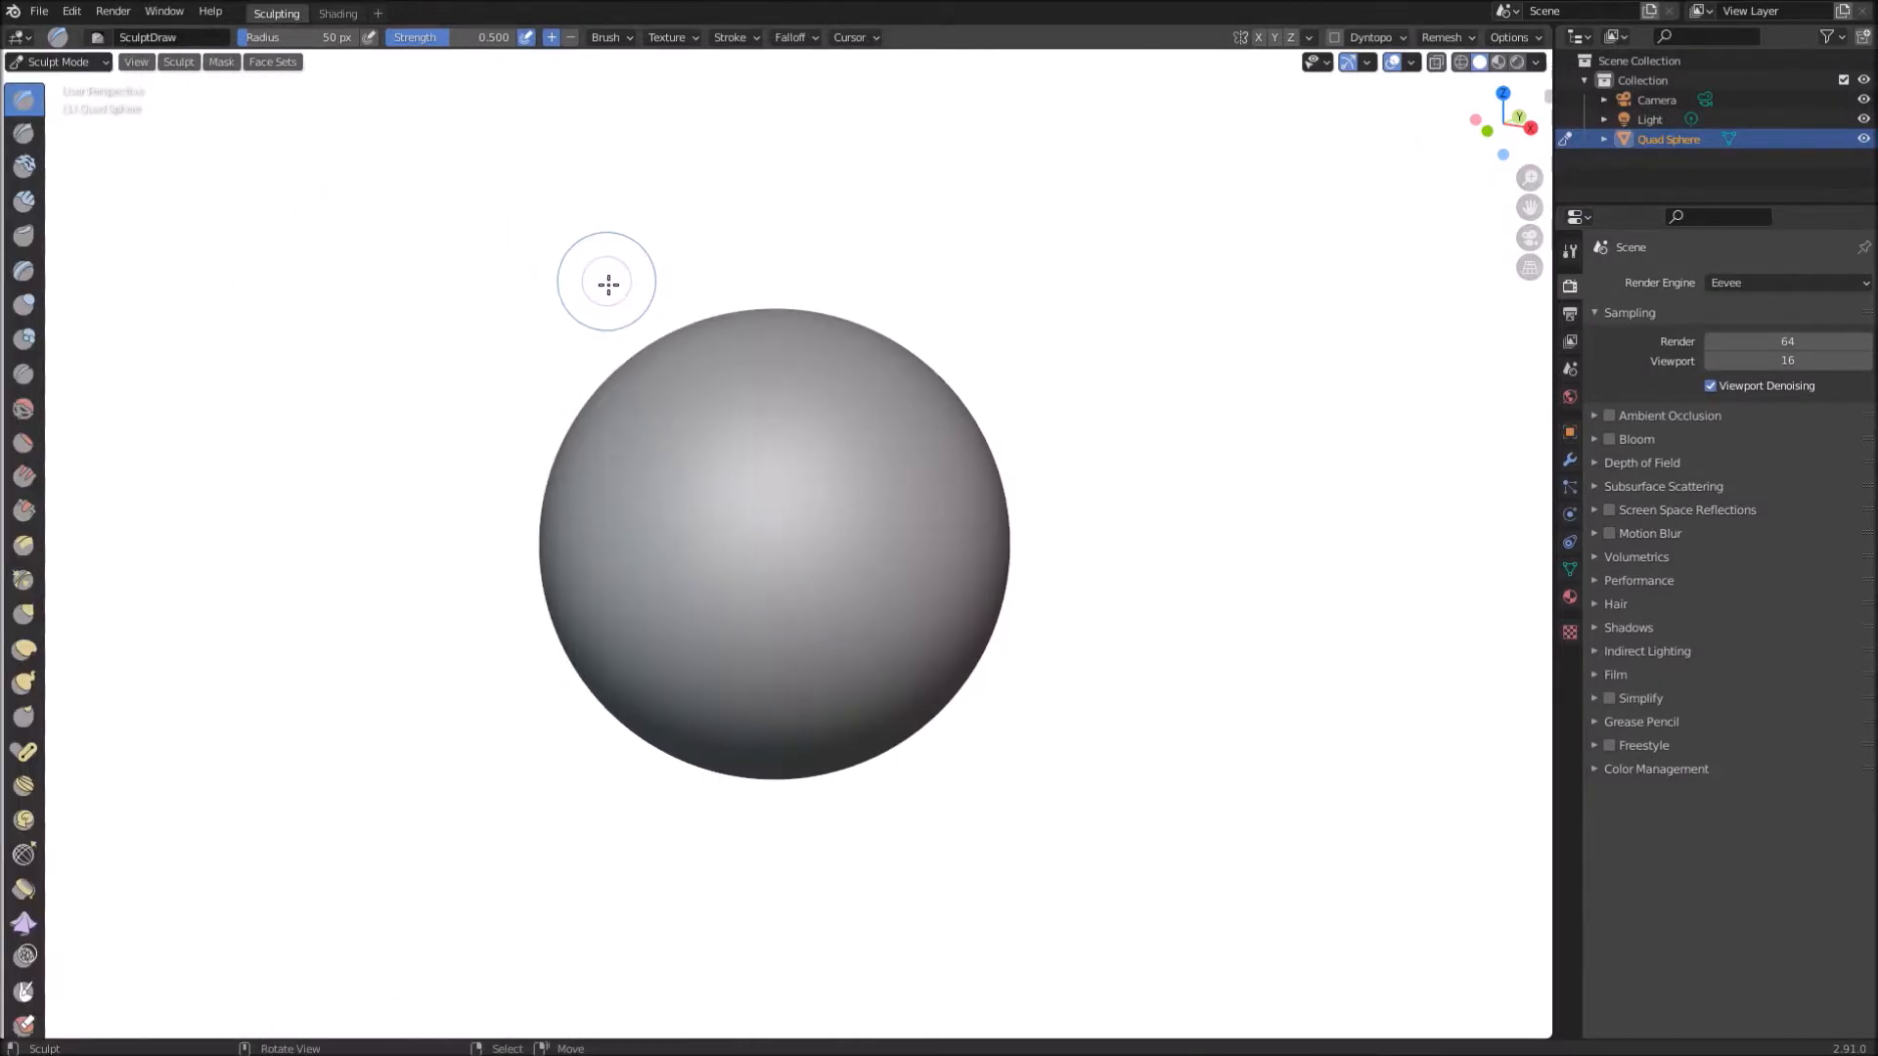
Step: Show the sculpt brush names beside their icons and enable Cavity viewport shading with the type Both
left_click_drag(52, 281, 180, 291)
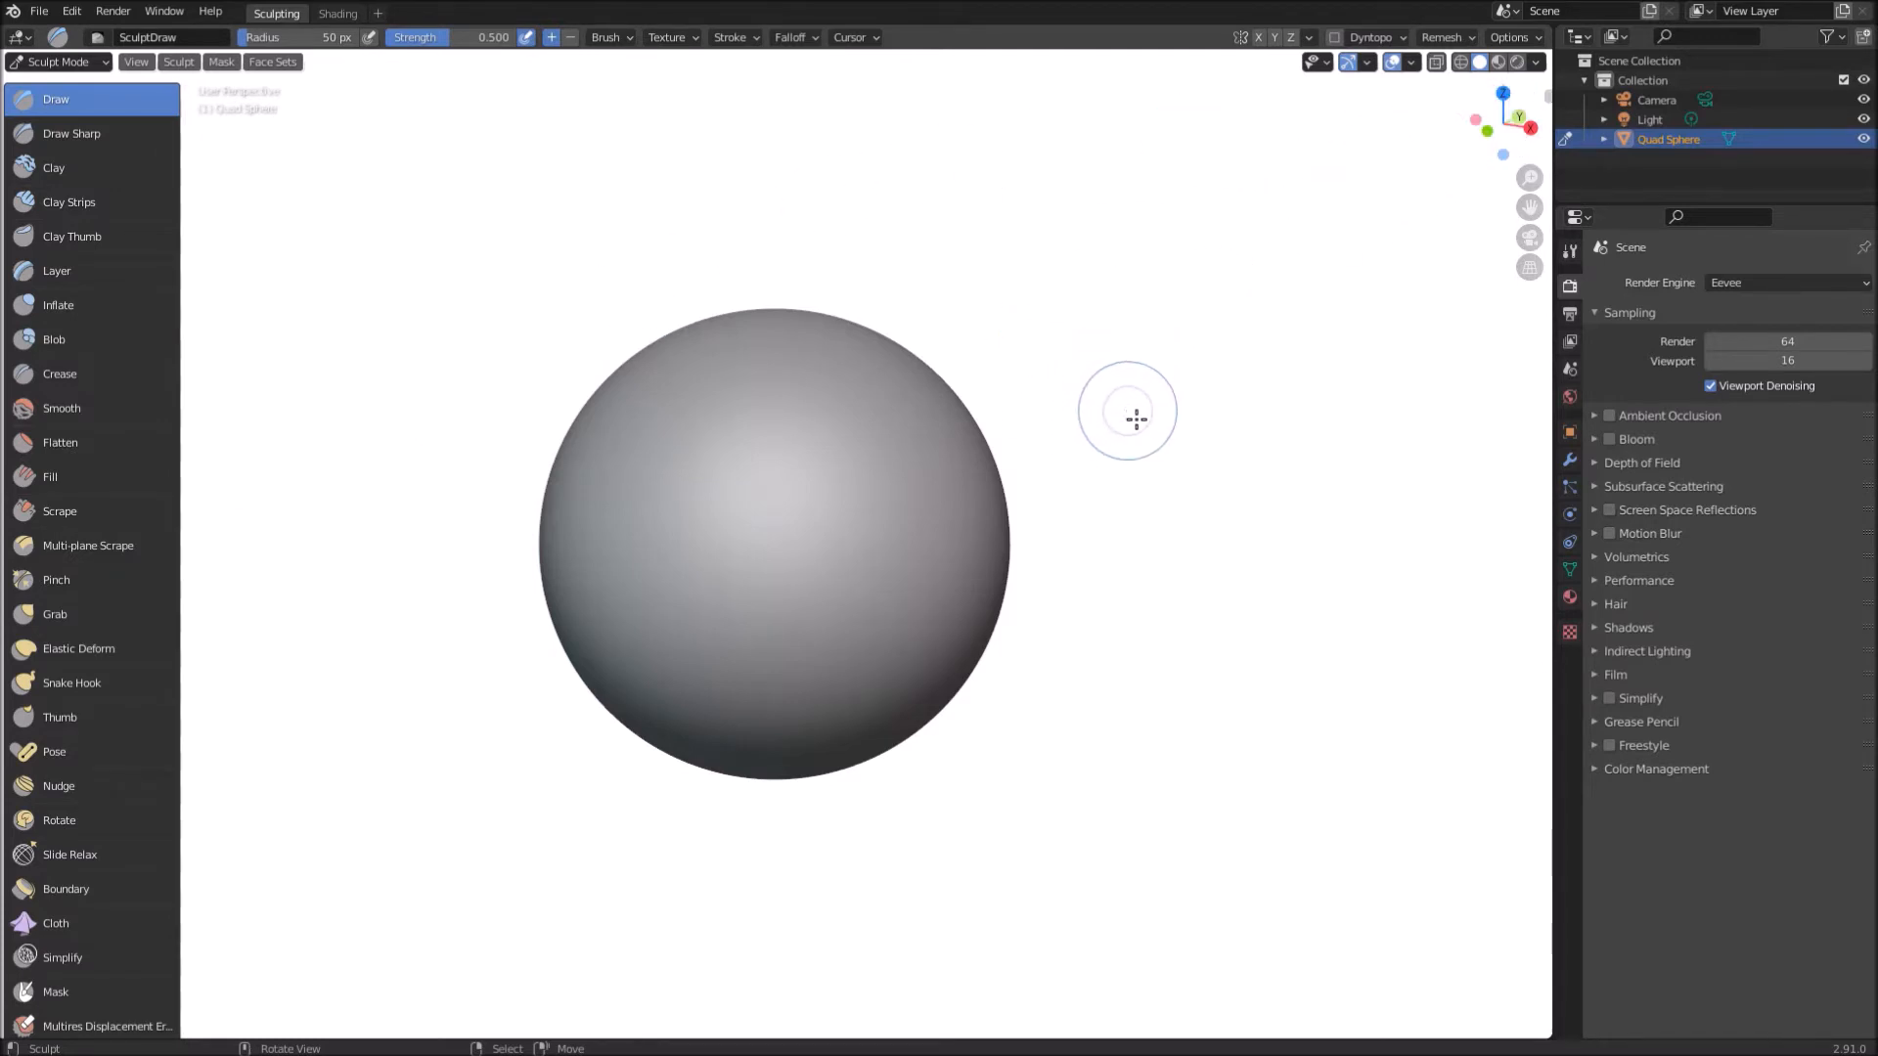
left_click(1535, 62)
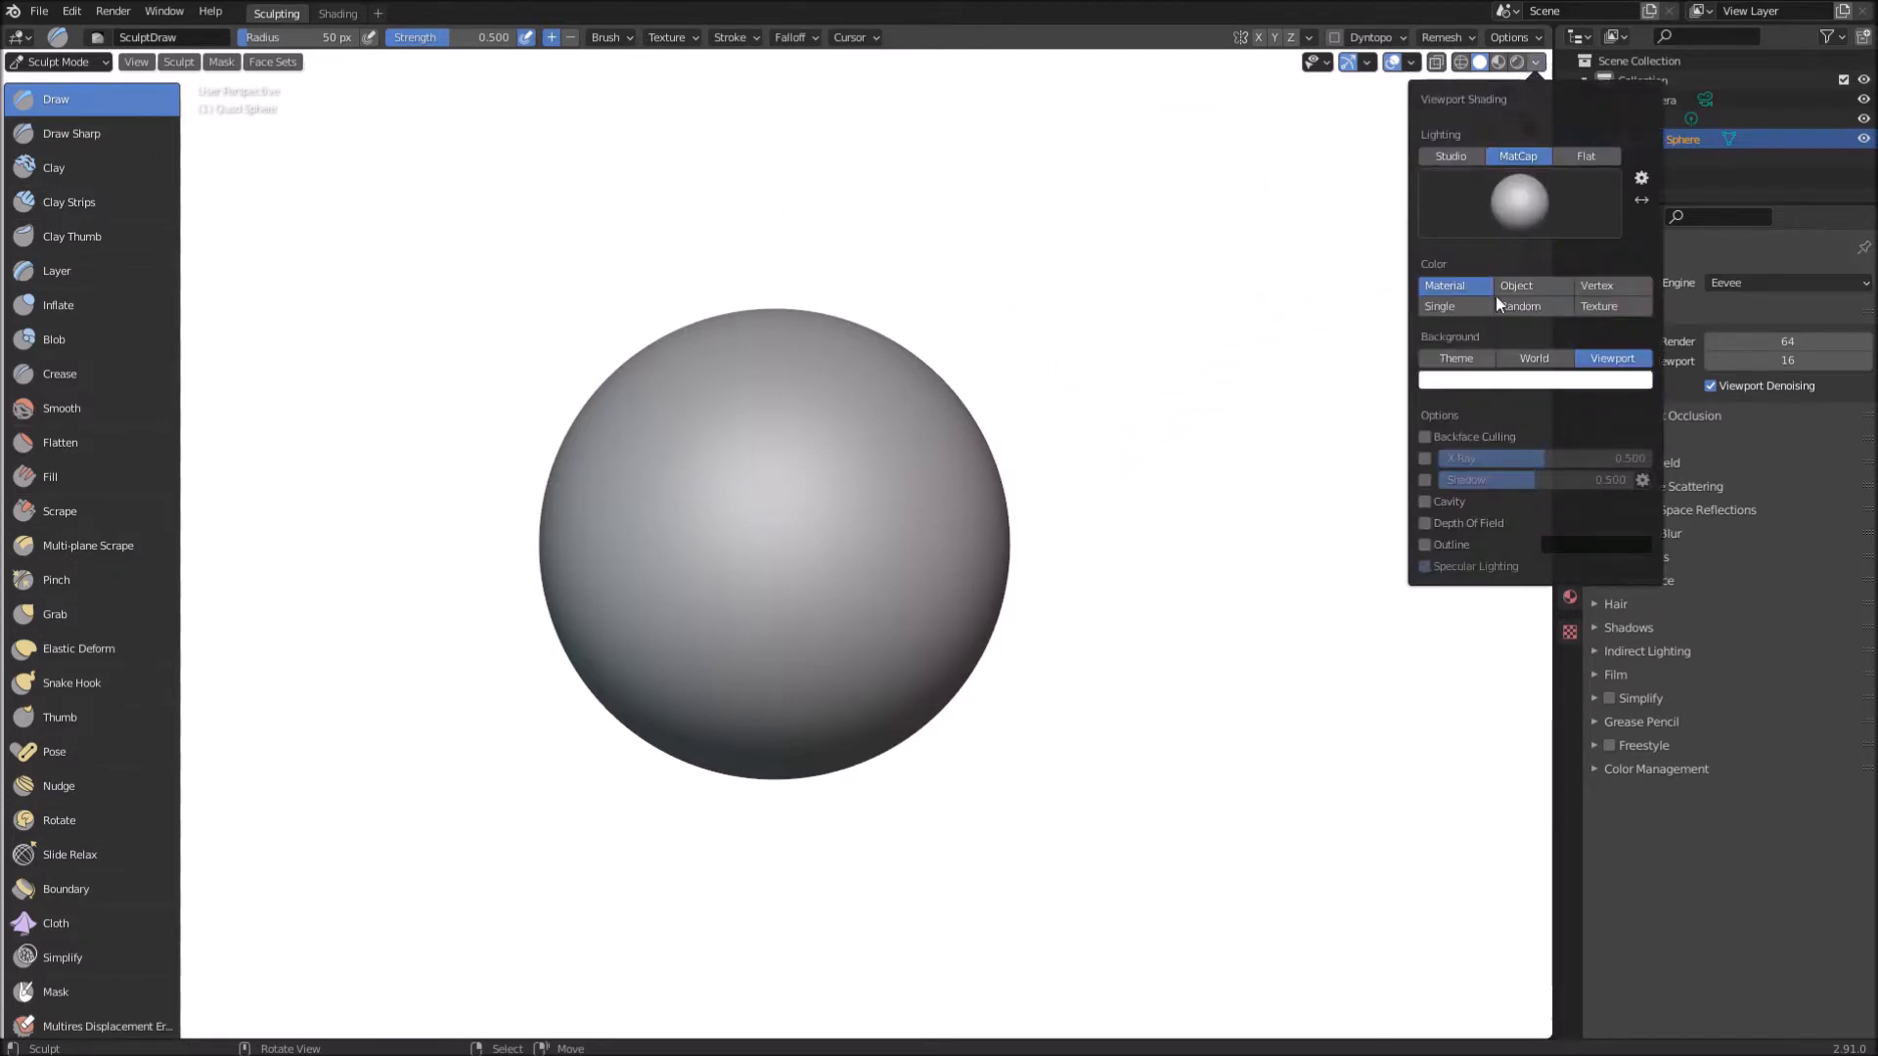
left_click(1426, 502)
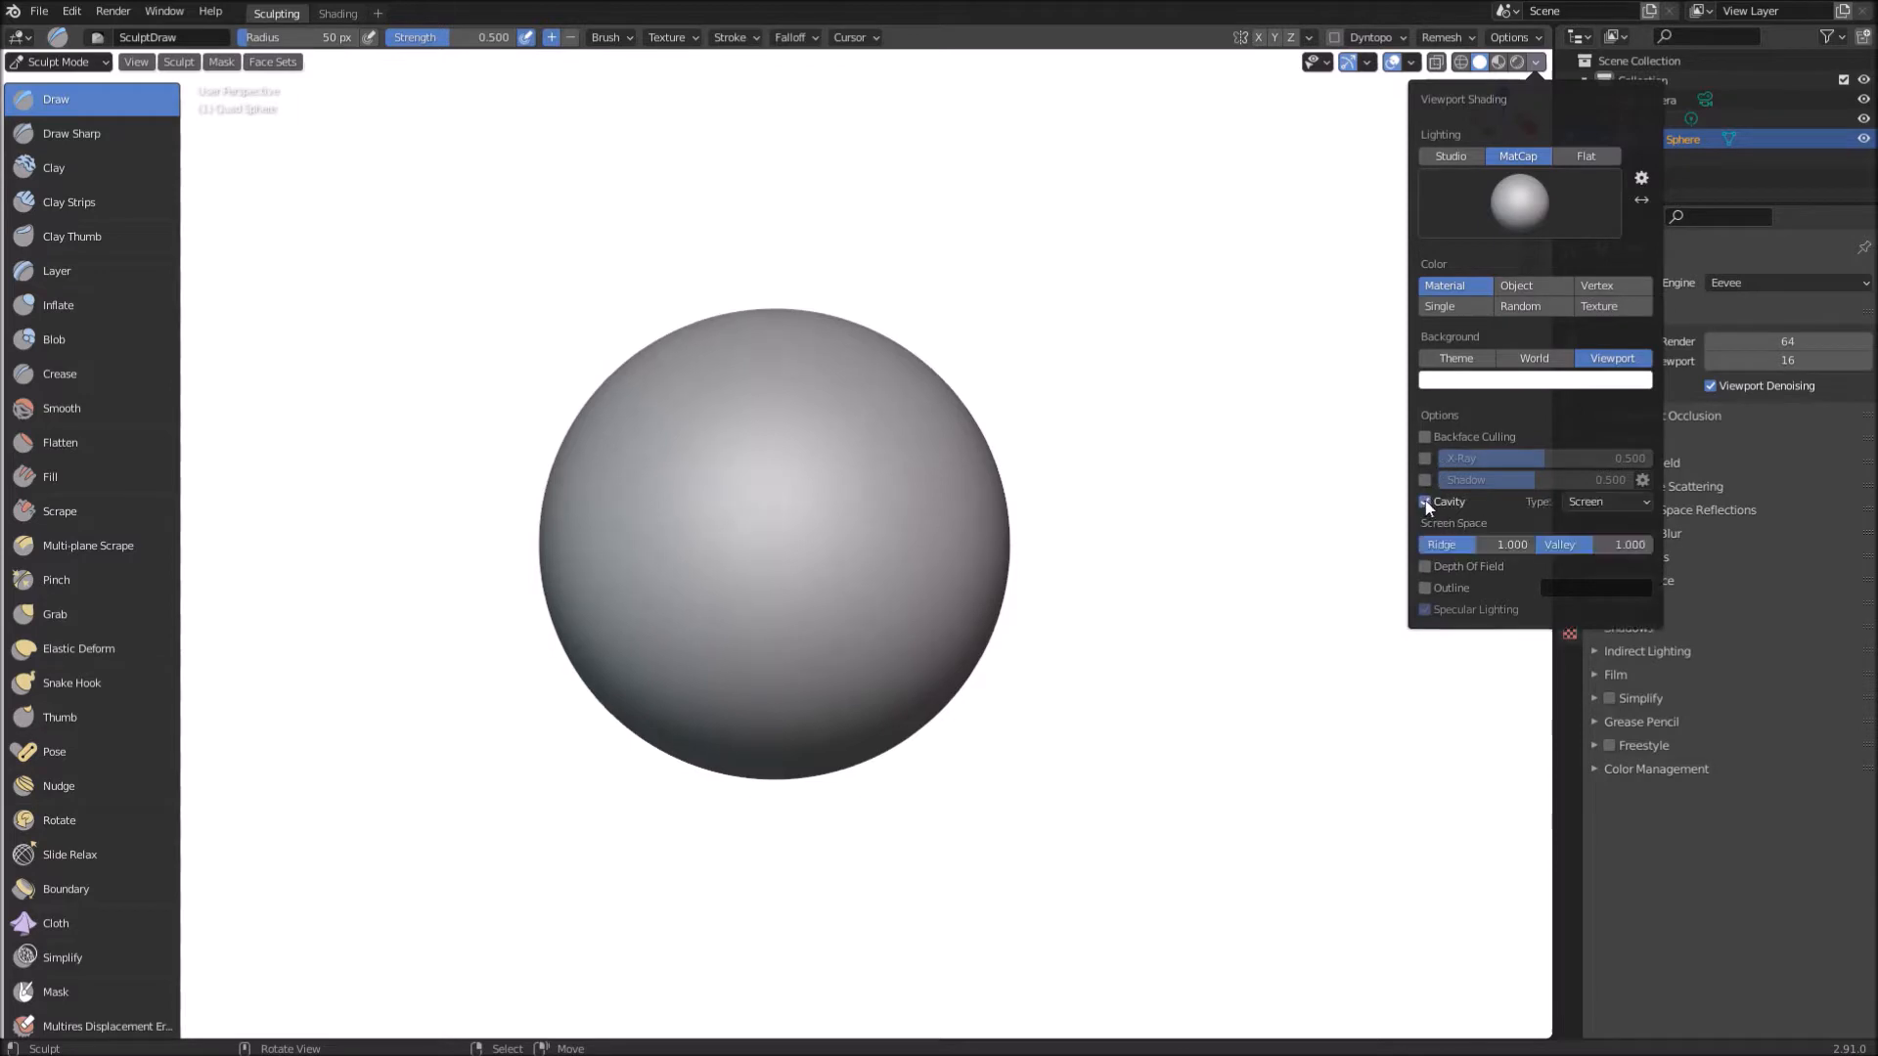
left_click(1597, 501)
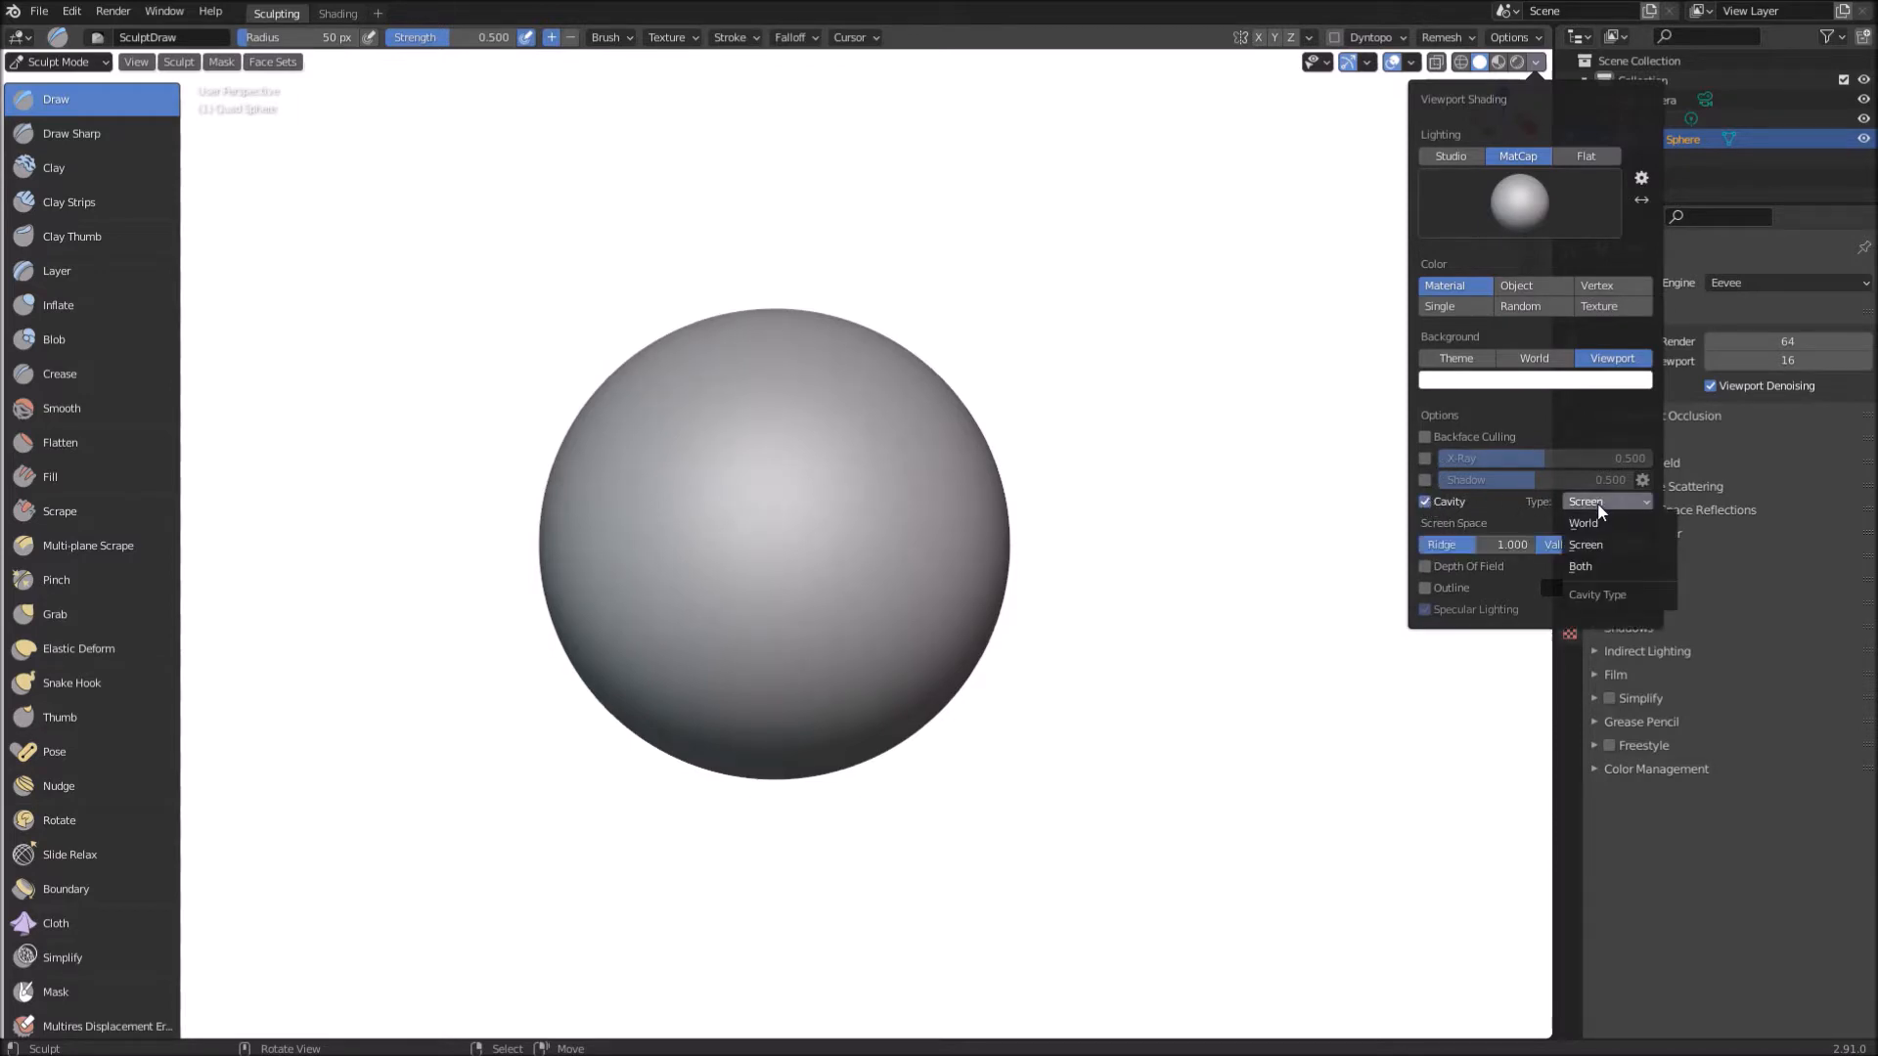
left_click(1587, 561)
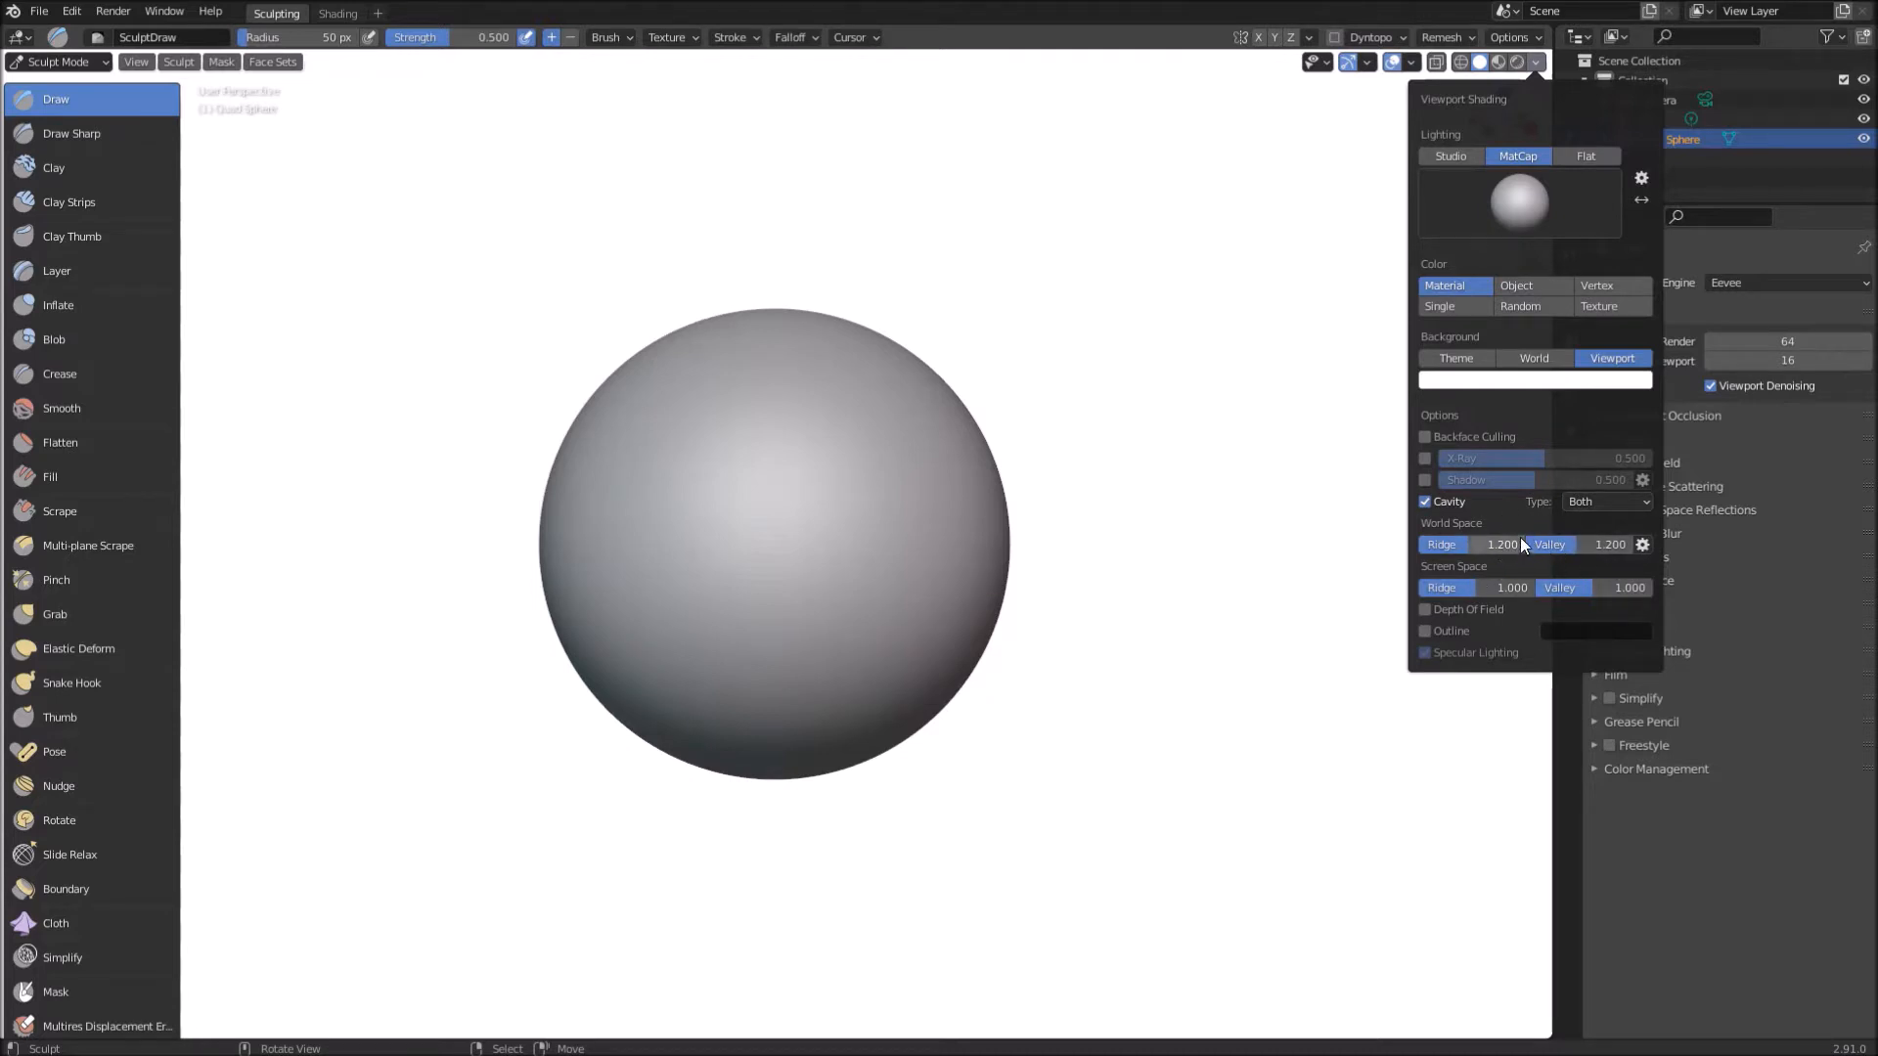
Step: Use the Grab brush at 250 px radius with X symmetry to push both sides of the sphere inward, flattening them
left_click(74, 616)
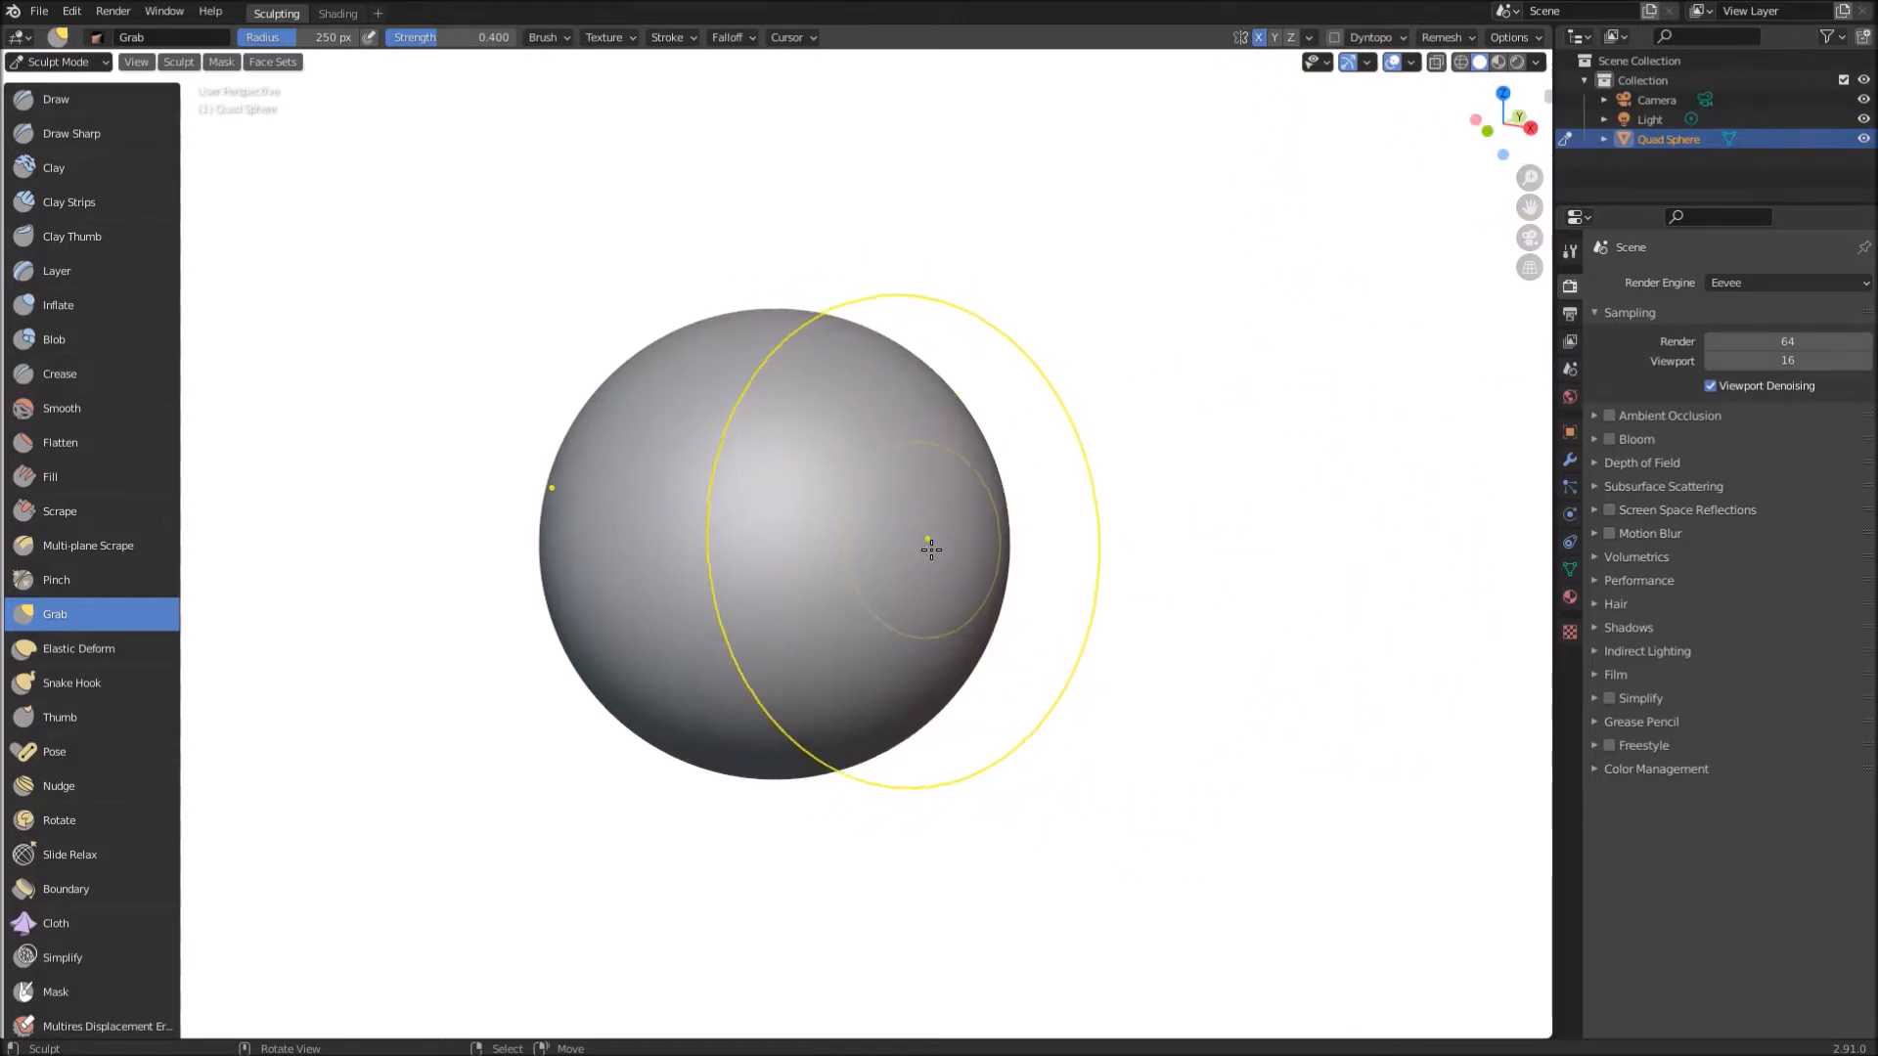
mouse_move(929, 544)
left_mouse_down()
mouse_move(892, 545)
mouse_move(940, 561)
mouse_move(845, 540)
left_mouse_up()
left_click_drag(902, 645, 826, 641)
mouse_move(911, 490)
left_mouse_down()
mouse_move(913, 453)
mouse_move(856, 445)
left_mouse_up()
mouse_move(821, 574)
left_mouse_down()
mouse_move(767, 585)
mouse_move(956, 571)
mouse_move(935, 532)
mouse_move(895, 653)
mouse_move(954, 545)
mouse_move(914, 529)
mouse_move(851, 548)
mouse_move(860, 494)
mouse_move(858, 584)
mouse_move(914, 519)
mouse_move(861, 545)
mouse_move(964, 558)
left_mouse_up()
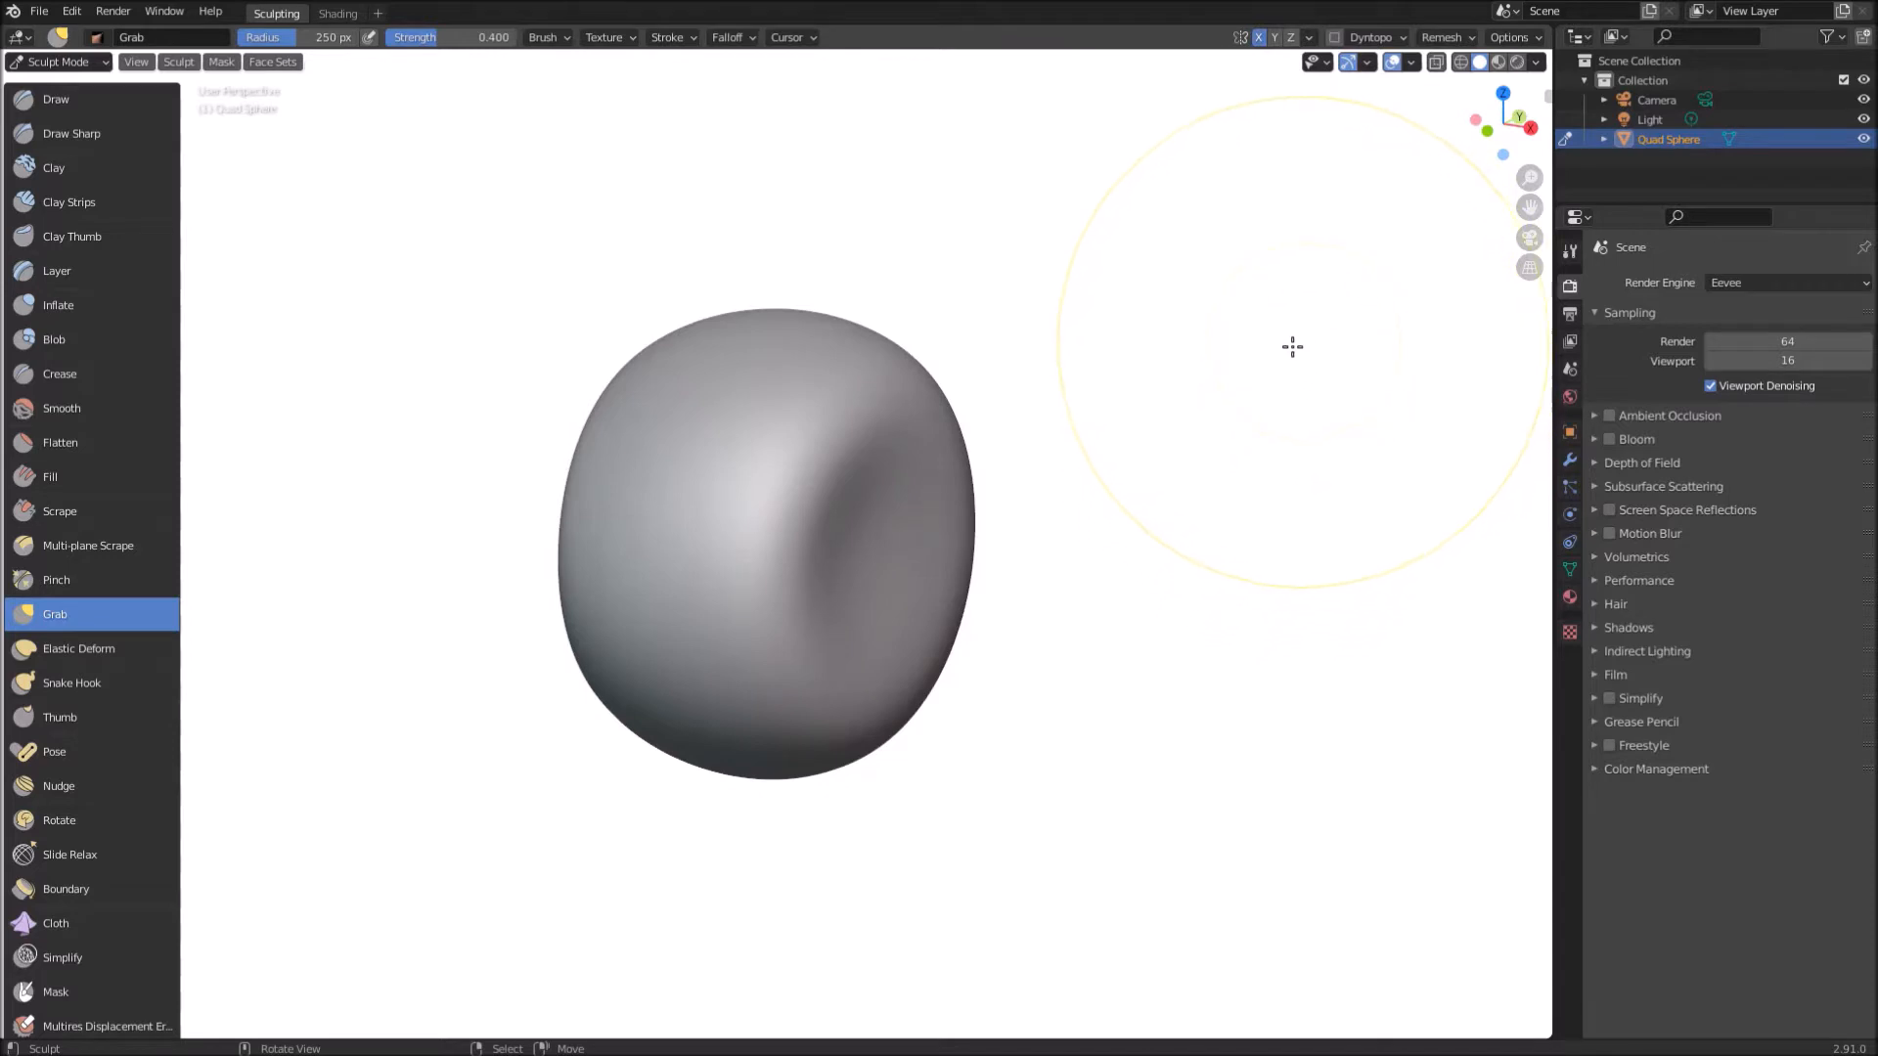
Step: In the right side view, pull the lower front of the sphere down and forward to form the jaw
left_click(1529, 125)
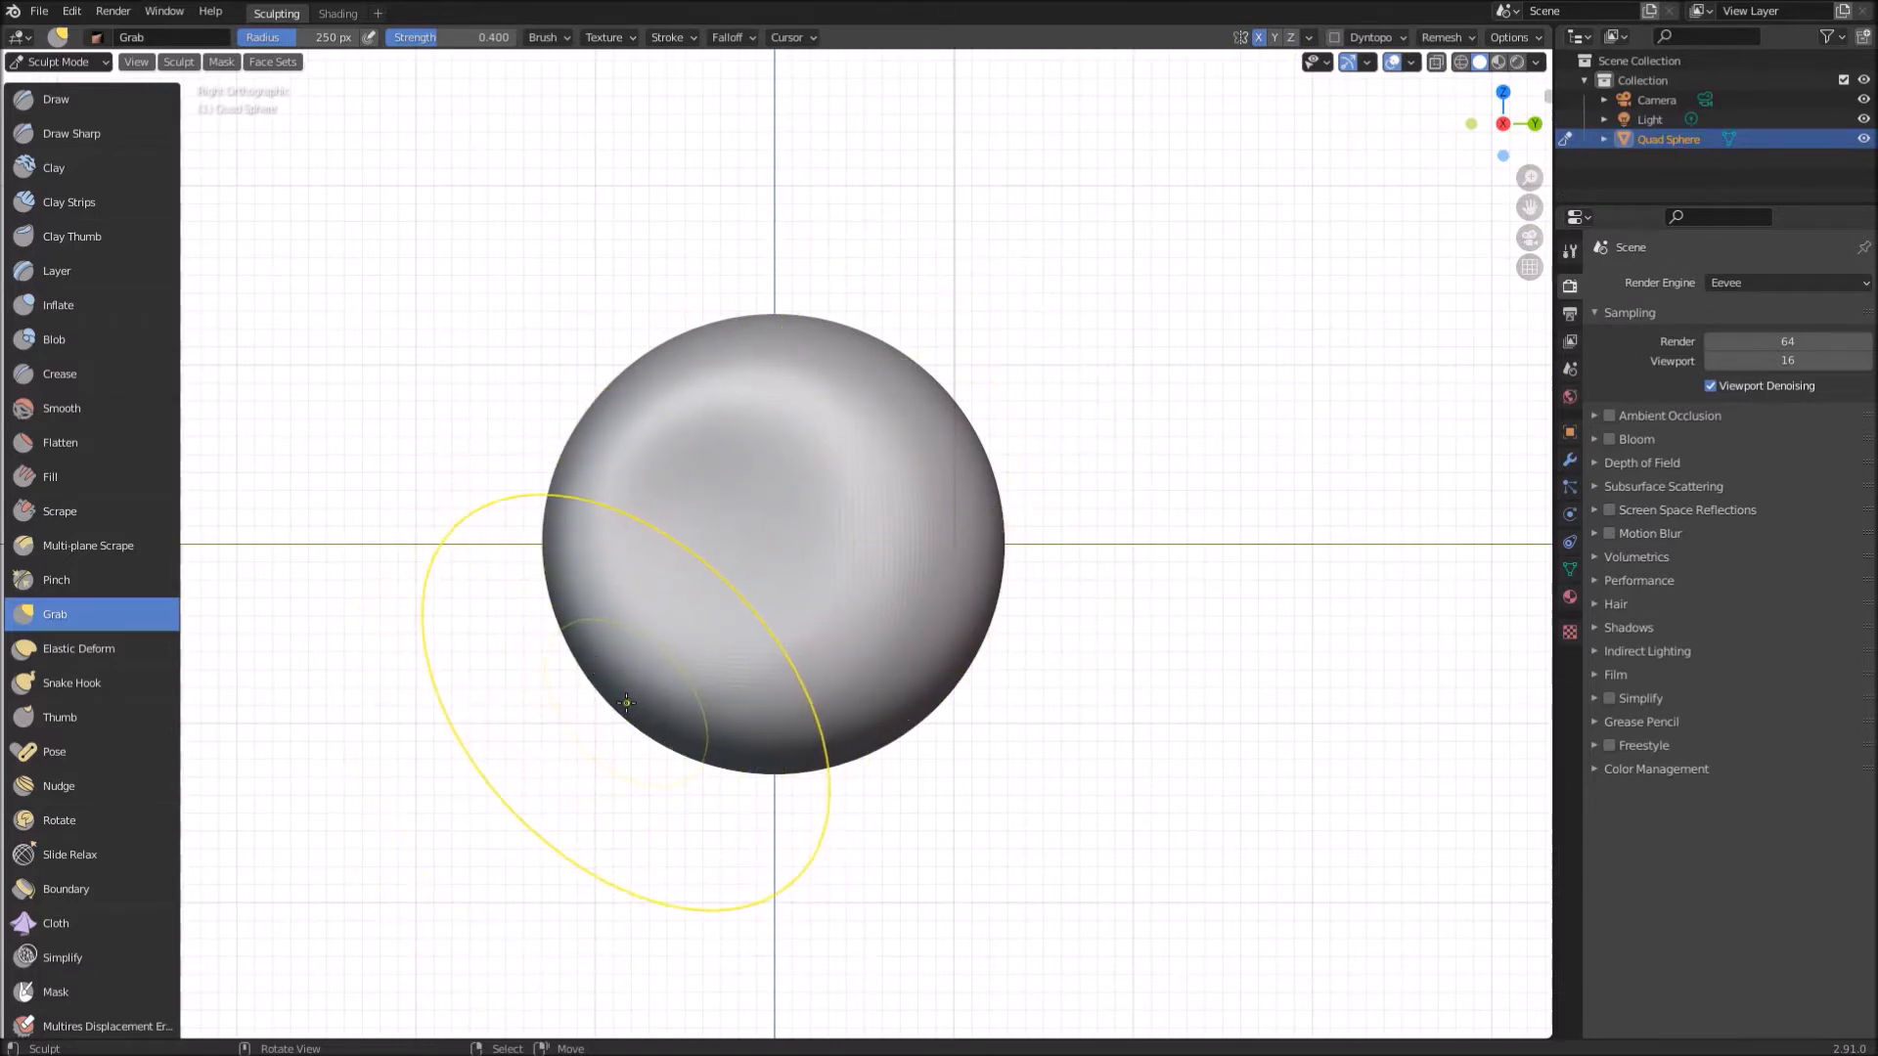
left_click_drag(626, 702, 532, 779)
left_click_drag(613, 713, 545, 767)
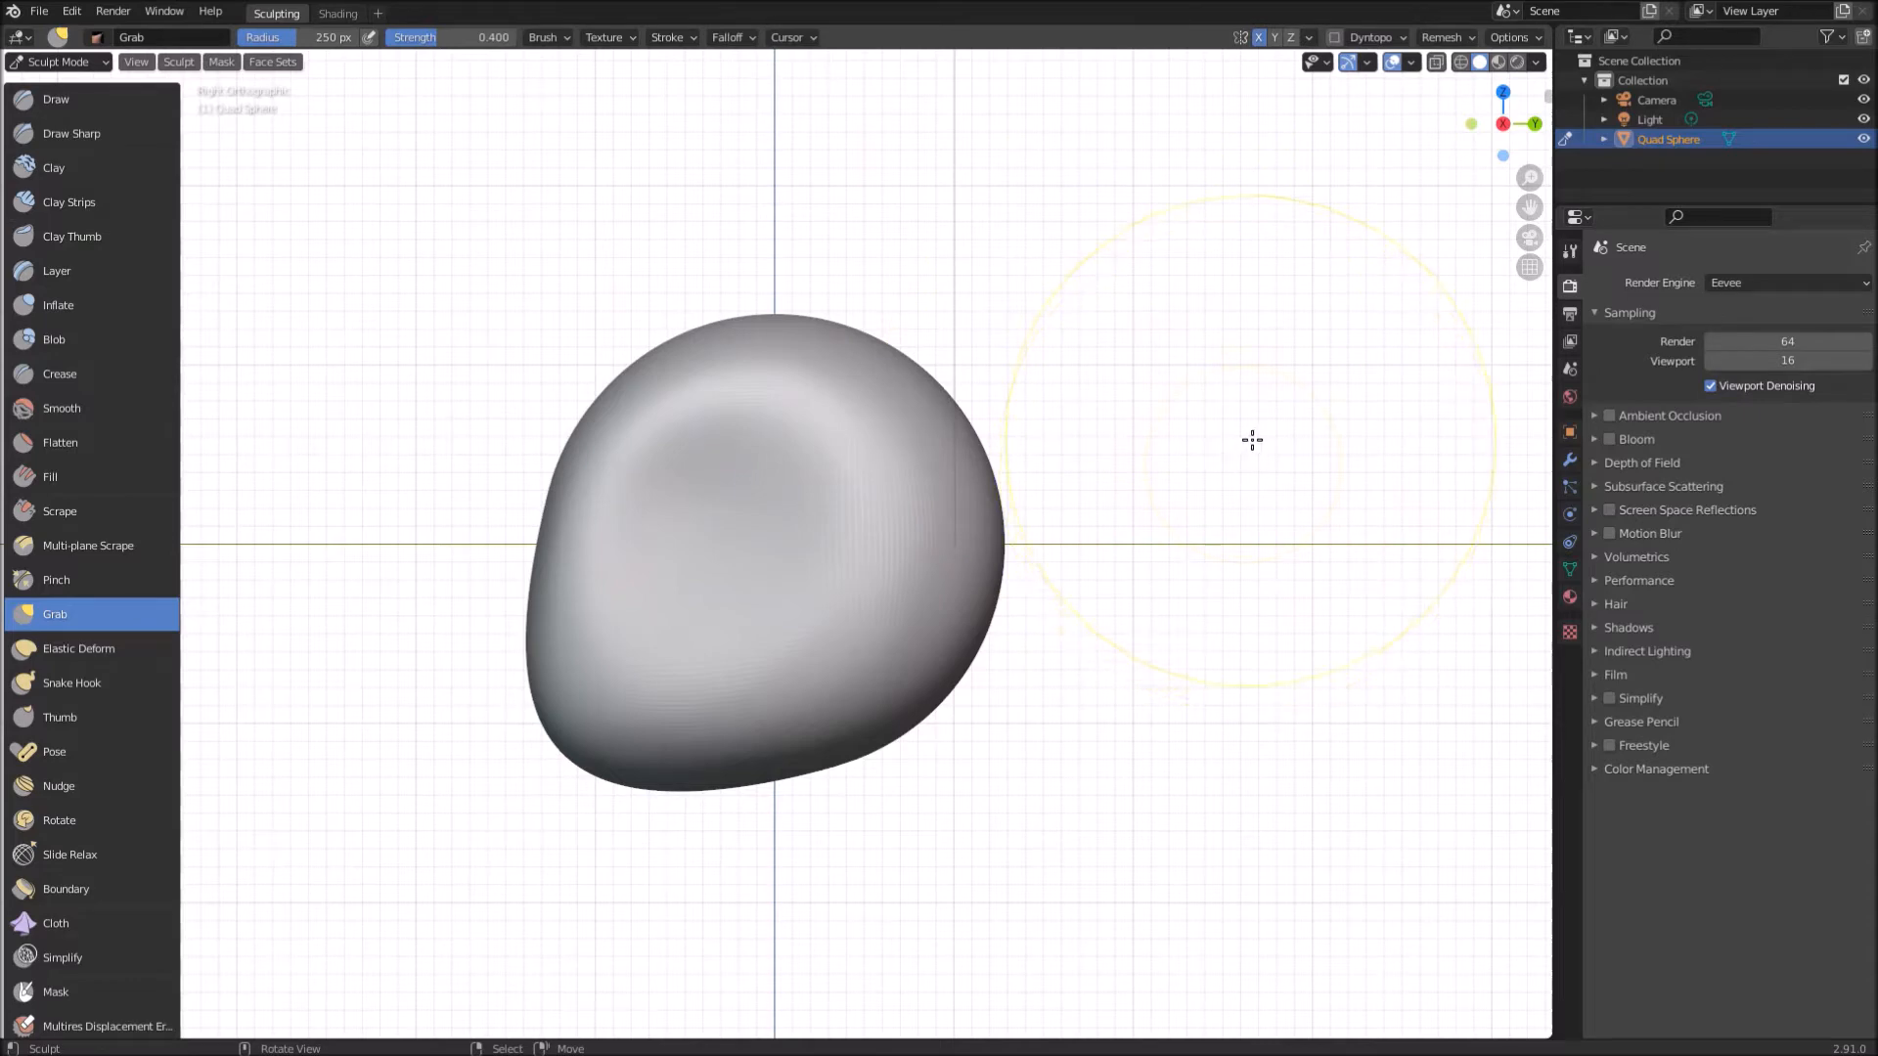
Step: Choose a coarse voxel size and voxel-remesh the head to get evenly distributed low-resolution geometry
key("r")
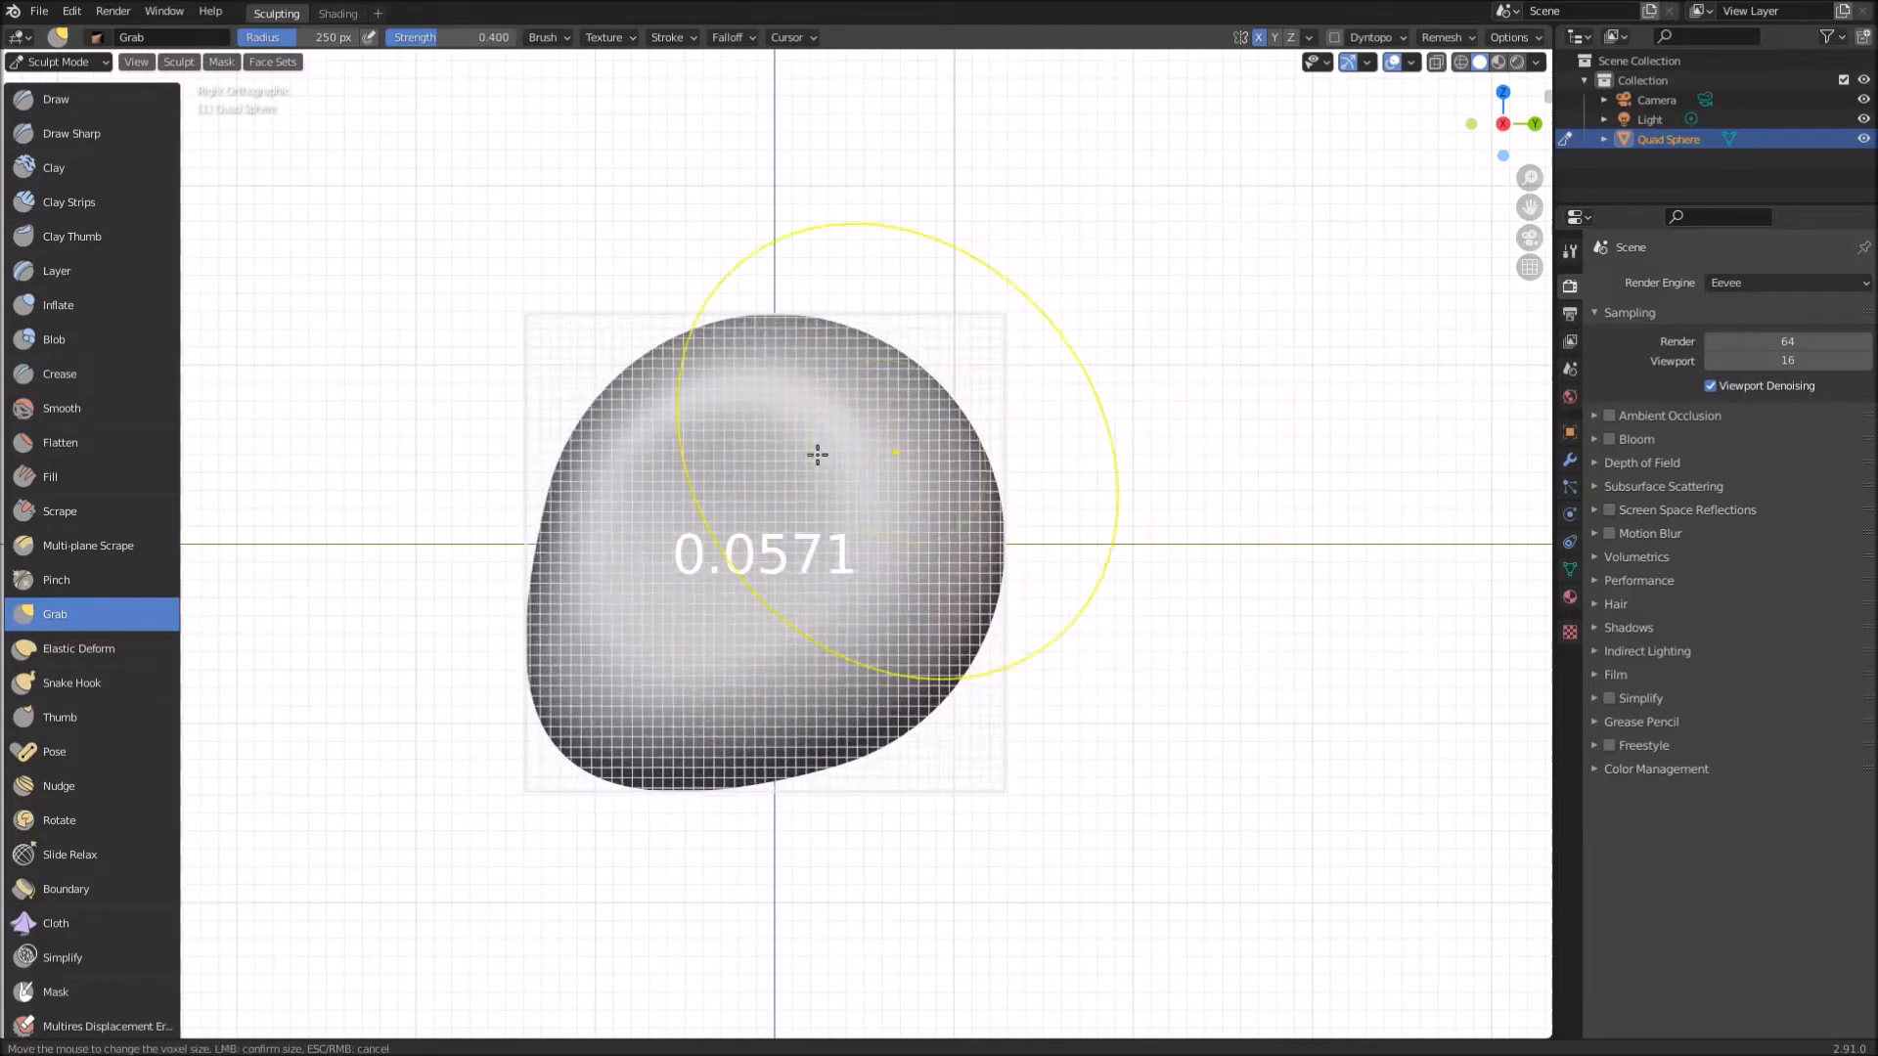
left_click(464, 499)
key("r")
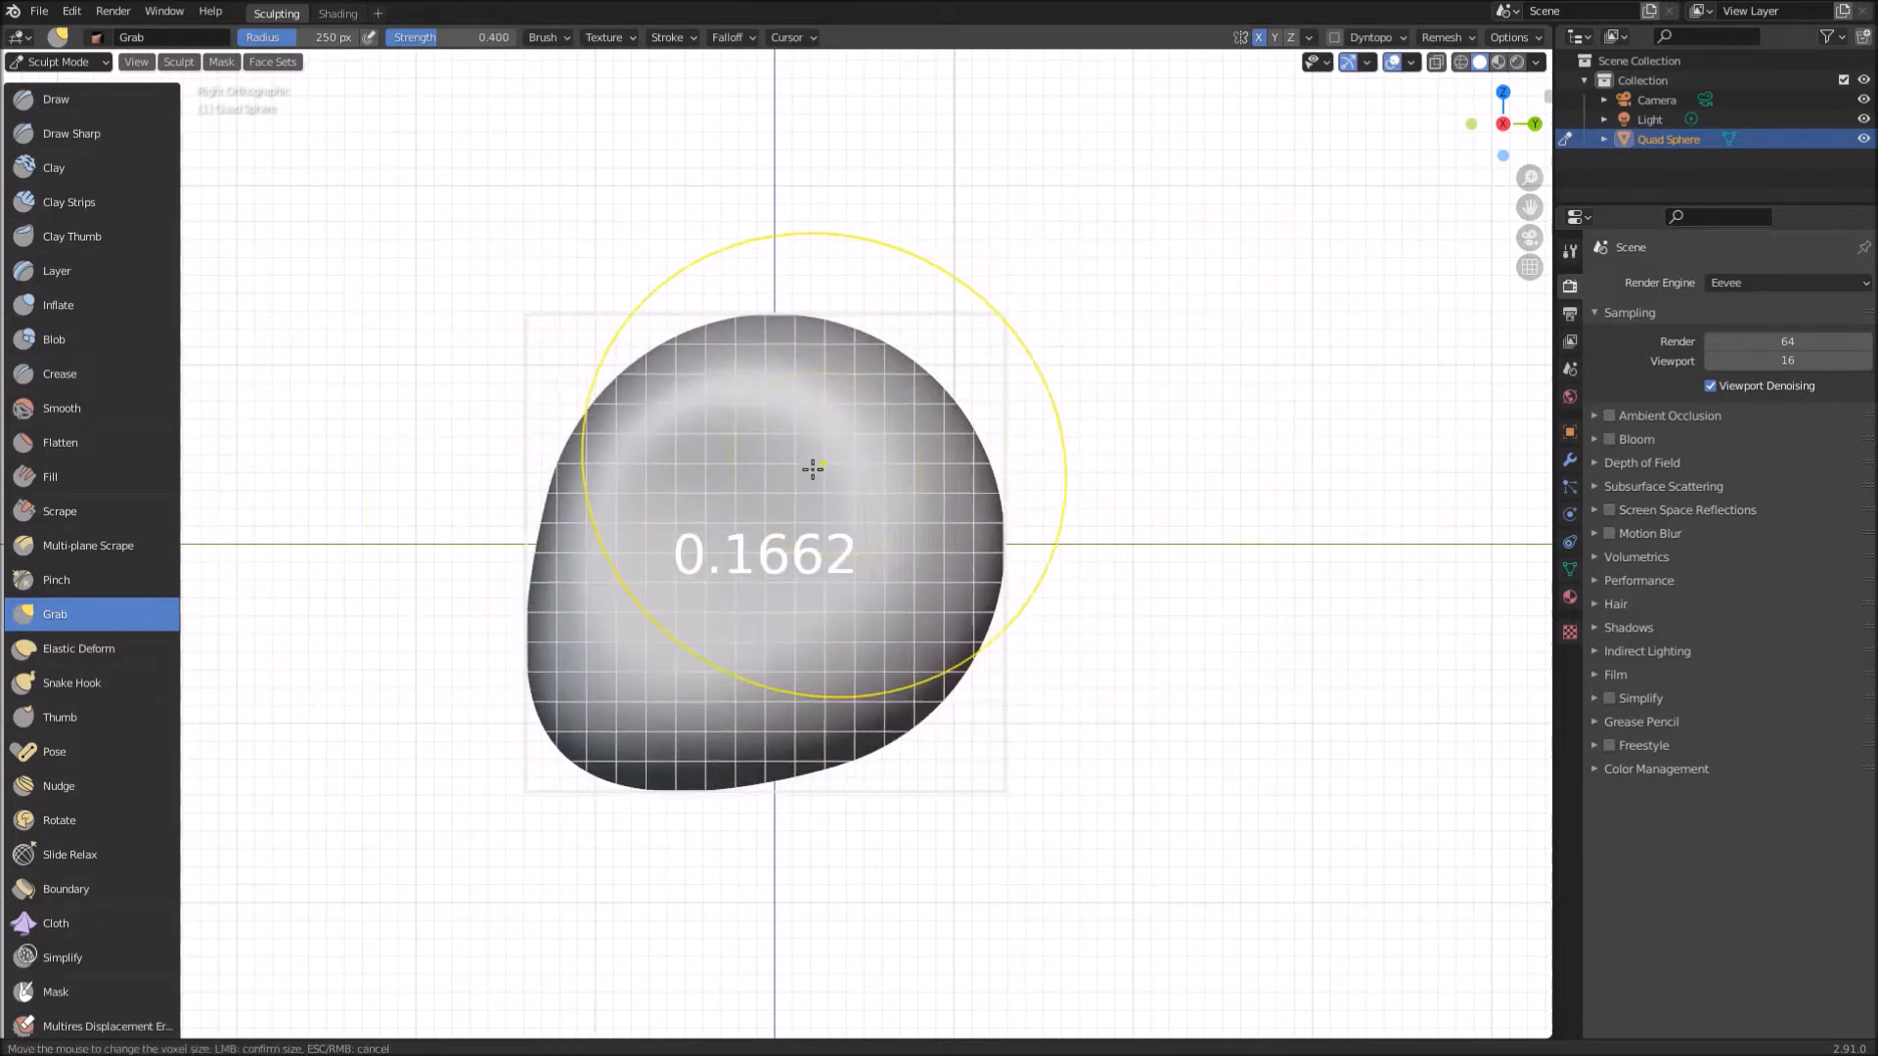
left_click(700, 486)
key("ctrl+r")
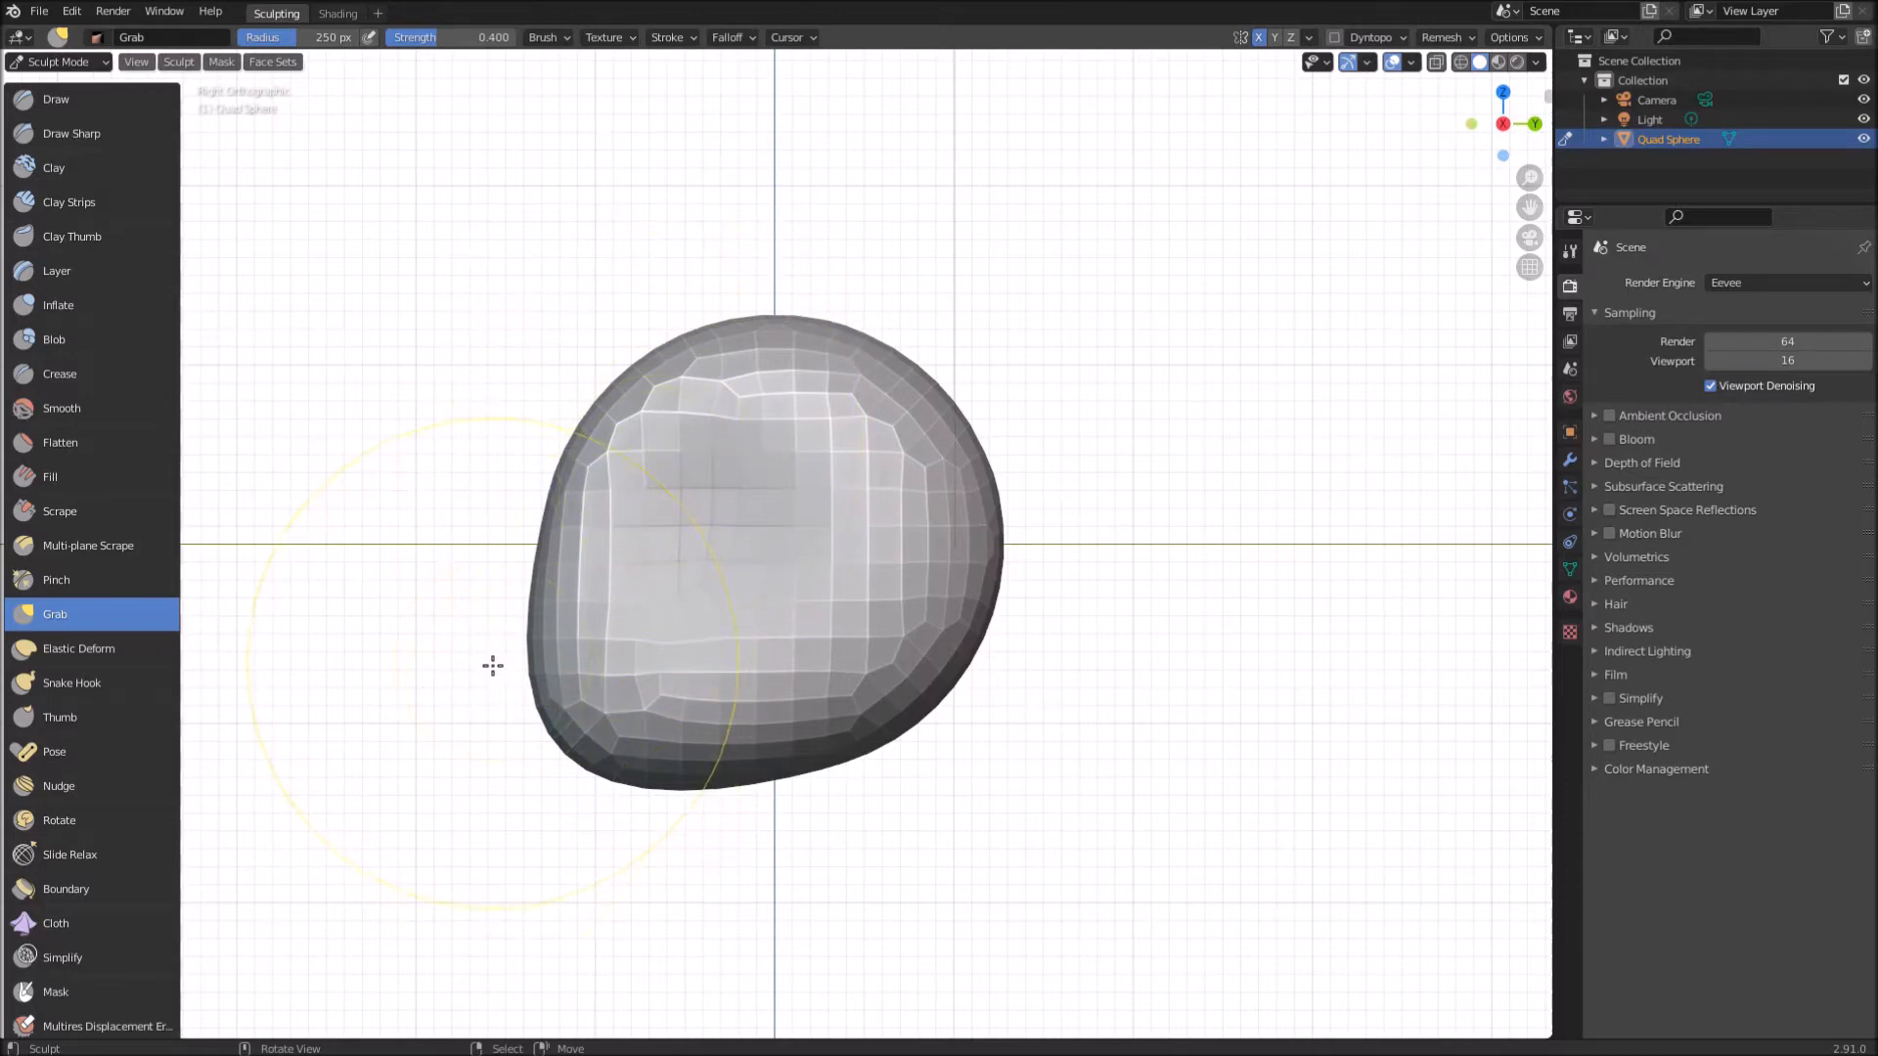
Step: Push the front of the face back and the rear underside of the skull up with the Grab brush
mouse_move(506, 603)
left_mouse_down()
mouse_move(608, 612)
mouse_move(587, 601)
left_mouse_up()
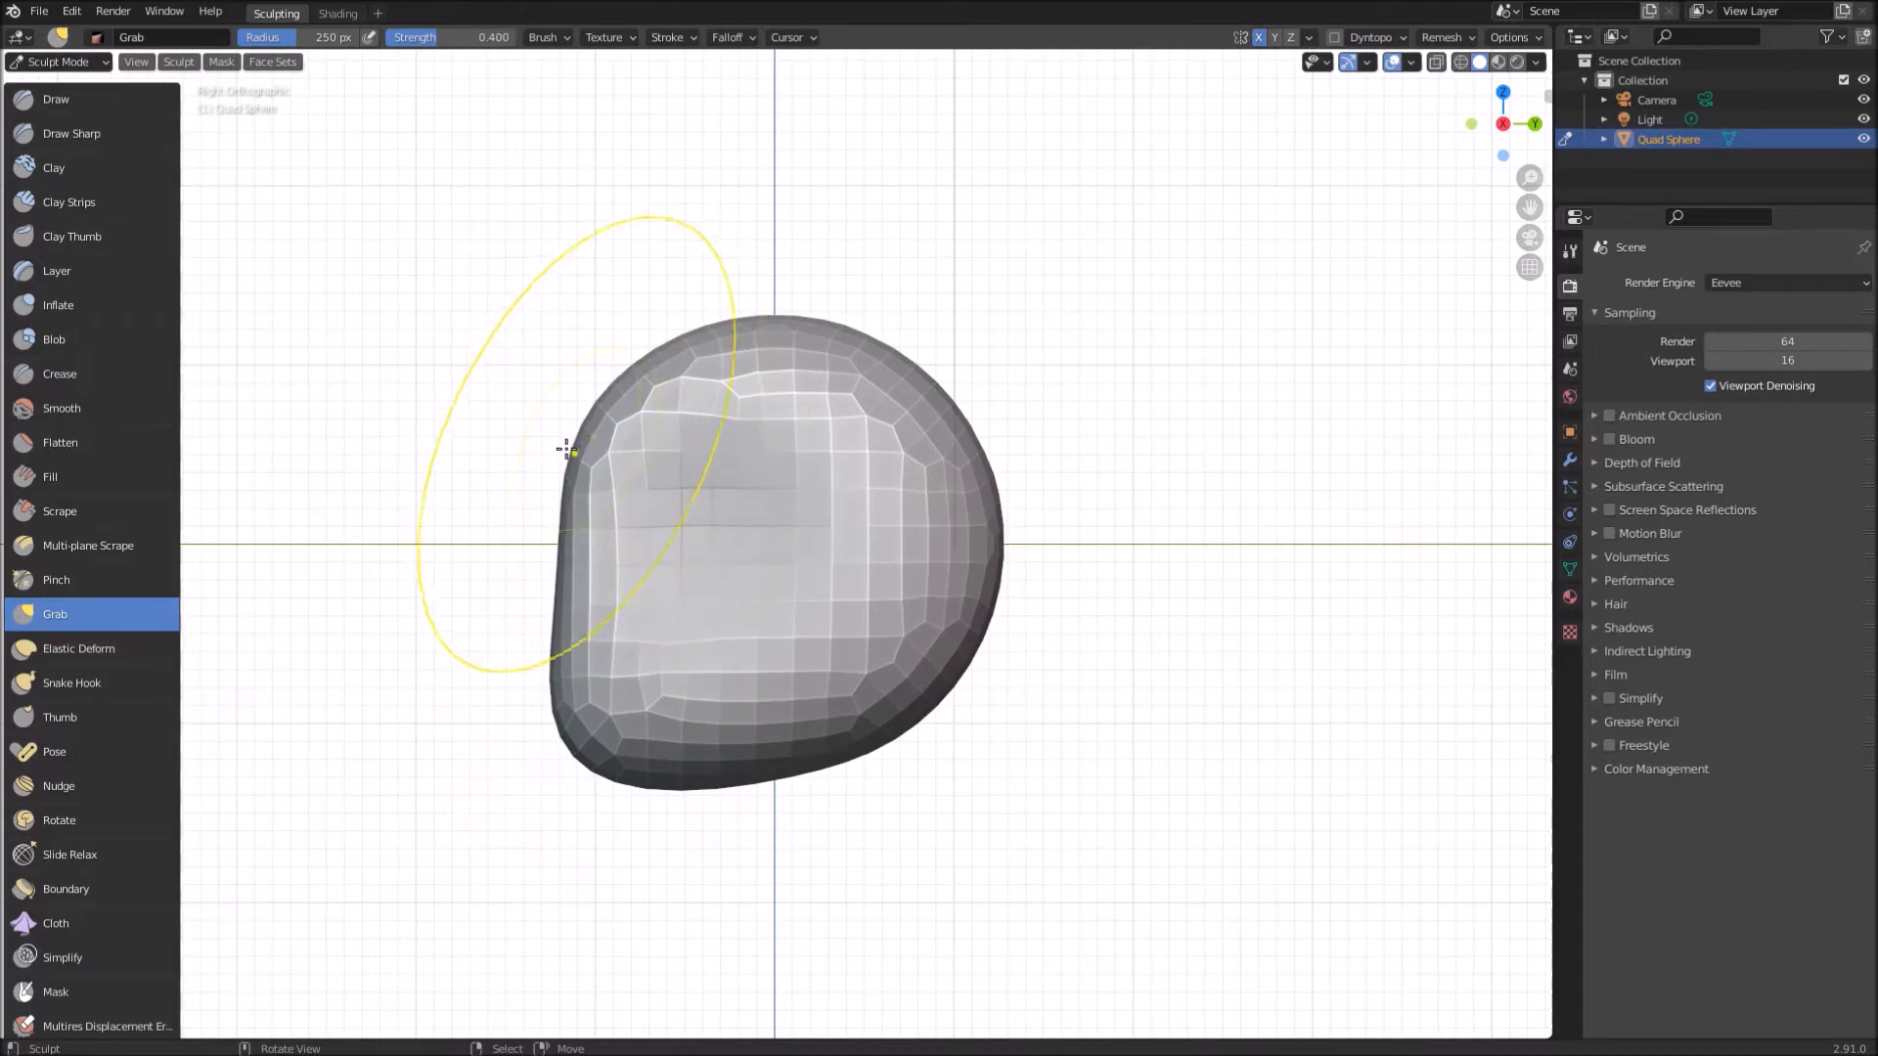
mouse_move(908, 732)
left_mouse_down()
mouse_move(851, 664)
mouse_move(926, 575)
mouse_move(930, 516)
mouse_move(880, 355)
mouse_move(846, 626)
left_mouse_up()
mouse_move(738, 692)
left_mouse_down()
mouse_move(671, 720)
mouse_move(671, 679)
mouse_move(704, 706)
left_mouse_up()
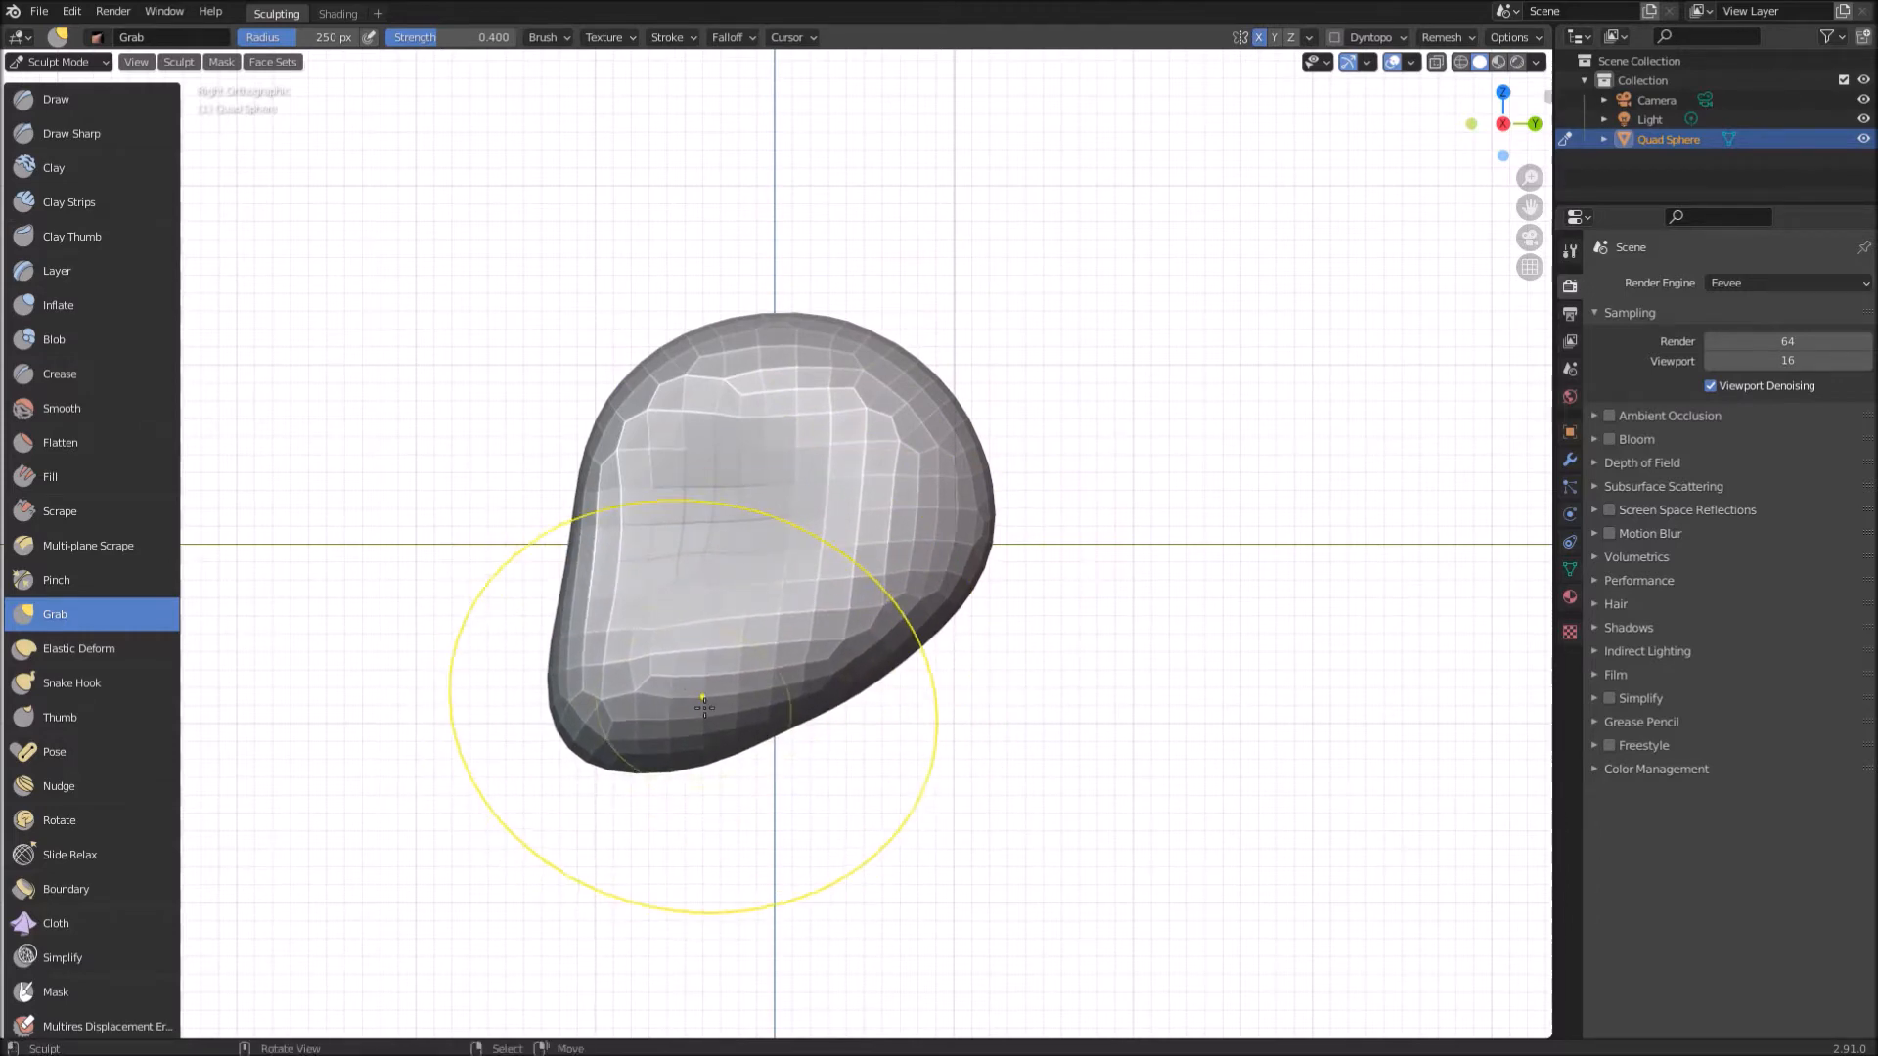
Step: Reduce the Grab radius to 146 px and push in the underside behind the jaw to define the neck hollow
key("f")
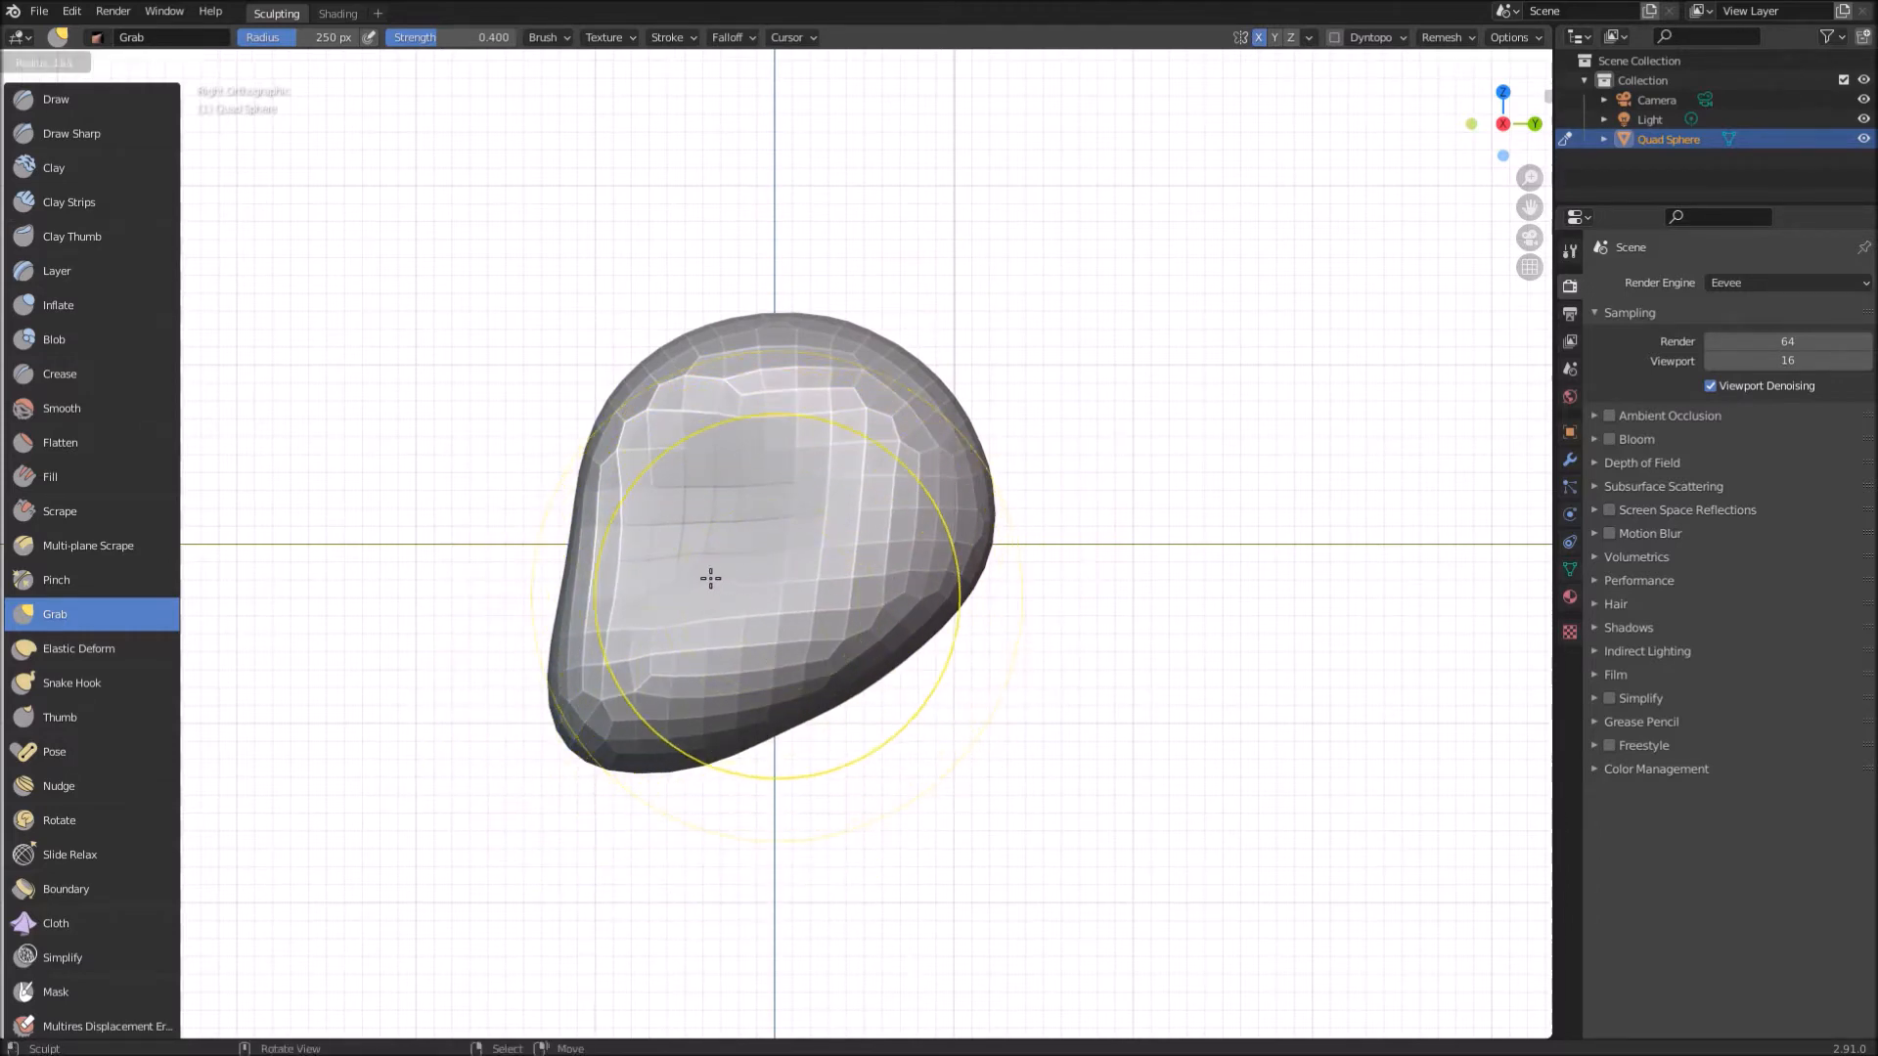
left_click(671, 578)
mouse_move(734, 717)
left_mouse_down()
mouse_move(735, 762)
mouse_move(812, 685)
mouse_move(832, 653)
mouse_move(790, 636)
left_mouse_up()
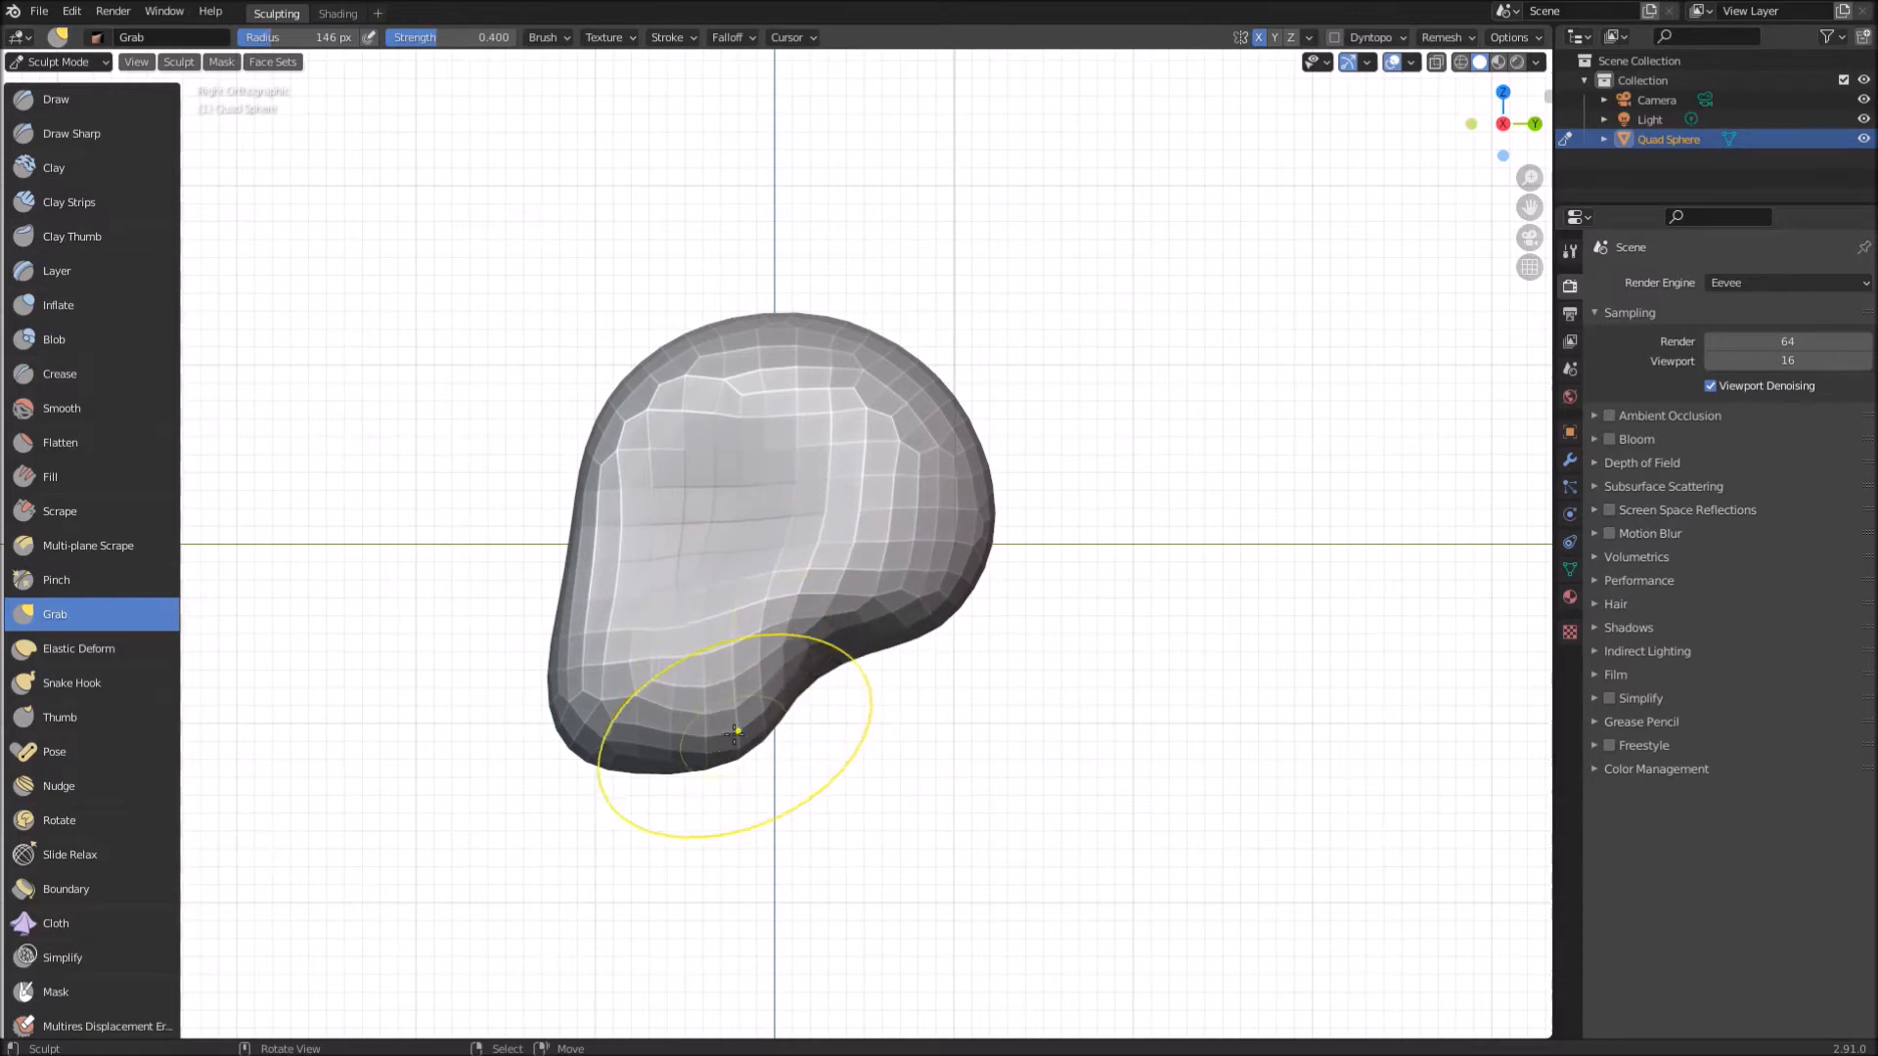
left_click_drag(629, 746, 773, 654)
Step: Set the Grab radius to 218 px, nudge the back of the head inward and remesh the model
key("f")
left_click(560, 673)
left_click_drag(971, 533, 953, 523)
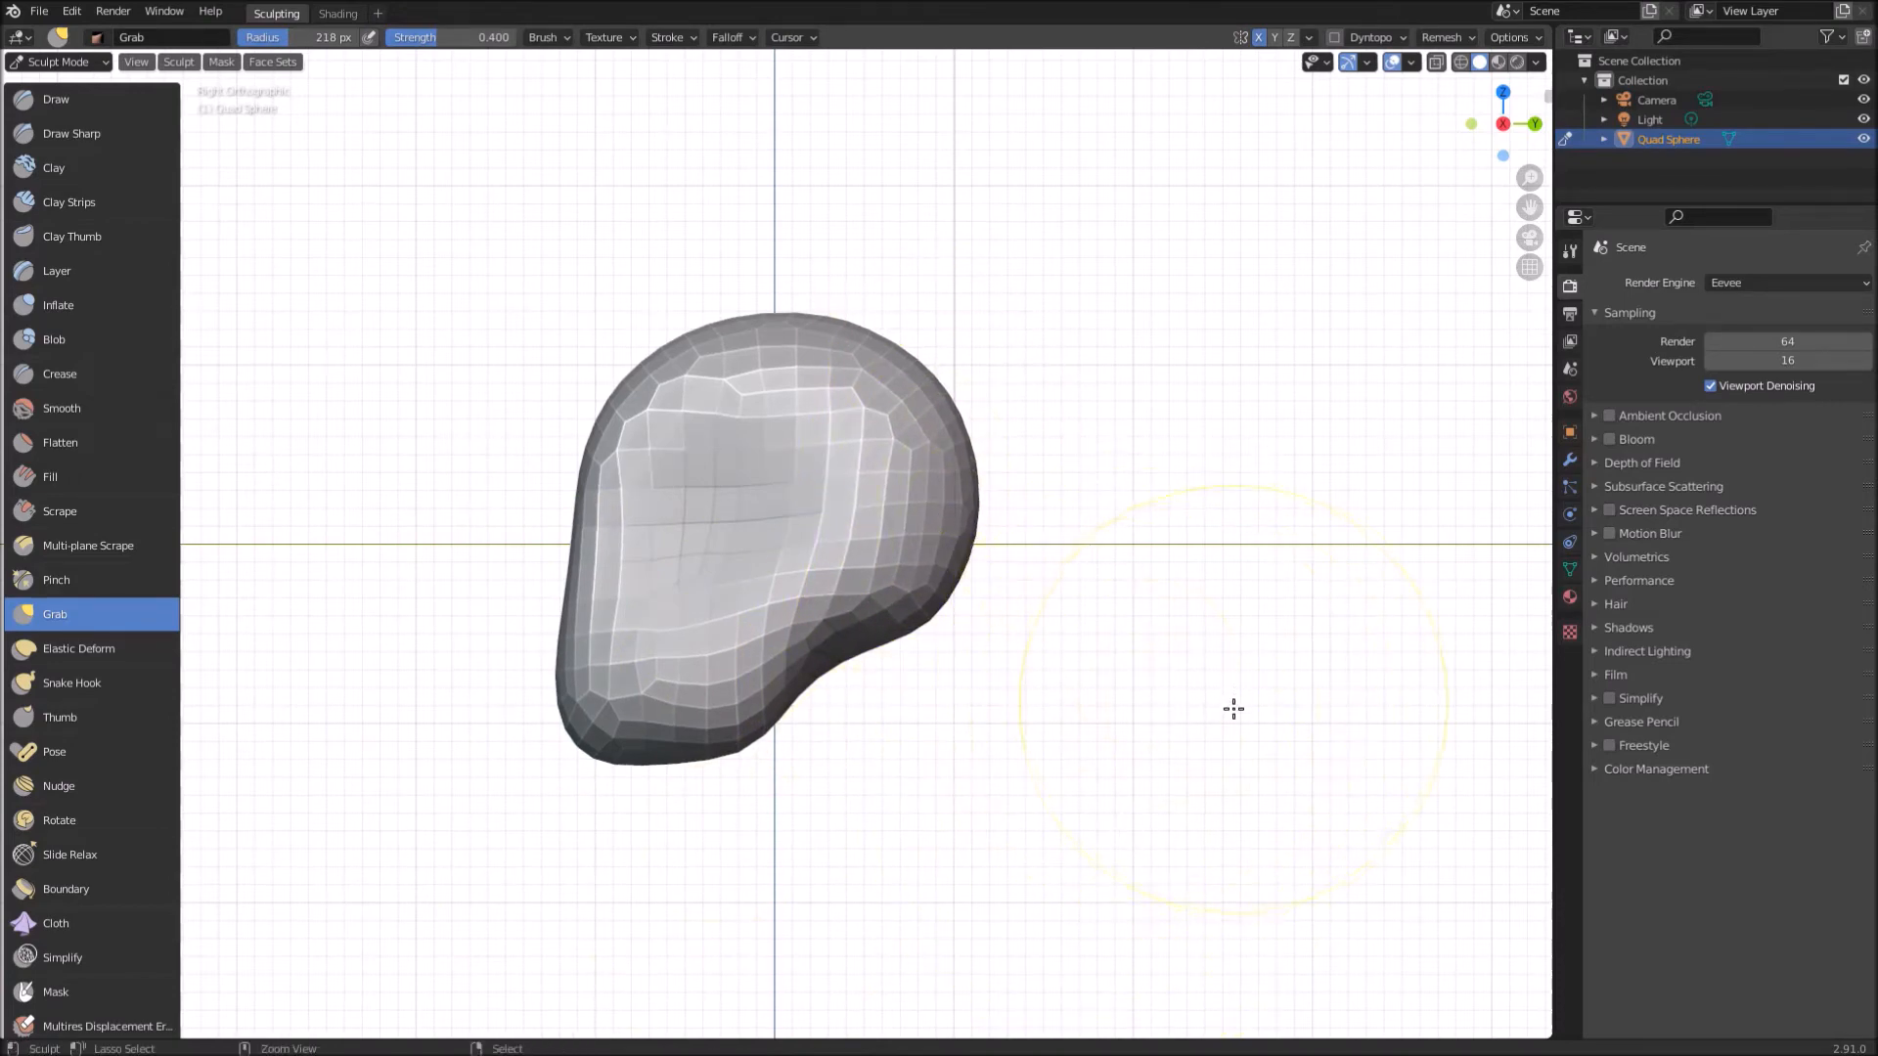
key("ctrl+z")
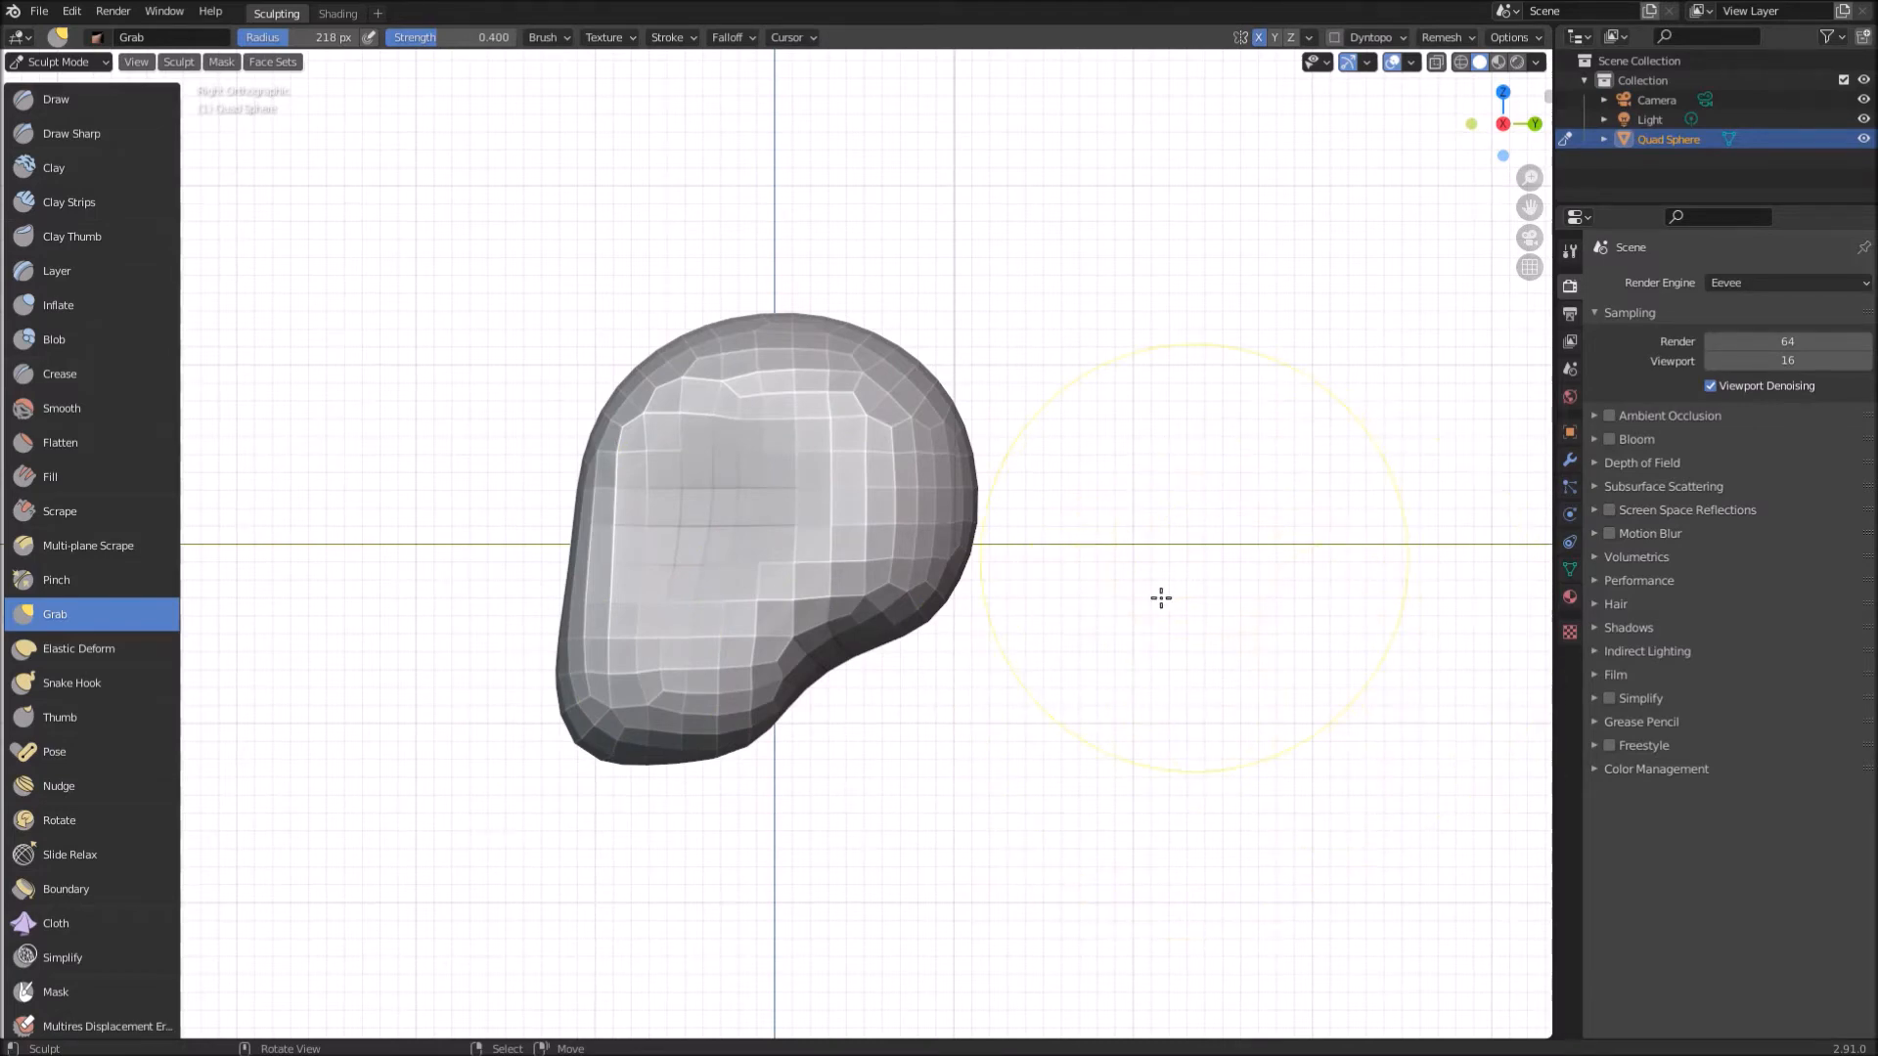
Step: Working from the front, narrow the sides of the head and taper the jaw toward the chin with the Grab brush
mouse_move(1019, 773)
middle_mouse_down()
mouse_move(1282, 805)
mouse_move(1035, 812)
mouse_move(1056, 520)
mouse_move(1107, 499)
mouse_move(1076, 498)
middle_mouse_up()
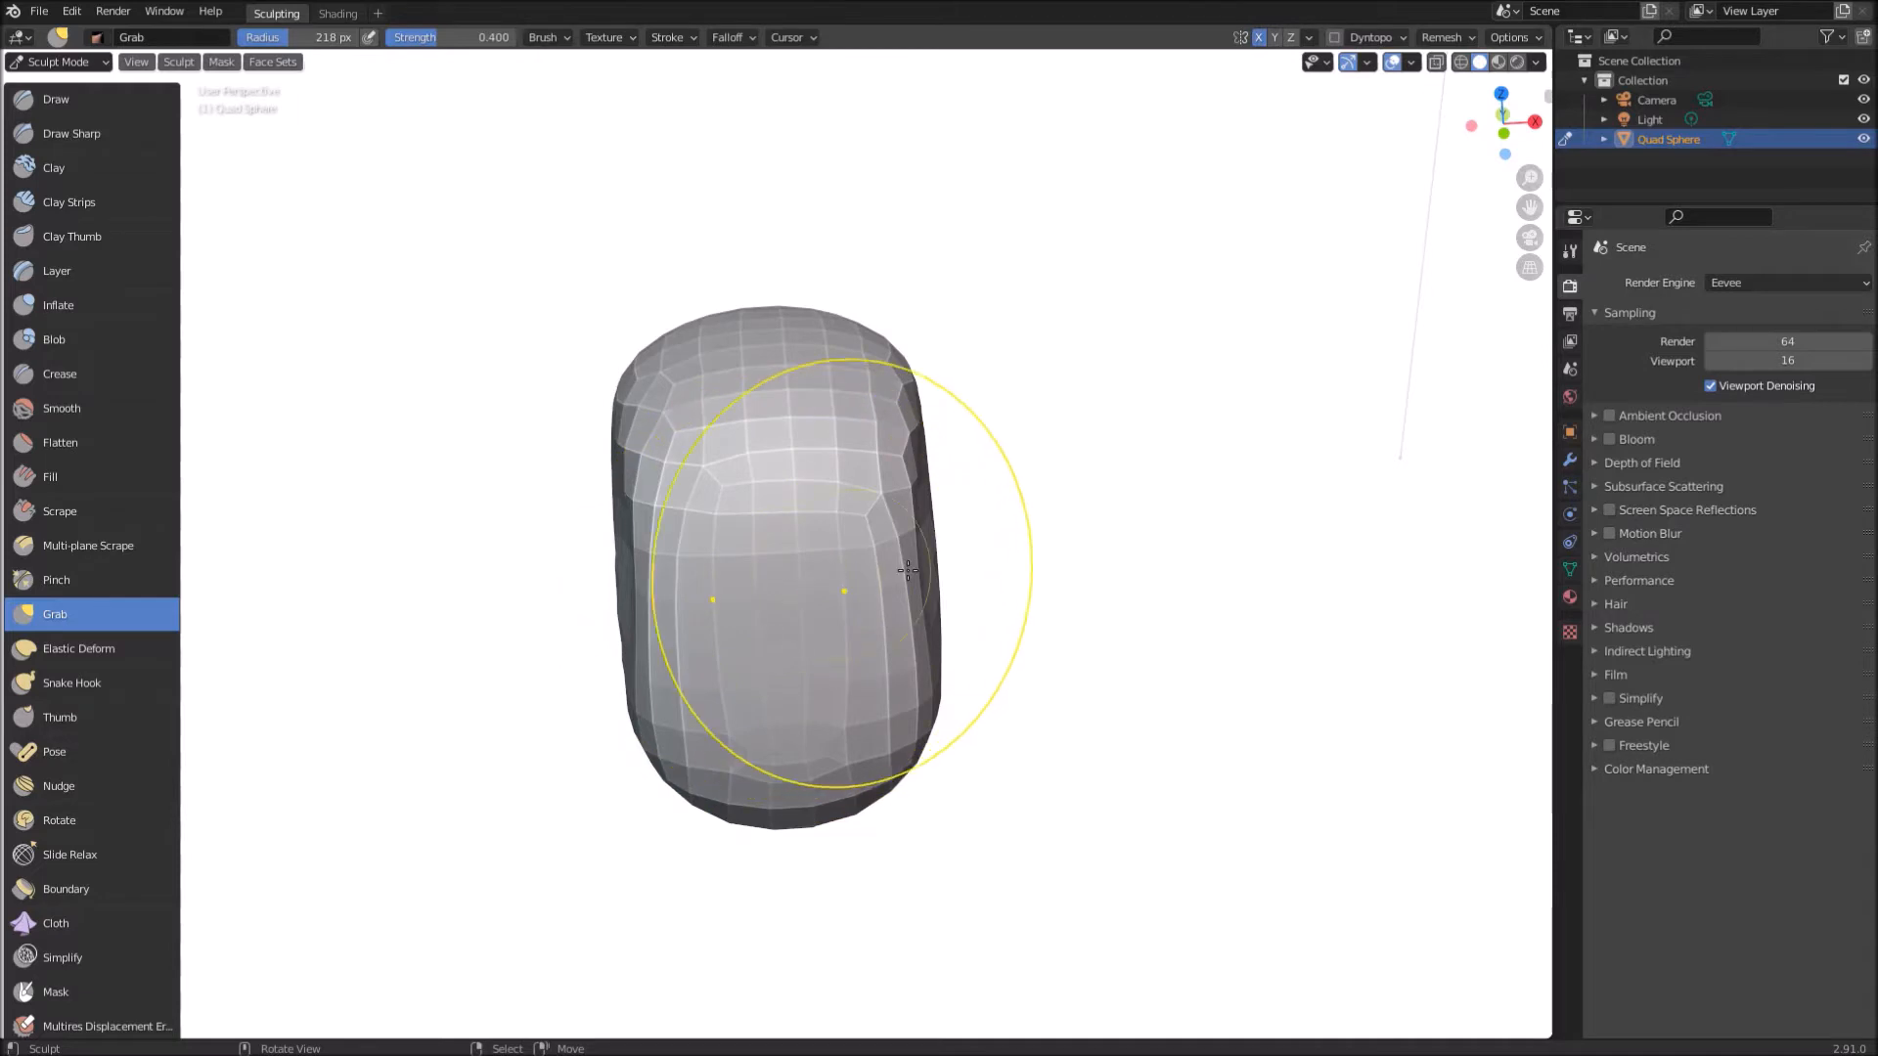
mouse_move(1036, 699)
middle_mouse_down()
mouse_move(993, 688)
mouse_move(1029, 646)
mouse_move(1095, 671)
mouse_move(1027, 665)
middle_mouse_up()
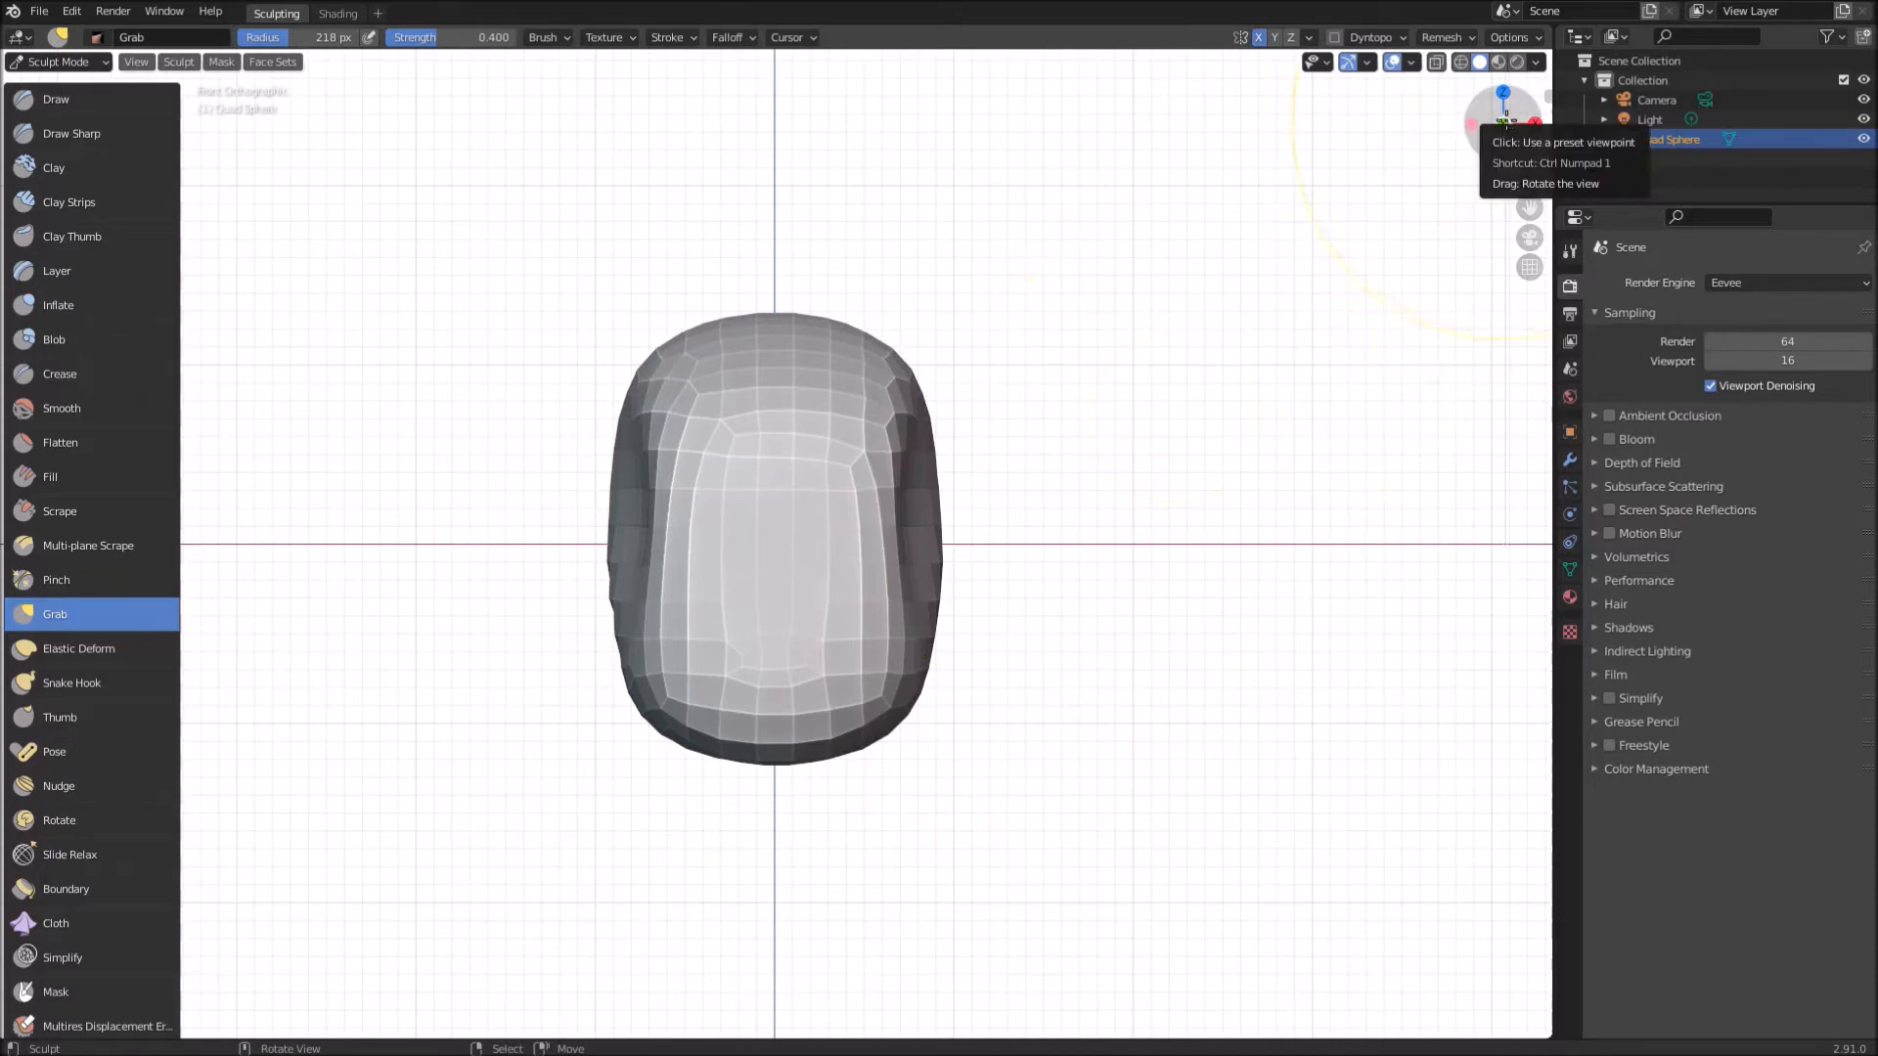
mouse_move(1136, 508)
middle_mouse_down()
mouse_move(949, 665)
mouse_move(1124, 650)
mouse_move(993, 620)
mouse_move(1094, 616)
mouse_move(1077, 616)
middle_mouse_up()
left_click_drag(654, 525, 890, 525)
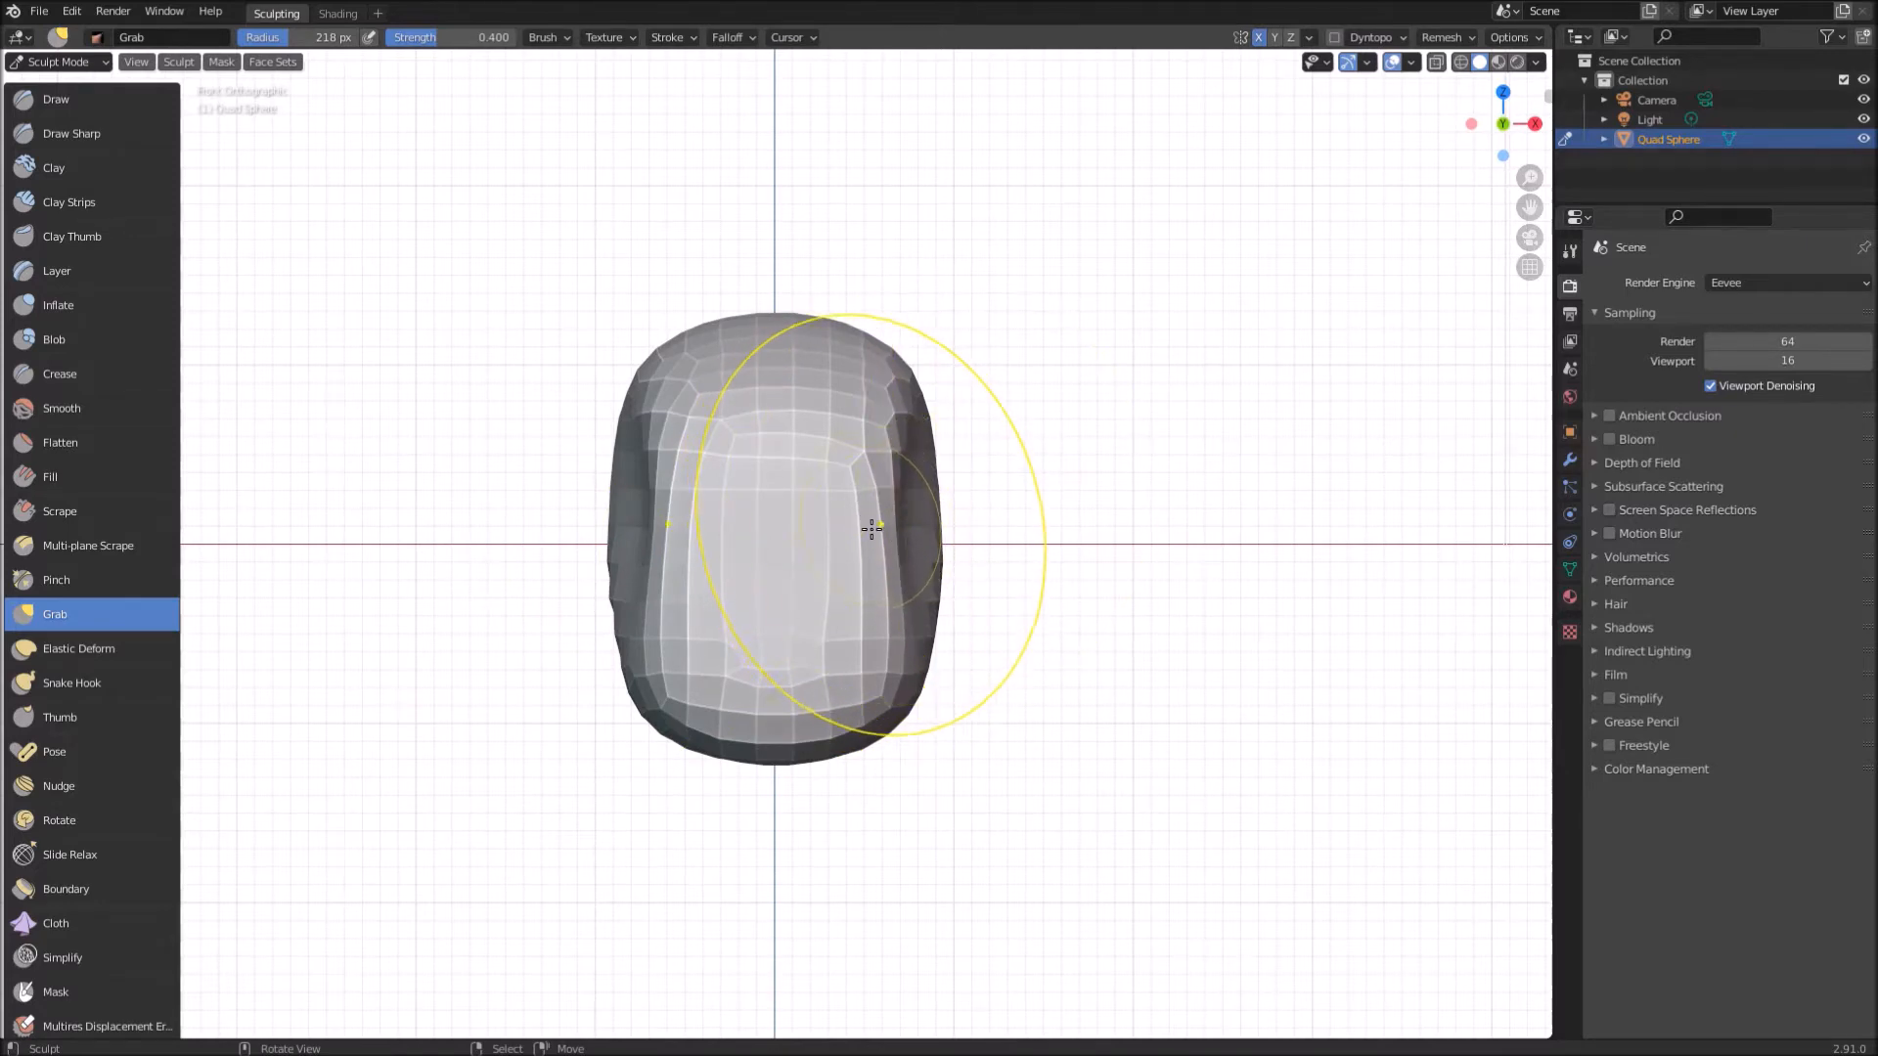
mouse_move(1007, 466)
middle_mouse_down()
mouse_move(631, 682)
mouse_move(713, 650)
mouse_move(662, 578)
mouse_move(629, 566)
mouse_move(673, 582)
middle_mouse_up()
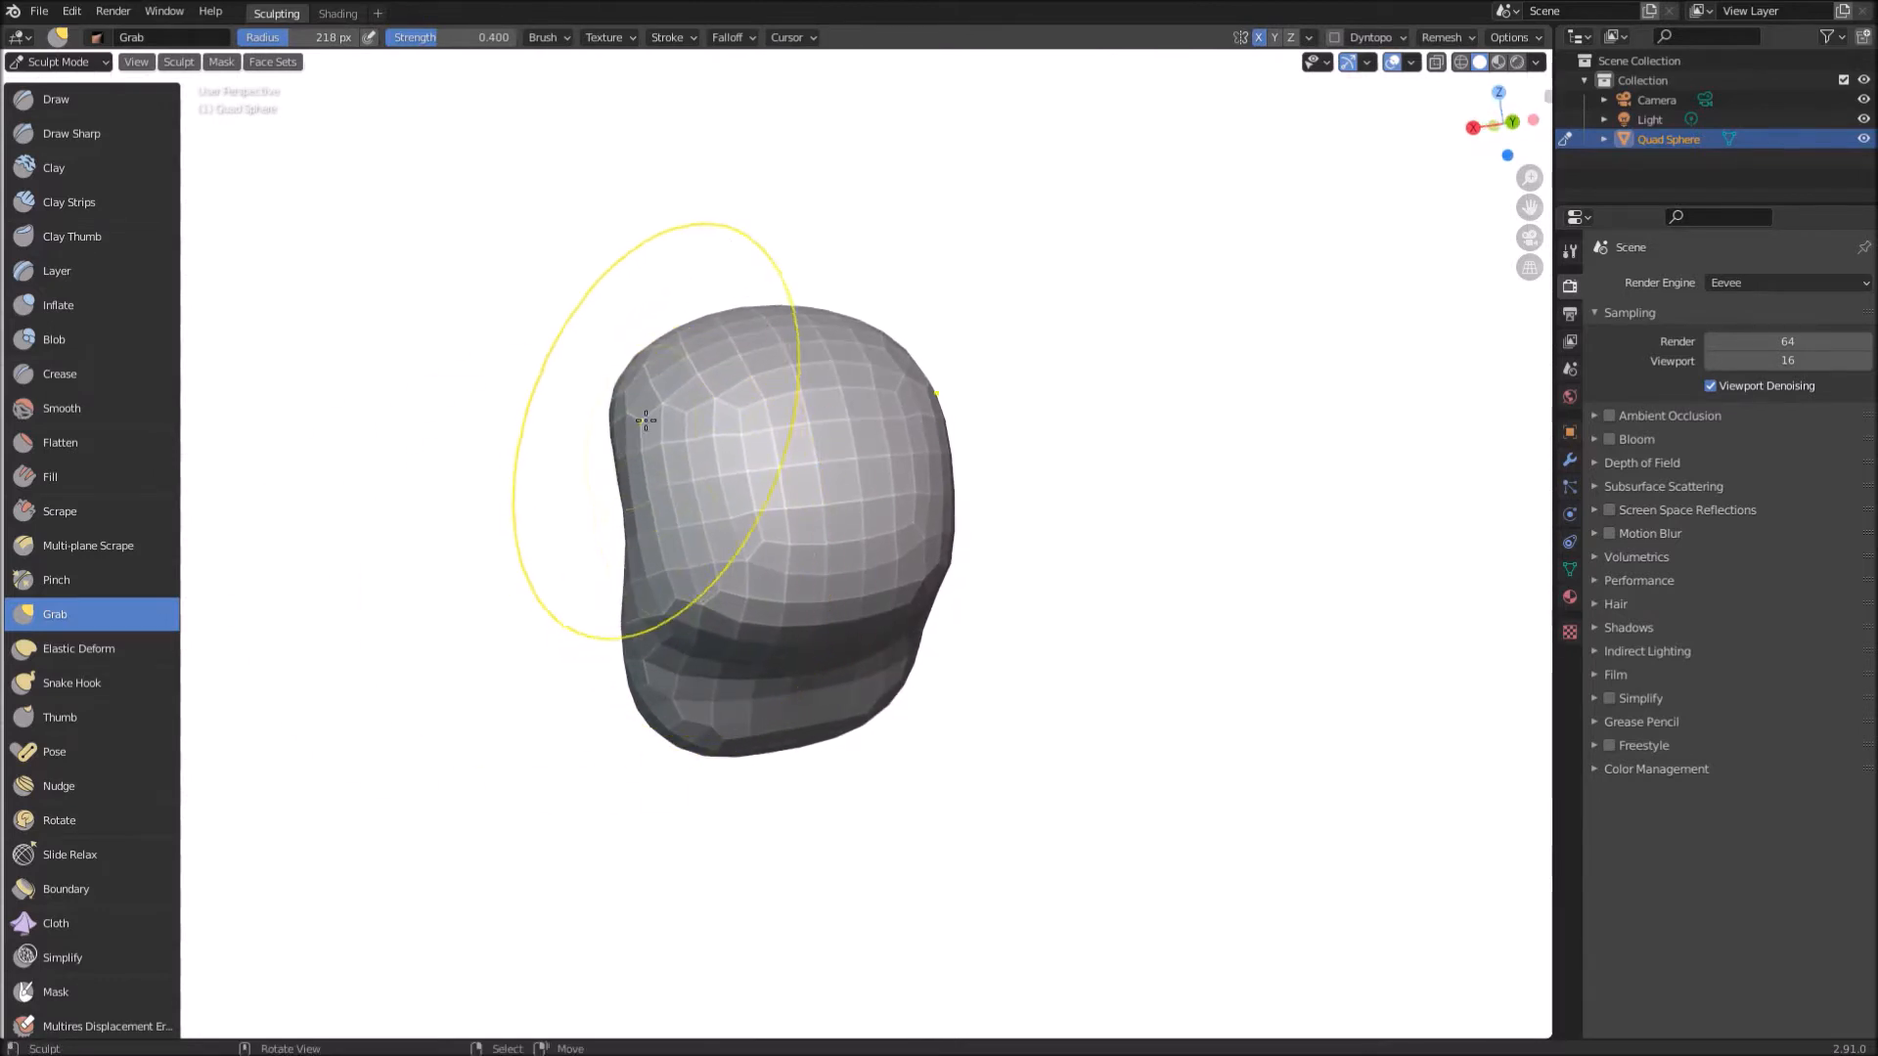
mouse_move(694, 594)
middle_mouse_down()
mouse_move(1056, 479)
mouse_move(1170, 490)
mouse_move(1170, 449)
middle_mouse_up()
mouse_move(894, 687)
left_mouse_down()
mouse_move(861, 704)
mouse_move(882, 691)
left_mouse_up()
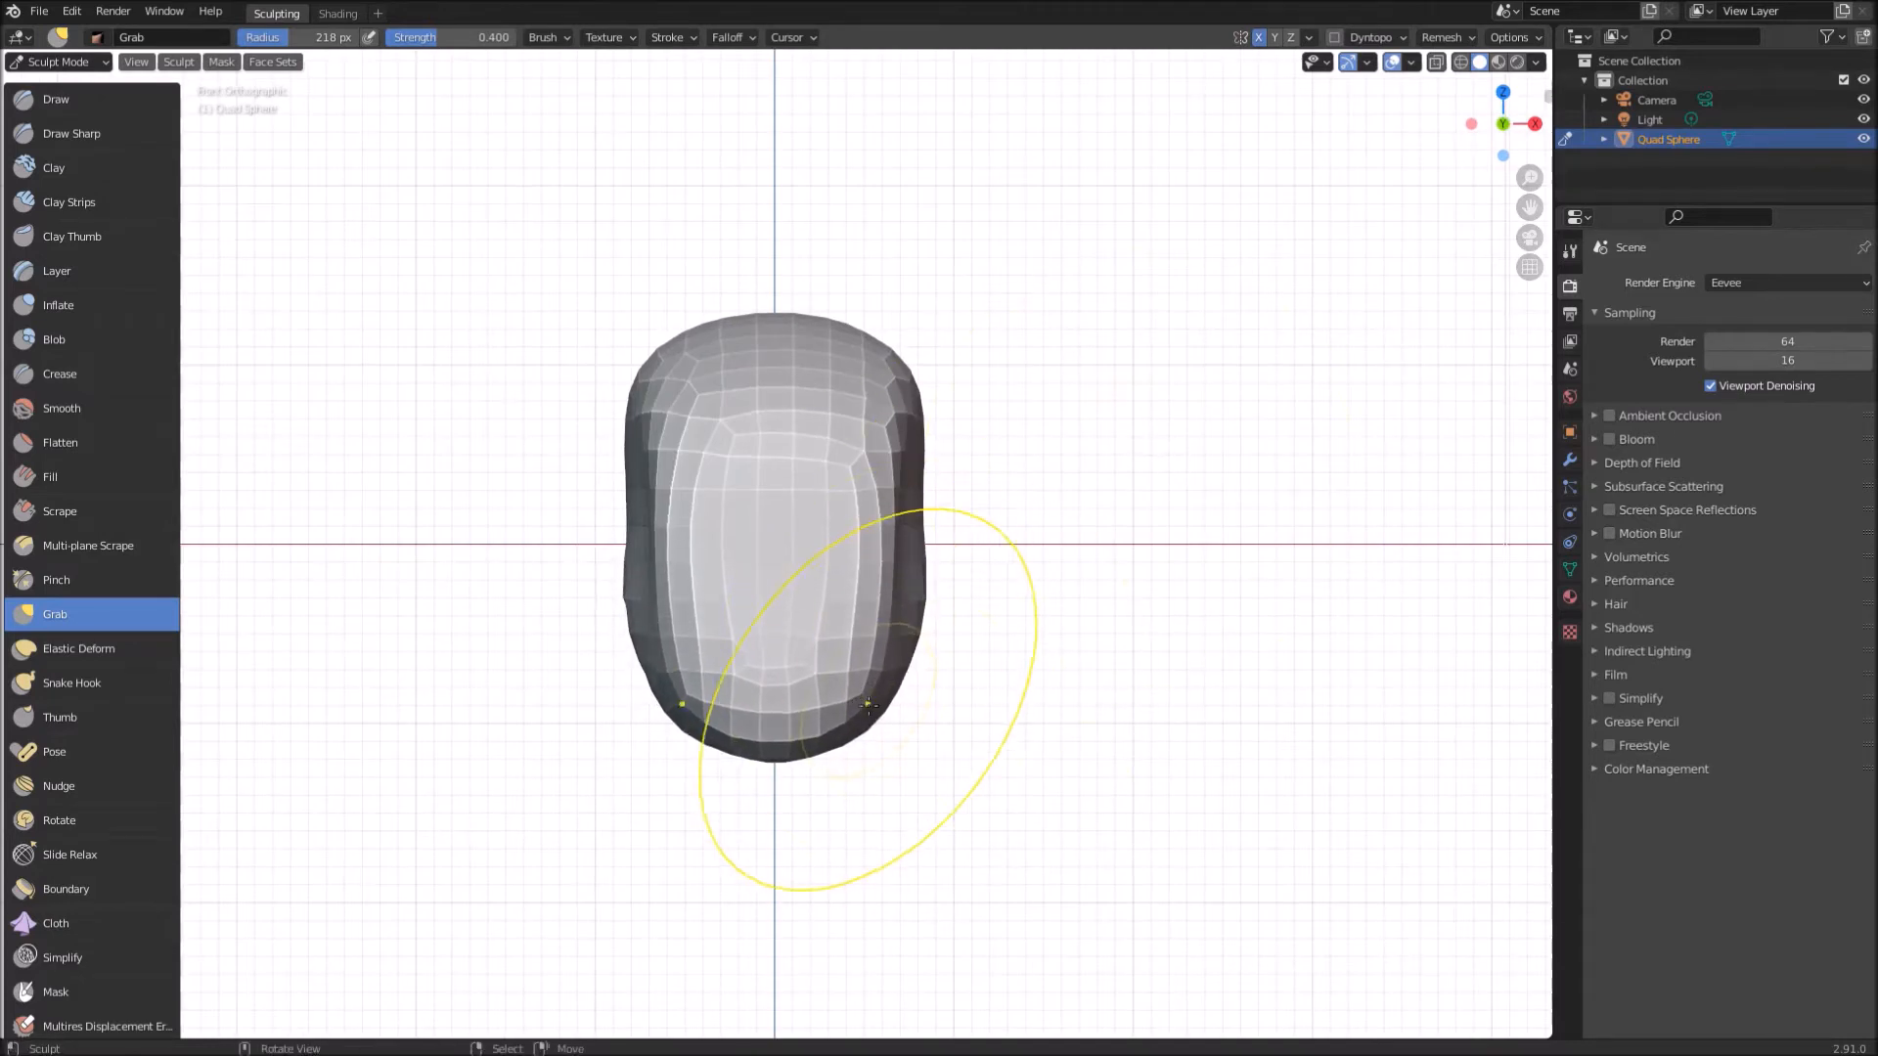
Step: Set the Grab radius to 114 px and push the face in at eye level
mouse_move(809, 591)
middle_mouse_down()
mouse_move(1140, 620)
mouse_move(688, 537)
middle_mouse_up()
key("f")
left_click(563, 538)
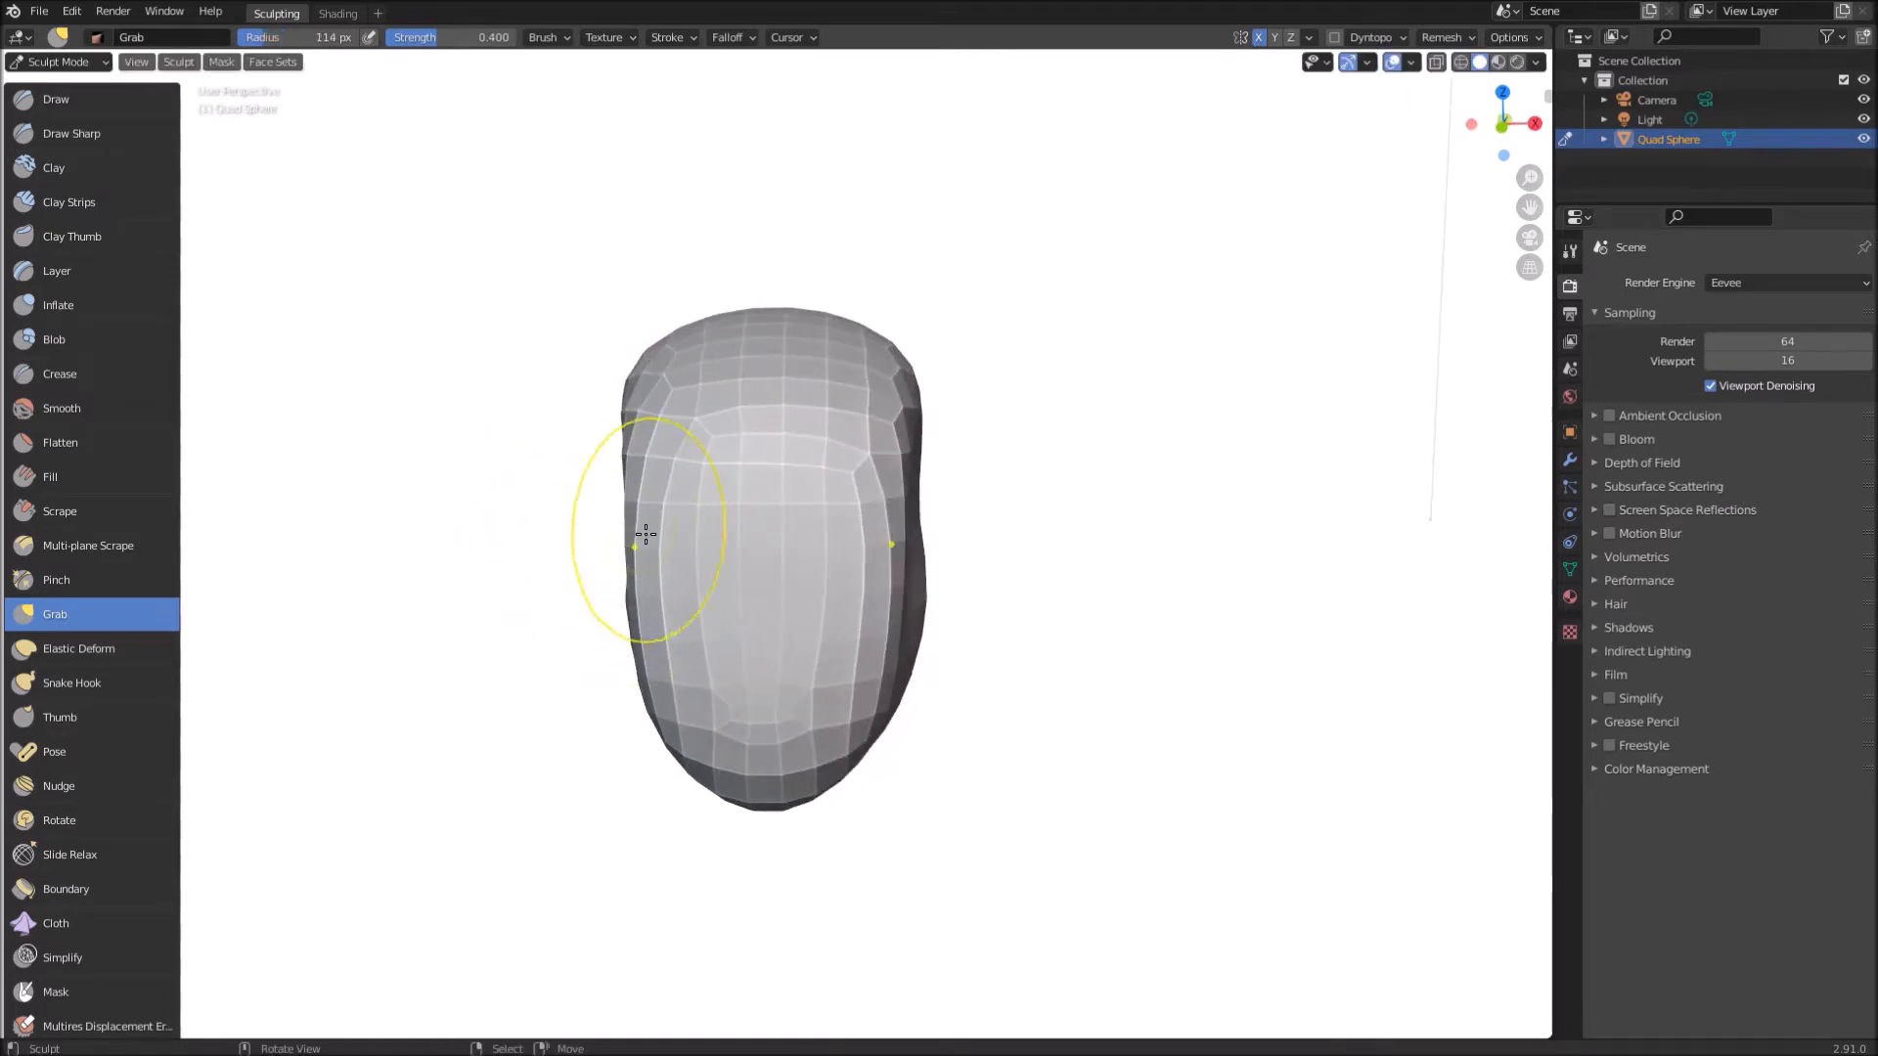
middle_click_drag(662, 495, 394, 571)
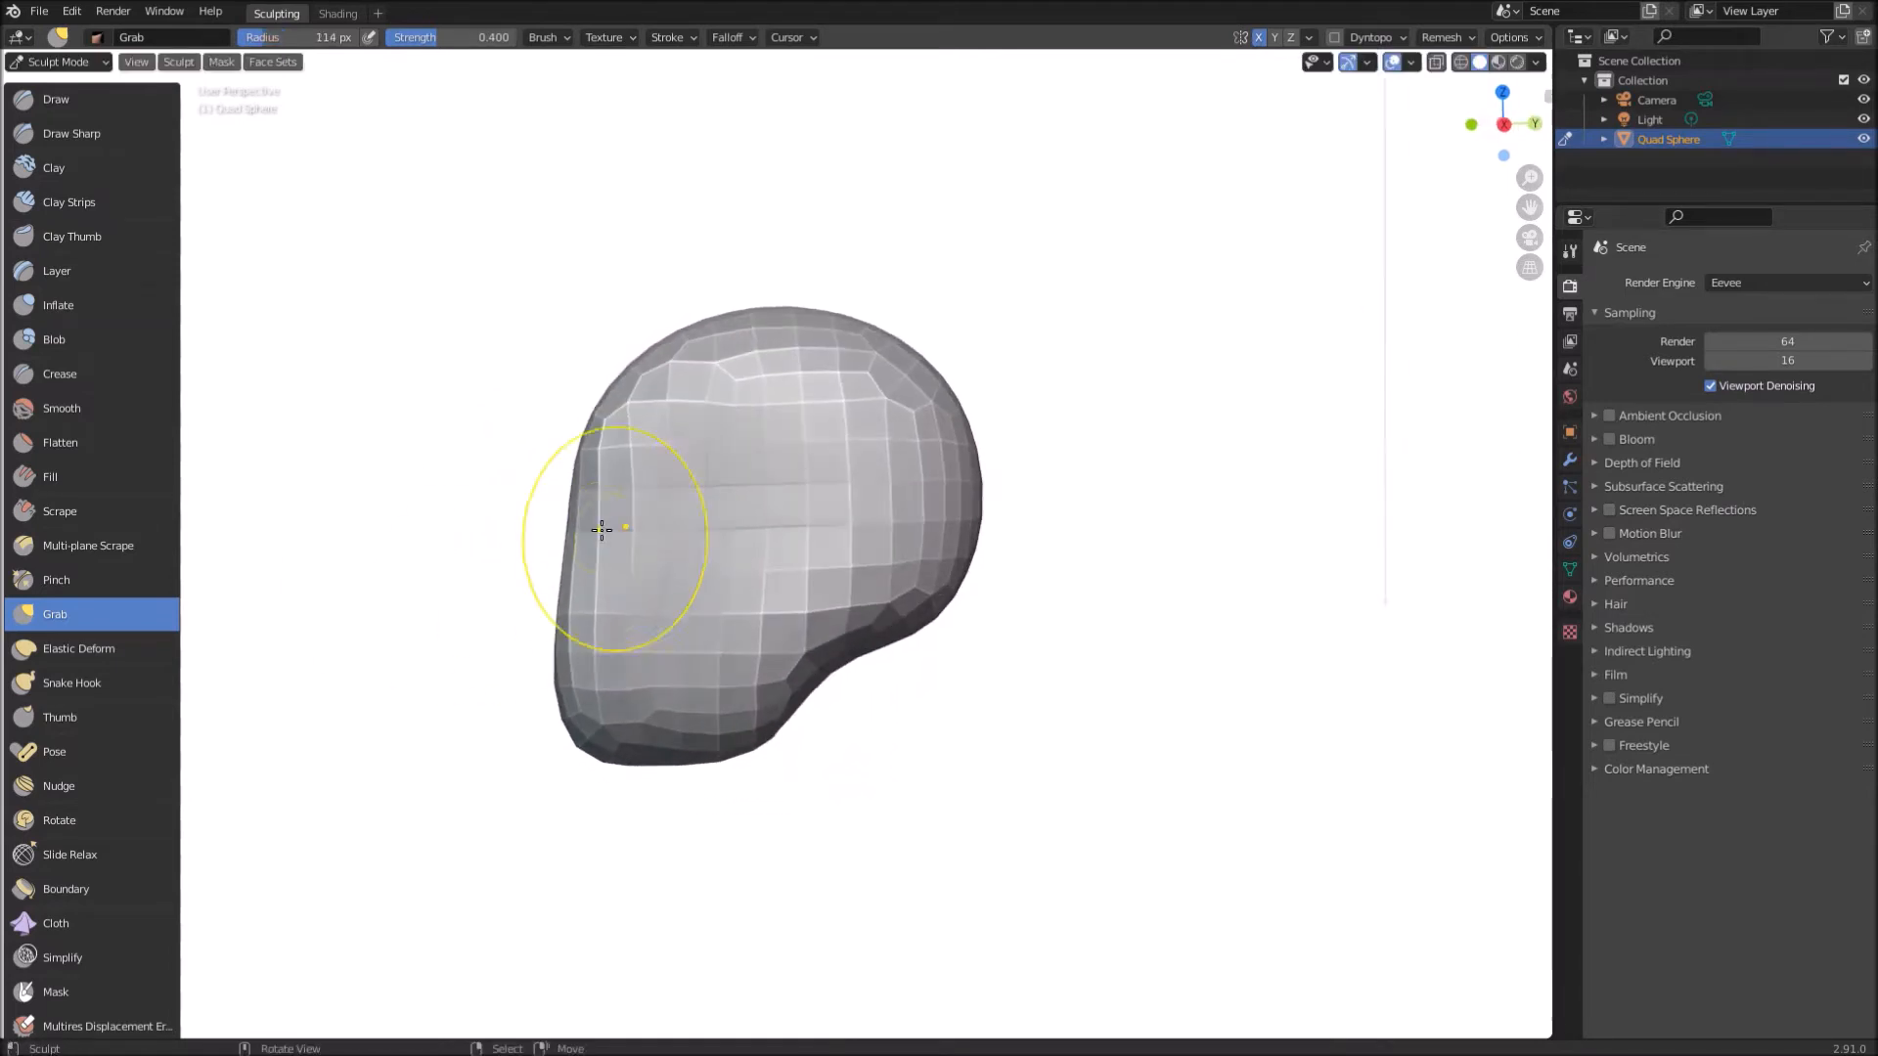
mouse_move(582, 519)
middle_mouse_down()
mouse_move(1124, 672)
mouse_move(1023, 671)
mouse_move(1123, 428)
mouse_move(1352, 557)
mouse_move(755, 377)
mouse_move(788, 608)
middle_mouse_up()
Step: Set the Grab radius to 170 px and refine the underside and the sides of the skull
key("f")
left_click(860, 532)
mouse_move(855, 524)
middle_mouse_down()
mouse_move(815, 600)
mouse_move(930, 600)
mouse_move(1073, 553)
mouse_move(775, 417)
middle_mouse_up()
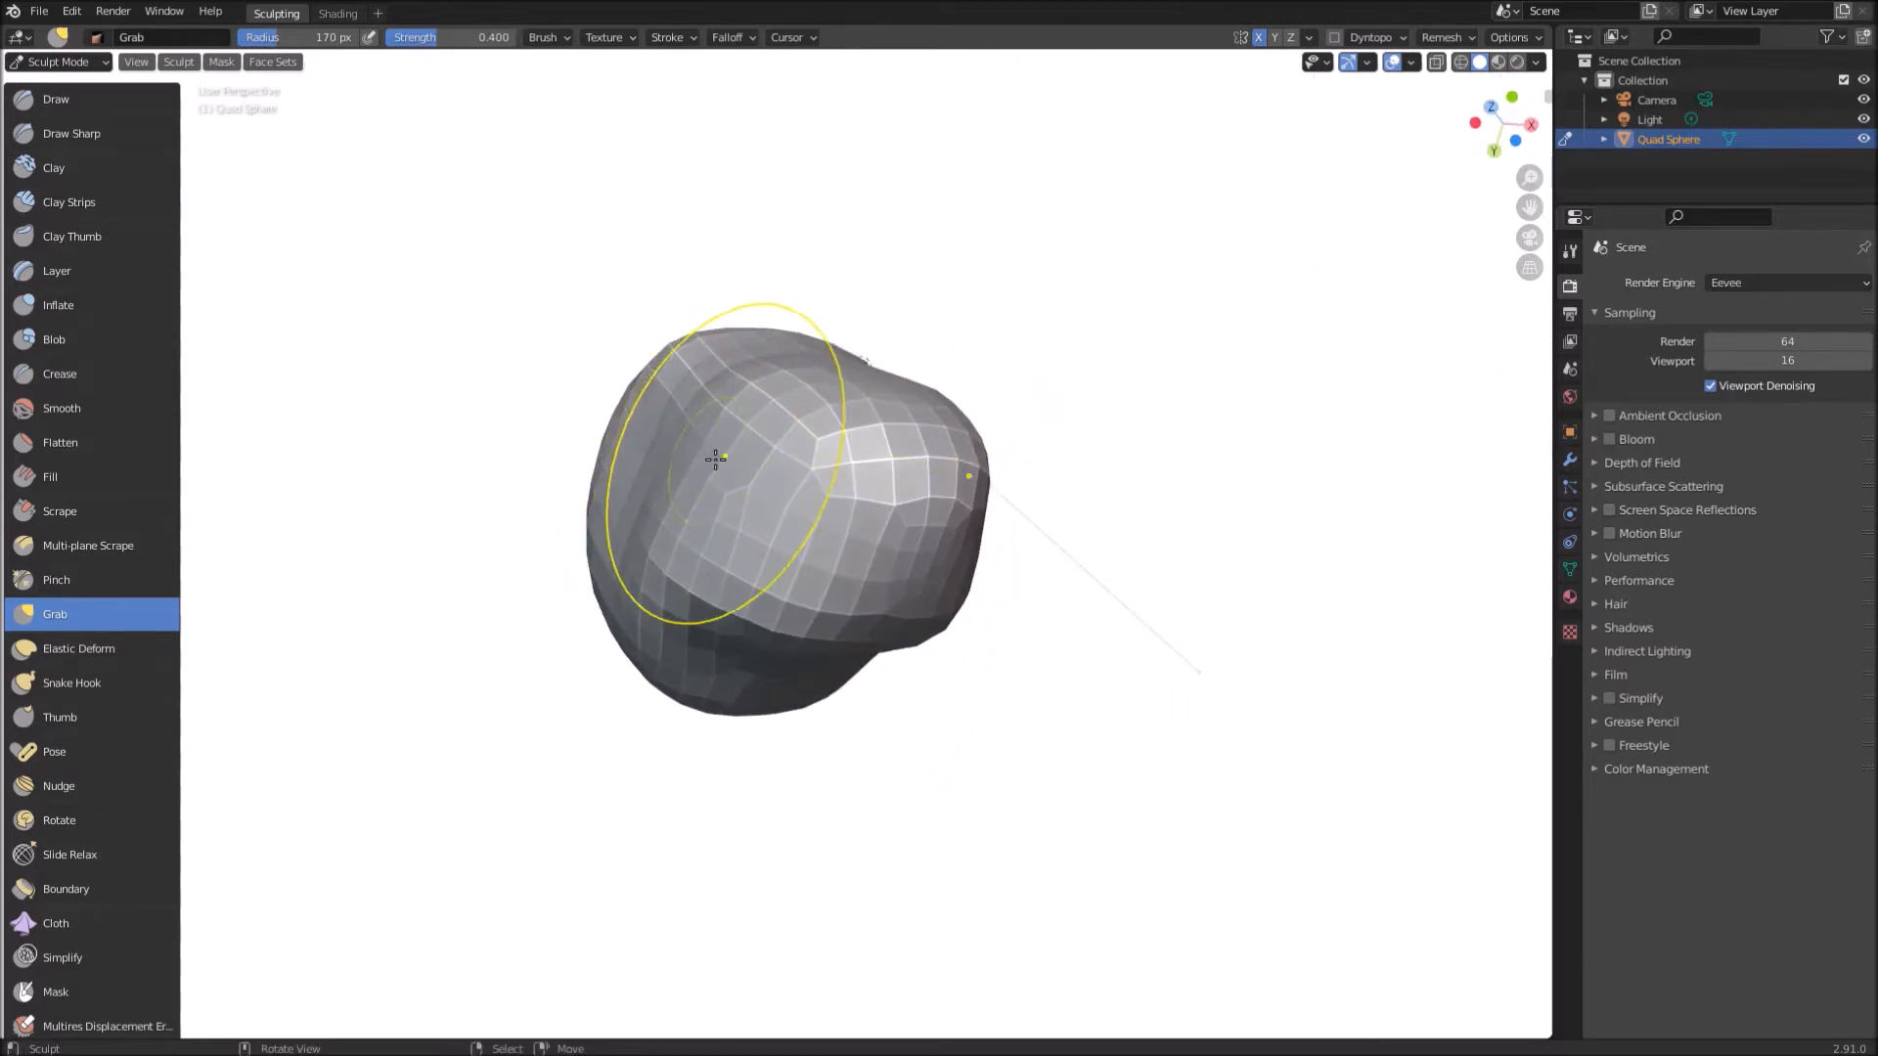
mouse_move(708, 479)
middle_mouse_down()
mouse_move(968, 319)
mouse_move(889, 377)
mouse_move(1001, 477)
mouse_move(1257, 783)
middle_mouse_up()
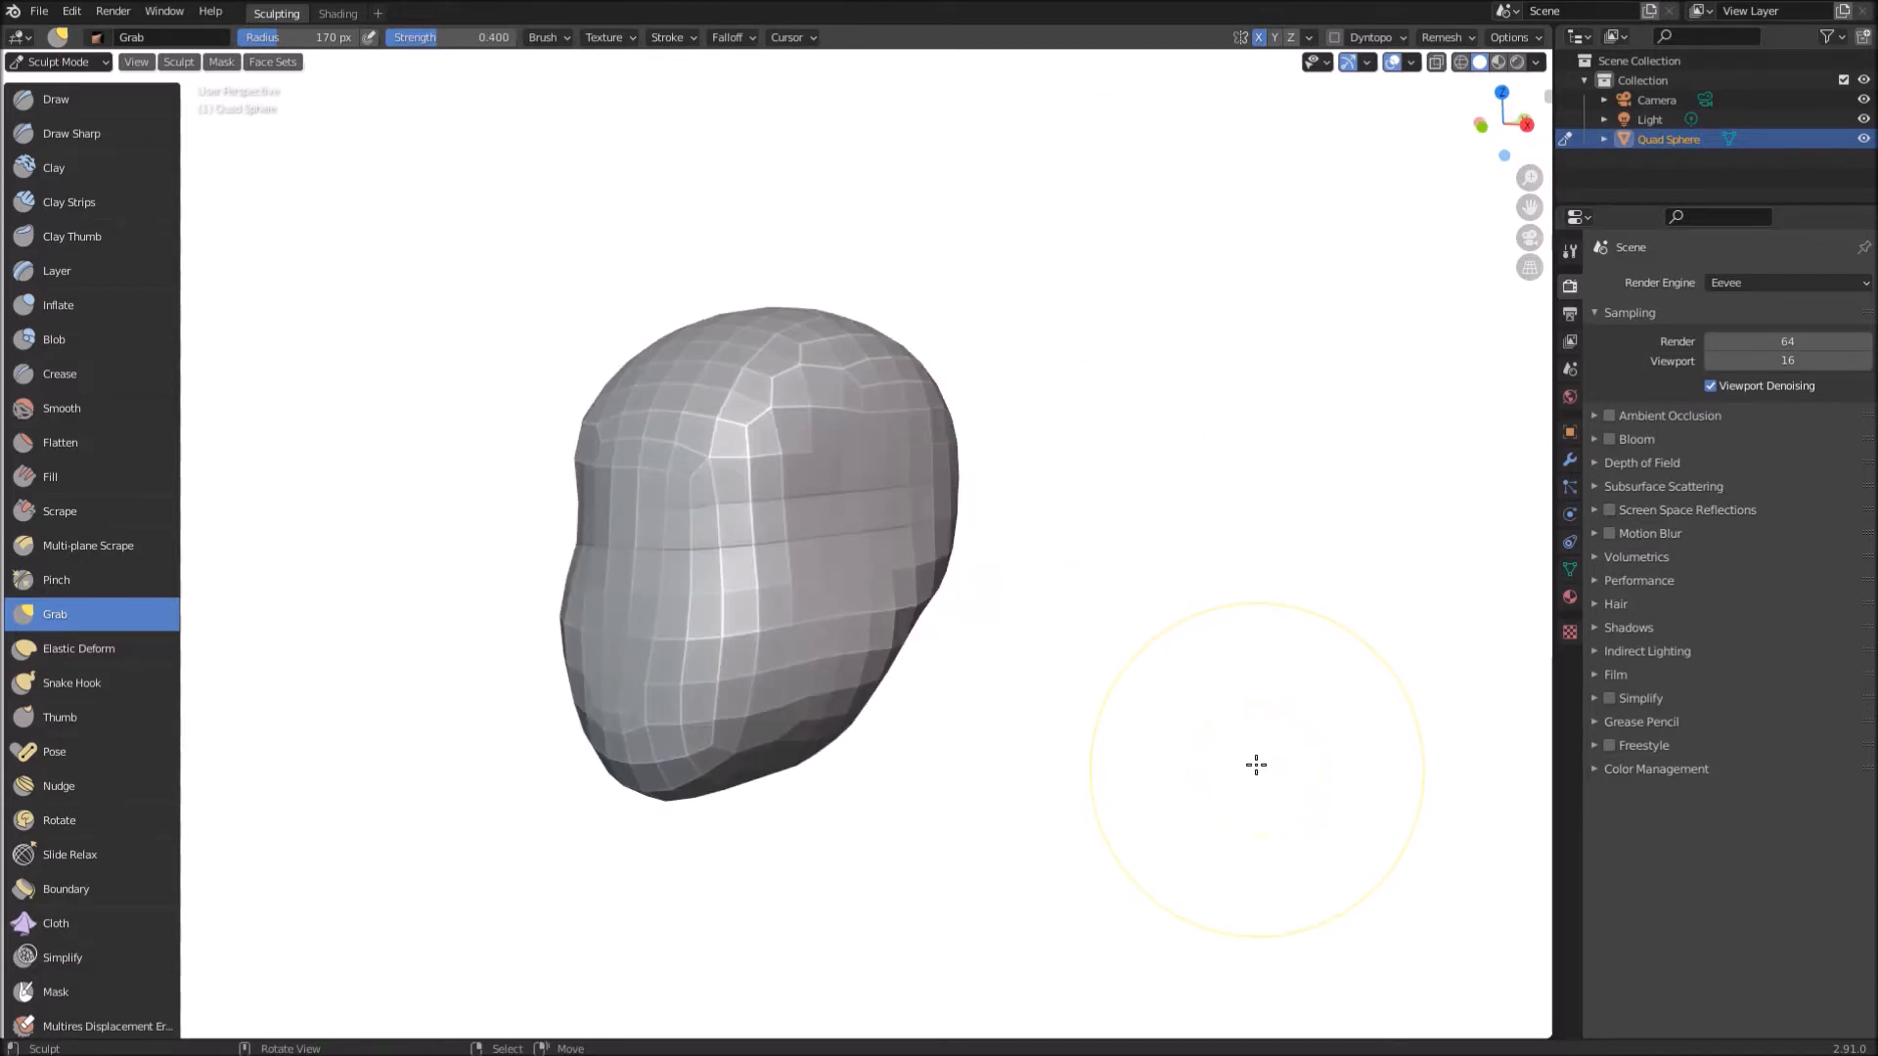
left_click_drag(836, 434, 860, 489)
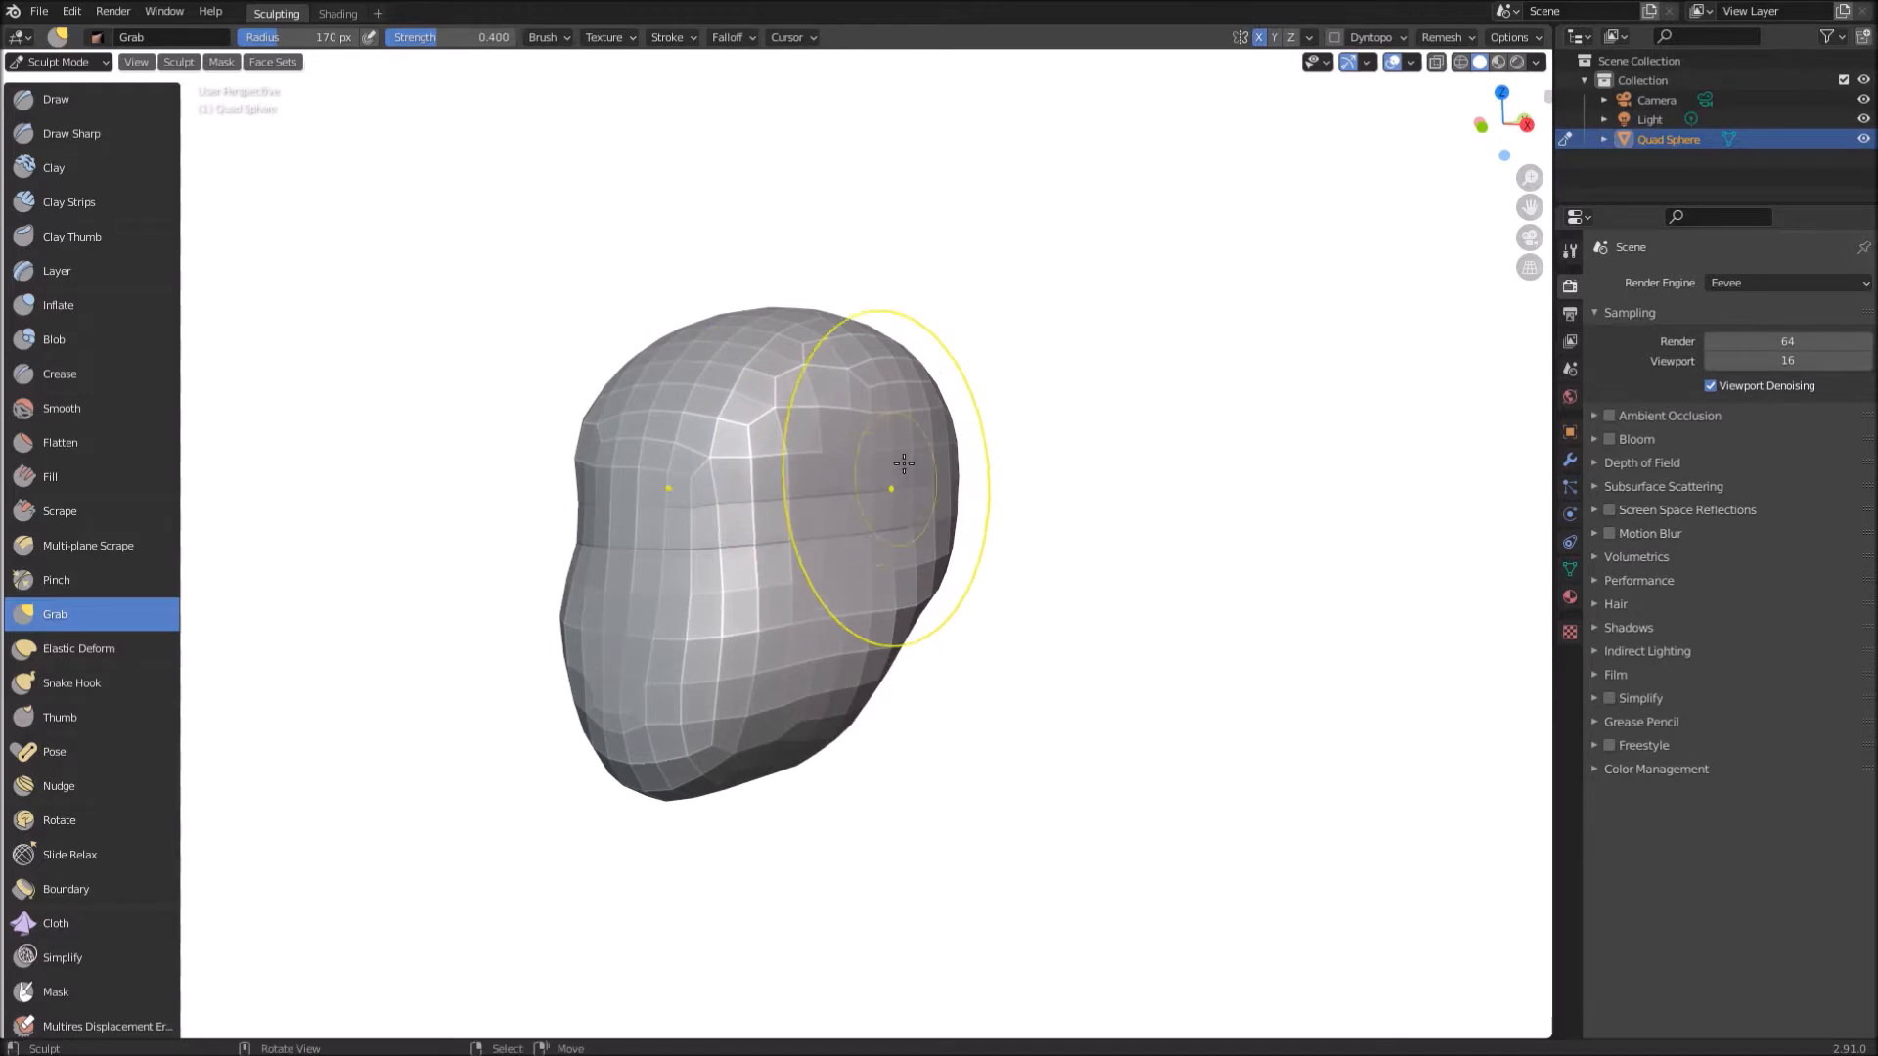
Step: Adjust the temples and cheeks with small symmetrical Grab strokes to even out the head's front outline
mouse_move(930, 449)
middle_mouse_down()
mouse_move(944, 610)
mouse_move(1136, 595)
mouse_move(1084, 533)
middle_mouse_up()
left_click_drag(919, 423, 908, 415)
left_click_drag(886, 406, 889, 425)
left_click_drag(610, 388, 628, 401)
left_click_drag(614, 638, 637, 625)
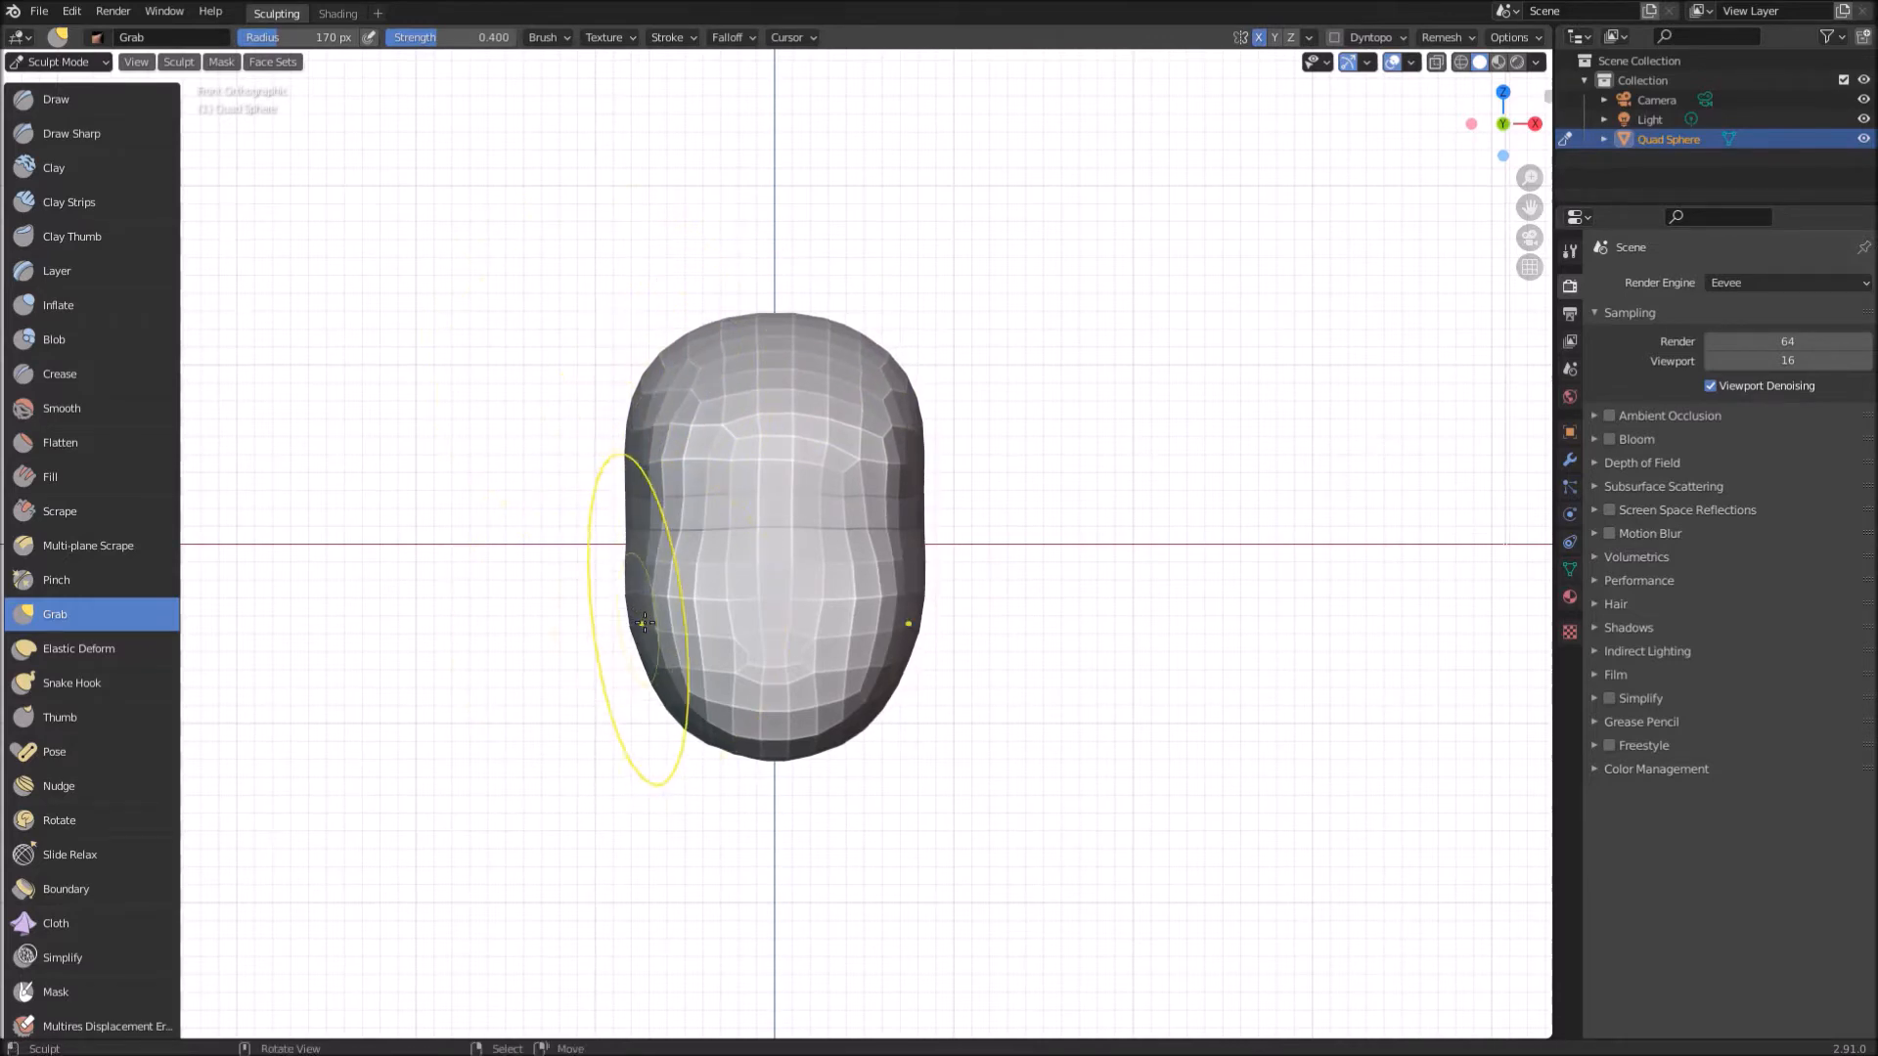
Step: Lower the voxel size to about 0.10 and remesh the head for finer geometry
mouse_move(934, 565)
middle_mouse_down()
mouse_move(1152, 568)
mouse_move(1276, 787)
middle_mouse_up()
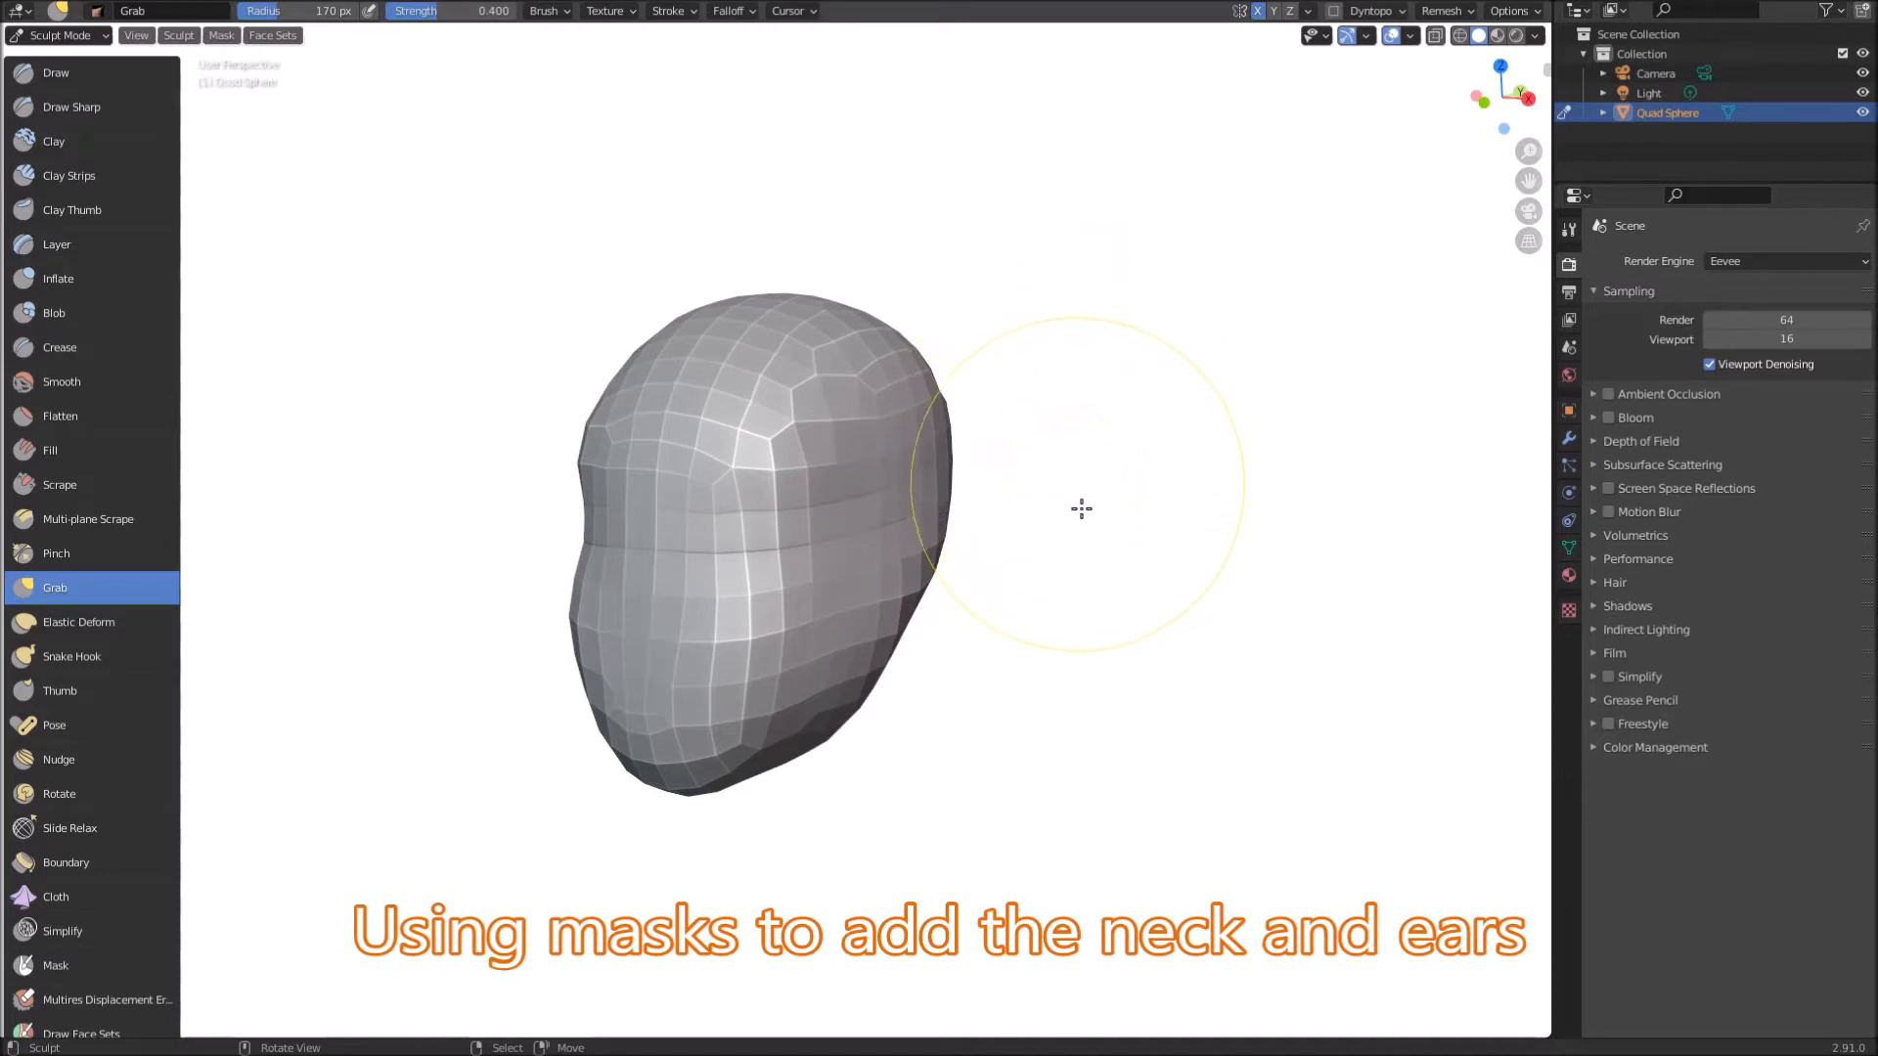
key("r")
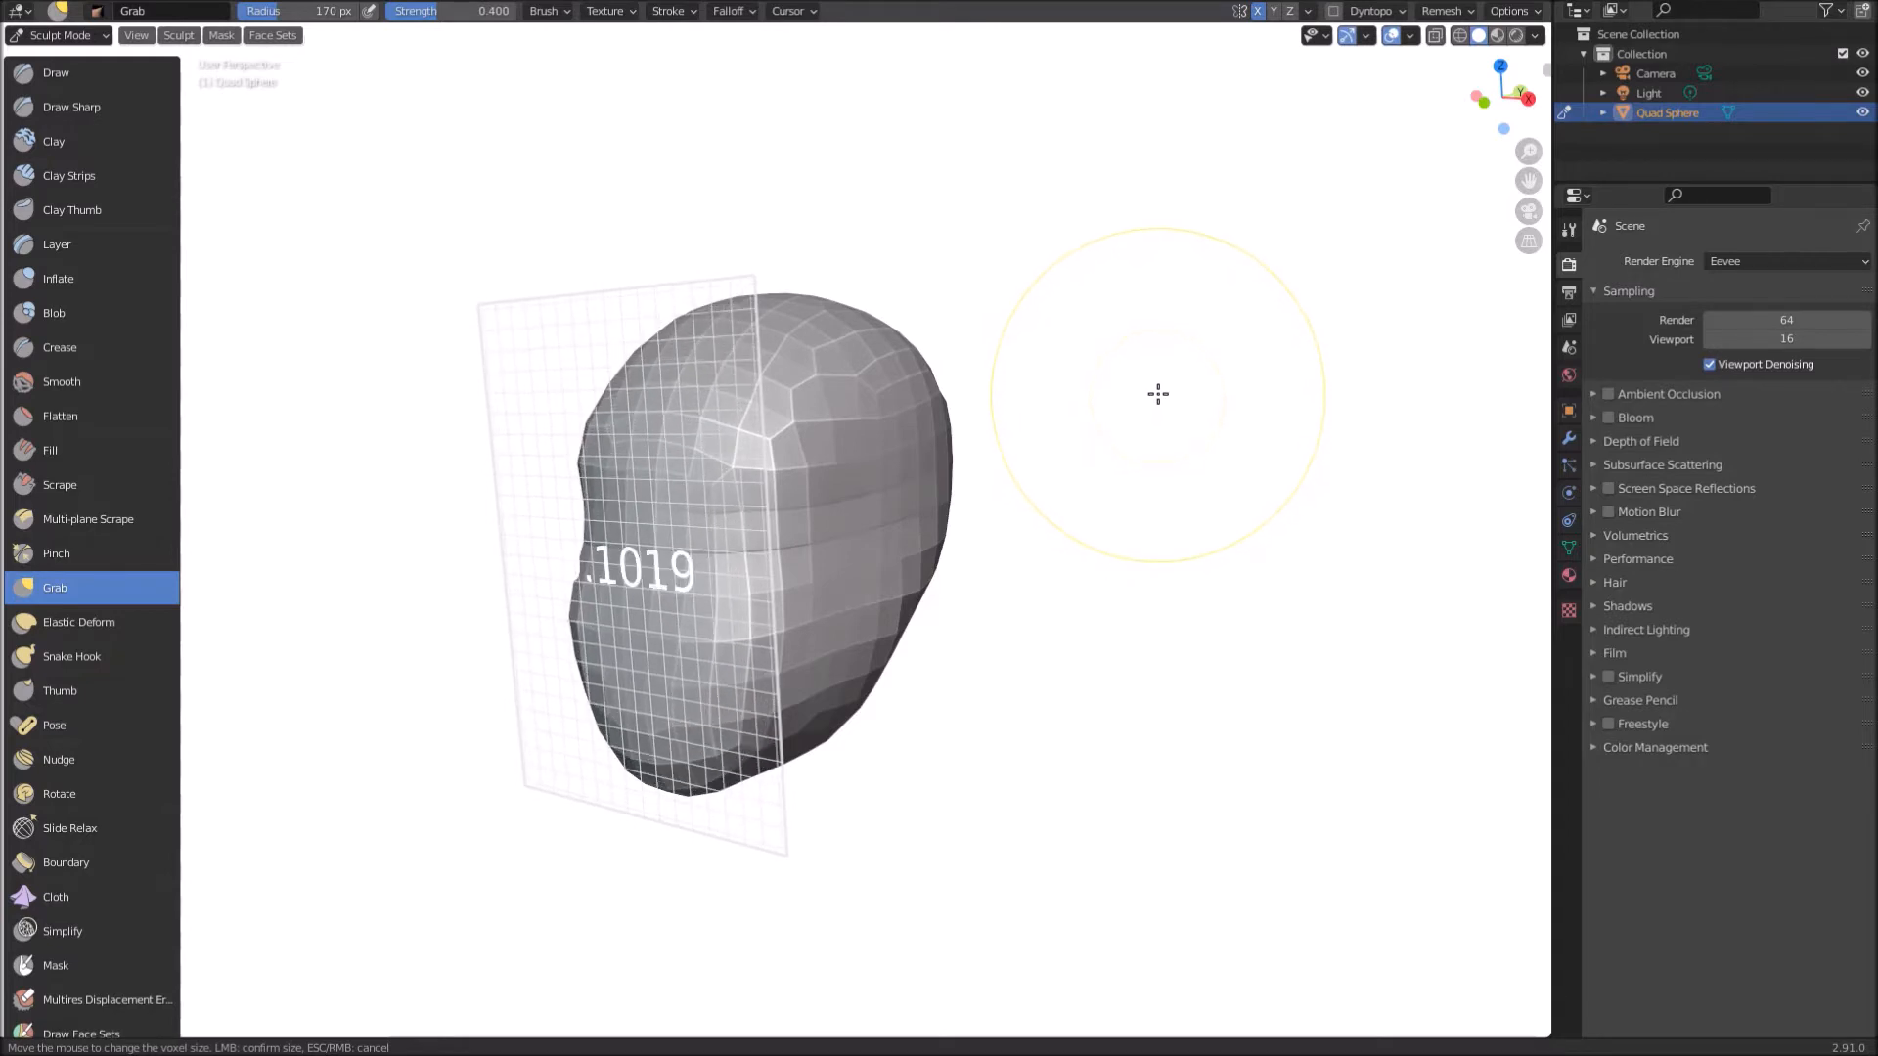
left_click(1158, 394)
key("ctrl+r")
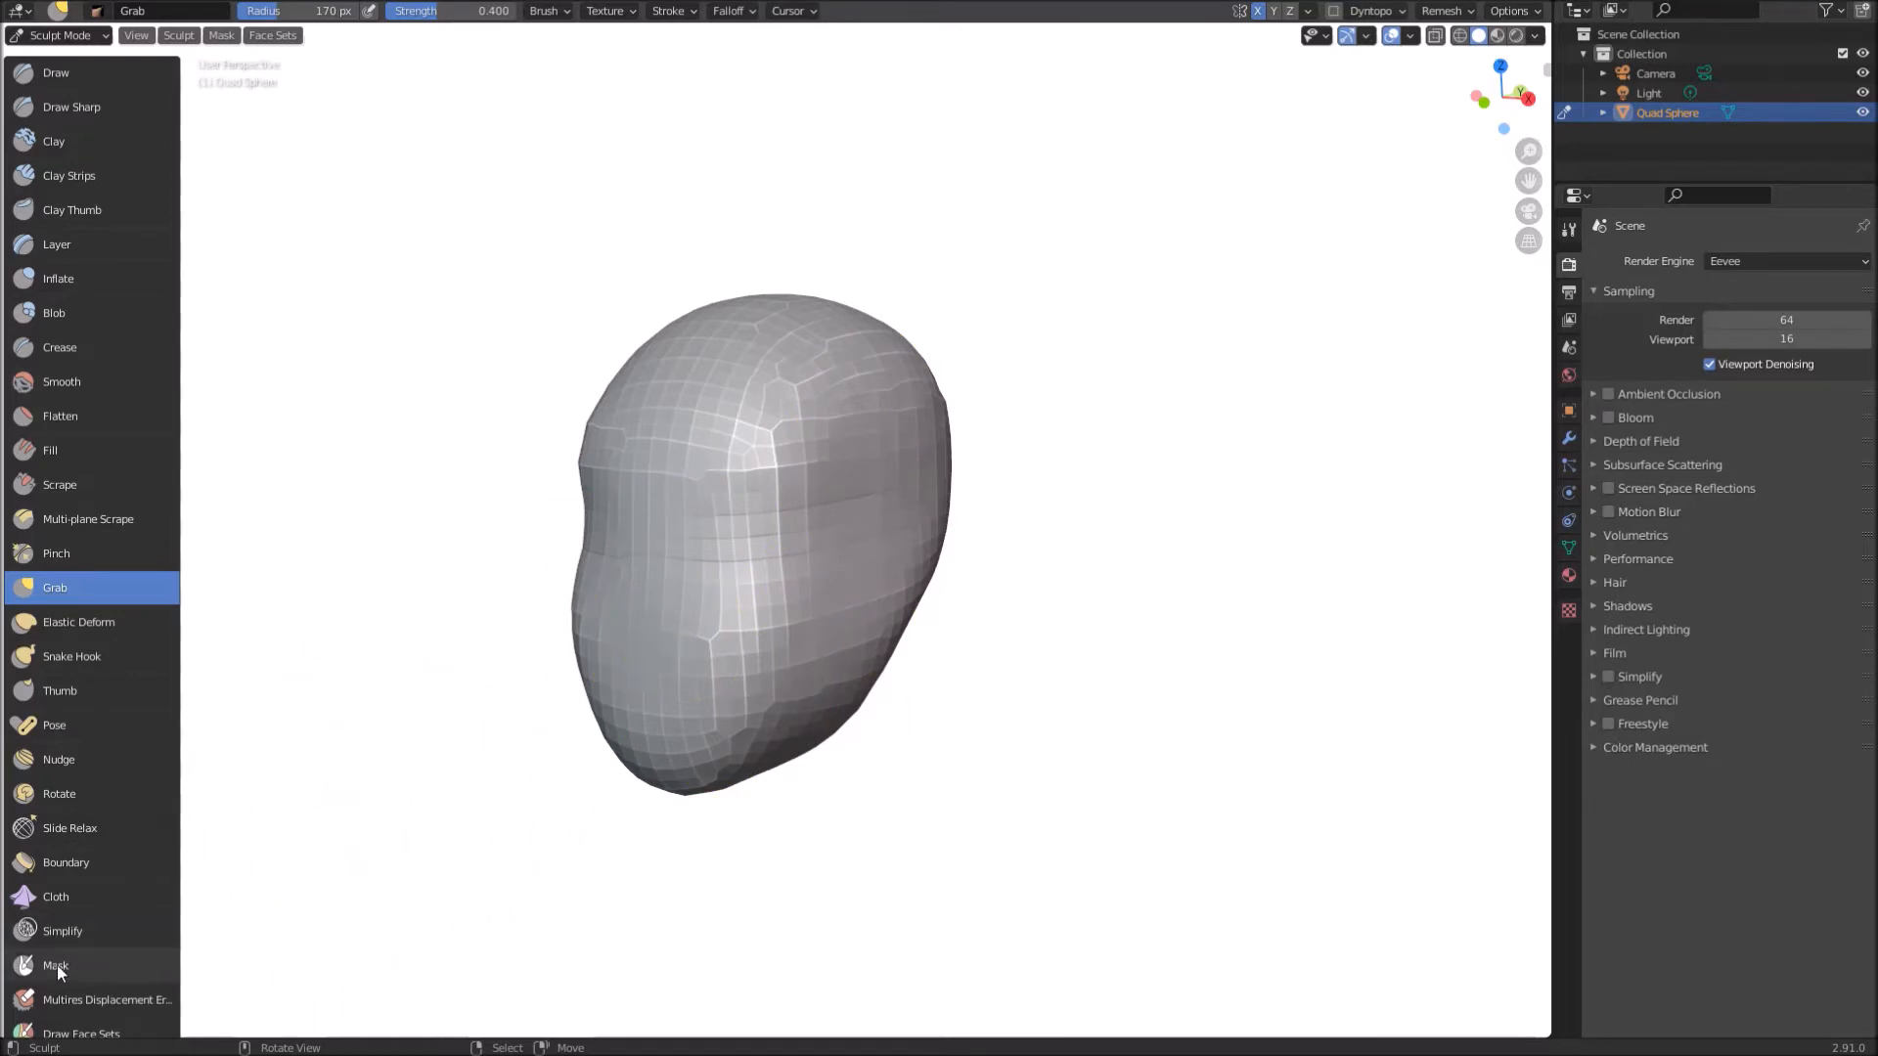
Step: Paint an ear-shaped mask on the side of the head with a 50 px Mask brush and invert it
left_click(85, 962)
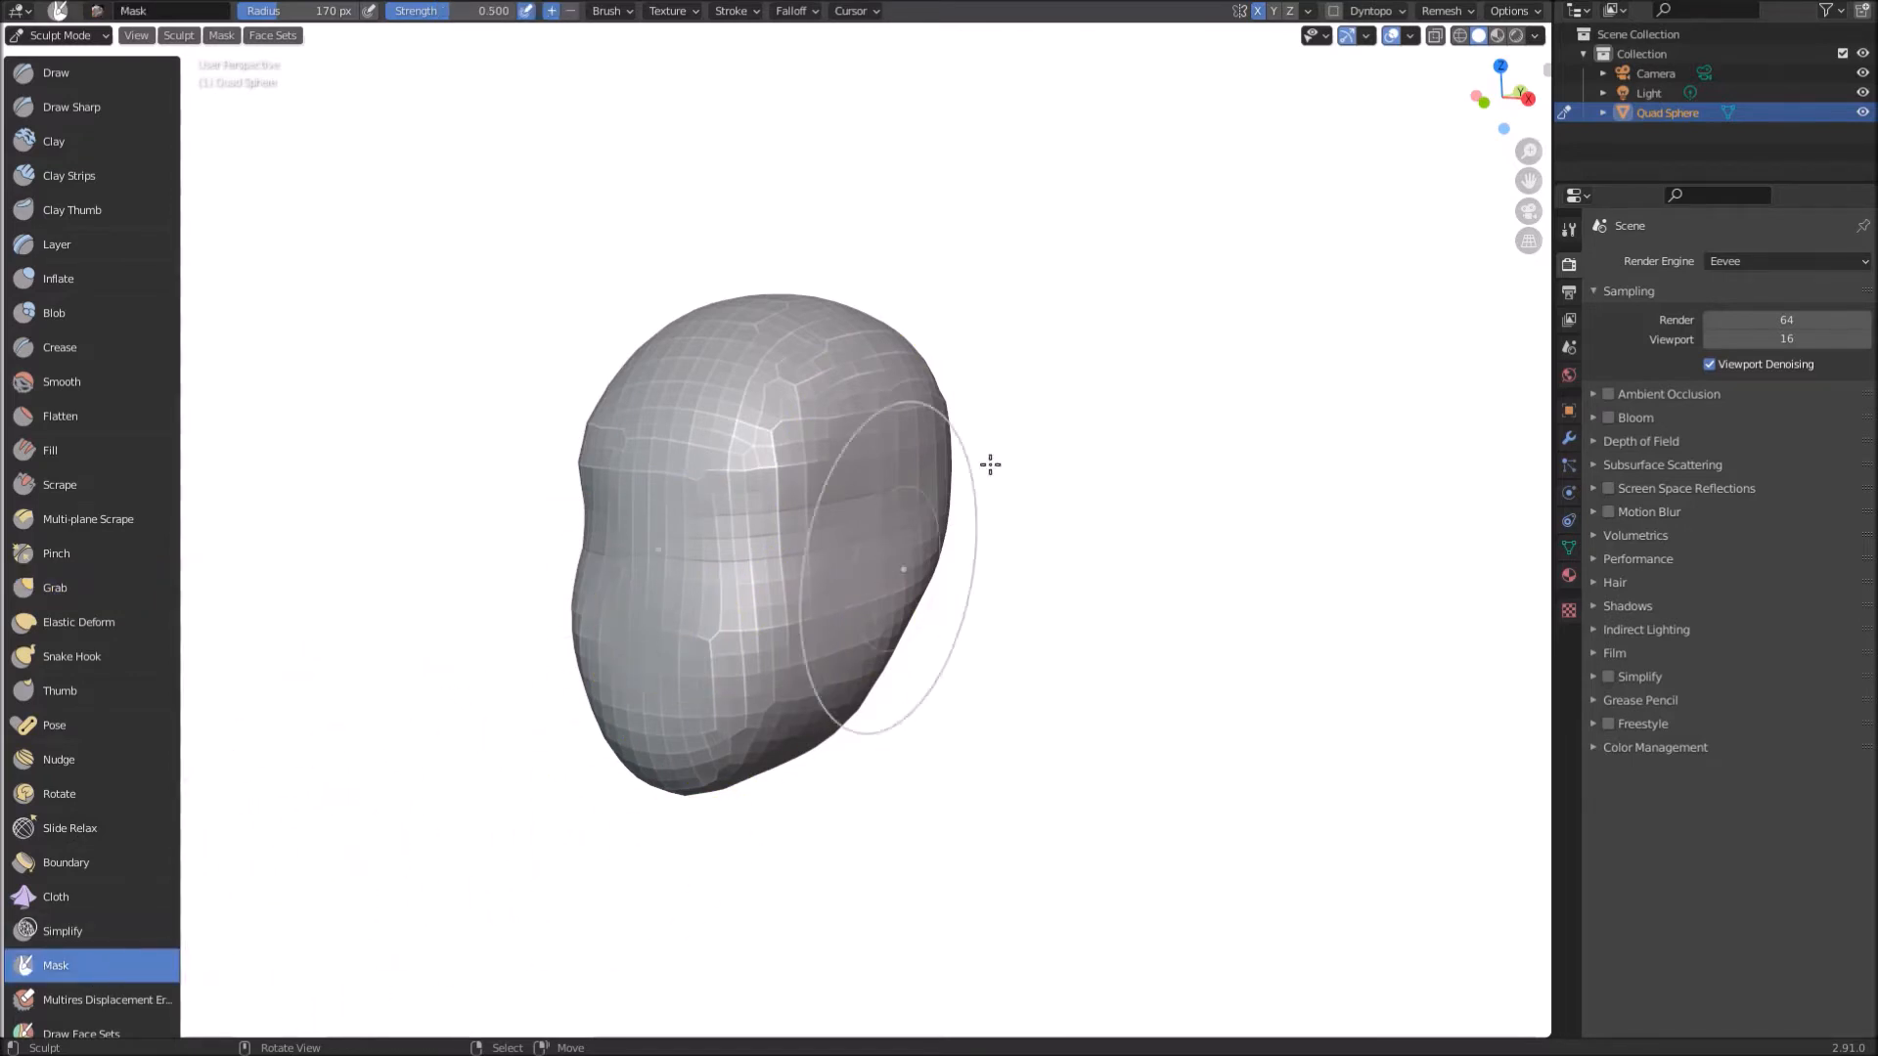
left_click(1411, 37)
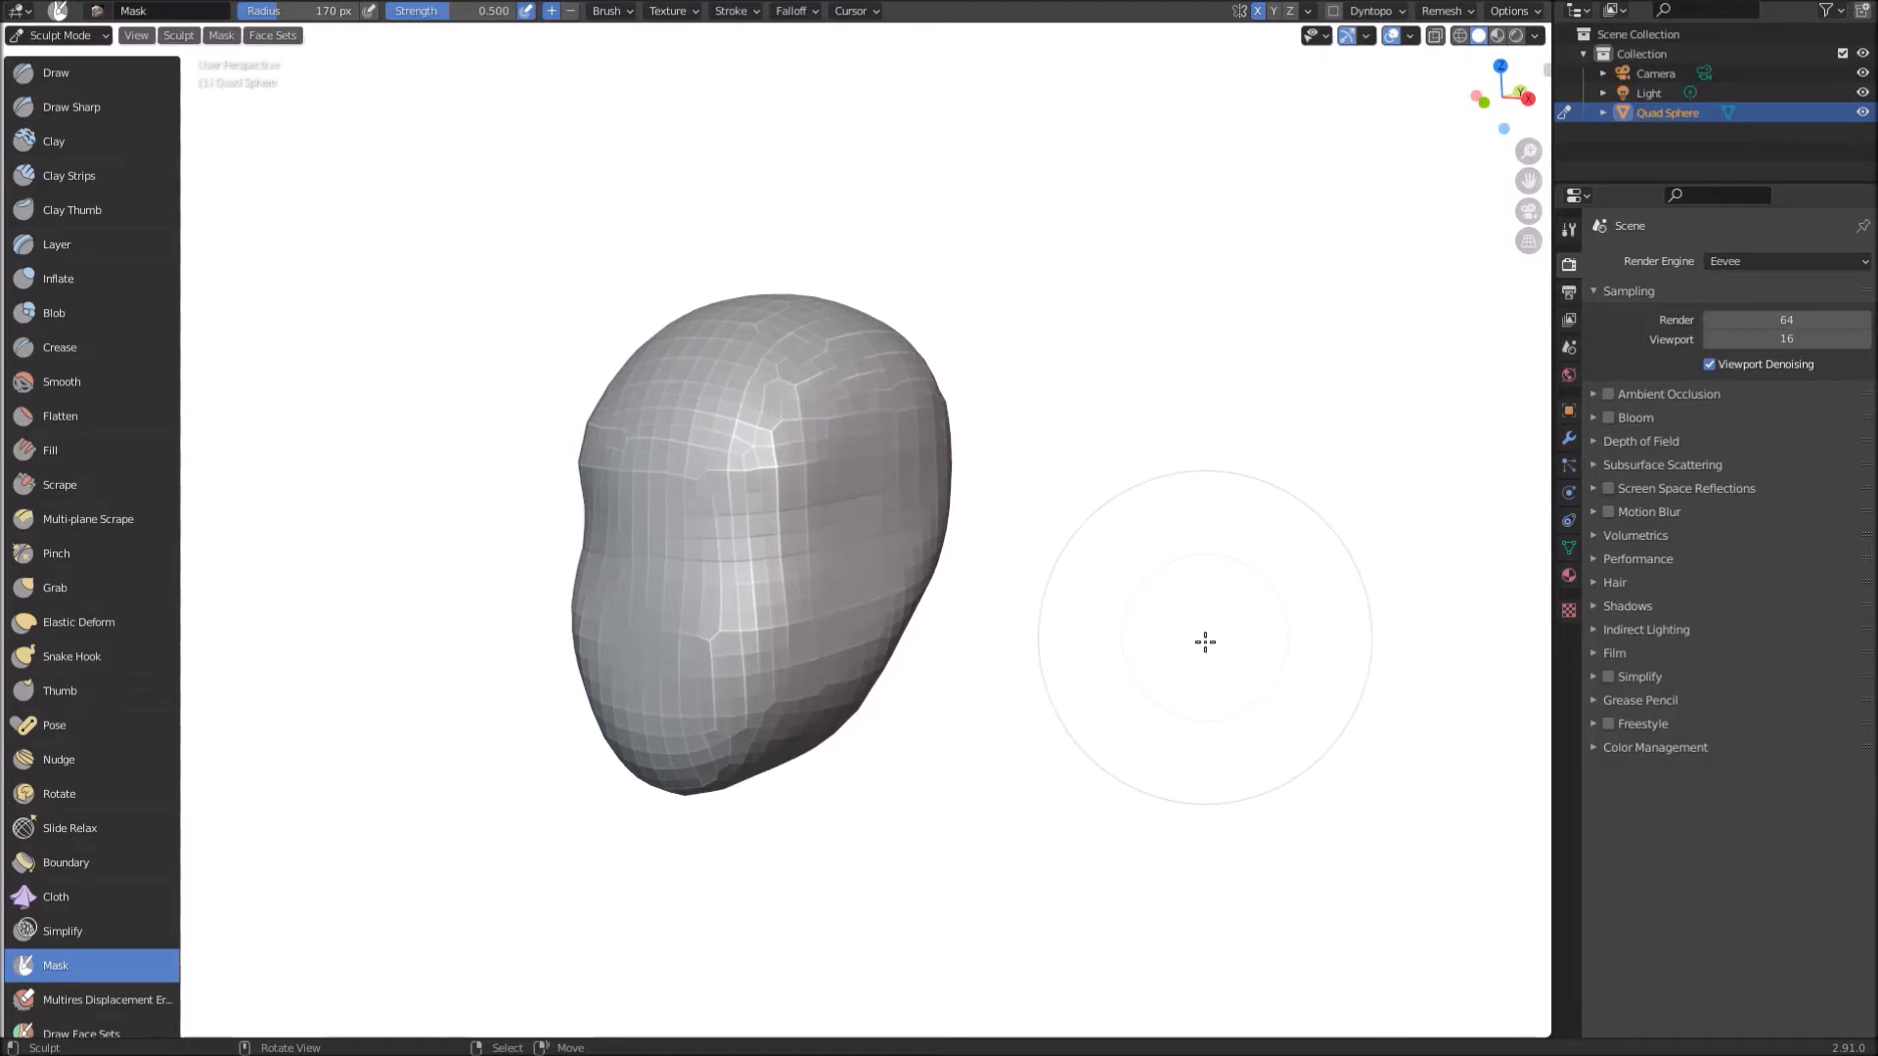
mouse_move(1212, 617)
middle_mouse_down()
mouse_move(1187, 634)
mouse_move(971, 623)
middle_mouse_up()
left_click(290, 11)
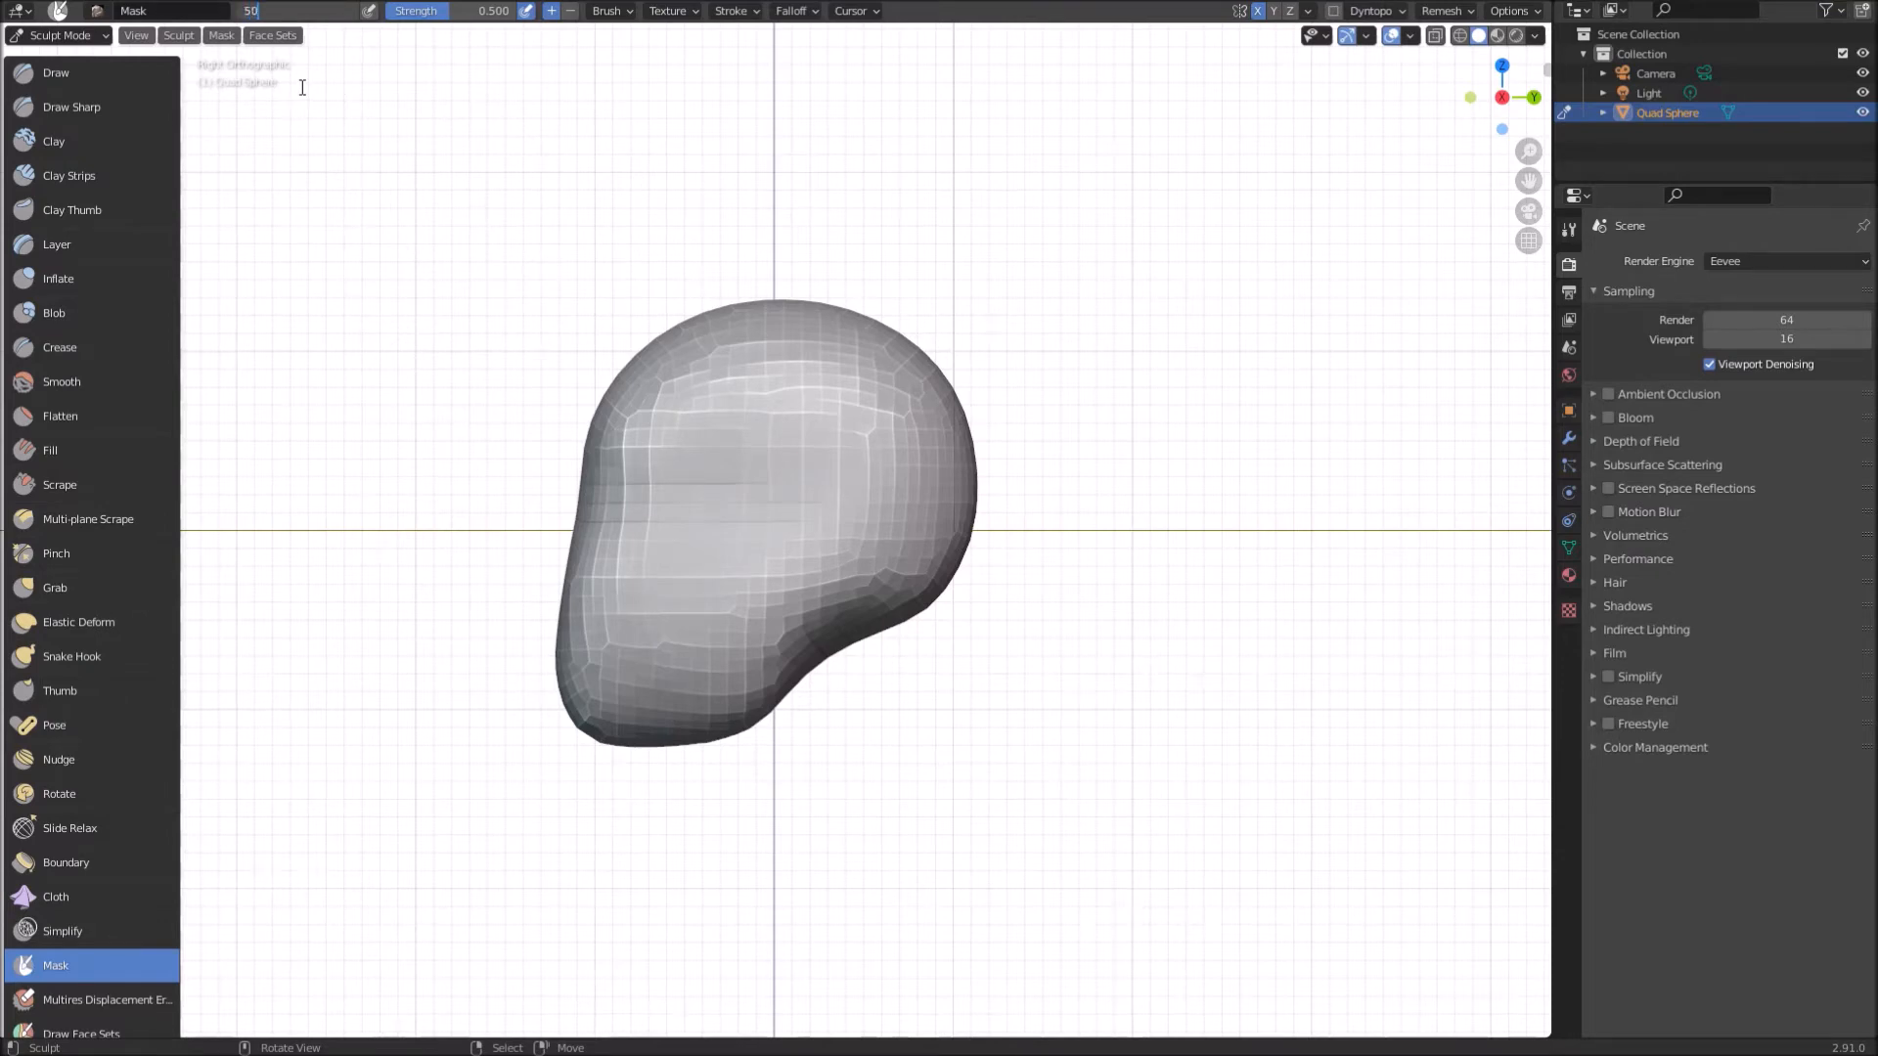
mouse_move(806, 483)
left_mouse_down()
mouse_move(787, 548)
mouse_move(816, 528)
mouse_move(784, 544)
mouse_move(797, 470)
mouse_move(831, 511)
mouse_move(794, 611)
mouse_move(802, 538)
mouse_move(838, 511)
mouse_move(813, 527)
left_mouse_up()
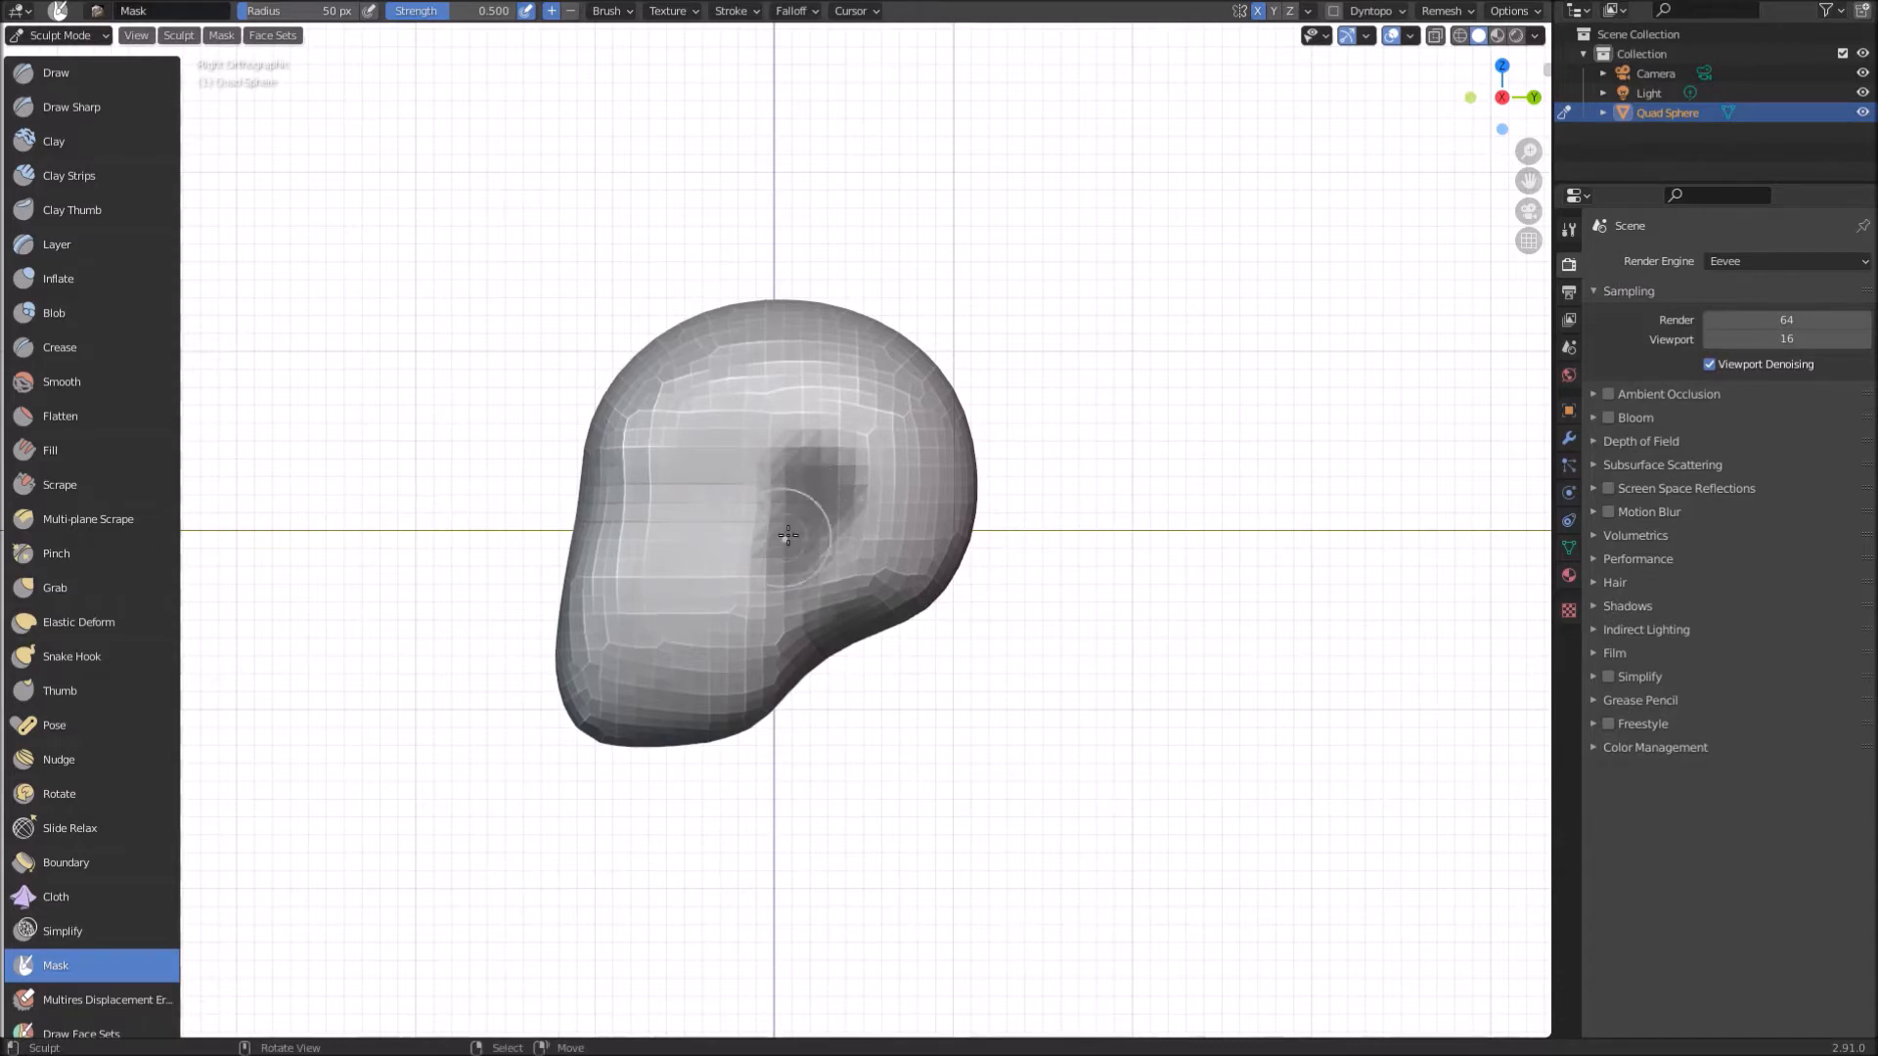
mouse_move(790, 529)
left_mouse_down()
mouse_move(797, 587)
mouse_move(823, 495)
mouse_move(812, 553)
left_mouse_up()
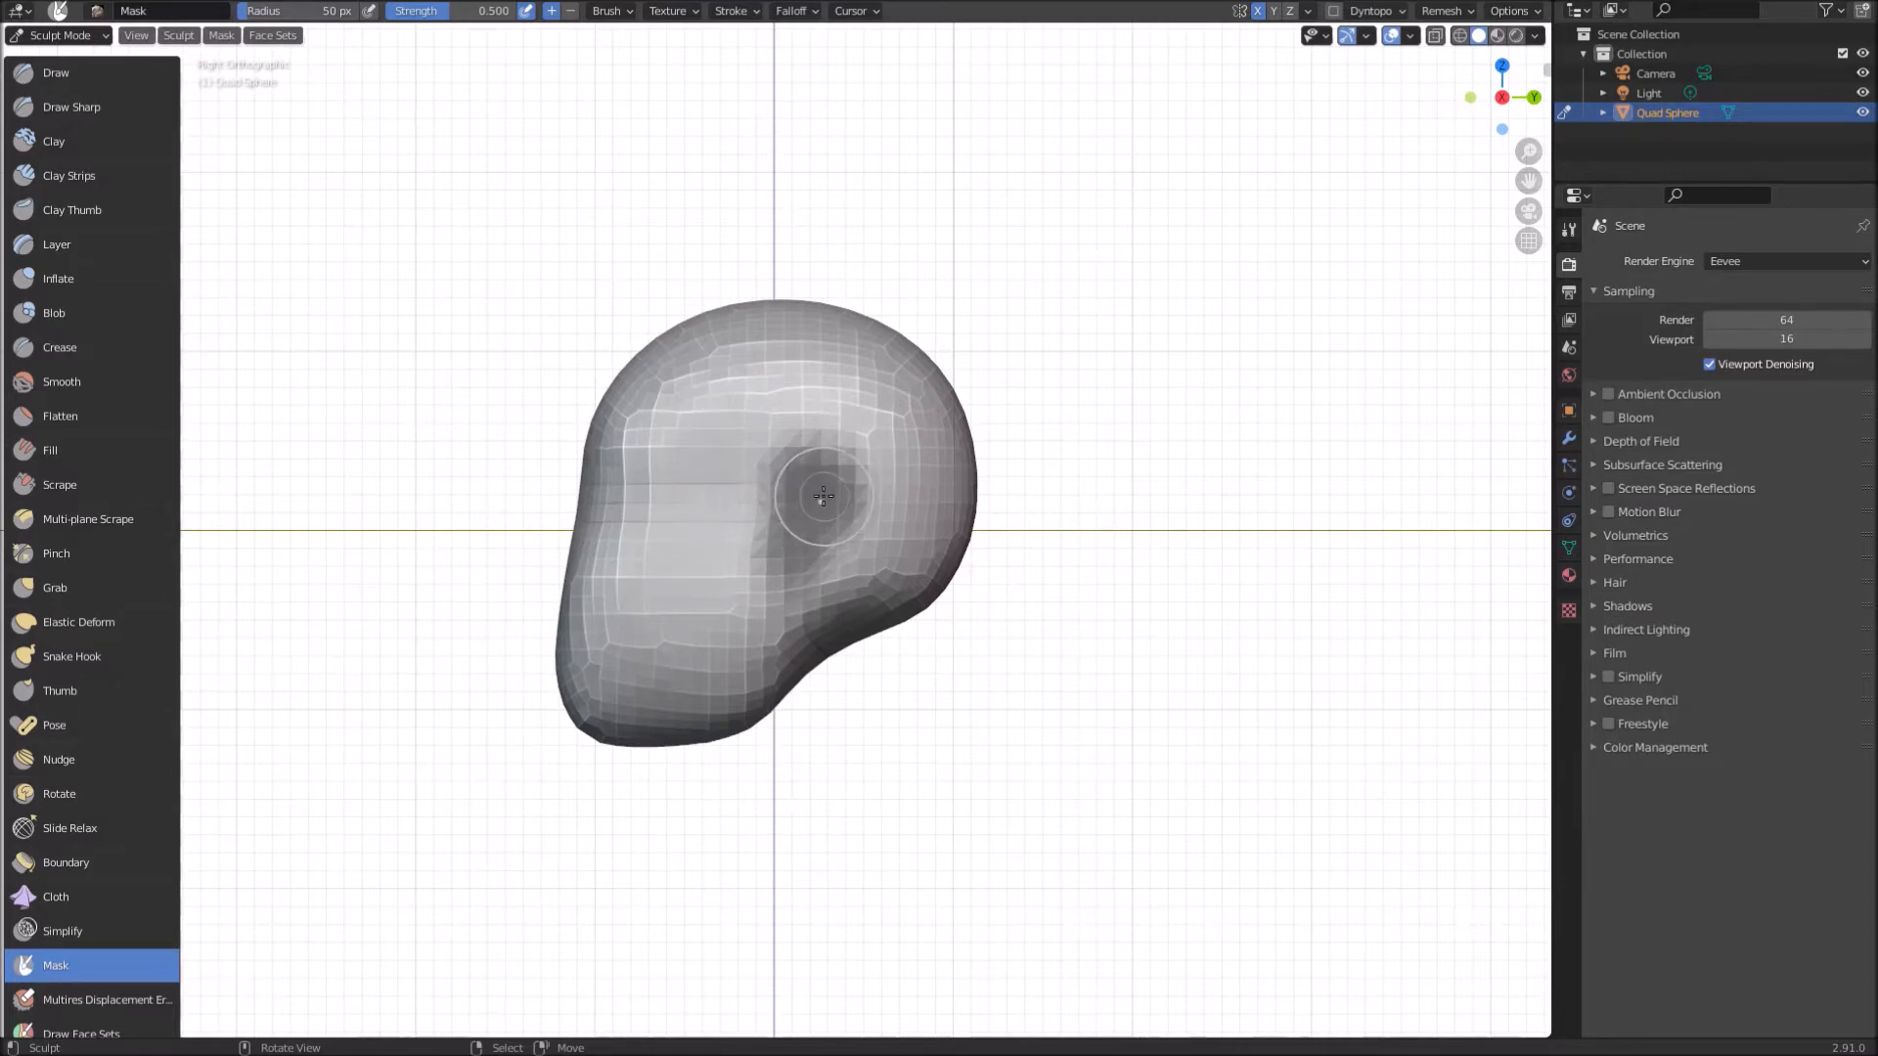
left_click(222, 37)
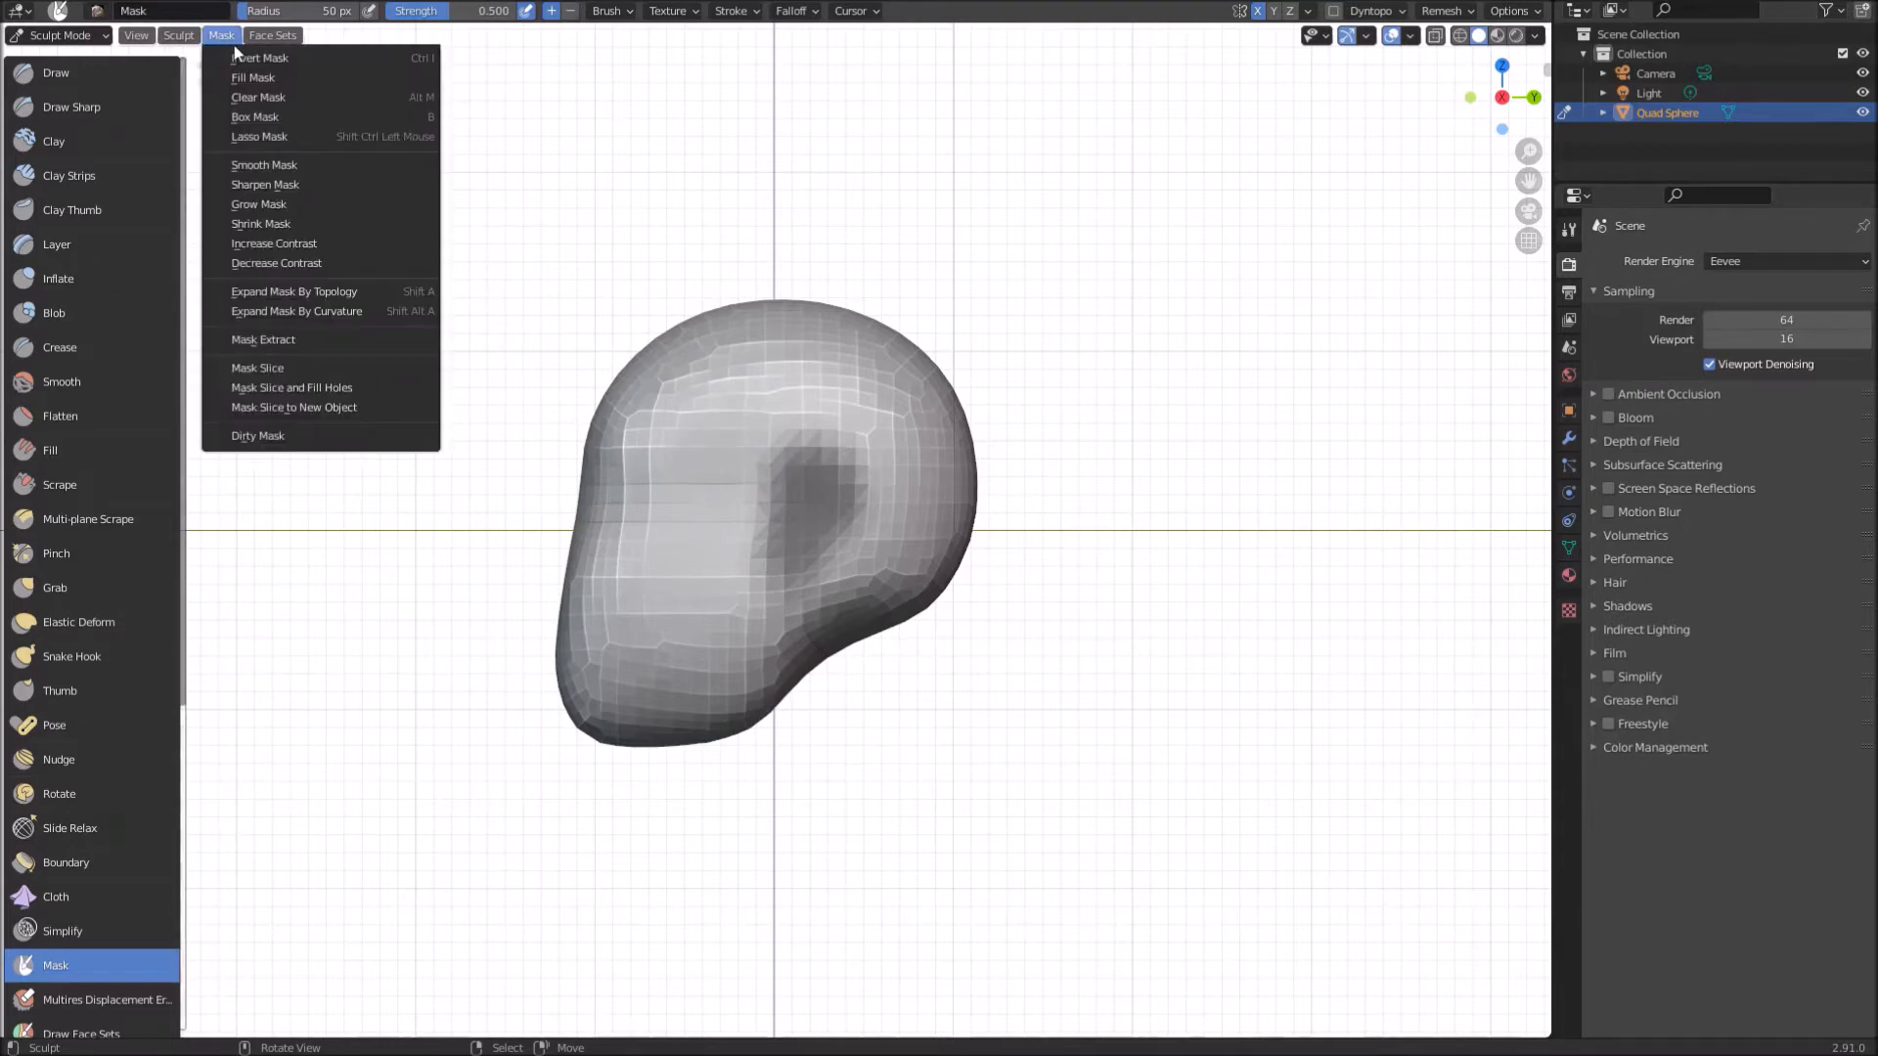
left_click(324, 59)
Step: Build up the ears on the unmasked patches with the Draw brush and clear the mask
middle_click_drag(534, 533, 926, 513)
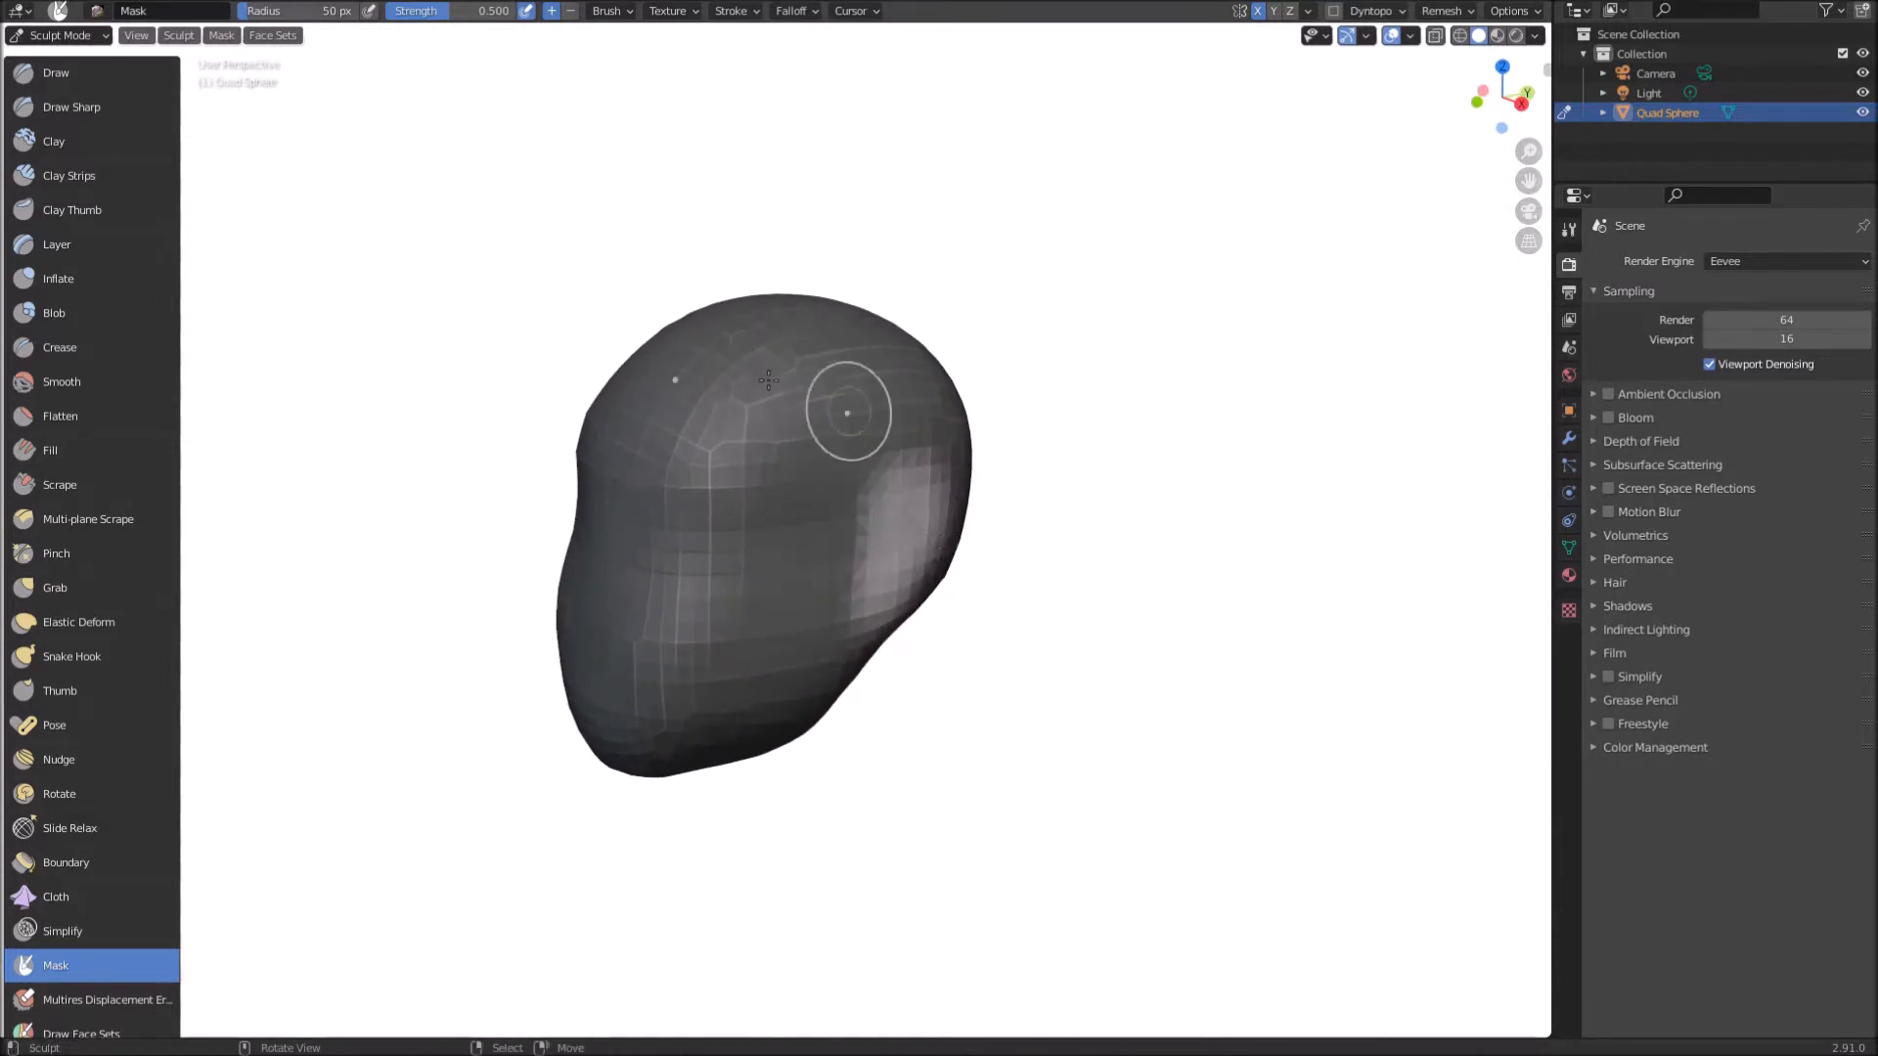
left_click(69, 73)
middle_click_drag(871, 544, 882, 491)
left_click_drag(882, 491, 856, 539)
left_click_drag(831, 615, 831, 612)
mouse_move(831, 607)
middle_mouse_down()
mouse_move(327, 507)
mouse_move(797, 560)
middle_mouse_up()
left_click_drag(797, 559, 860, 587)
mouse_move(861, 587)
middle_mouse_down()
mouse_move(1078, 566)
mouse_move(1148, 466)
mouse_move(872, 513)
mouse_move(862, 496)
middle_mouse_up()
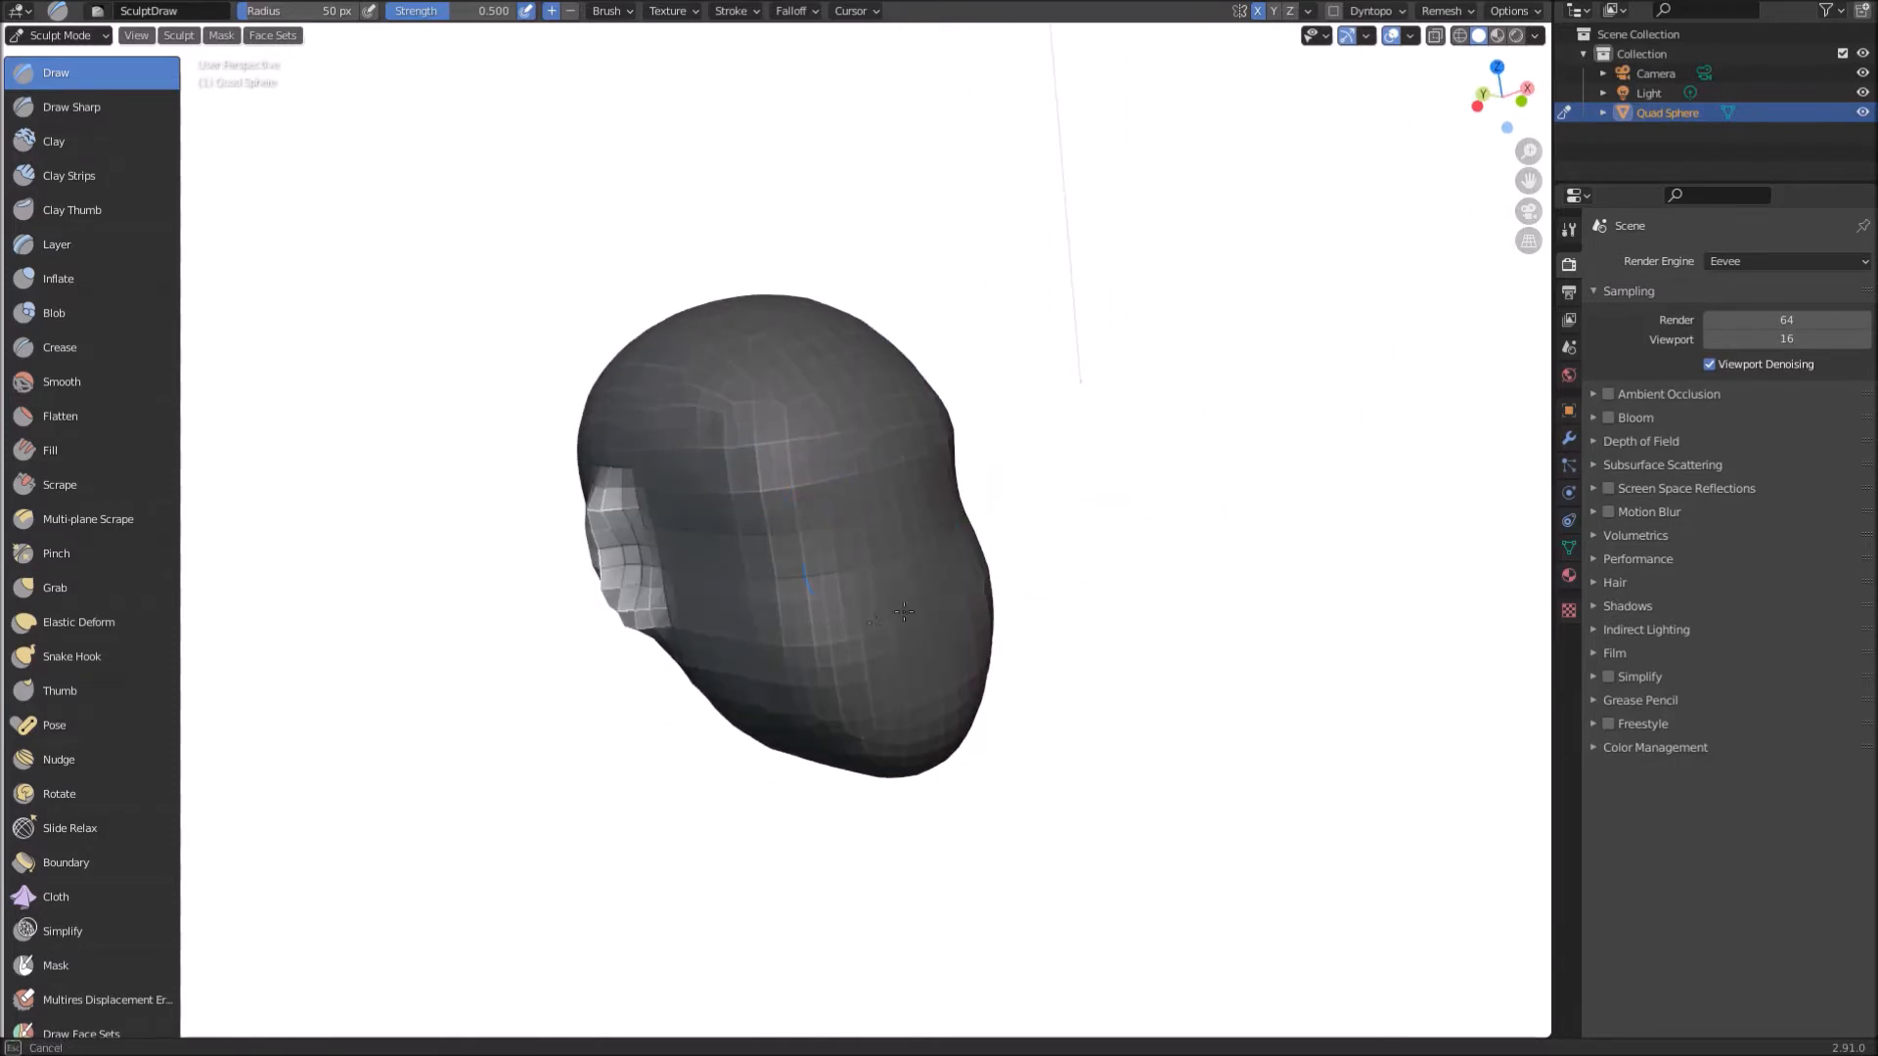
middle_click_drag(650, 572, 914, 666)
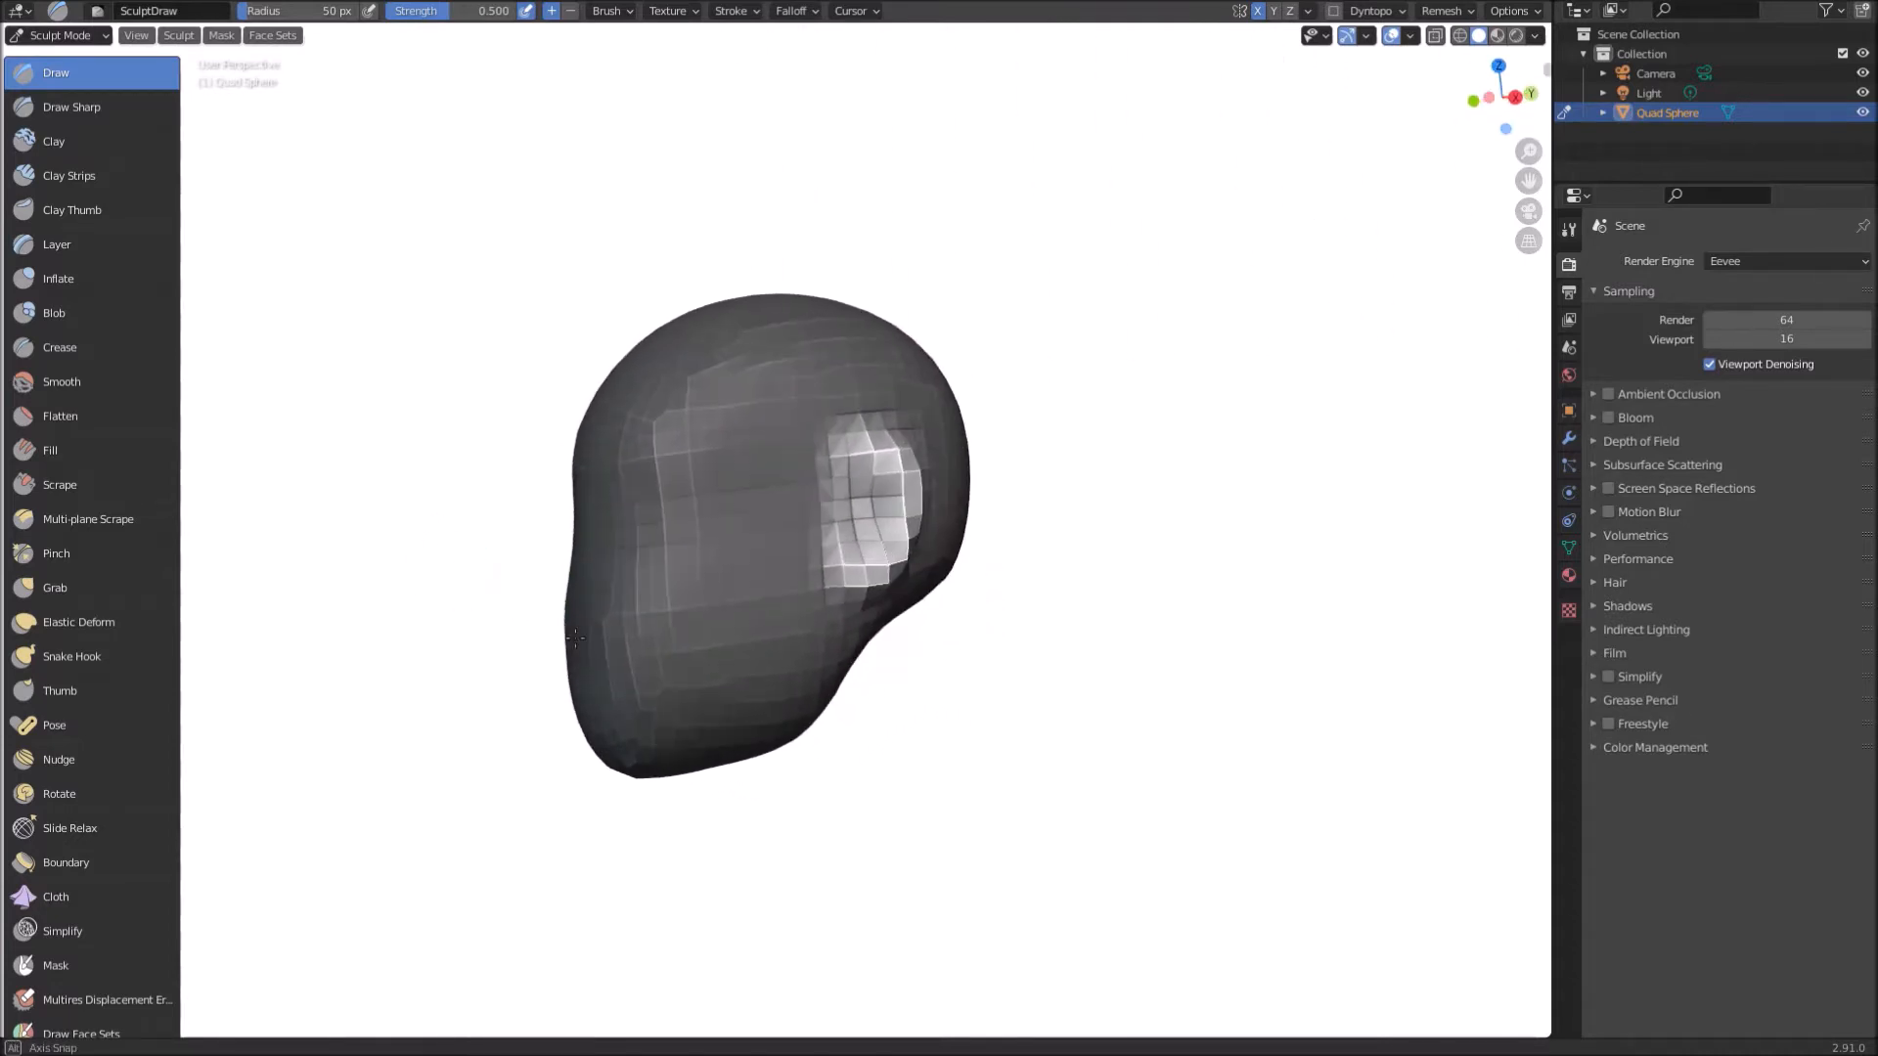
left_click(221, 37)
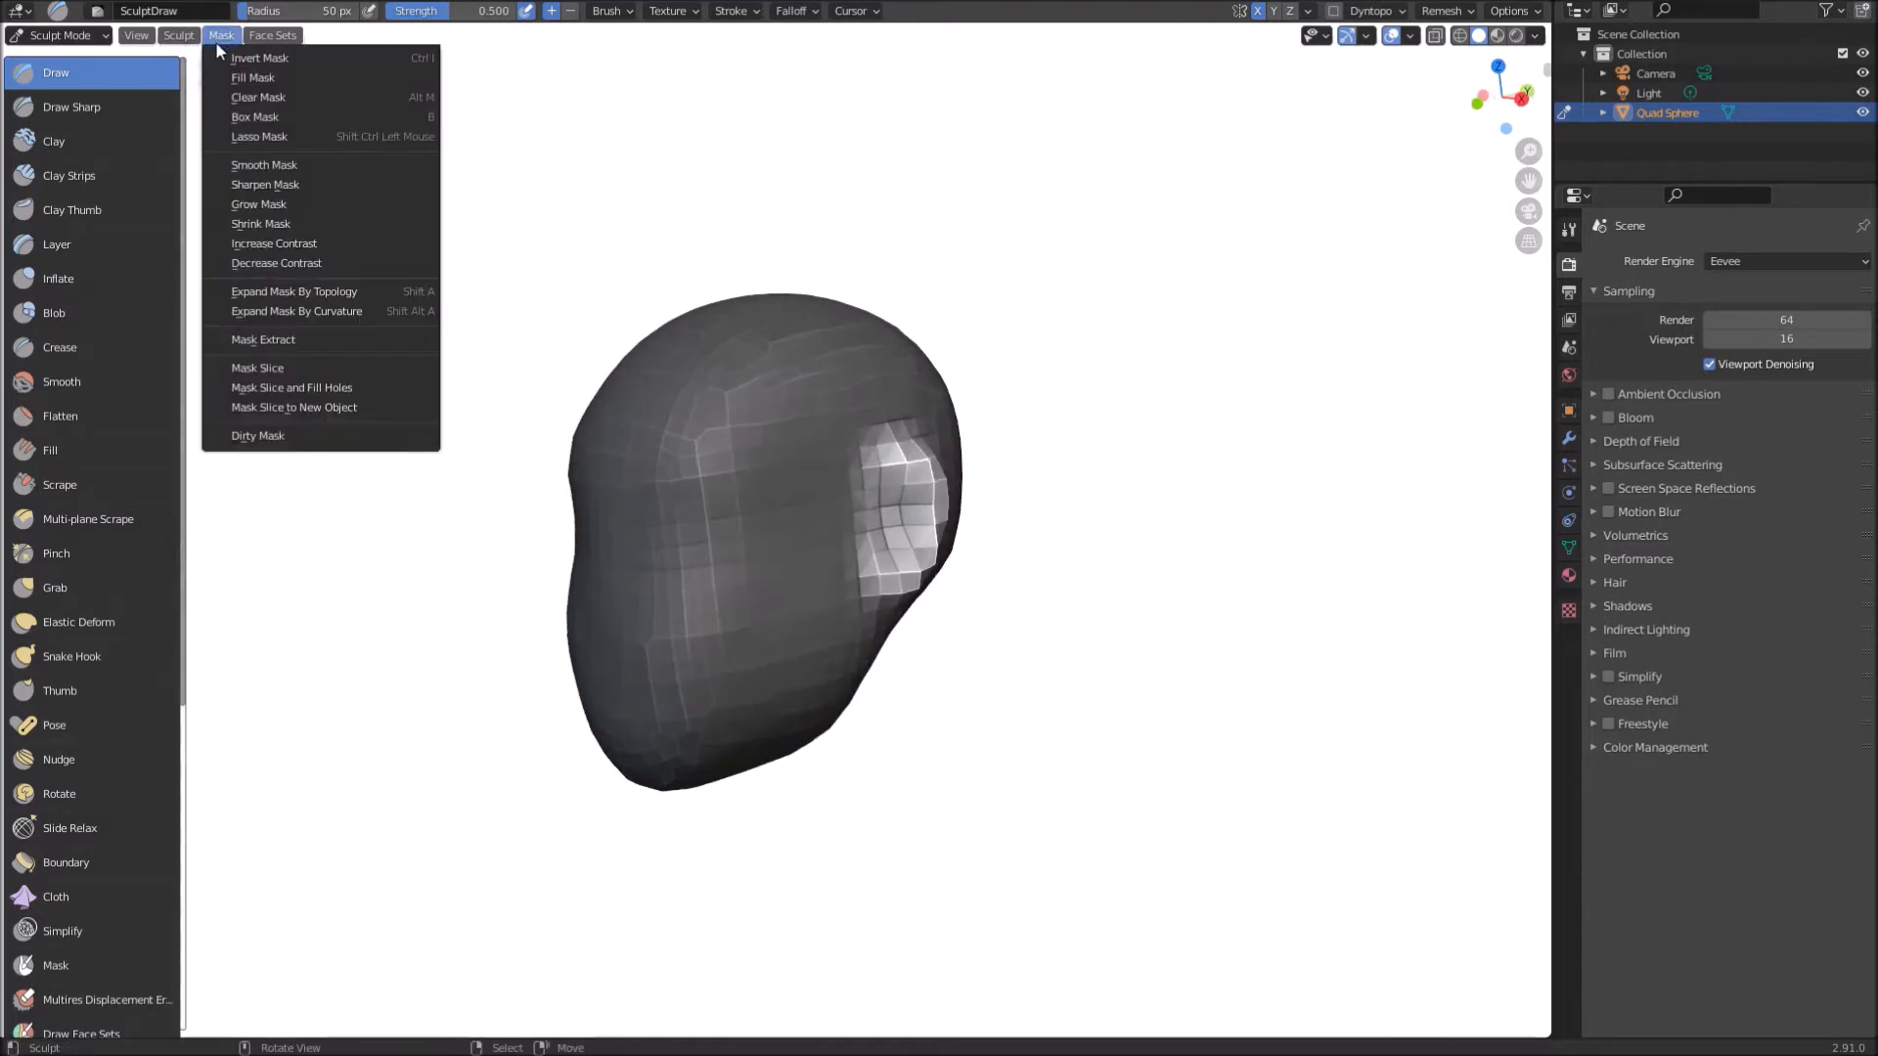
left_click(298, 98)
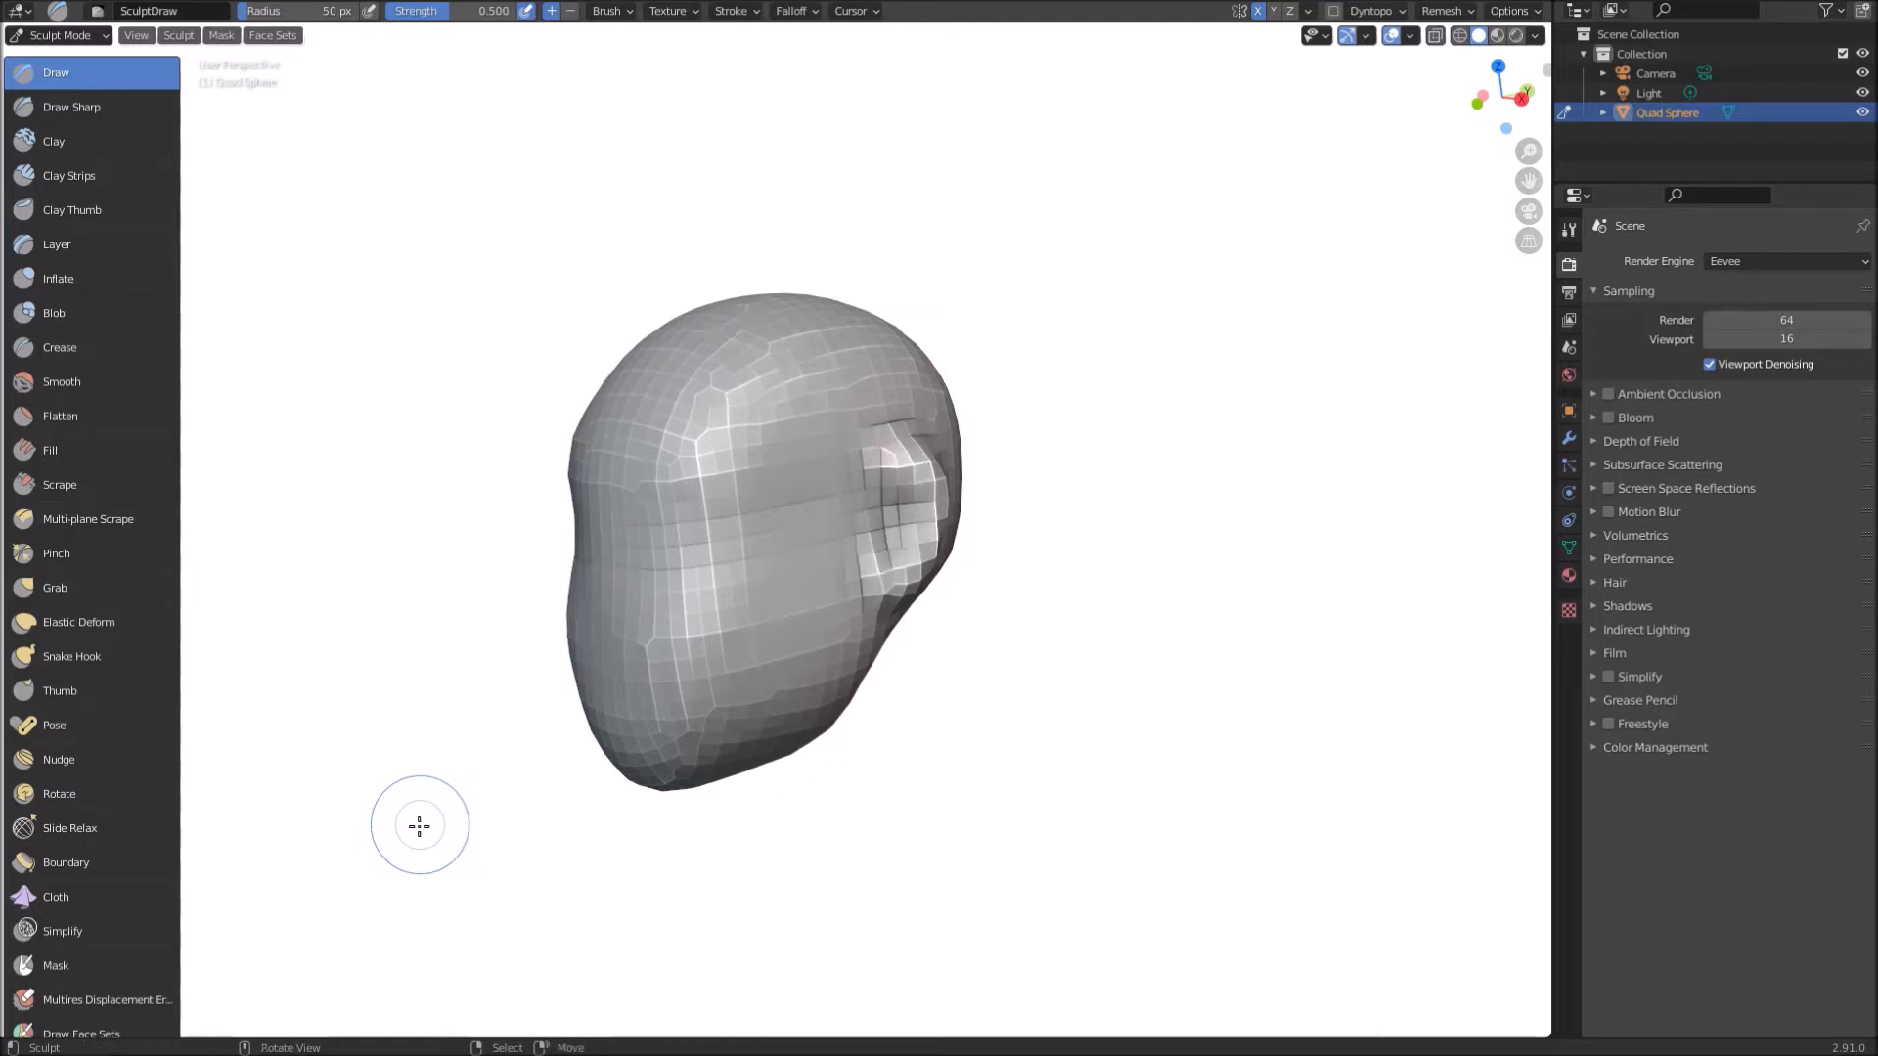
Step: Mask the neck area on the underside of the skull behind the jaw and invert the mask
mouse_move(419, 826)
middle_mouse_down()
mouse_move(1245, 474)
mouse_move(889, 368)
mouse_move(549, 310)
mouse_move(486, 323)
mouse_move(257, 692)
middle_mouse_up()
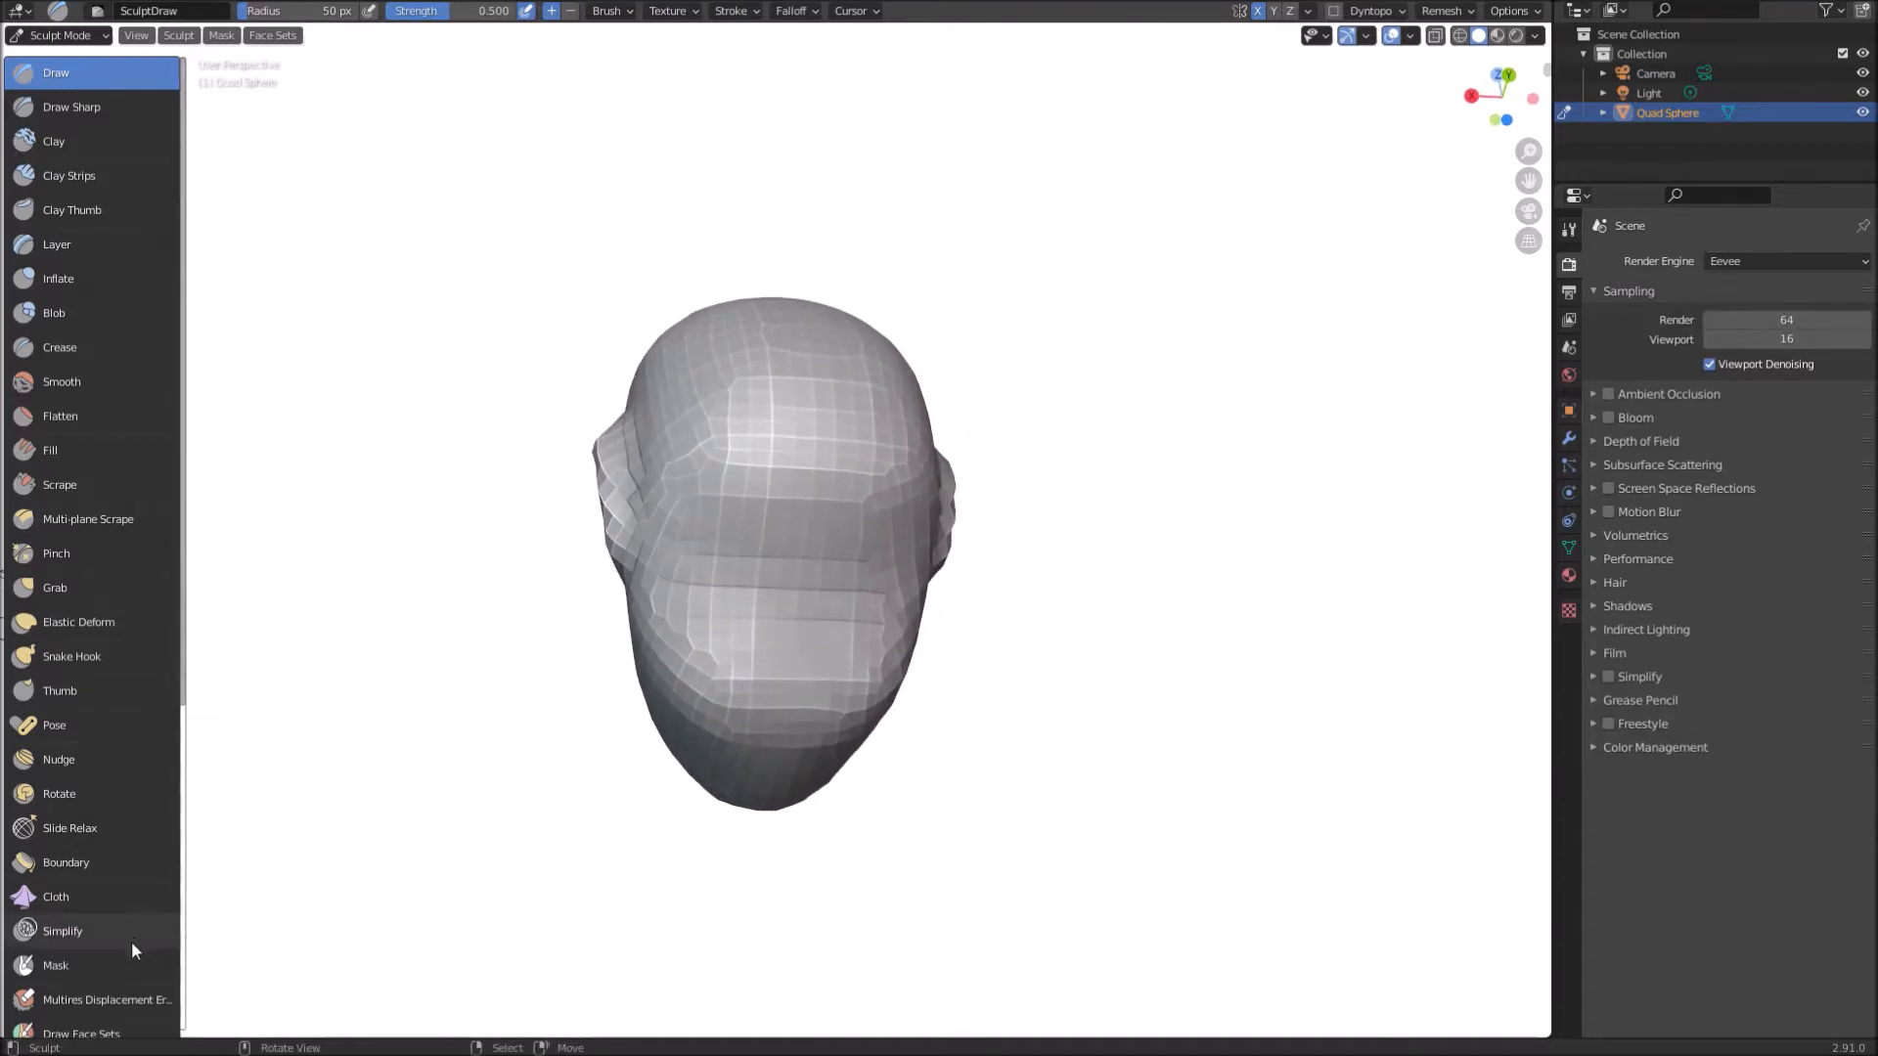
left_click(58, 966)
mouse_move(754, 580)
left_mouse_down()
mouse_move(812, 548)
mouse_move(802, 586)
mouse_move(822, 498)
mouse_move(745, 544)
mouse_move(782, 596)
mouse_move(841, 548)
left_mouse_up()
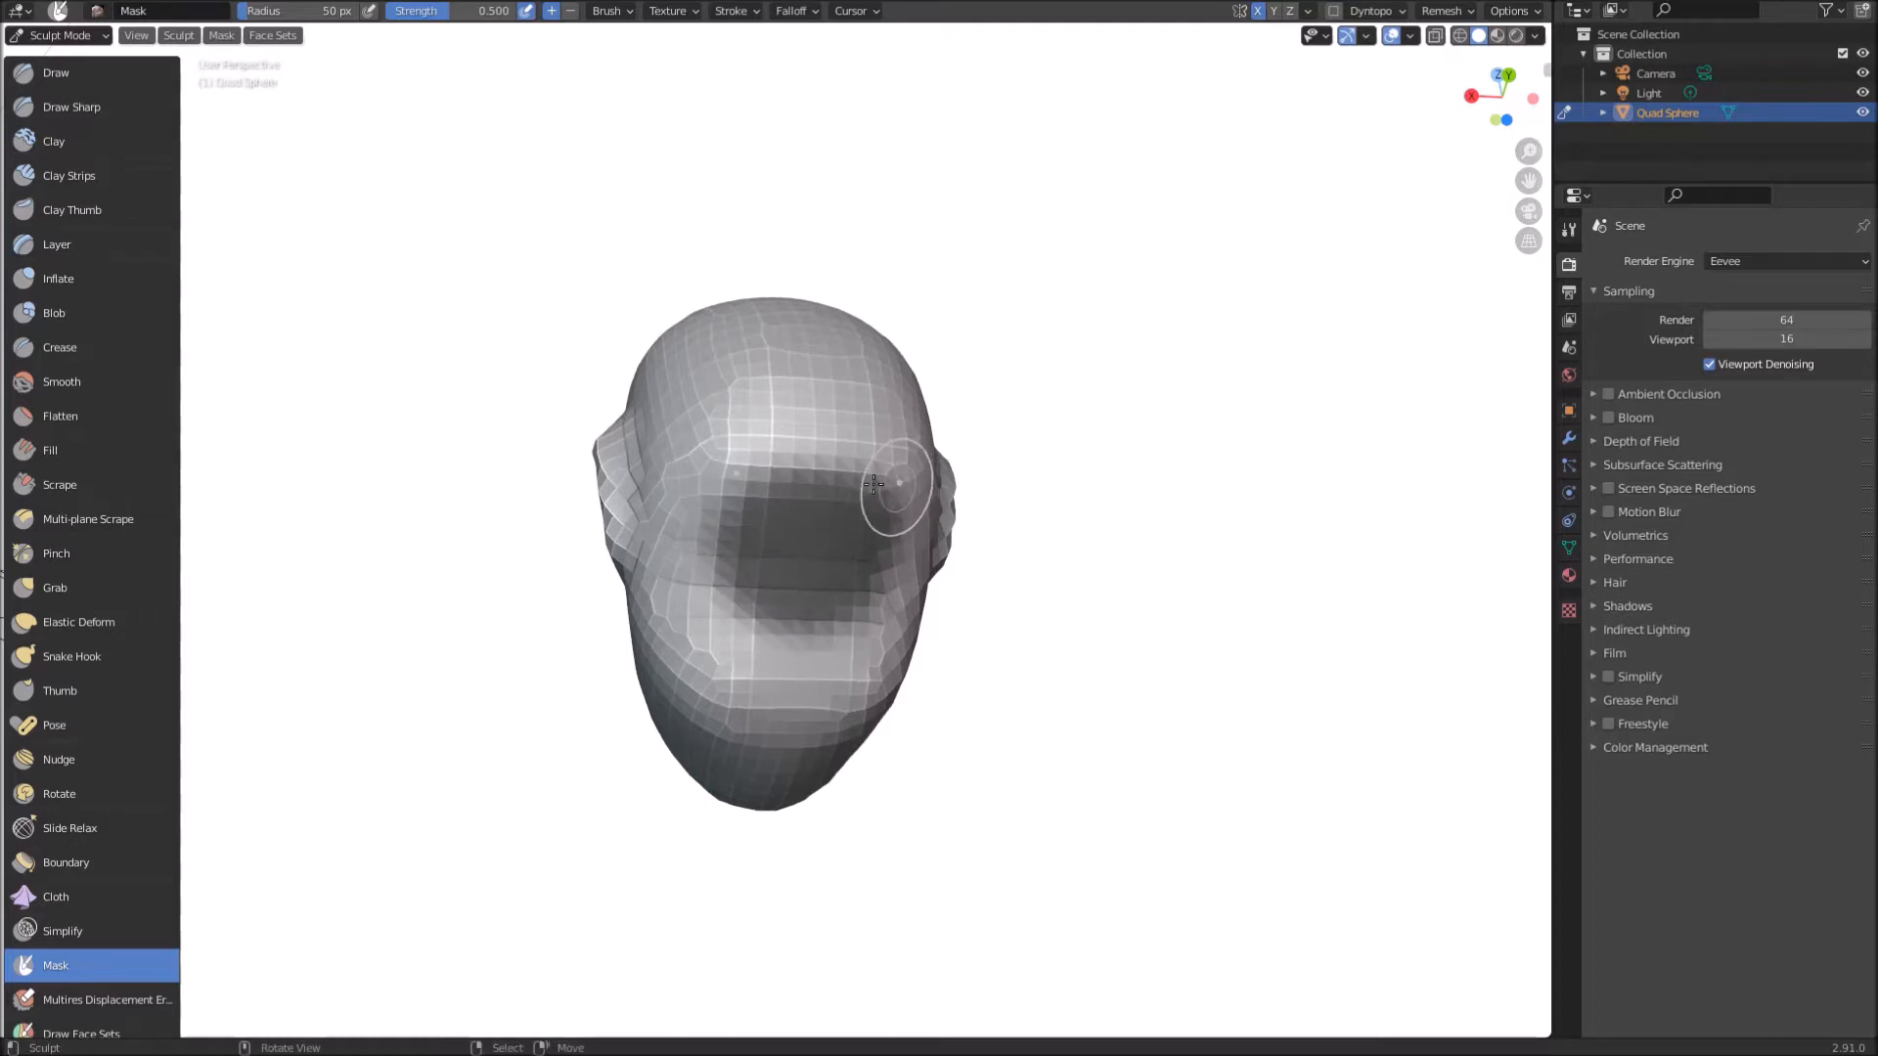
key("ctrl+i")
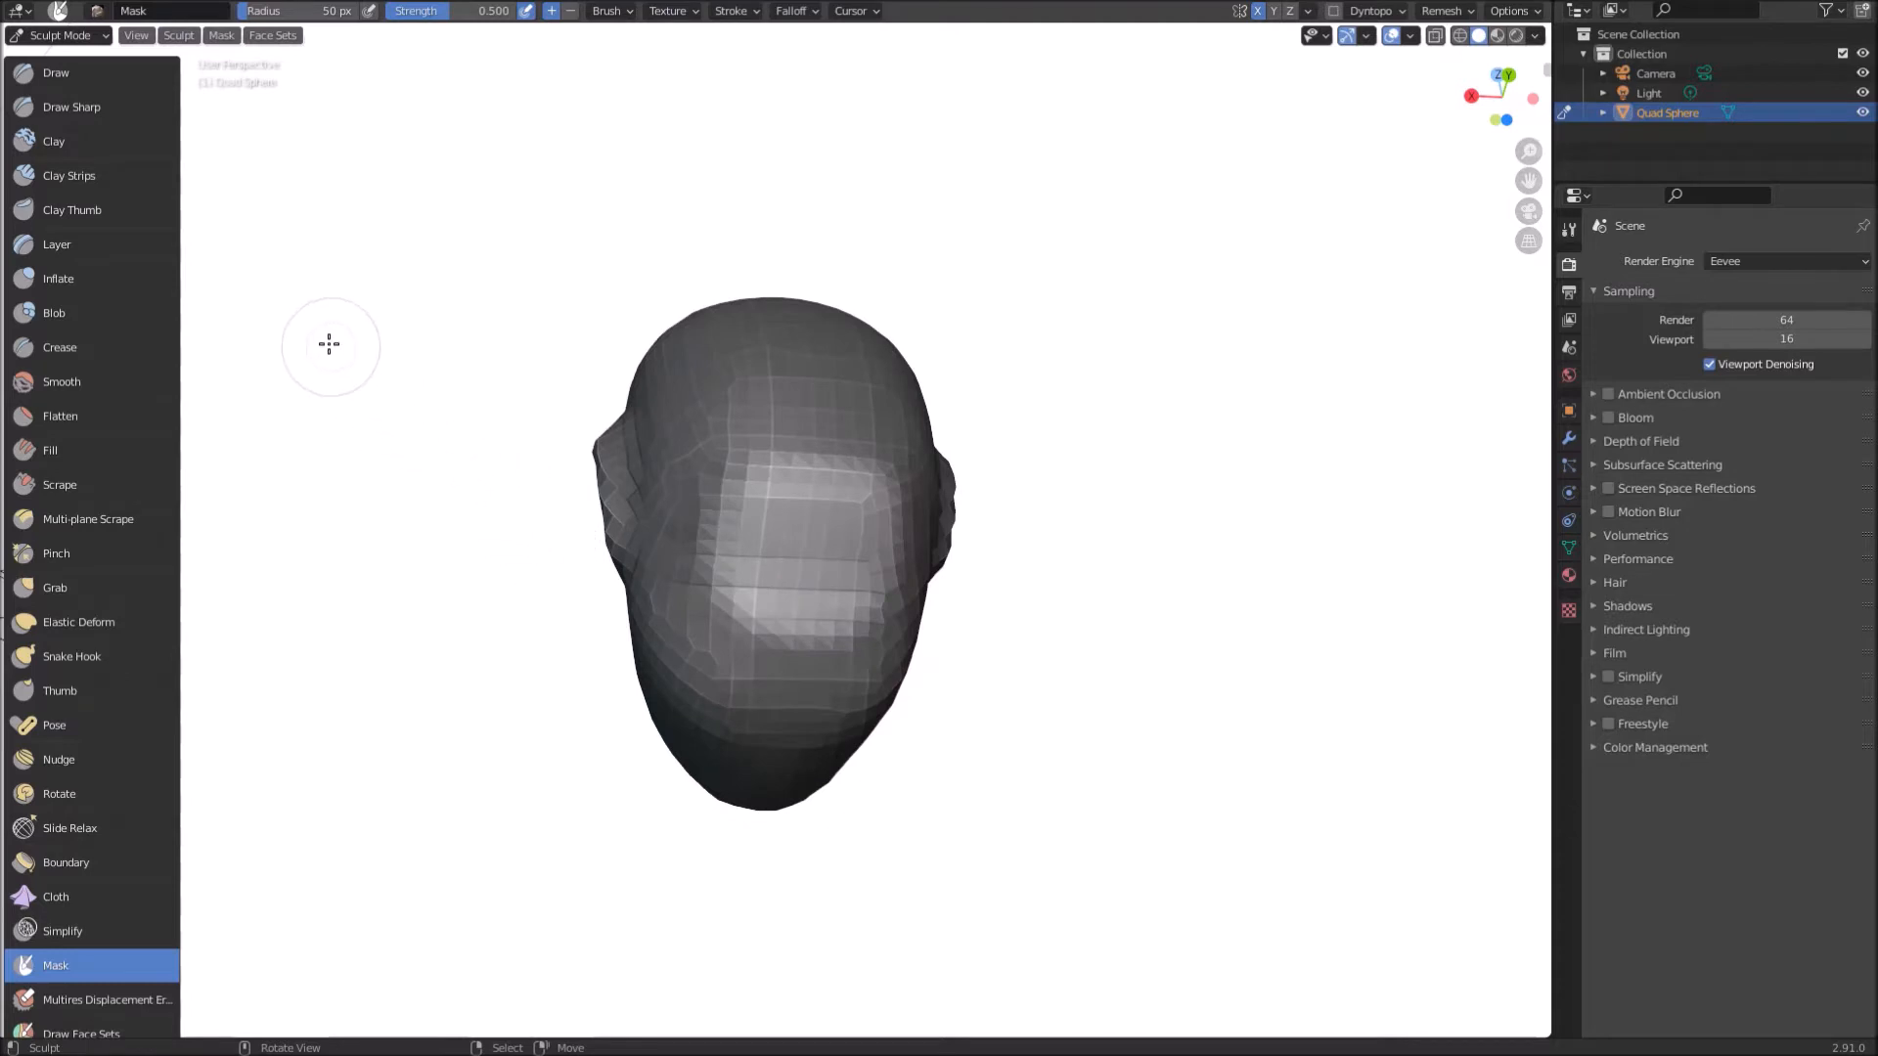
Step: Set the Grab radius to 250 px and pull the unmasked area down and forward into a neck
key("g")
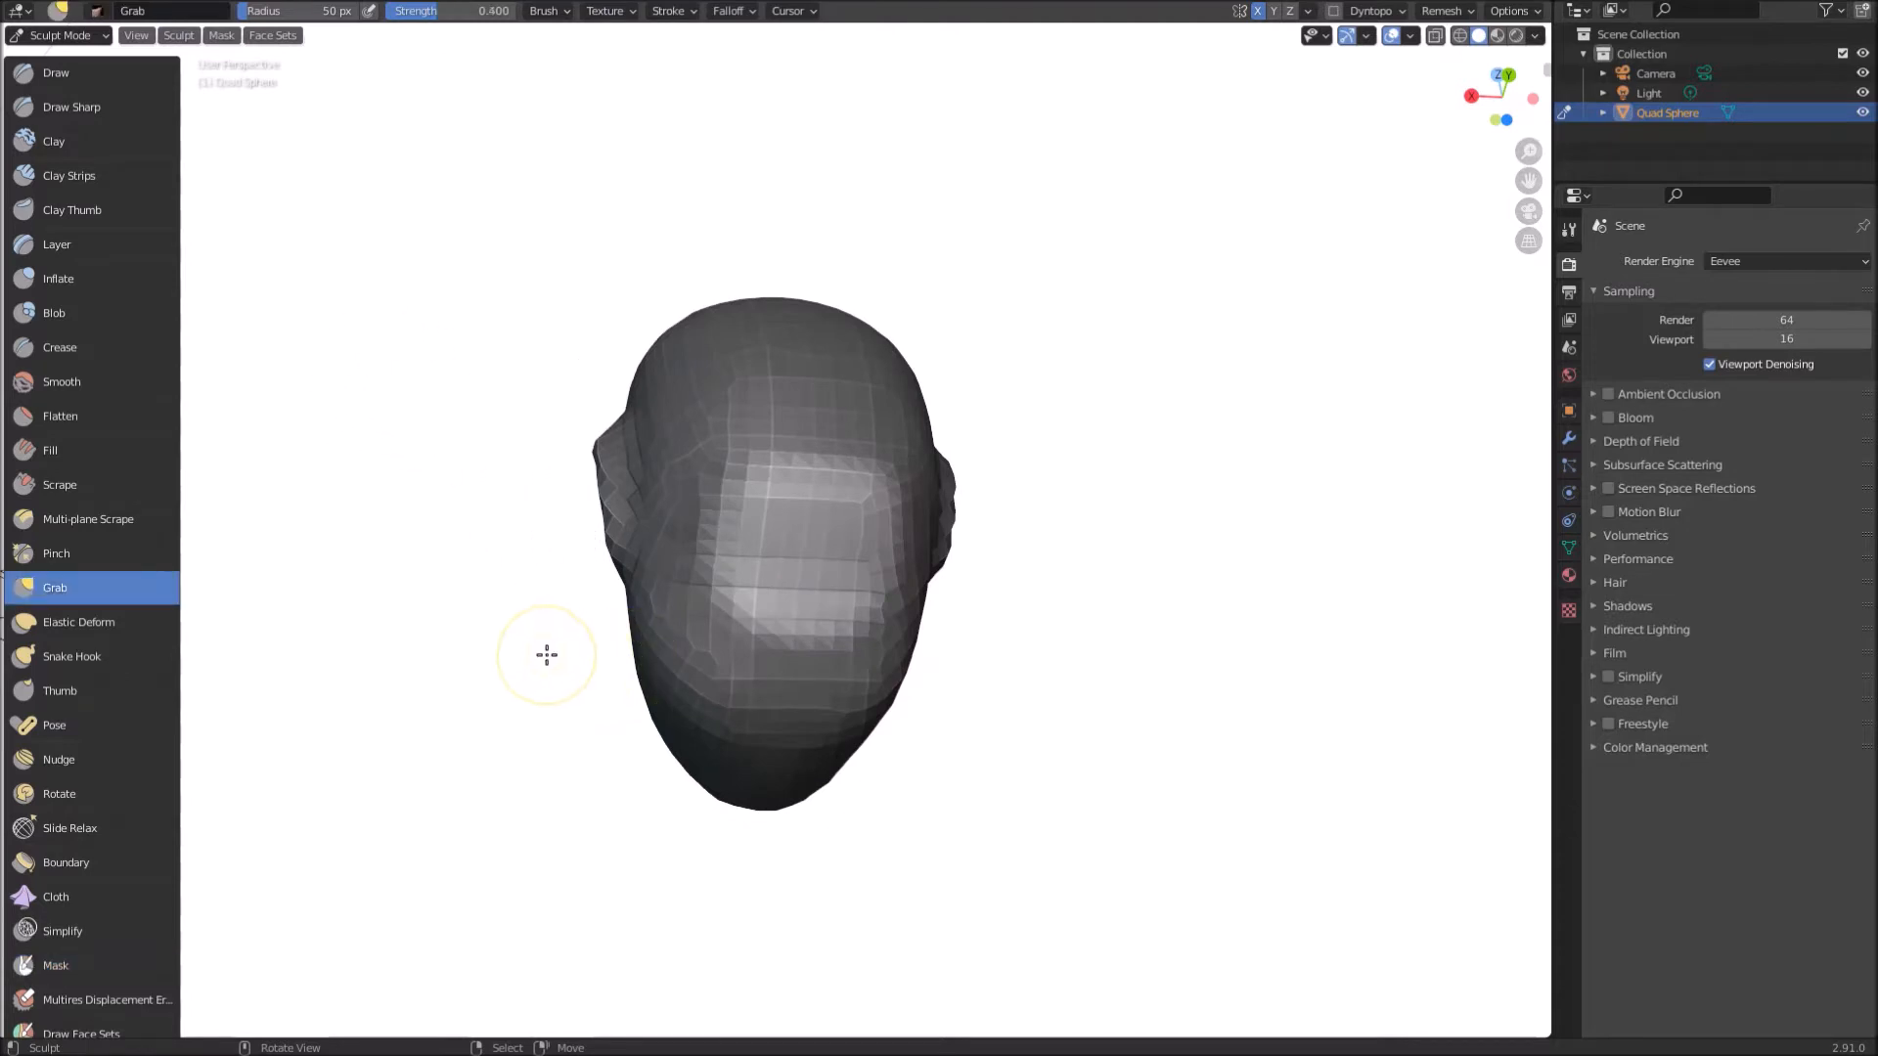
left_click(290, 10)
type("250")
key("Return")
mouse_move(1076, 587)
middle_mouse_down()
mouse_move(1024, 633)
mouse_move(960, 424)
mouse_move(1025, 527)
mouse_move(1002, 499)
middle_mouse_up()
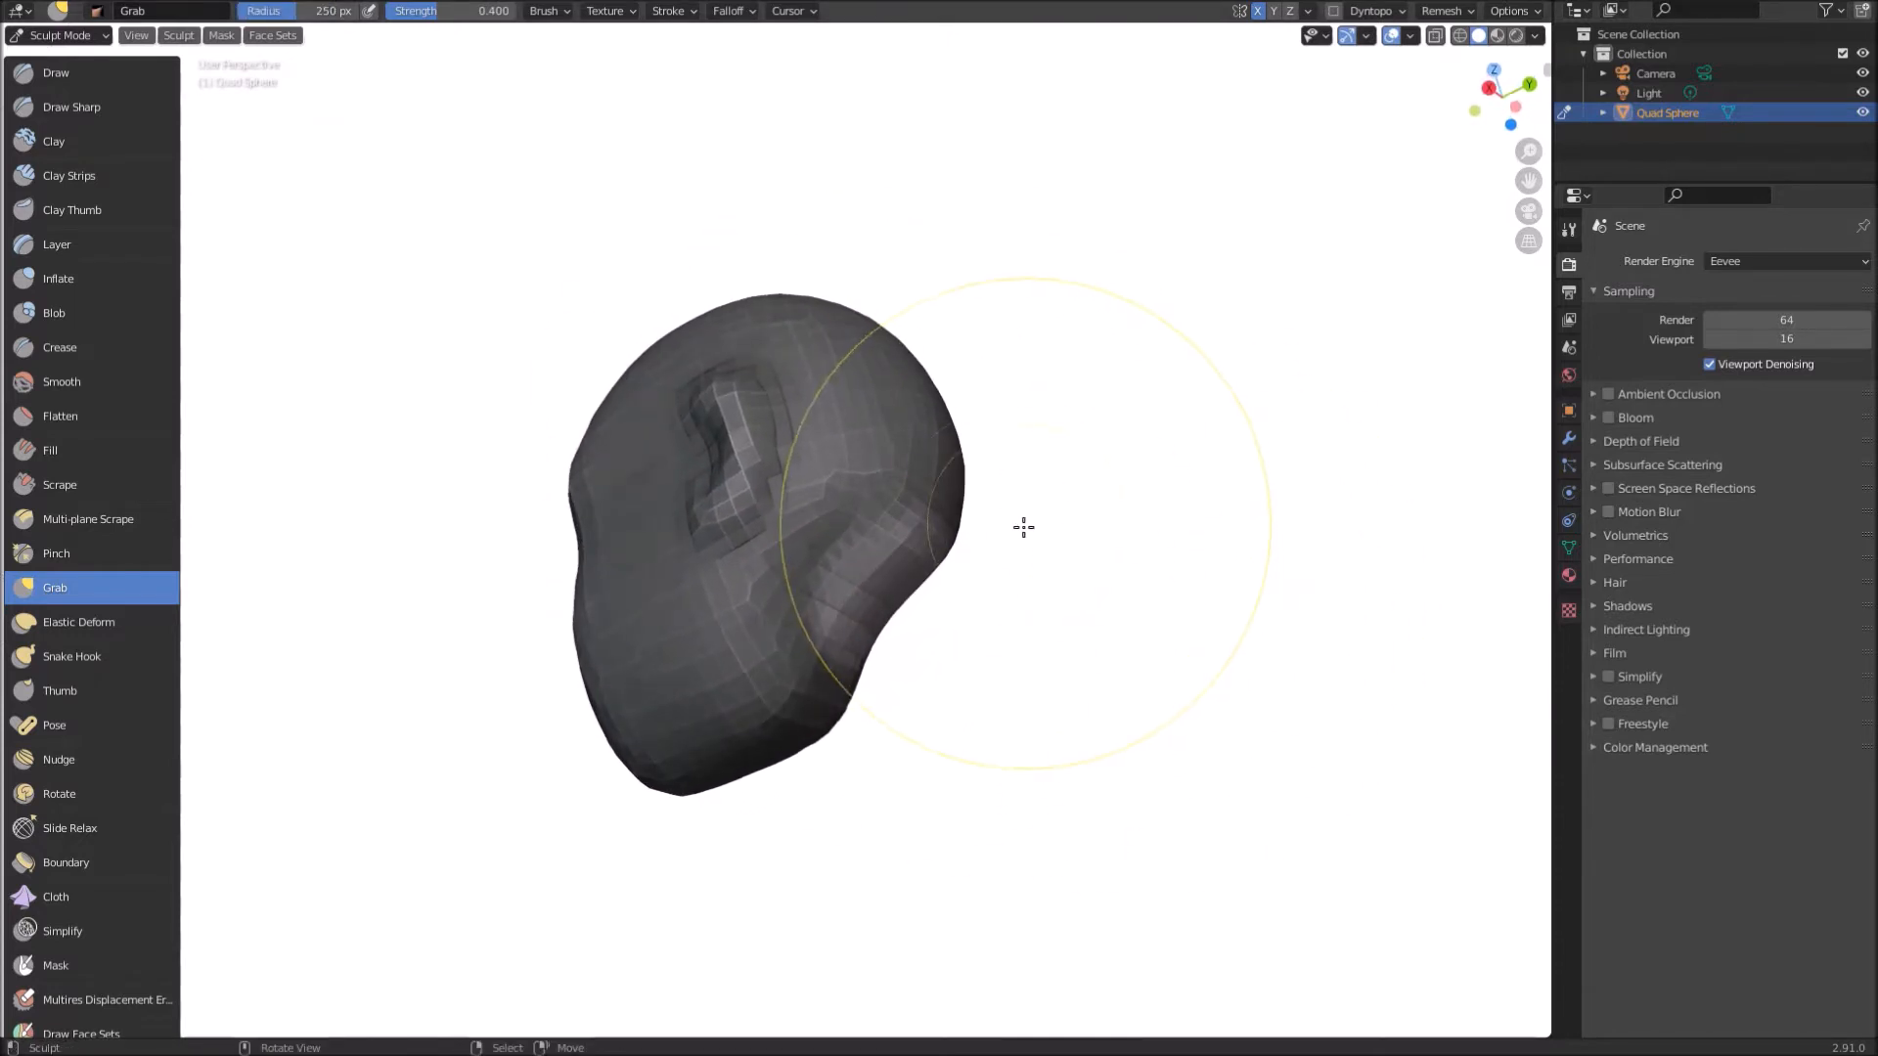
mouse_move(916, 482)
middle_mouse_down()
mouse_move(860, 499)
mouse_move(822, 479)
middle_mouse_up()
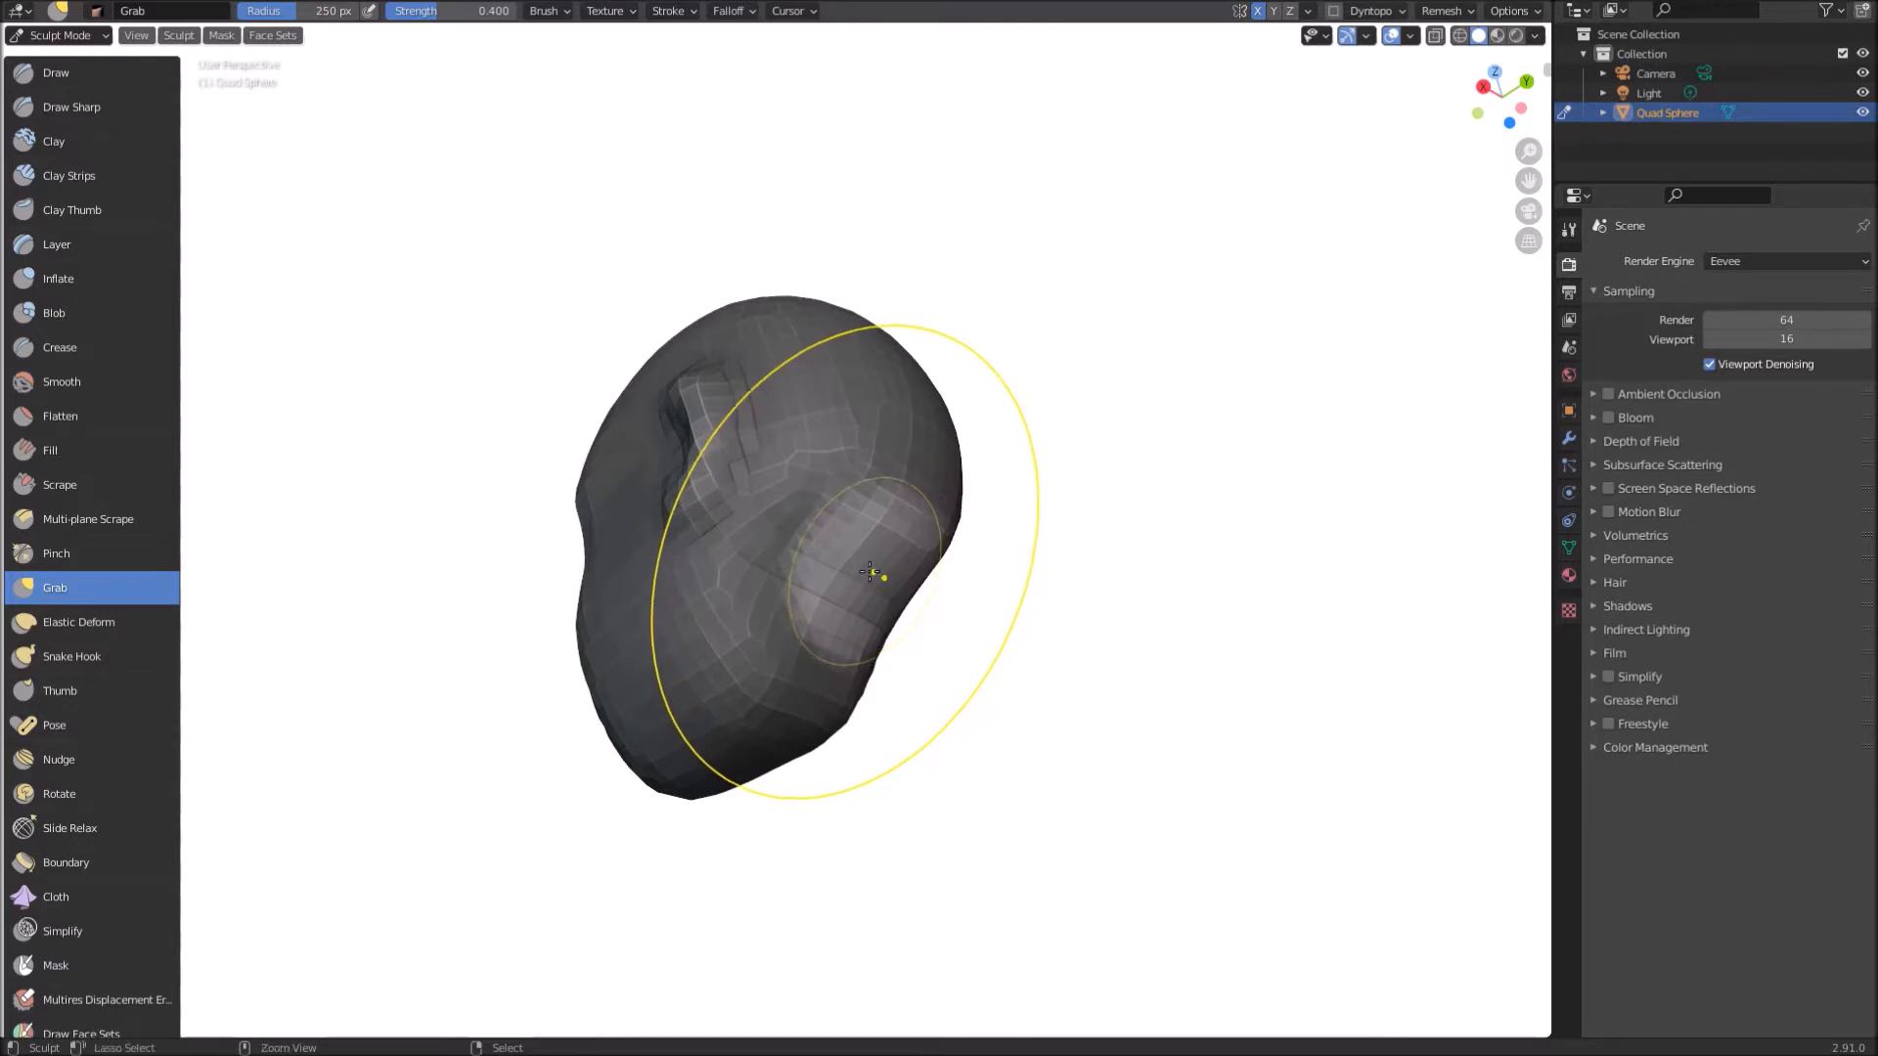
mouse_move(874, 575)
left_mouse_down()
mouse_move(922, 586)
mouse_move(1182, 775)
mouse_move(1150, 600)
left_mouse_up()
mouse_move(871, 168)
middle_mouse_down()
mouse_move(1106, 298)
mouse_move(1174, 307)
mouse_move(1043, 348)
mouse_move(1005, 591)
mouse_move(1036, 567)
middle_mouse_up()
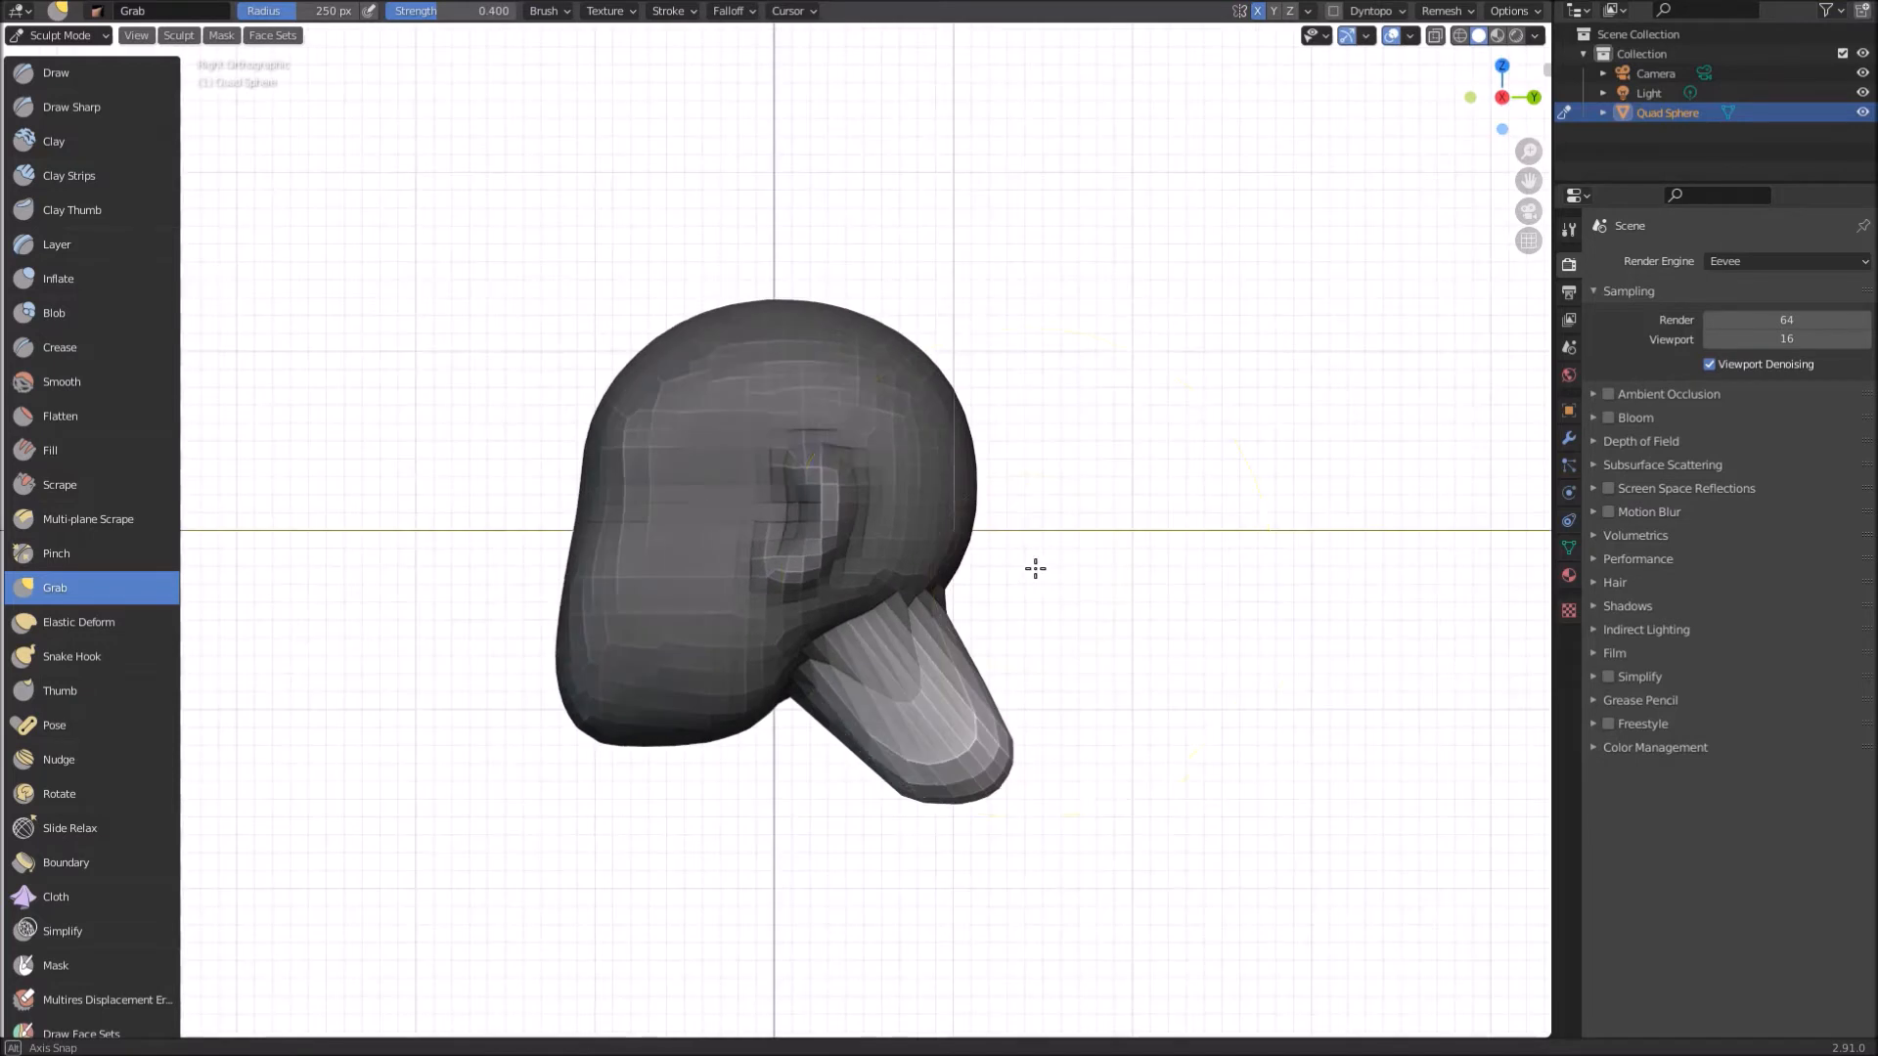
mouse_move(919, 784)
left_mouse_down()
mouse_move(809, 868)
mouse_move(818, 780)
mouse_move(748, 786)
mouse_move(743, 738)
mouse_move(787, 725)
mouse_move(870, 641)
mouse_move(985, 796)
mouse_move(860, 665)
left_mouse_up()
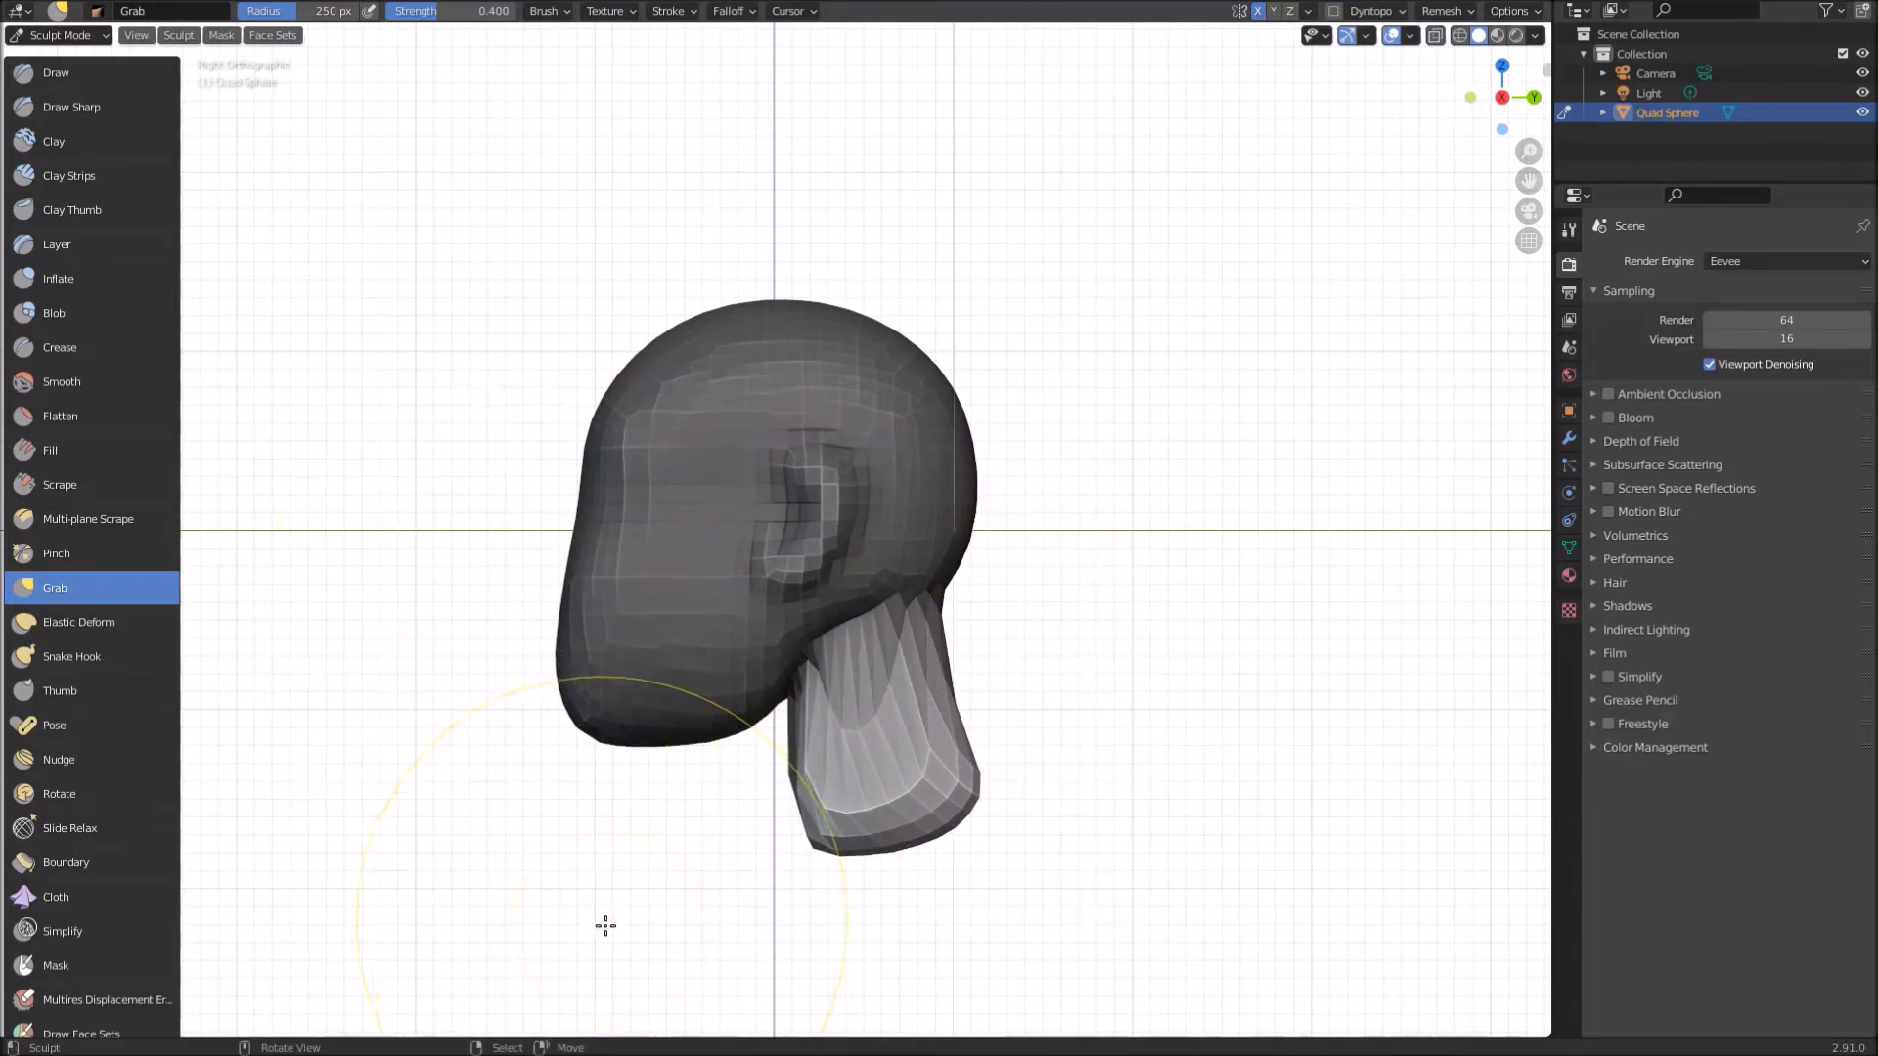
Step: Clear the mask and remesh the head together with the neck
key("alt+m")
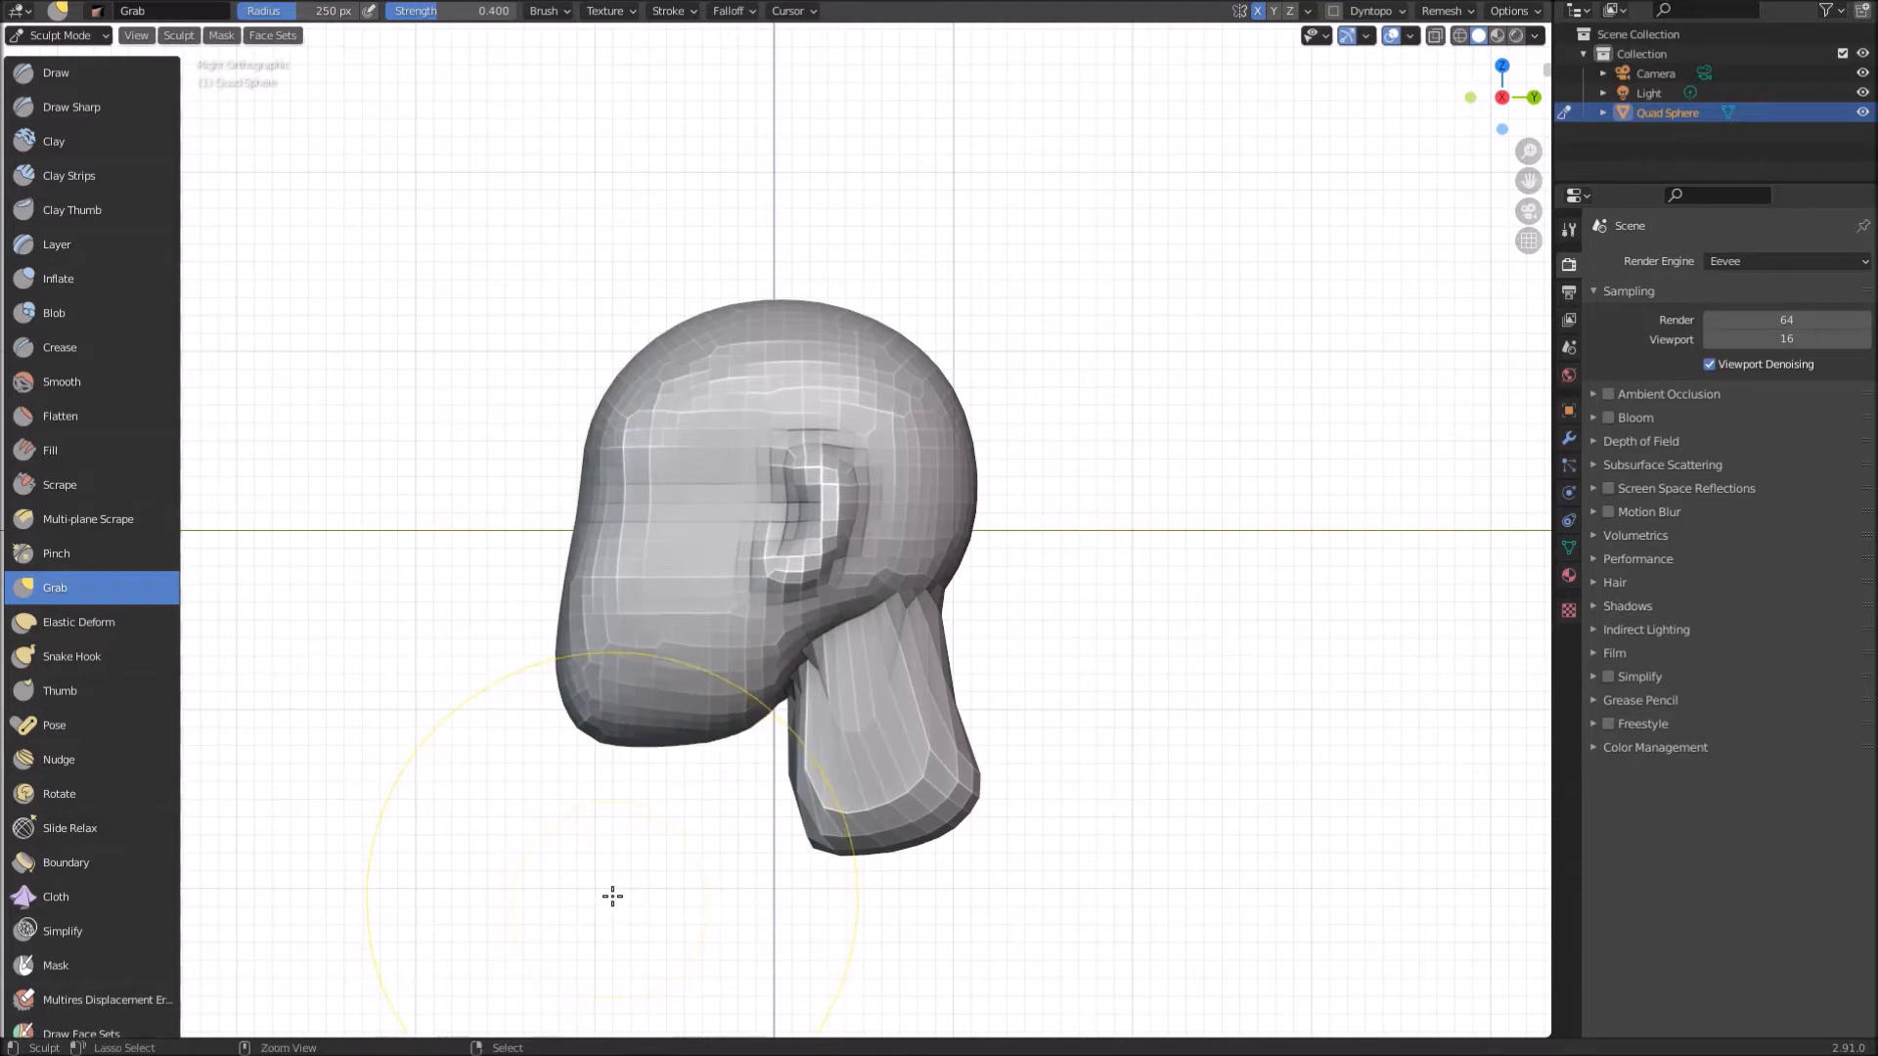
key("ctrl+z")
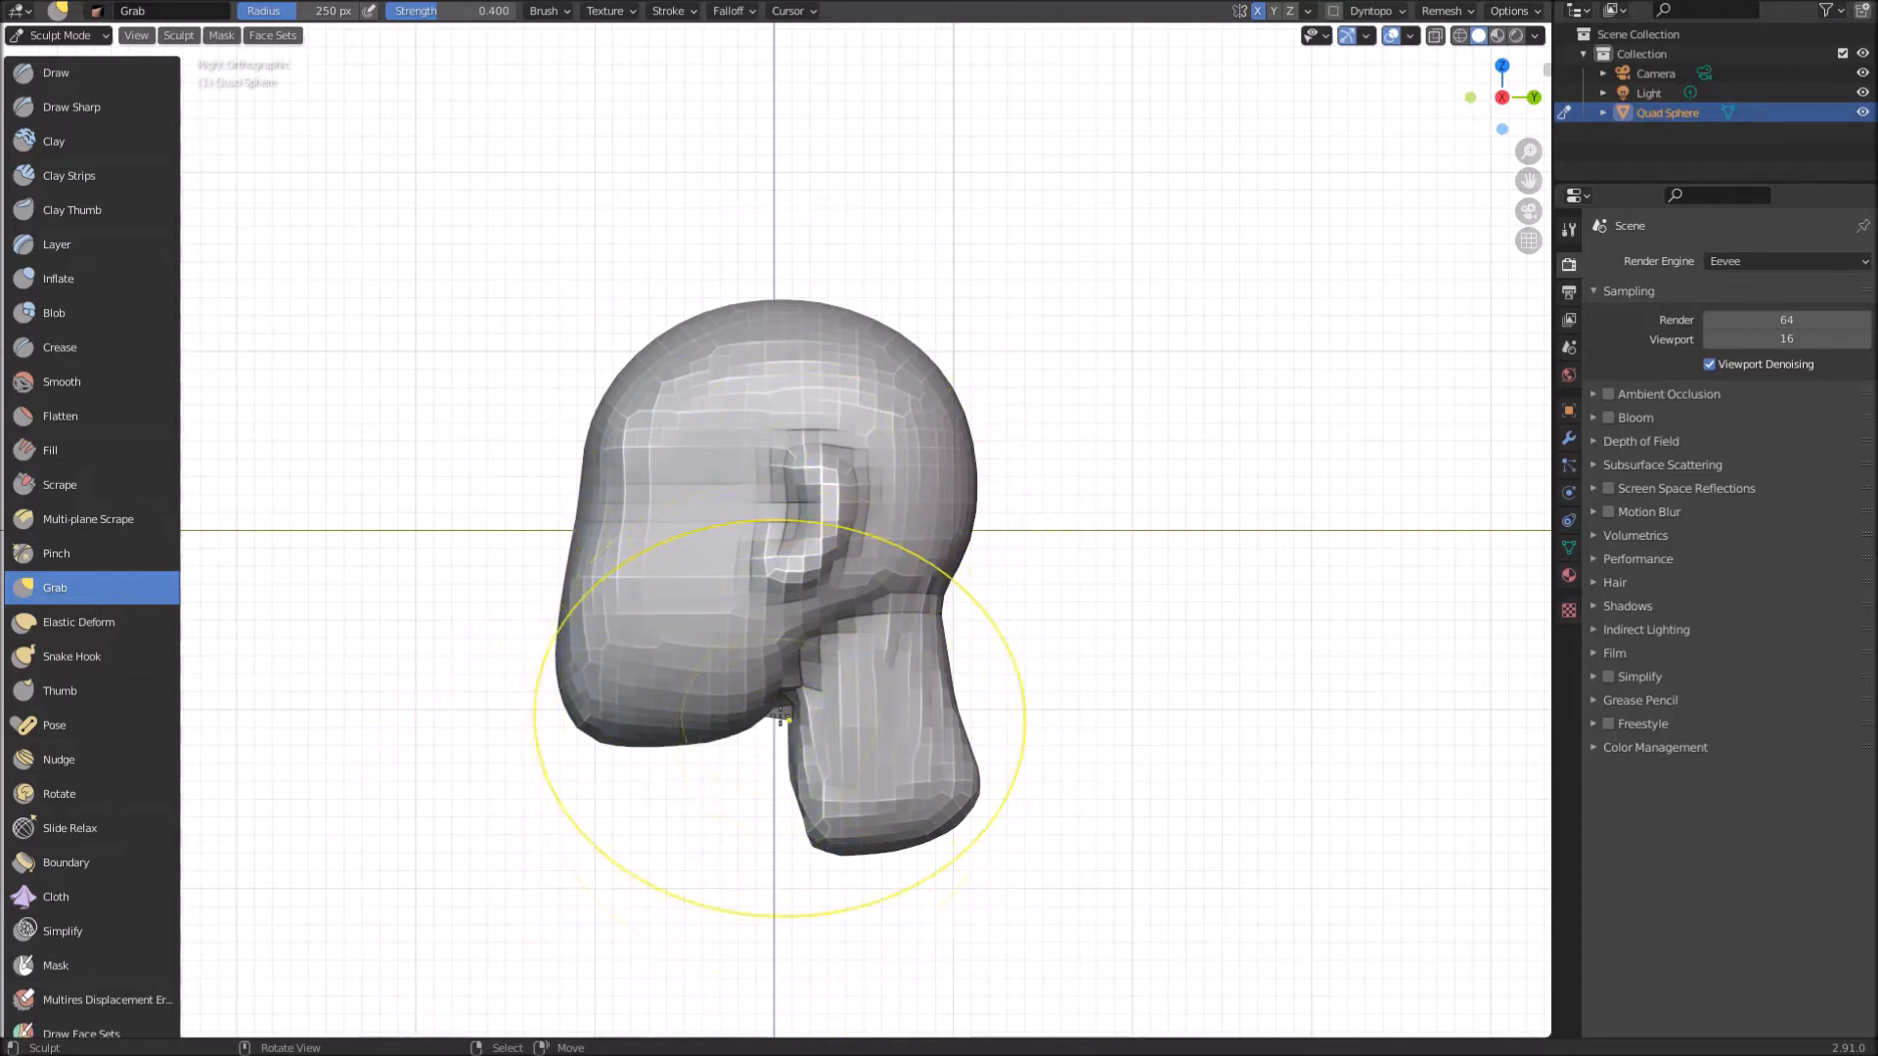
Step: Widen the front of the neck with Grab at 156 px and reshape the ear and neck base in side view
key("f")
left_click(788, 698)
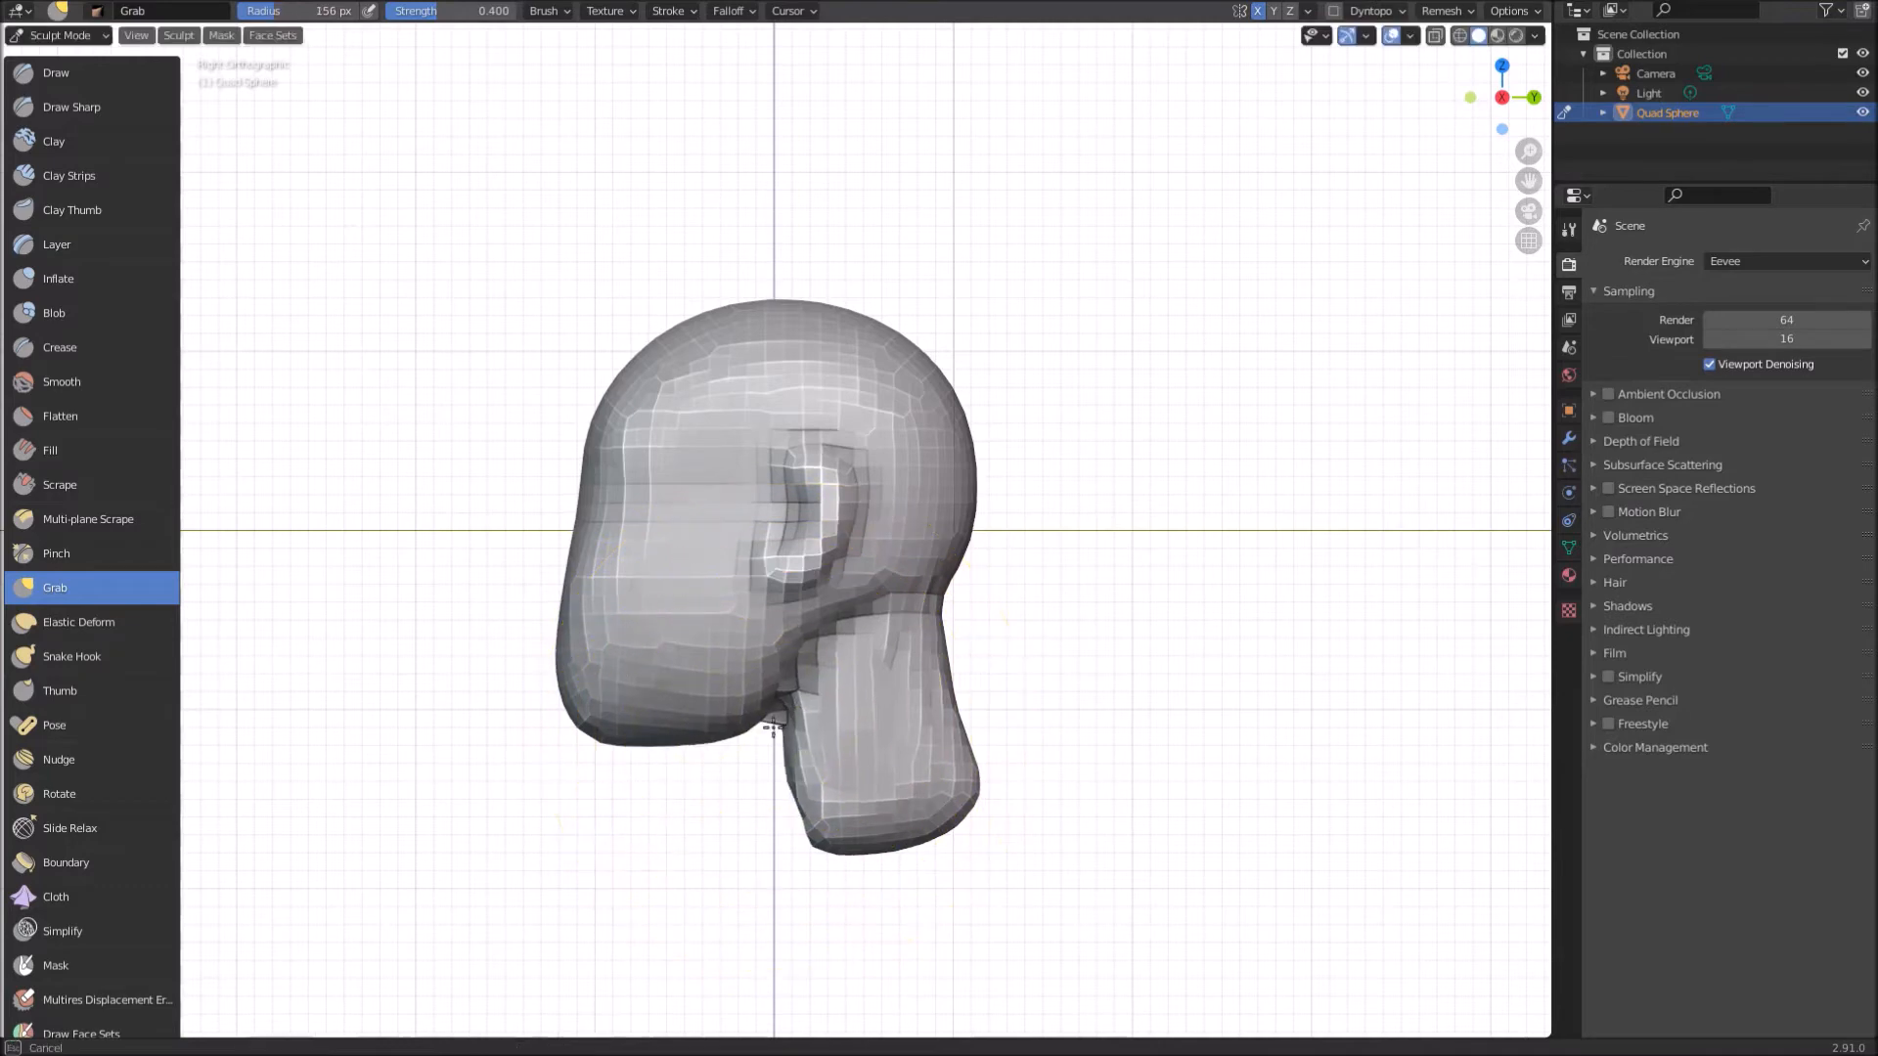
mouse_move(788, 698)
left_mouse_down()
mouse_move(820, 828)
mouse_move(779, 847)
mouse_move(763, 831)
left_mouse_up()
left_click_drag(779, 505, 827, 571)
key("f")
left_click(690, 555)
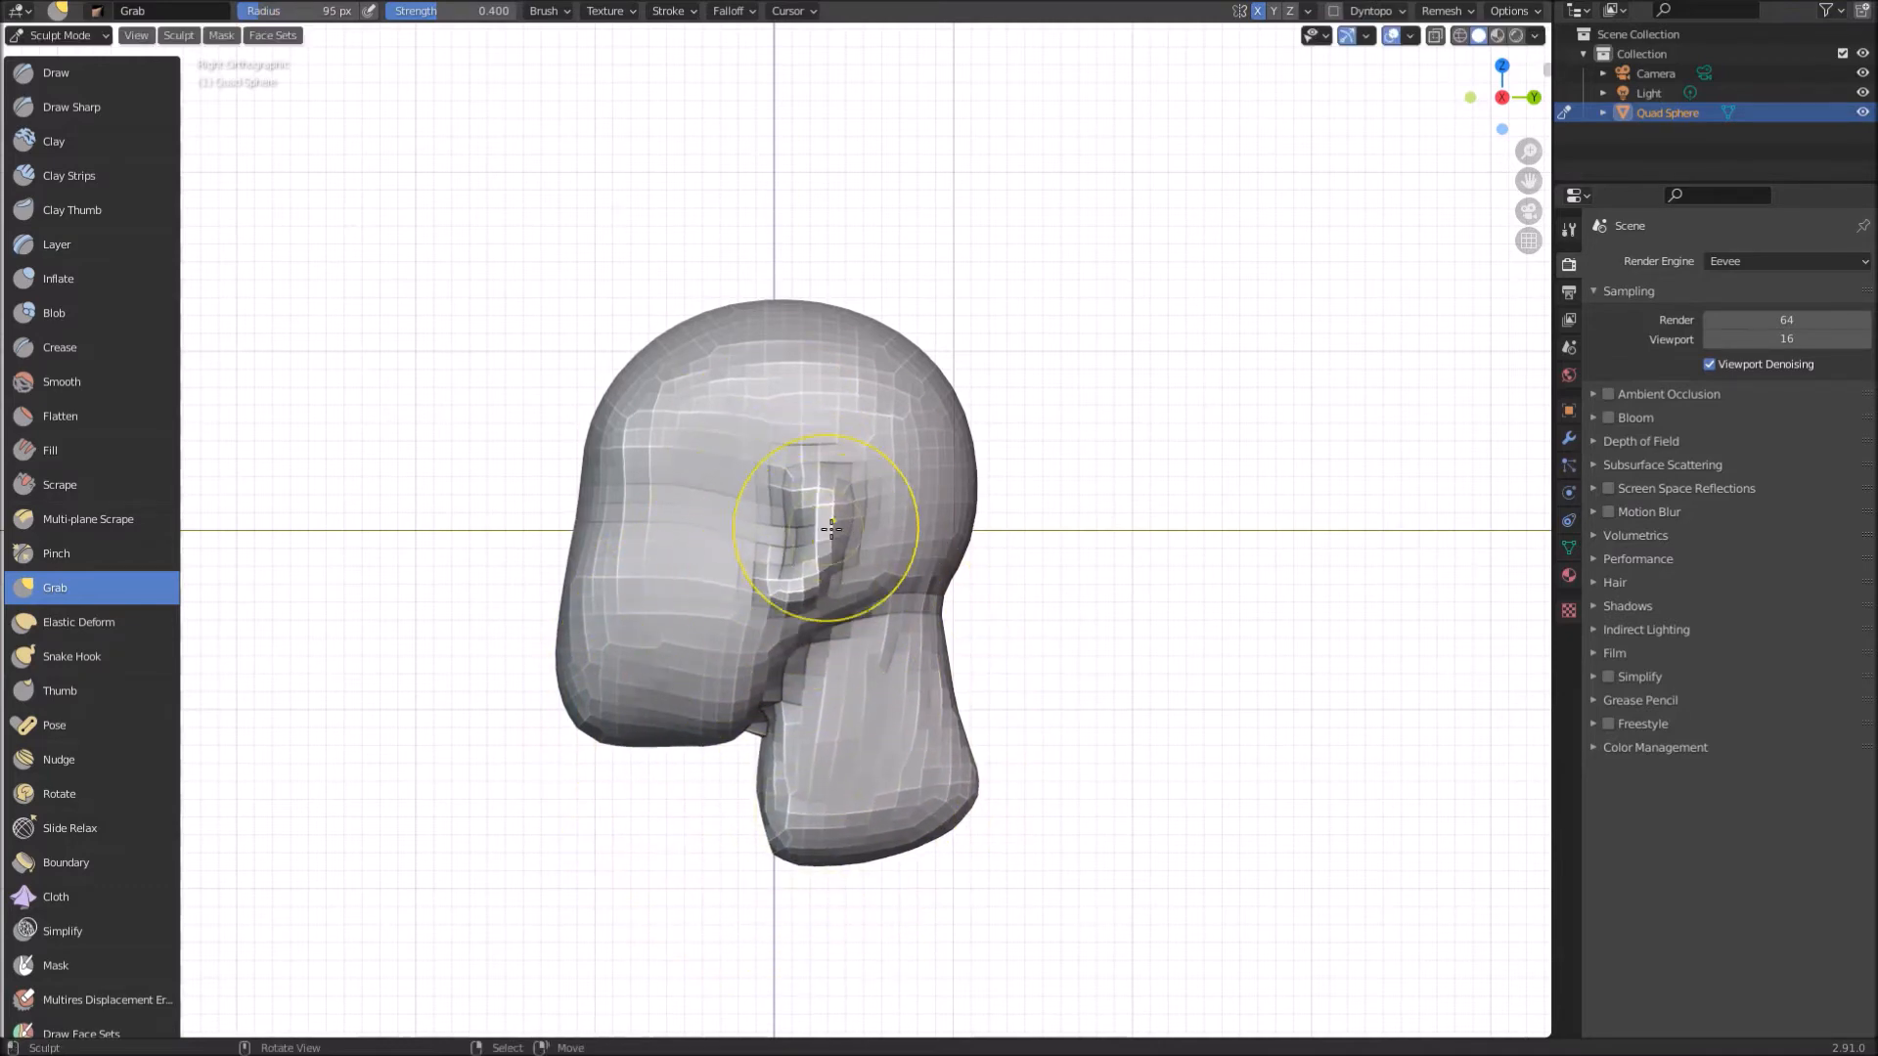
left_click_drag(964, 831, 818, 817)
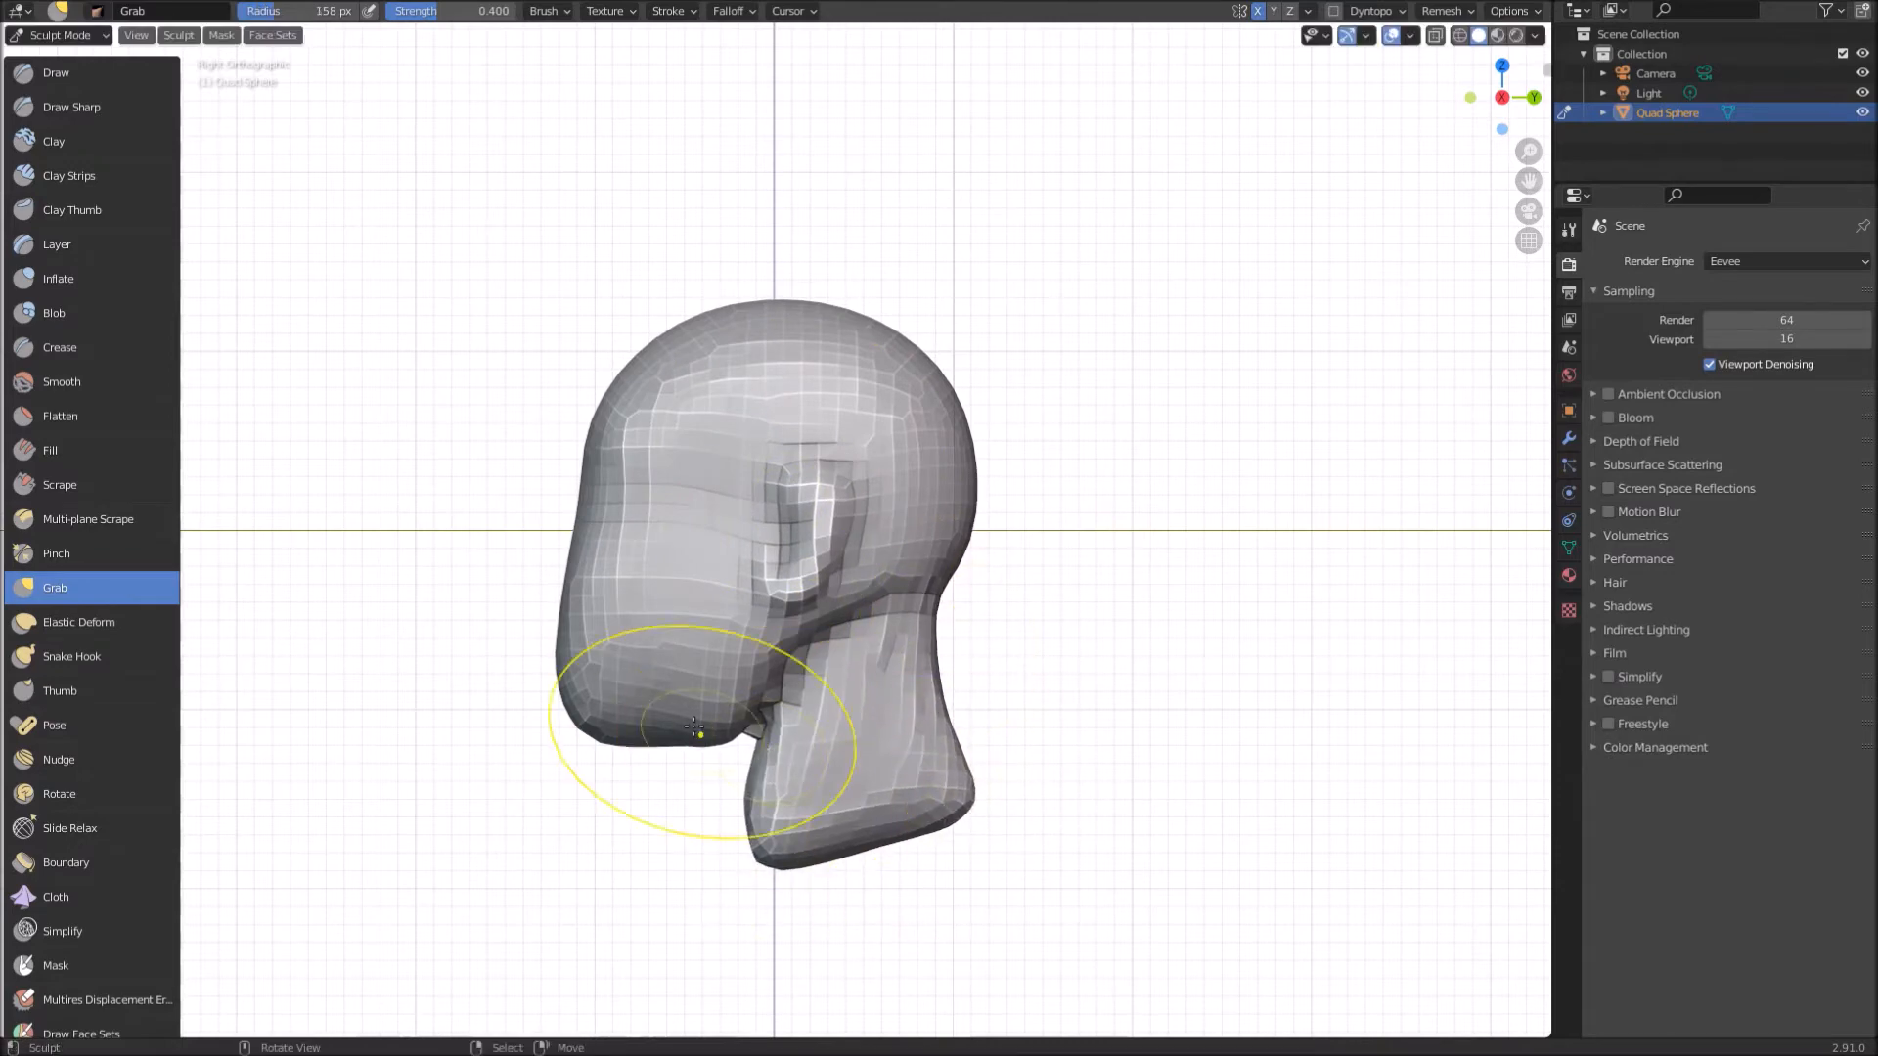
Step: Adjust the transition between jaw and neck with Grab at varying radii and remesh the head
key("f")
left_click_drag(702, 706, 717, 685)
left_click(841, 684)
key("f")
left_click(728, 729)
key("f")
left_click(1152, 647)
key("ctrl+r")
Step: Adjust the ears in front view and widen the neck symmetrically with Grab
middle_click_drag(855, 394, 1093, 460)
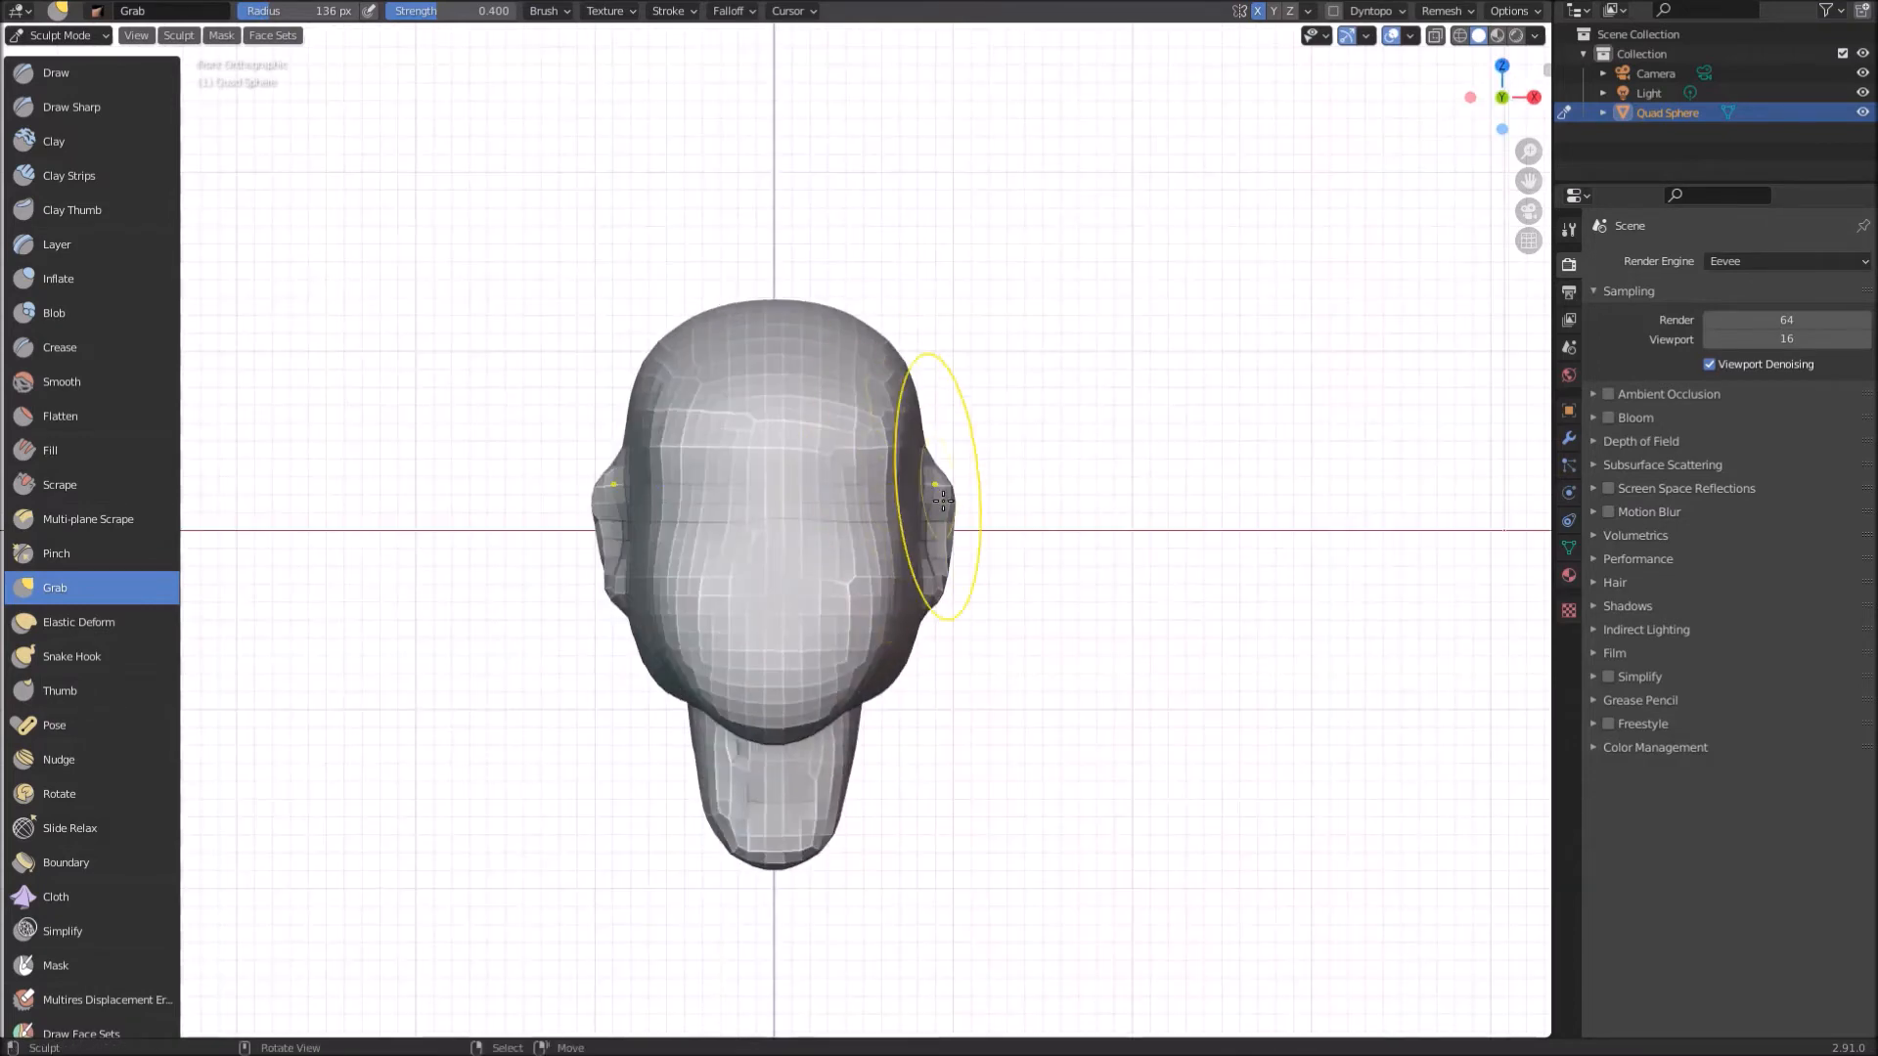
middle_click_drag(910, 494, 841, 410)
key("f")
left_click(865, 489)
key("f")
left_click(943, 662)
left_click_drag(866, 683, 925, 724)
Step: Reshape the back and sides of the neck with Grab, resizing the brush between strokes, to broaden its base
mouse_move(906, 716)
middle_mouse_down()
mouse_move(747, 696)
mouse_move(721, 303)
mouse_move(1153, 473)
mouse_move(834, 683)
middle_mouse_up()
key("f")
left_click(760, 624)
key("f")
left_click(746, 490)
left_click_drag(602, 452, 641, 423)
key("f")
left_click(501, 358)
key("f")
left_click(722, 685)
mouse_move(587, 512)
middle_mouse_down()
mouse_move(593, 534)
mouse_move(837, 548)
middle_mouse_up()
left_click_drag(822, 631, 798, 628)
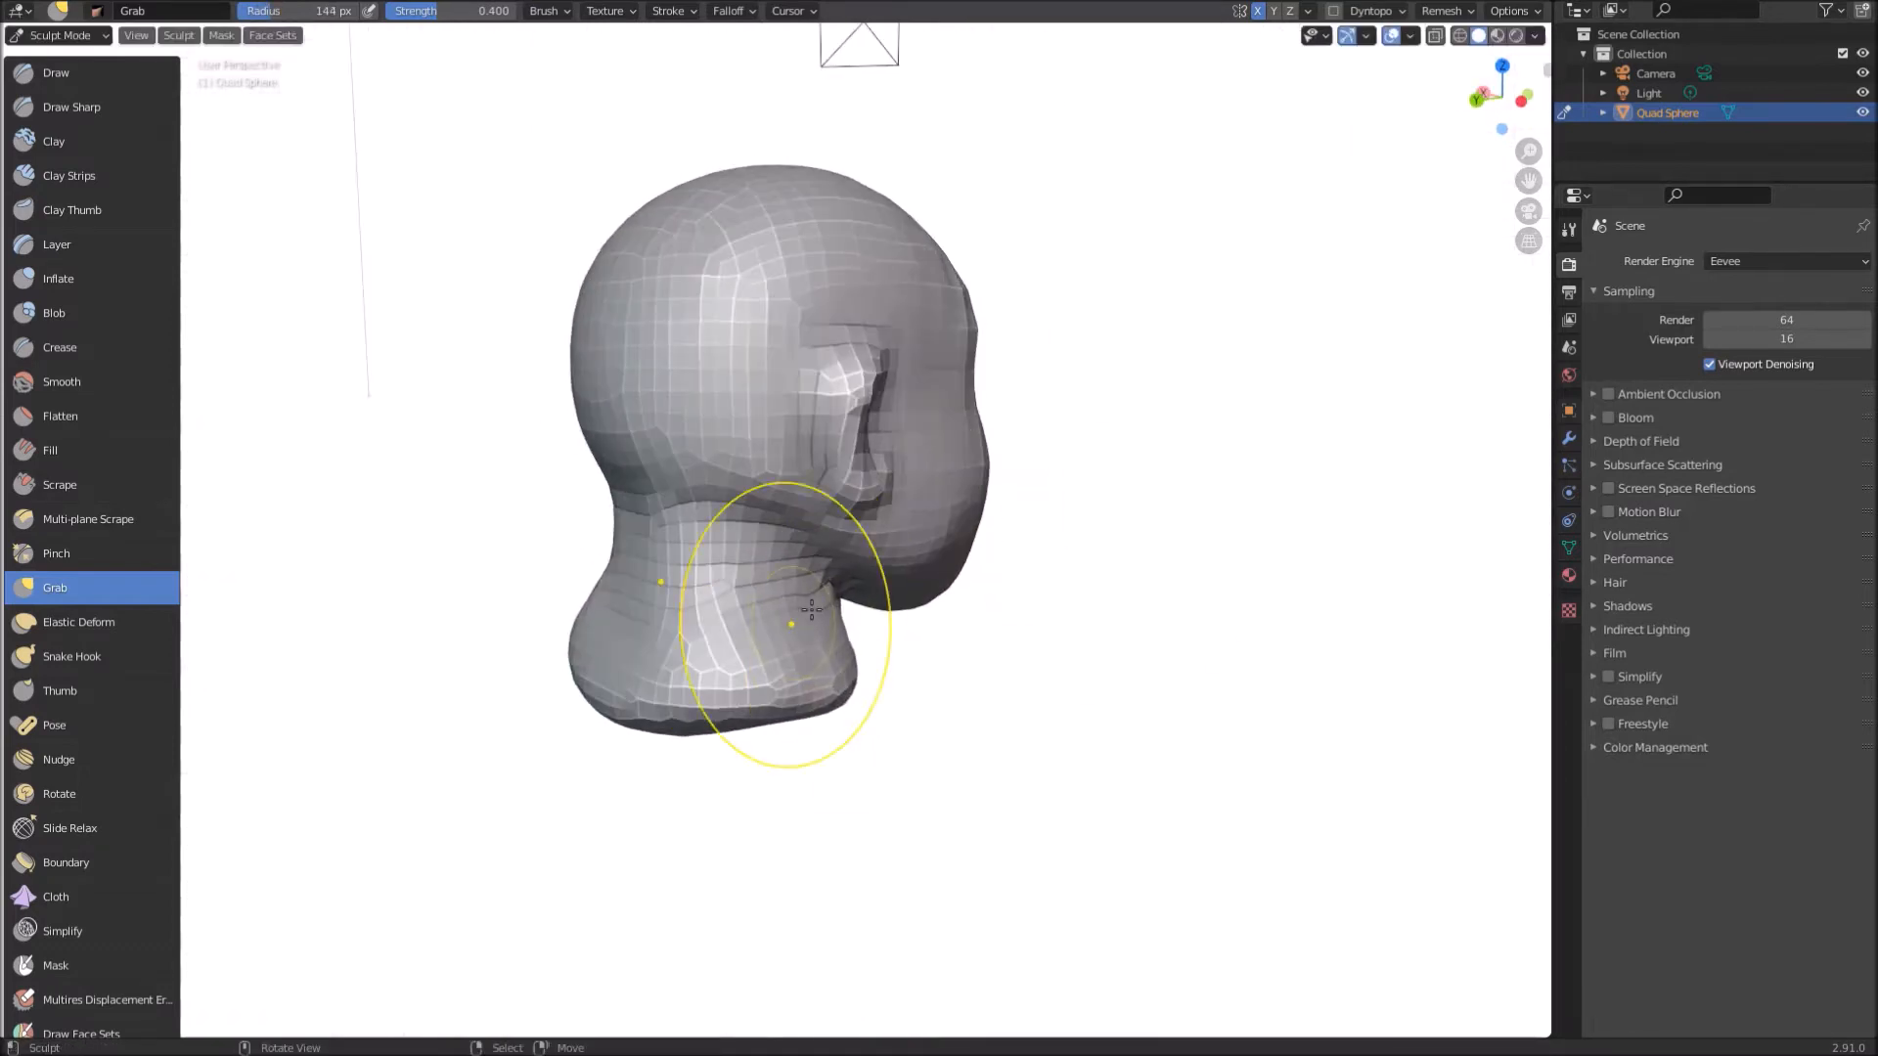
Step: Even out the neck's outline and lower edge with small Grab strokes from several angles
middle_click_drag(743, 626, 645, 645)
key("f")
left_click(685, 616)
mouse_move(528, 489)
middle_mouse_down()
mouse_move(488, 517)
mouse_move(509, 533)
middle_mouse_up()
left_click_drag(597, 528, 626, 518)
key("f")
left_click(778, 508)
left_click_drag(720, 675, 717, 688)
Step: Refine the head and neck profile around the side view with Grab at varying radii
middle_click_drag(1185, 381, 748, 386)
key("f")
left_click(557, 641)
left_click_drag(562, 638, 567, 622)
middle_click_drag(567, 622, 524, 524)
key("f")
left_click(788, 754)
key("f")
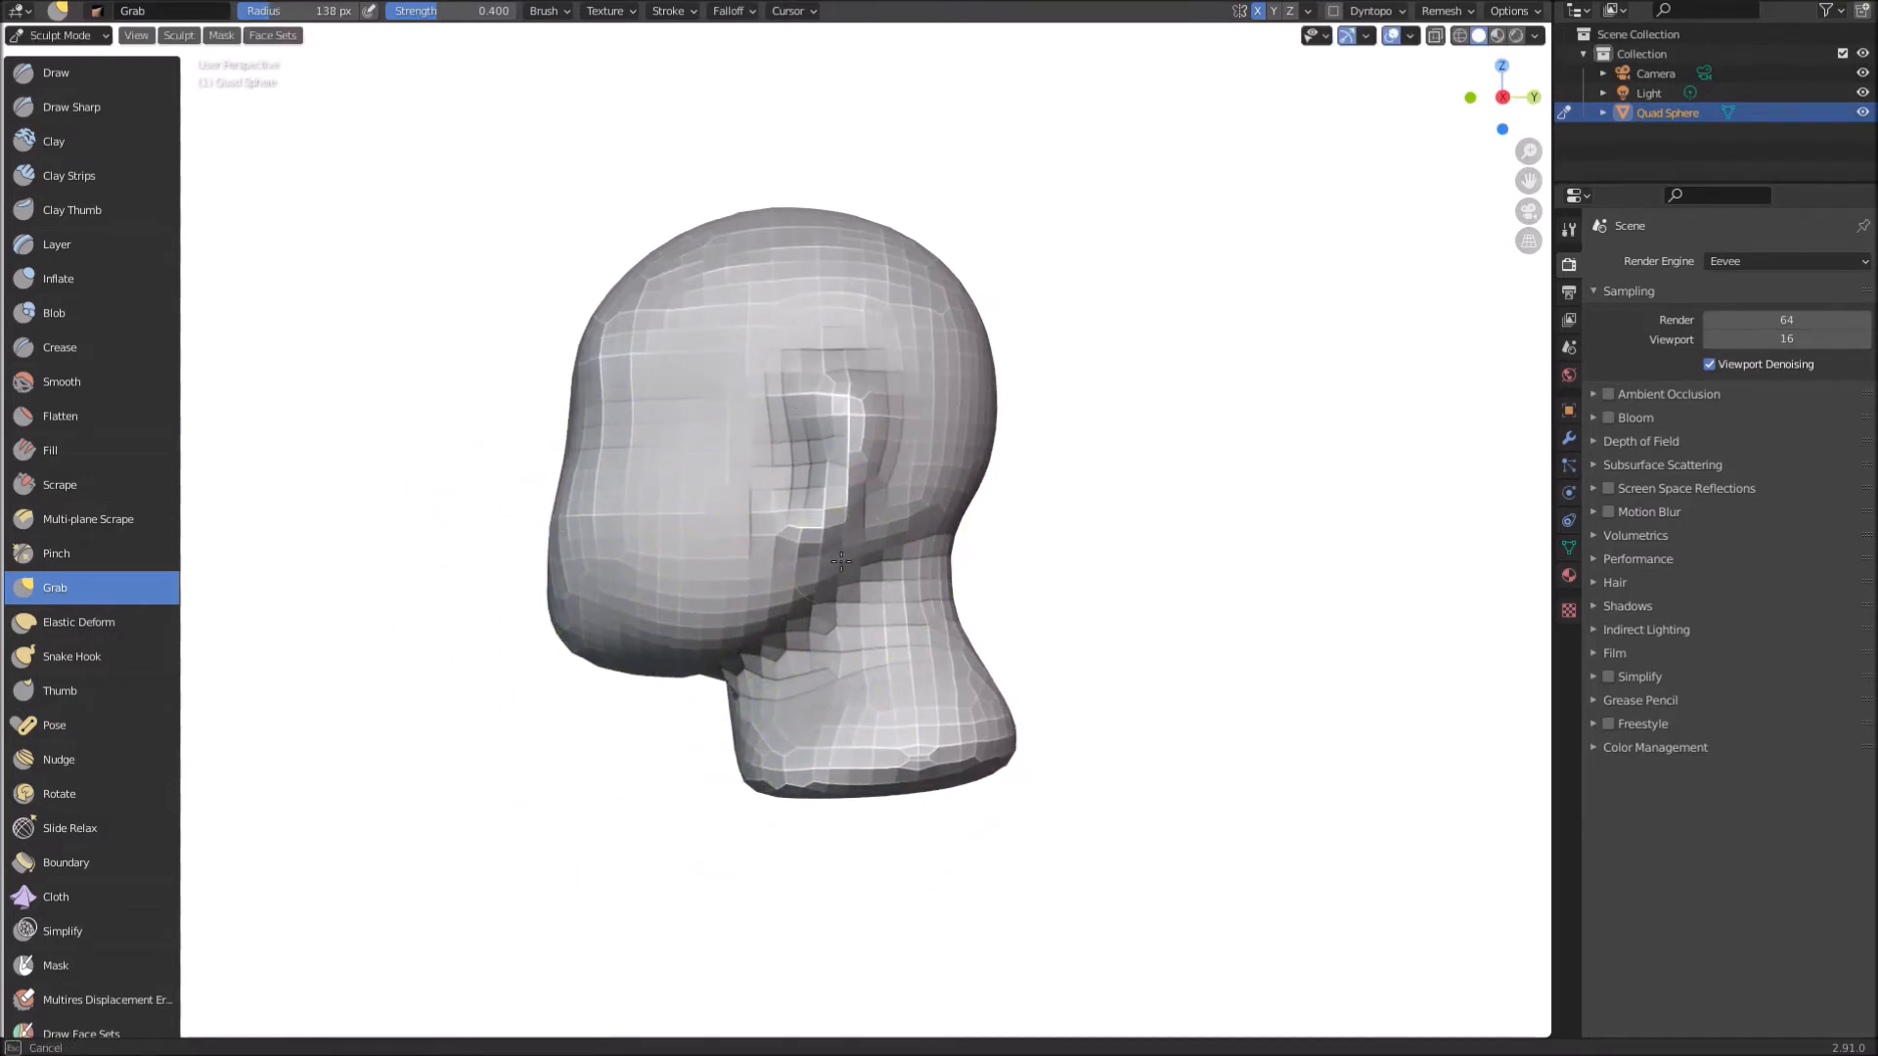
left_click(1022, 465)
Step: Correct the proportions of face, ears and neck in side and three-quarter view with Grab, and remesh the head
key("KP_3")
key("f")
left_click(675, 670)
mouse_move(623, 558)
middle_mouse_down()
mouse_move(691, 608)
mouse_move(483, 516)
mouse_move(684, 587)
mouse_move(968, 537)
mouse_move(478, 575)
mouse_move(755, 713)
mouse_move(724, 624)
mouse_move(955, 419)
mouse_move(1106, 578)
middle_mouse_up()
key("f")
left_click(548, 528)
key("KP_3")
key("f")
left_click(574, 495)
key("f")
left_click(548, 586)
scroll(1131, 421, "up", 2)
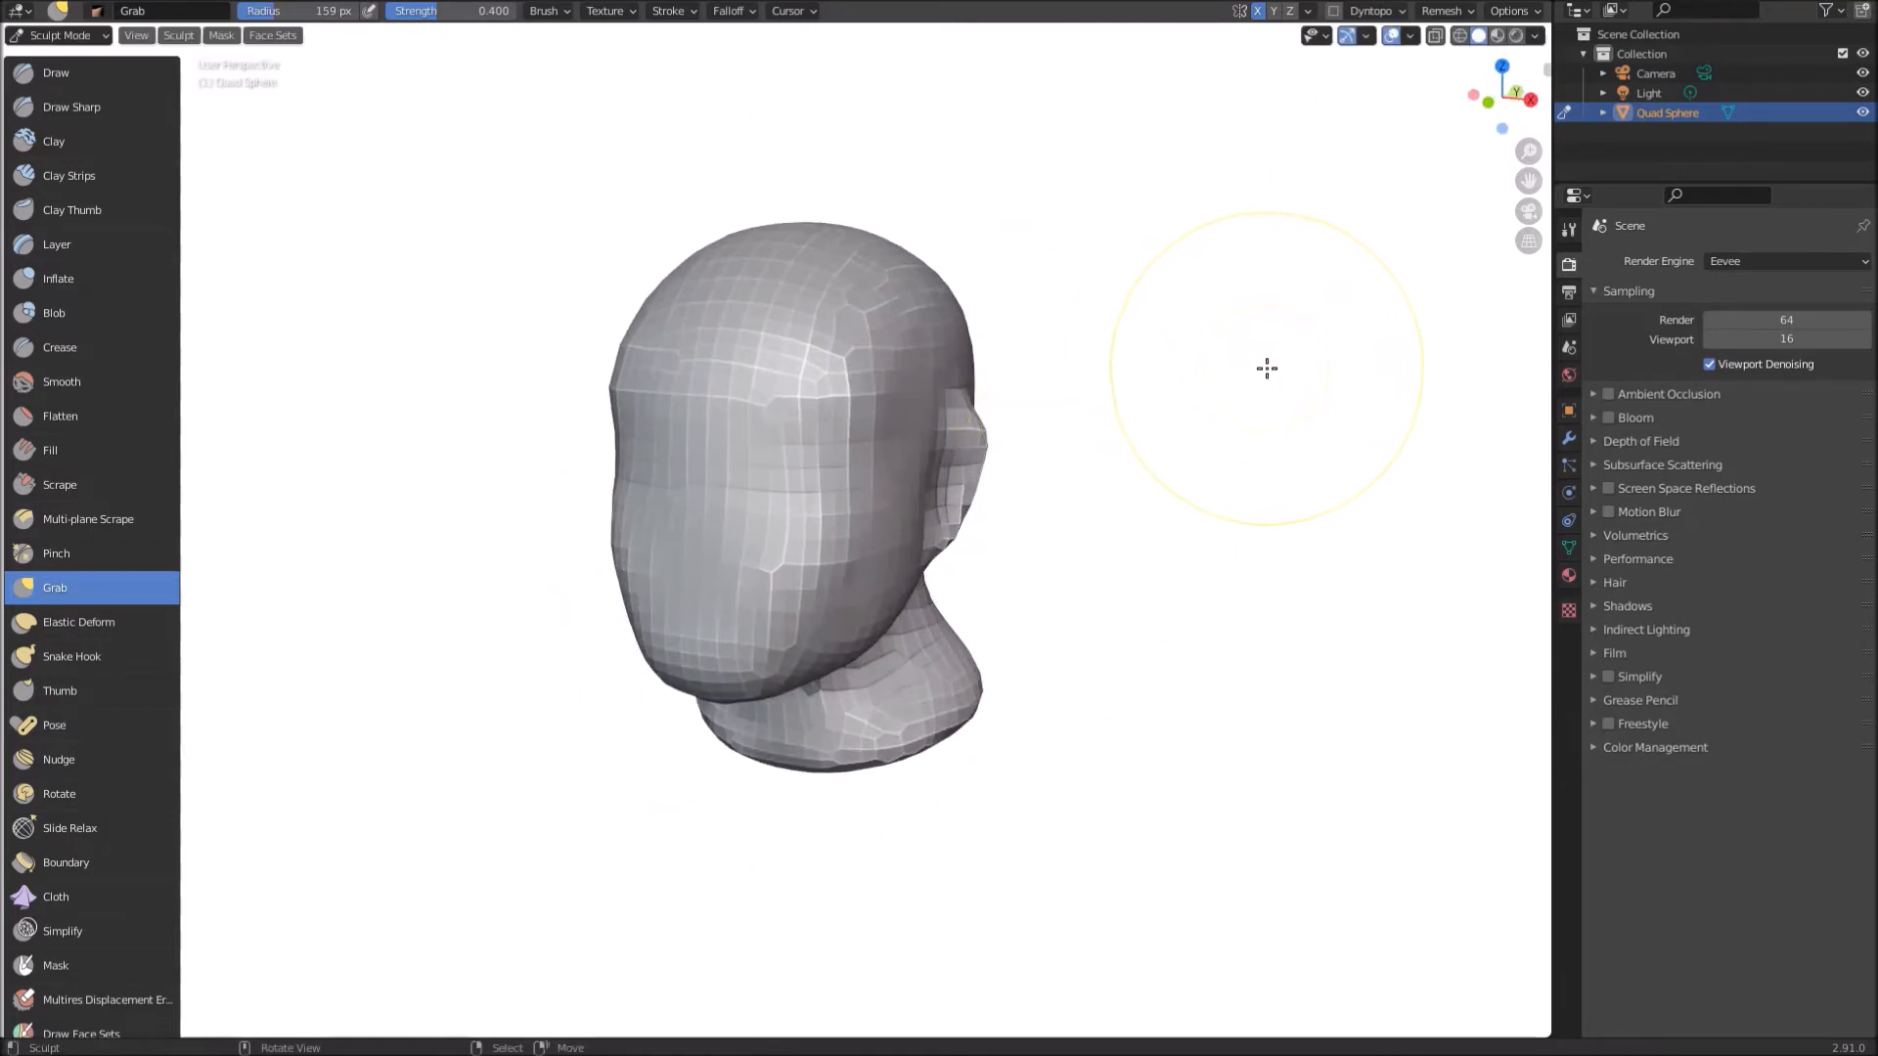
key("ctrl+z")
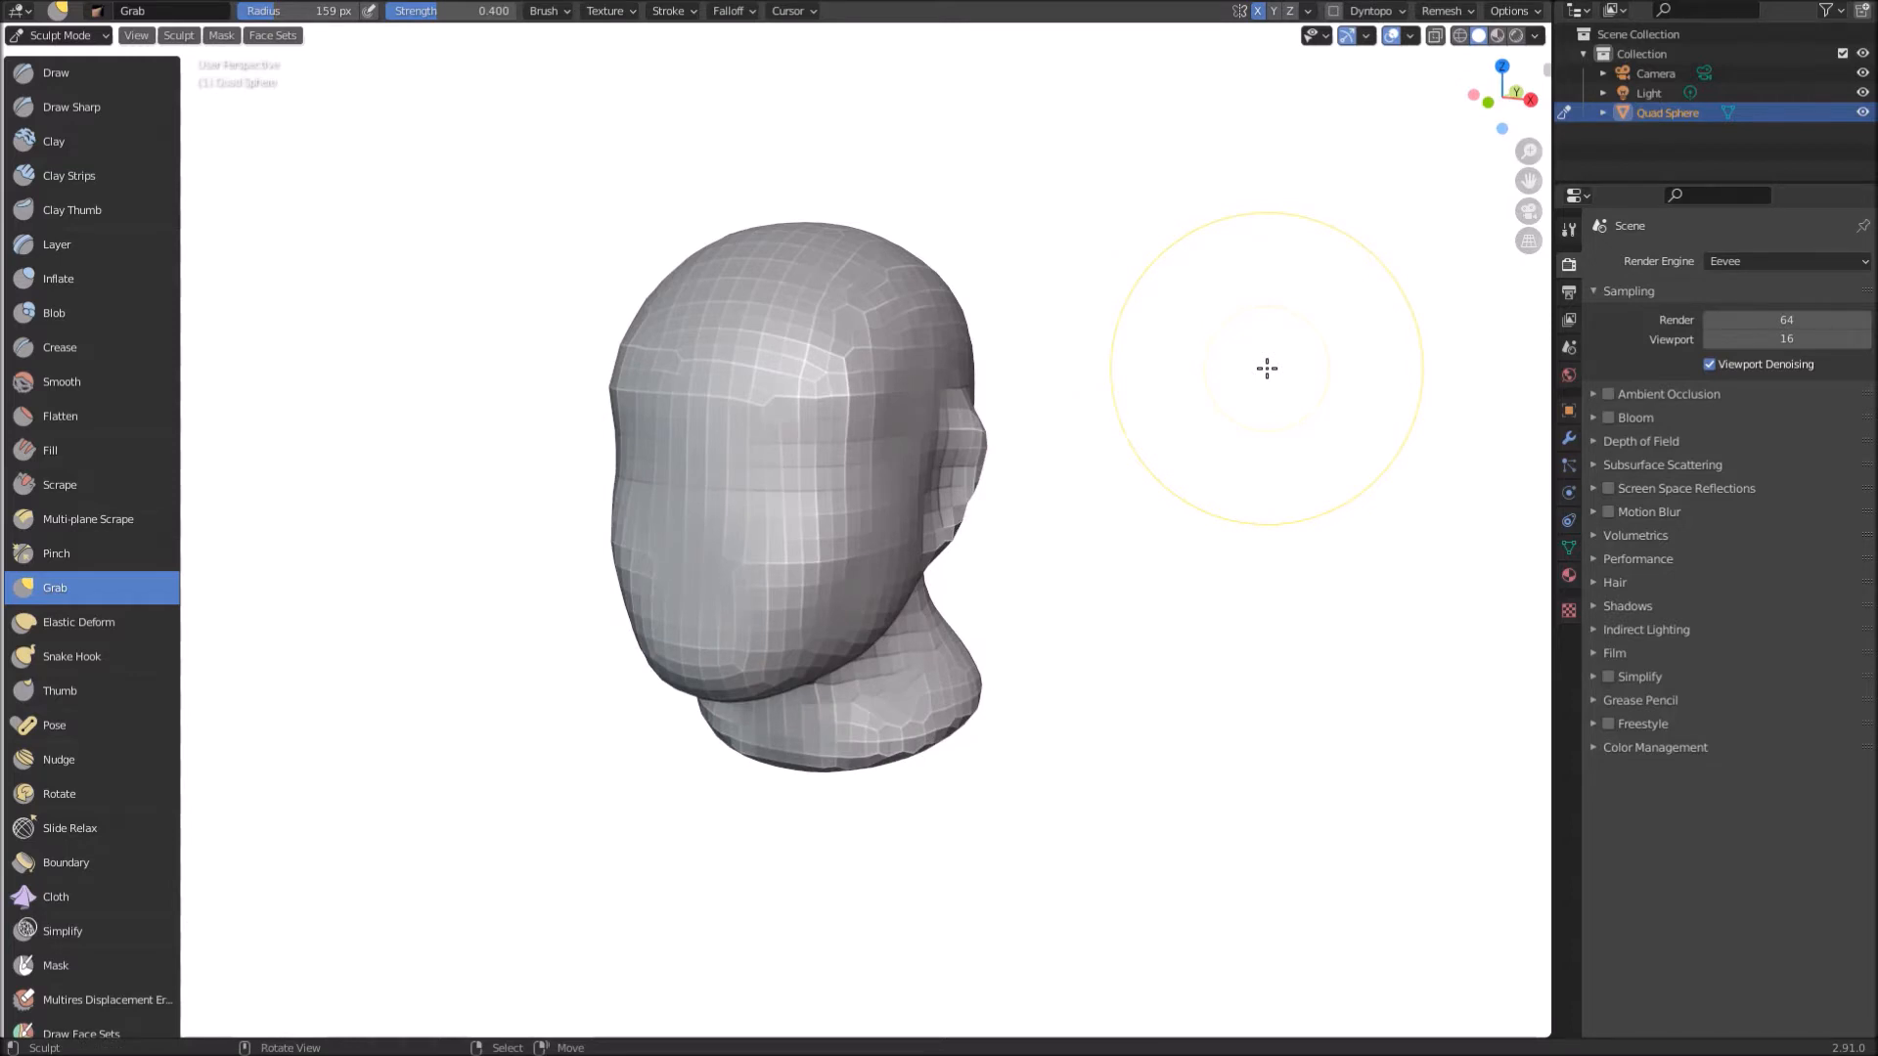
Step: Lower the voxel size and remesh the head to a noticeably denser mesh
middle_click_drag(1266, 368, 1018, 141)
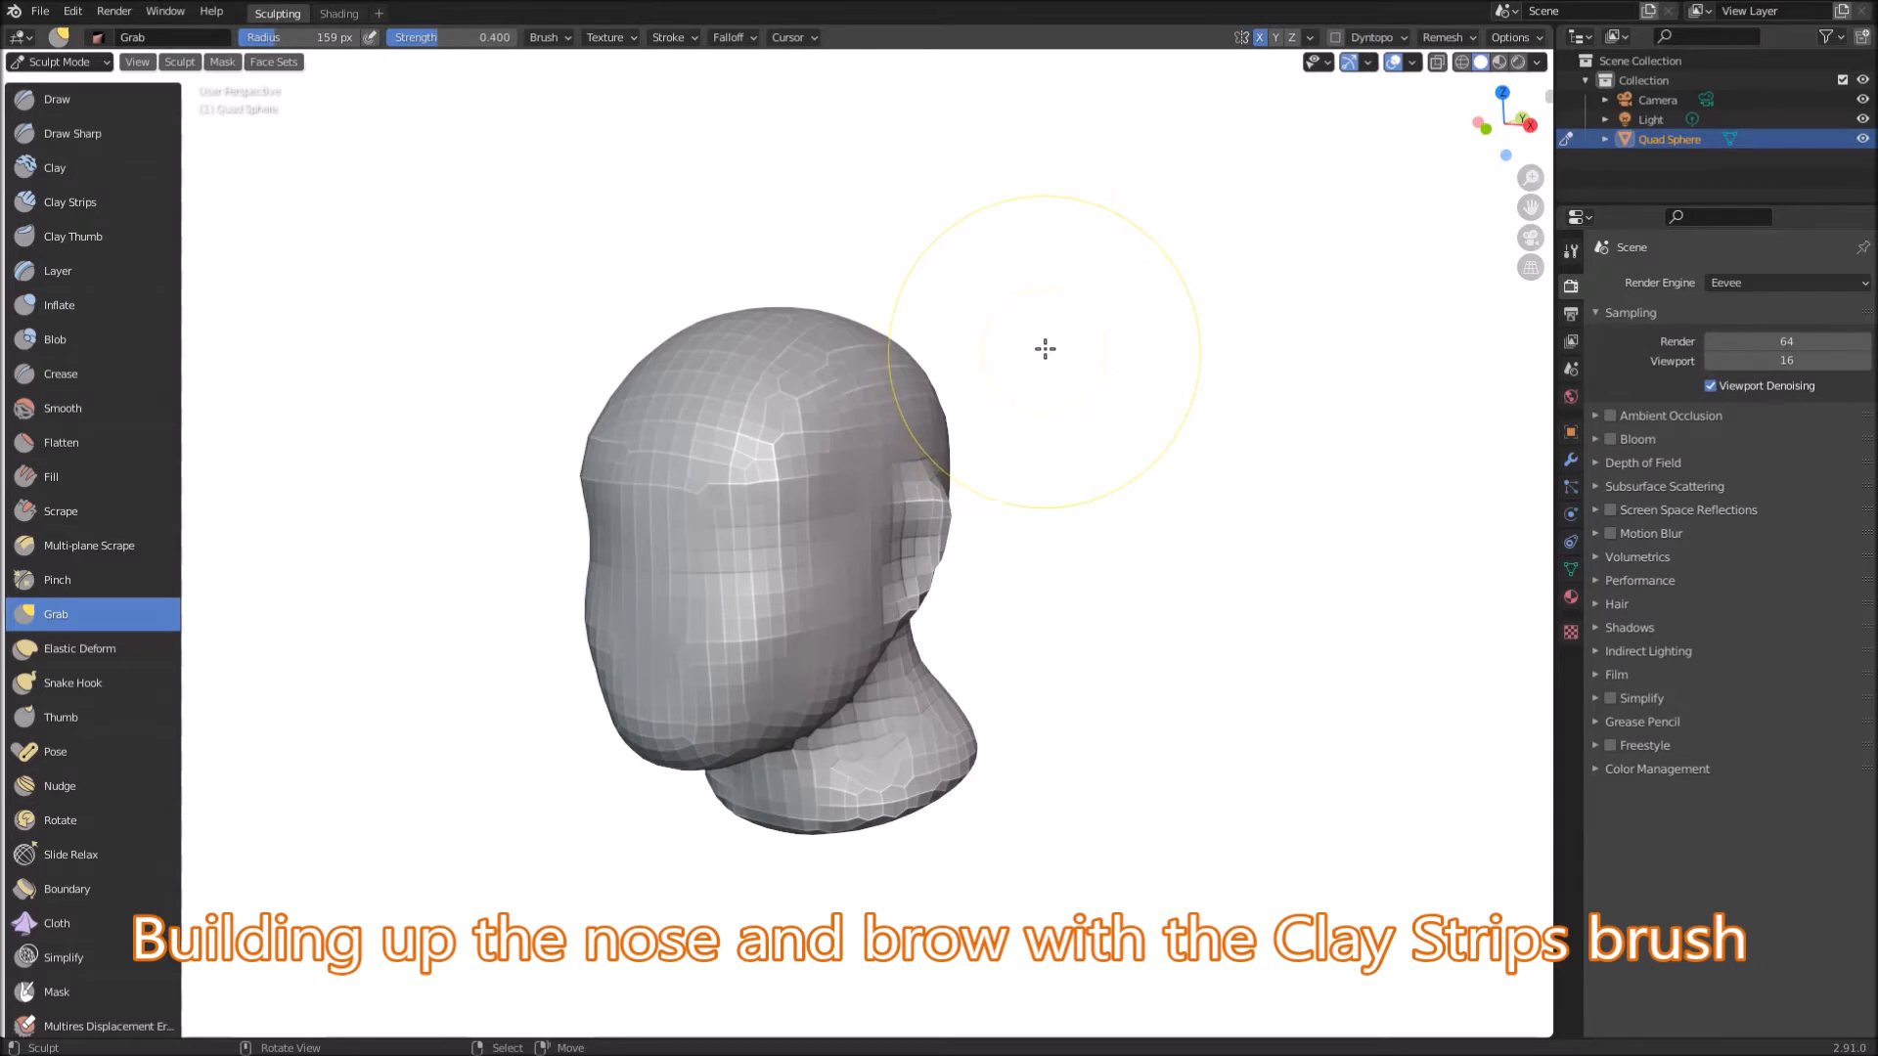
key("shift+r")
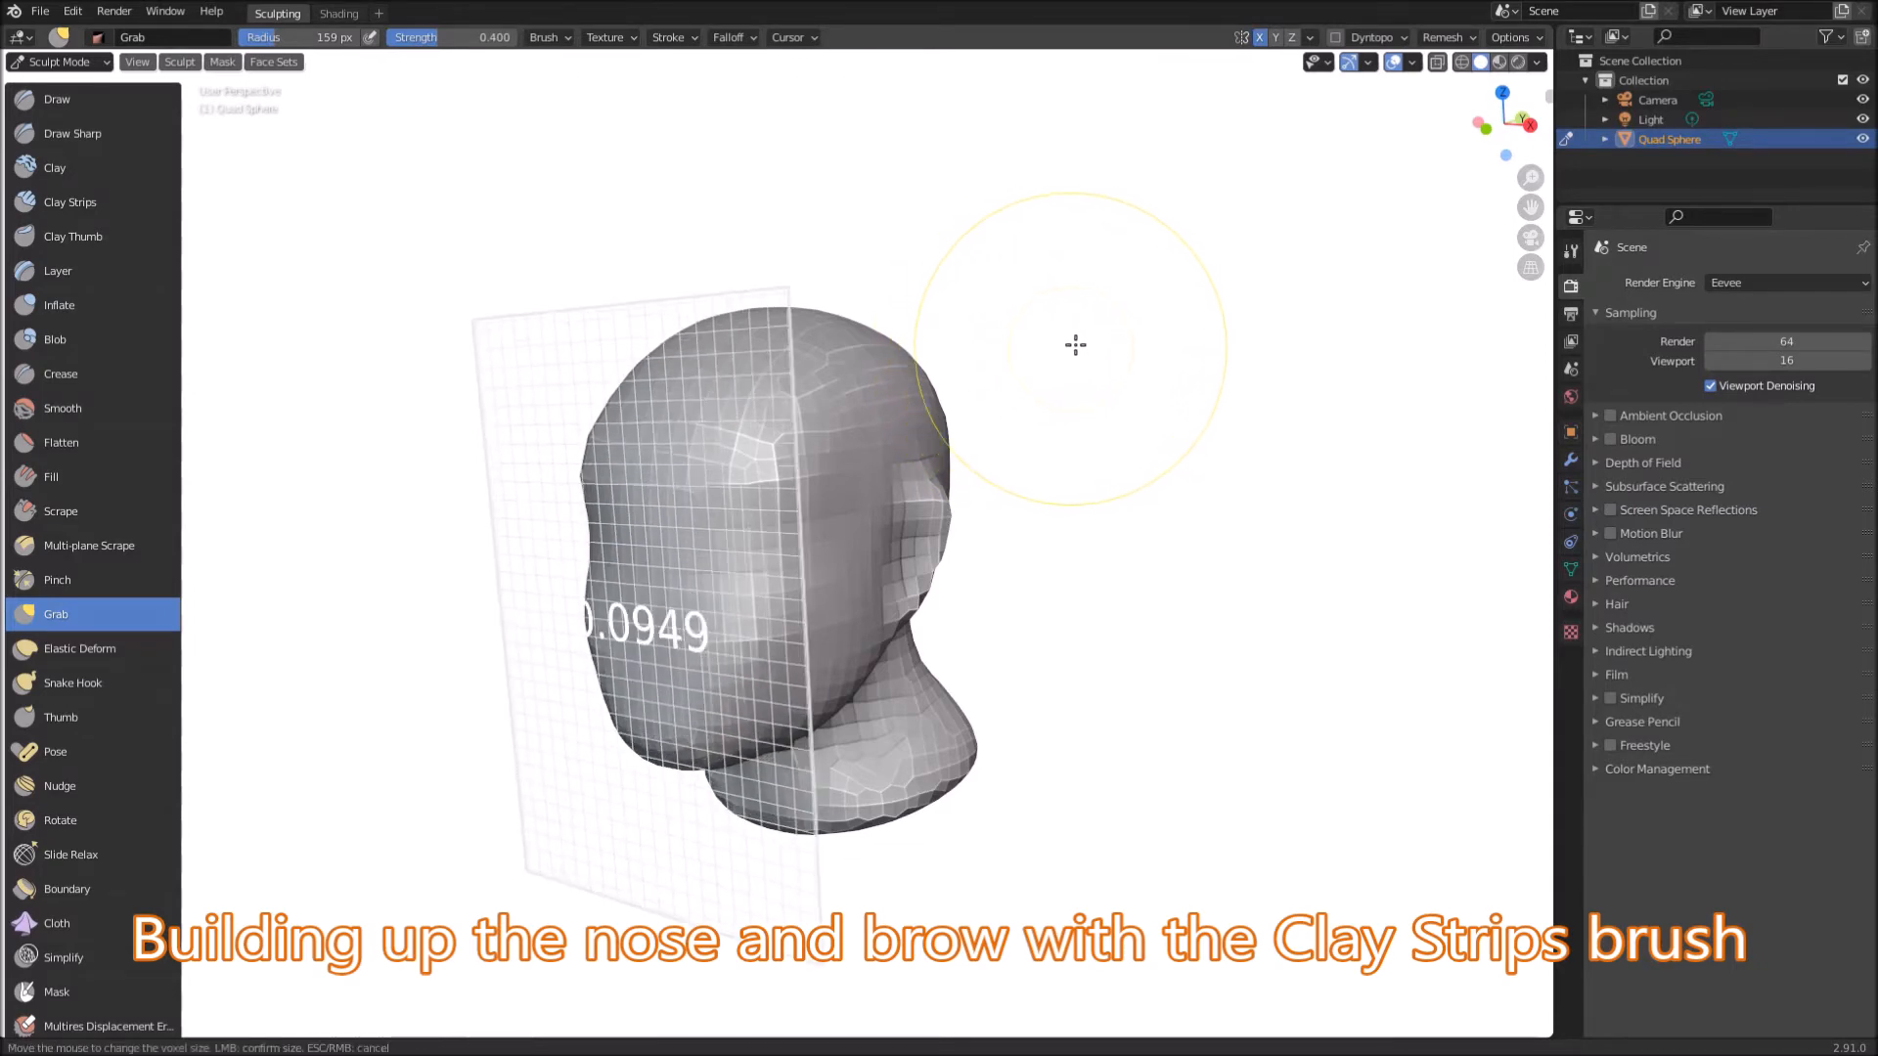
left_click(1140, 288)
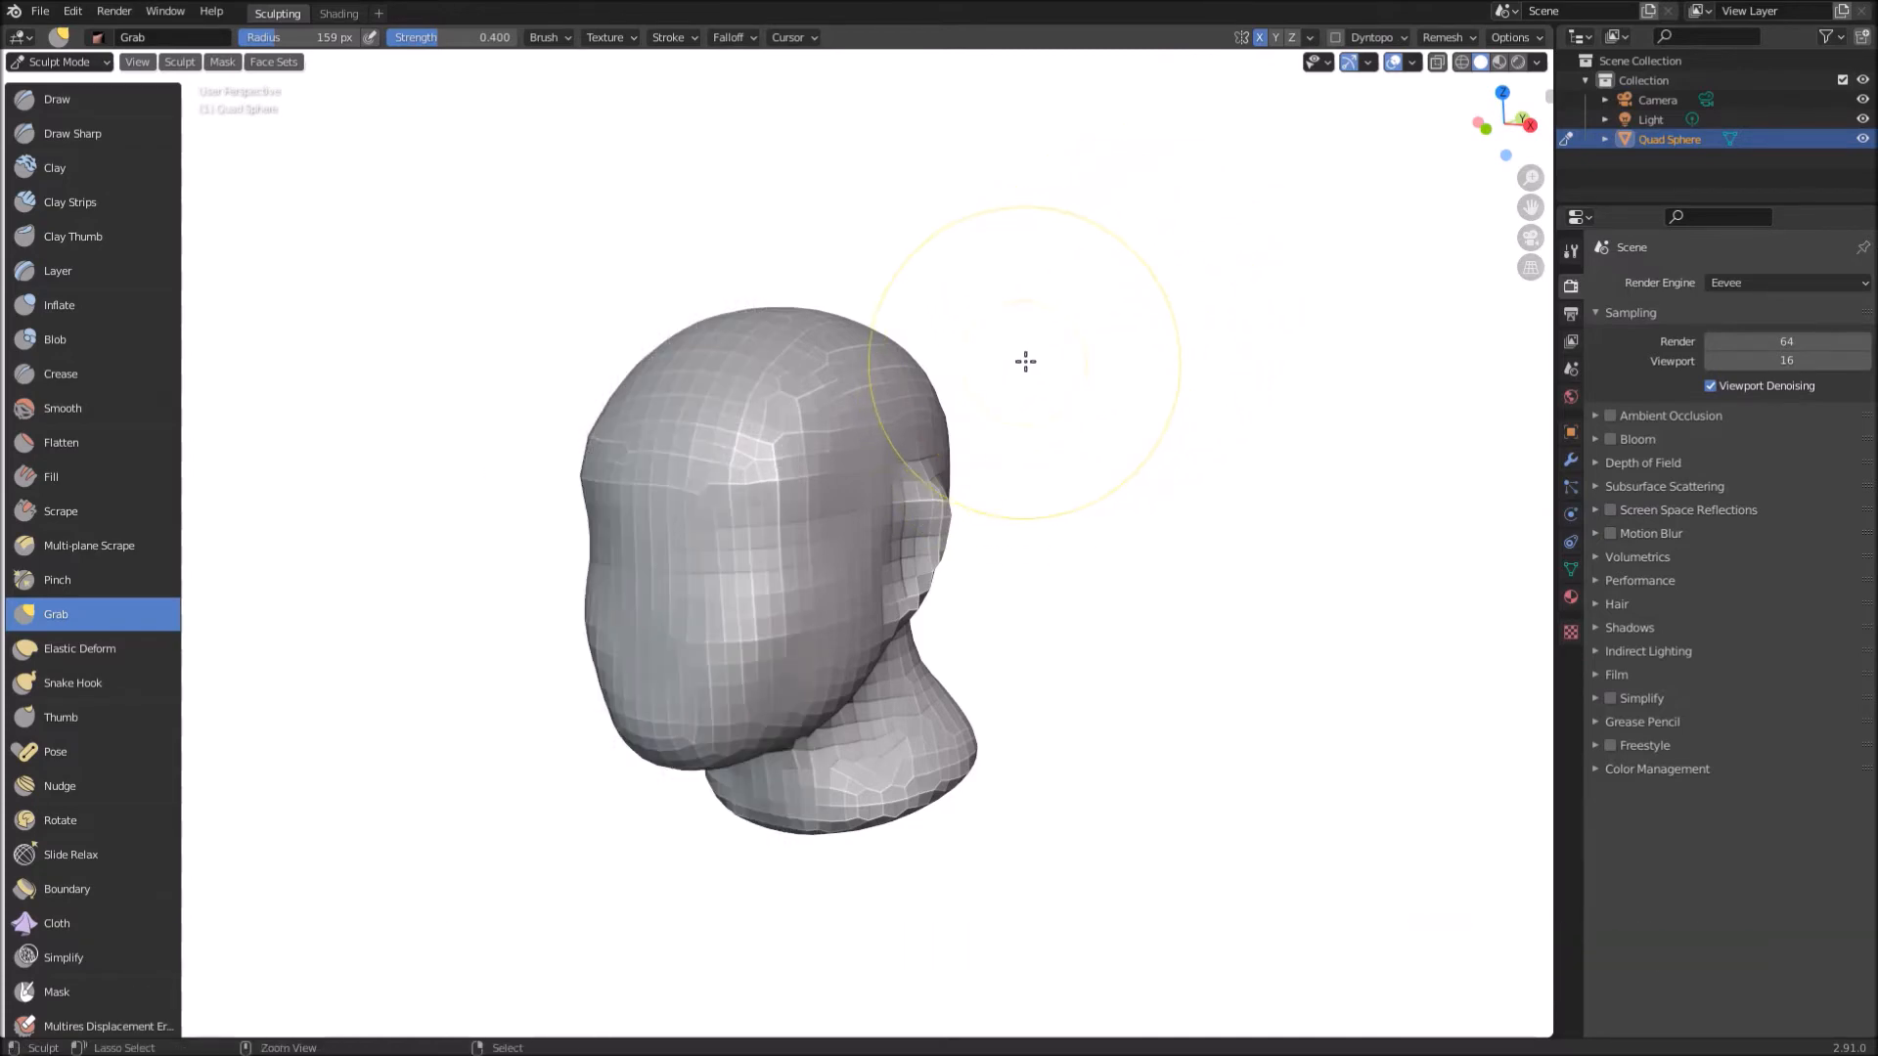
key("ctrl+r")
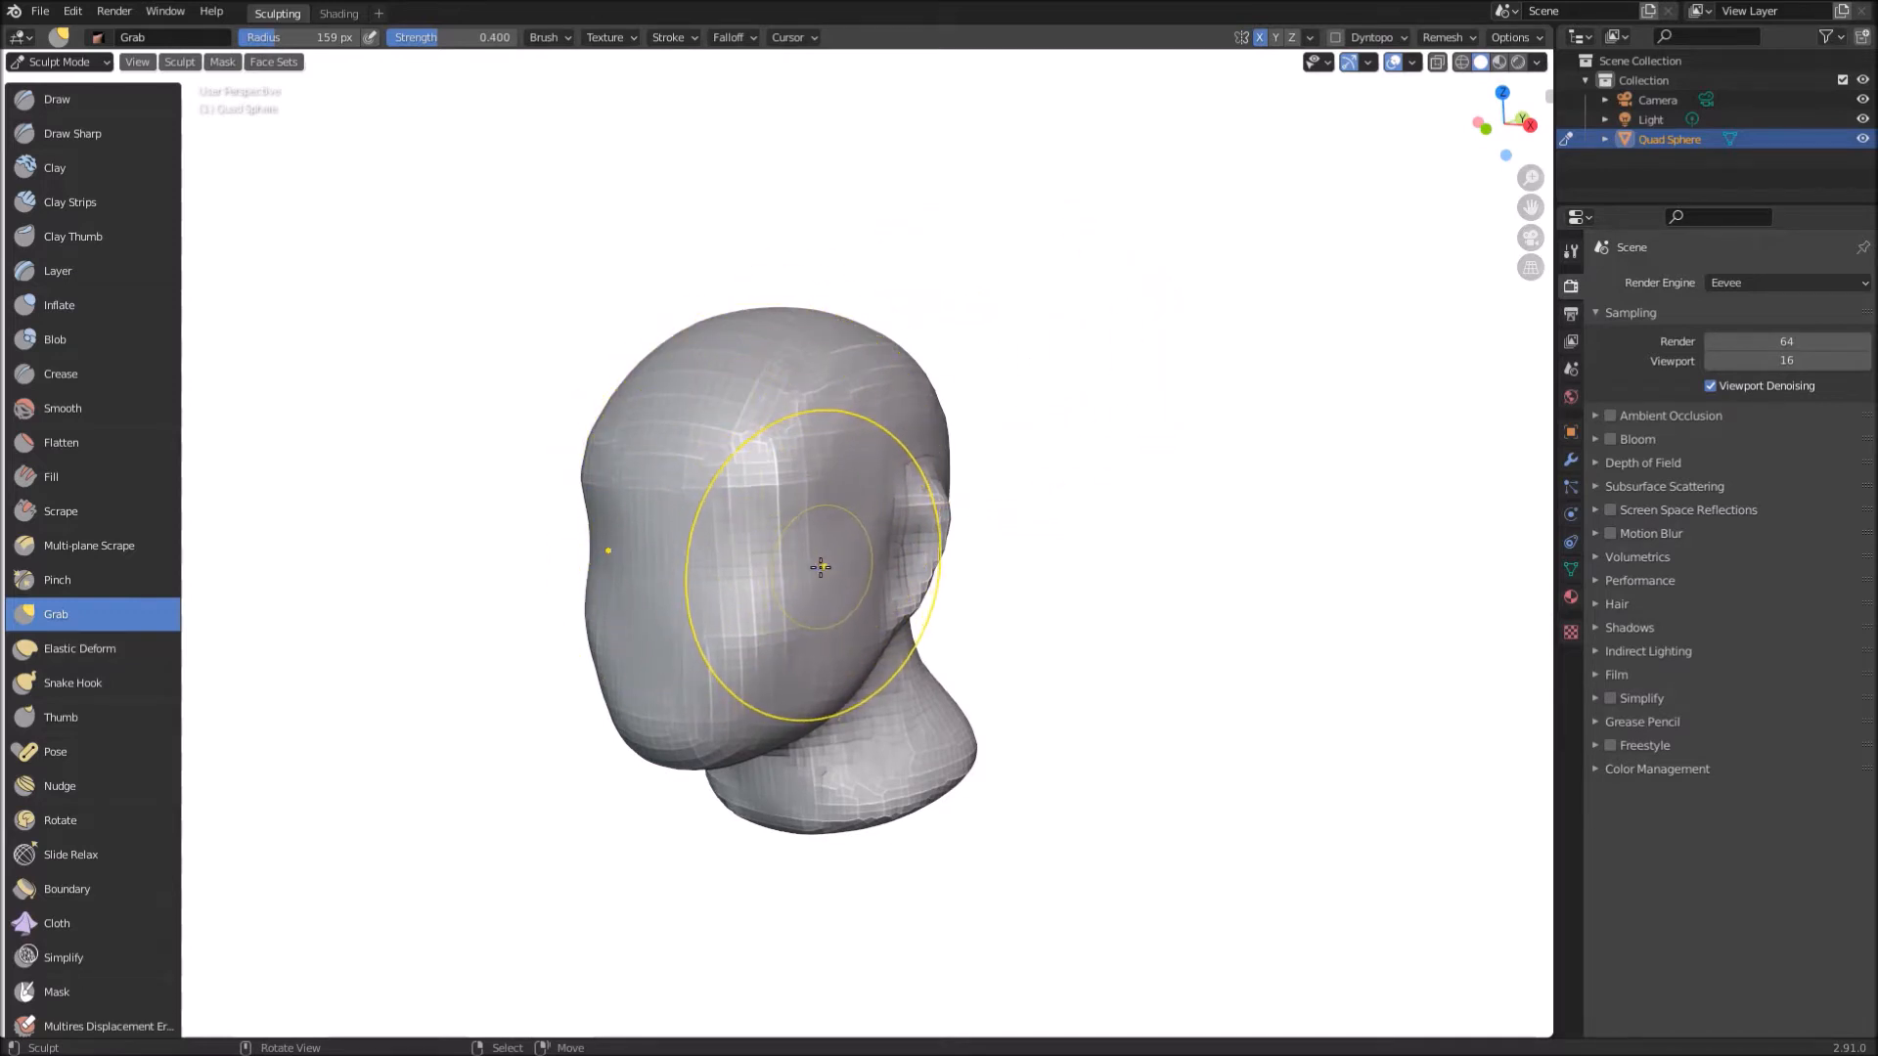
Step: Switch to the Clay Strips brush with a radius of 50 px and a strength of 1.000
left_click(110, 201)
left_click(303, 37)
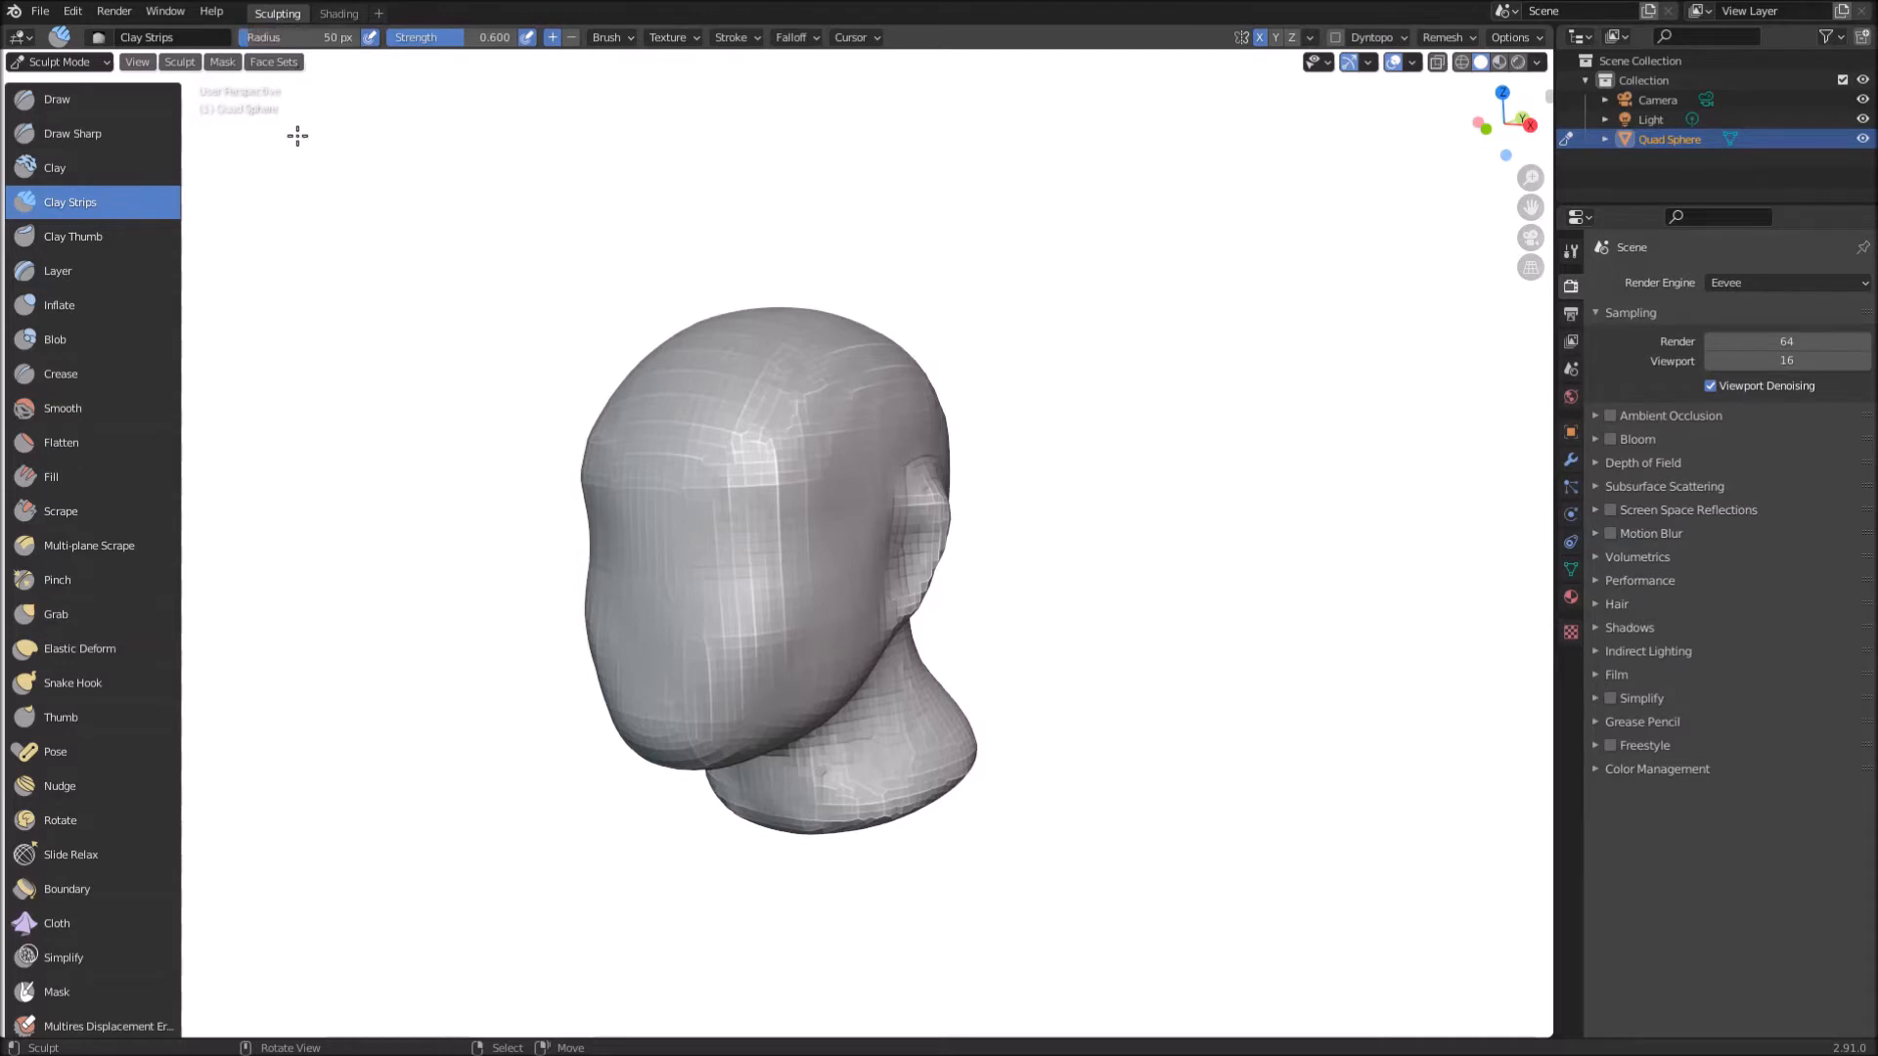
left_click_drag(461, 37, 514, 38)
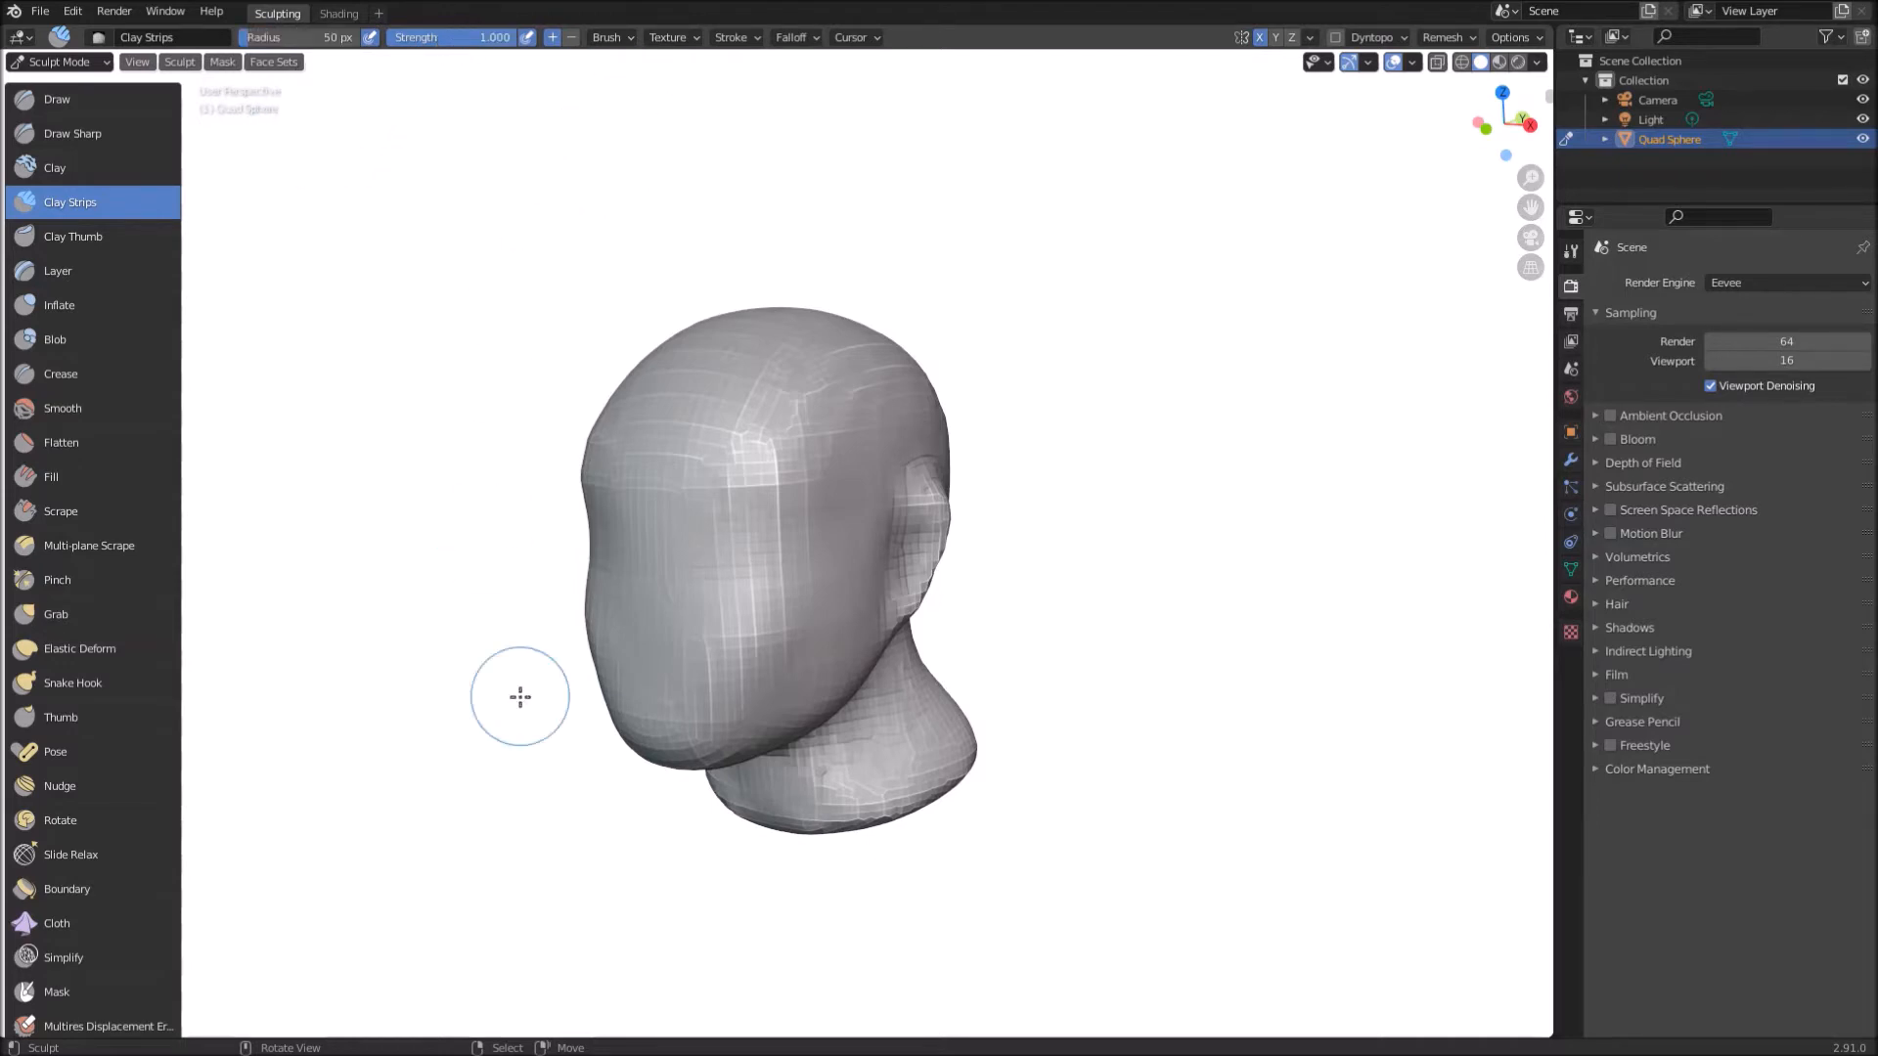
Step: Build up a protruding nose from the brow down to the rounded tip with Clay Strips
mouse_move(649, 518)
left_mouse_down()
mouse_move(641, 597)
mouse_move(658, 497)
mouse_move(643, 560)
left_mouse_up()
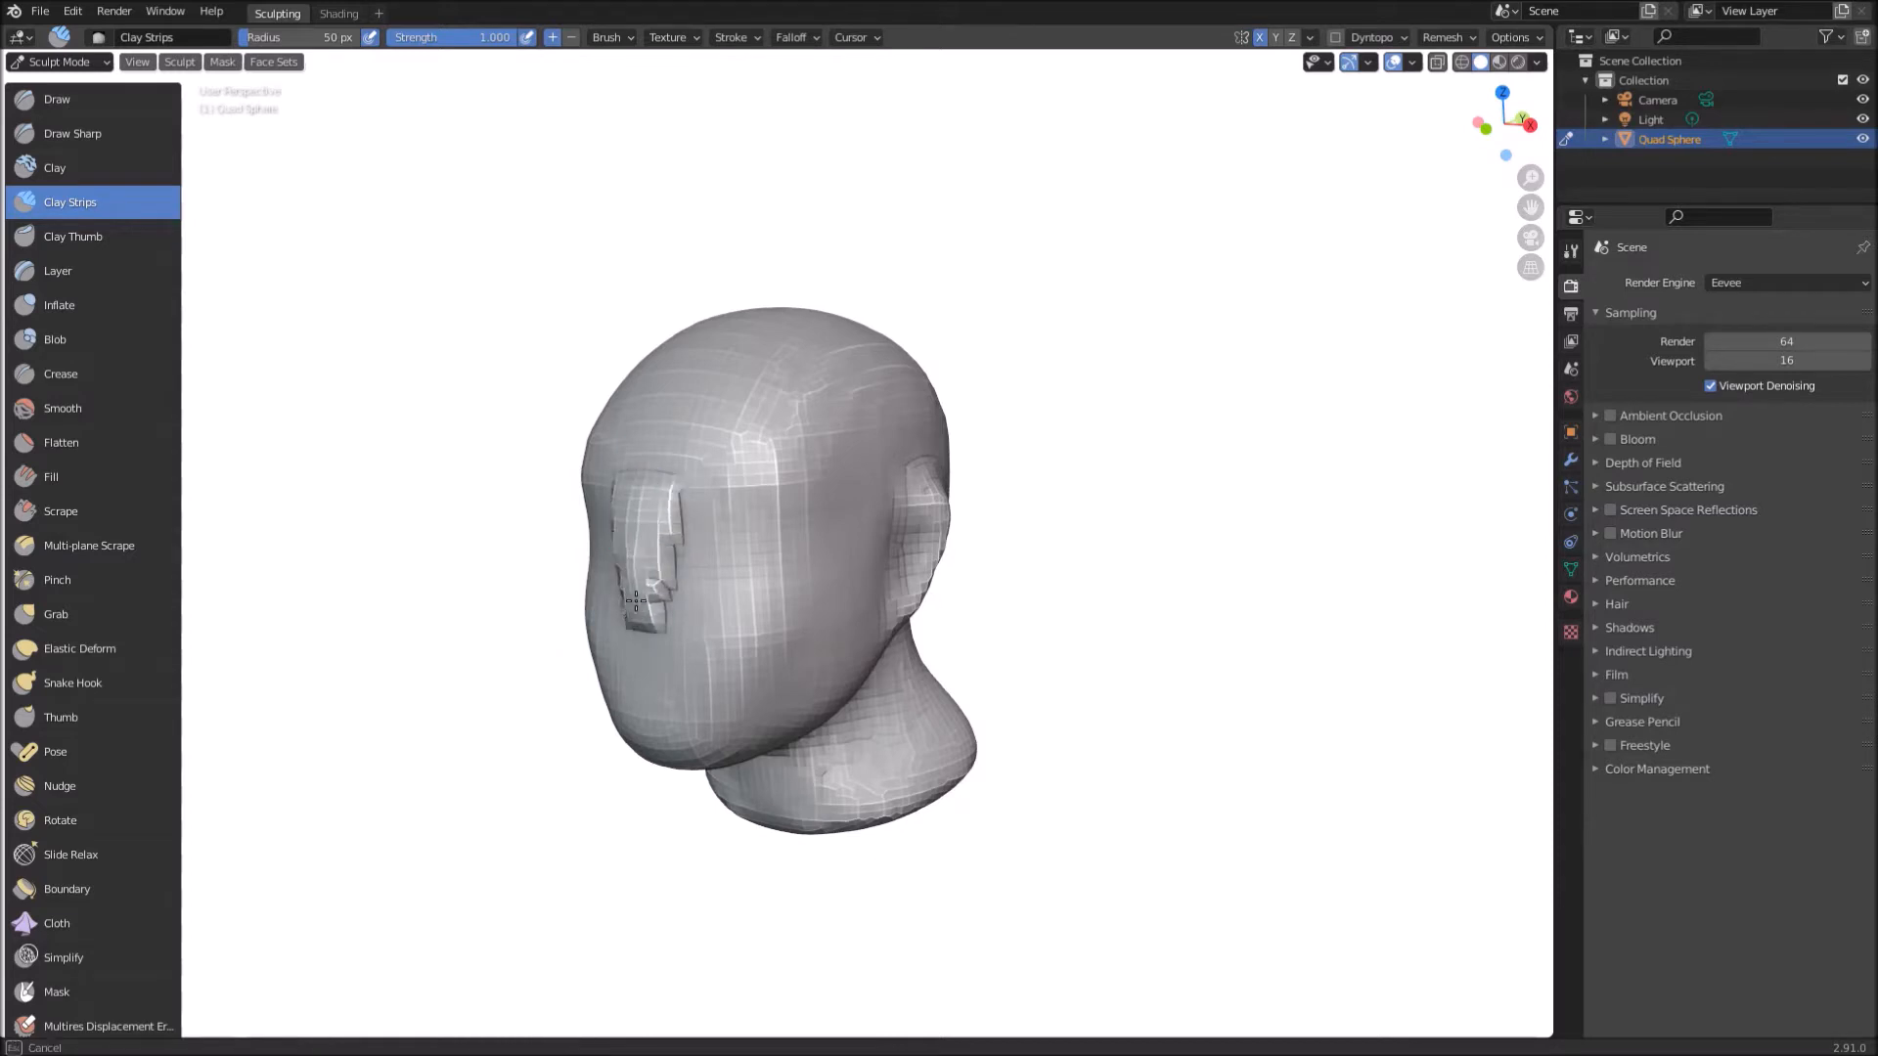
left_click_drag(631, 588, 648, 529)
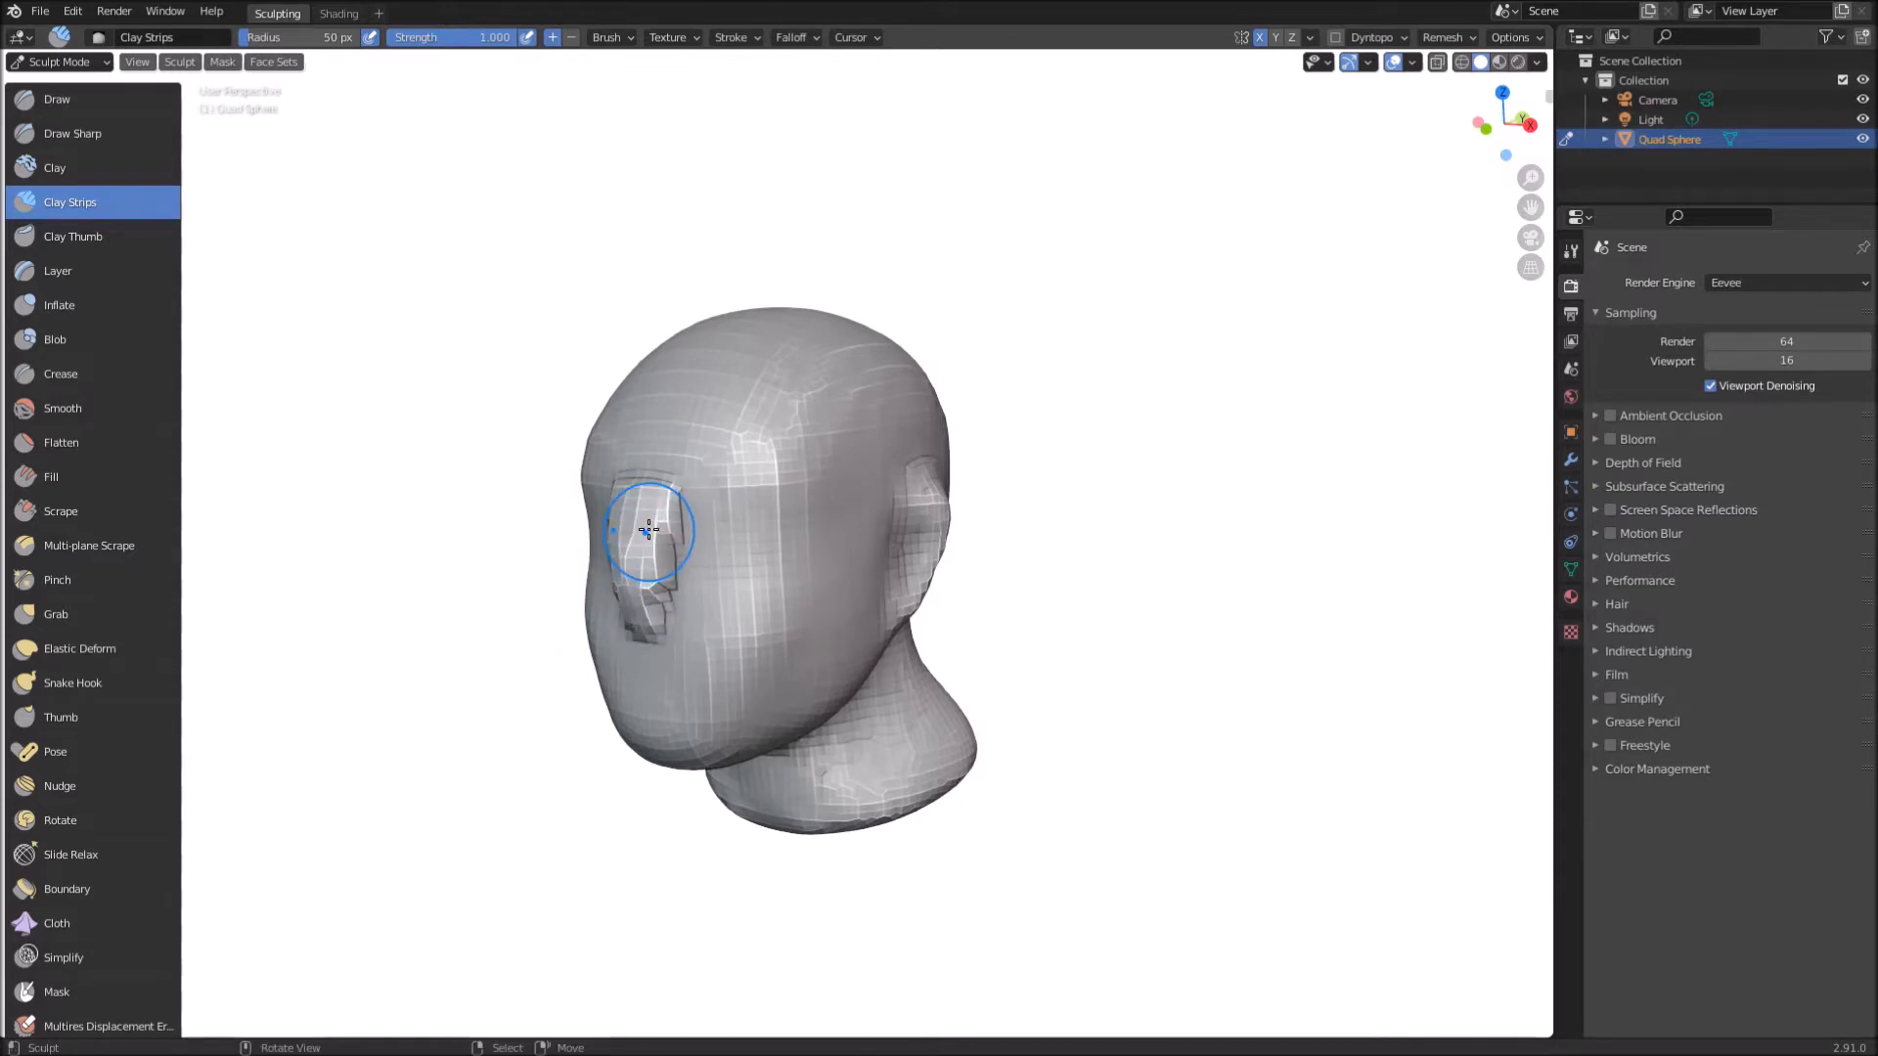
left_click_drag(632, 553, 634, 551)
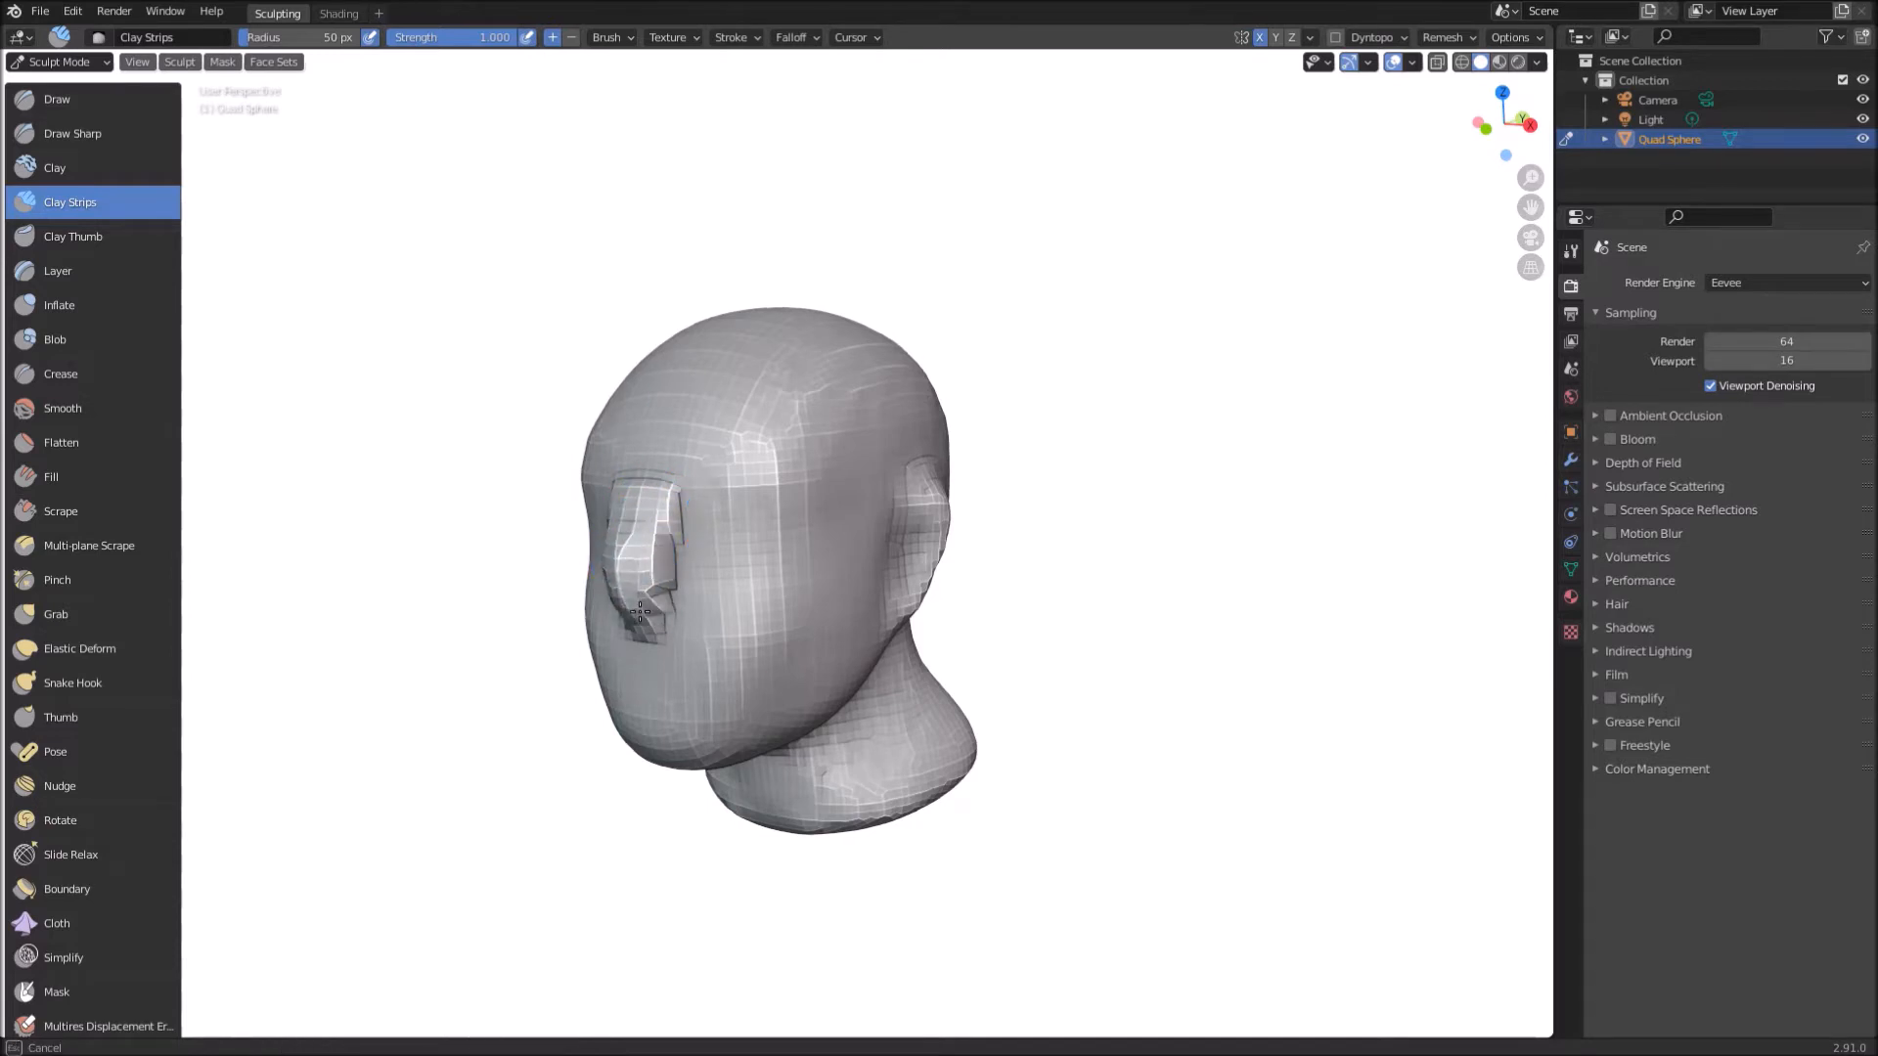
left_click_drag(629, 602, 636, 519)
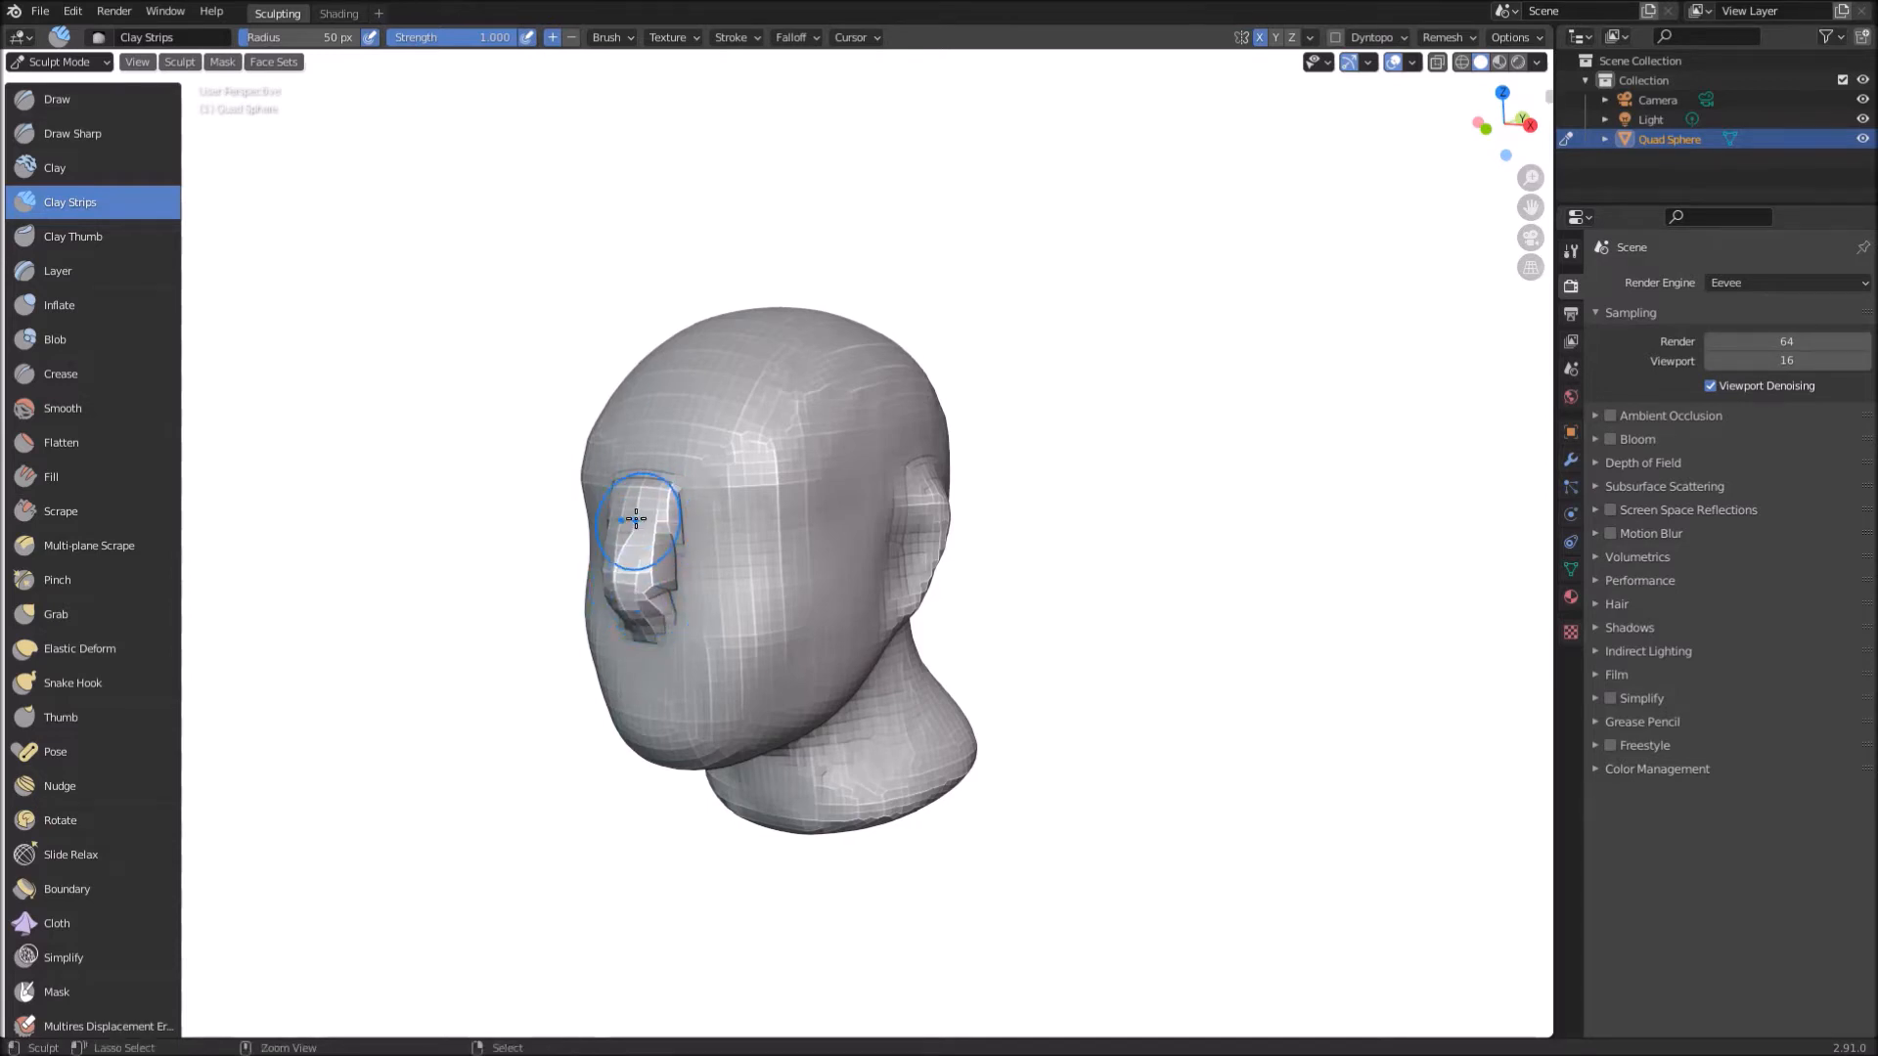
key("ctrl+z")
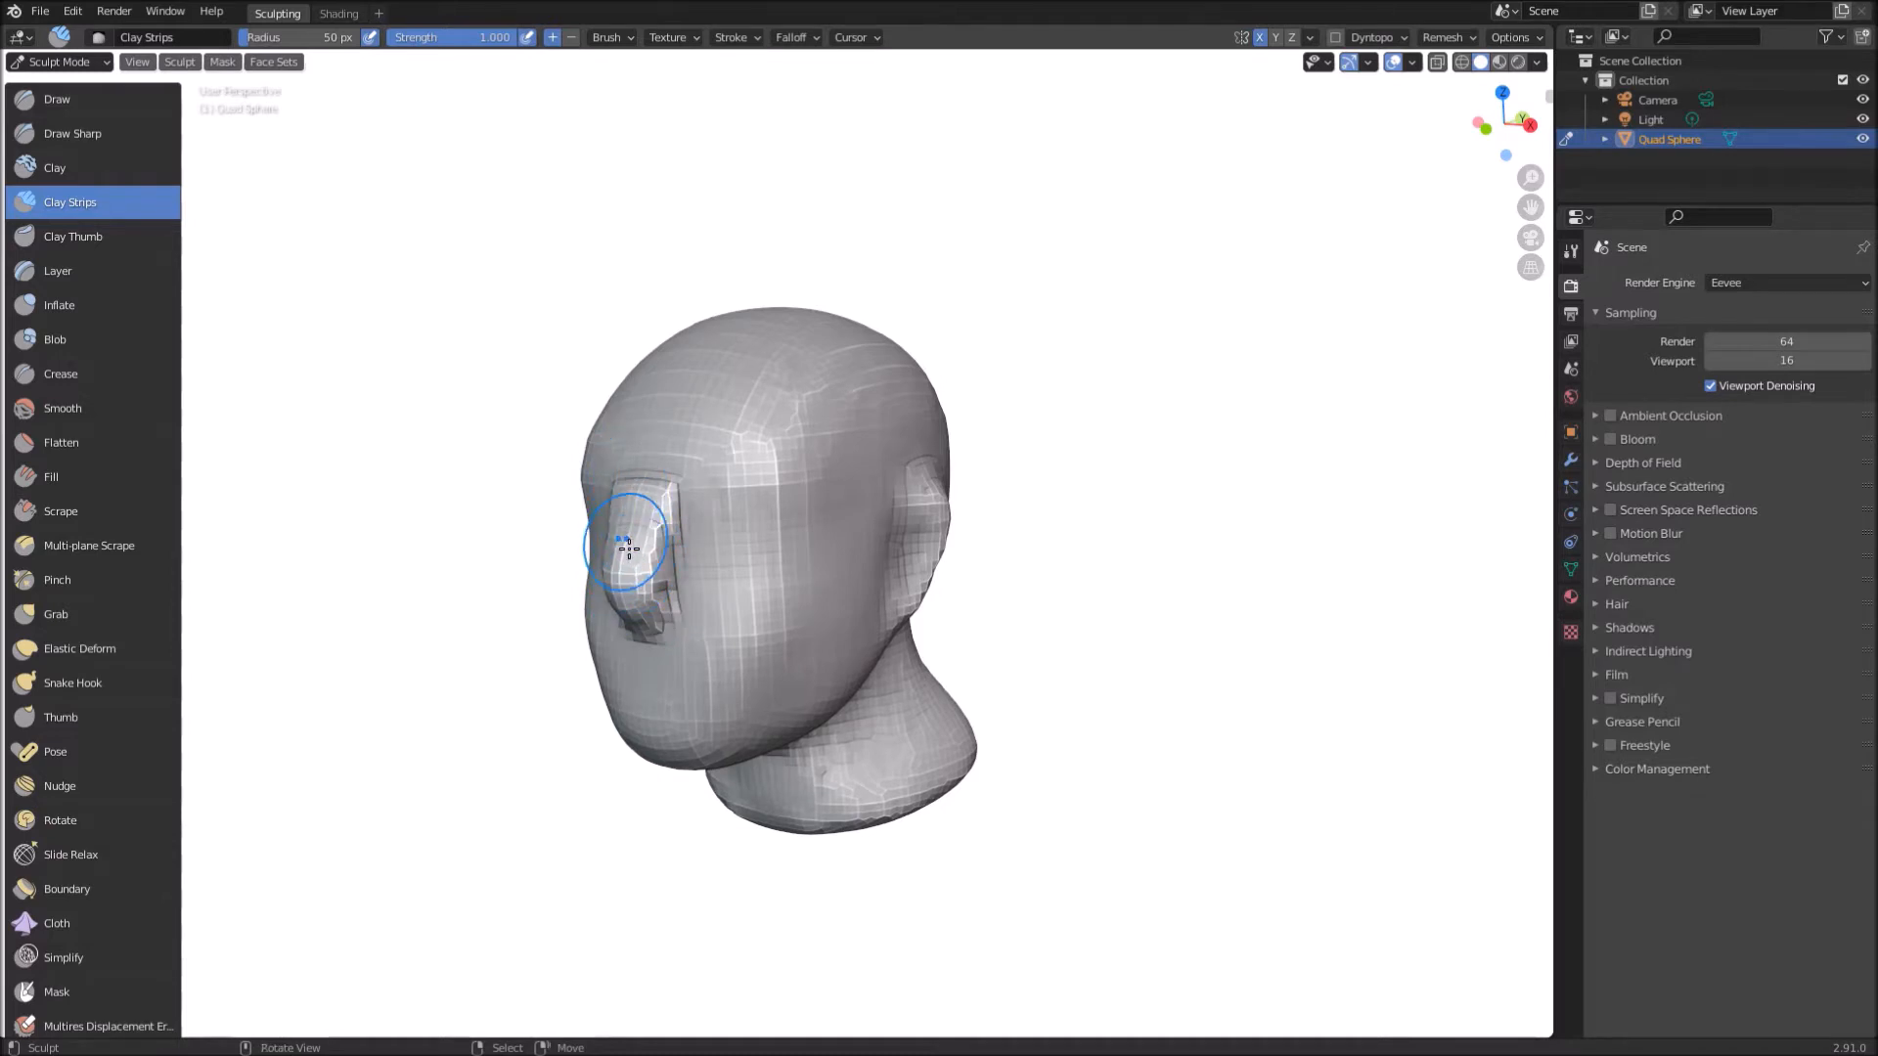
left_click_drag(642, 528, 625, 598)
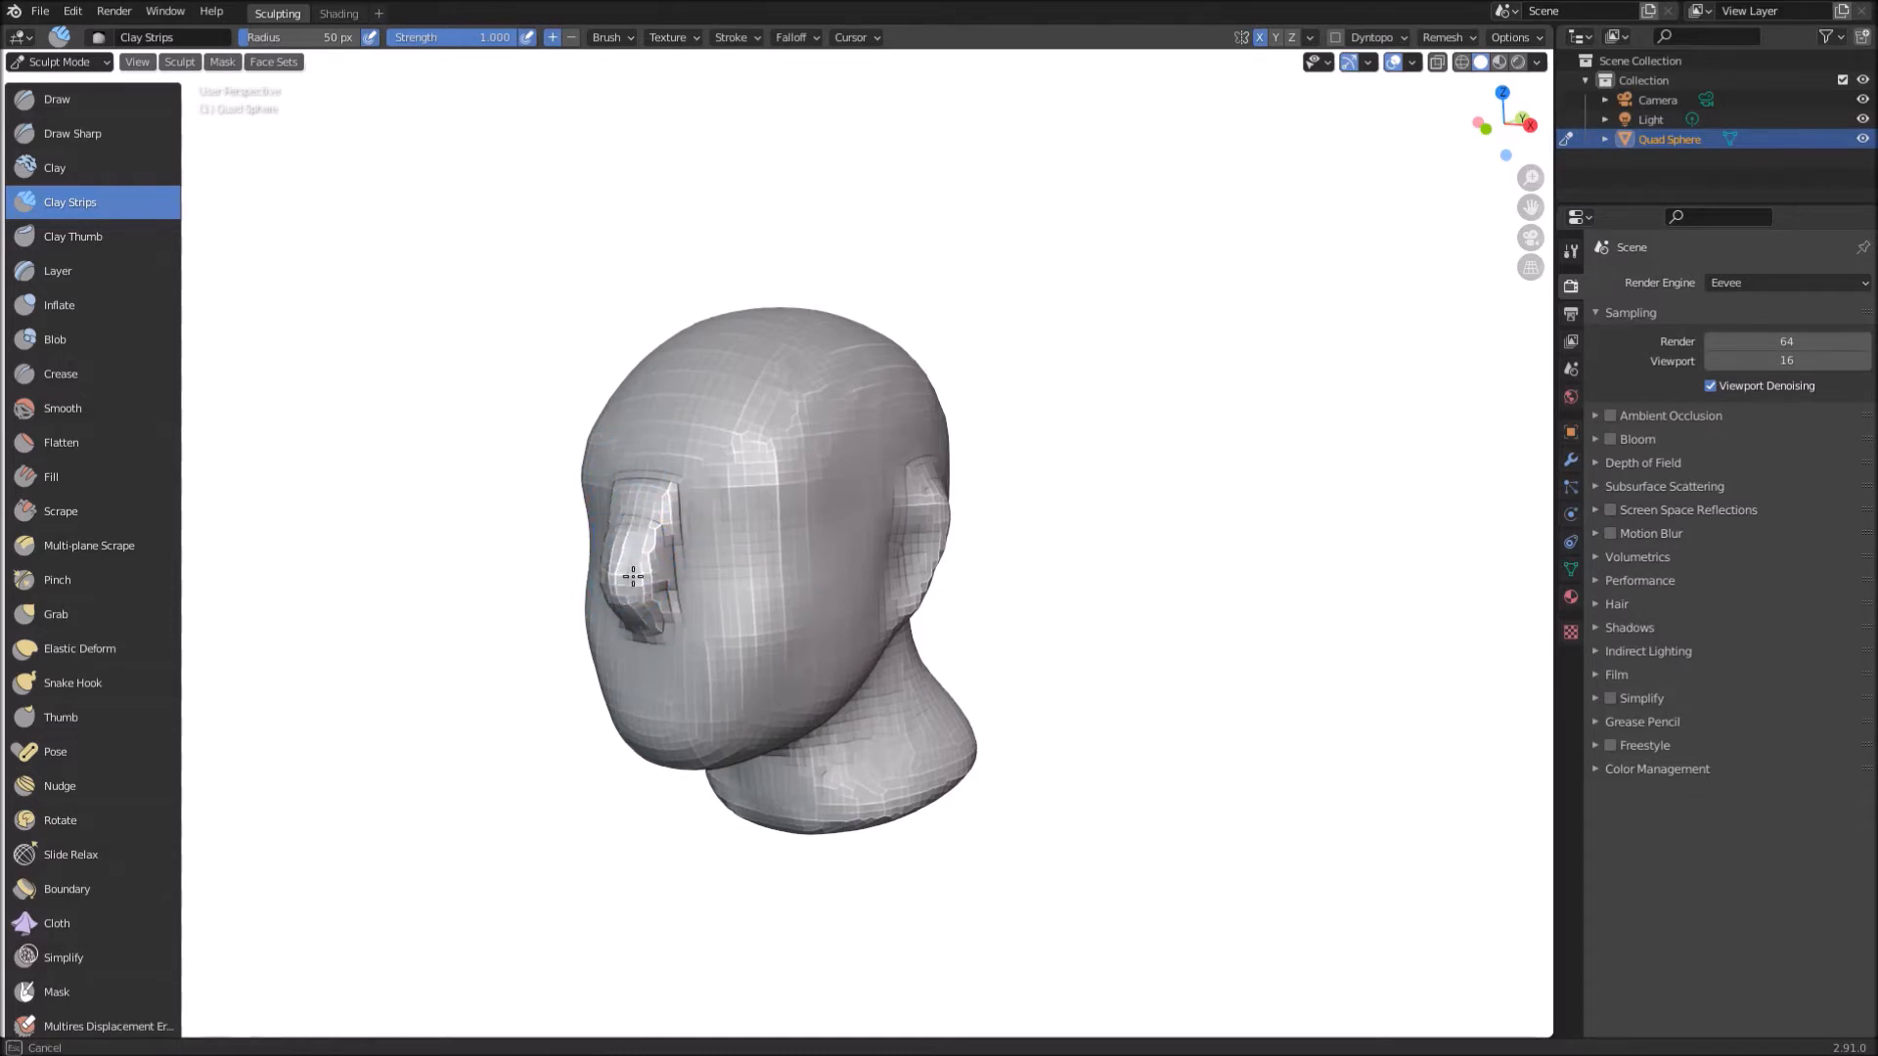
mouse_move(625, 602)
left_mouse_down()
mouse_move(631, 545)
mouse_move(618, 621)
mouse_move(625, 591)
left_mouse_up()
left_click_drag(644, 504, 629, 495)
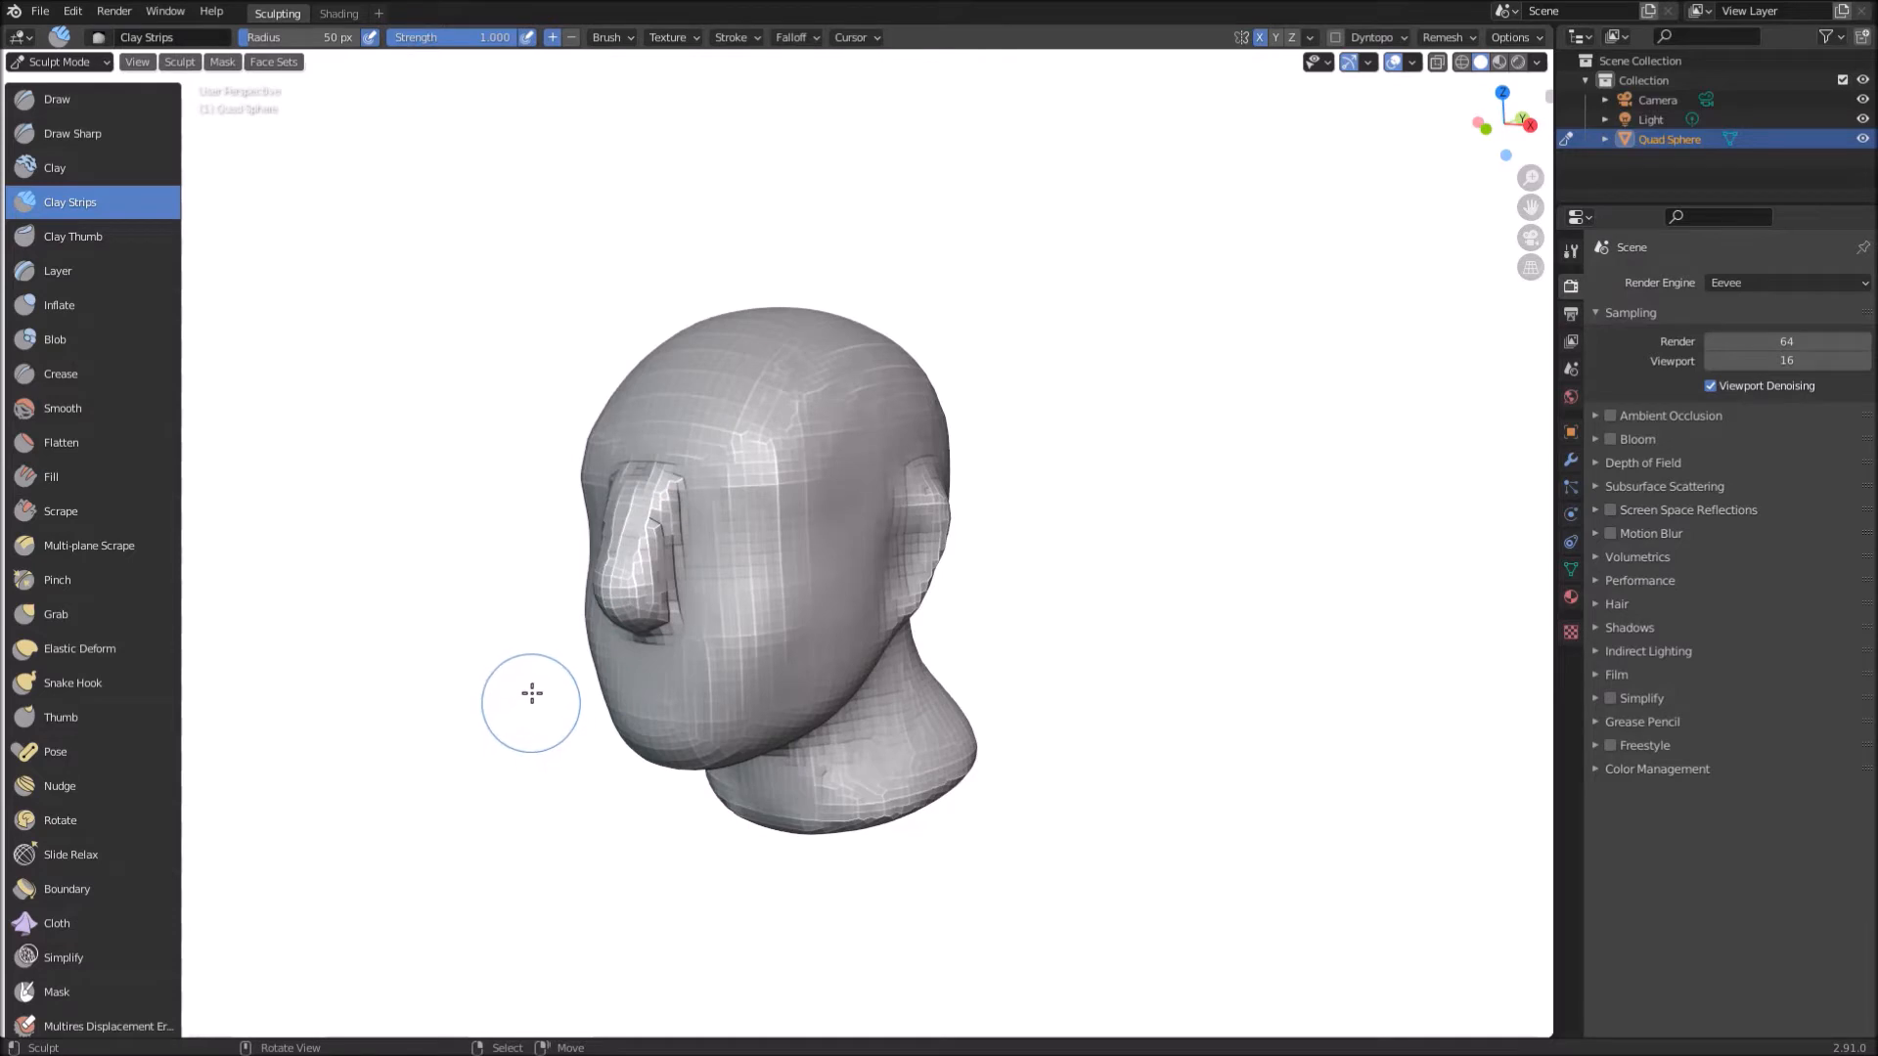
Step: Add the brow ridges above the eyes and the cheekbones beneath the sockets with Clay Strips, extending them outward toward the temples
mouse_move(640, 526)
left_mouse_down()
mouse_move(634, 481)
mouse_move(743, 445)
mouse_move(647, 468)
mouse_move(733, 452)
mouse_move(709, 460)
mouse_move(714, 489)
left_mouse_up()
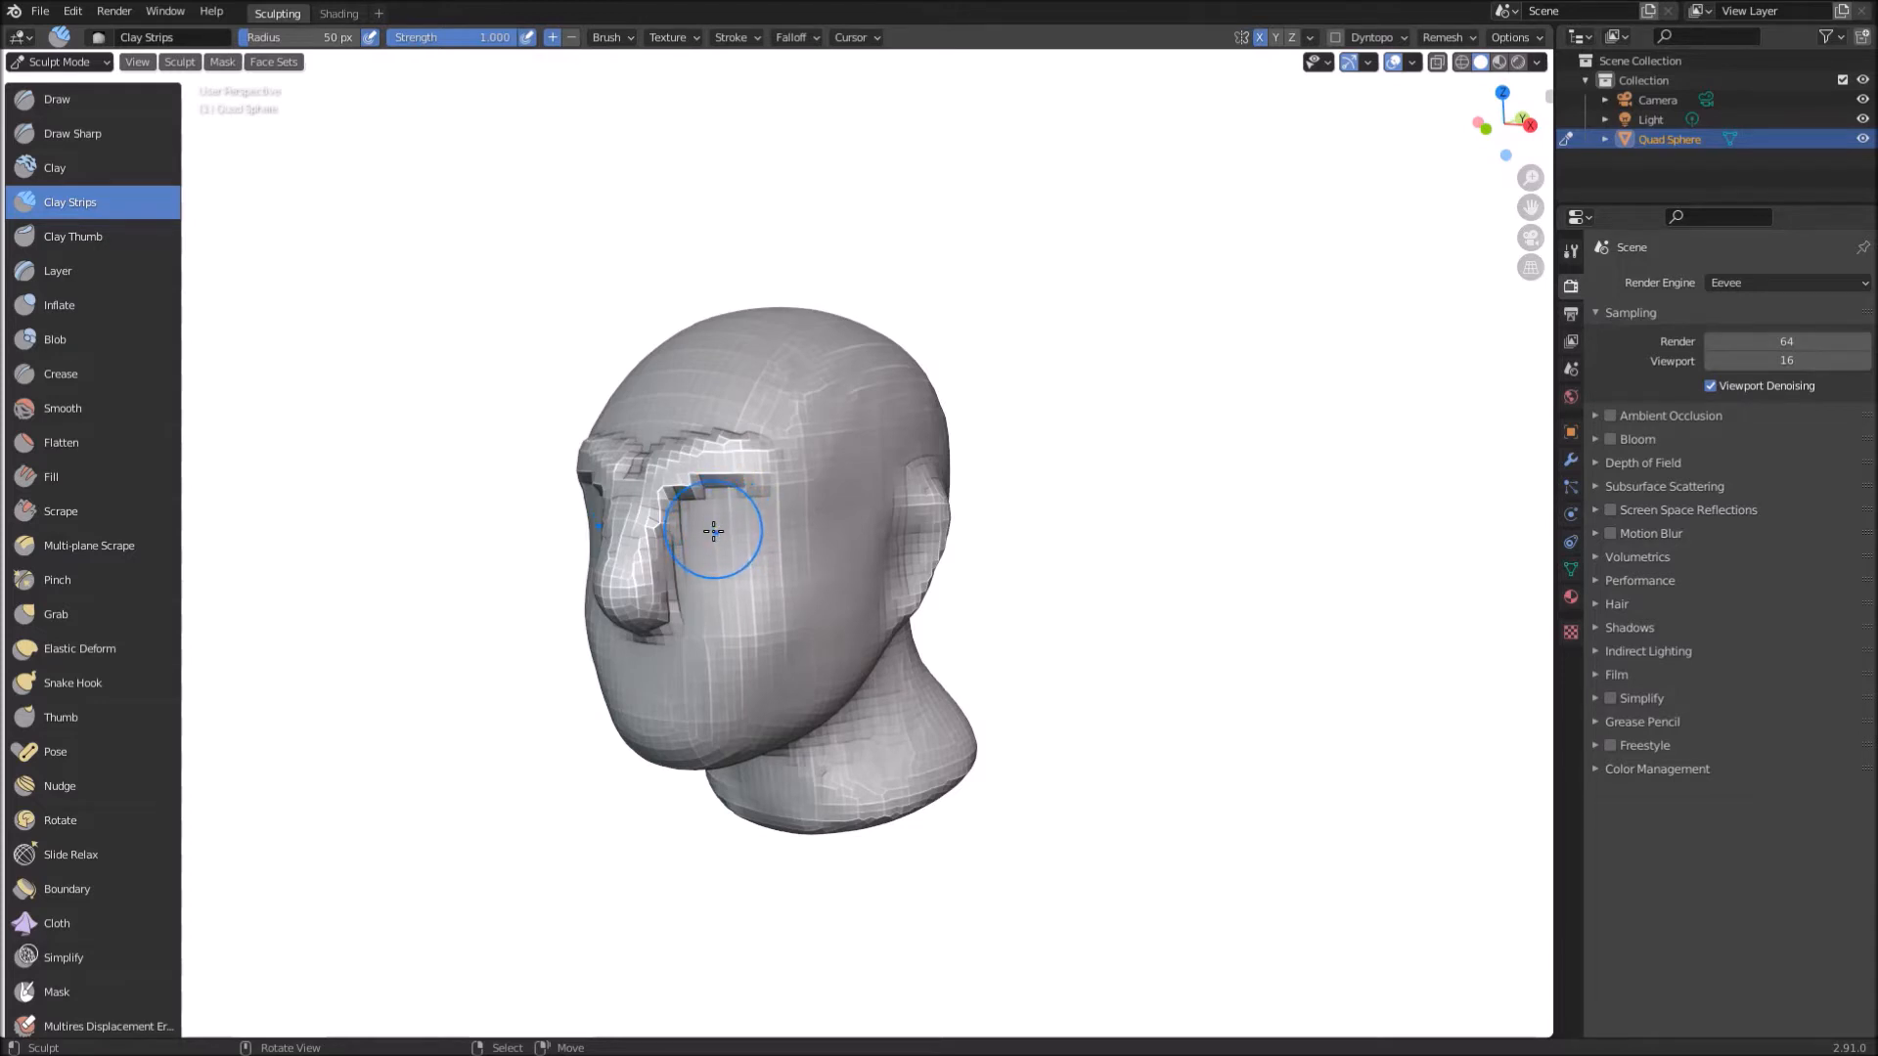
left_click_drag(697, 532, 706, 528)
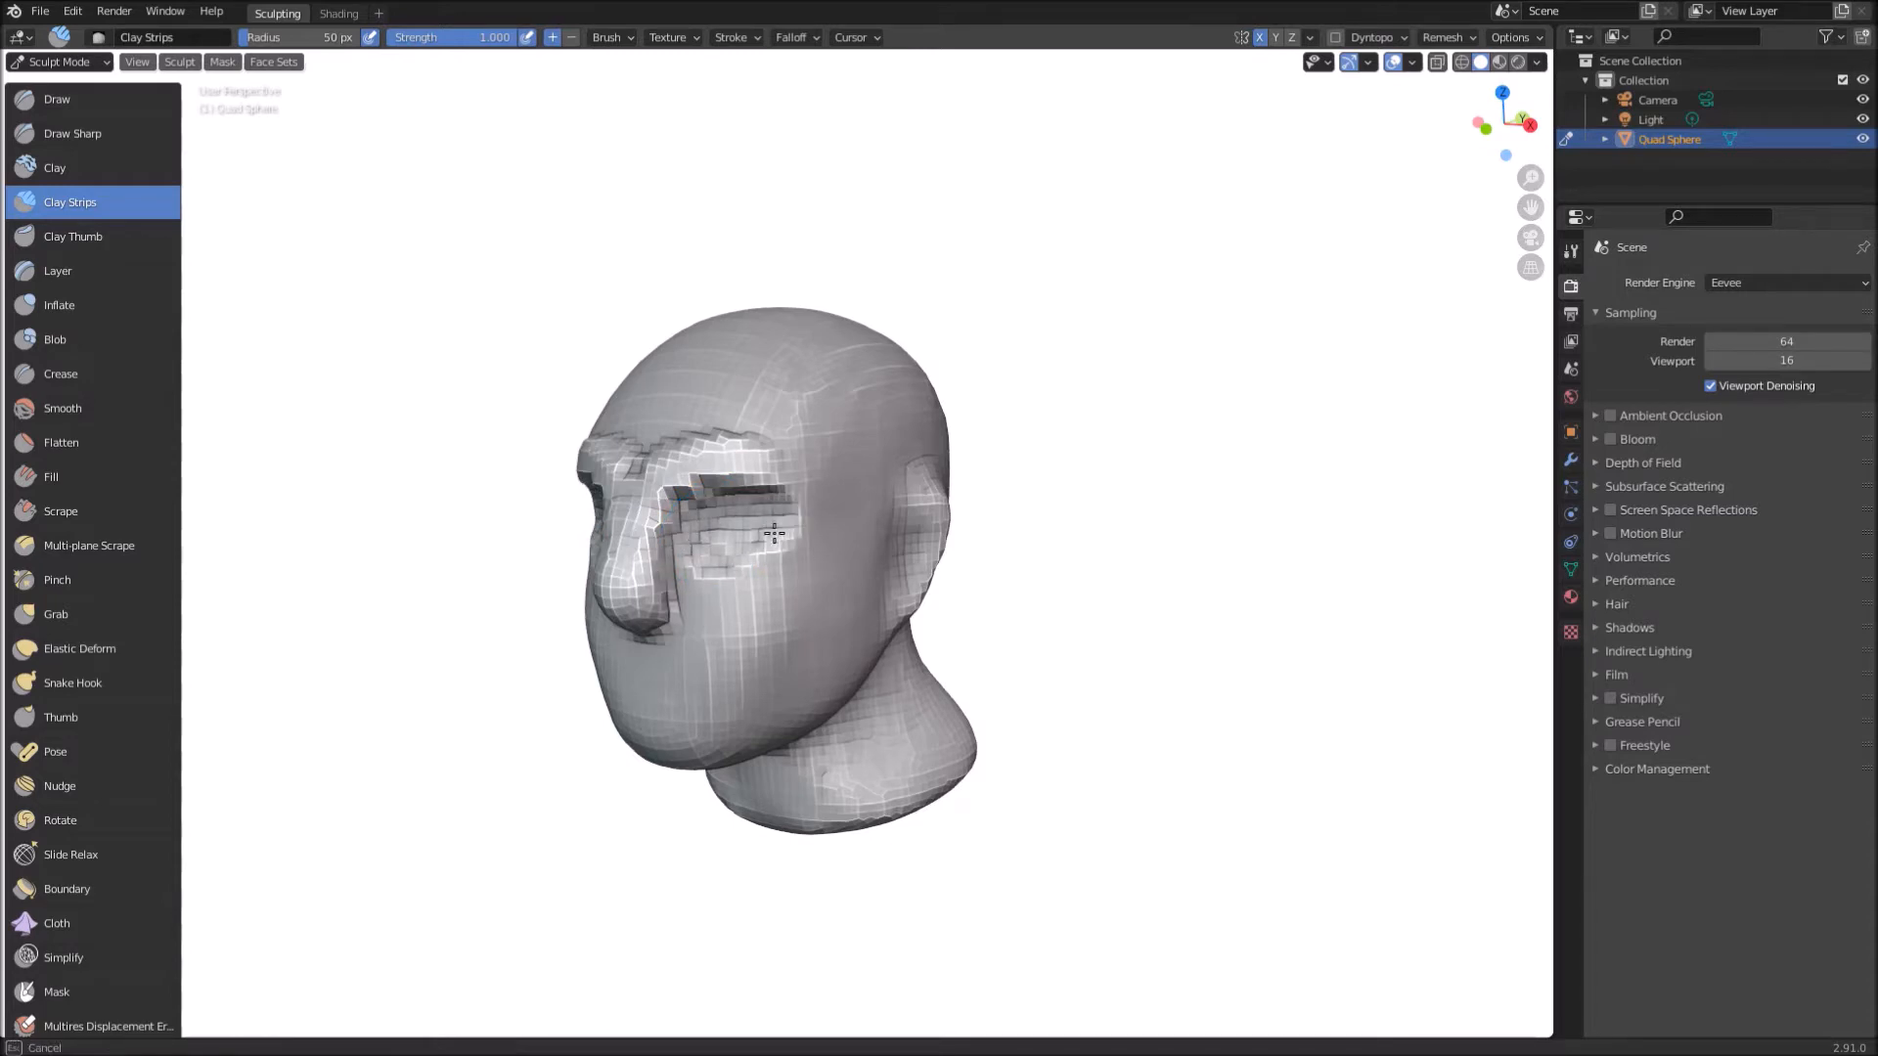
left_click_drag(702, 528, 703, 529)
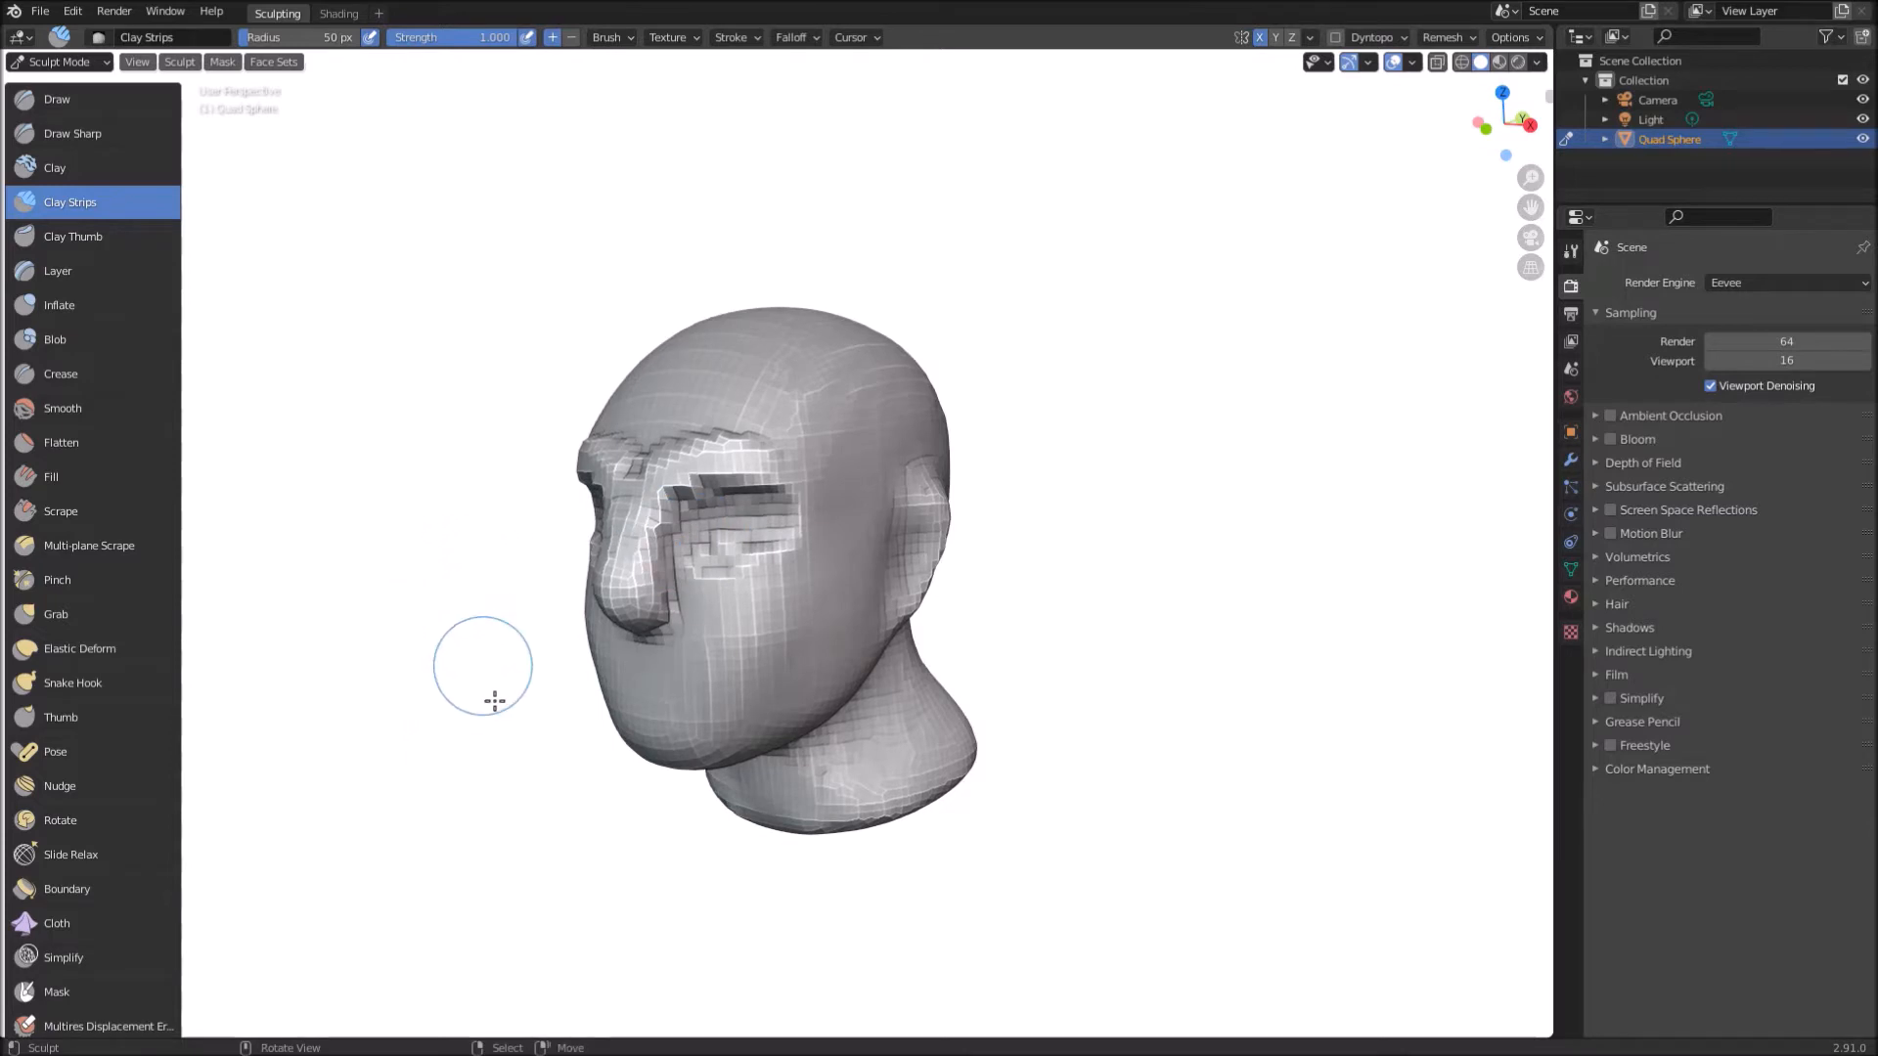
mouse_move(490, 692)
middle_mouse_down()
mouse_move(666, 665)
mouse_move(1043, 532)
mouse_move(854, 189)
mouse_move(622, 469)
mouse_move(511, 679)
mouse_move(503, 461)
middle_mouse_up()
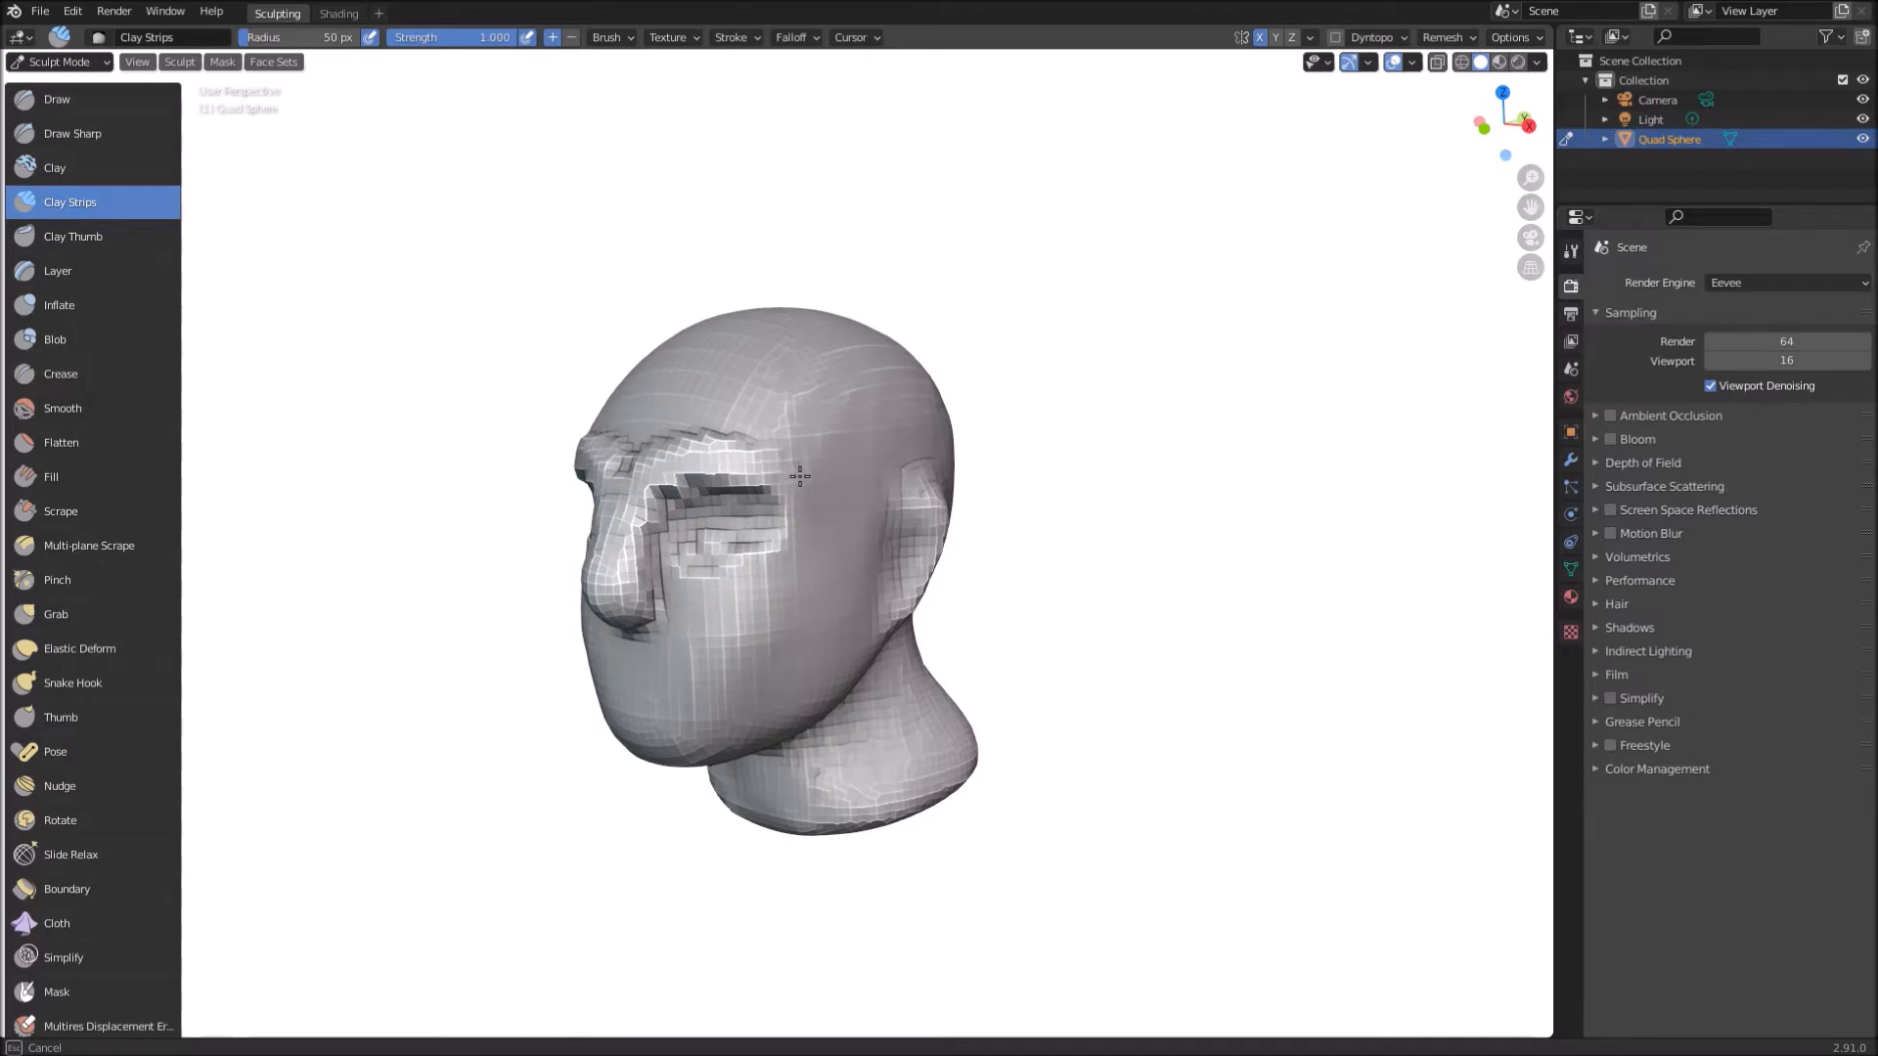
middle_click_drag(790, 478, 795, 523)
left_click_drag(787, 514, 791, 518)
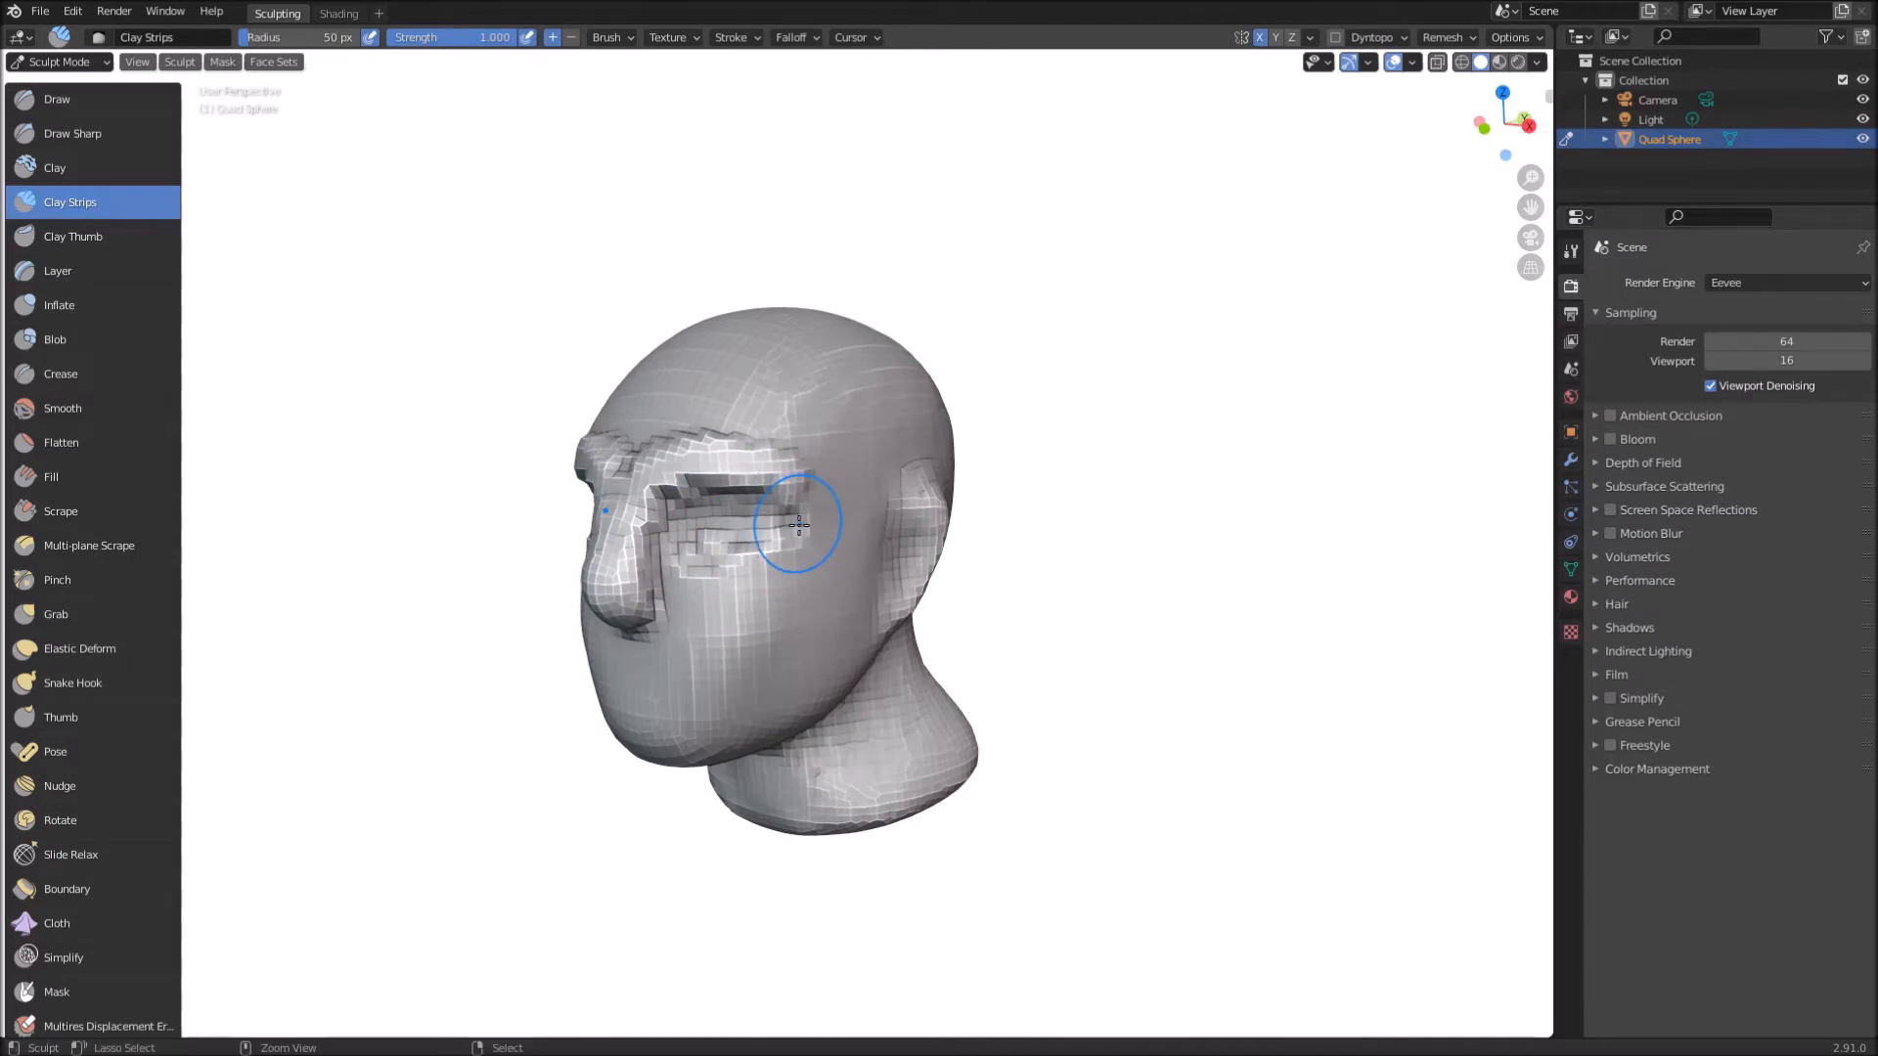
left_click_drag(751, 587, 718, 587)
Step: Fill out the area under the eyes and add nostril wings beside the nose tip with Clay Strips, checking the nose from below
mouse_move(407, 537)
middle_mouse_down()
mouse_move(631, 614)
mouse_move(470, 547)
mouse_move(578, 528)
mouse_move(769, 540)
middle_mouse_up()
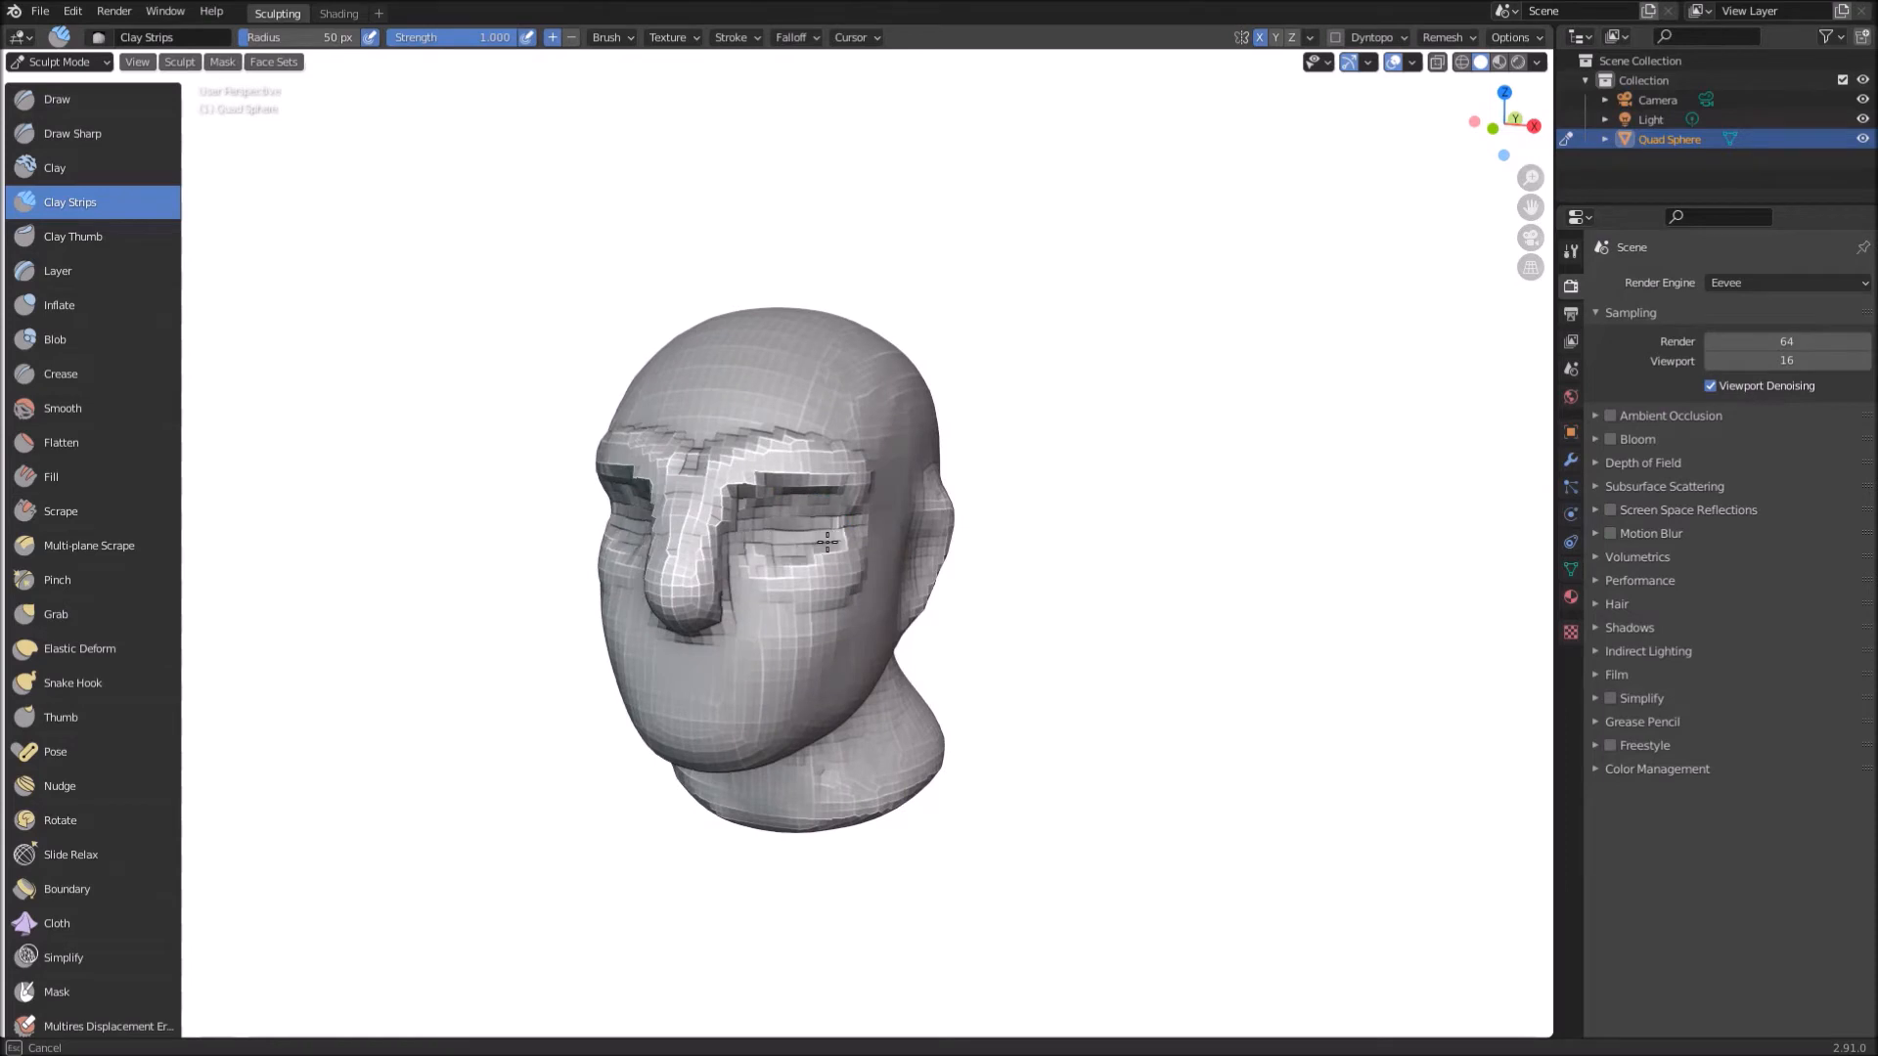
middle_click_drag(751, 540, 751, 540)
mouse_move(385, 607)
middle_mouse_down()
mouse_move(415, 629)
mouse_move(616, 620)
mouse_move(363, 560)
mouse_move(273, 612)
mouse_move(558, 700)
middle_mouse_up()
left_click_drag(708, 603, 675, 547)
middle_click_drag(587, 754, 768, 447)
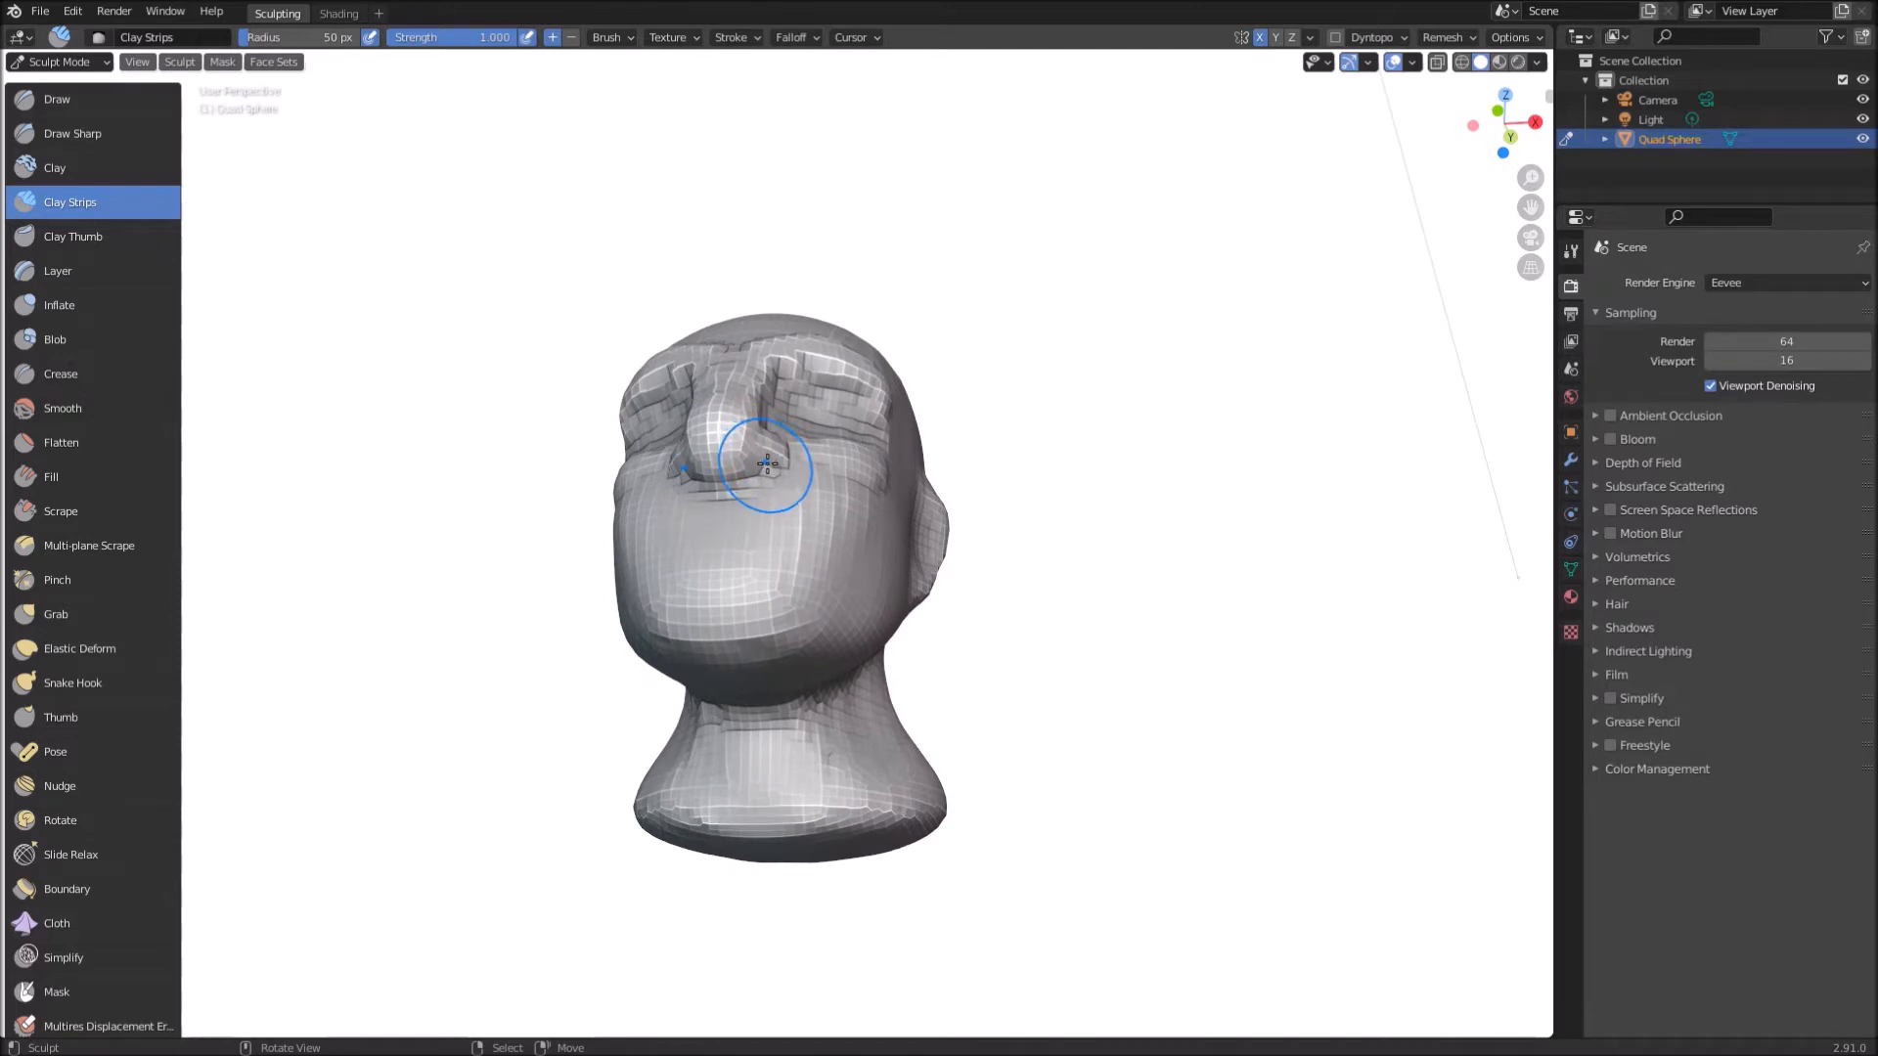
middle_click_drag(947, 248, 855, 402)
middle_click_drag(1035, 868, 1068, 859)
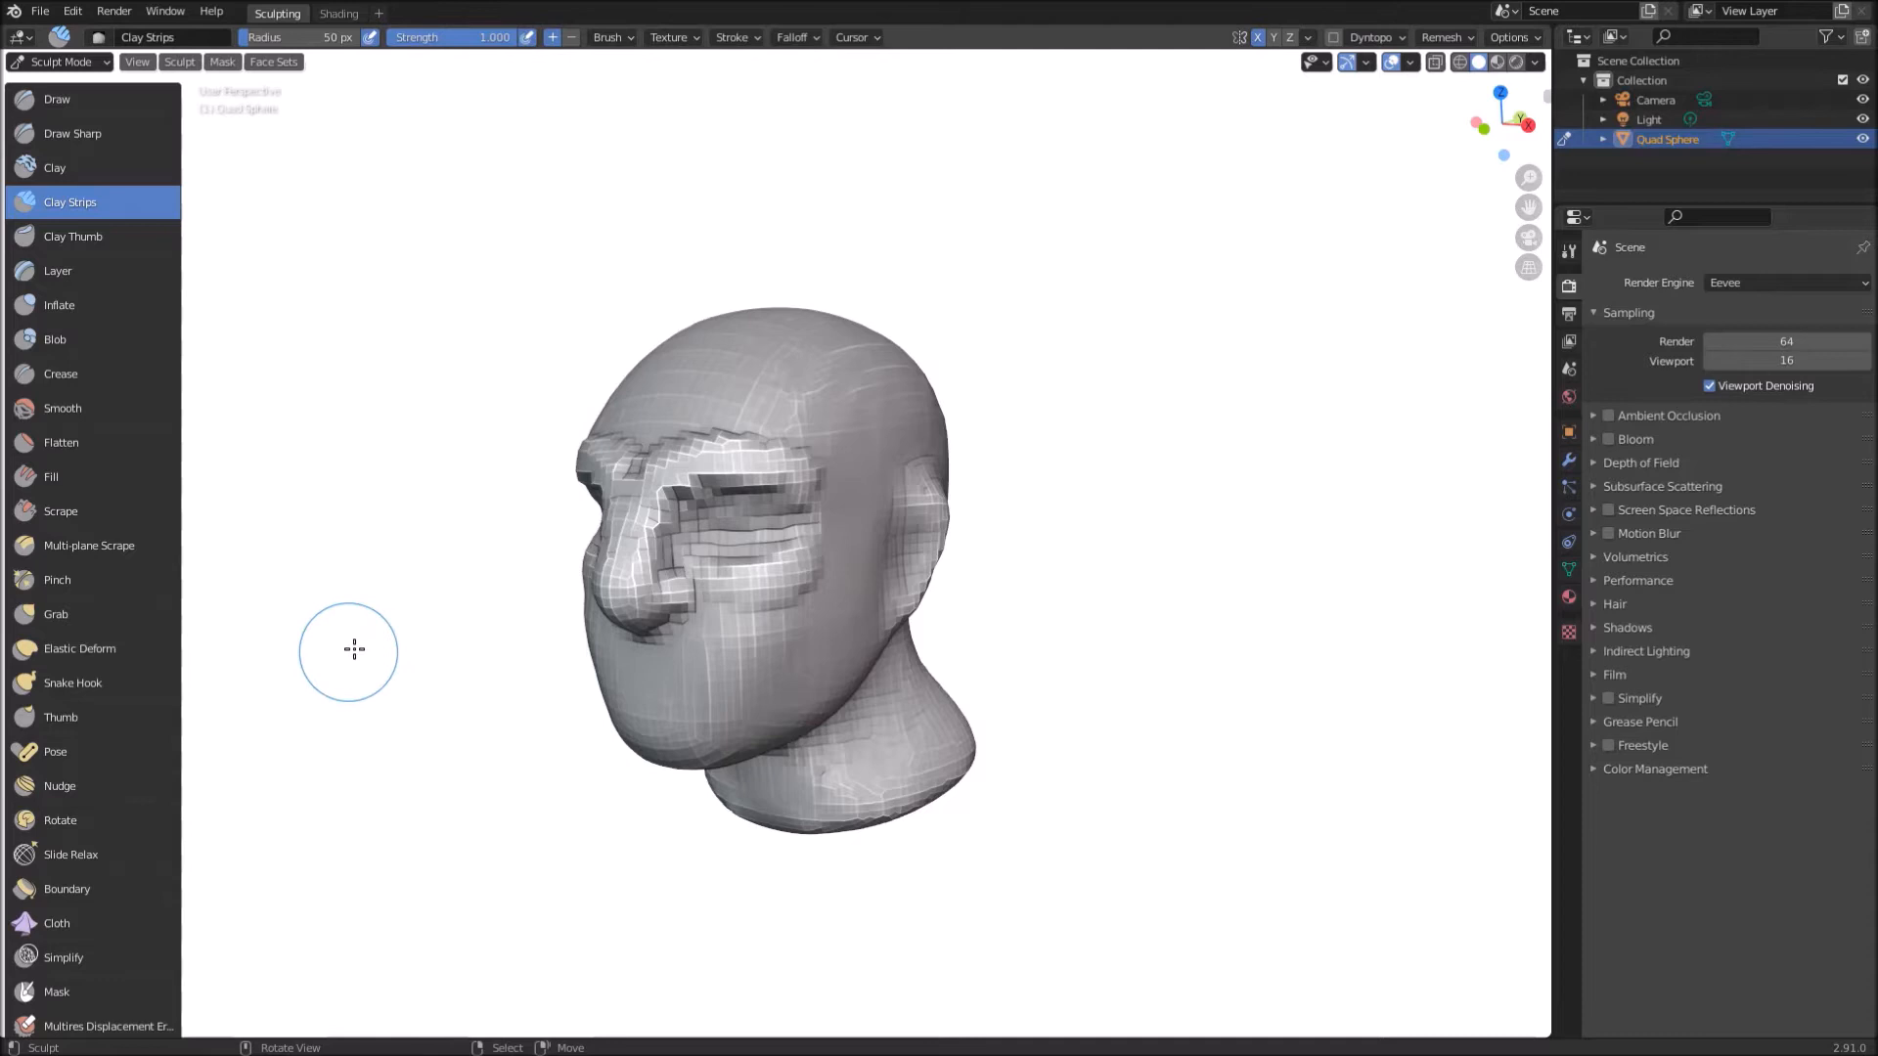
Step: Soften the brow ridge and the eye socket area with the Smooth brush at a radius of 50 px and a strength of 0.700
mouse_move(650, 419)
left_mouse_down()
mouse_move(788, 431)
mouse_move(700, 437)
mouse_move(738, 431)
mouse_move(710, 430)
mouse_move(769, 464)
mouse_move(782, 435)
mouse_move(791, 453)
left_mouse_up()
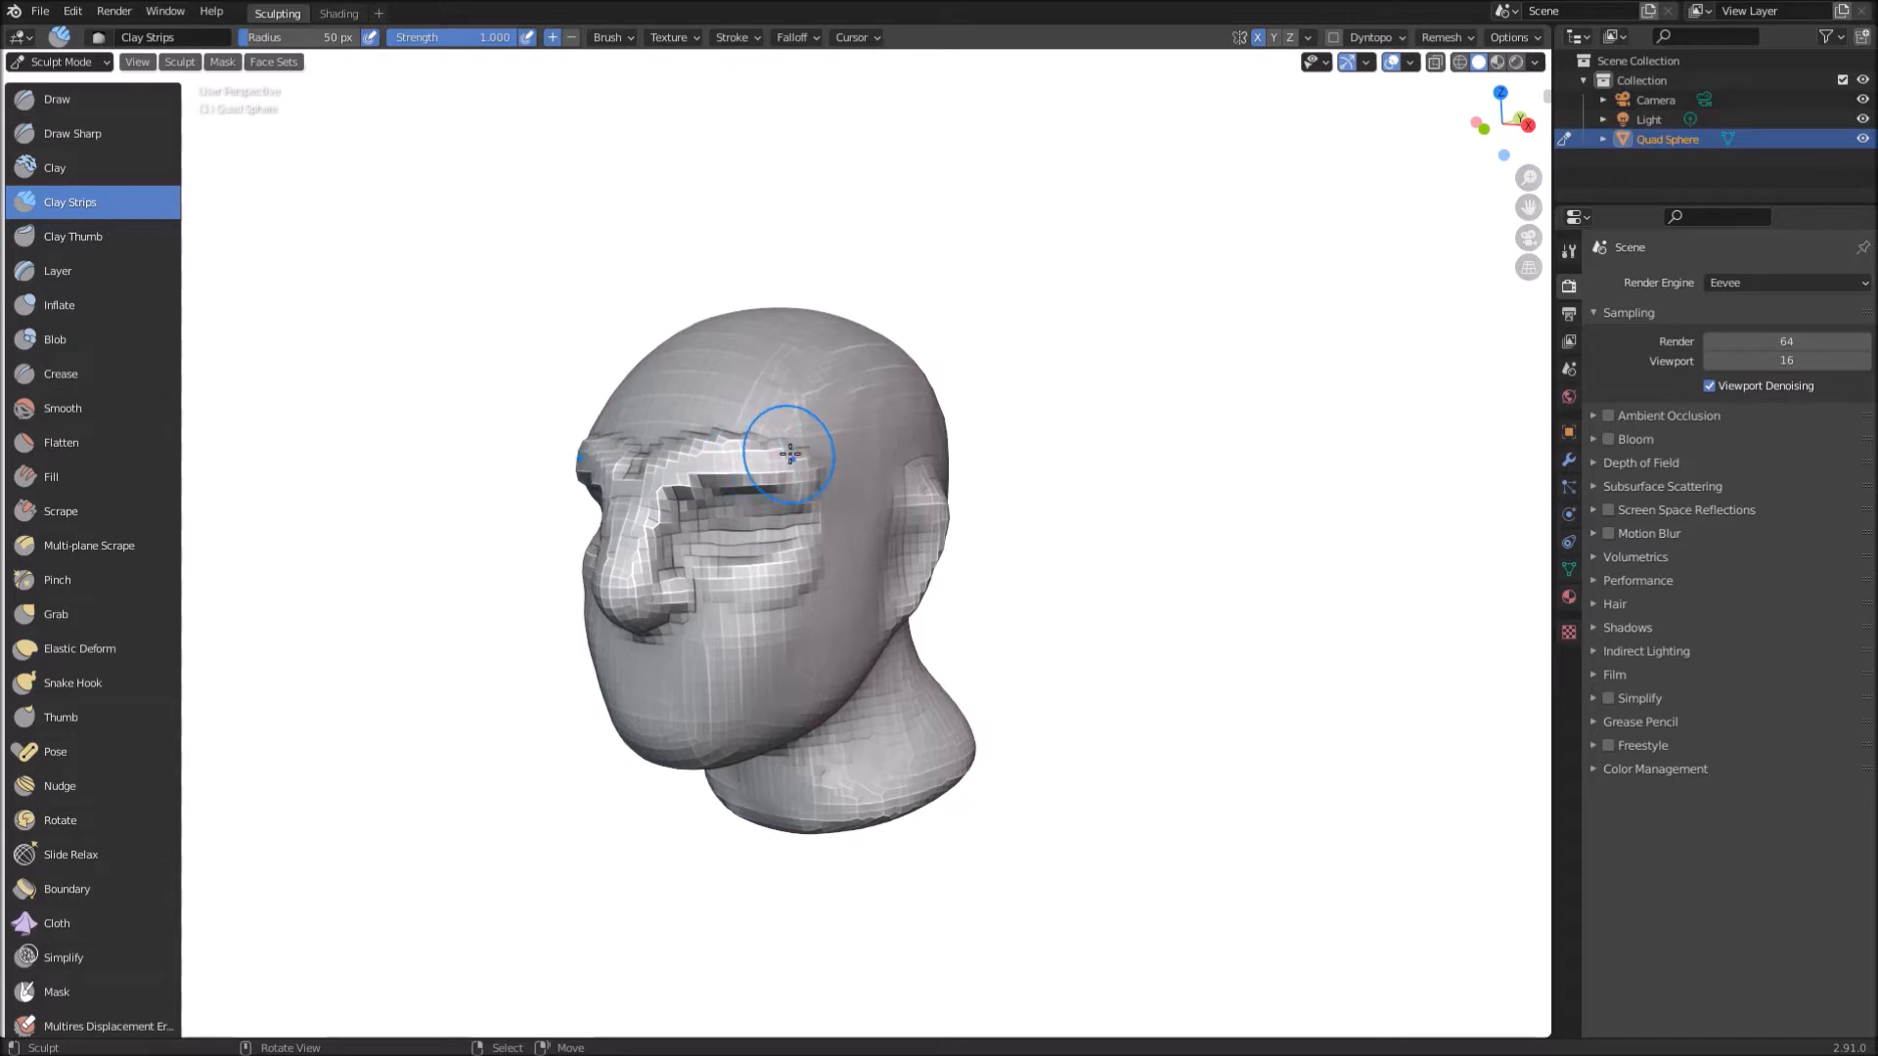
left_click(110, 405)
left_click_drag(587, 448, 800, 444)
mouse_move(673, 511)
left_mouse_down()
mouse_move(802, 483)
mouse_move(704, 557)
left_mouse_up()
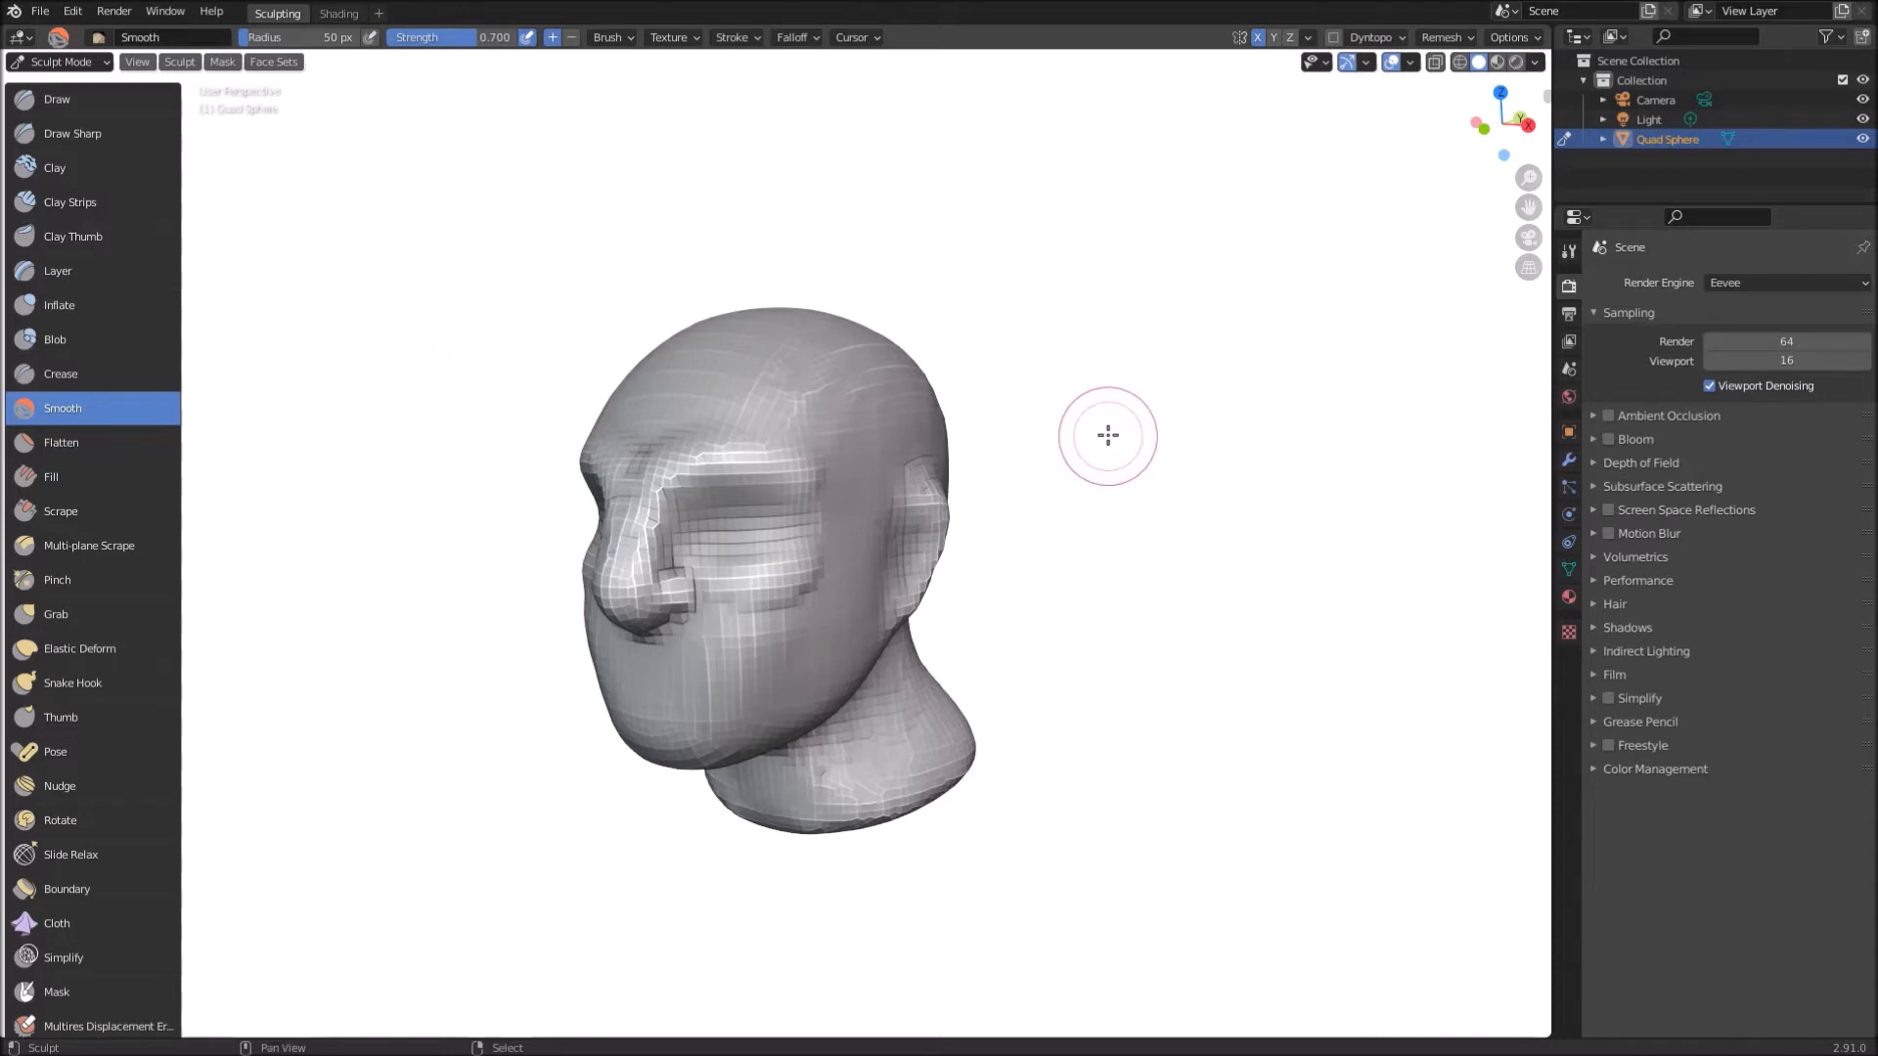
Step: Lower the voxel size to about 0.024 and remesh the head to a denser mesh
key("r")
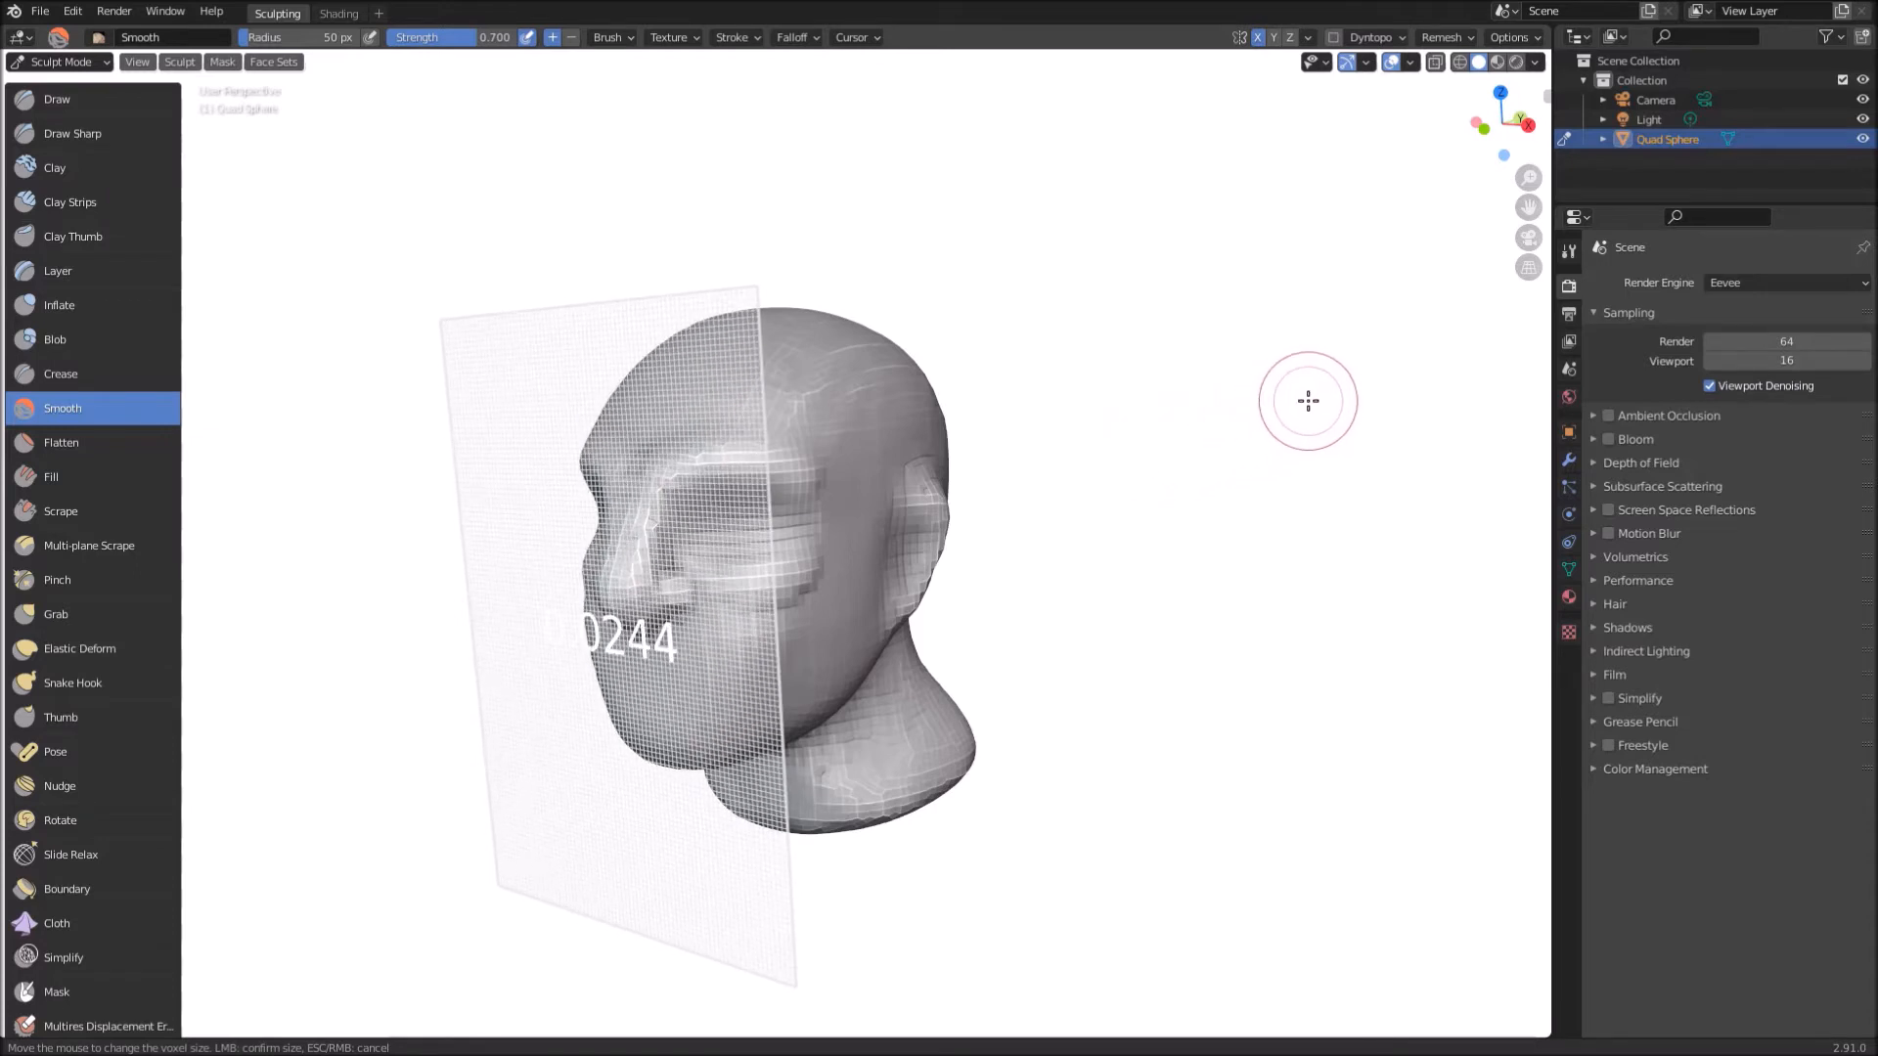
left_click(1306, 390)
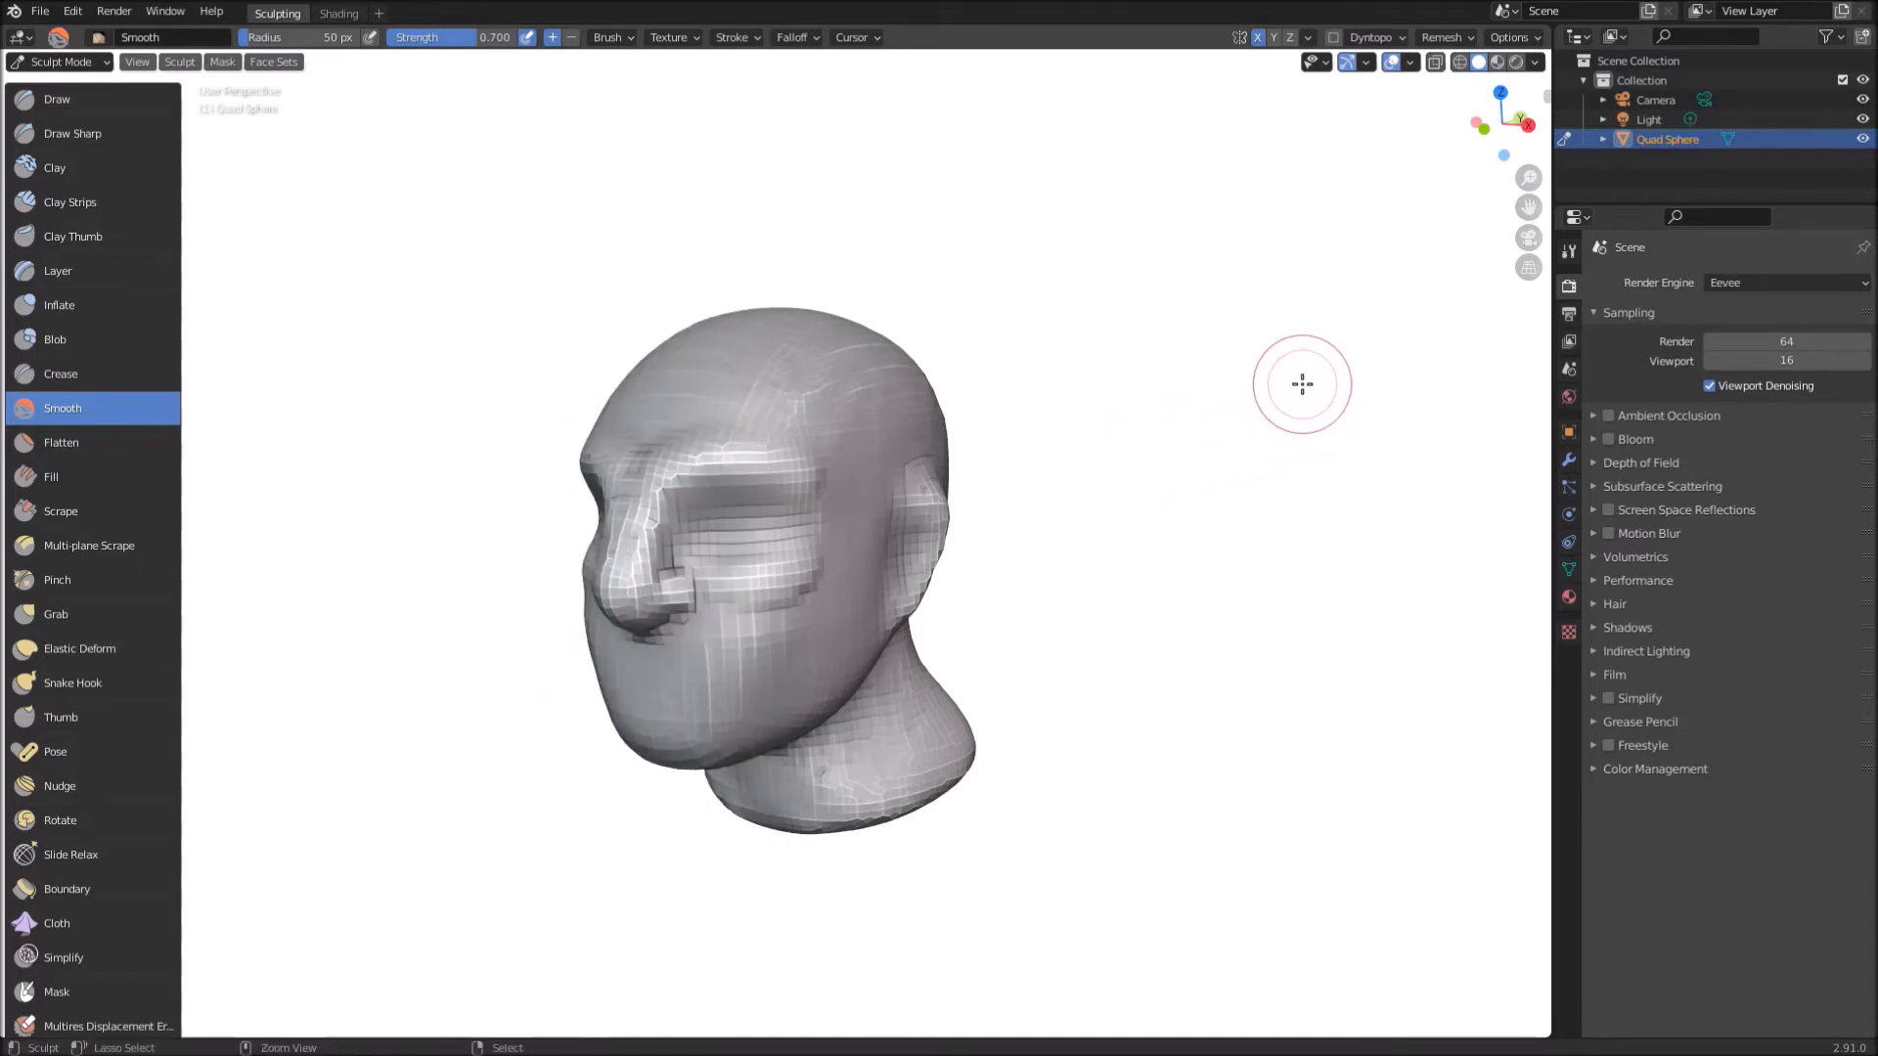
key("ctrl+r")
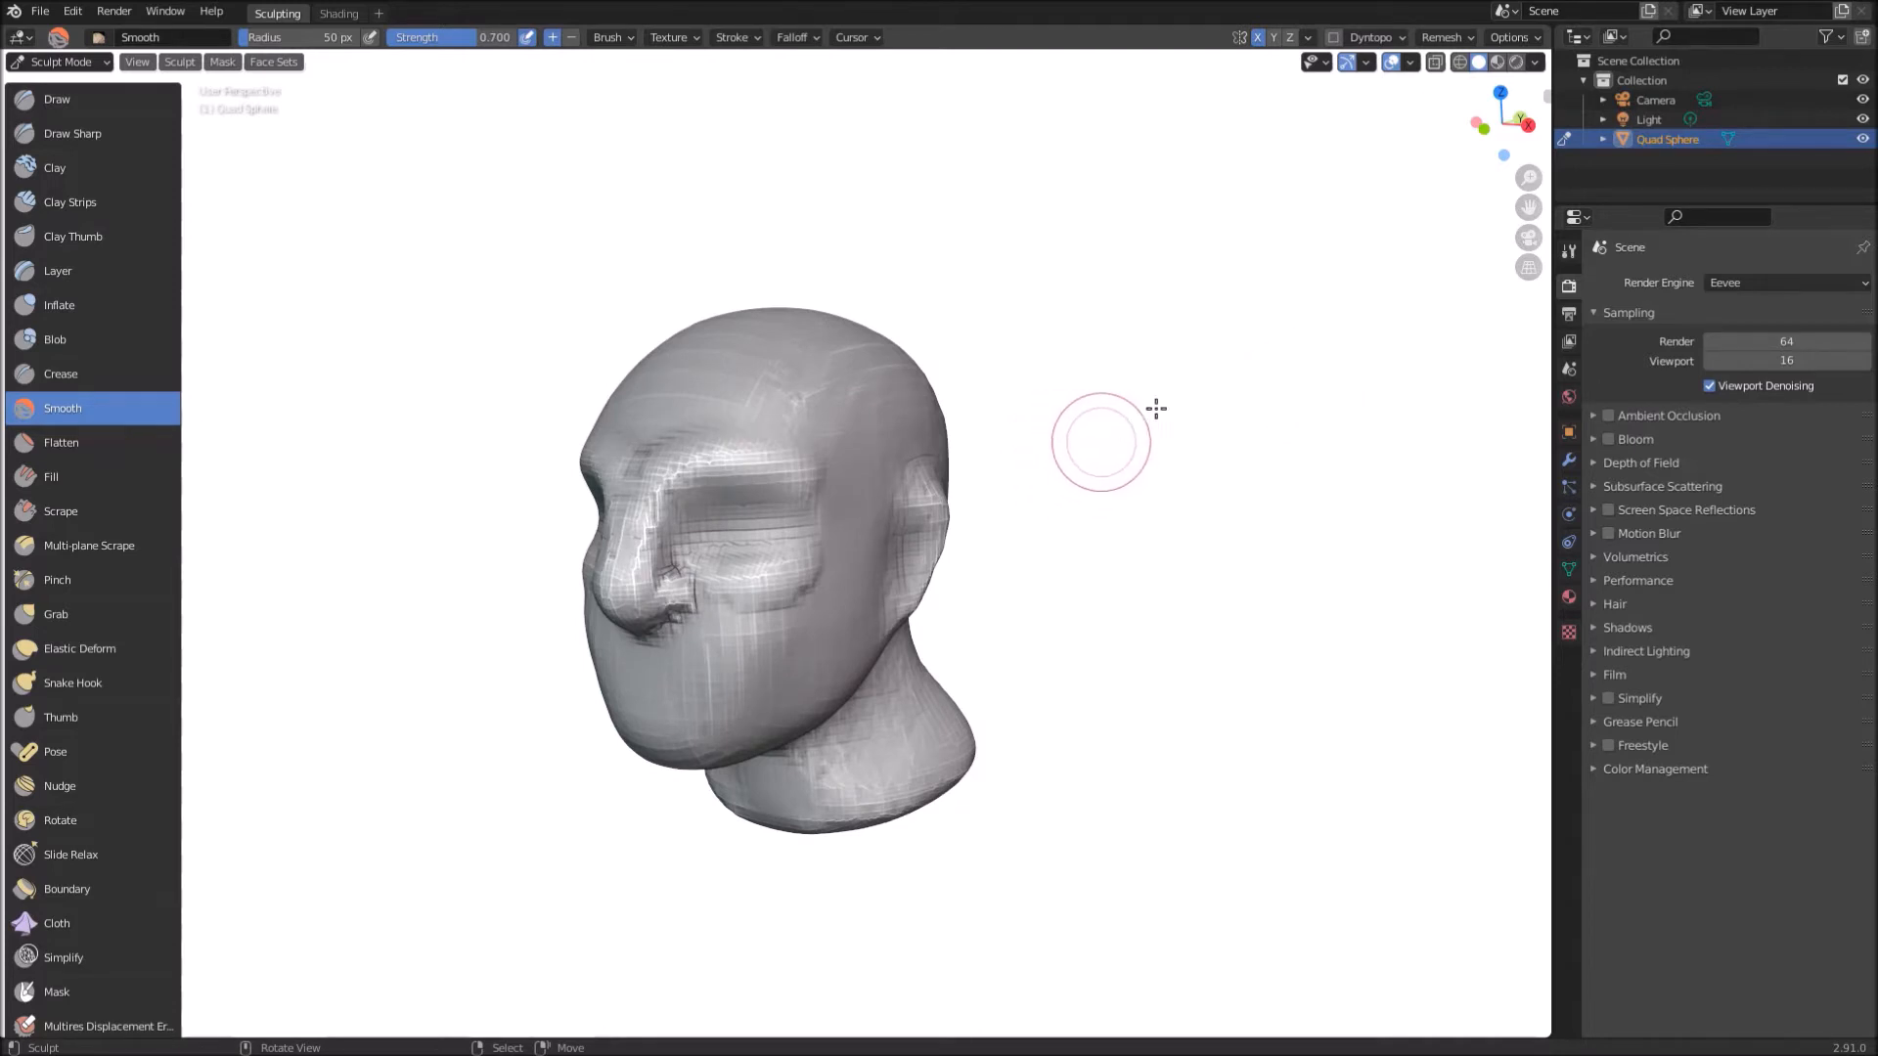
Step: Check the viewport's cavity shading and try to even out the cheek, brow and skull with the Smooth brush
left_click(1534, 62)
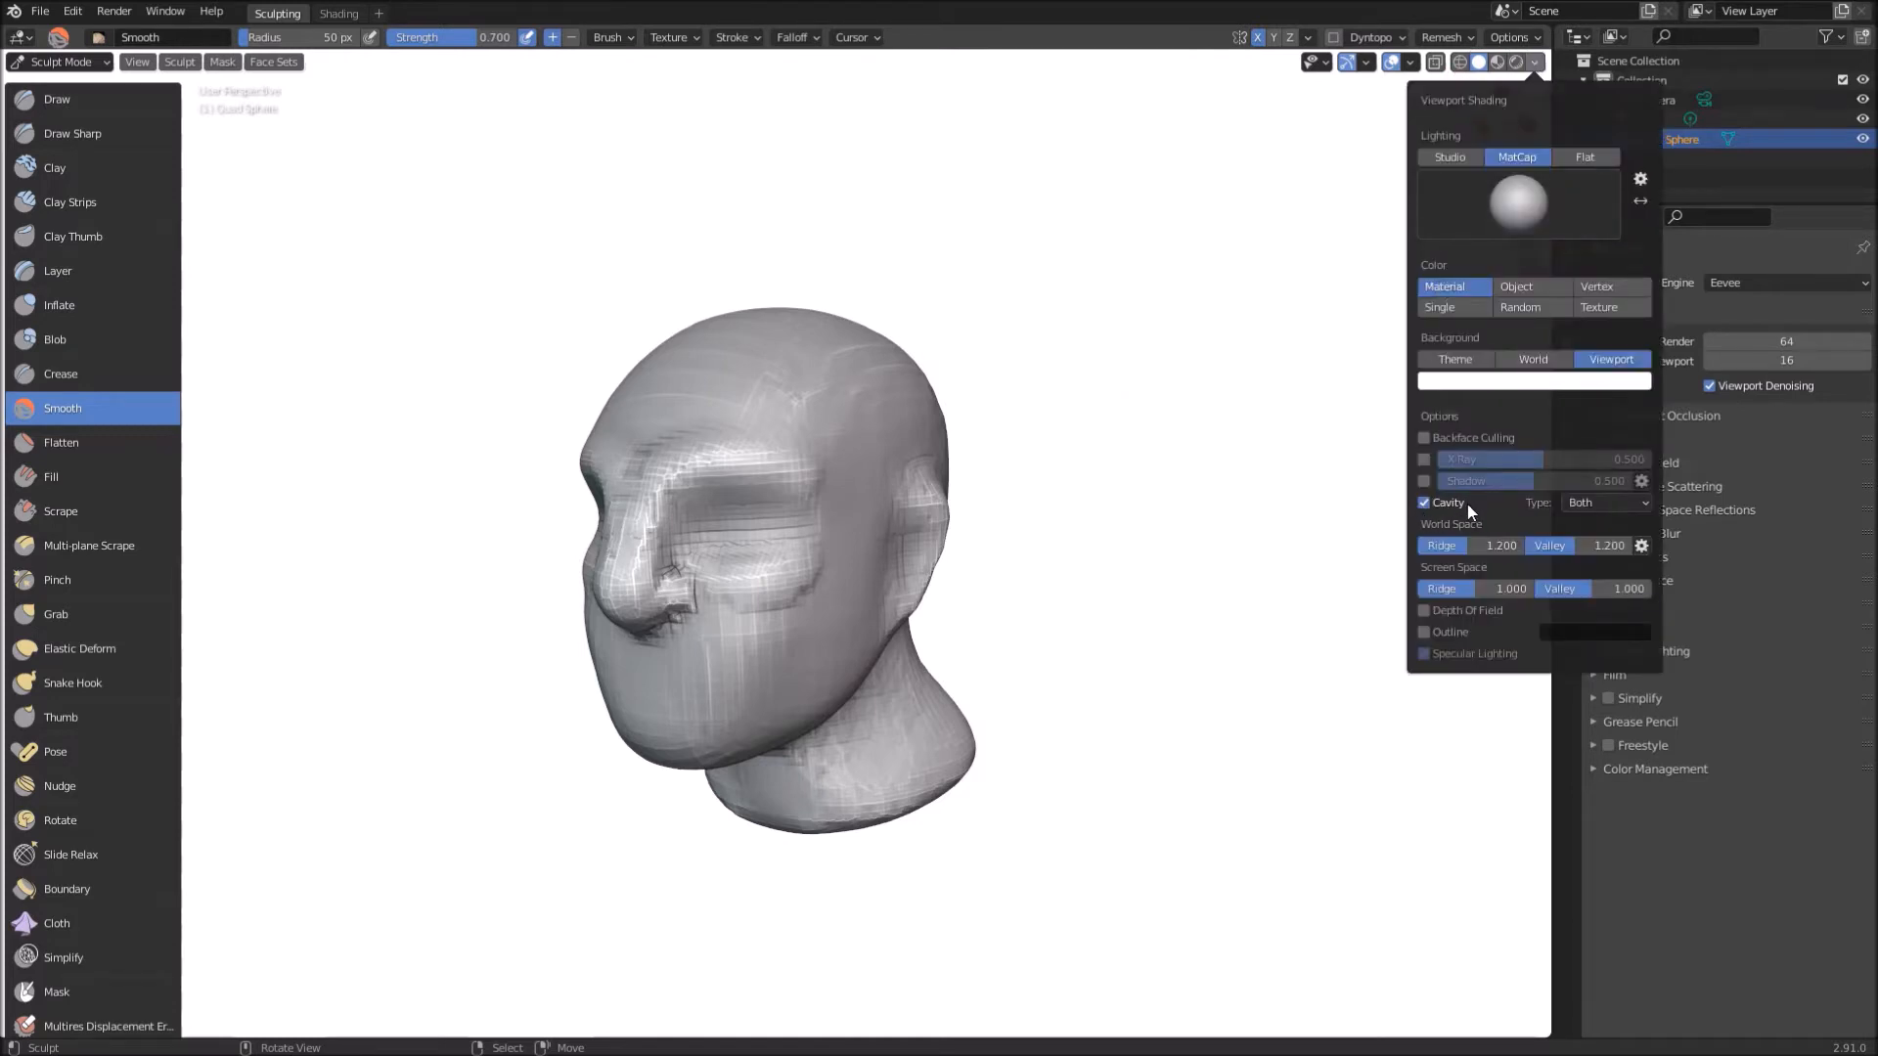
mouse_move(725, 455)
left_mouse_down()
mouse_move(683, 461)
mouse_move(629, 554)
mouse_move(783, 578)
left_mouse_up()
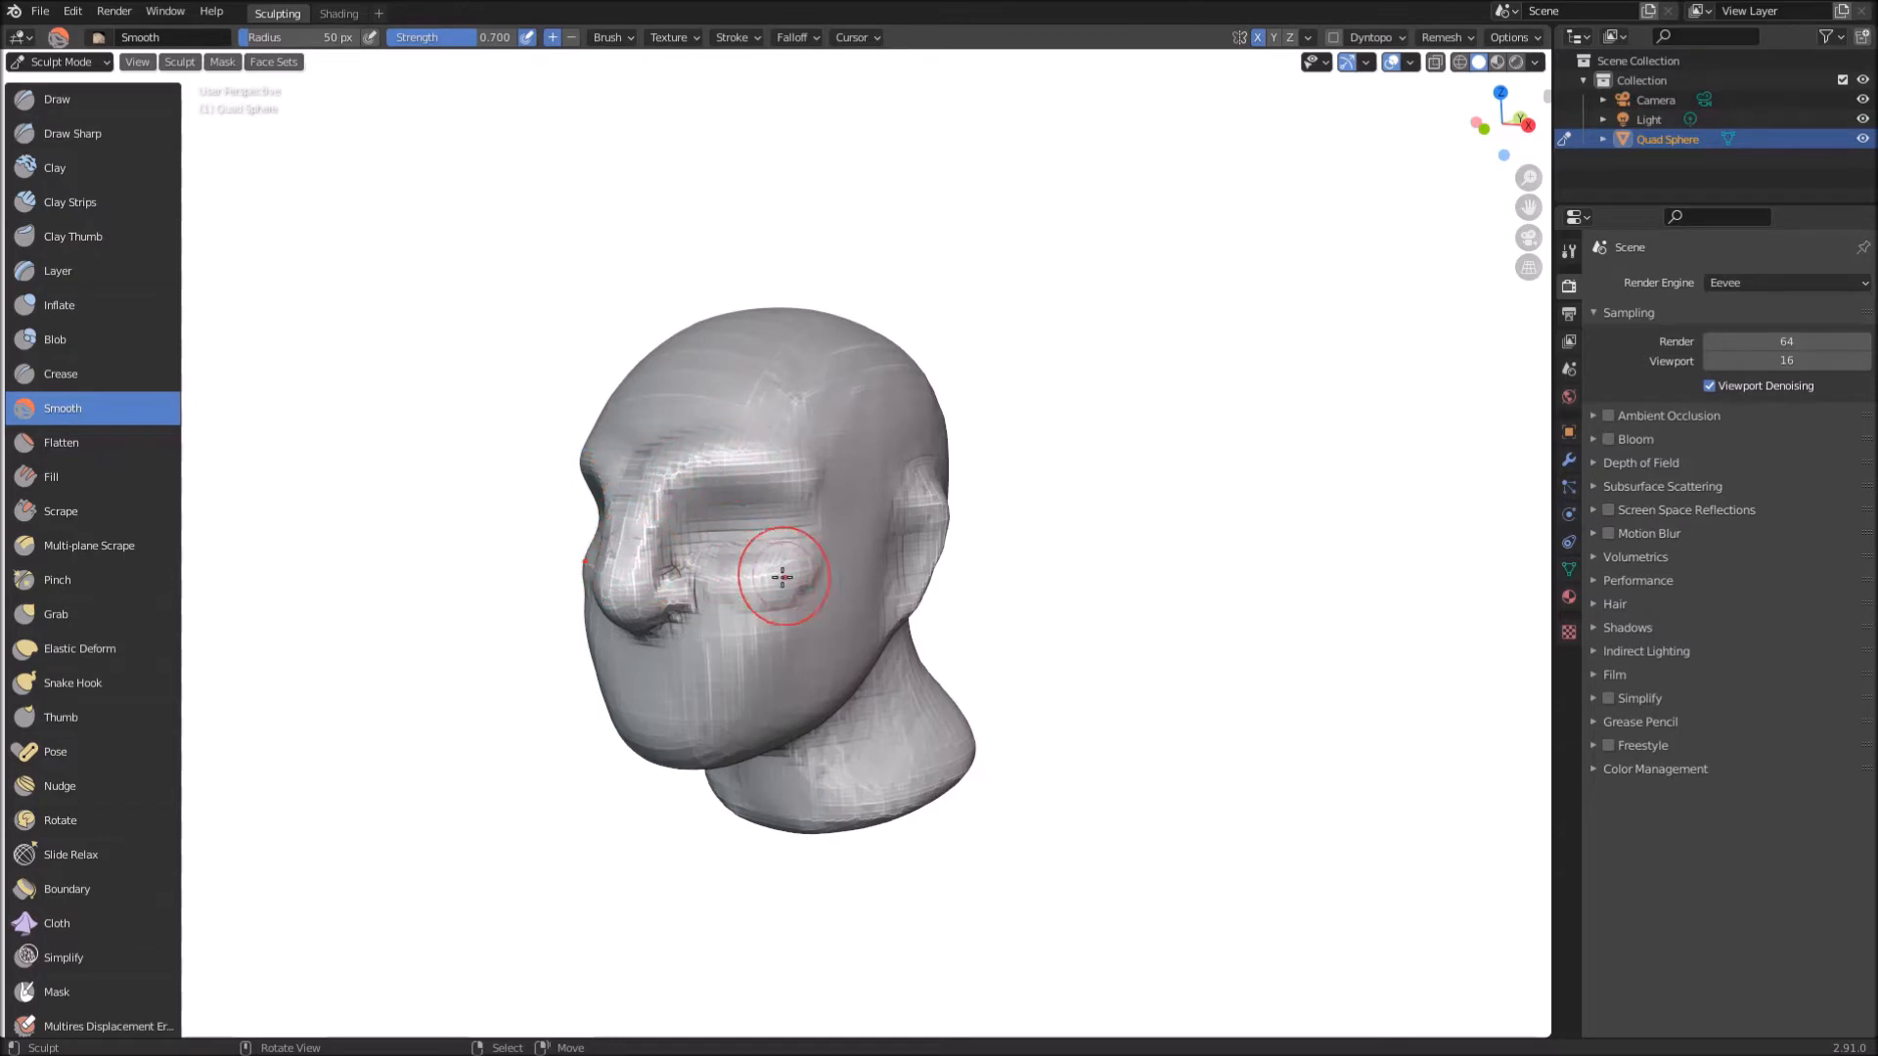
left_click_drag(825, 373, 863, 369)
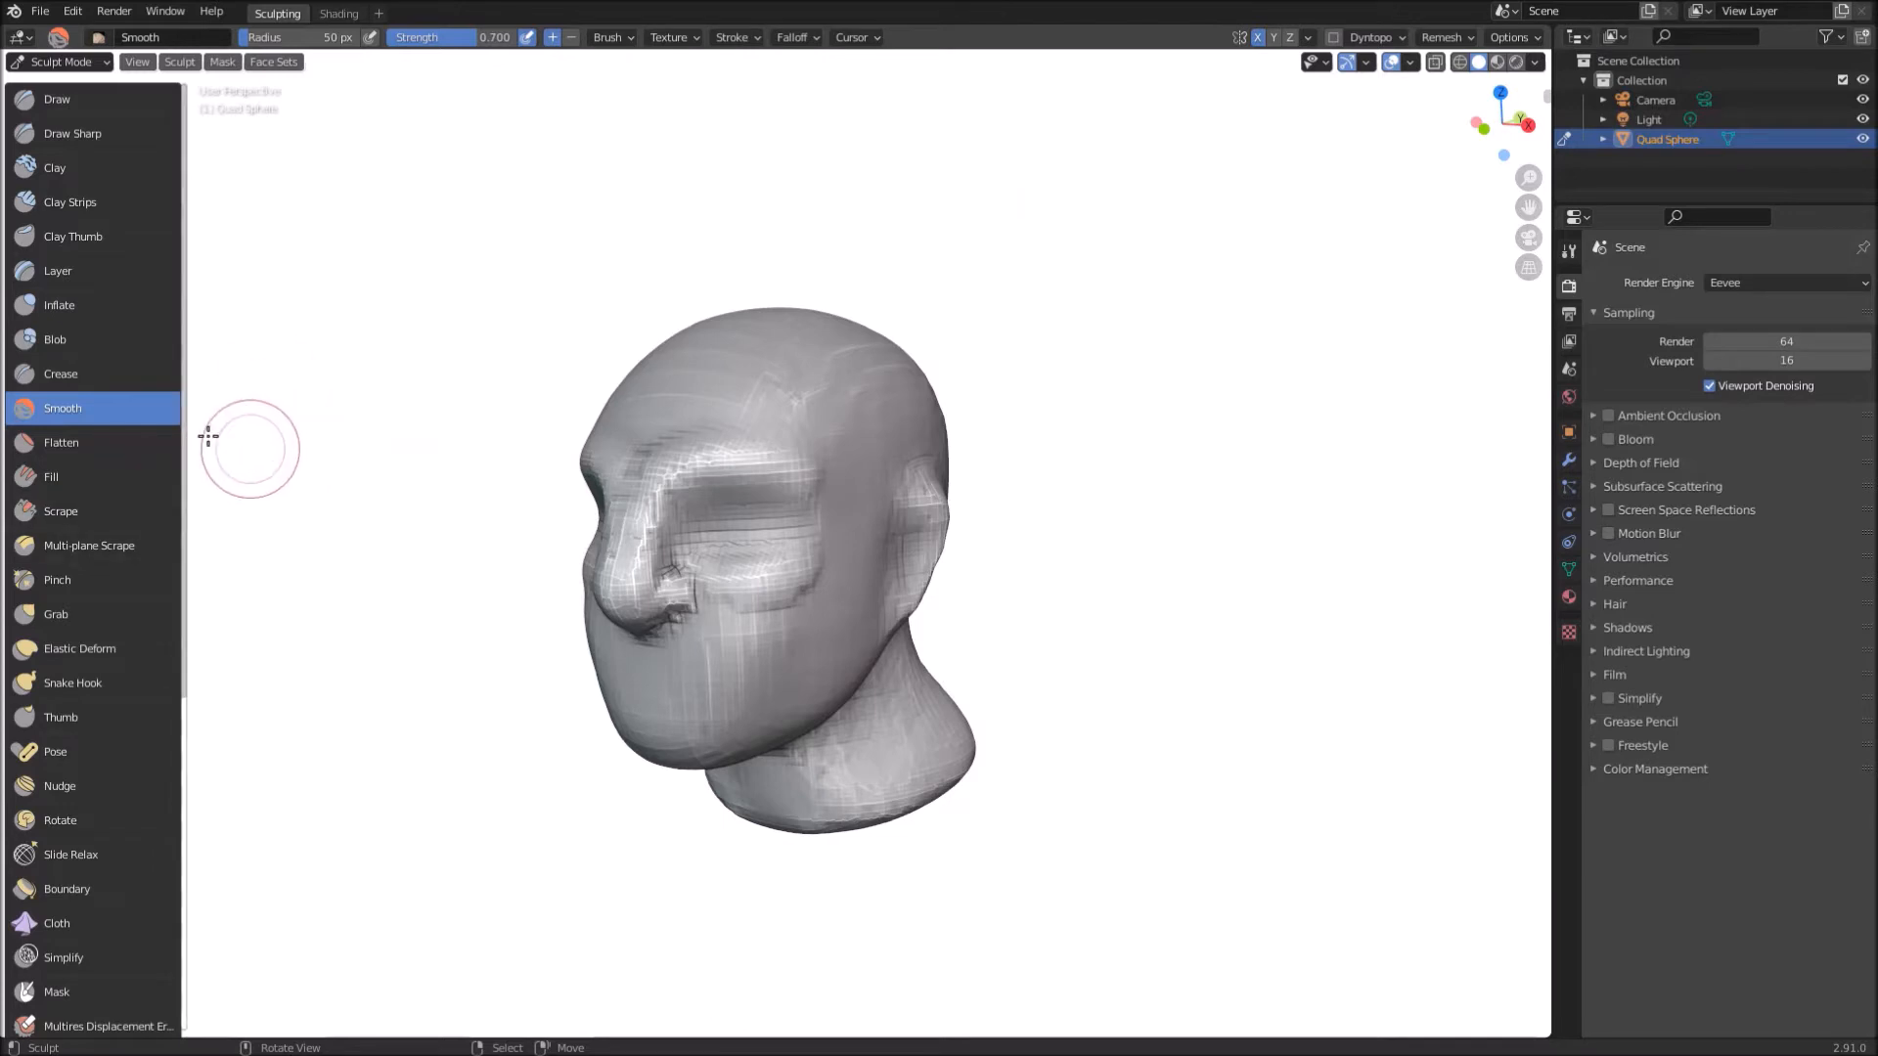
Step: Smooth the whole head evenly with the Mesh Filter set to Smooth at strength 1.000, keeping the nose and brow shapes recognizable
scroll(90, 829, "down", 10)
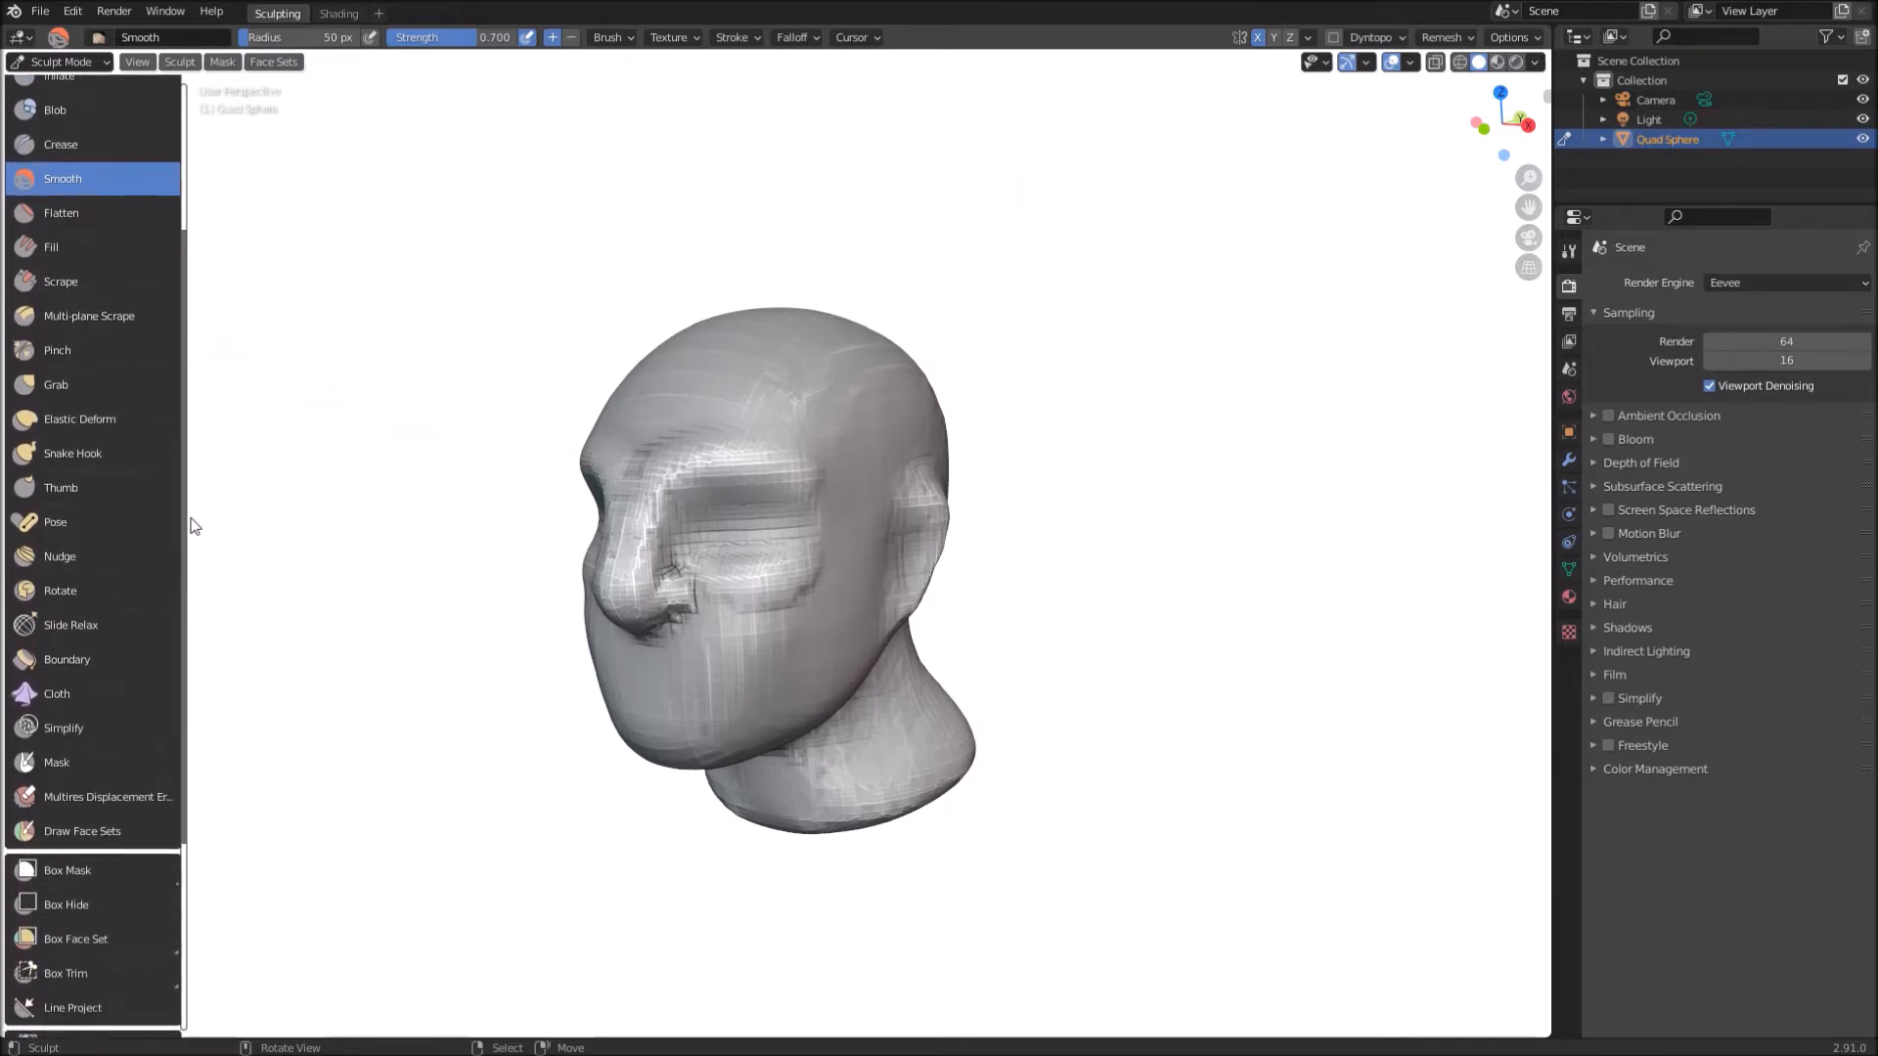
left_click(110, 843)
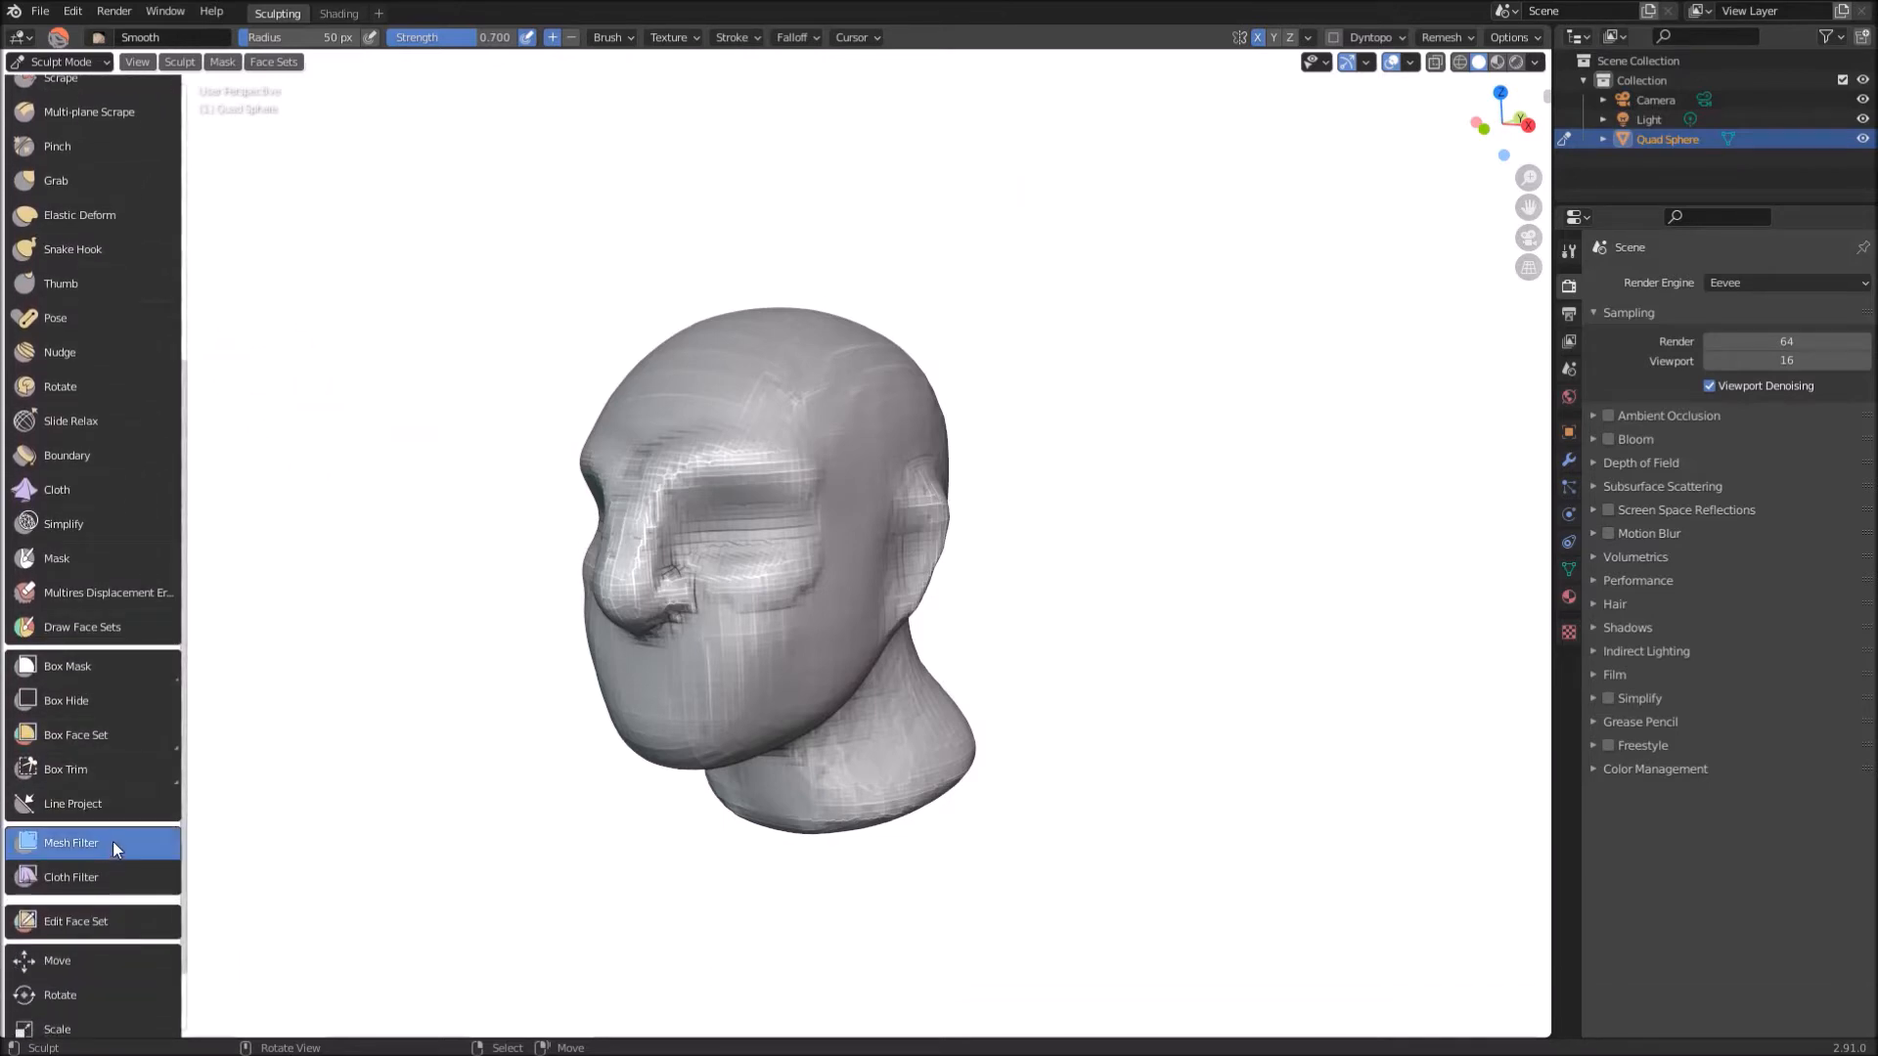
left_click(244, 38)
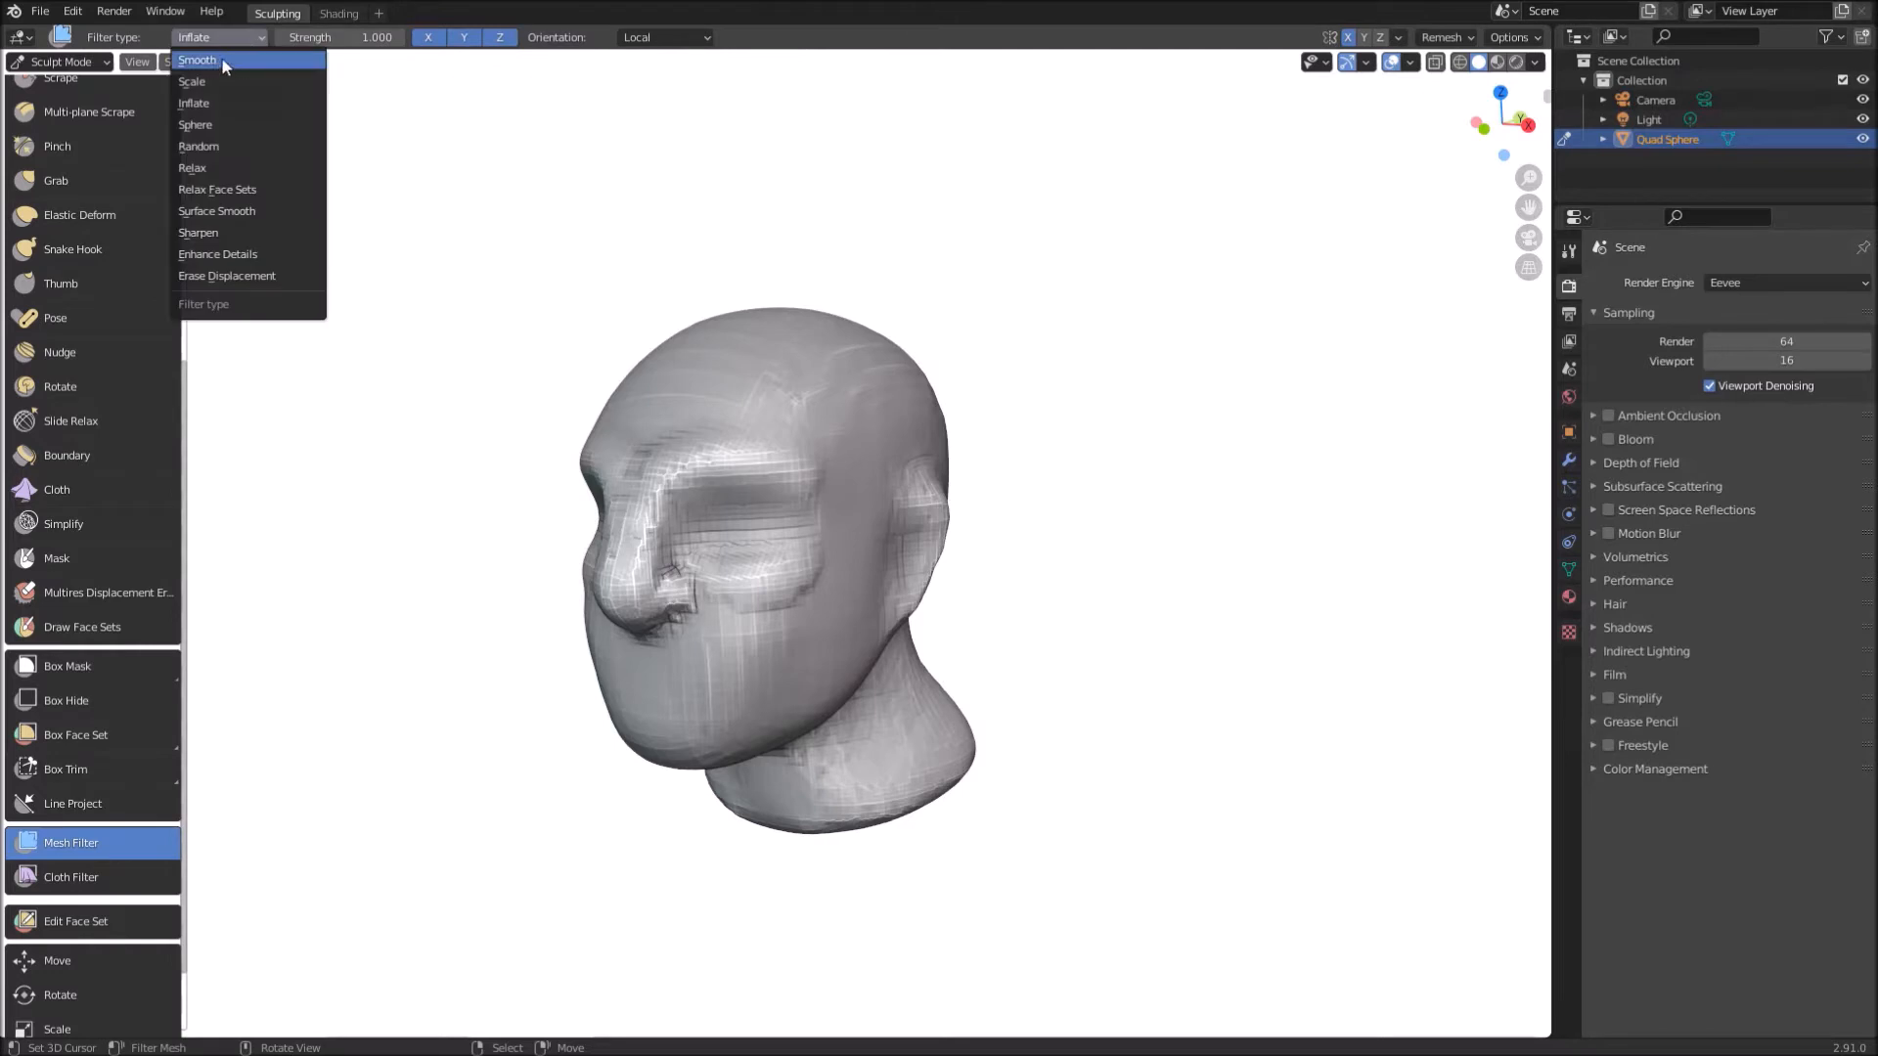
left_click(219, 60)
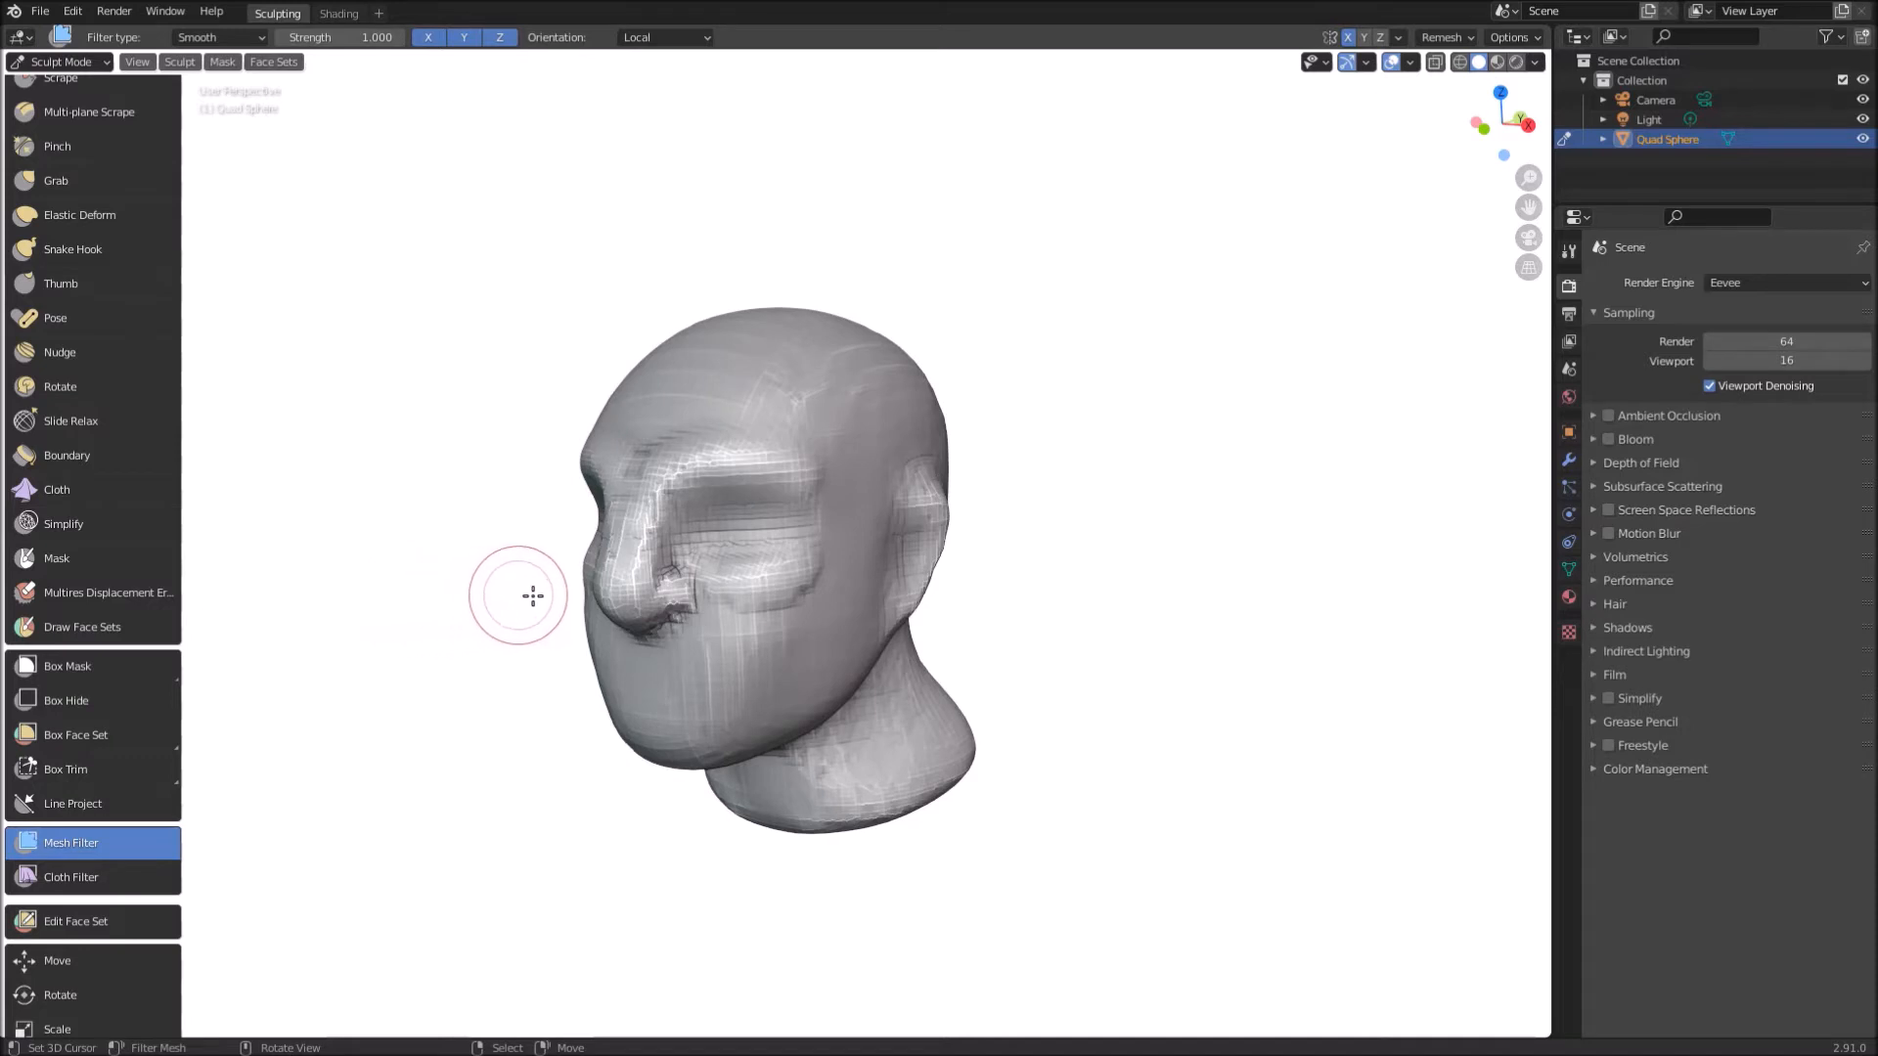
left_click_drag(939, 581, 1449, 609)
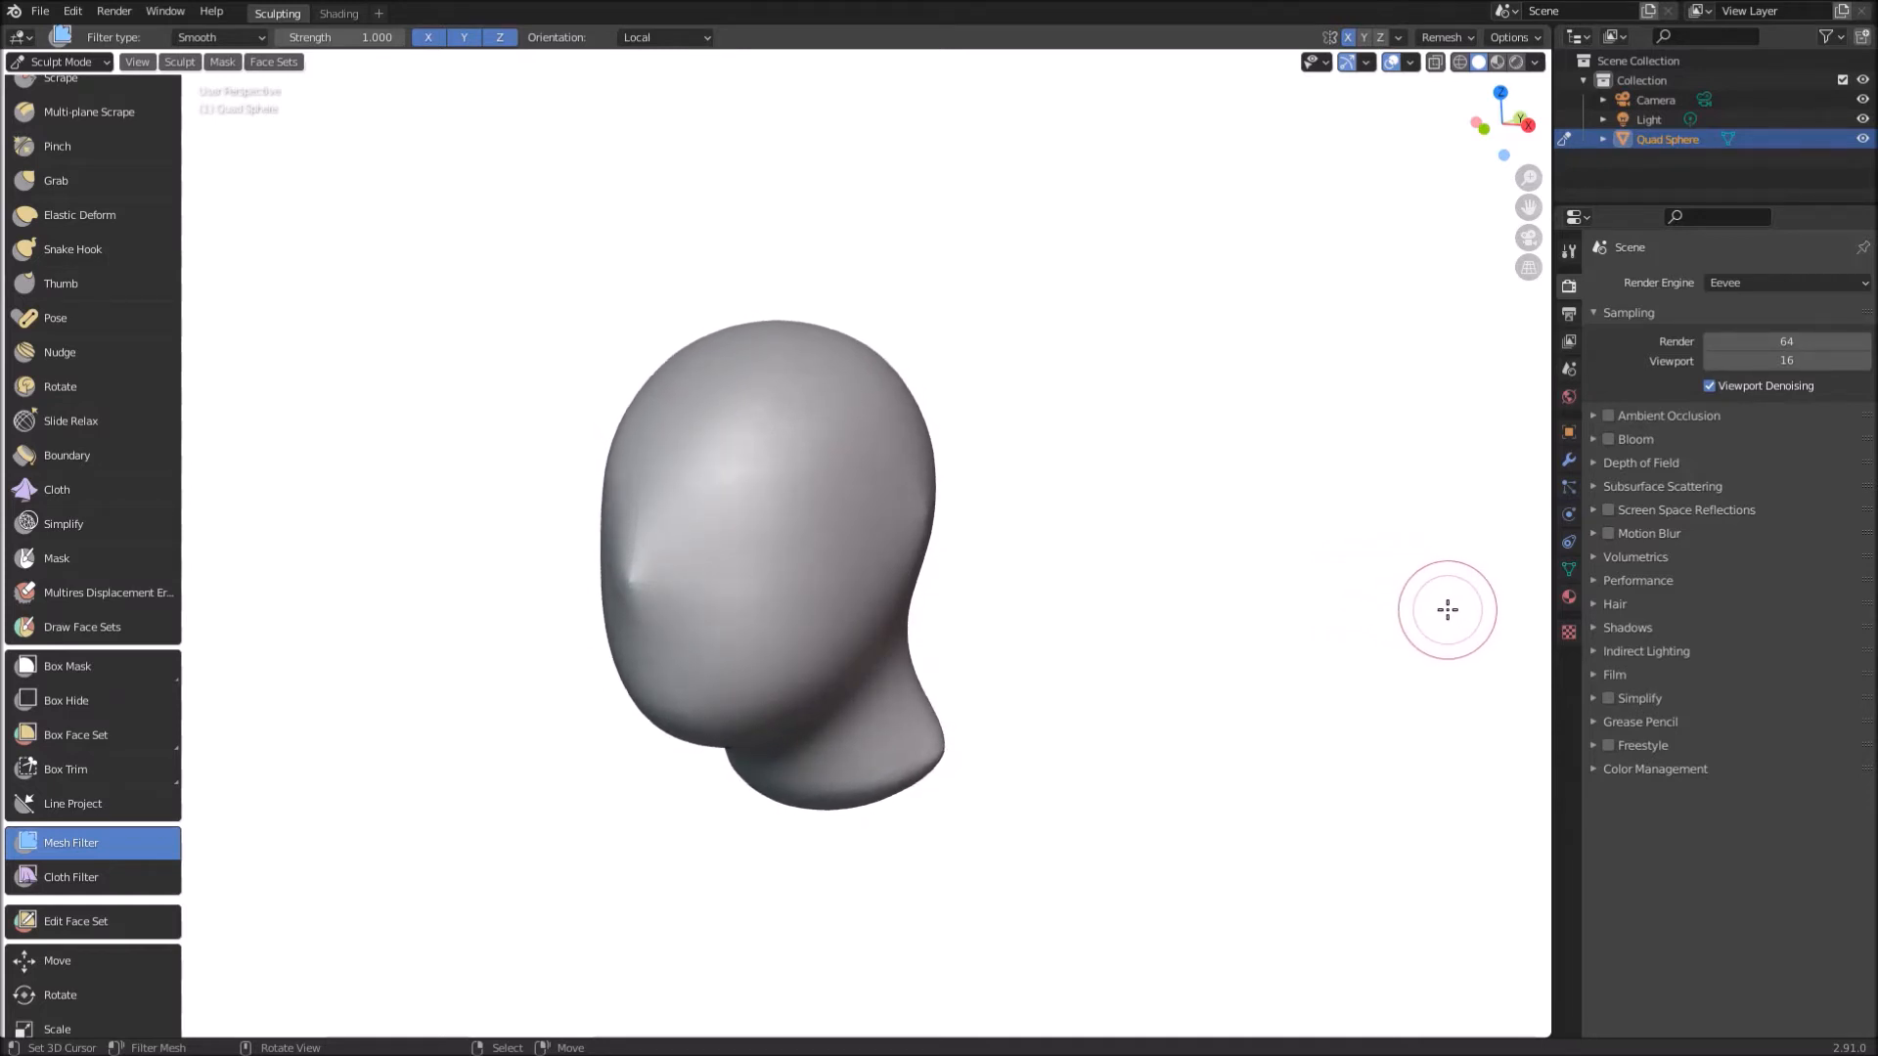
left_click_drag(1448, 610, 1176, 637)
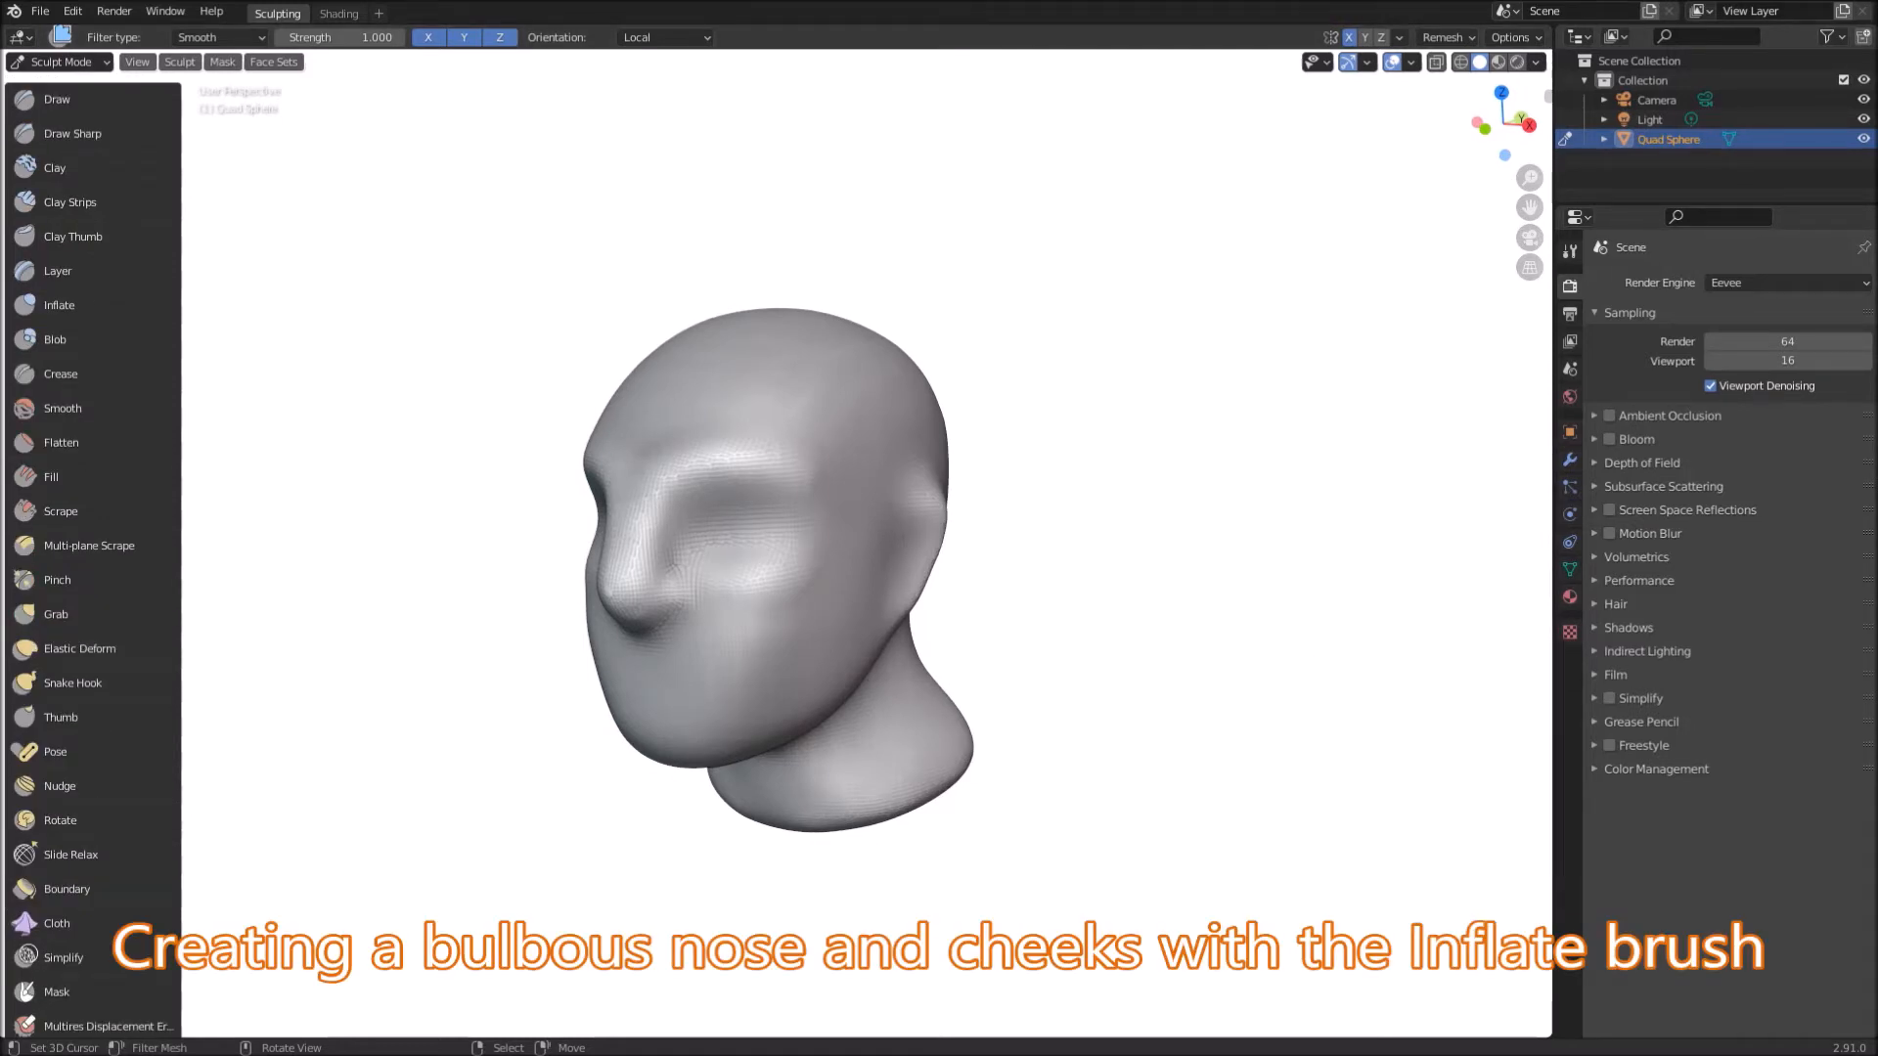
Step: Swell the nose tip into a round bulb with the Inflate brush at a radius of 50 px and a strength of 1.000
left_click(111, 304)
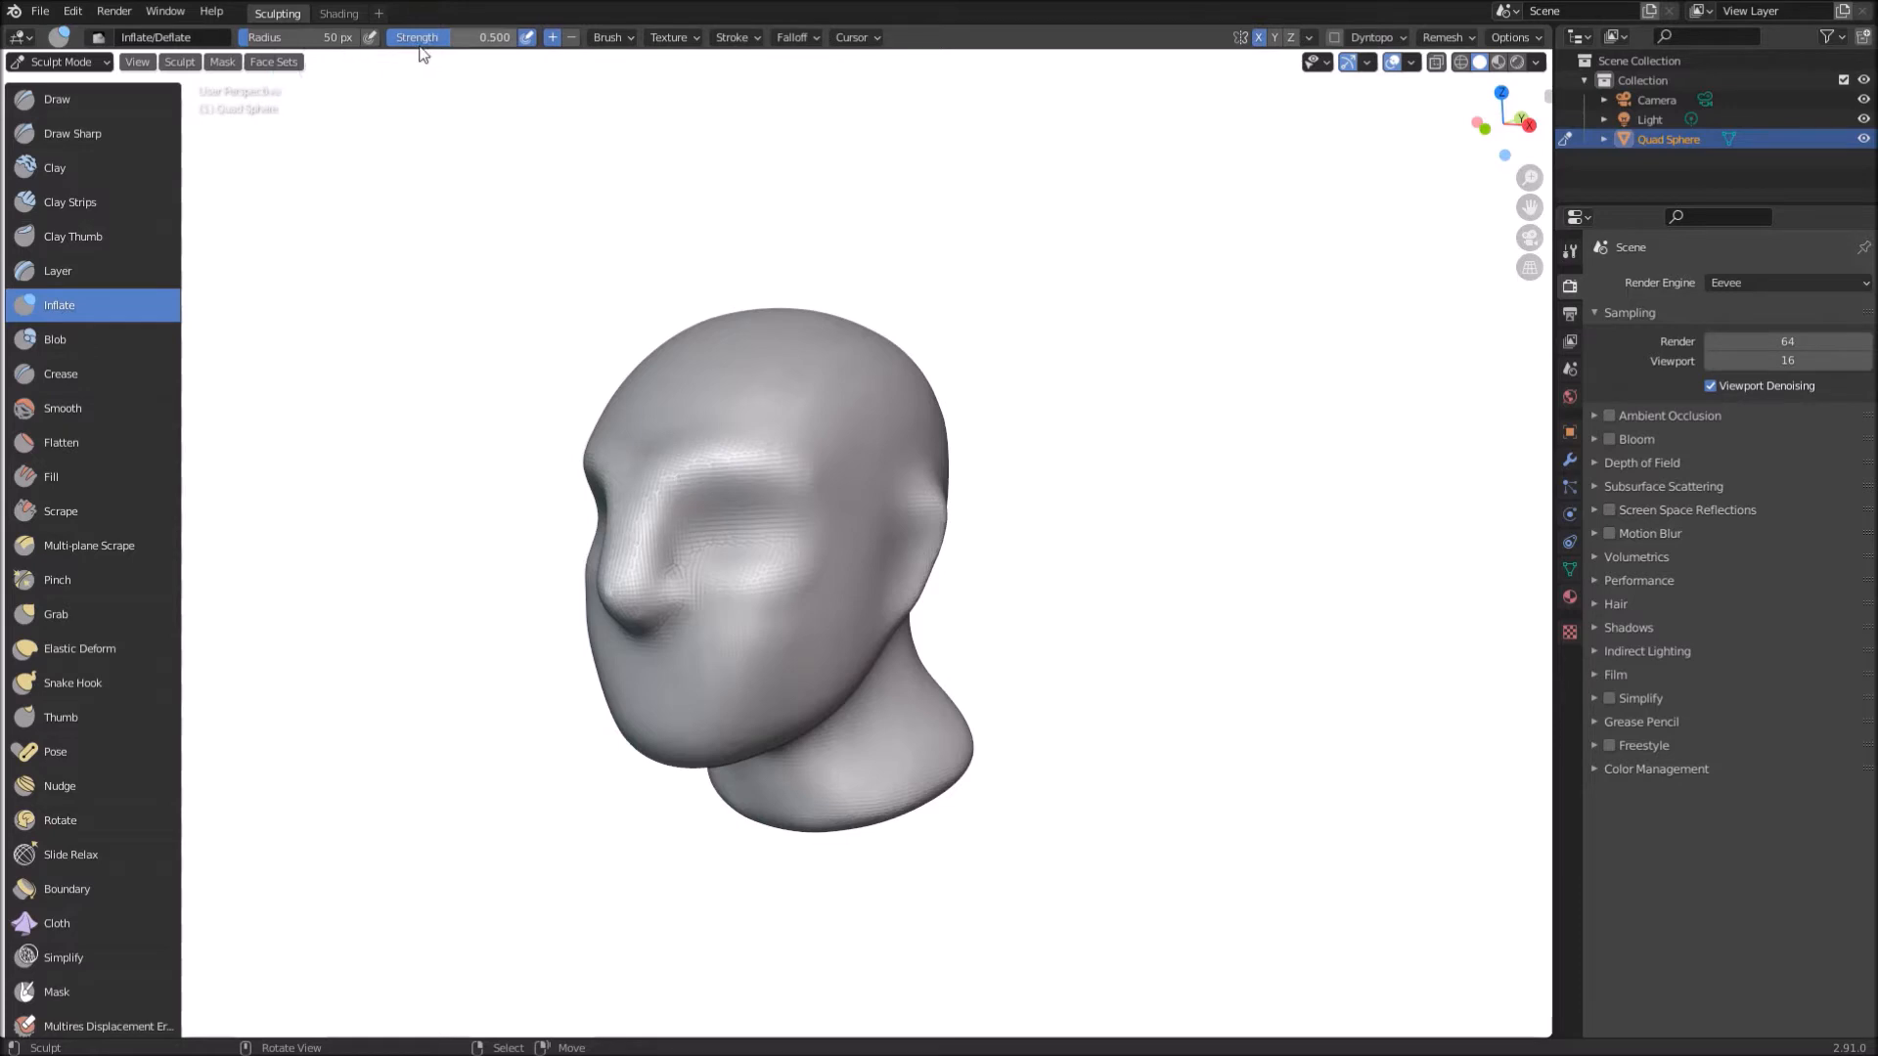
left_click_drag(434, 46, 620, 46)
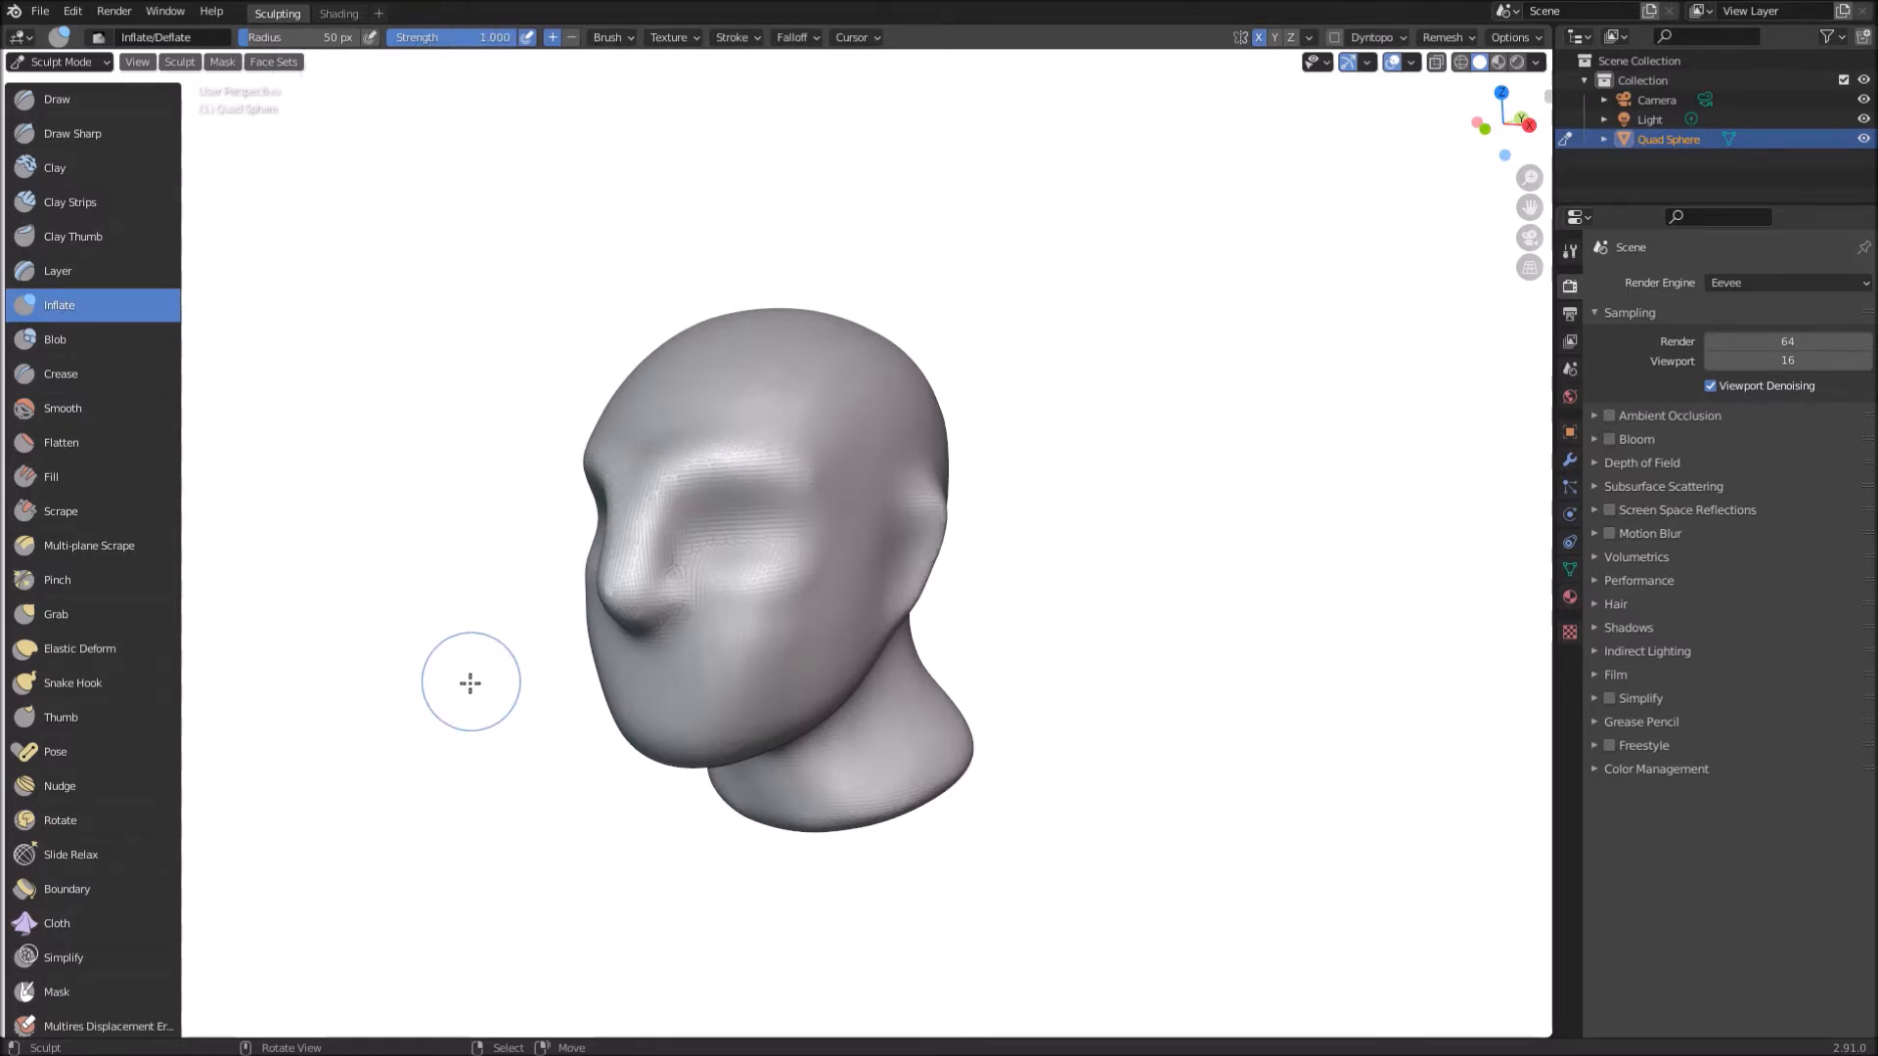
left_click_drag(628, 593, 633, 593, "ctrl")
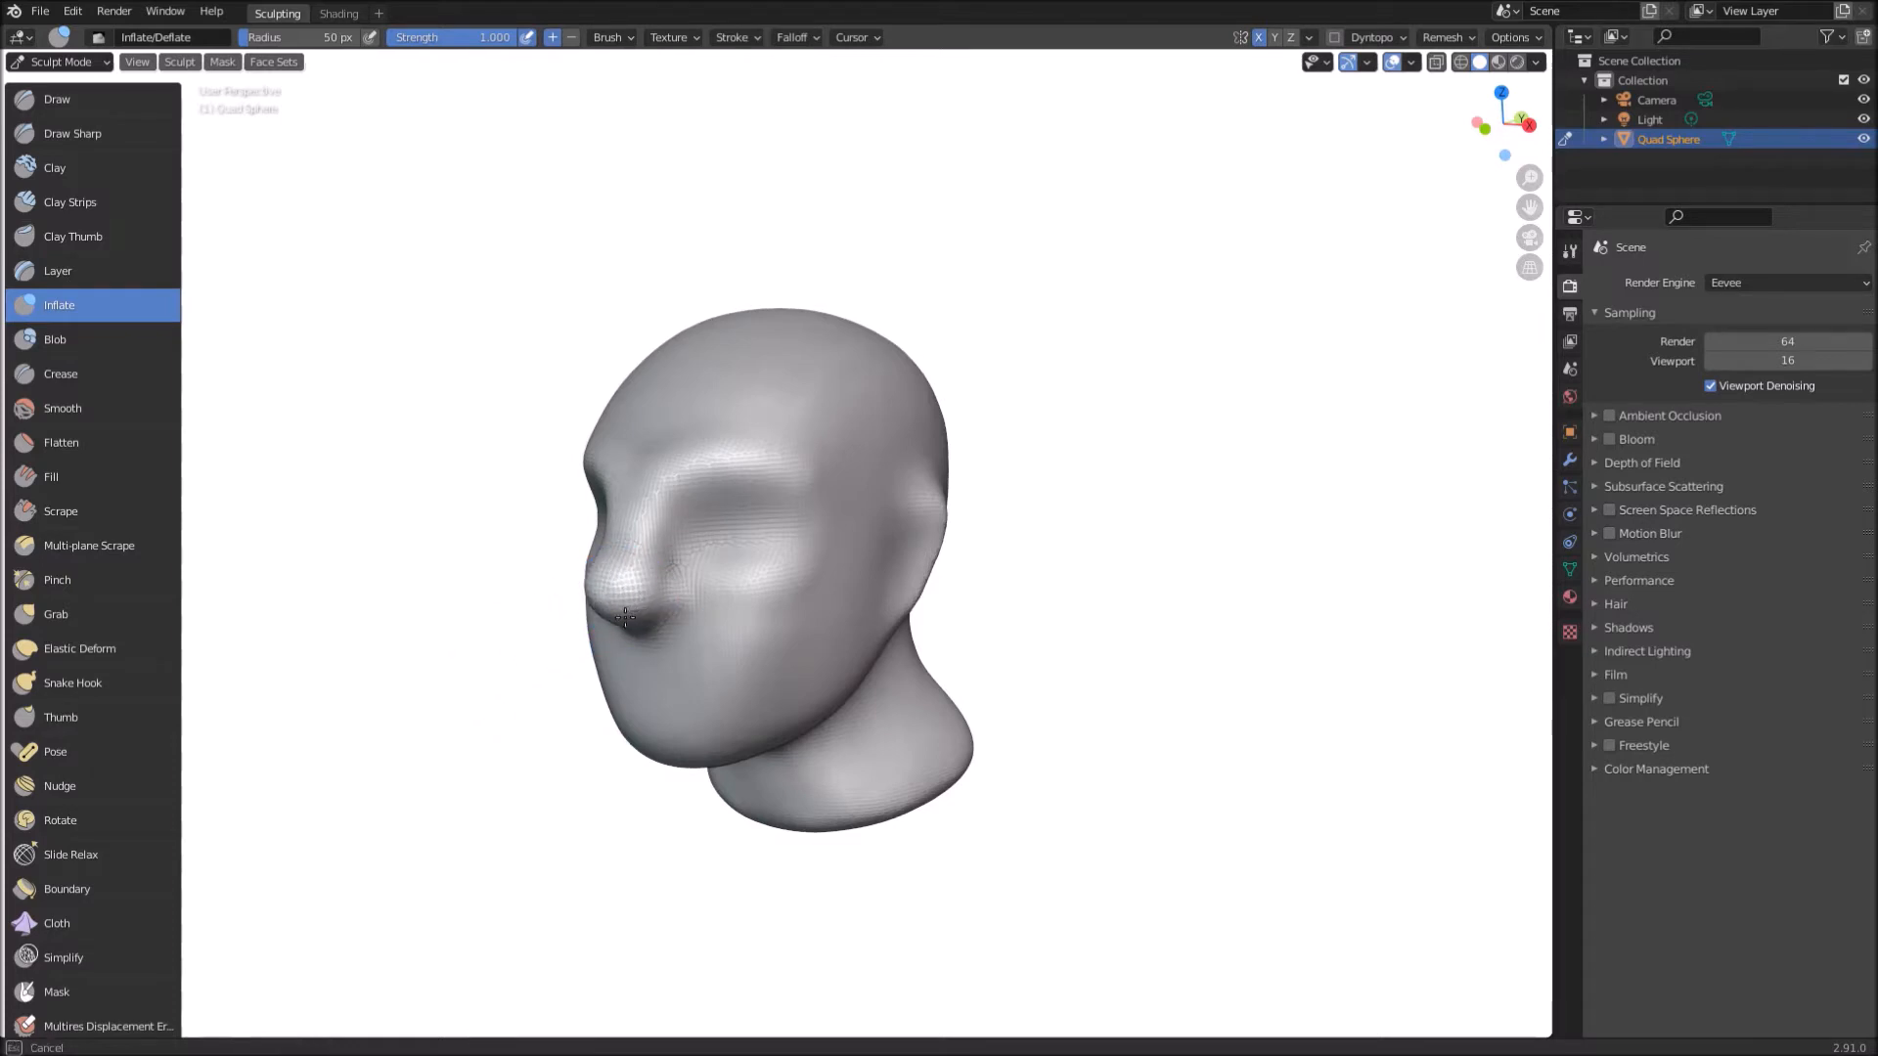
left_click_drag(623, 563, 617, 577, "ctrl")
Step: Refine the nose bridge at the inner eye corners from the front so it runs slimmer above the bulbous tip
mouse_move(402, 637)
middle_mouse_down()
mouse_move(591, 629)
mouse_move(583, 645)
middle_mouse_up()
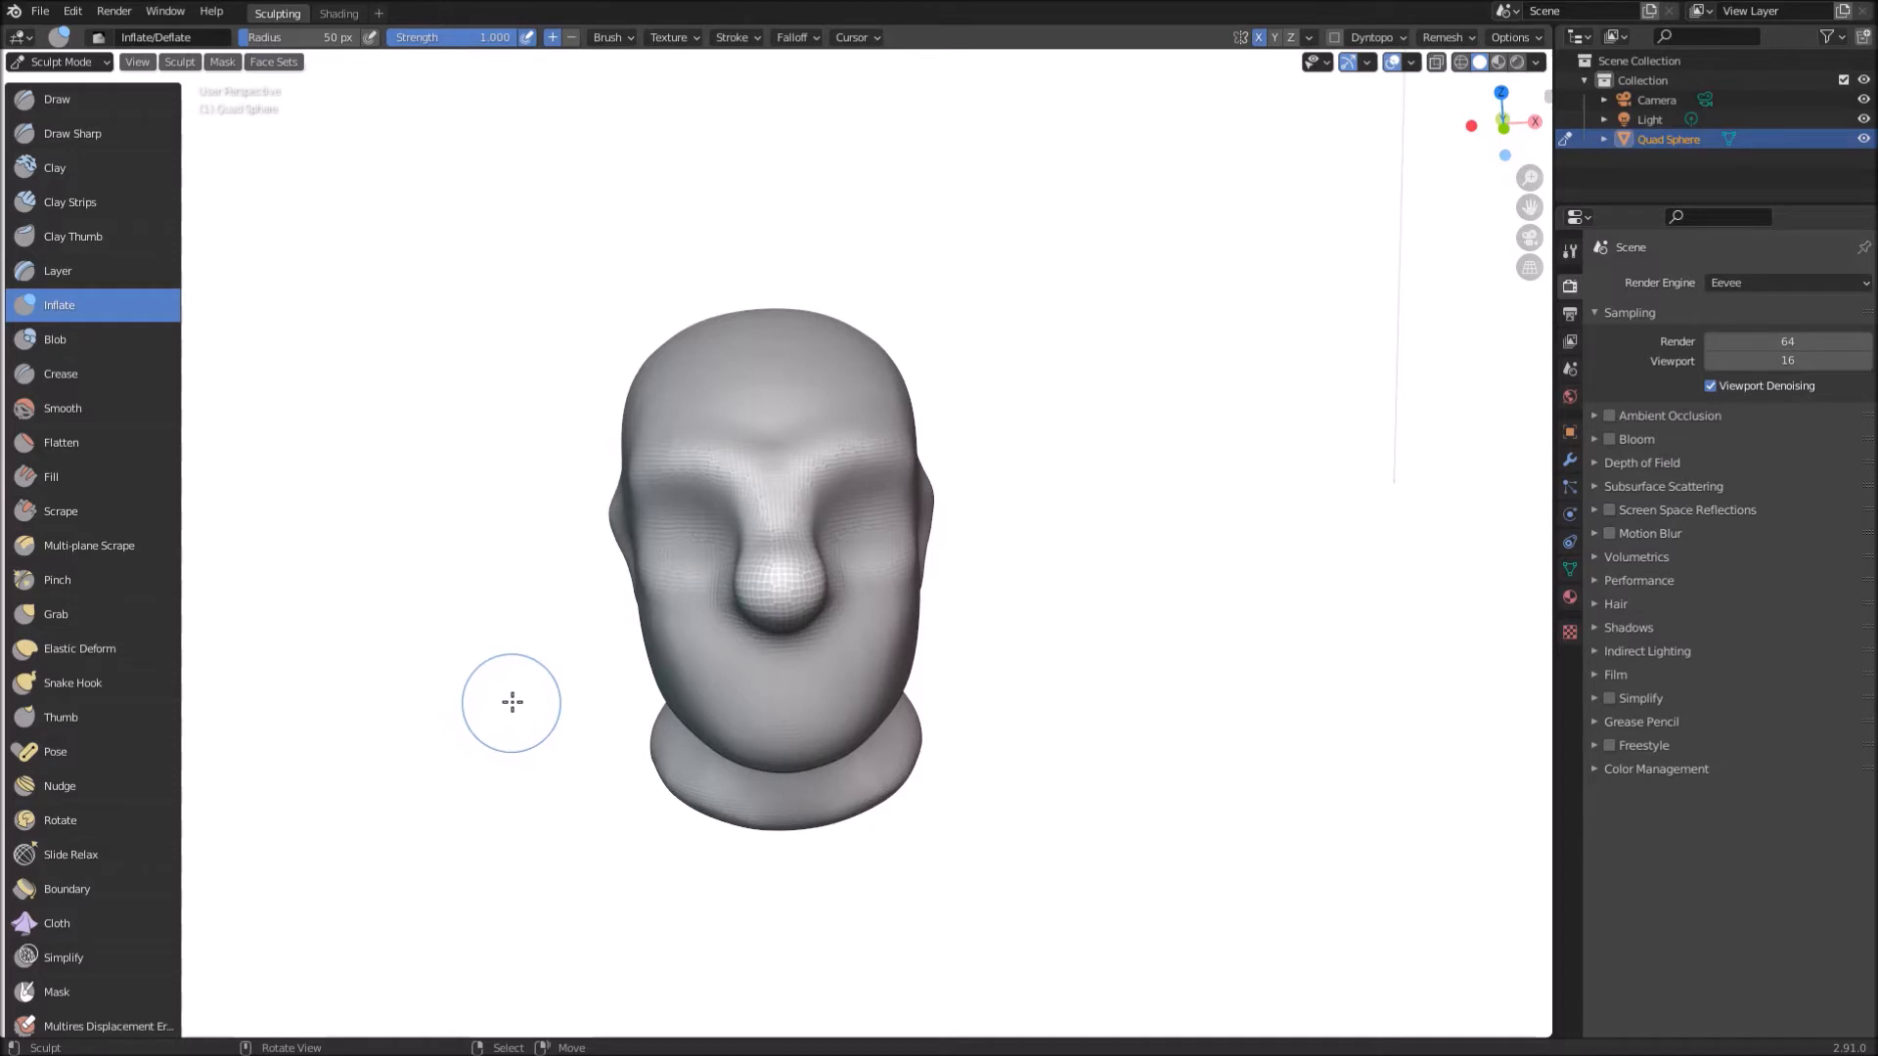
left_click_drag(746, 503, 748, 520)
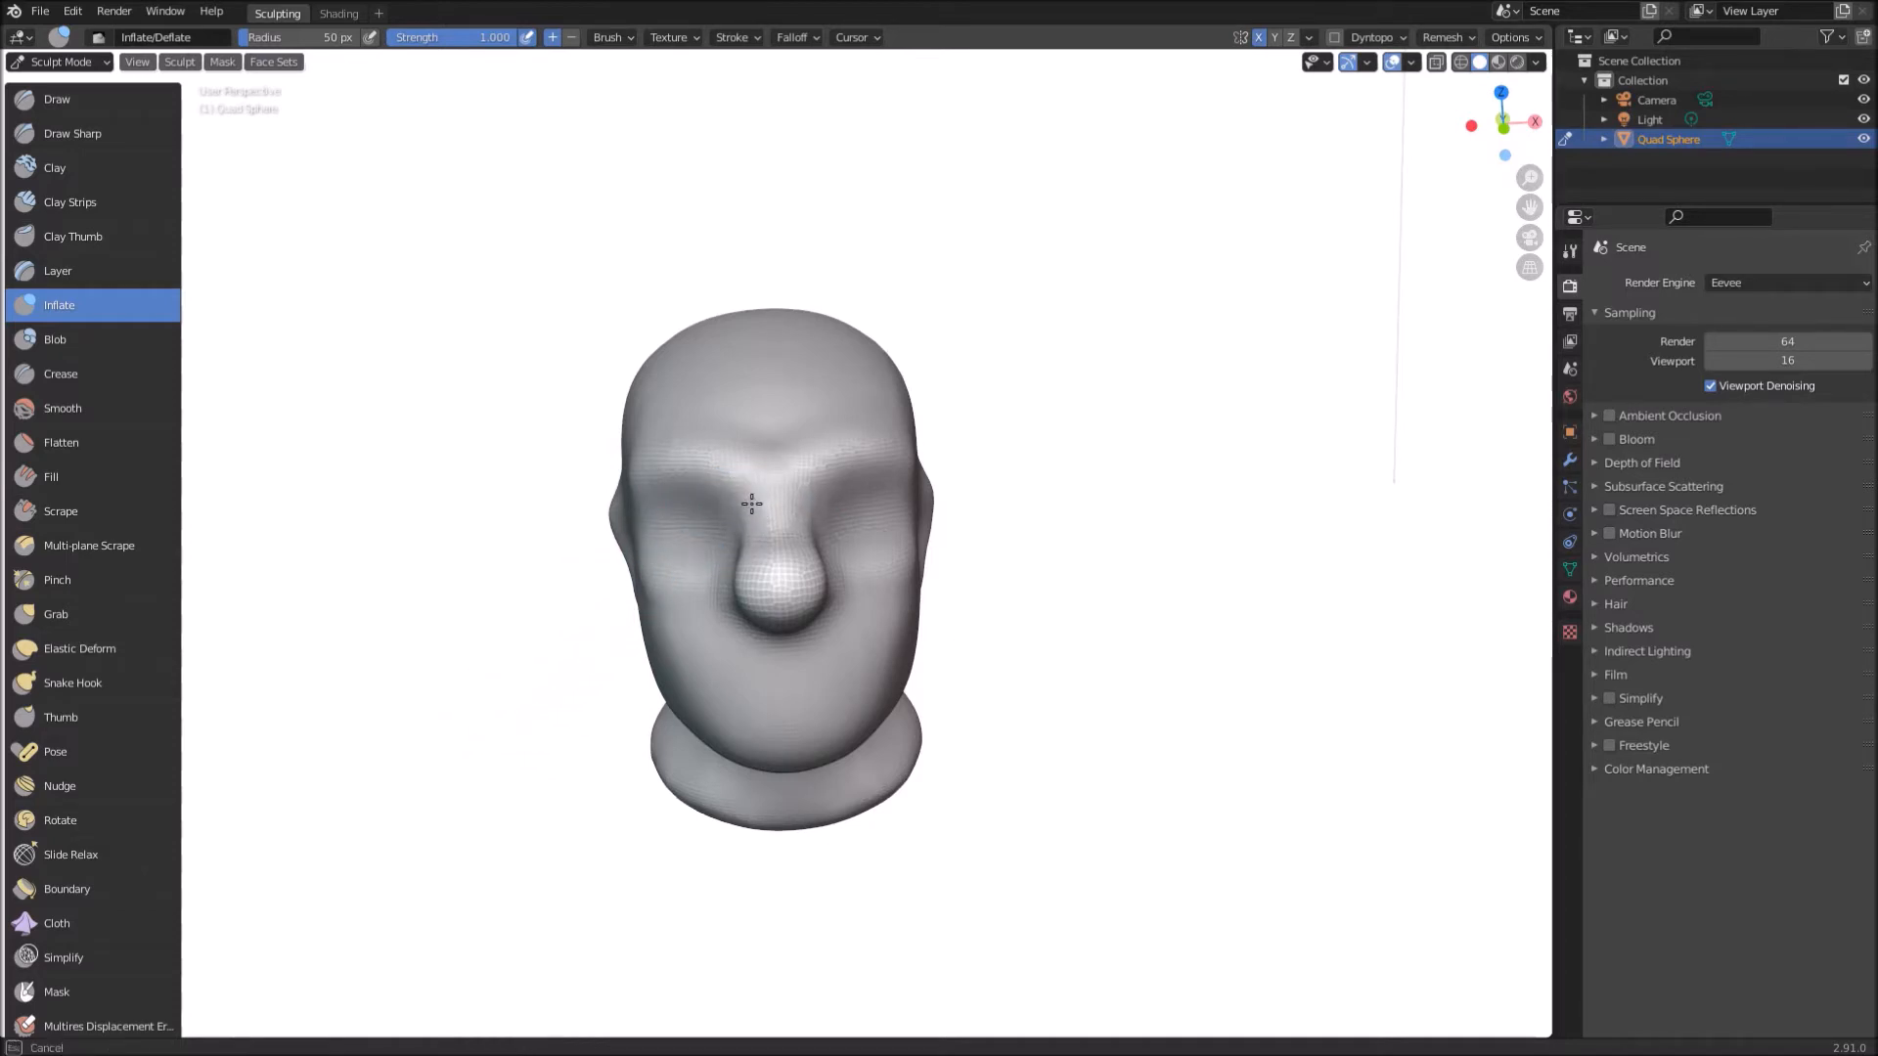
left_click_drag(744, 494, 729, 501)
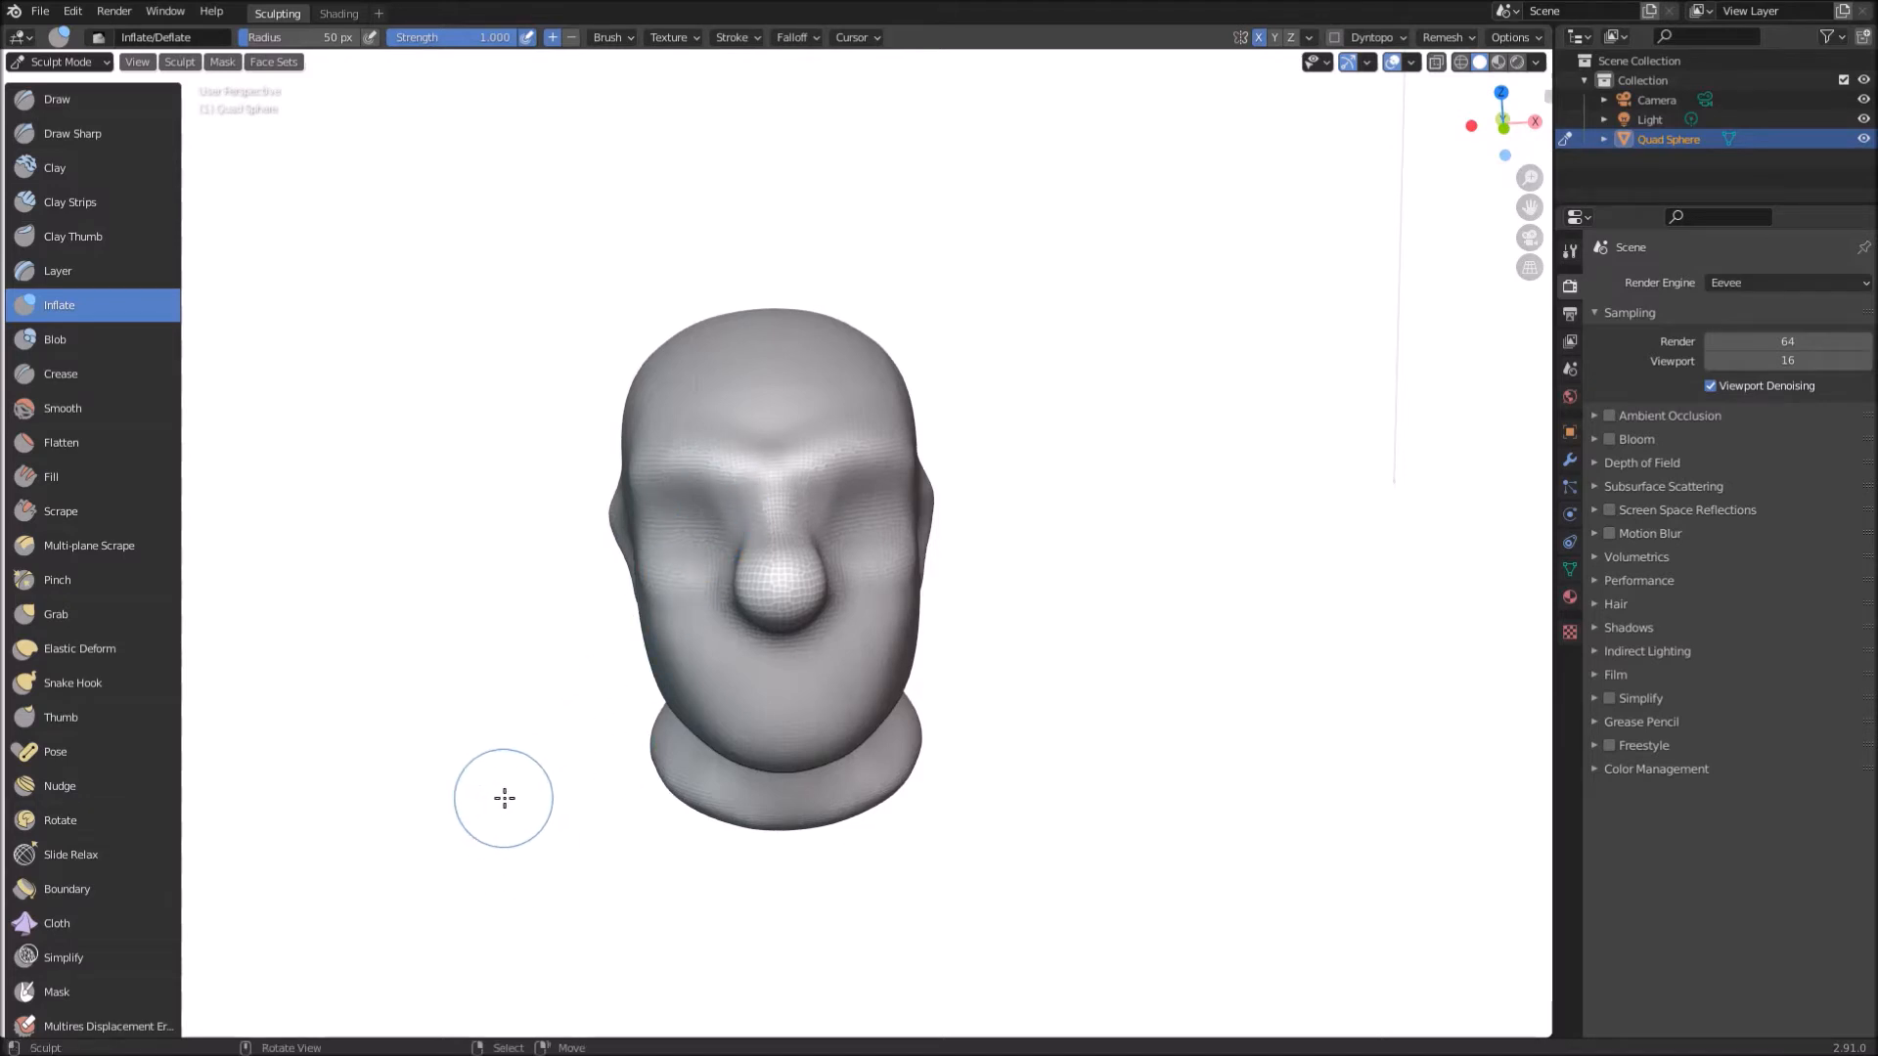
Step: Swell a small rounded nostril wing at each side of the bulbous nose with the Inflate brush at a radius of 50 px
mouse_move(532, 683)
middle_mouse_down()
mouse_move(426, 672)
mouse_move(468, 673)
middle_mouse_up()
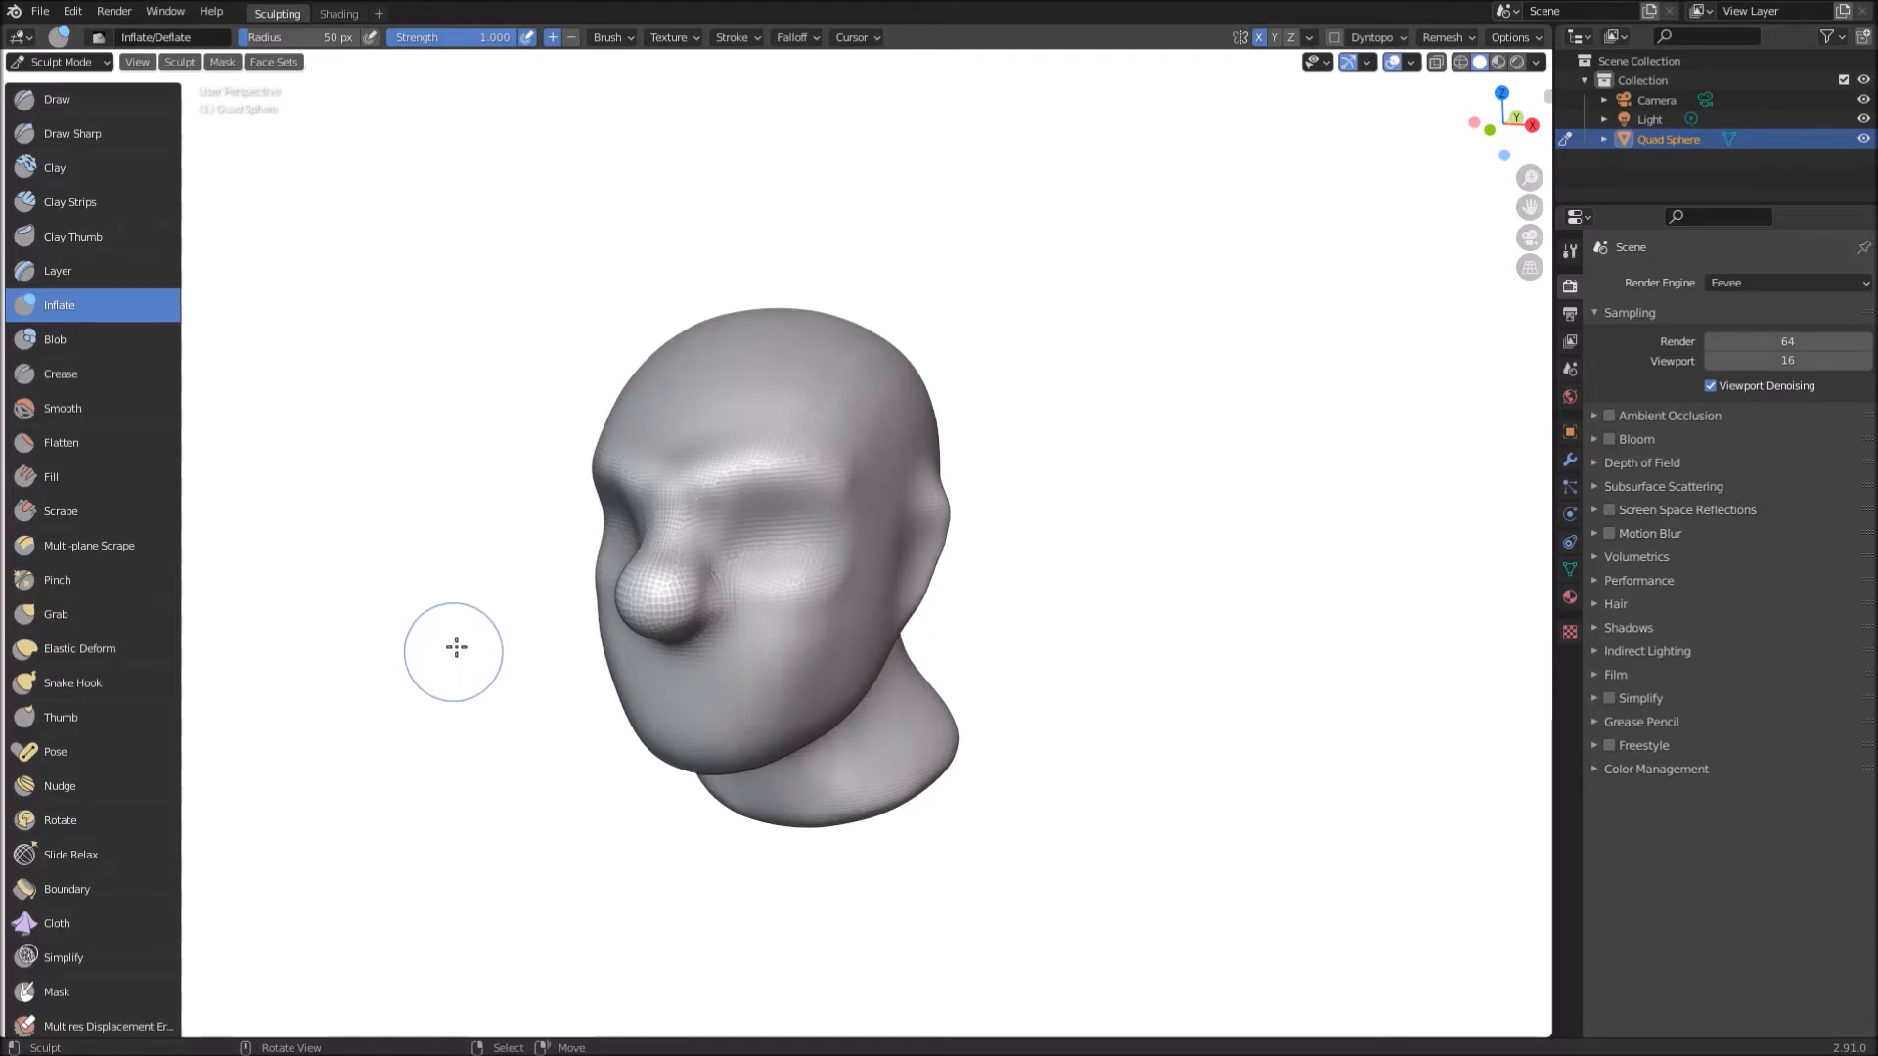
mouse_move(533, 736)
middle_mouse_down("ctrl")
mouse_move(563, 627)
mouse_move(620, 615)
middle_mouse_up("ctrl")
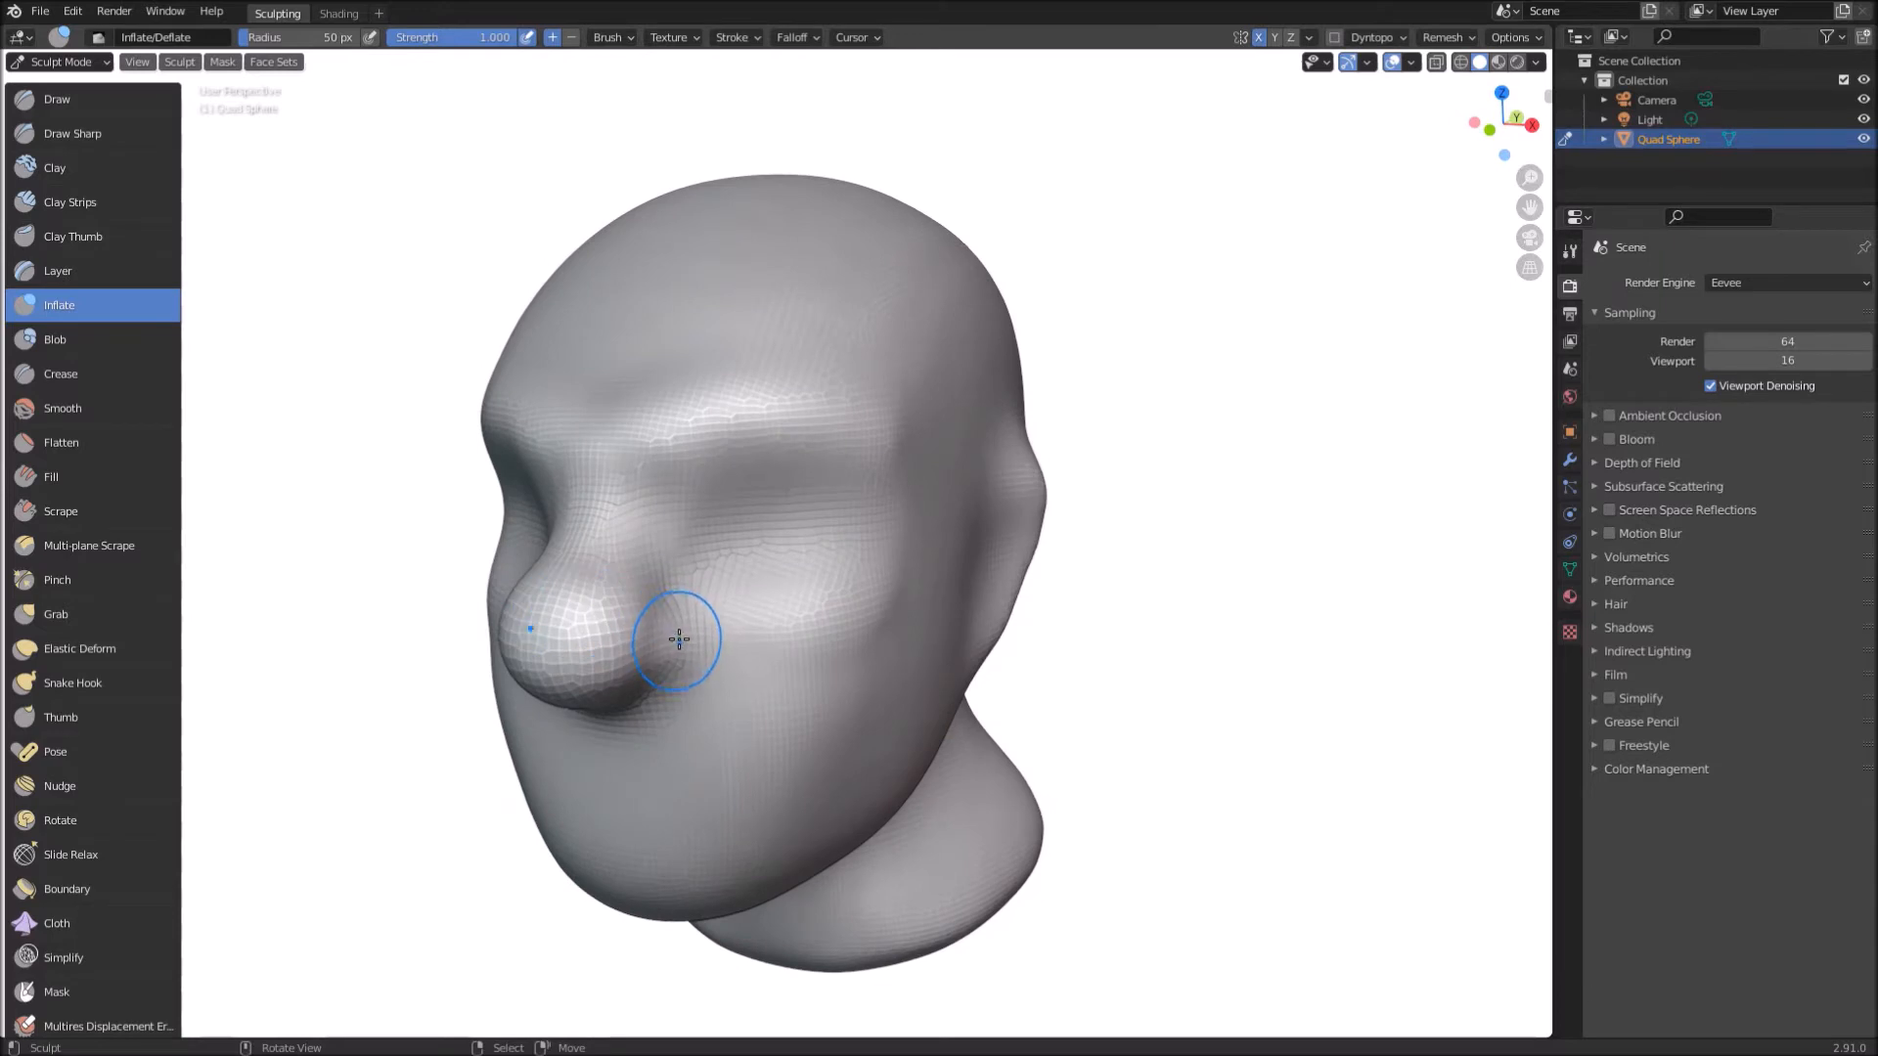
mouse_move(671, 637)
middle_mouse_down()
mouse_move(456, 766)
mouse_move(671, 674)
mouse_move(591, 738)
mouse_move(469, 758)
mouse_move(420, 788)
middle_mouse_up()
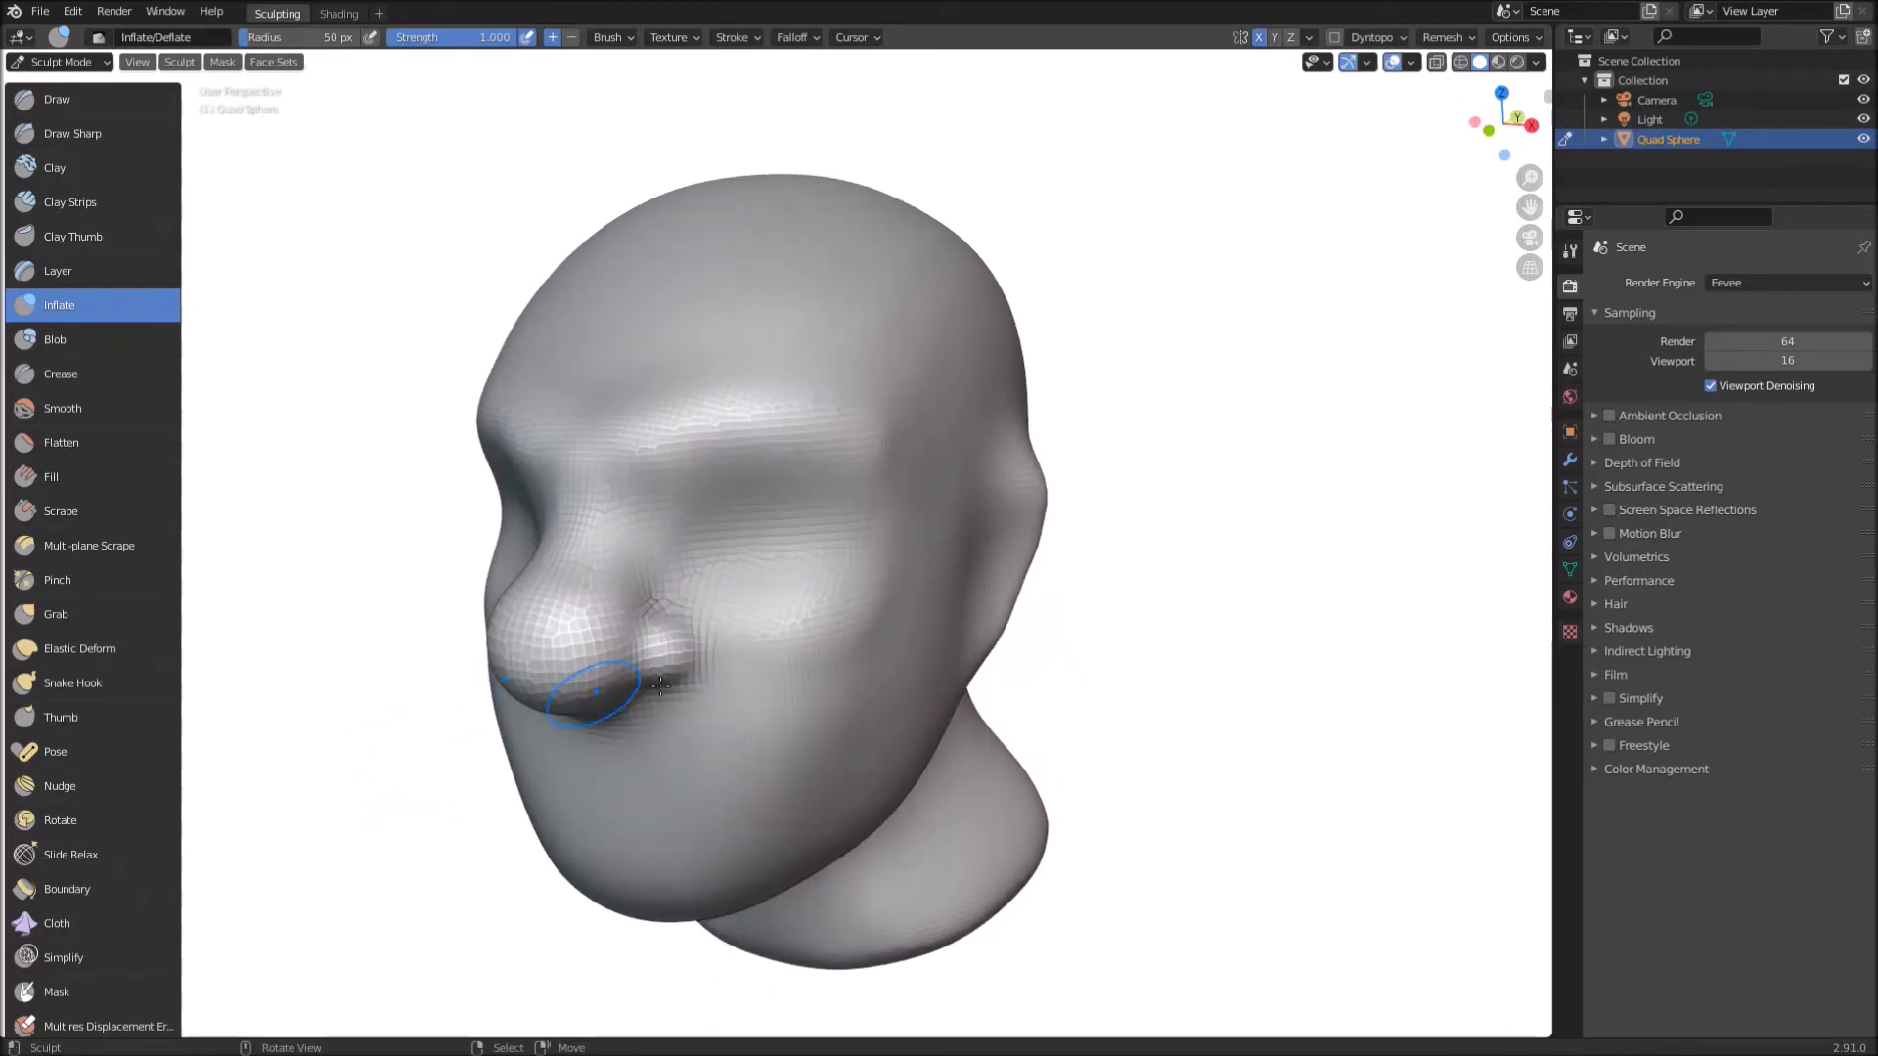
mouse_move(765, 650)
left_mouse_down()
mouse_move(797, 608)
mouse_move(788, 575)
left_mouse_up()
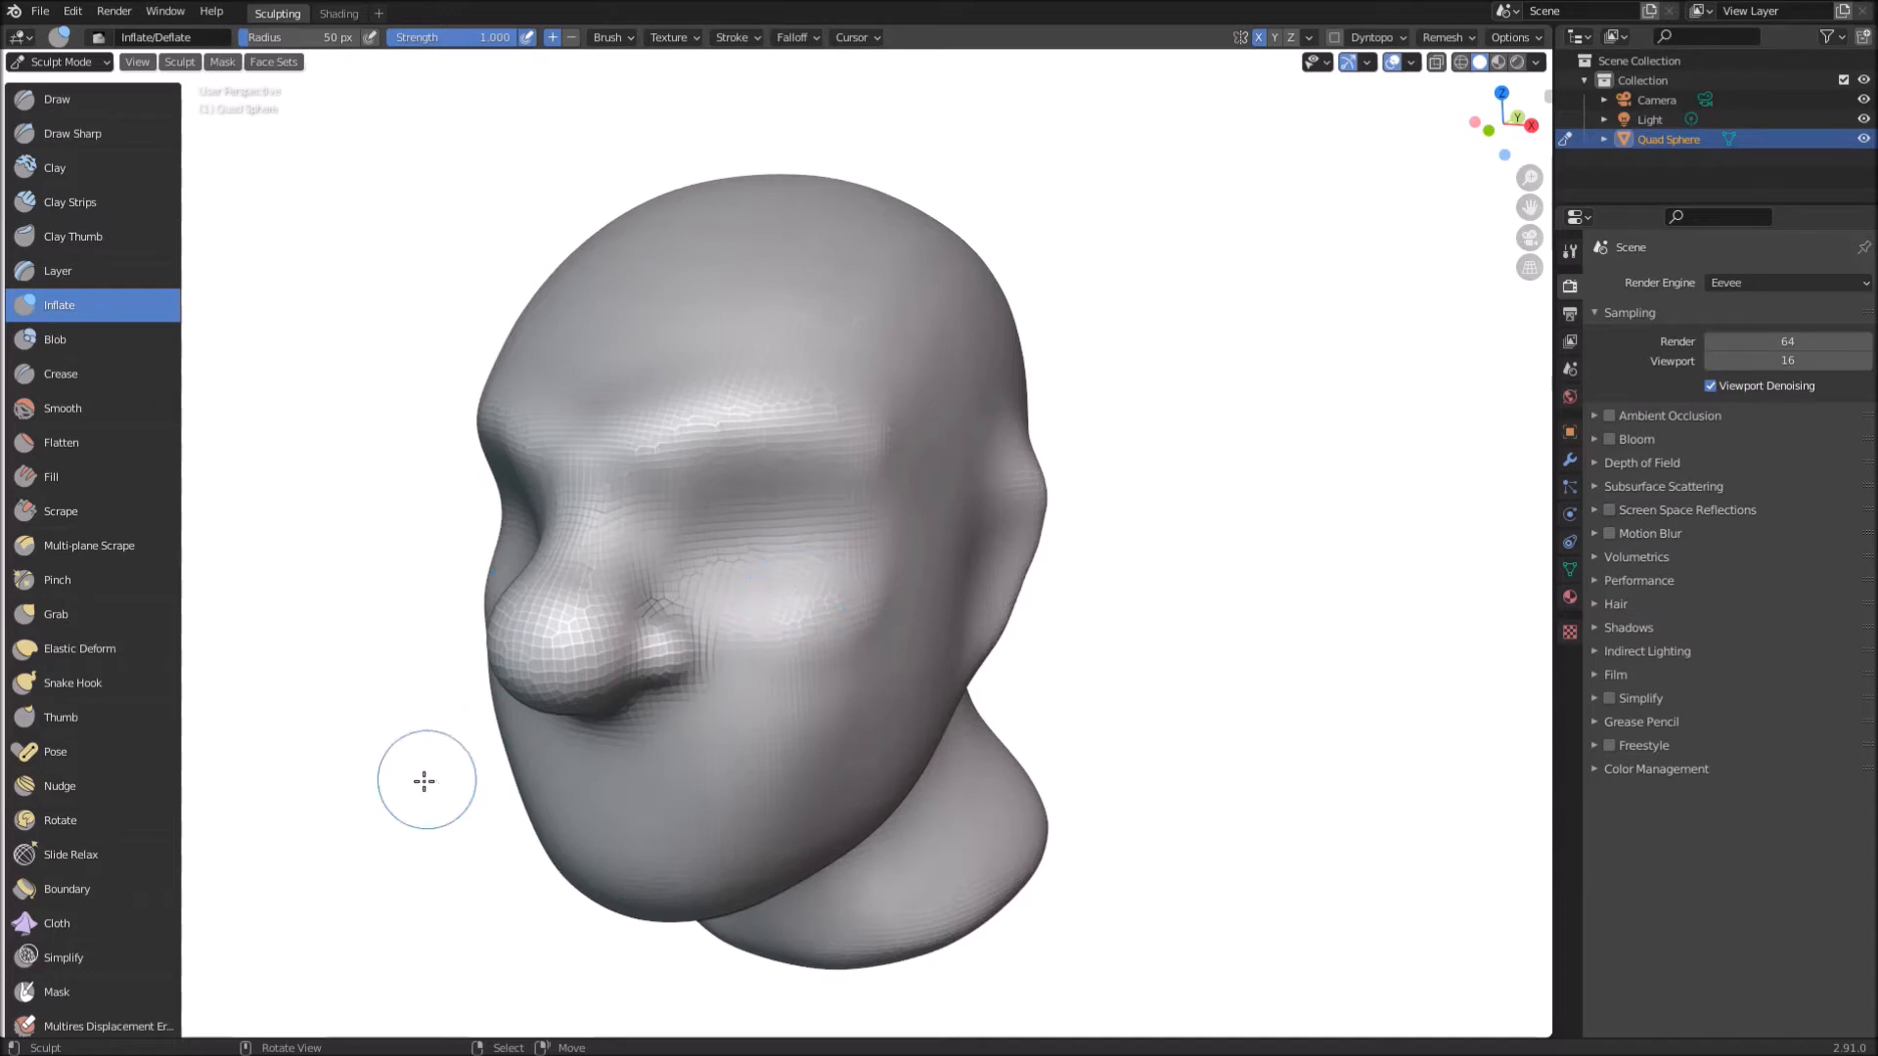
Step: Enlarge the Inflate brush to a radius of 80 px and puff up the cheek between the nostril and the jaw
key("f")
left_click(514, 769)
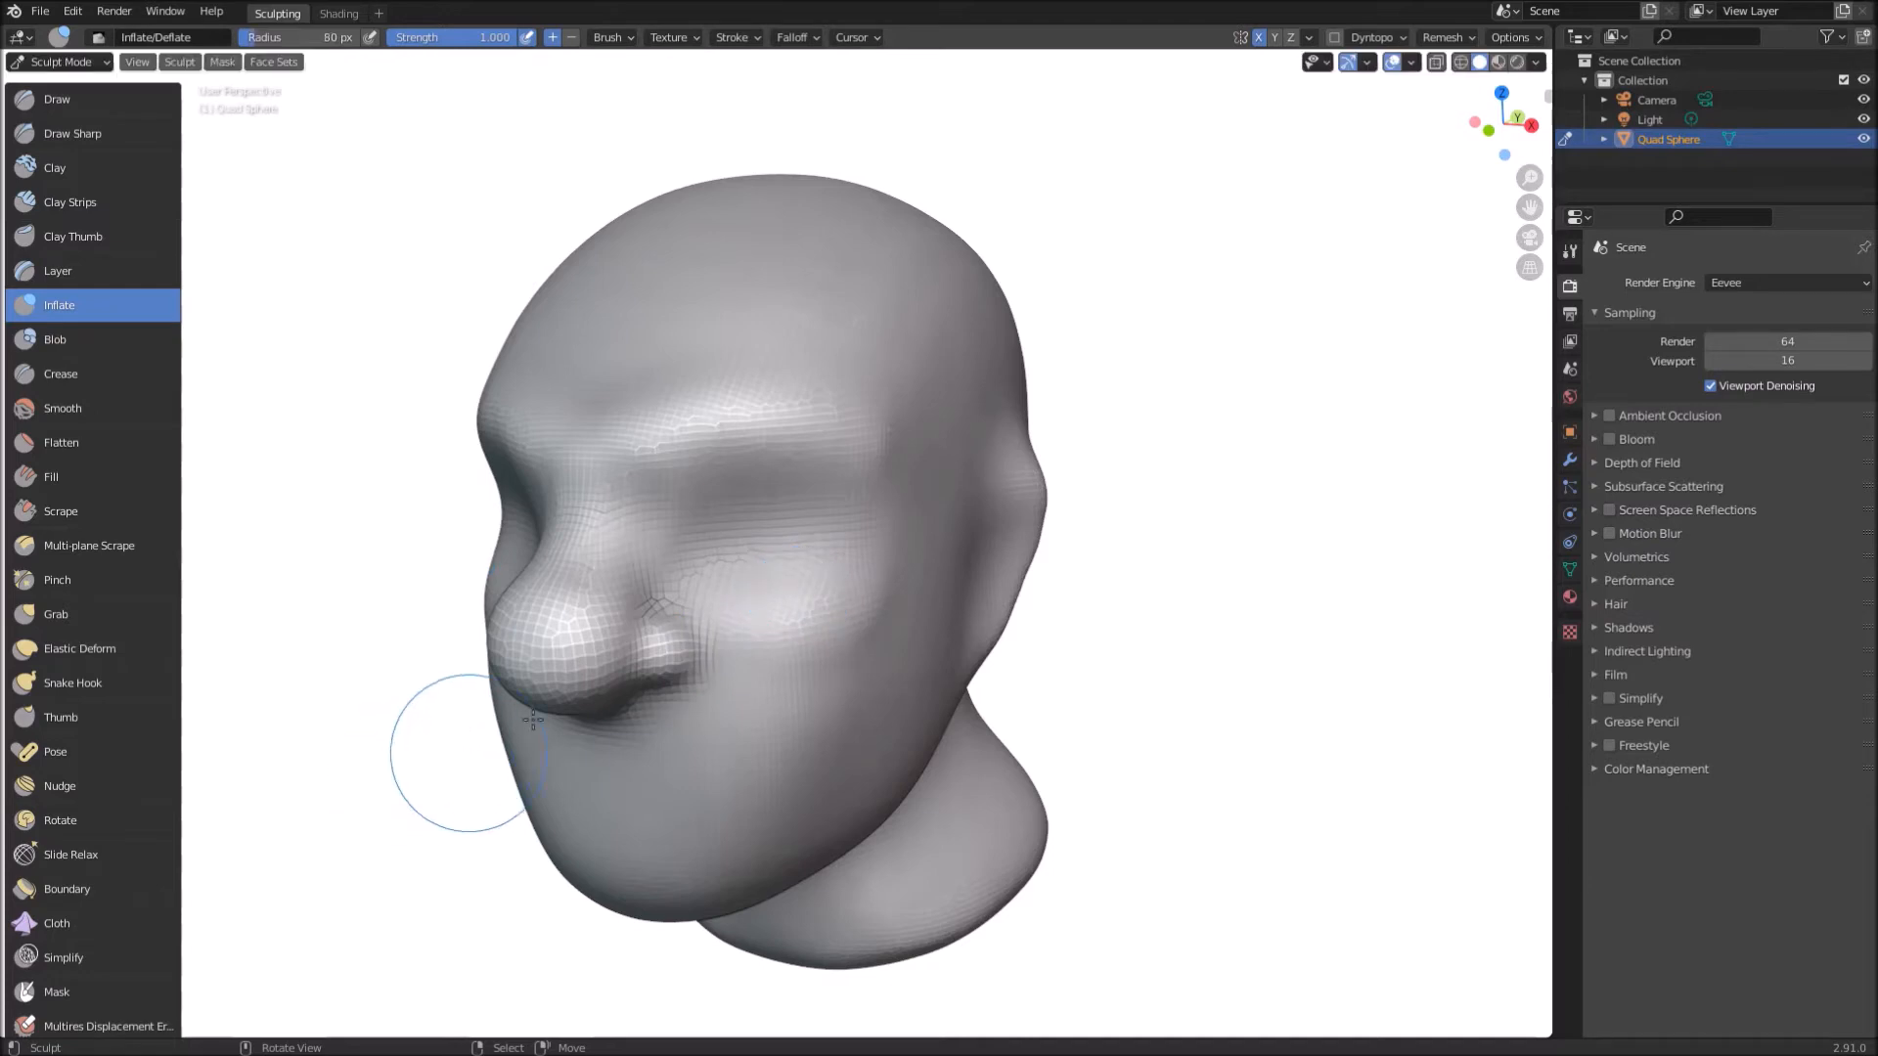
mouse_move(744, 653)
left_mouse_down()
mouse_move(861, 615)
mouse_move(824, 709)
mouse_move(792, 655)
mouse_move(870, 636)
mouse_move(797, 743)
left_mouse_up()
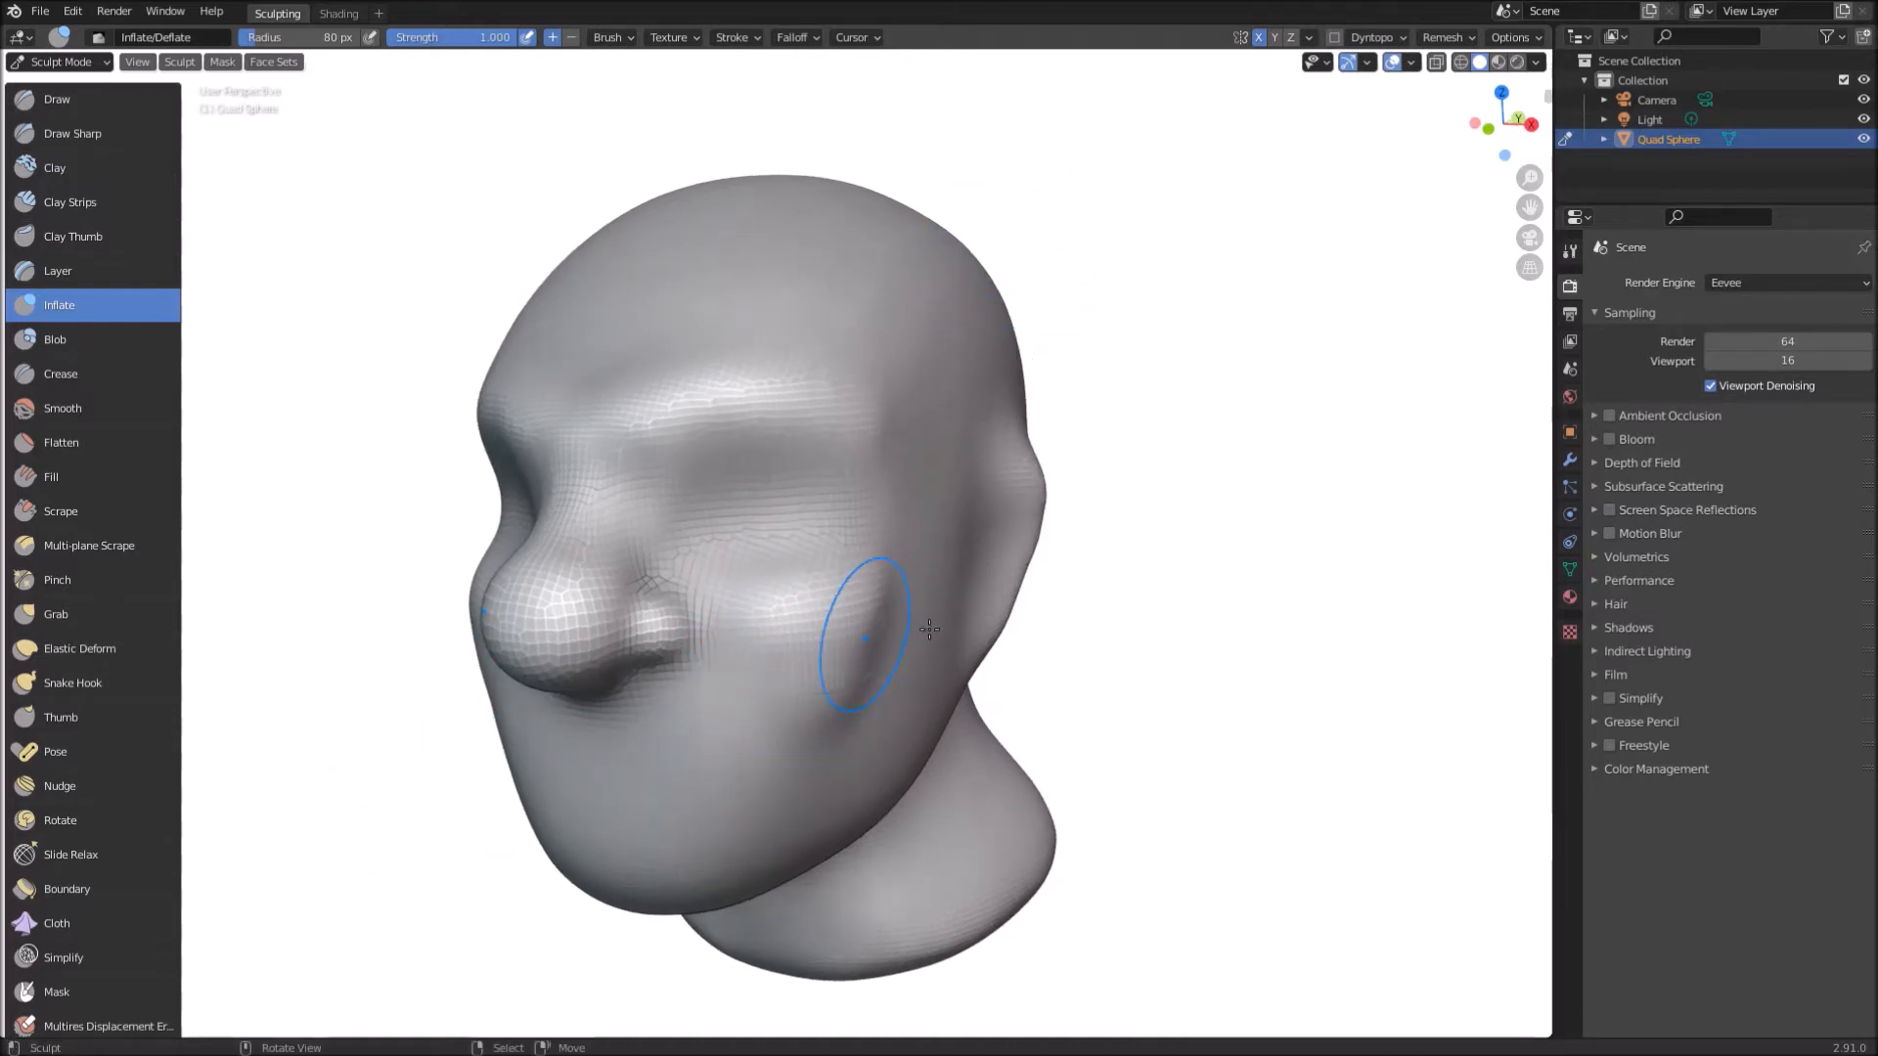
left_click_drag(762, 606, 776, 592)
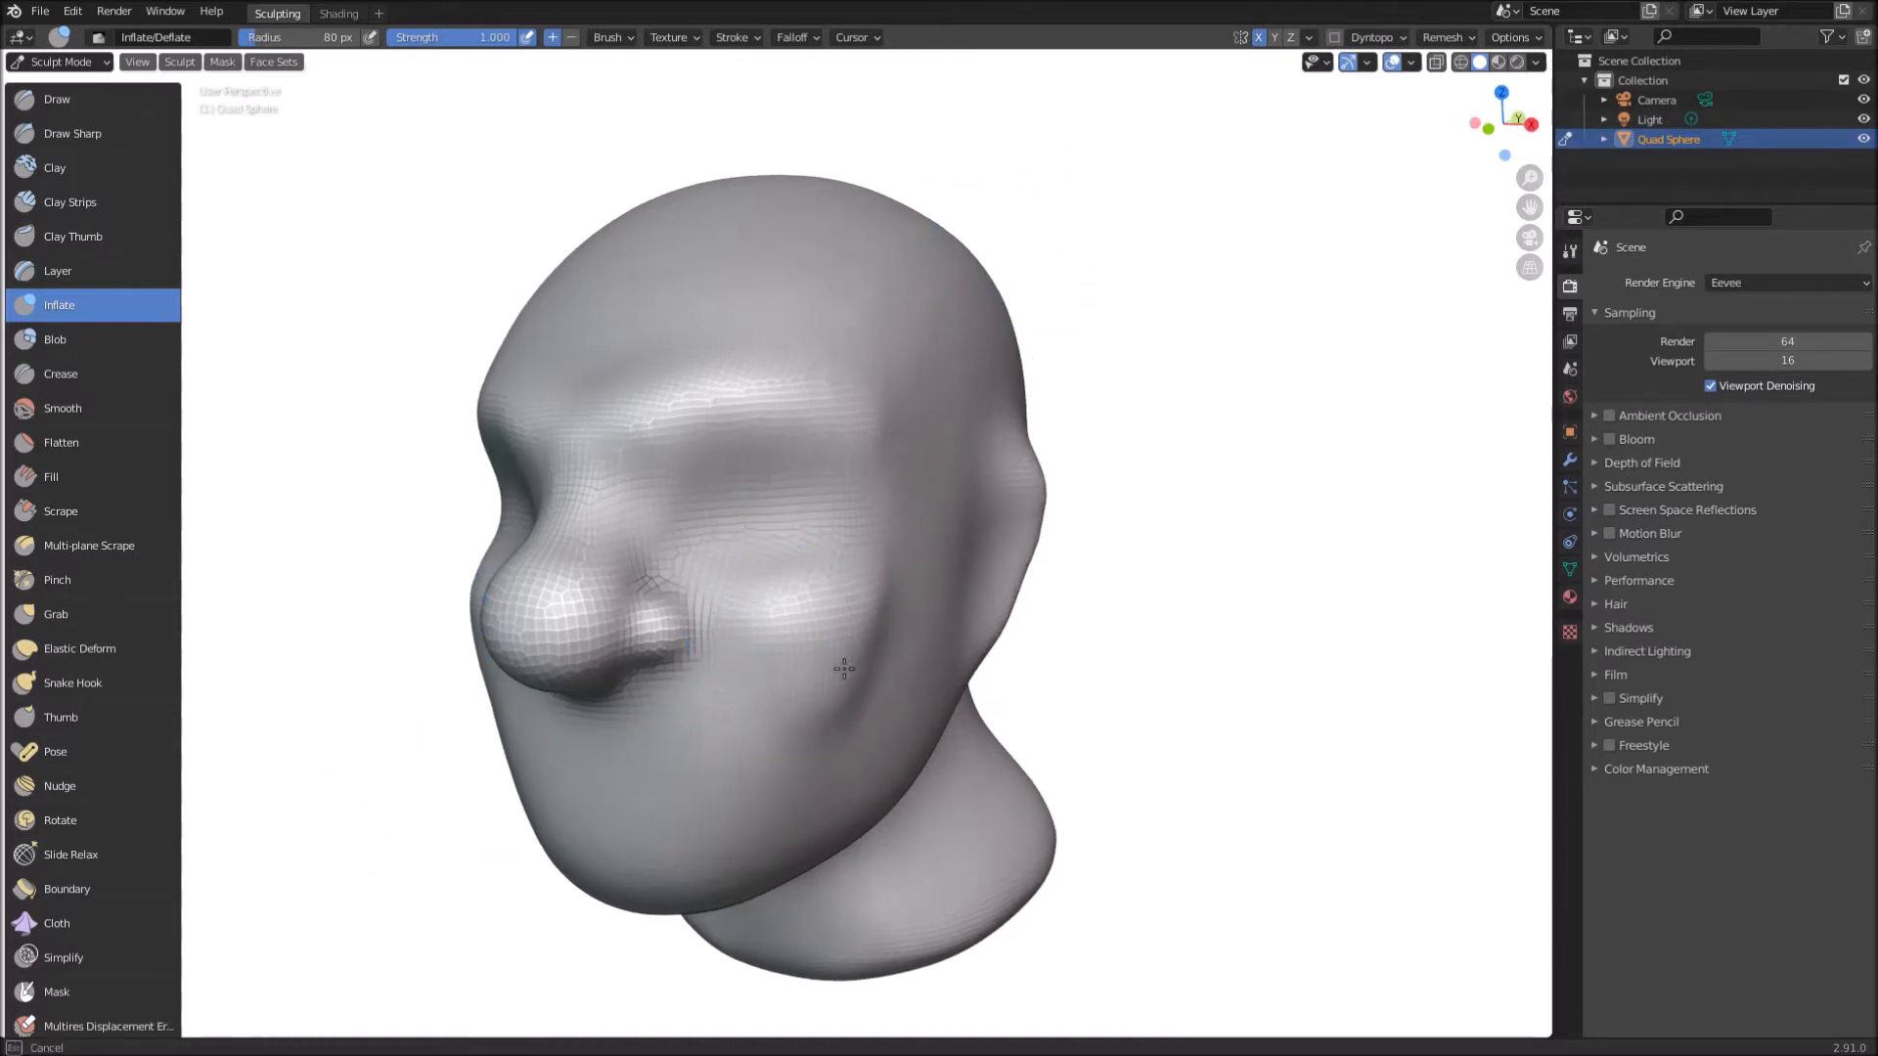
left_click_drag(874, 698, 841, 724)
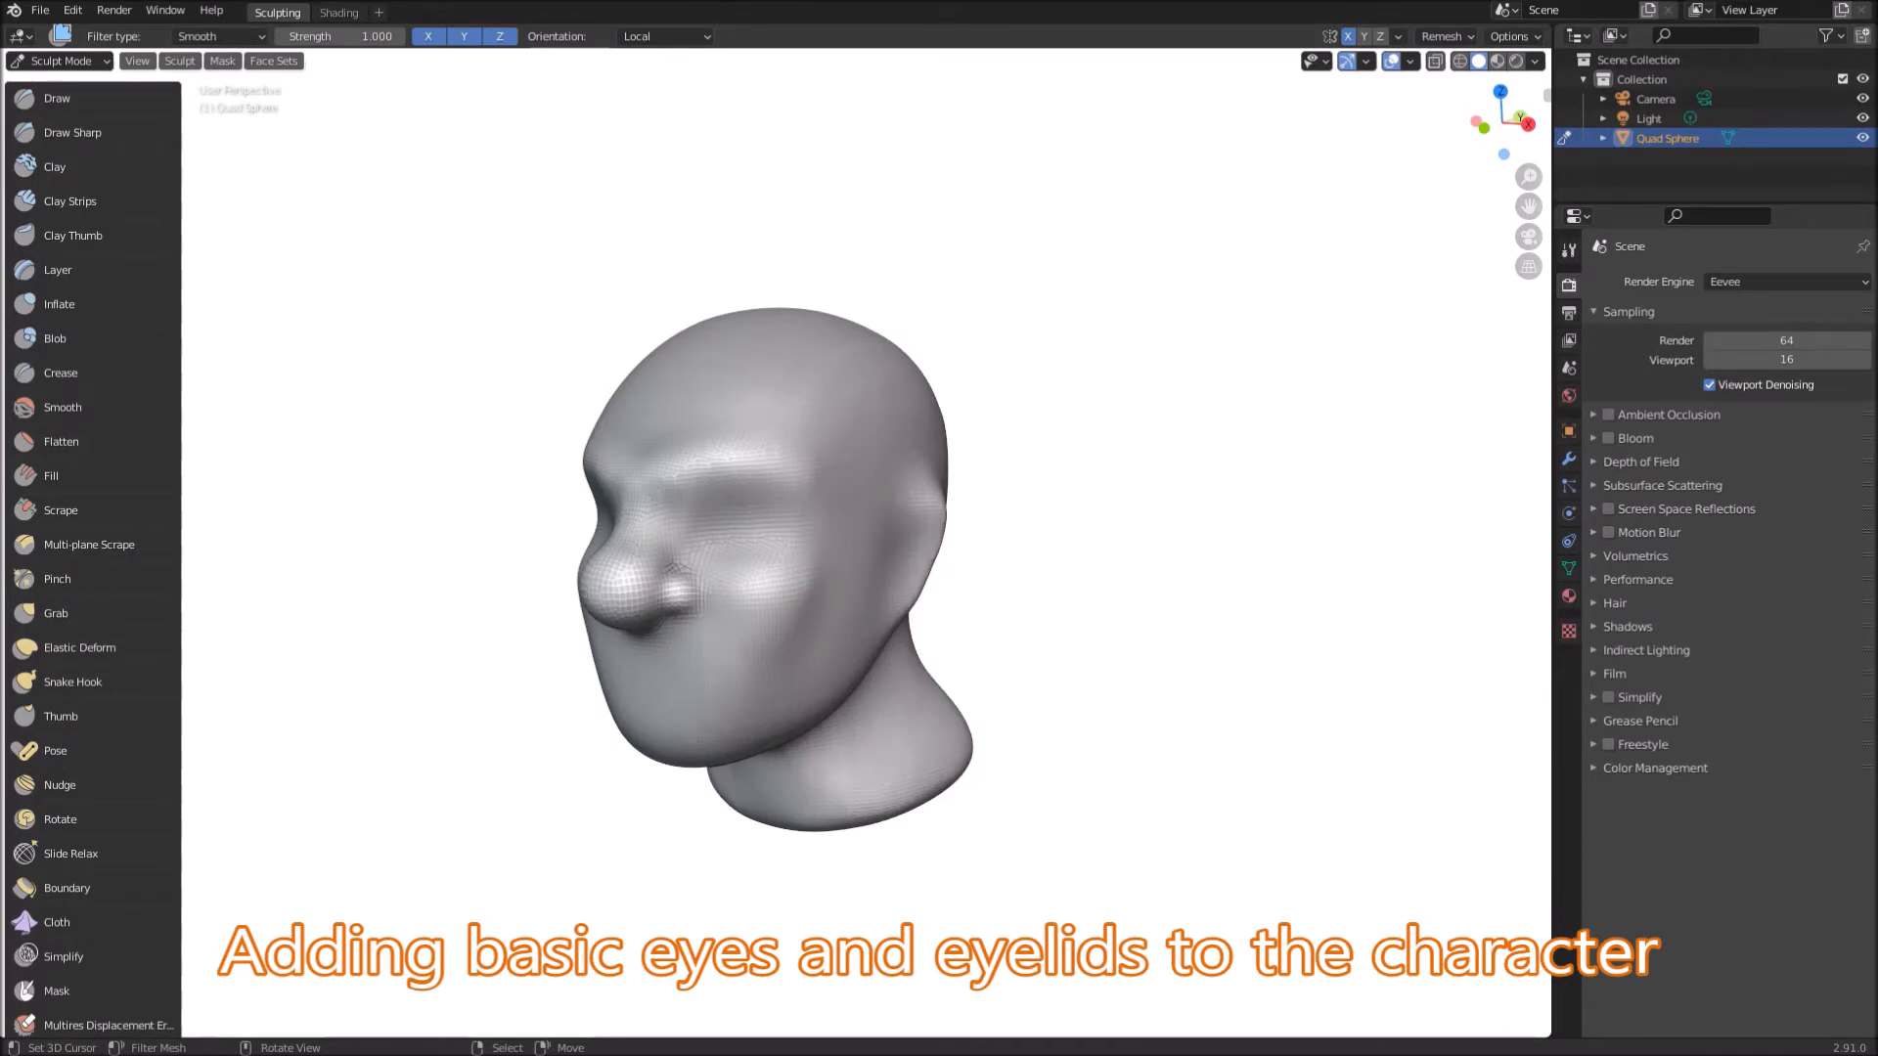
Step: Return to Object Mode and append the Eyes collection from simpleEyes.blend in the Chapter03 folder
left_click(62, 61)
left_click(57, 80)
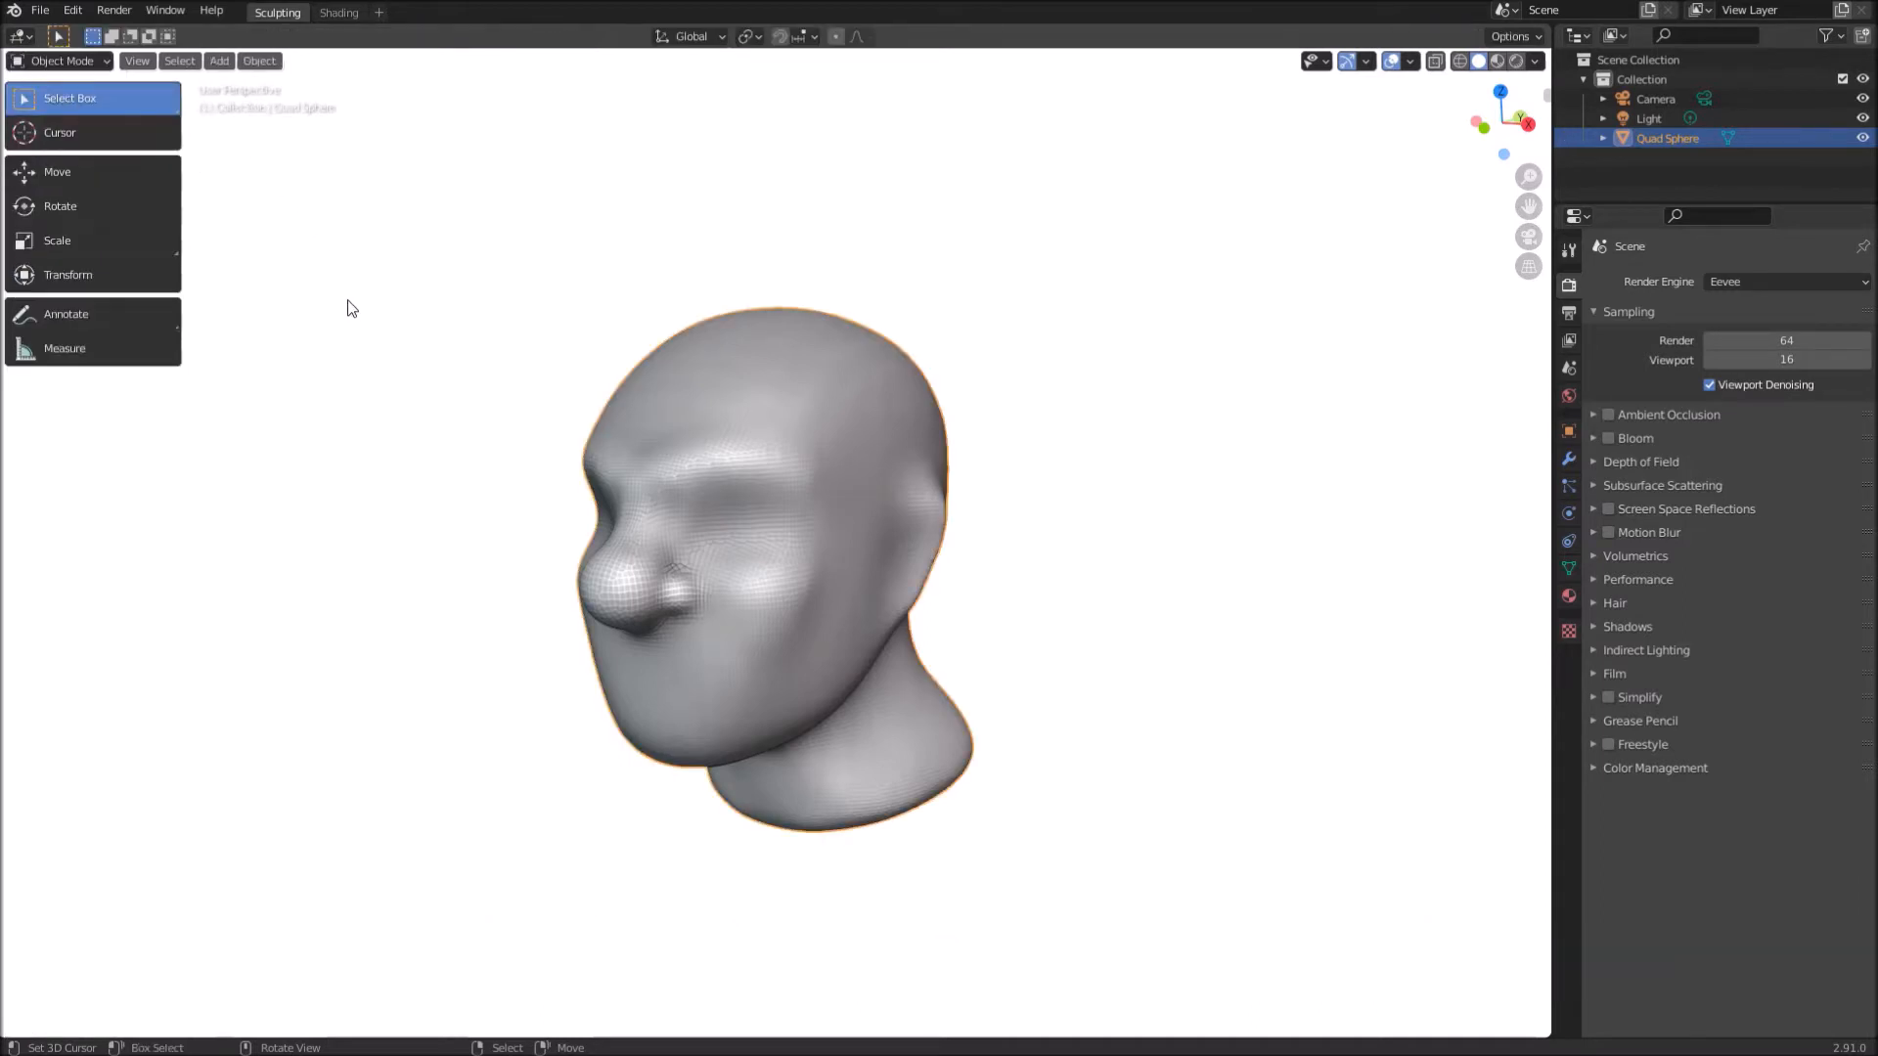
left_click(41, 12)
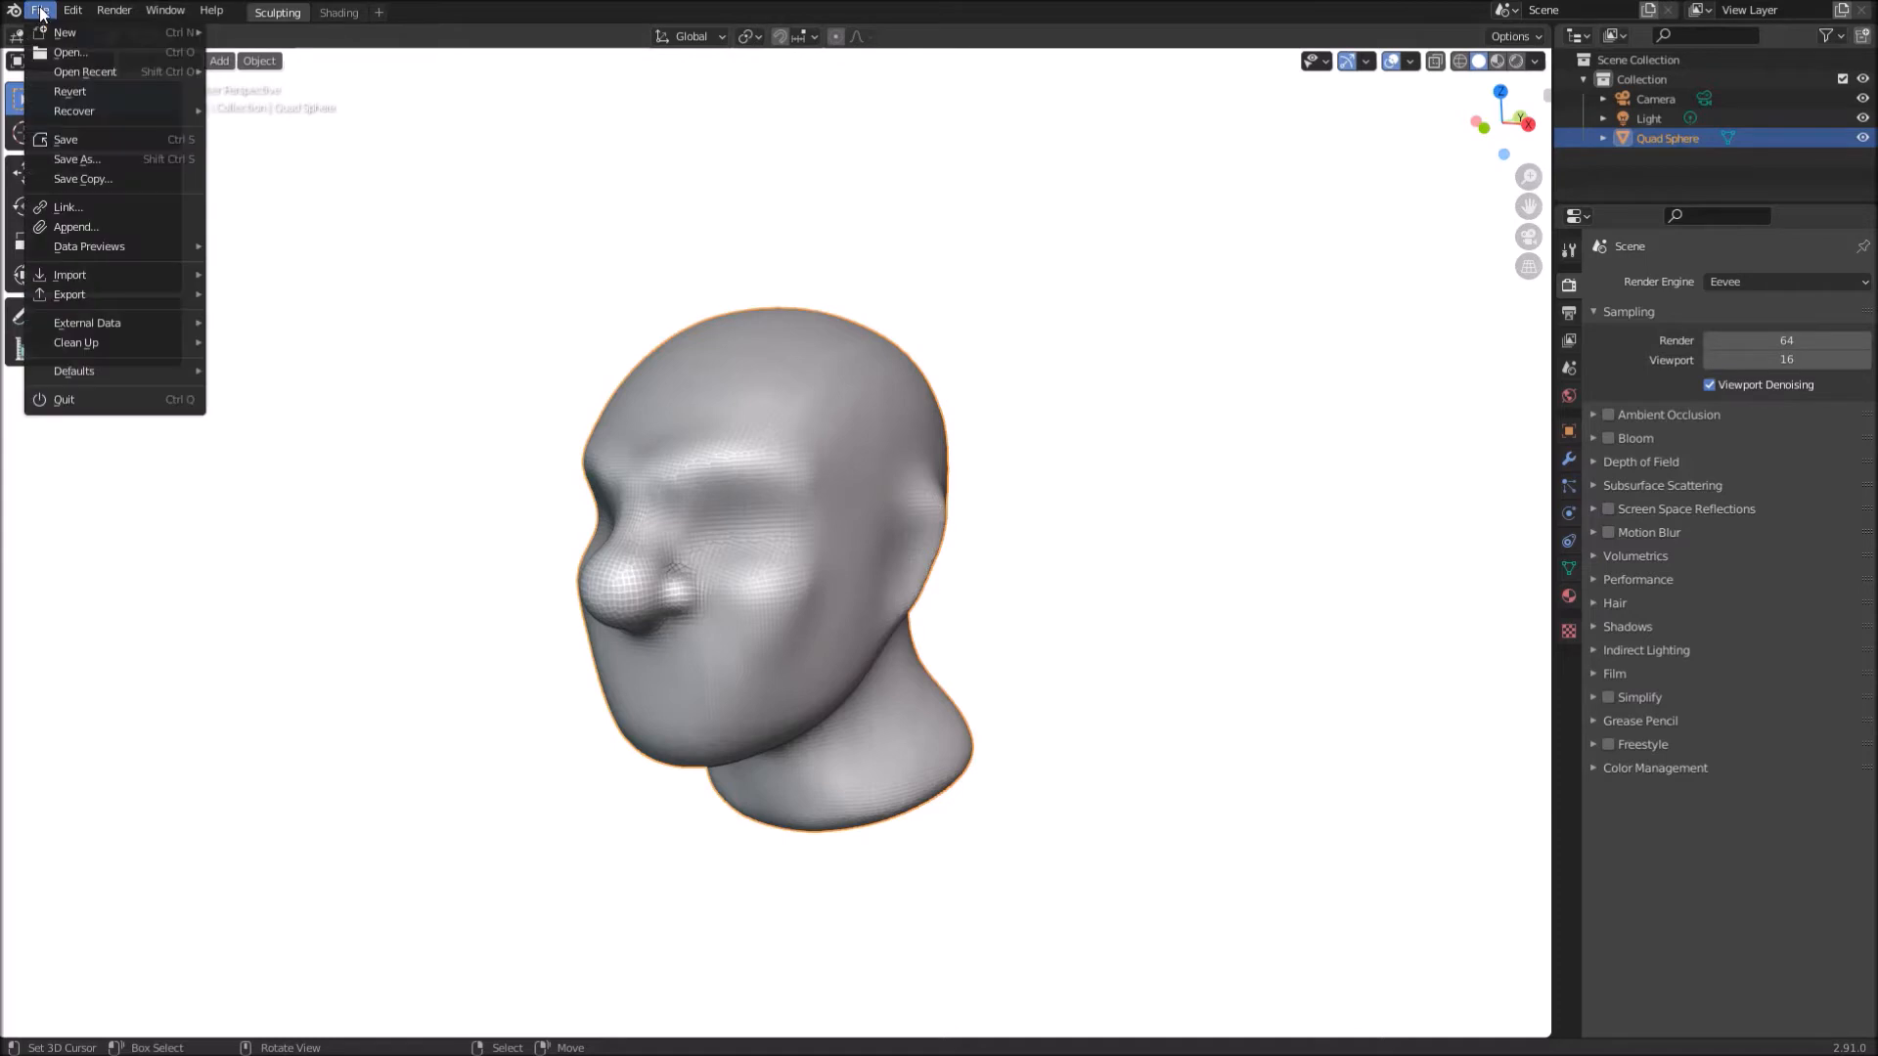
left_click(88, 227)
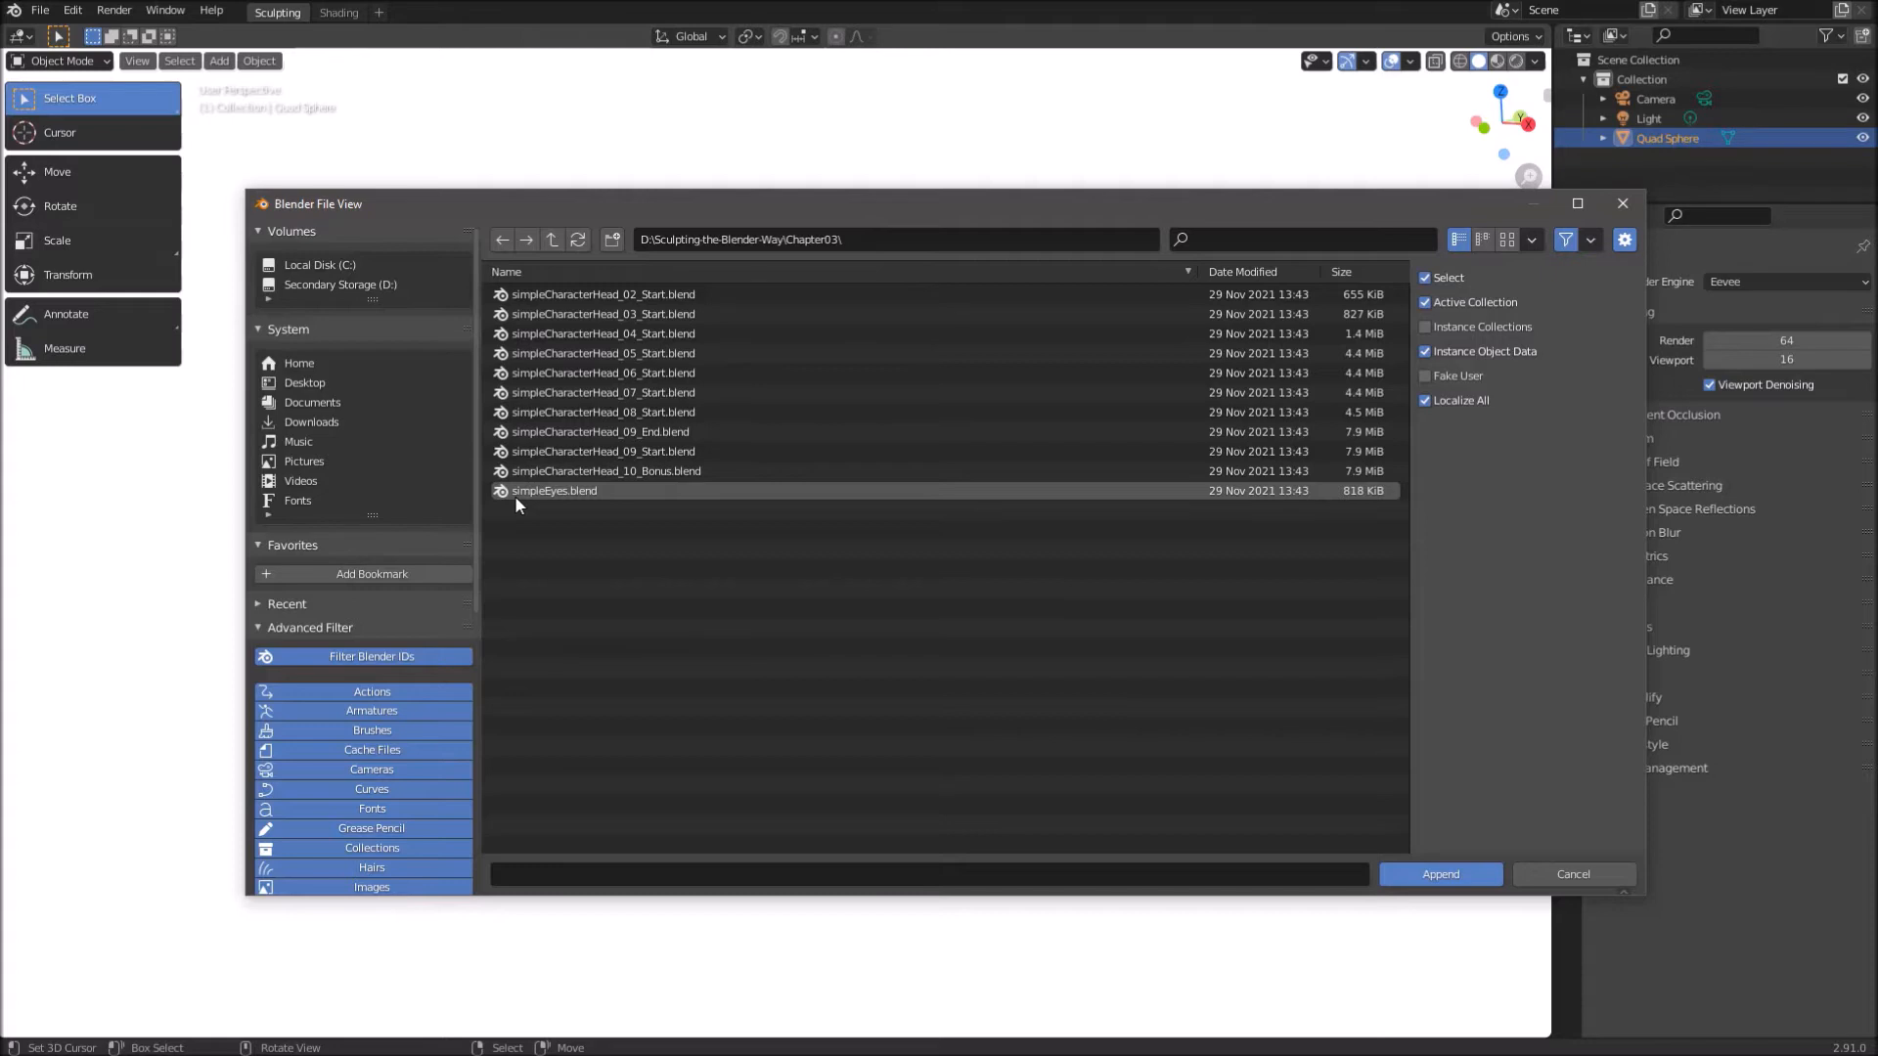
double_click(516, 494)
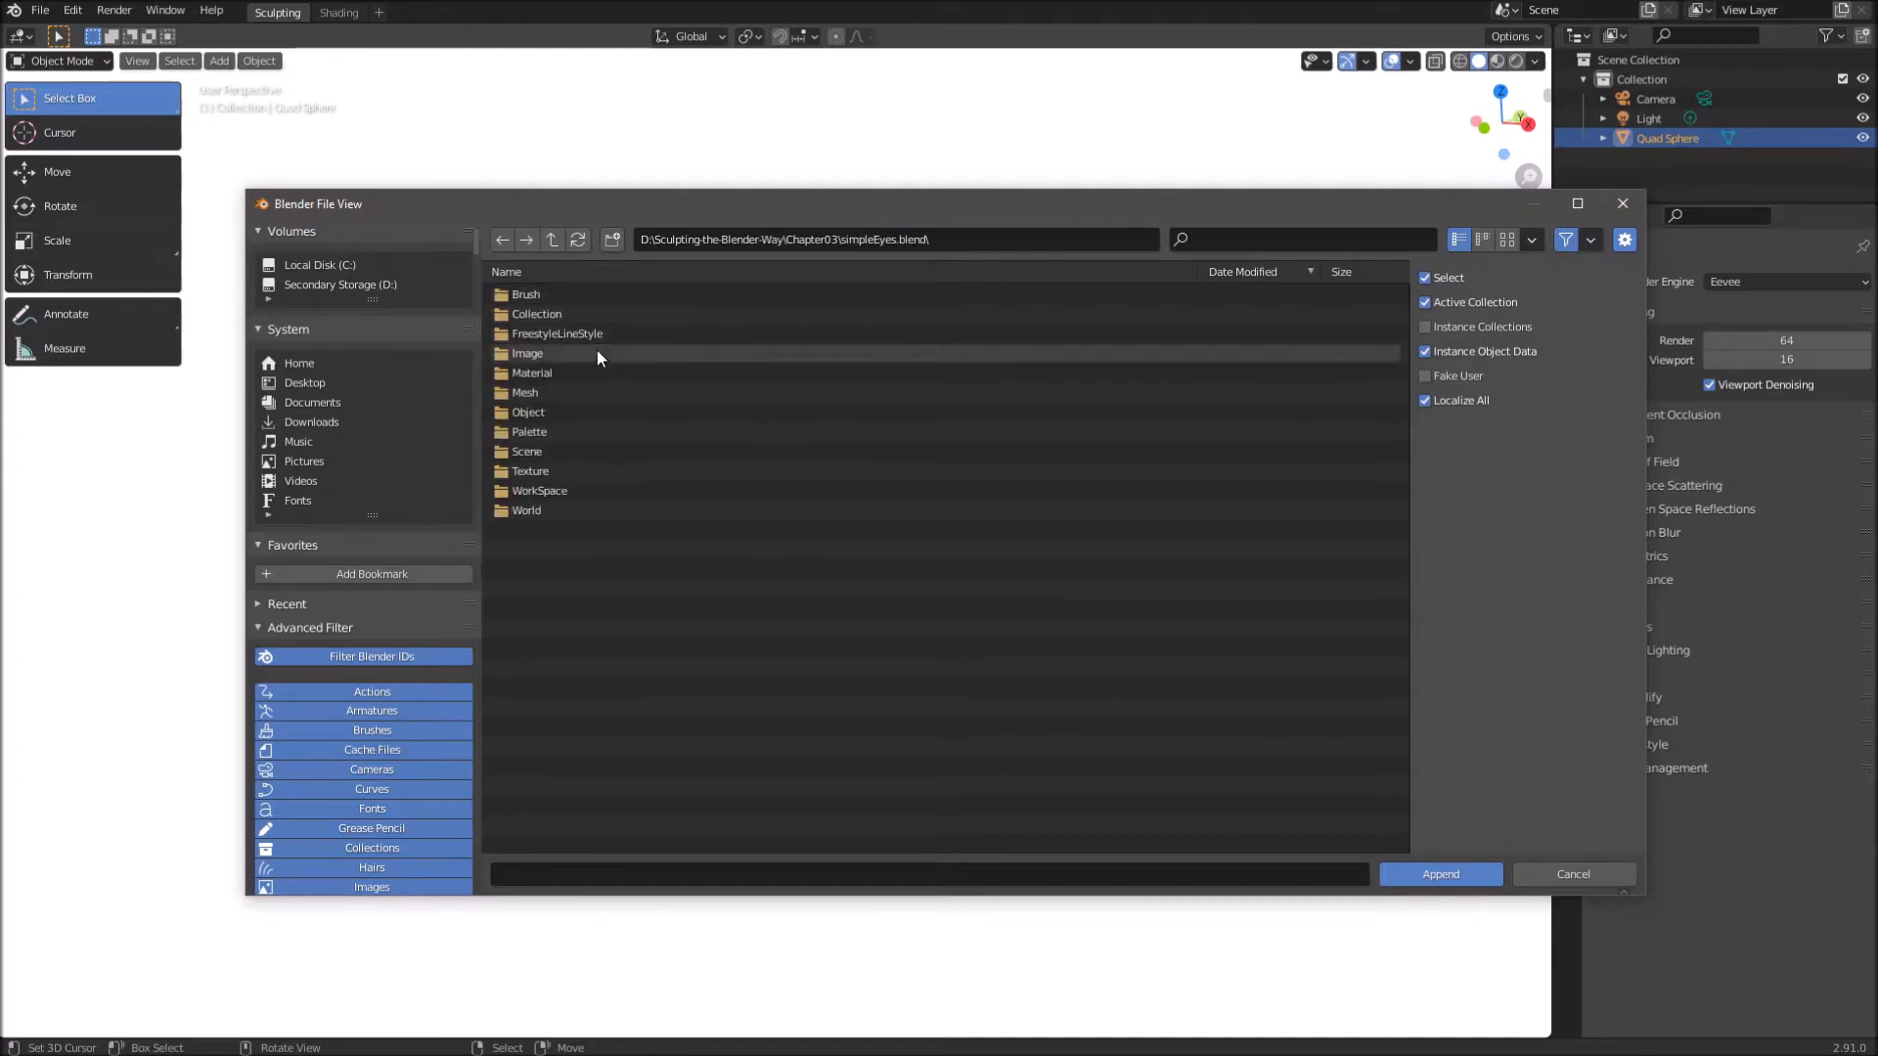
double_click(553, 315)
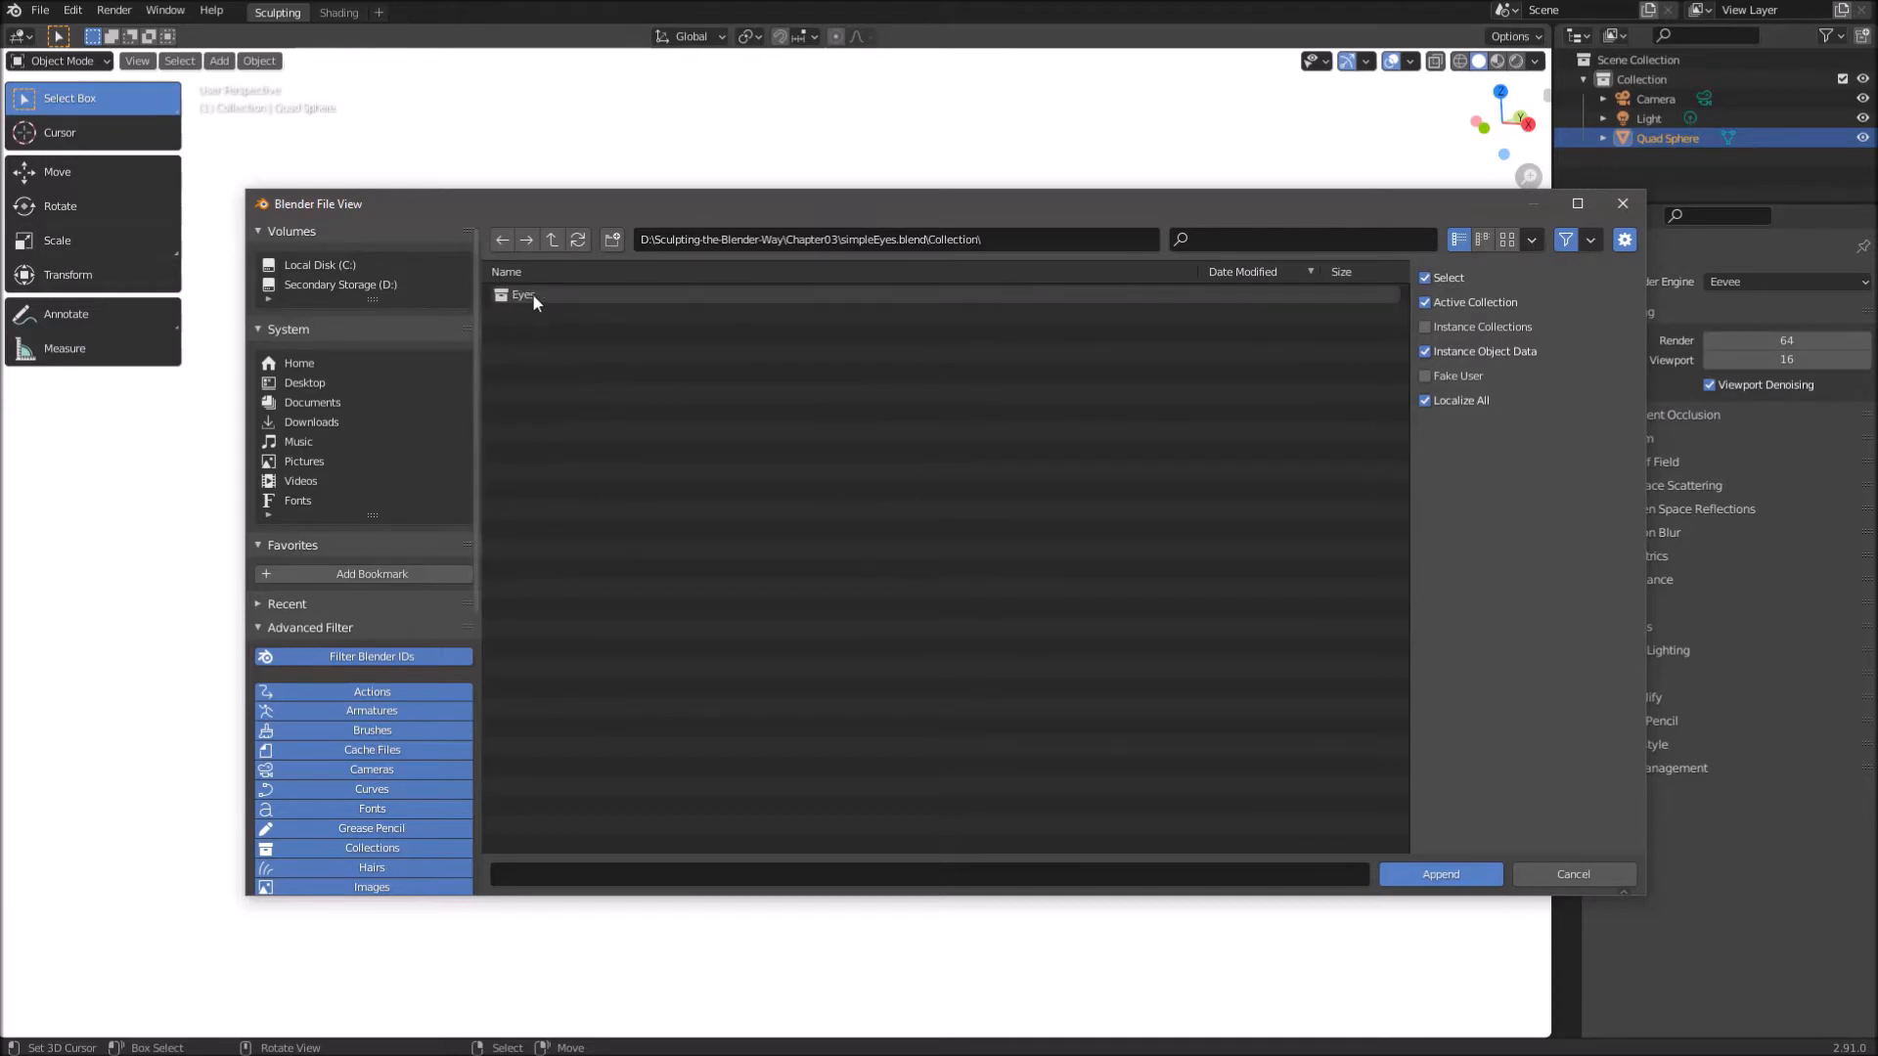
double_click(542, 294)
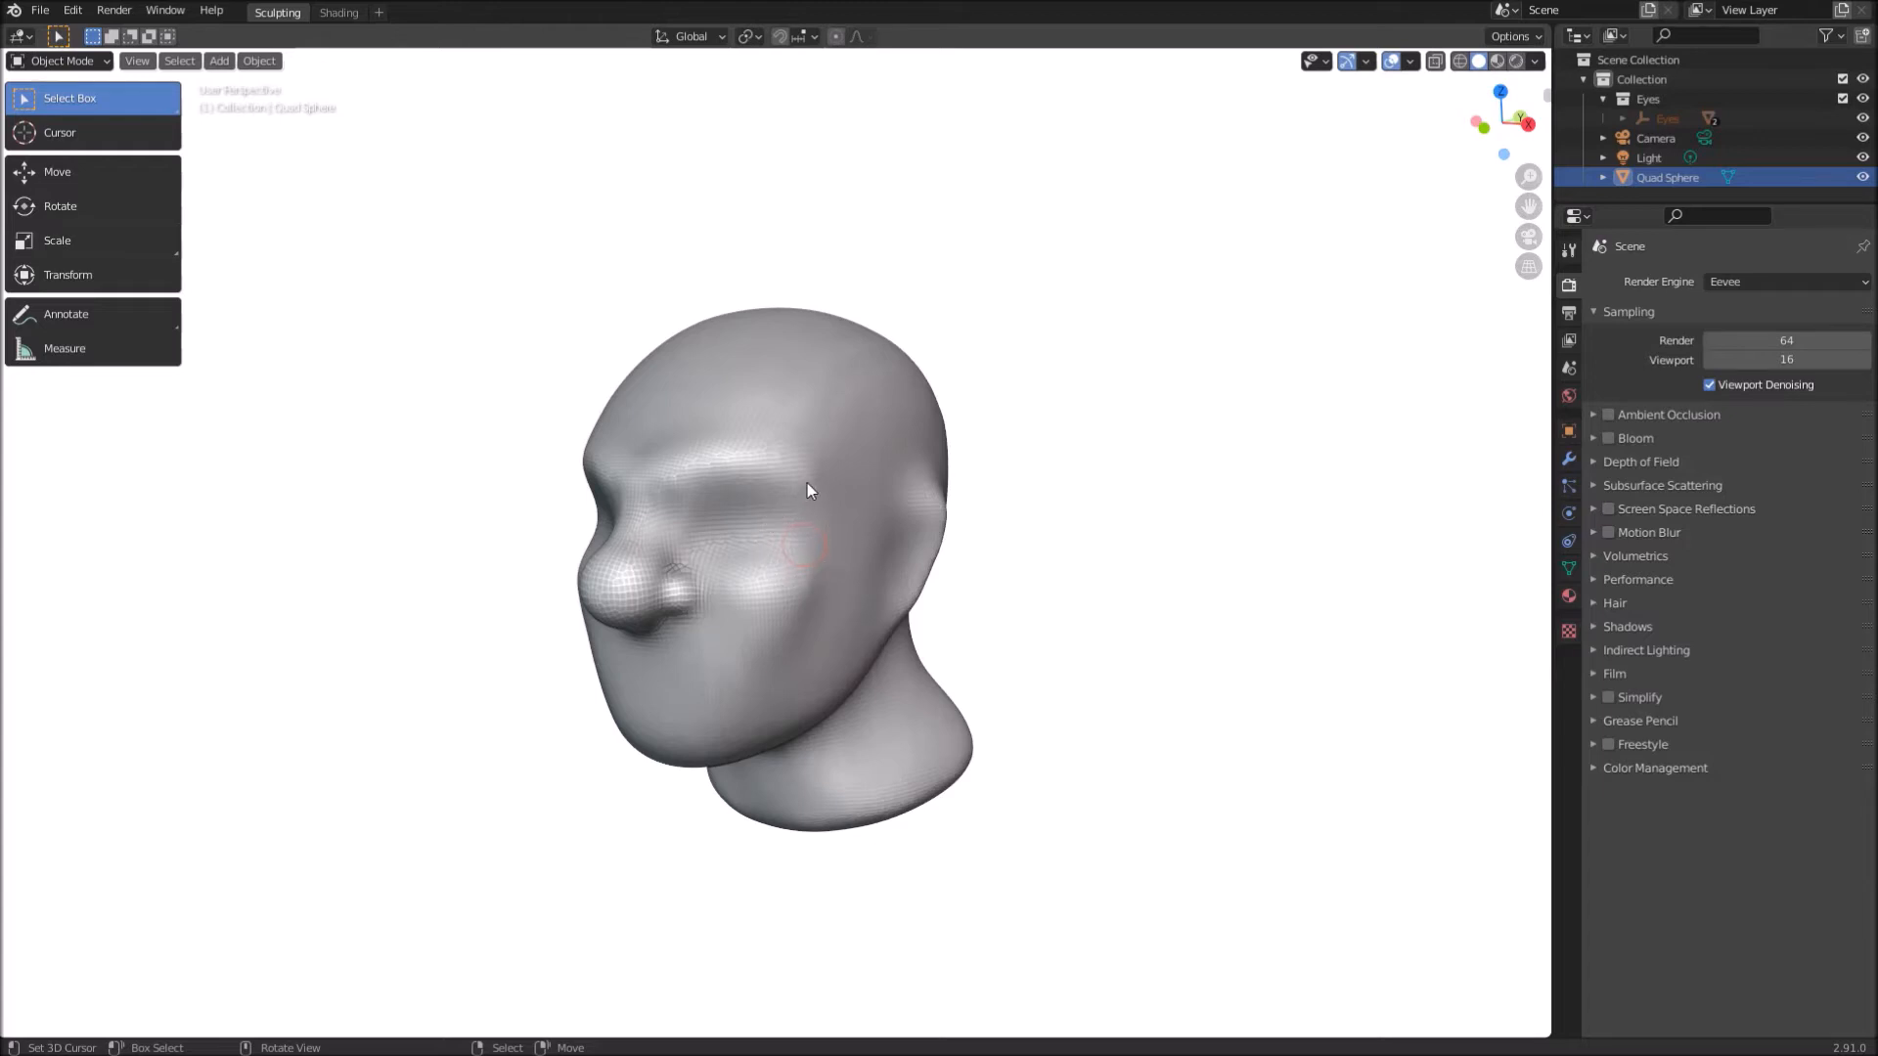
Step: Make the viewport see-through with X-ray and move the eyes up, apart and forward into the head's eye sockets
left_click(1435, 62)
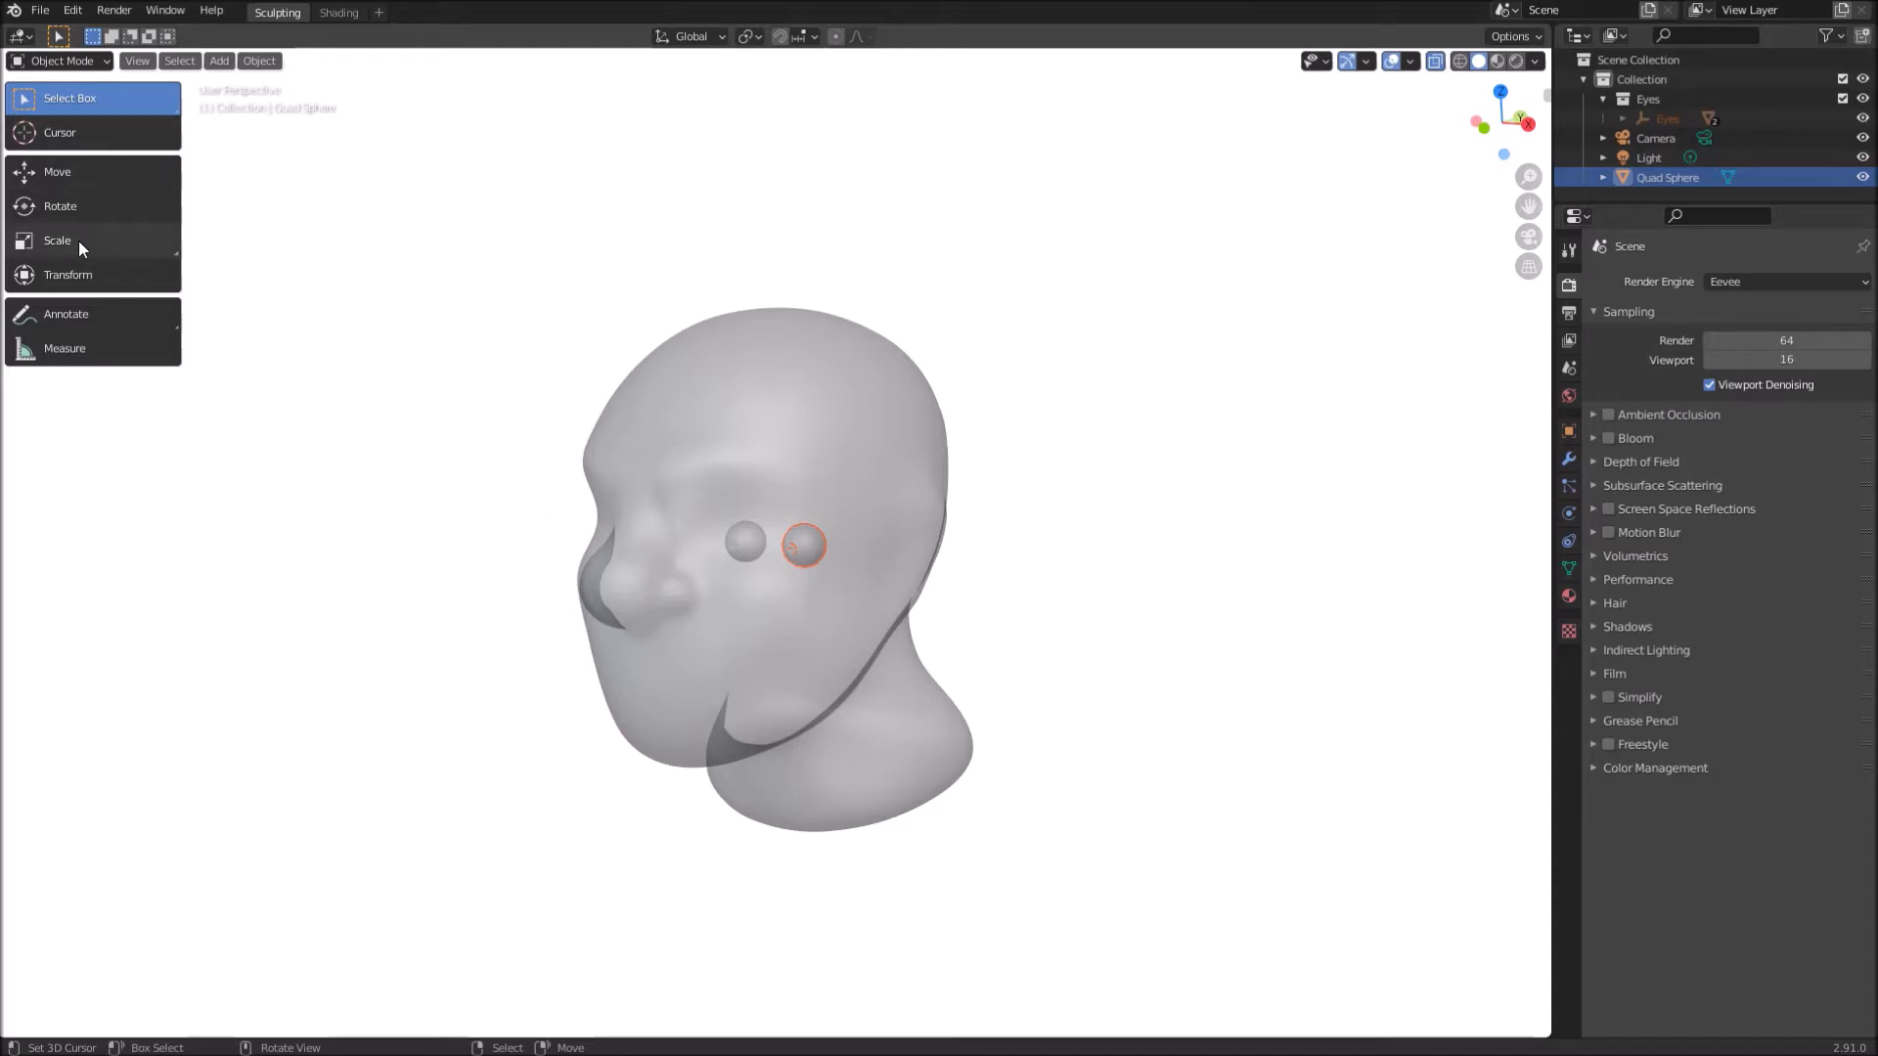
left_click(97, 172)
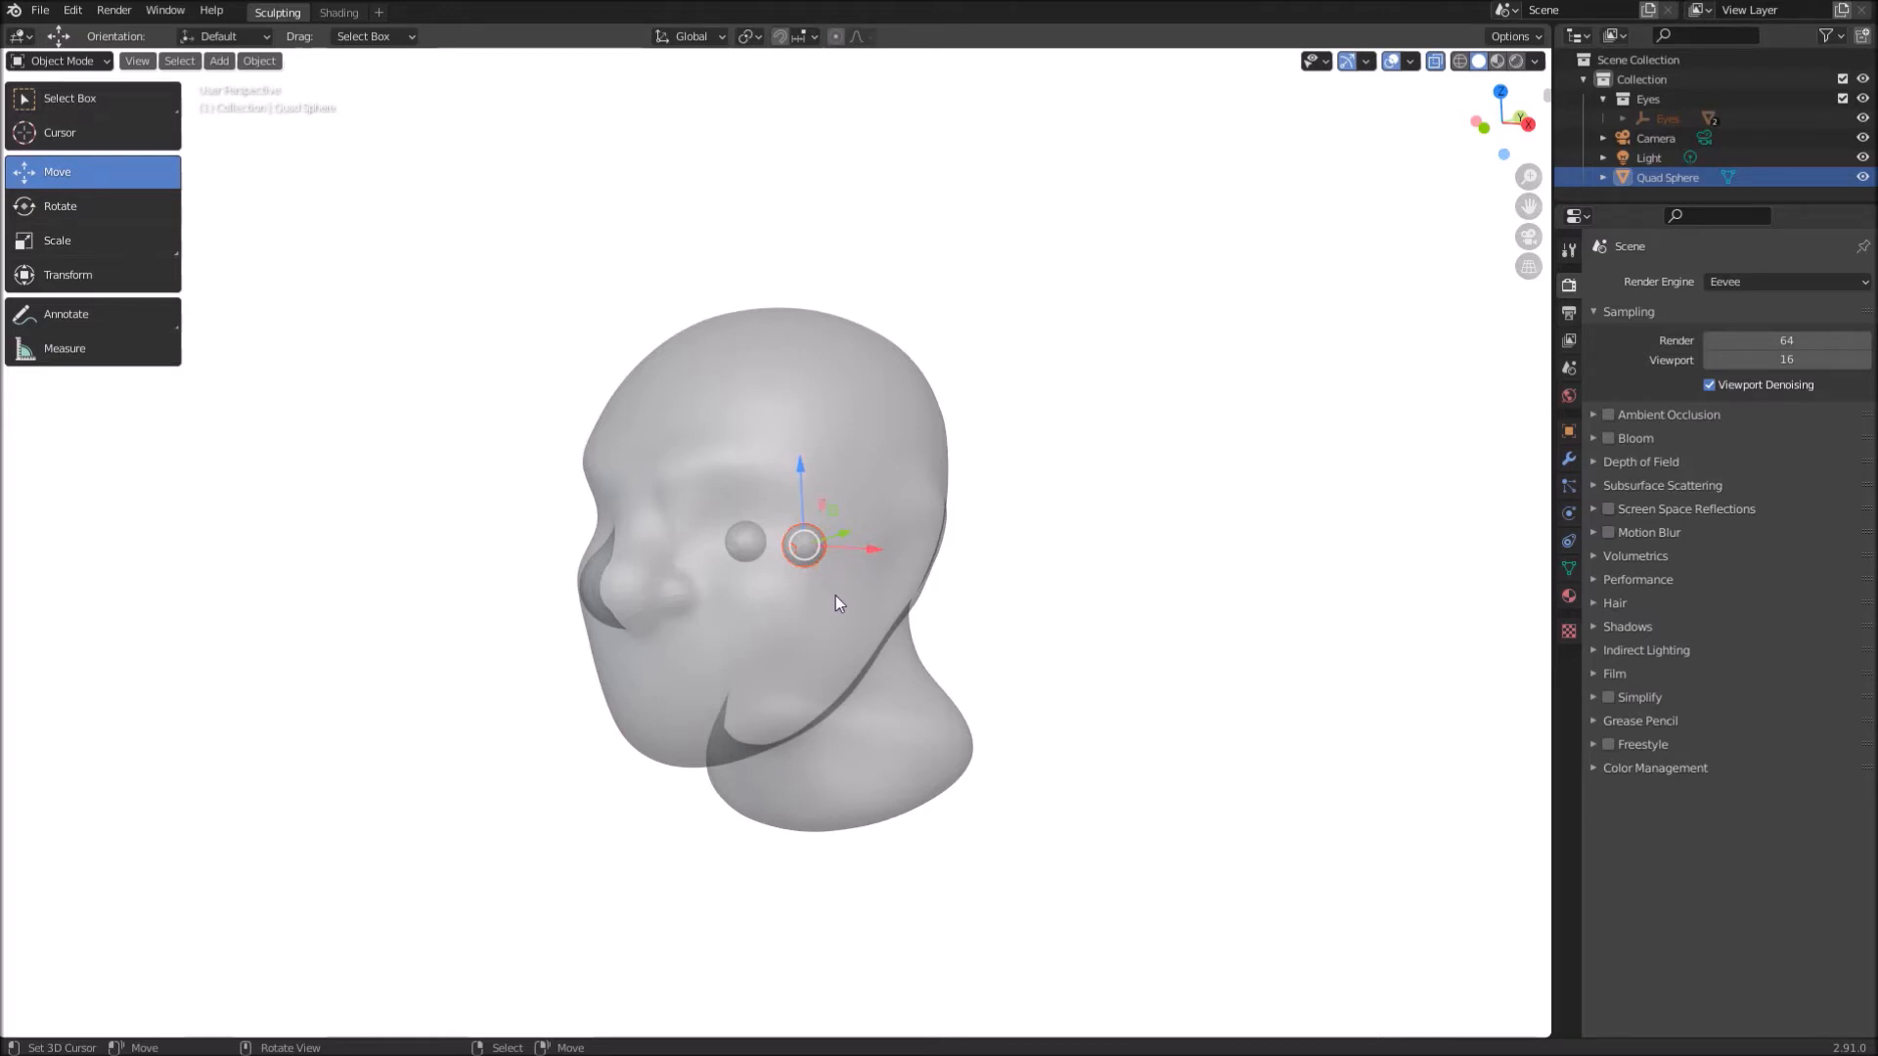
left_click(1484, 128)
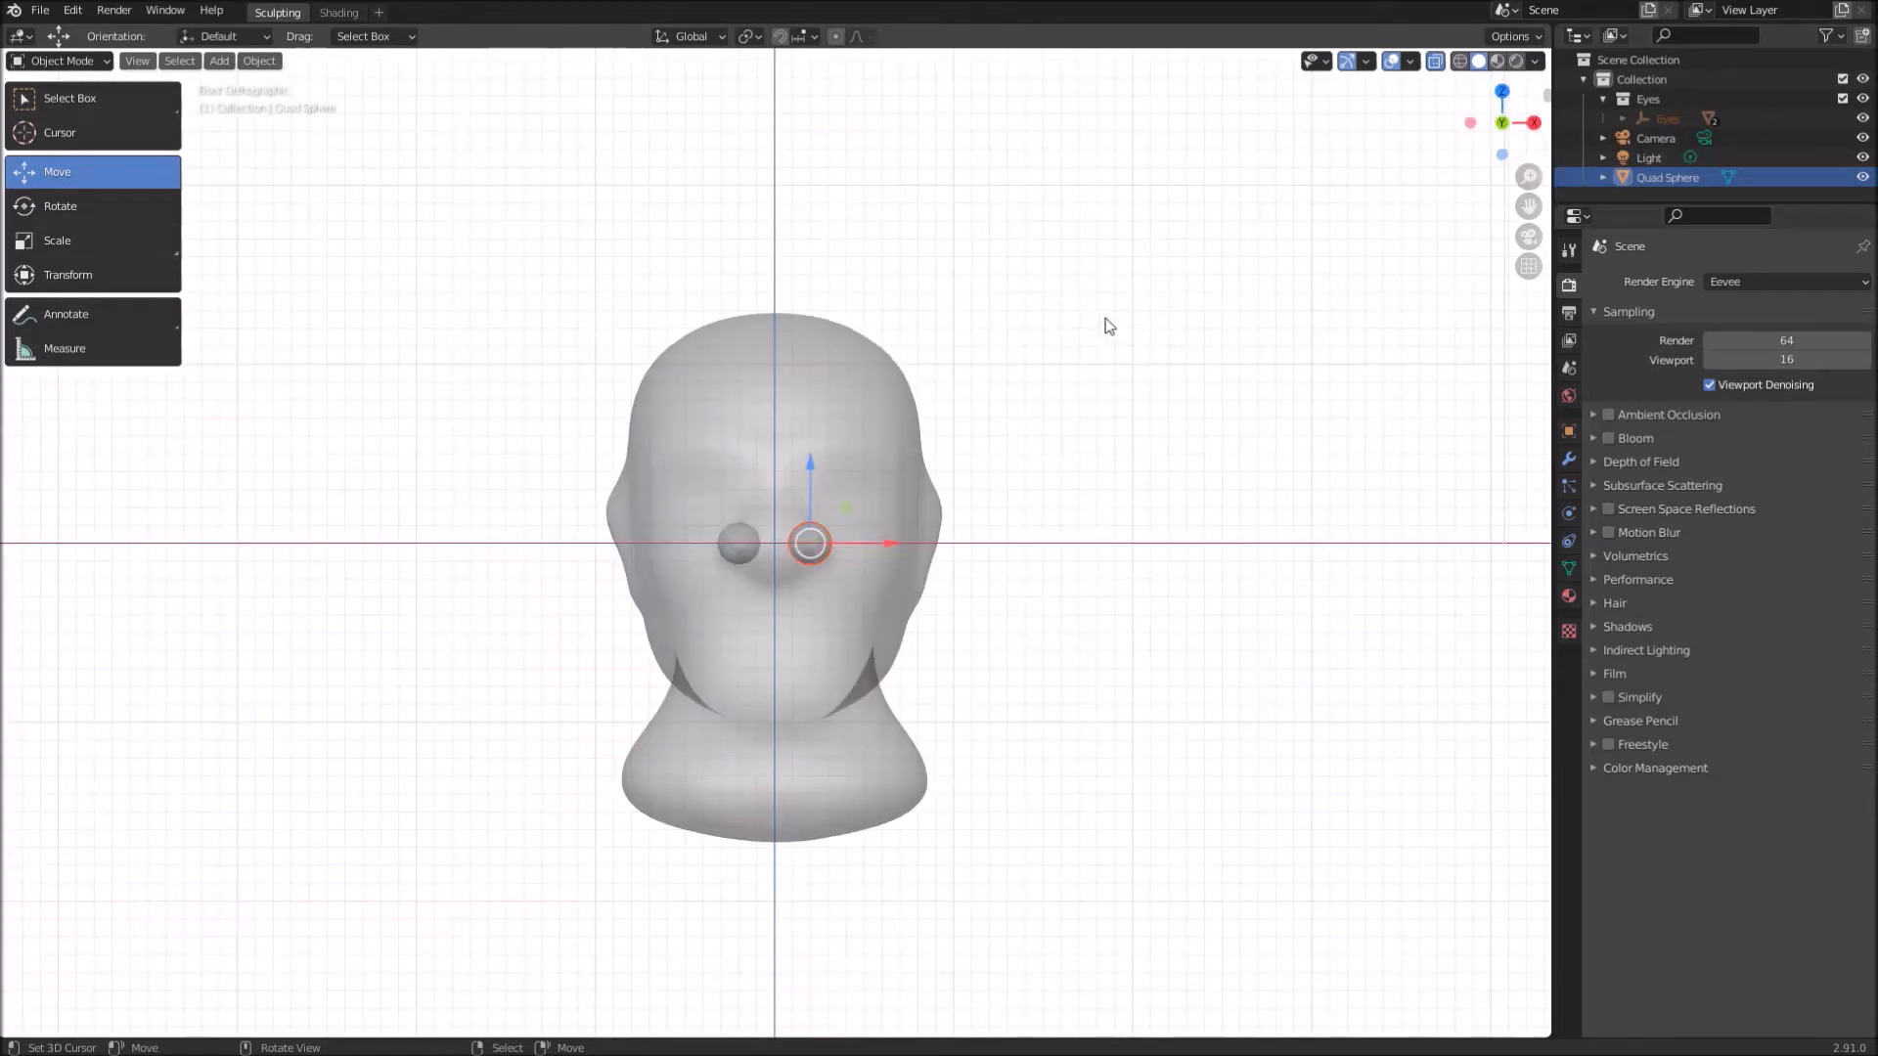
left_click_drag(810, 459, 845, 423)
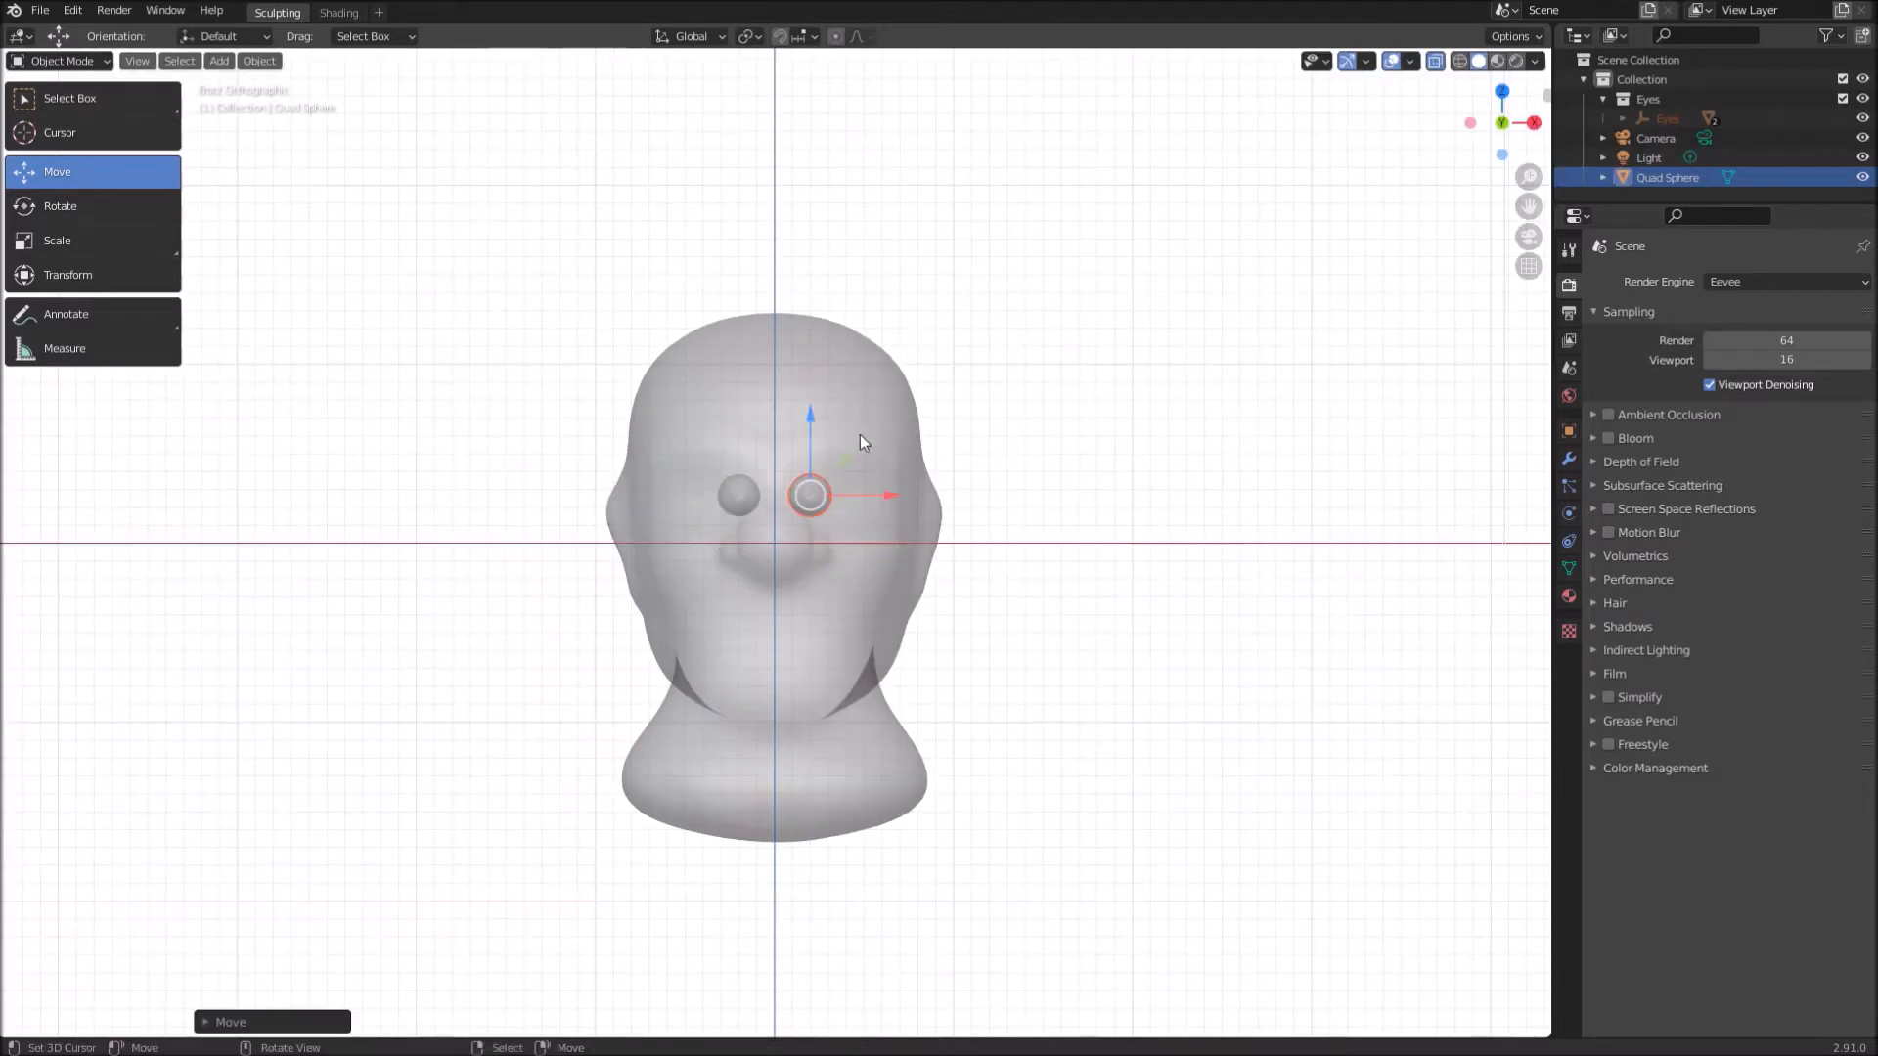
left_click_drag(892, 495, 914, 489)
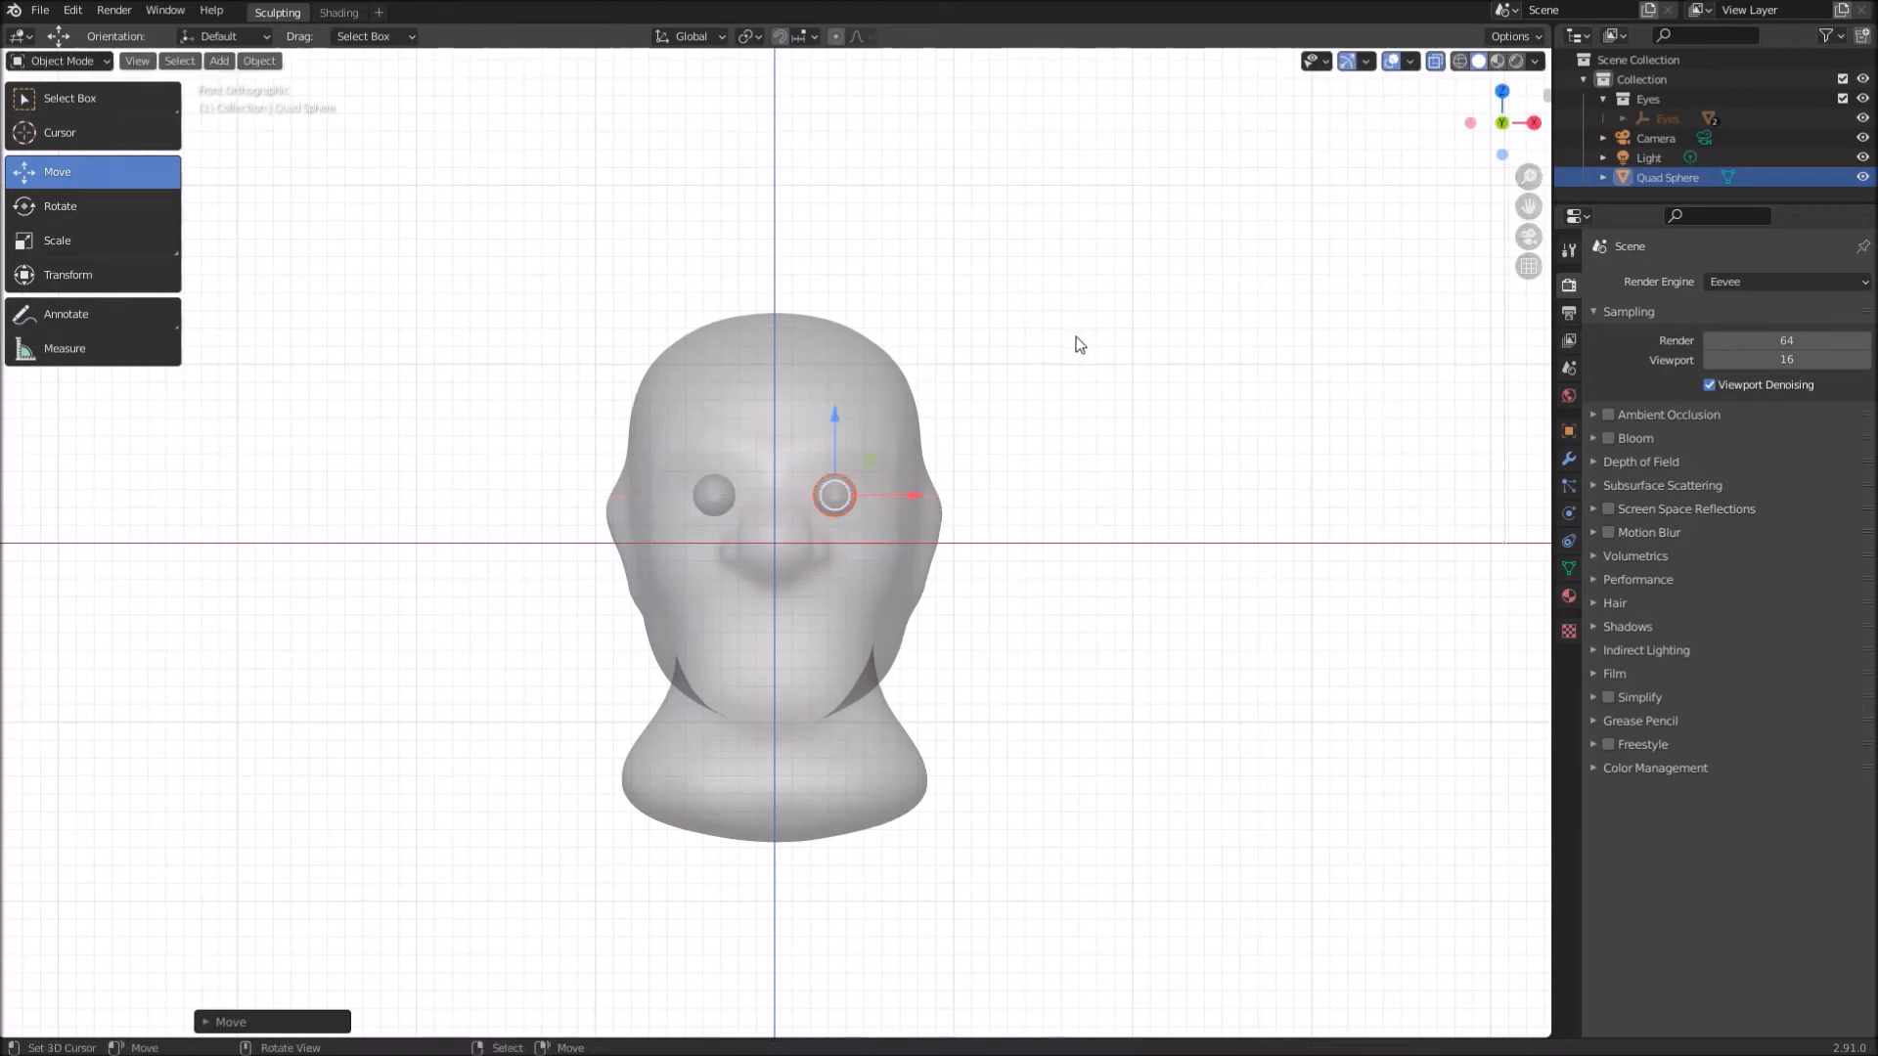
left_click(1533, 124)
left_click_drag(855, 501, 707, 493)
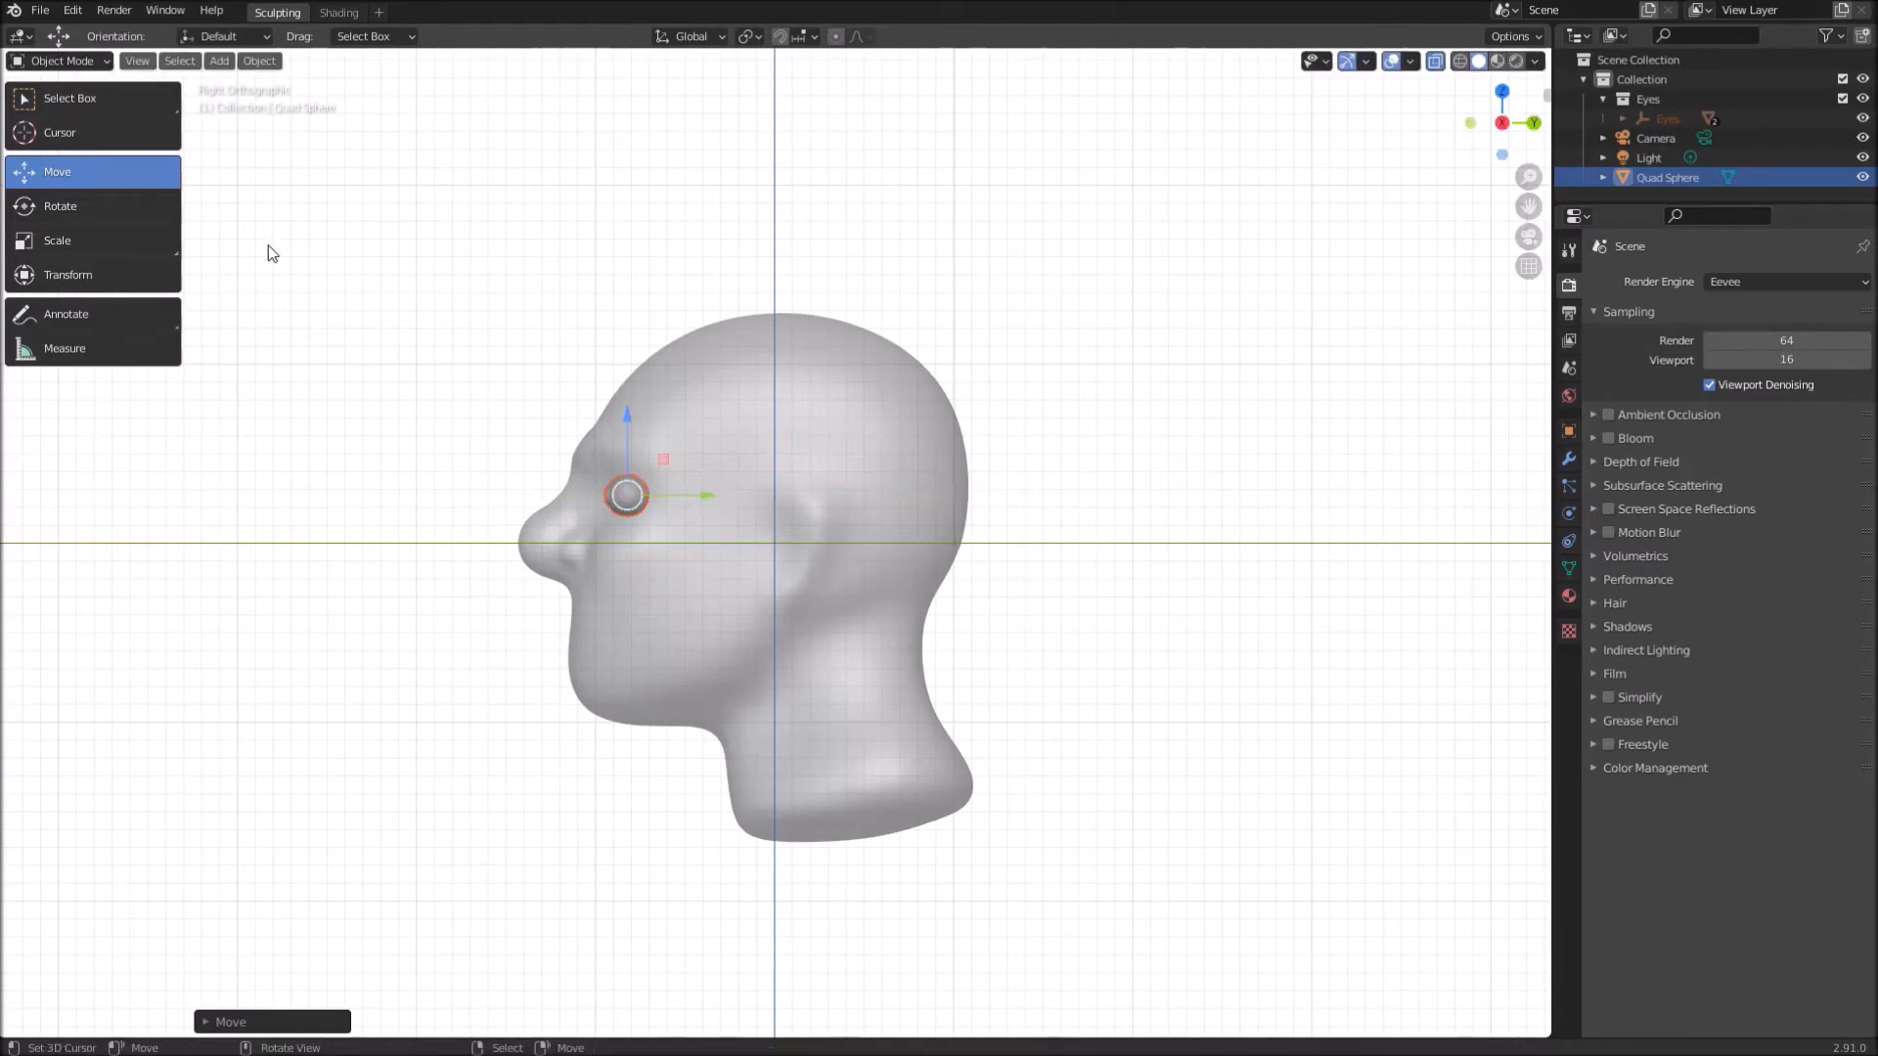
Step: Scale both eyes up to about twice their size so they fill the sockets, and turn X-ray off
left_click(121, 241)
middle_click_drag(411, 528, 789, 456)
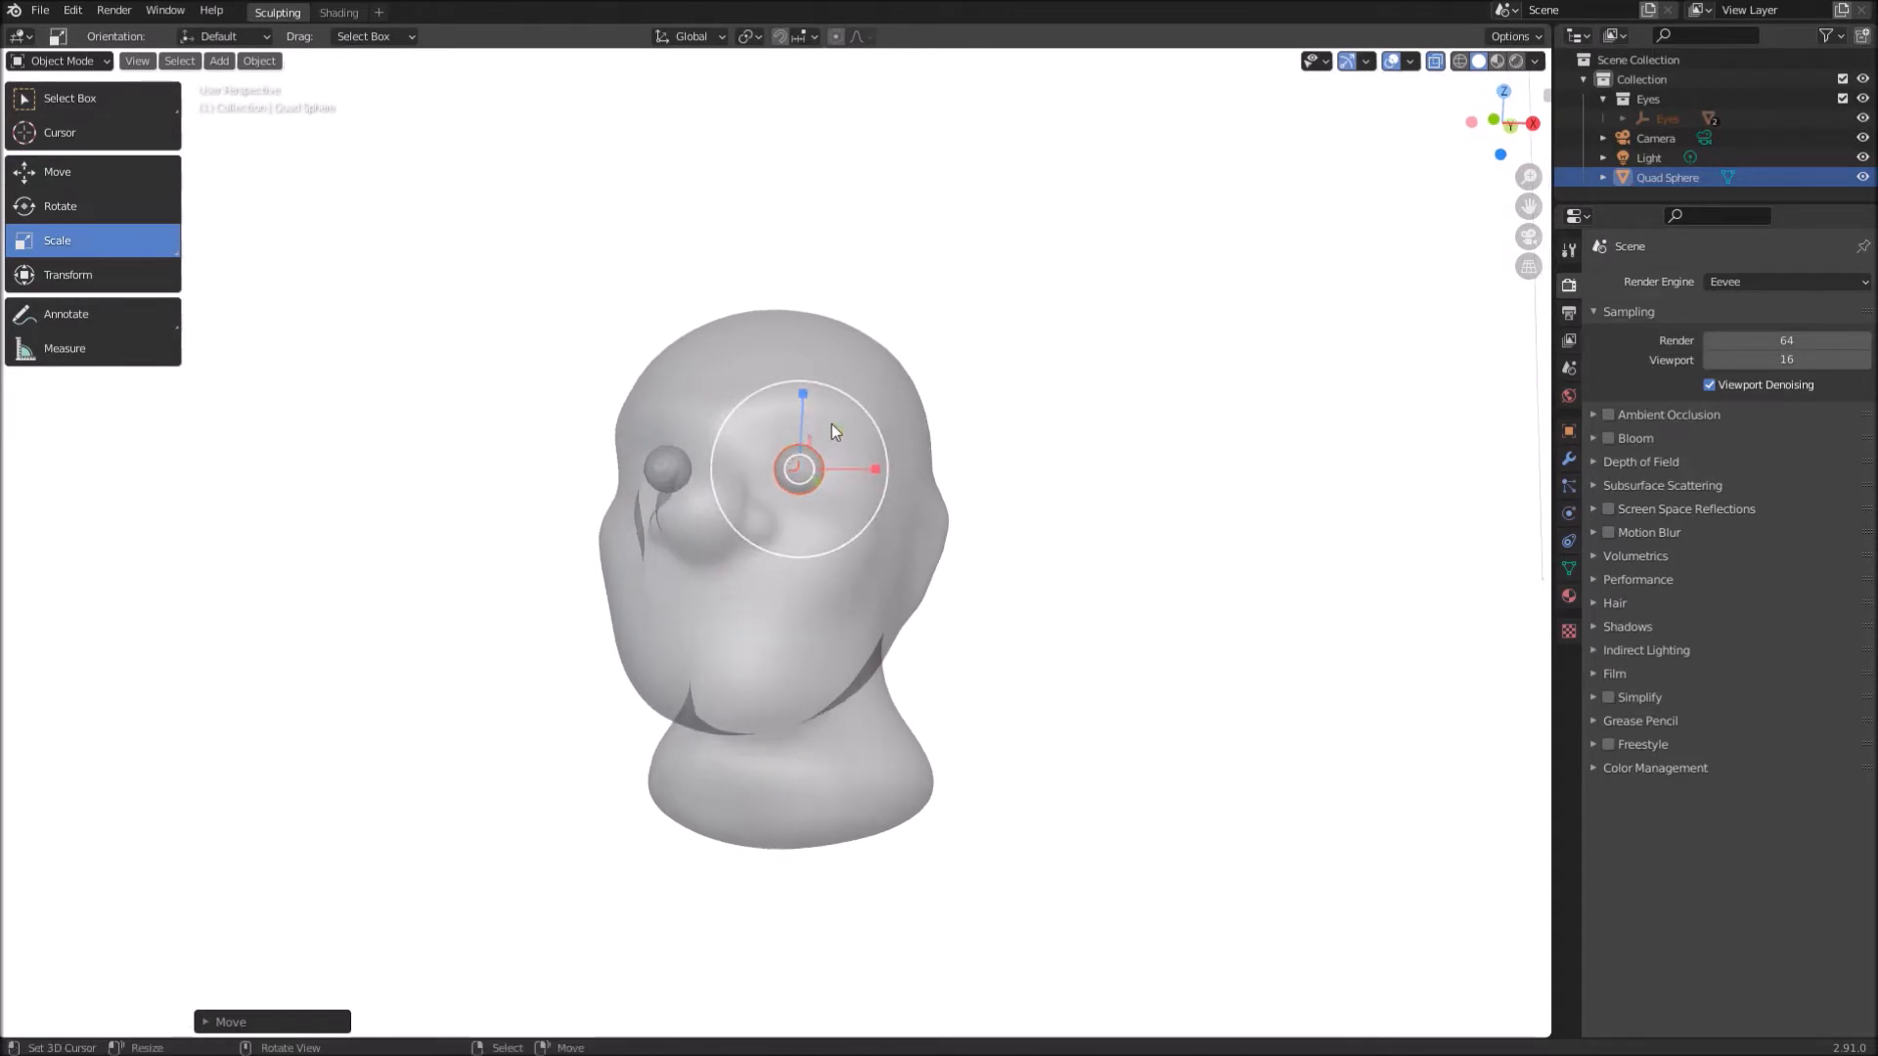
left_click_drag(851, 413, 902, 367)
left_click(1486, 120)
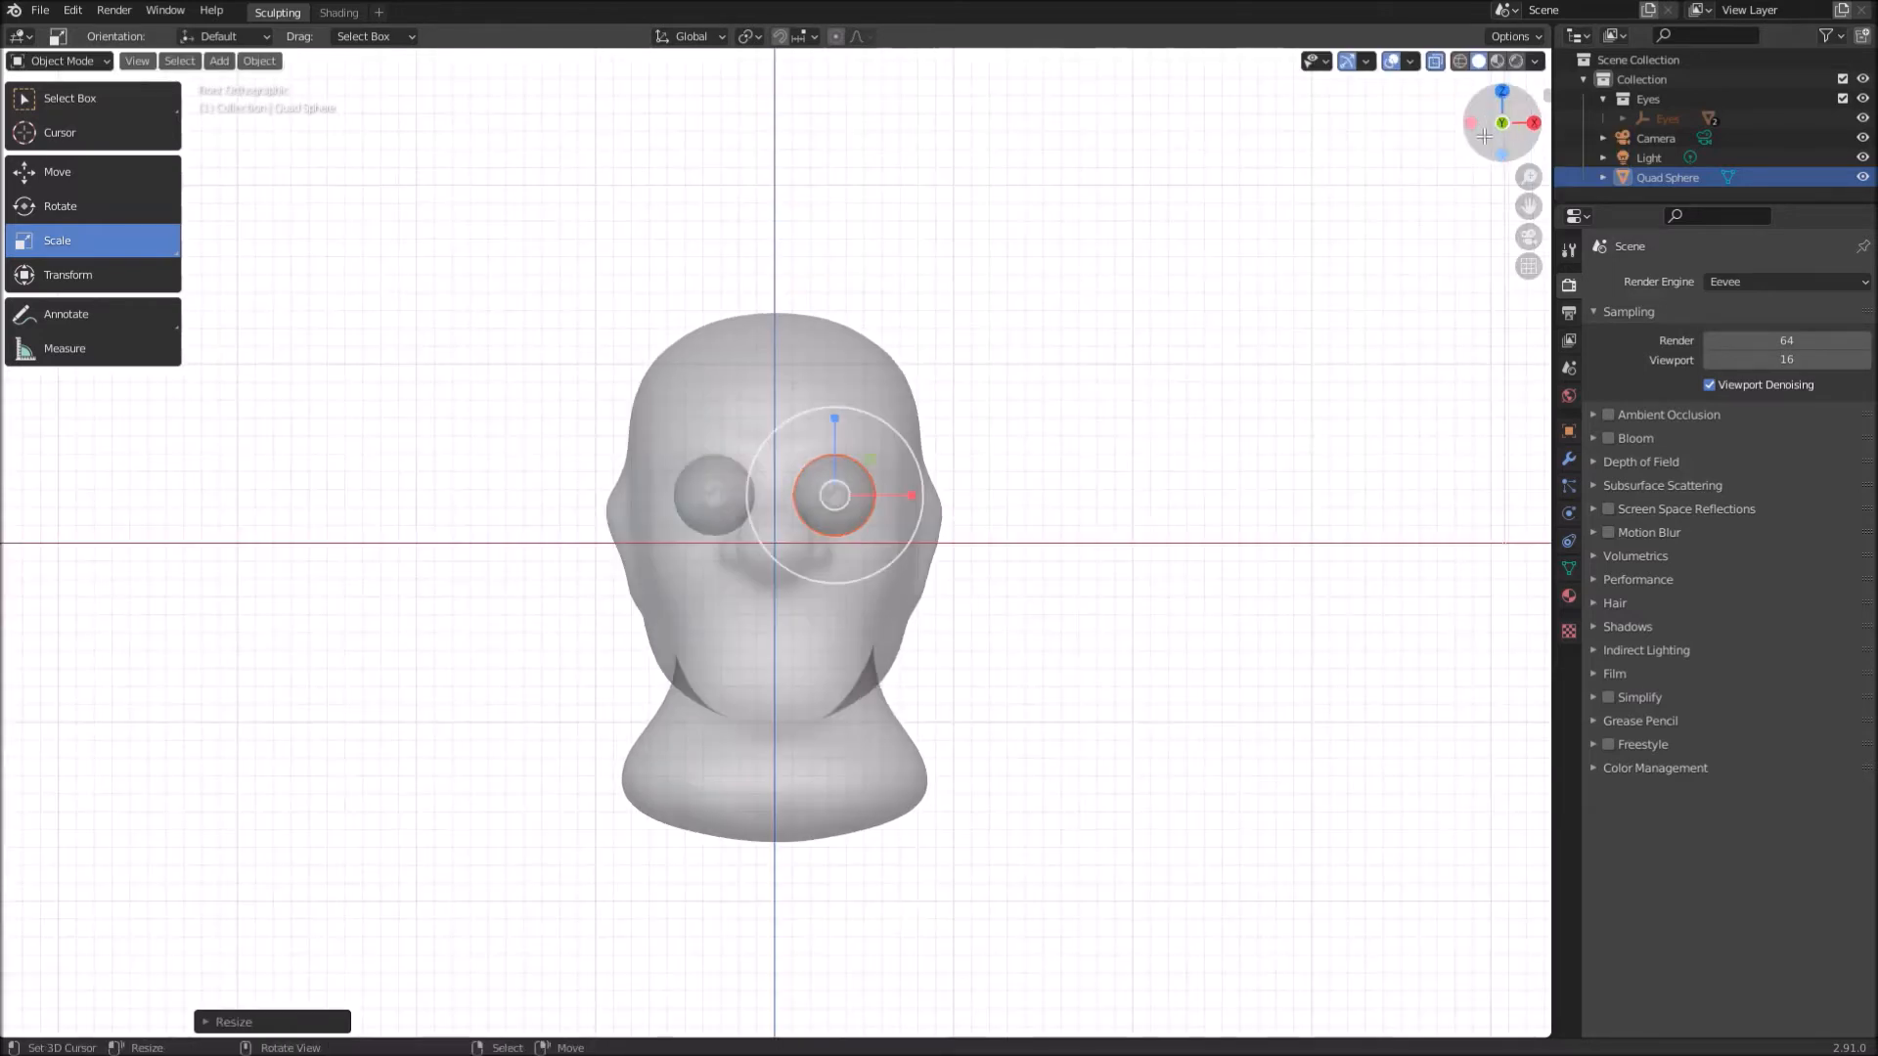
left_click(1434, 62)
Step: Select the head mesh and switch it back to Sculpt Mode
left_click(812, 315)
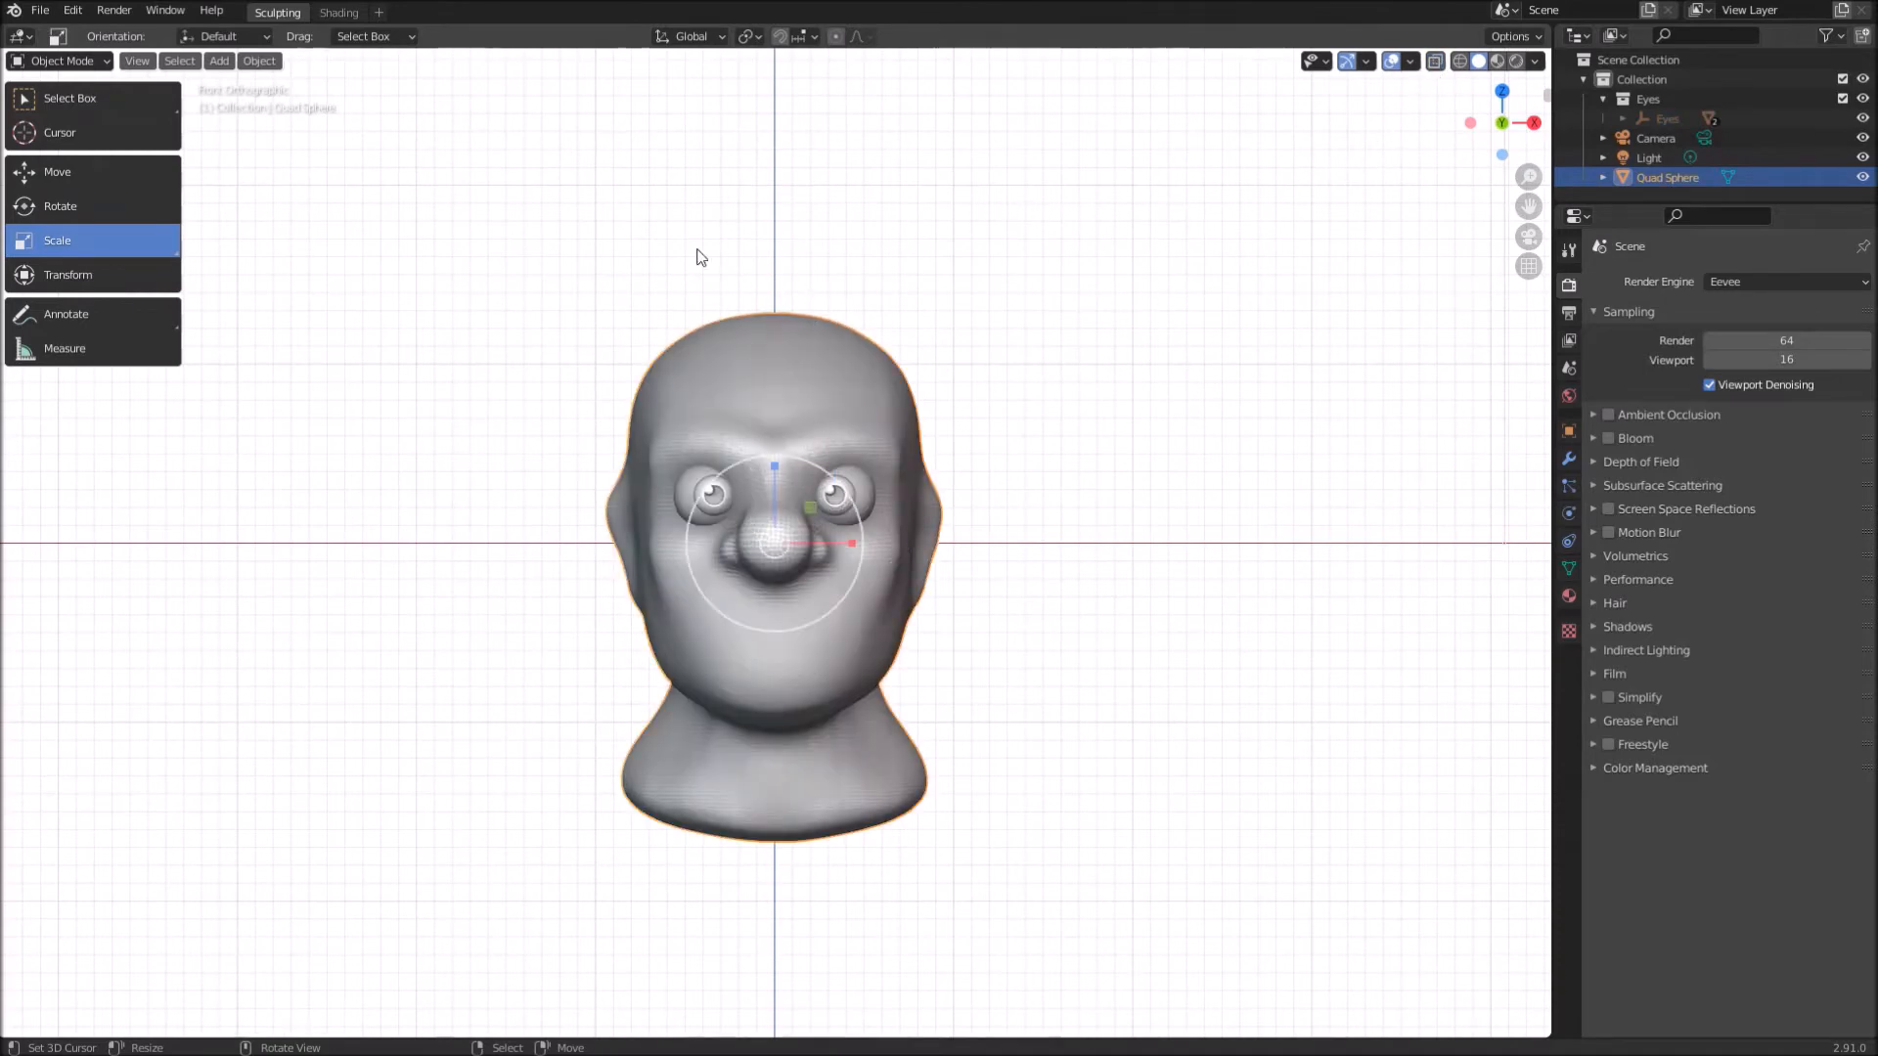
left_click(58, 61)
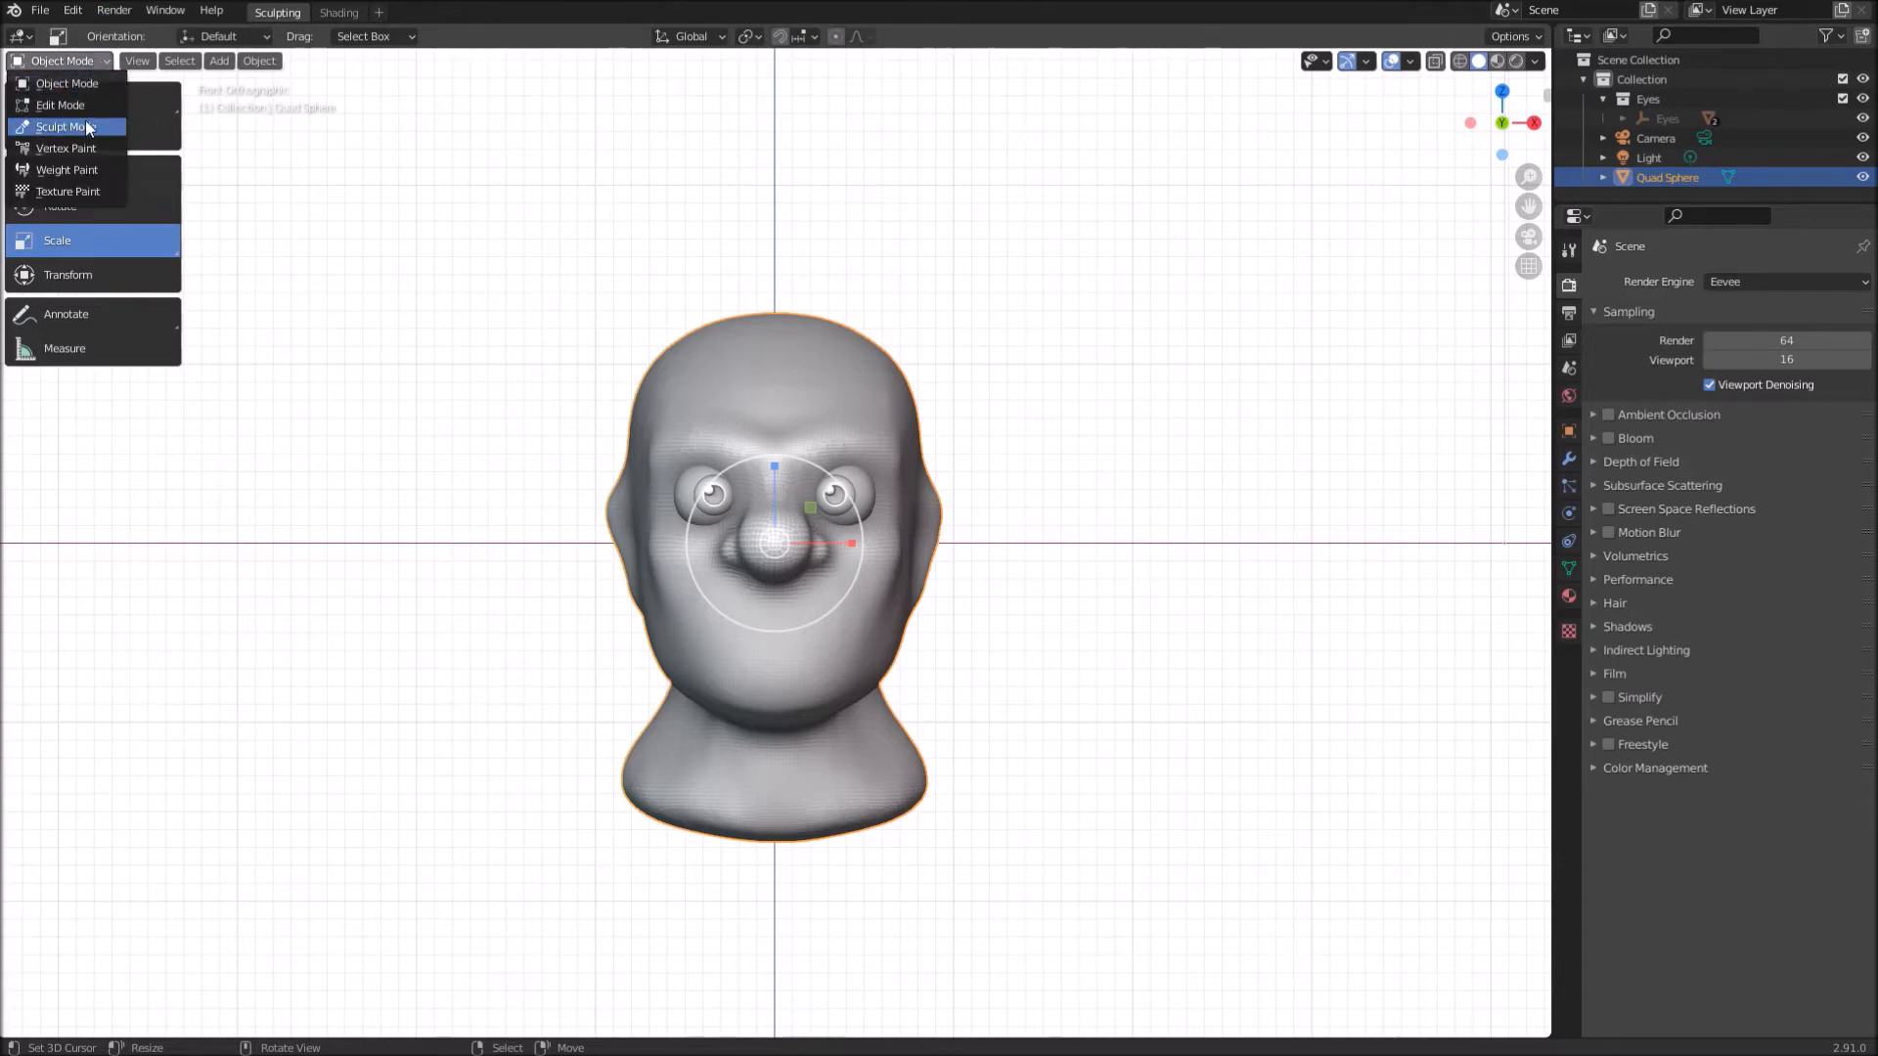
left_click(85, 123)
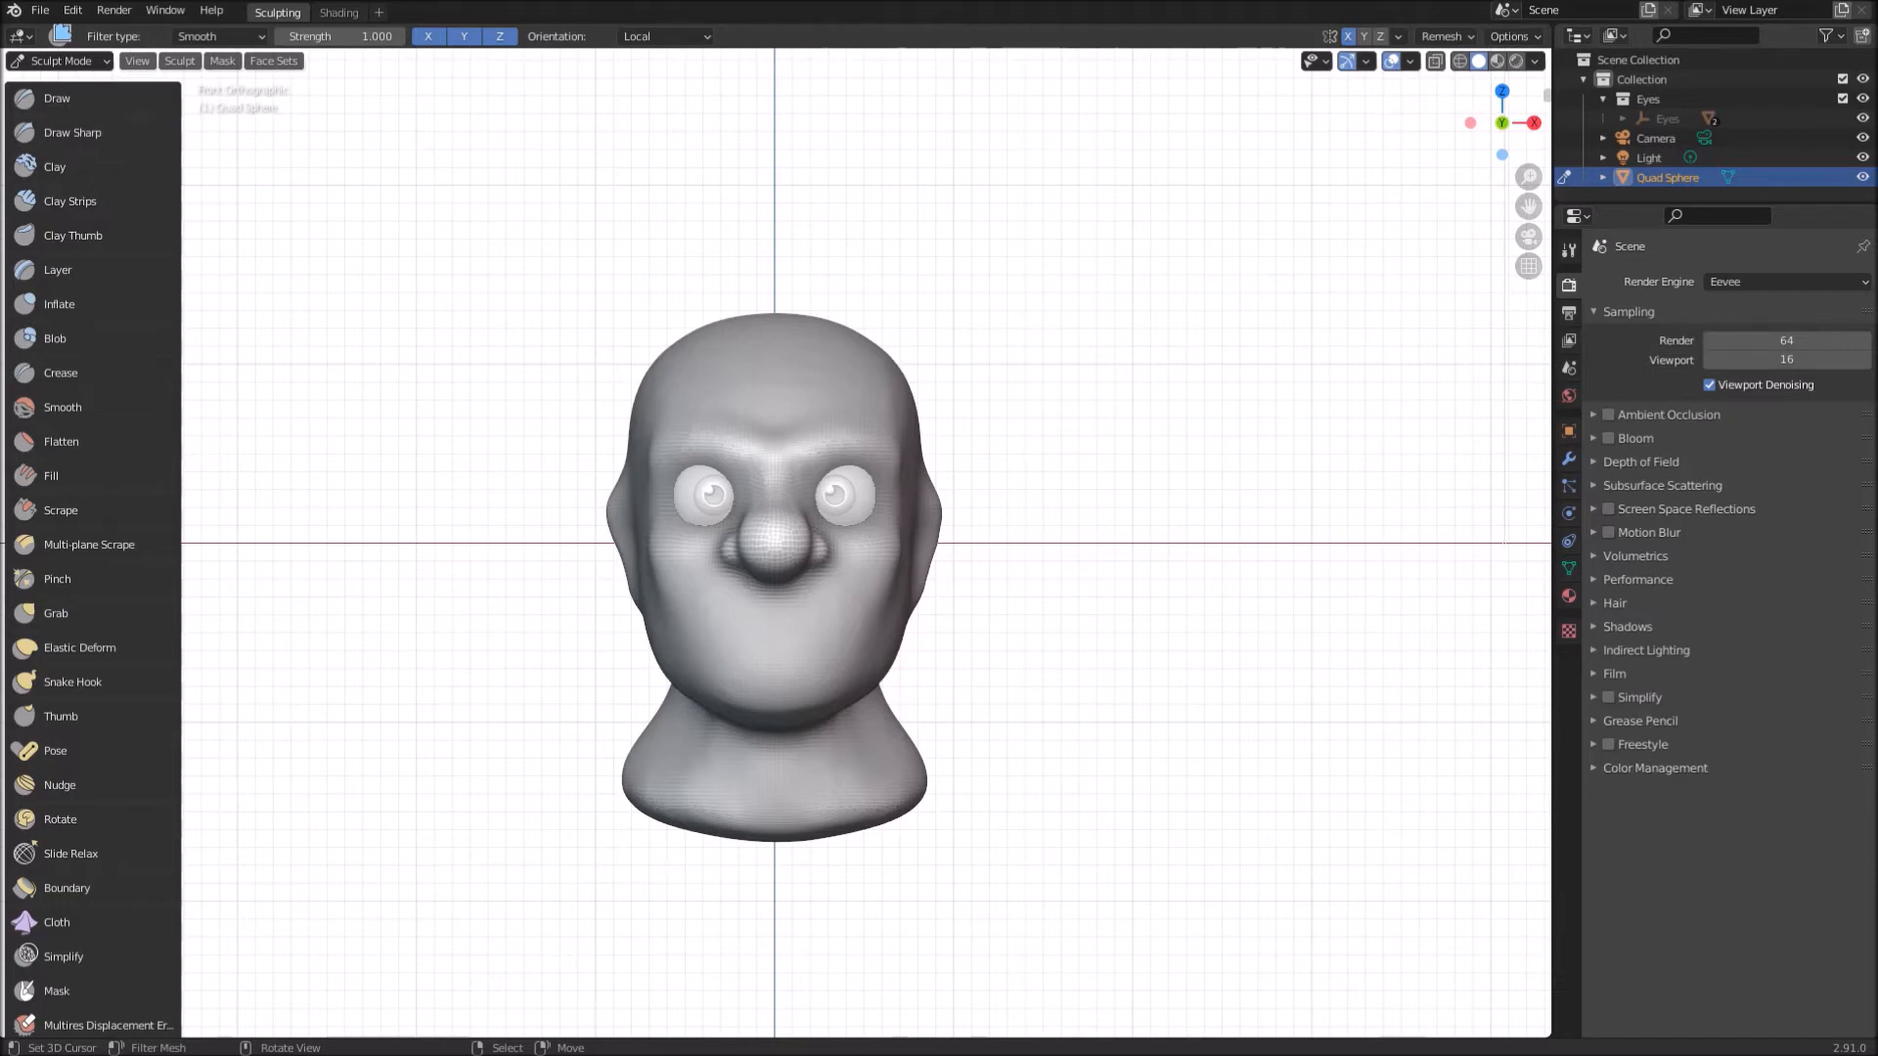
Step: Carve the inner and outer eye corners with the Crease brush at a radius of 57 px and a strength of 0.752
left_click(101, 374)
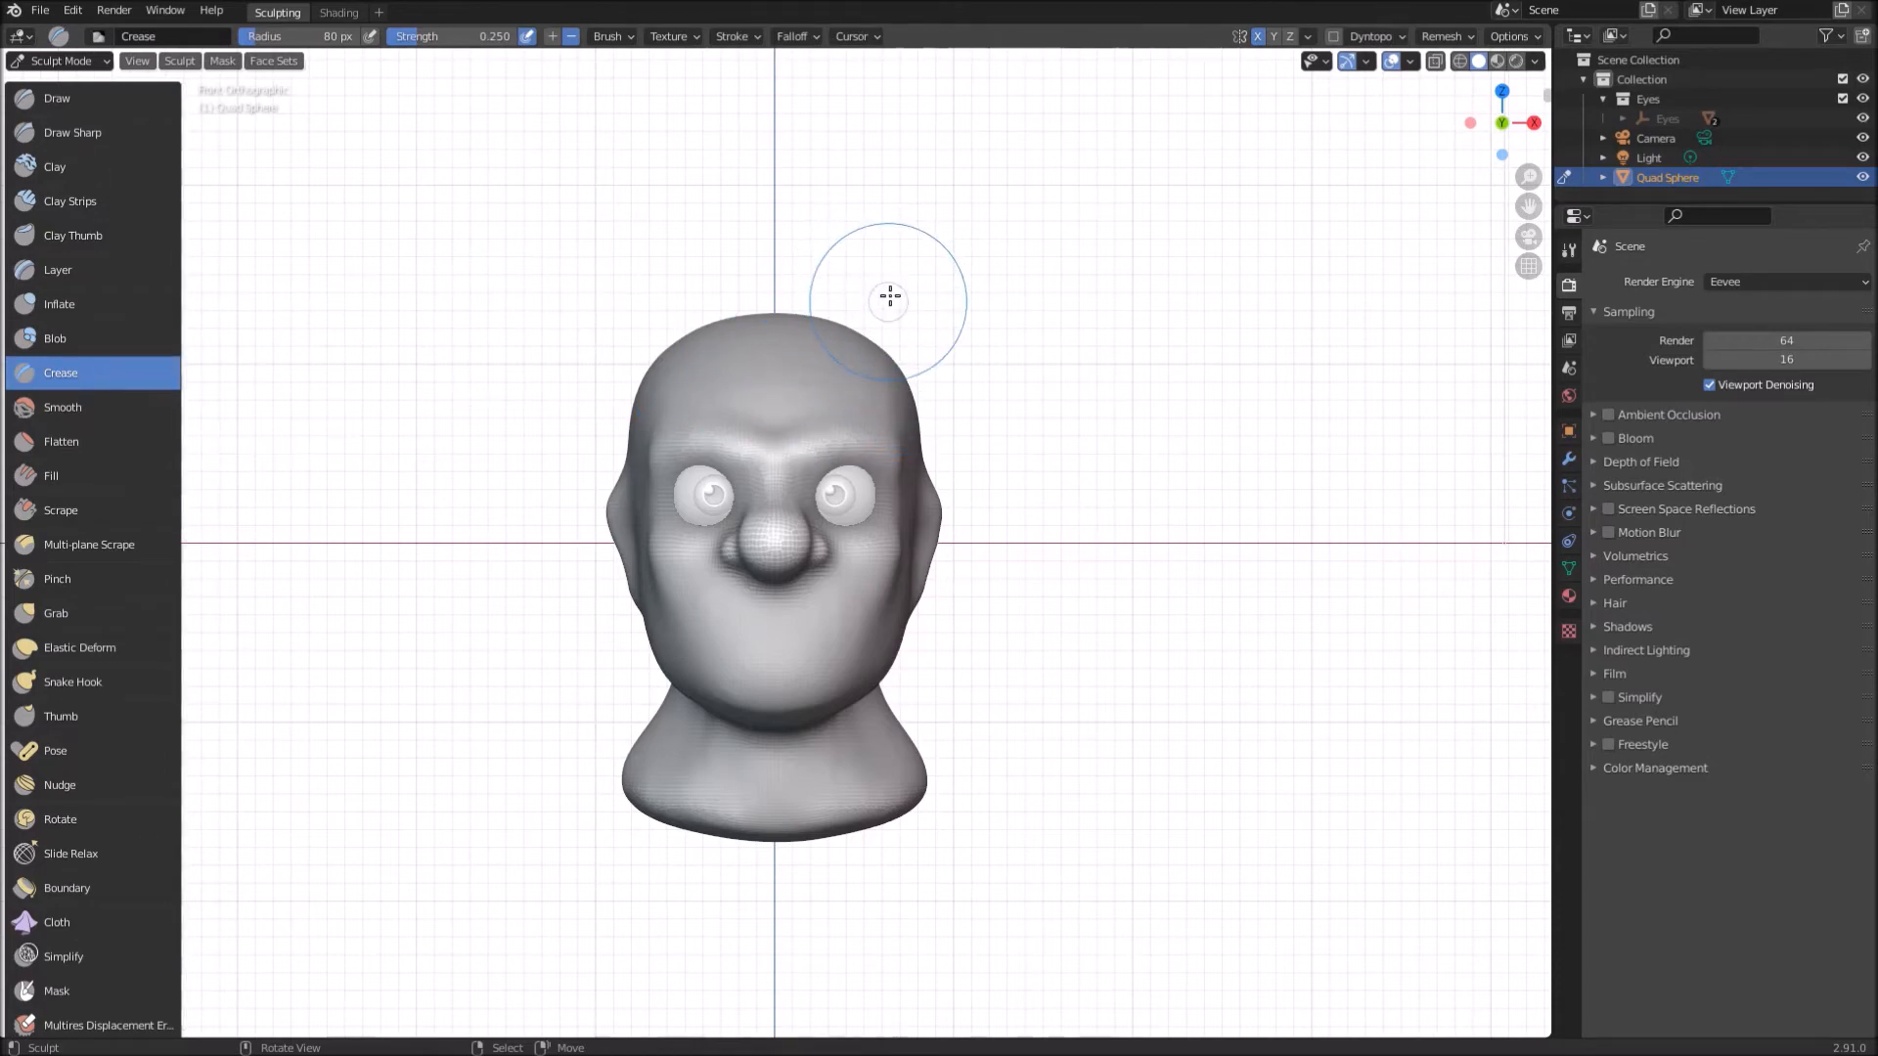
middle_click_drag(910, 410, 691, 503)
scroll(767, 495, "up", 8)
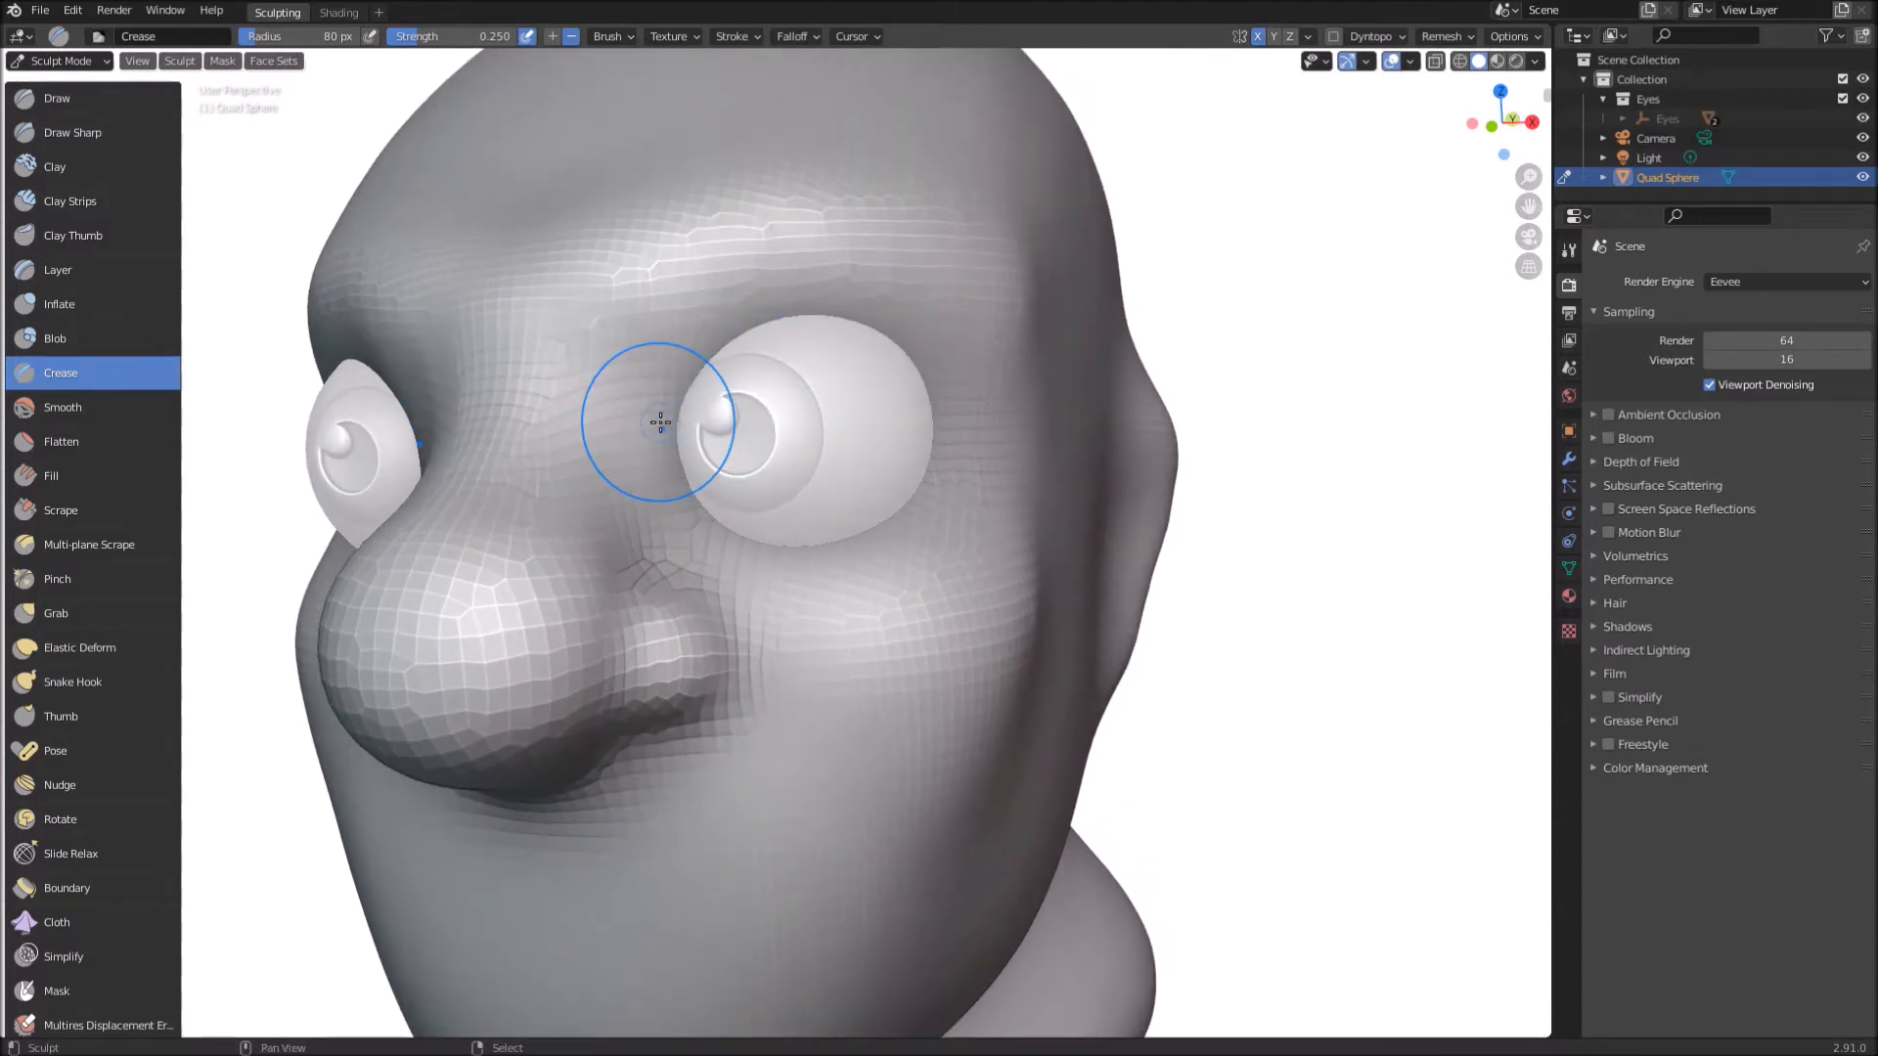
key("shift+f")
left_click(743, 422)
key("f")
left_click(636, 445)
mouse_move(688, 455)
left_mouse_down()
mouse_move(692, 436)
mouse_move(758, 436)
left_mouse_up()
left_click_drag(930, 436, 978, 438)
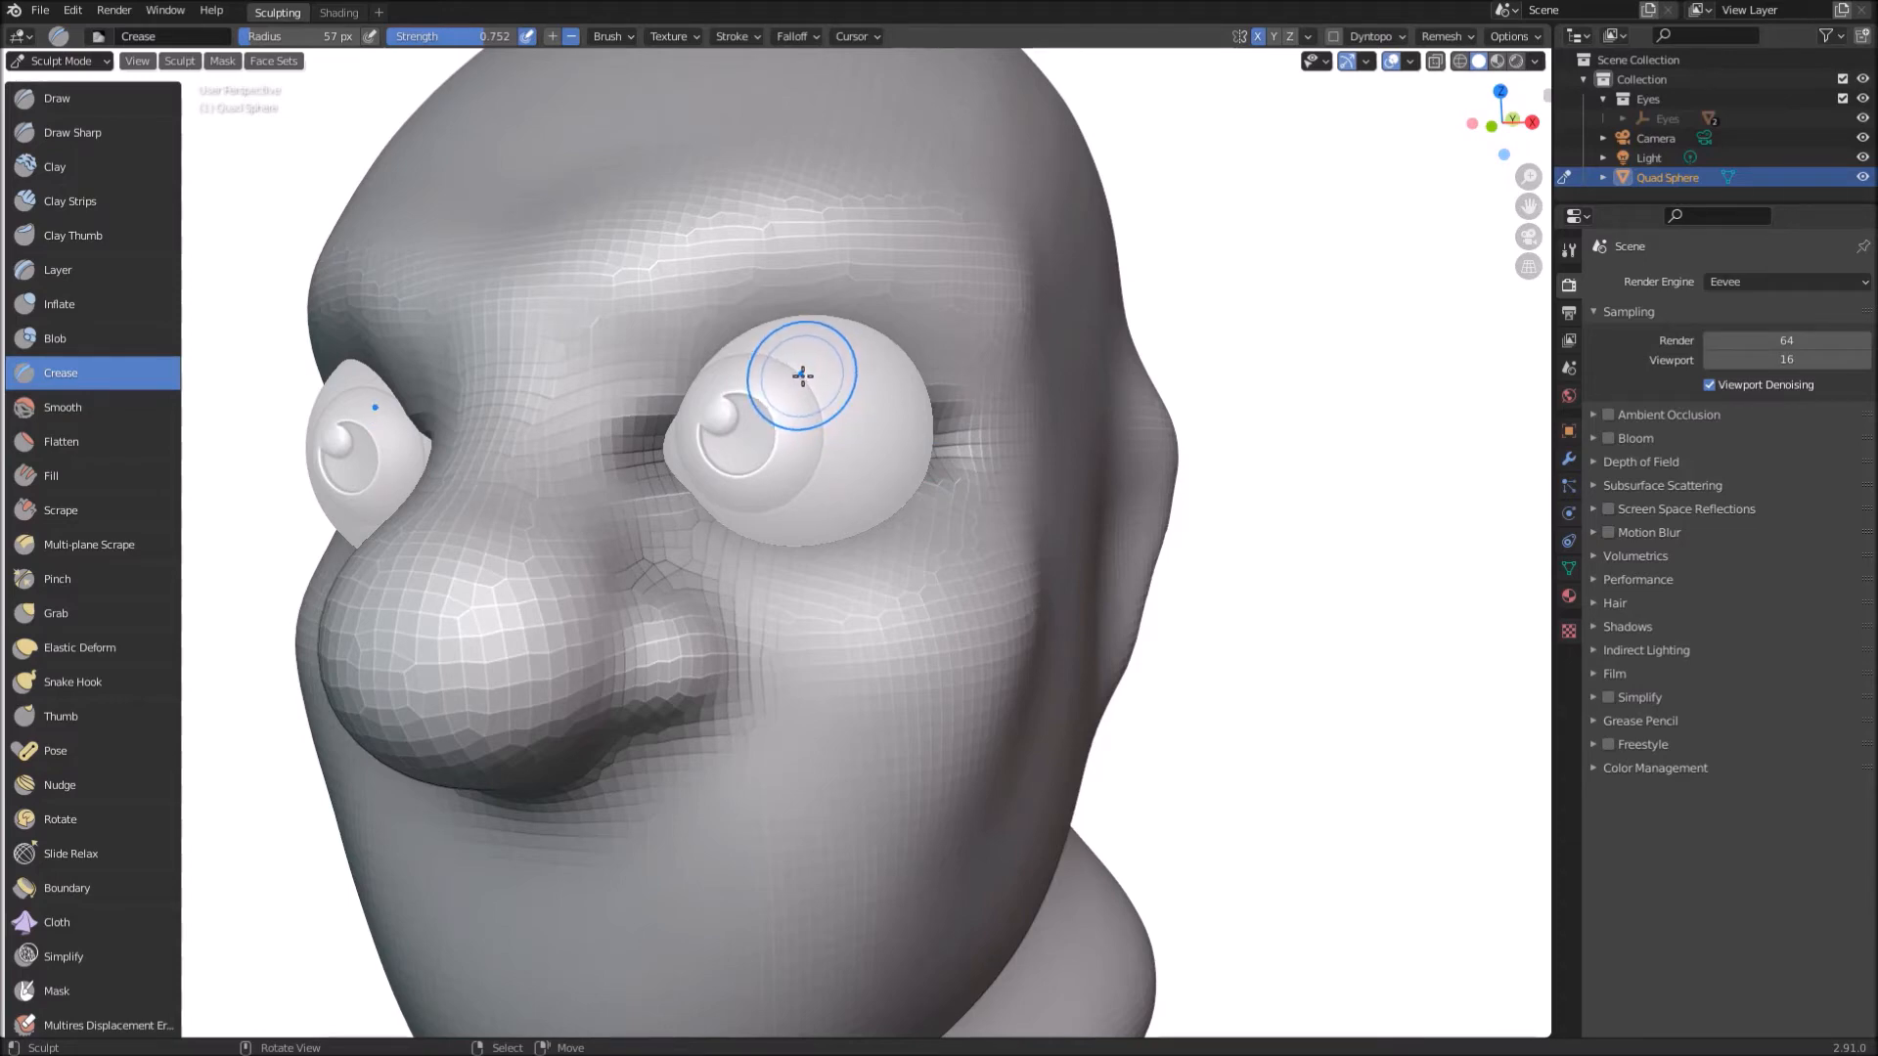
Step: Raise the upper and lower eyelid ridges around the eyeball with inverted Crease strokes from corner to corner
key("ctrl+s")
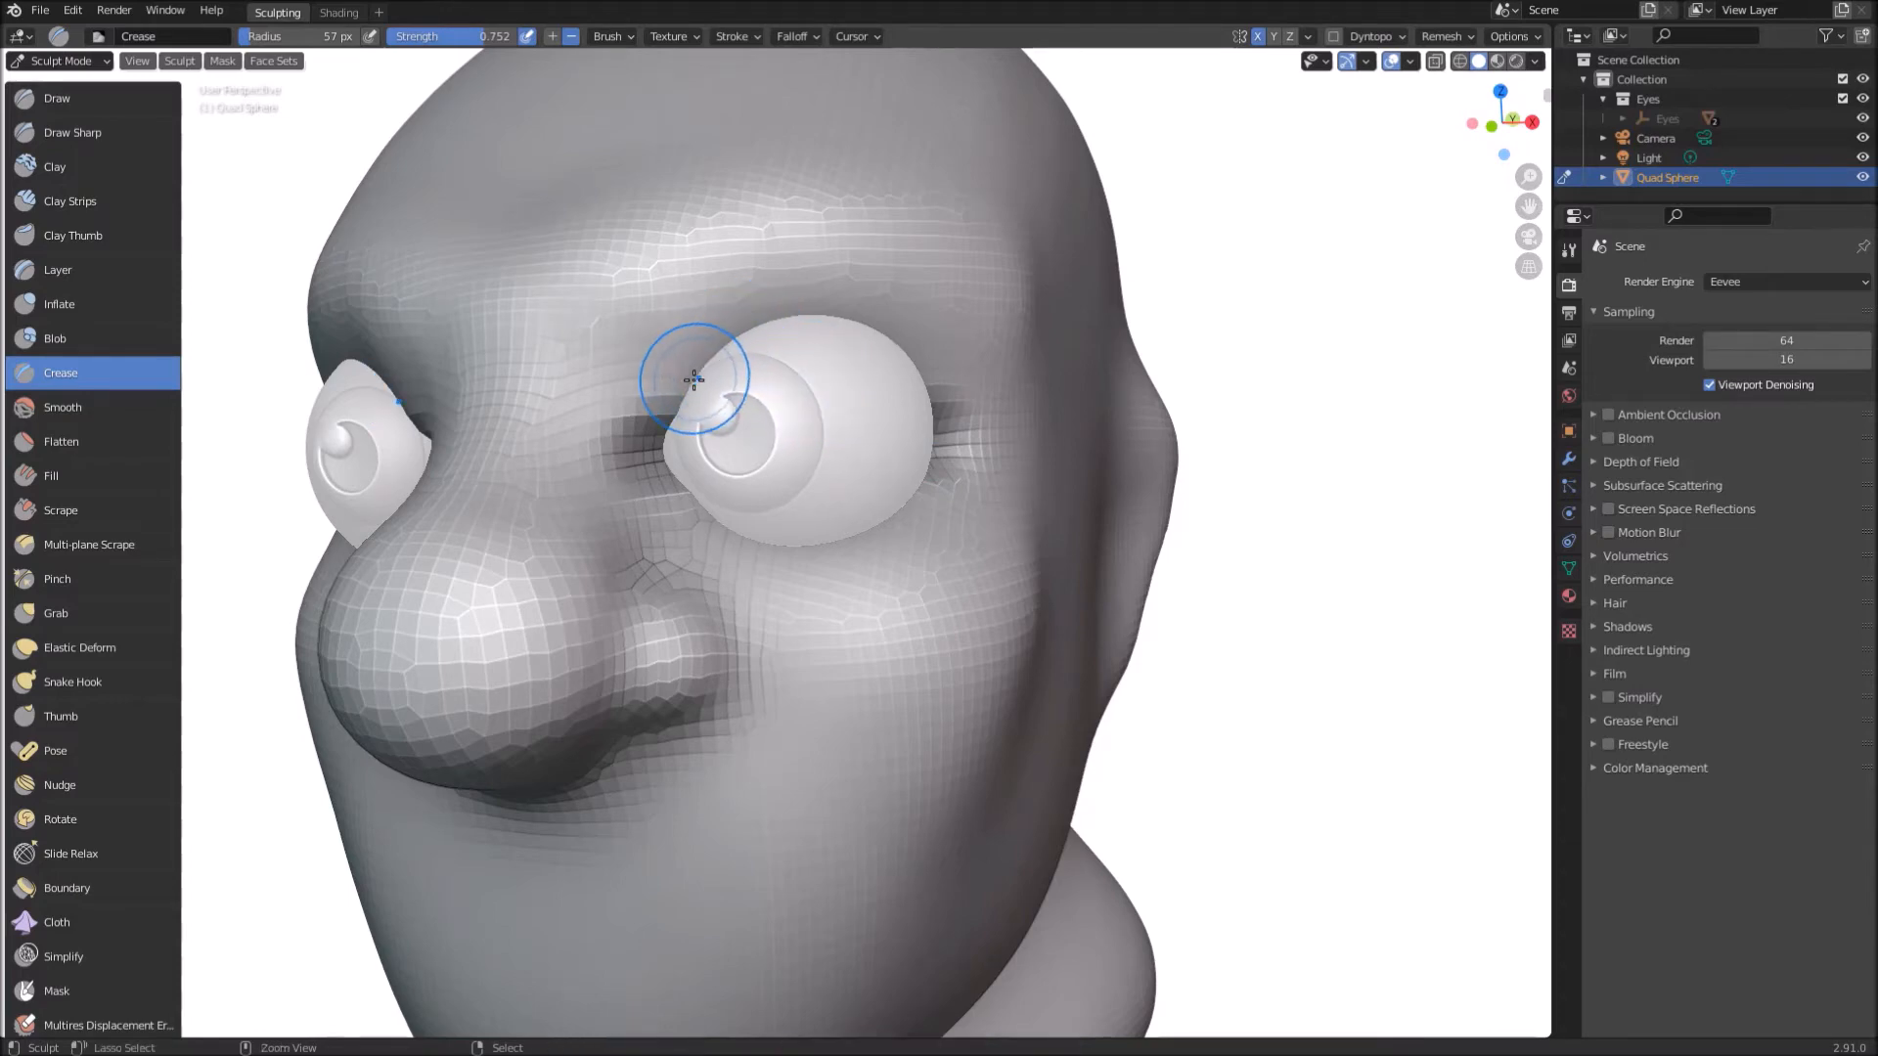
mouse_move(683, 399)
left_mouse_down()
mouse_move(683, 356)
mouse_move(813, 315)
mouse_move(915, 338)
mouse_move(963, 401)
mouse_move(939, 415)
left_mouse_up()
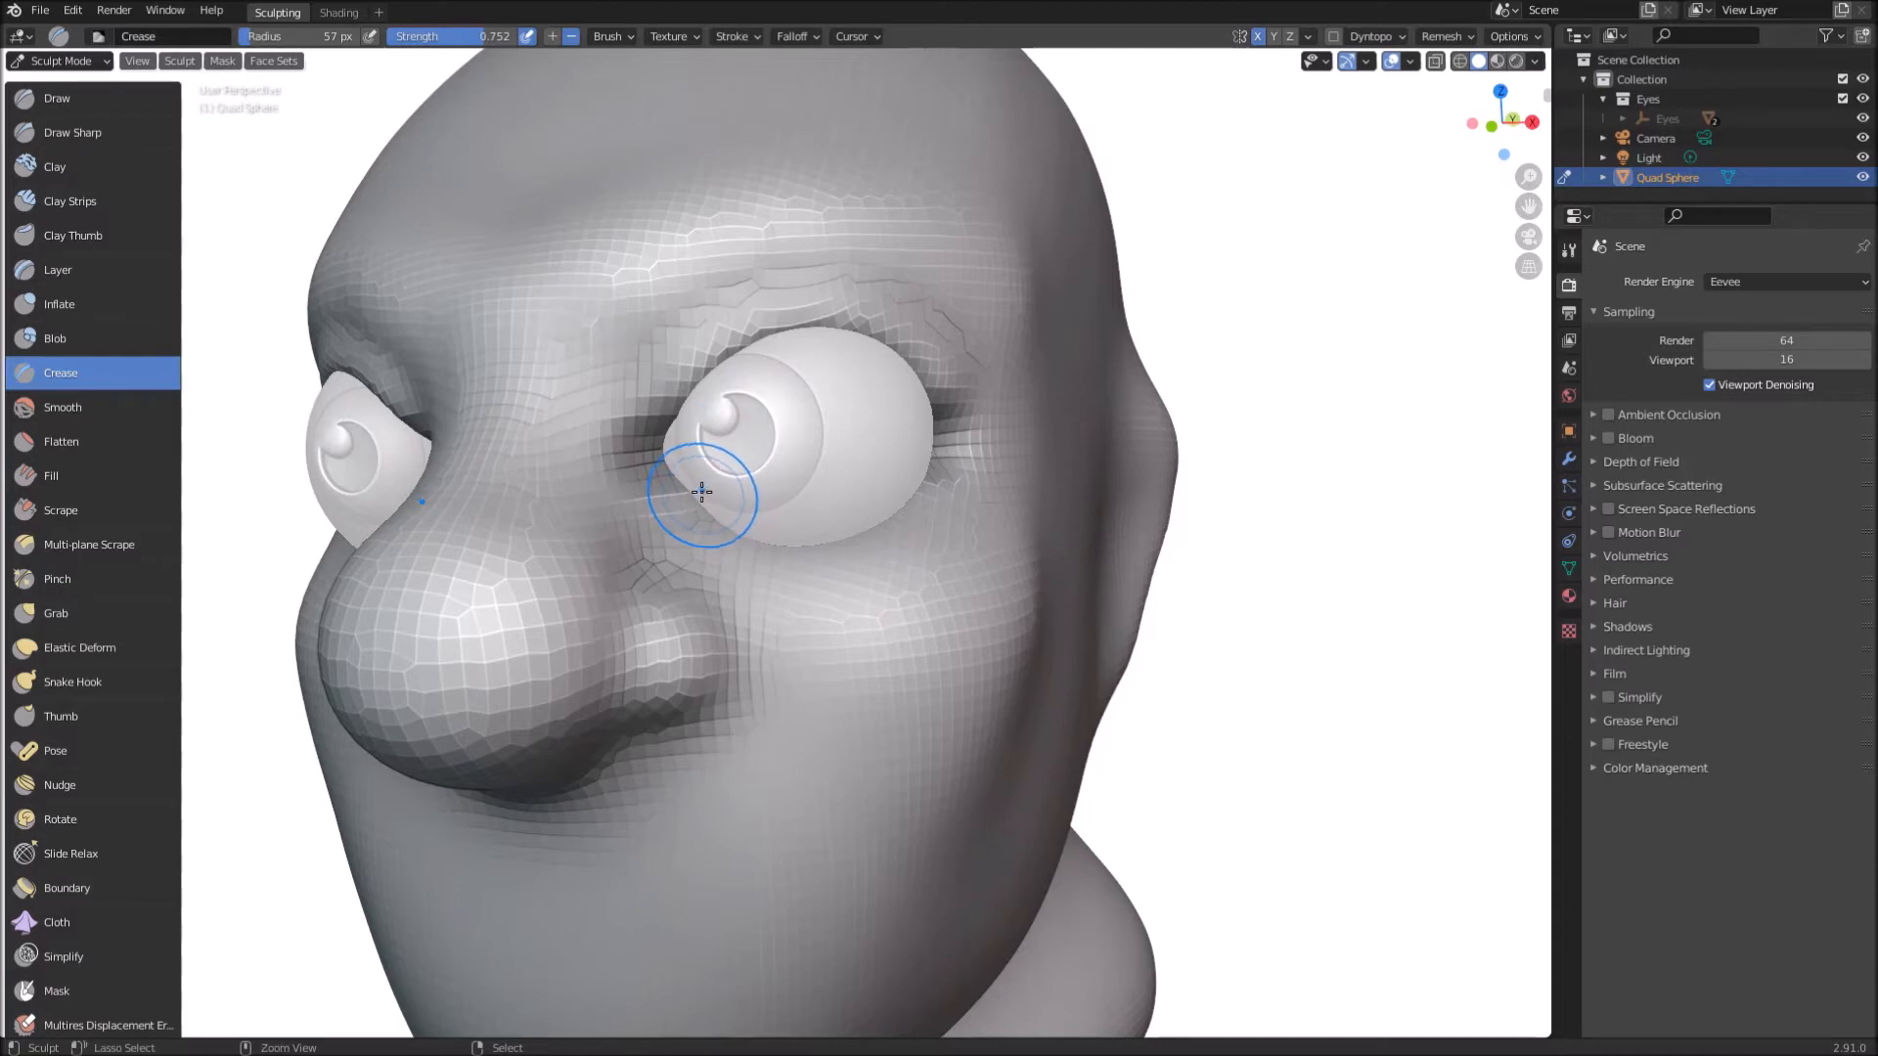
mouse_move(713, 486)
left_mouse_down()
mouse_move(710, 526)
mouse_move(851, 542)
mouse_move(953, 484)
mouse_move(978, 445)
left_mouse_up()
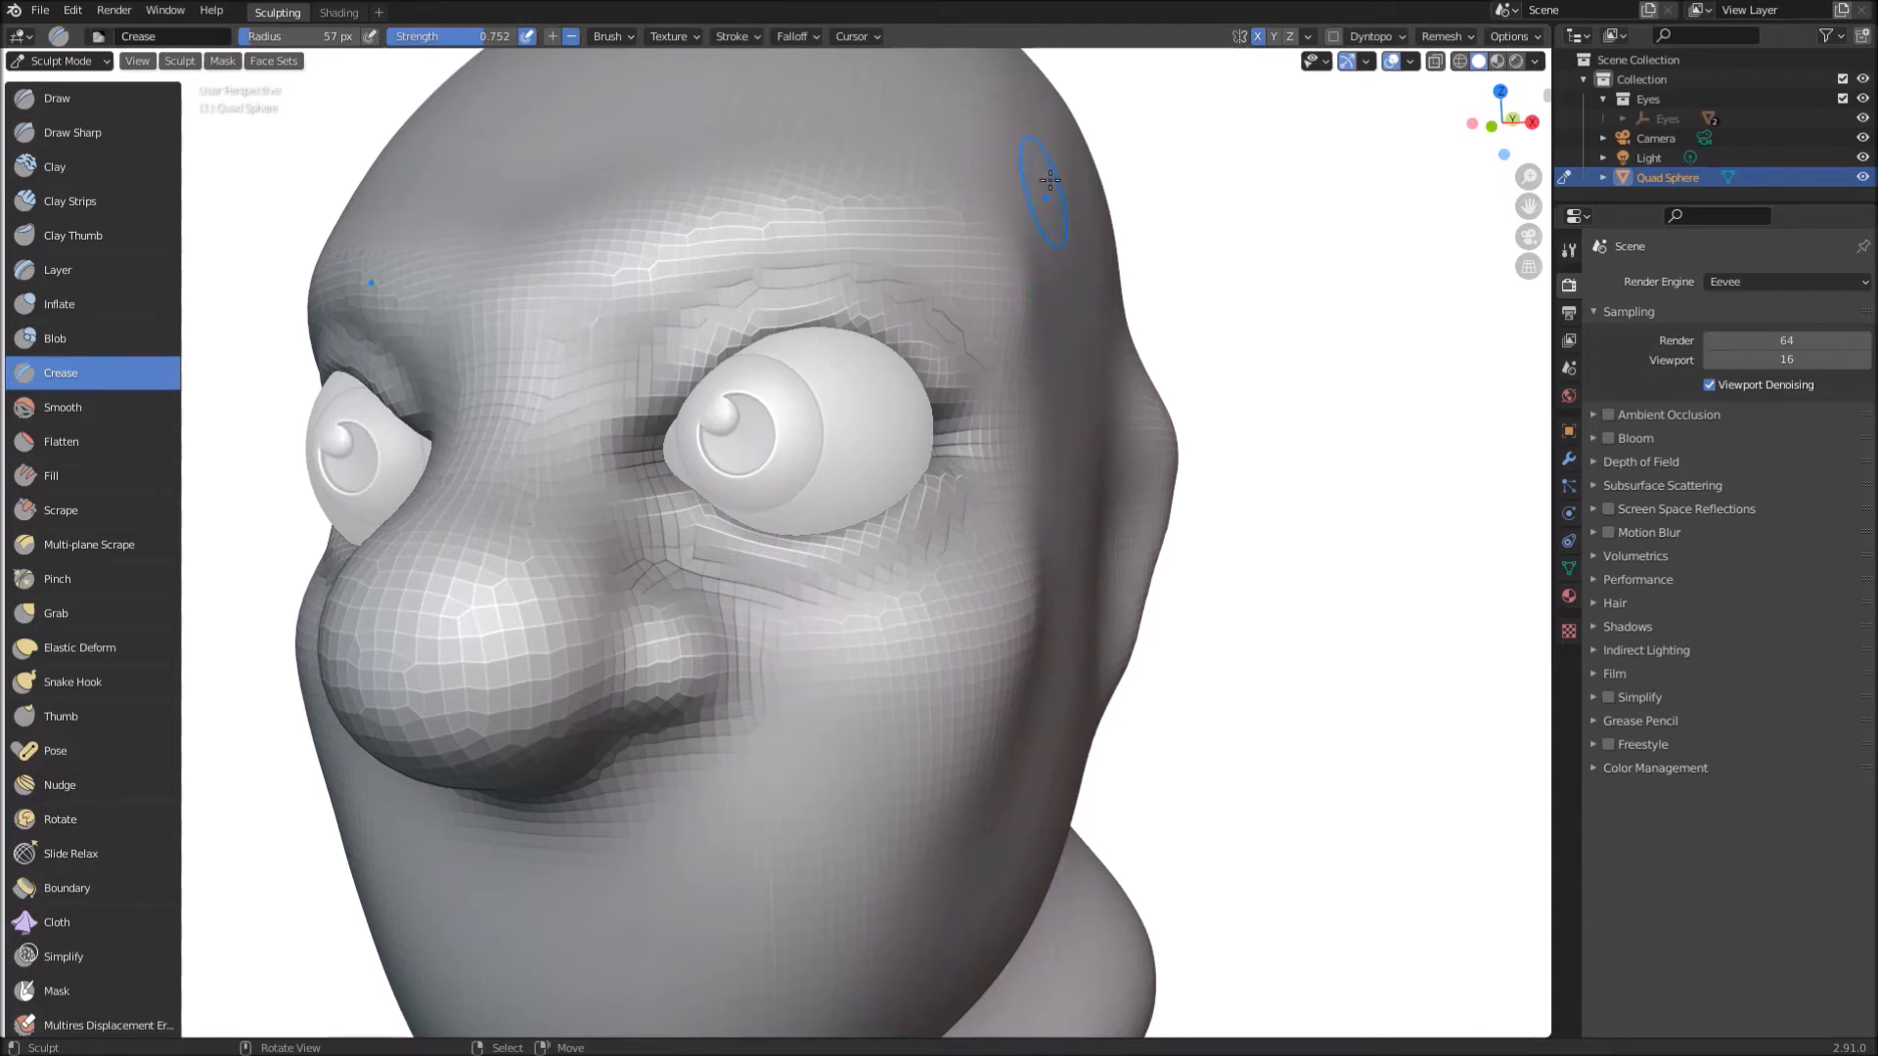
mouse_move(1007, 512)
middle_mouse_down()
mouse_move(906, 537)
mouse_move(734, 490)
mouse_move(1262, 440)
mouse_move(969, 483)
mouse_move(940, 504)
middle_mouse_up()
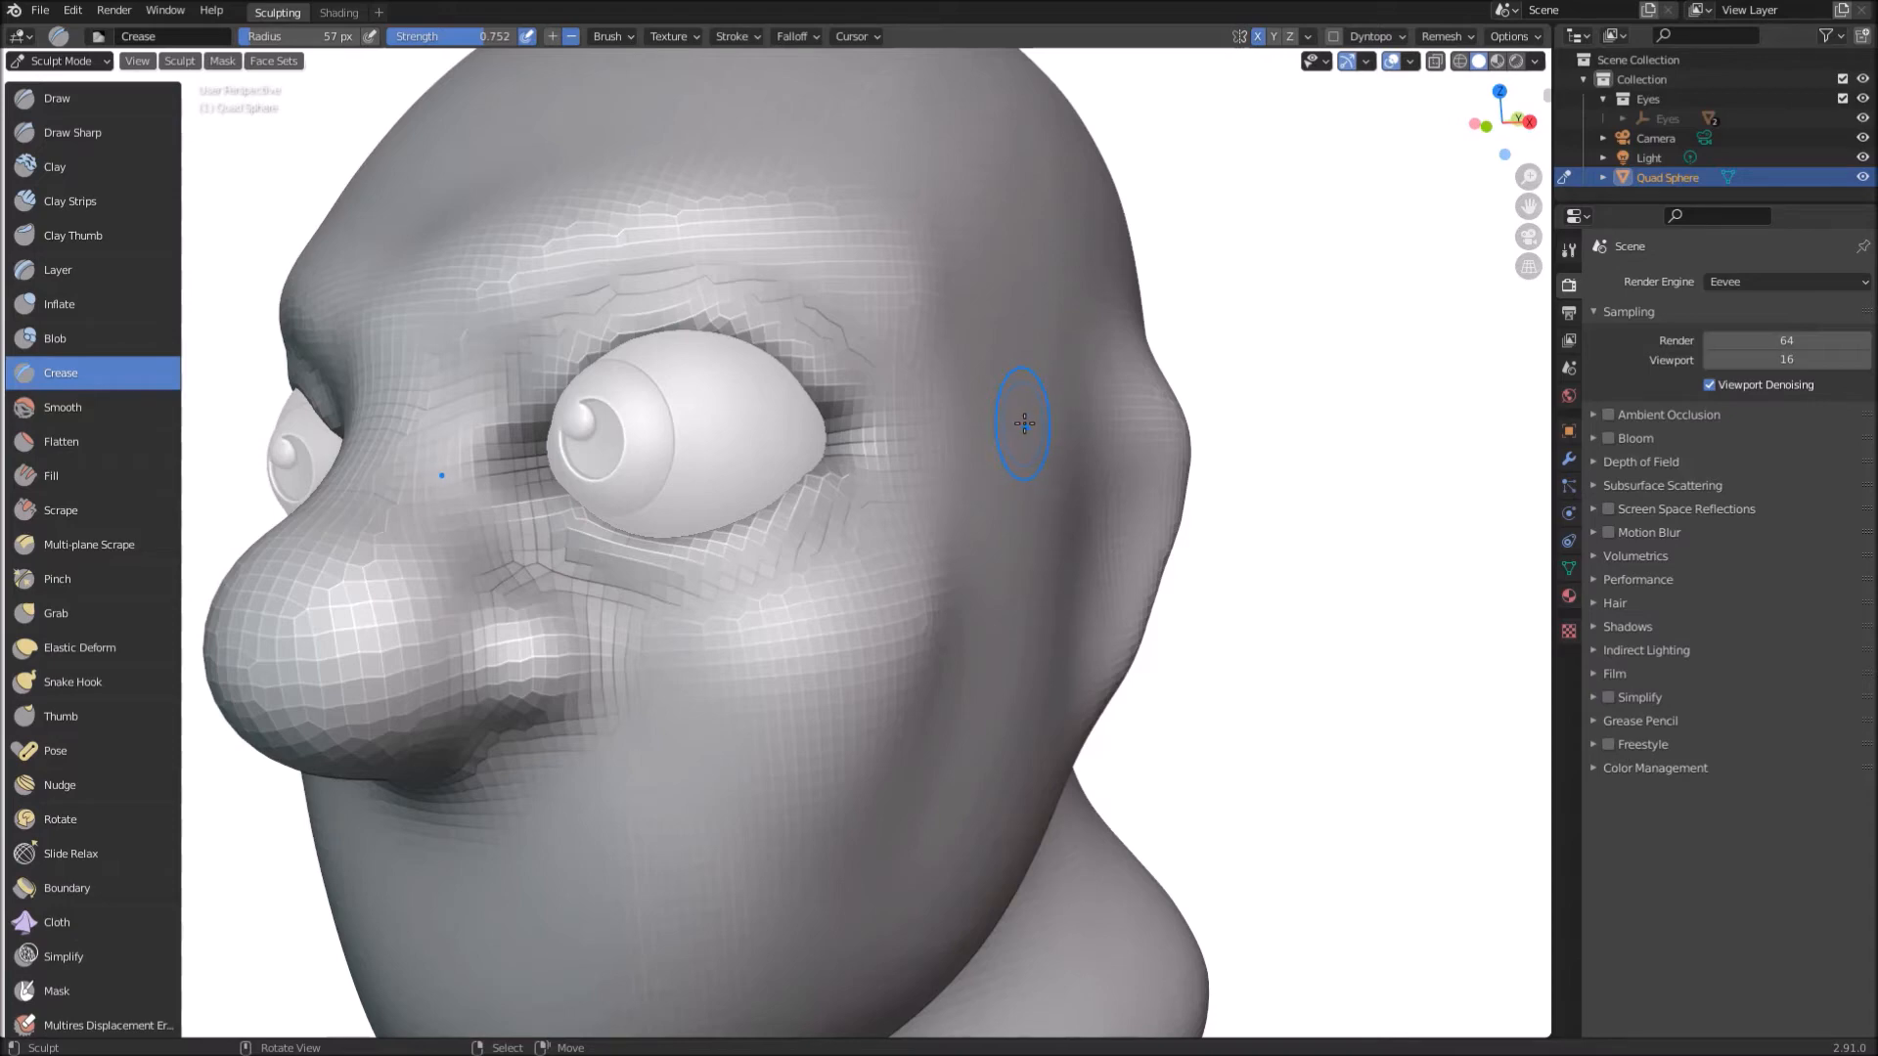
Step: Shape the upper and lower eyelids around the eyeball from the side with the Grab brush, resizing it between pulls
key("g")
scroll(860, 524, "down", 3)
key("KP_3")
scroll(776, 532, "up", 5)
key("f")
left_click(684, 436)
mouse_move(660, 440)
left_mouse_down()
mouse_move(624, 442)
mouse_move(589, 360)
left_mouse_up()
key("f")
left_click(638, 426)
key("f")
left_click(638, 564)
key("f")
left_click(633, 516)
left_click_drag(550, 518, 548, 494)
middle_click_drag(254, 700, 442, 684)
Step: Refine the eye opening's outline from the front by nudging the eyelid edges with the Grab brush at varying sizes
key("KP_1")
key("f")
left_click(925, 538)
left_click_drag(922, 537, 915, 526)
key("f")
left_click_drag(822, 430, 917, 389)
left_click(737, 460)
key("f")
left_click(941, 420)
key("f")
left_click(954, 509)
left_click_drag(901, 522, 900, 506)
key("f")
left_click(869, 440)
left_click_drag(808, 442, 819, 449)
key("f")
left_click(1012, 413)
left_click_drag(917, 403, 914, 386)
key("f")
left_click(1032, 473)
Step: Adjust the outer eye corner from the side and the front with the Grab brush at a strength of 0.400
key("KP_3")
key("f")
left_click(616, 437)
left_click_drag(592, 467, 595, 458)
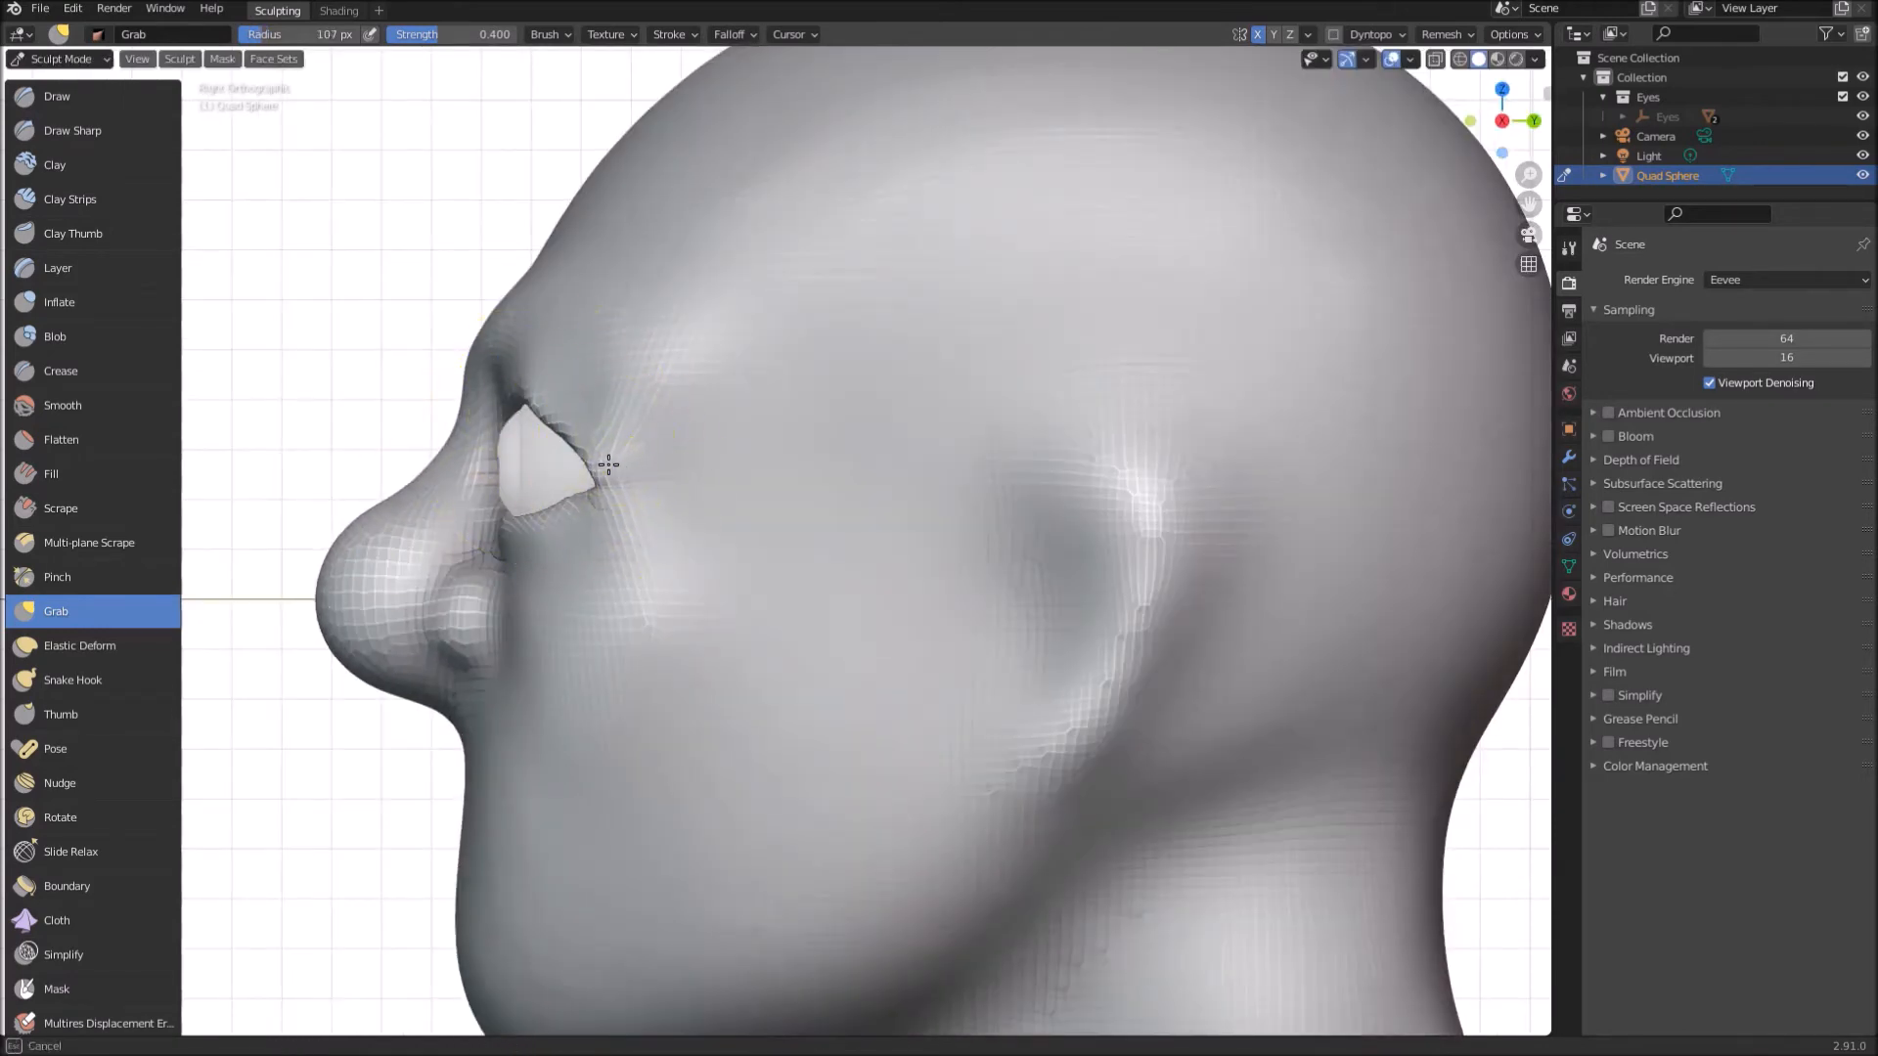
key("f")
left_click(653, 367)
key("KP_1")
scroll(936, 423, "up", 3)
left_click_drag(1098, 449, 1090, 465)
key("f")
left_click(1240, 502)
Step: Pull the inner part of the lower eyelid into place from above with the Grab brush at a radius of 113 px
middle_click_drag(871, 558, 817, 724)
scroll(812, 610, "down", 3)
key("f")
left_click(723, 735)
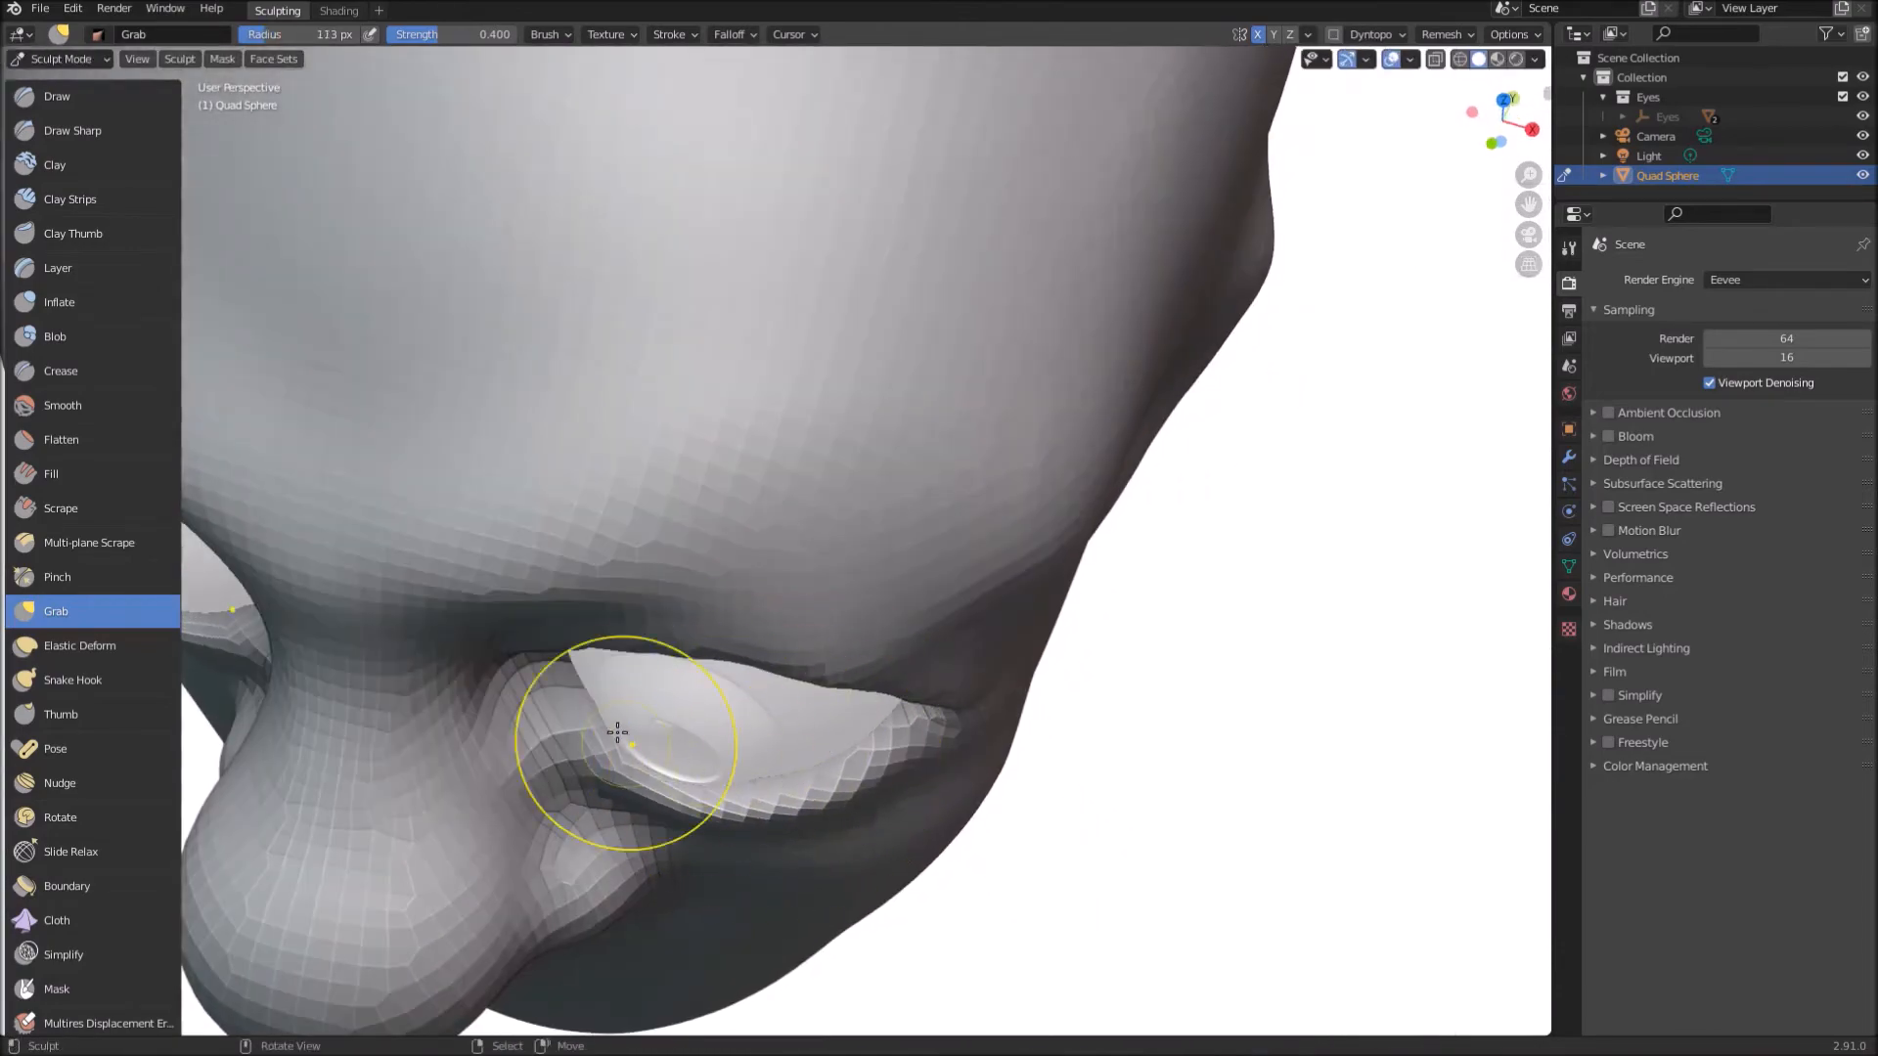
left_click_drag(621, 737, 638, 724)
Step: Resize the Grab brush and nudge the eyelid upward near the inner eye corner in the front view
key("KP_1")
middle_click_drag(746, 548, 538, 591)
scroll(587, 548, "up", 2)
key("f")
left_click(641, 420)
key("KP_1")
key("f")
left_click(531, 591)
left_click_drag(547, 626, 554, 599)
Step: Fit the eyelid edge closer to the eyeball from above with a small Grab pull, and check it from below
key("f")
mouse_move(724, 450)
middle_mouse_down()
mouse_move(865, 283)
mouse_move(730, 365)
mouse_move(690, 655)
mouse_move(710, 587)
middle_mouse_up()
left_click(880, 277)
left_click_drag(722, 761, 725, 742)
middle_click_drag(725, 685, 709, 460)
Step: Switch to the Crease brush at a radius of 49 px and check the eyelids from the front
key("shift+c")
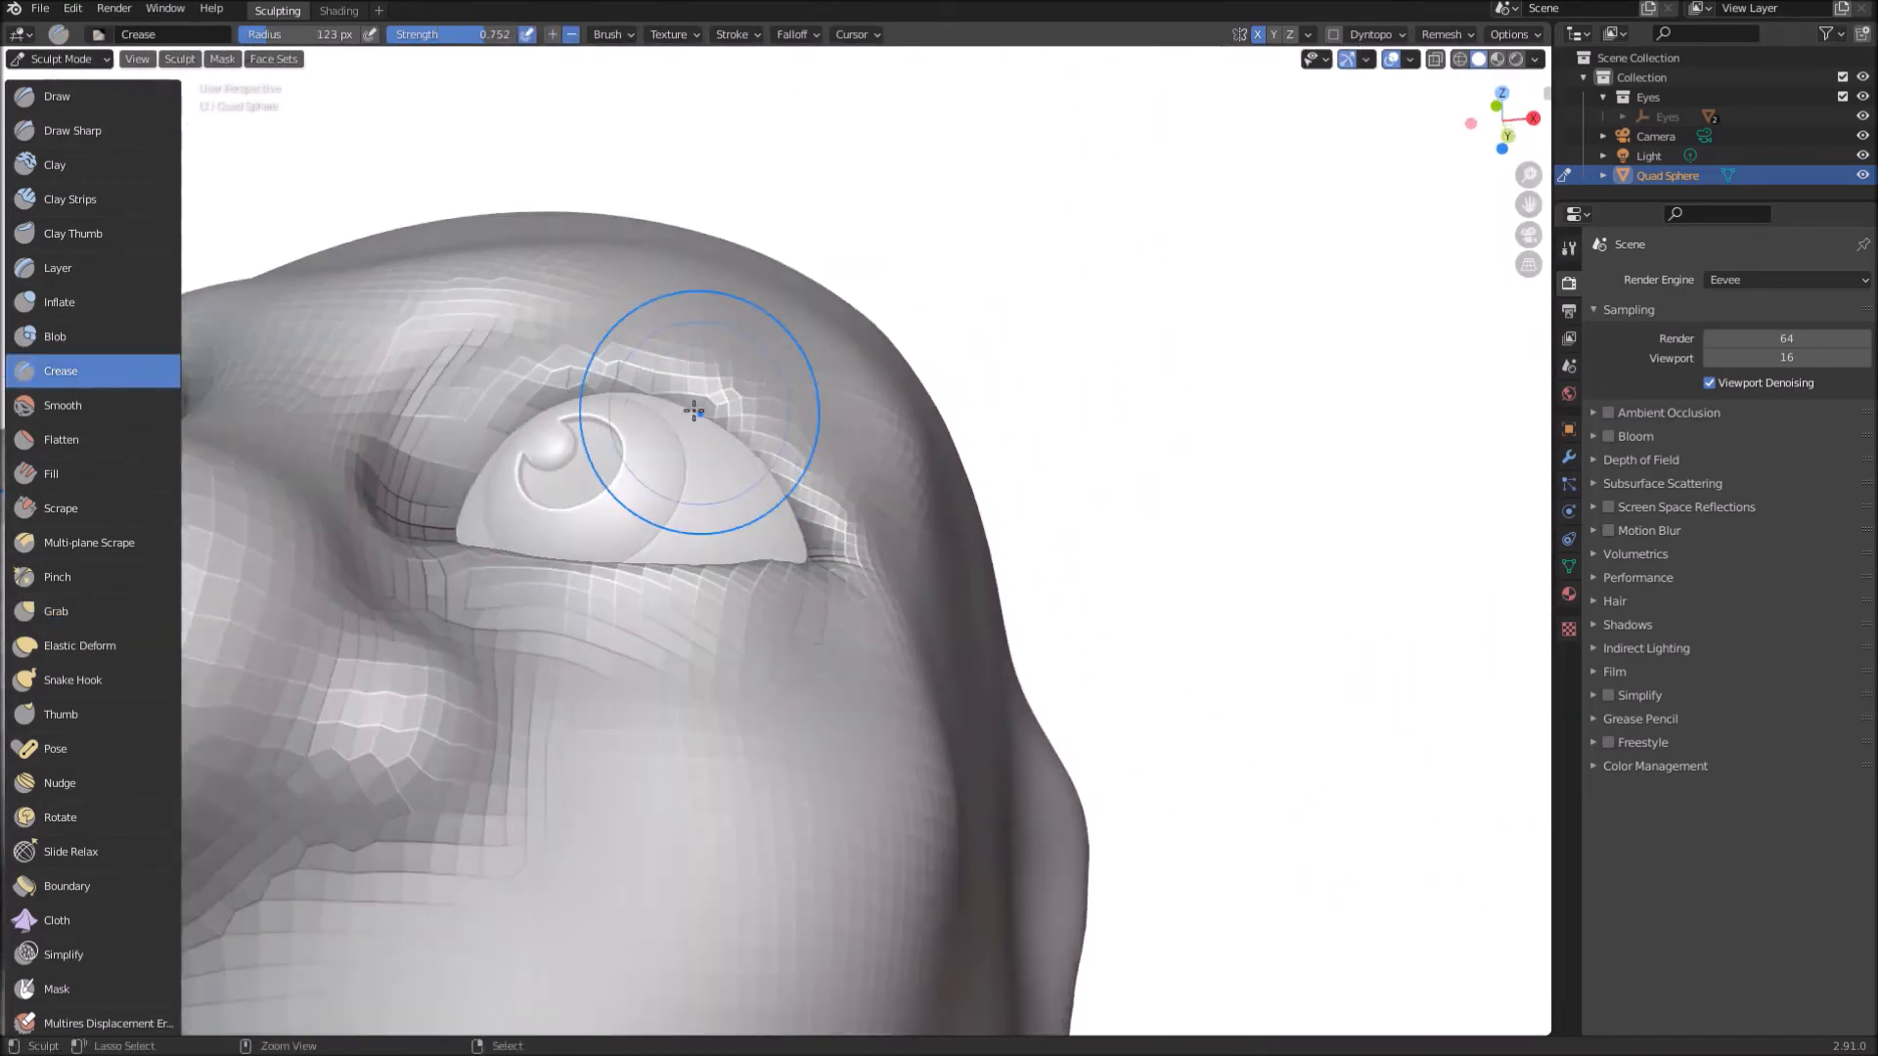
scroll(685, 401, "up", 1)
key("f")
left_click(554, 335)
key("KP_1")
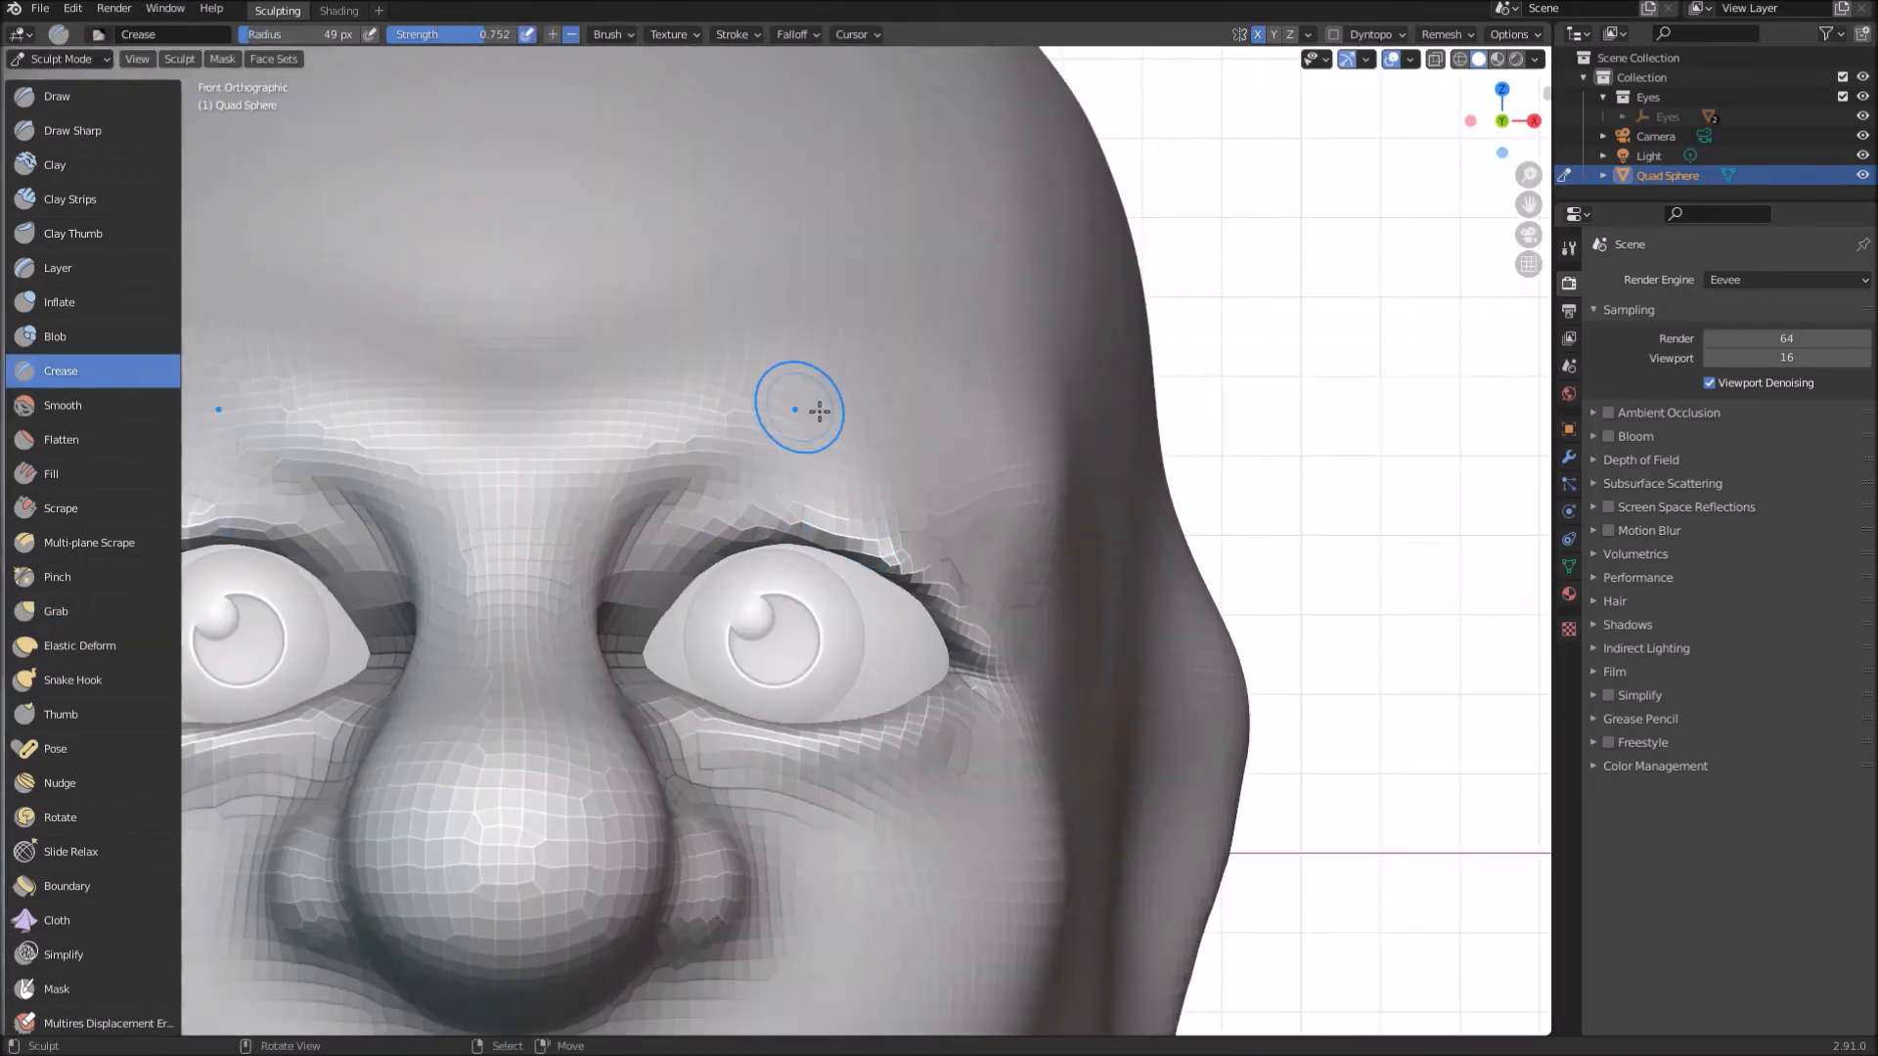
middle_click_drag(928, 548, 904, 802)
key("KP_1")
Step: Fit the upper eyelid's outer part to the eyeball from the side with the Grab brush at a radius of 119 px
key("g")
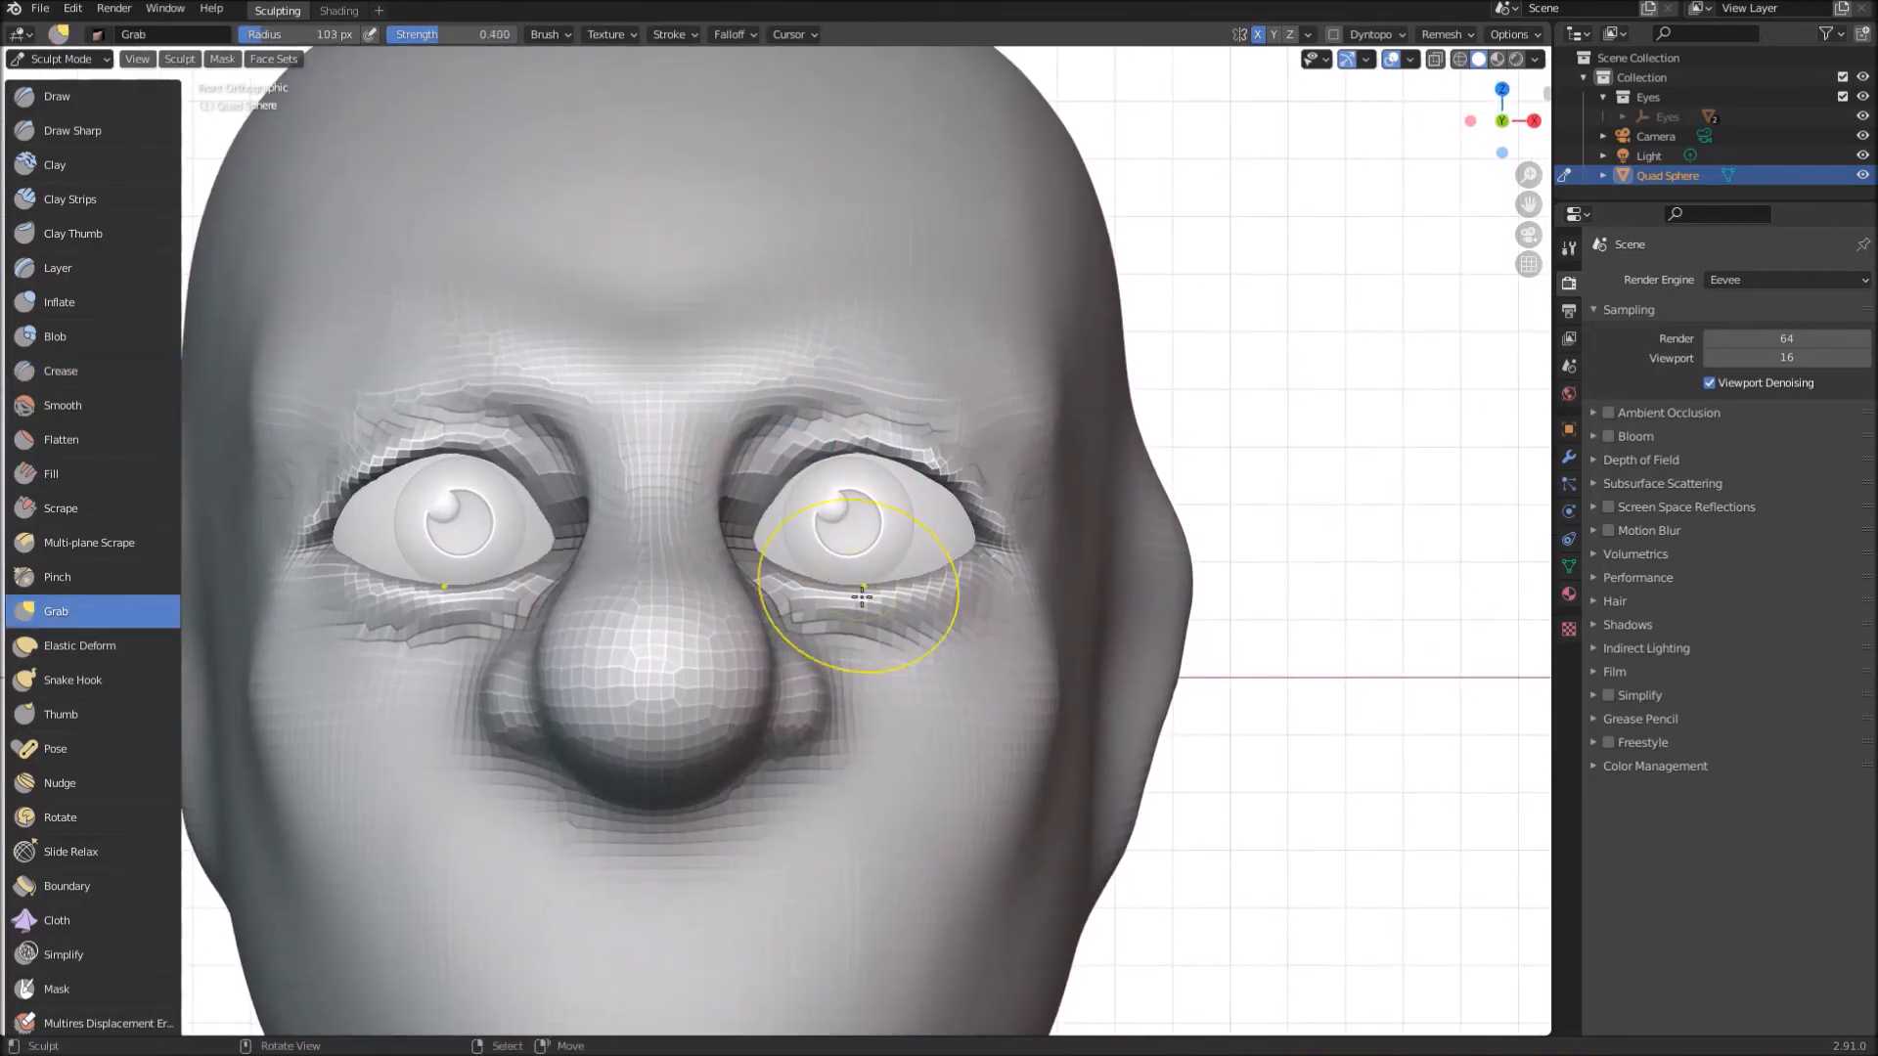
mouse_move(904, 507)
middle_mouse_down()
mouse_move(616, 493)
mouse_move(719, 411)
mouse_move(776, 323)
middle_mouse_up()
key("KP_3")
key("f")
left_click(646, 513)
key("KP_1")
middle_click_drag(612, 595, 337, 699)
key("f")
left_click(832, 497)
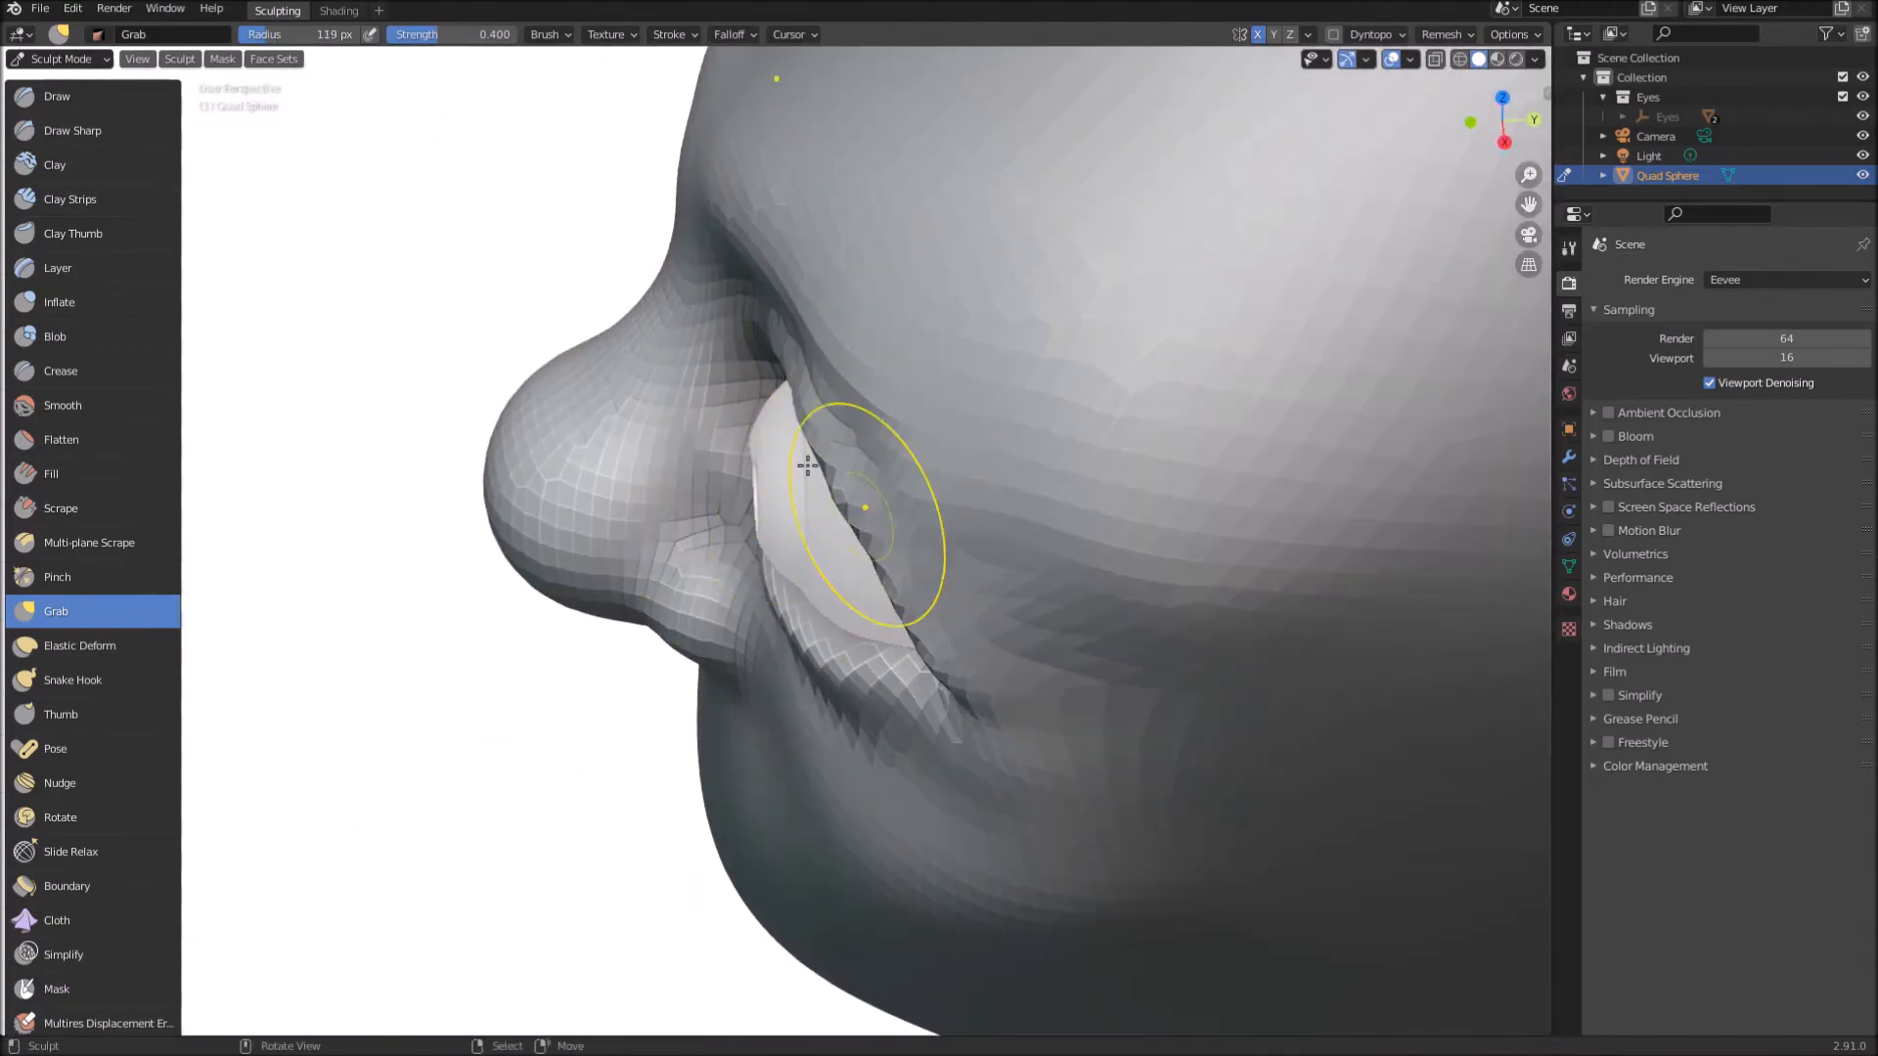
middle_click_drag(920, 631, 1007, 606)
middle_click_drag(997, 397, 1037, 278)
scroll(958, 372, "up", 2)
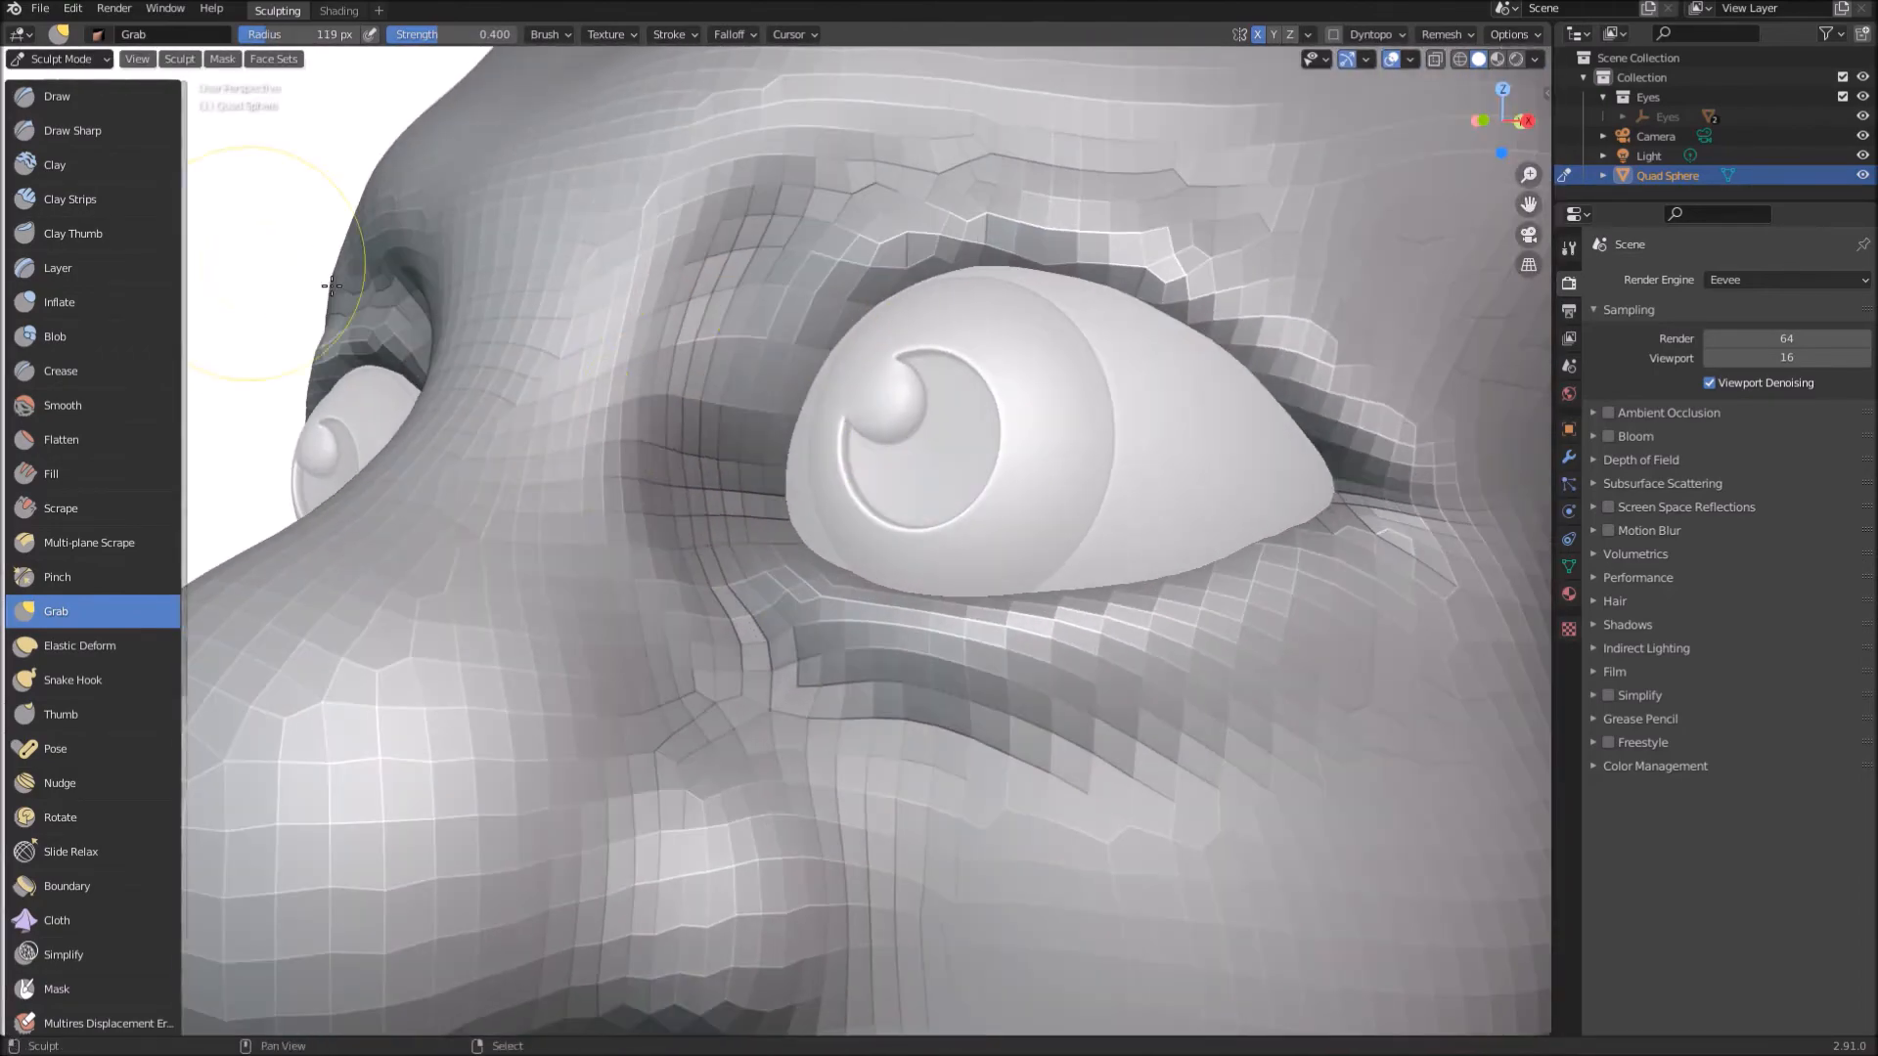
Step: Add a short Crease stroke at the upper eyelid and return to the Grab brush at a radius of 121 px
left_click(110, 371)
key("f")
left_click(783, 378)
mouse_move(776, 431)
left_mouse_down()
mouse_move(797, 326)
mouse_move(773, 391)
left_mouse_up()
key("KP_1")
key("g")
key("f")
left_click(757, 380)
key("f")
left_click(846, 354)
scroll(669, 419, "down", 3)
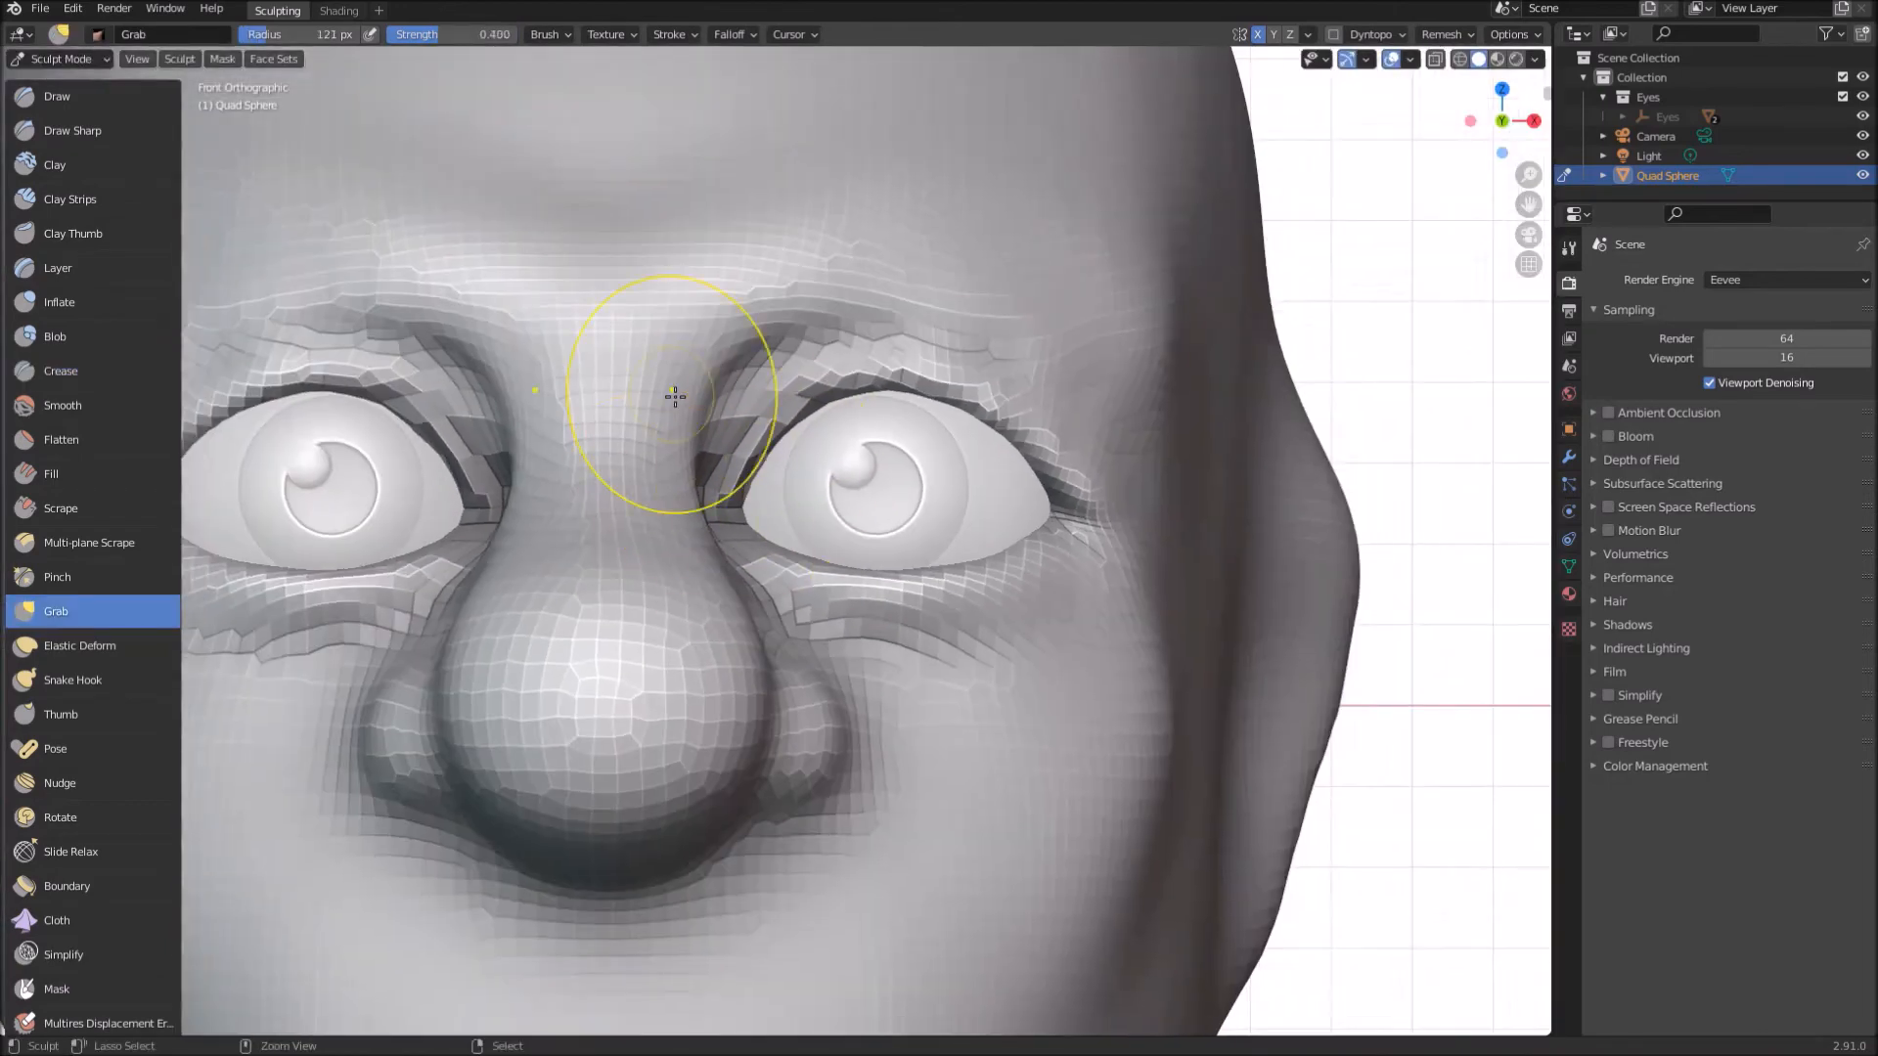
Step: Pull the outer eye corner slightly outward and raise the upper eyelid with the Grab brush in the front view
middle_click_drag(669, 418, 495, 515)
scroll(493, 510, "down", 4)
key("KP_1")
scroll(906, 414, "up", 3)
key("f")
left_click(963, 440)
left_click_drag(981, 448, 998, 445)
left_click_drag(880, 403, 865, 380)
Step: Resize the Grab brush and nudge the inner eye area toward the nose from an angled view
scroll(847, 411, "down", 4)
mouse_move(860, 588)
middle_mouse_down()
mouse_move(767, 626)
mouse_move(677, 609)
middle_mouse_up()
scroll(684, 587, "up", 4)
key("f")
left_click(820, 521)
left_click_drag(796, 519, 786, 522)
middle_click_drag(518, 509, 461, 361)
Step: Lower the lower eyelid slightly in the front view with the Grab brush at a radius of 115 px
key("KP_1")
key("f")
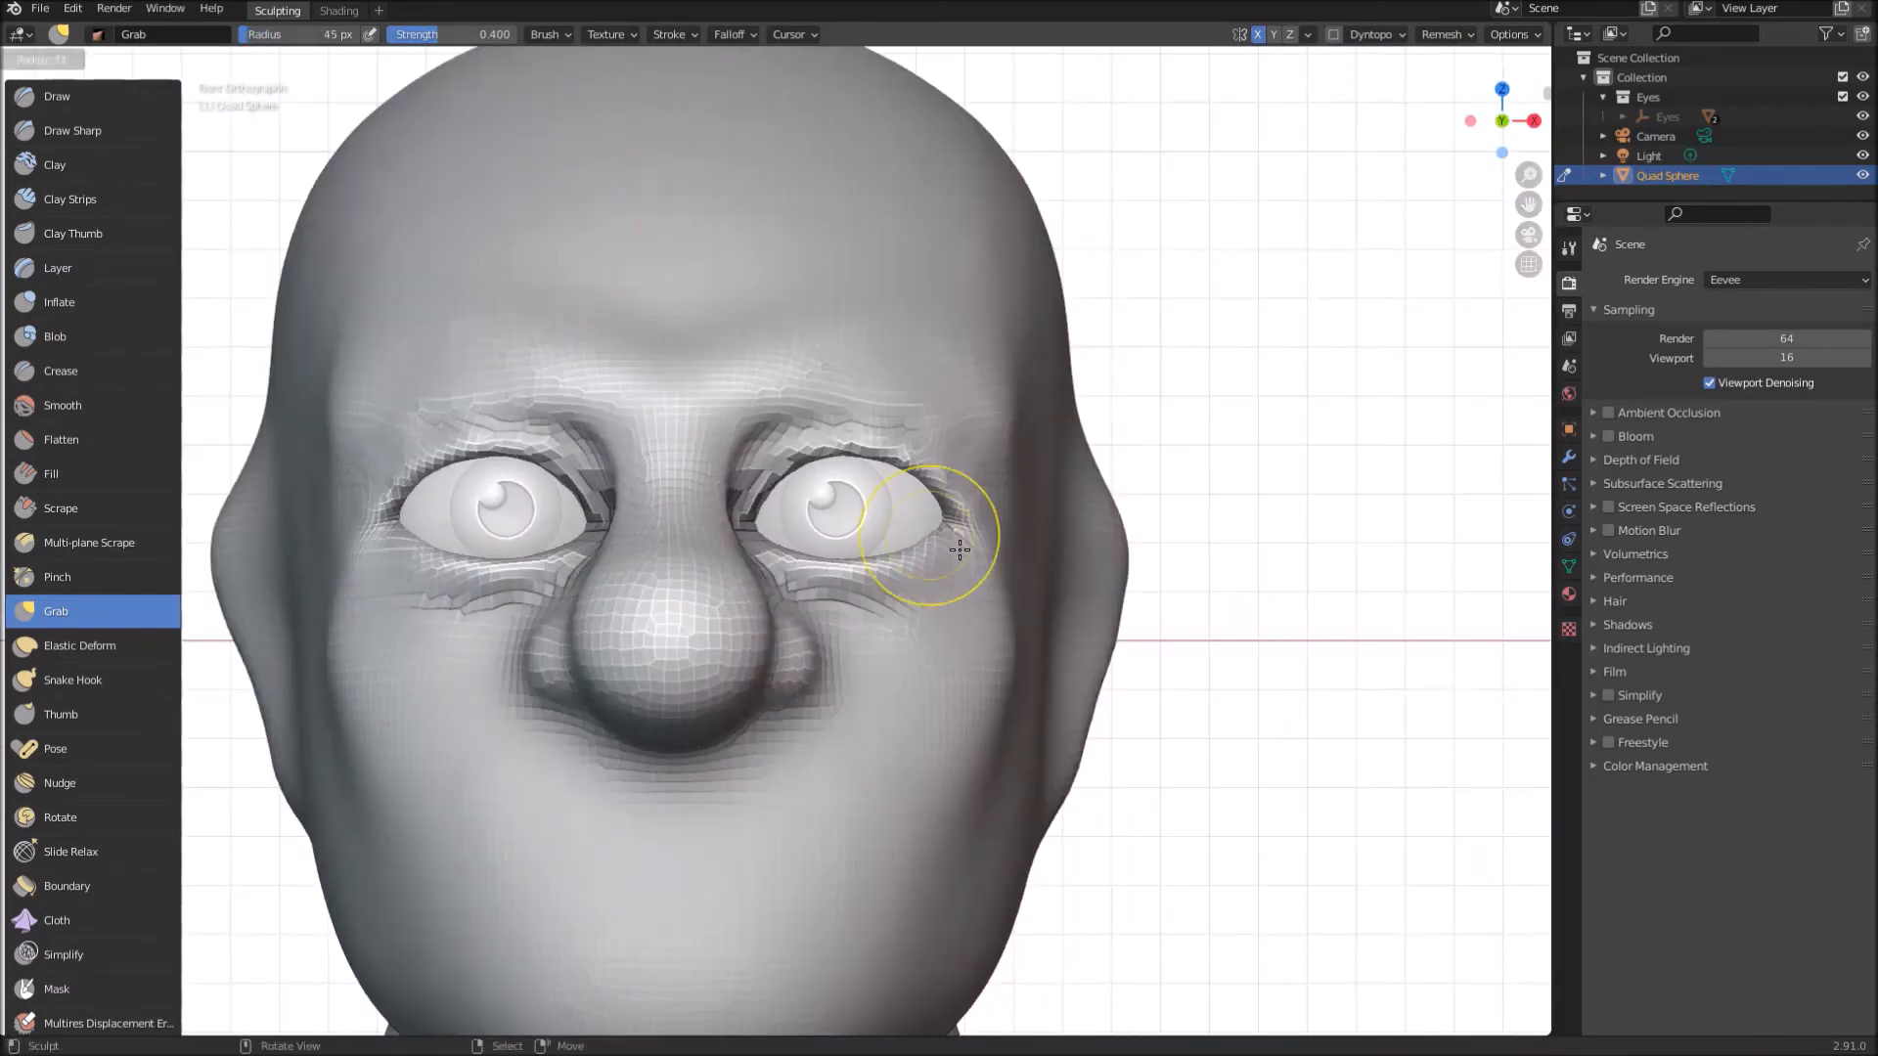
left_click(960, 548)
scroll(784, 535, "up", 1)
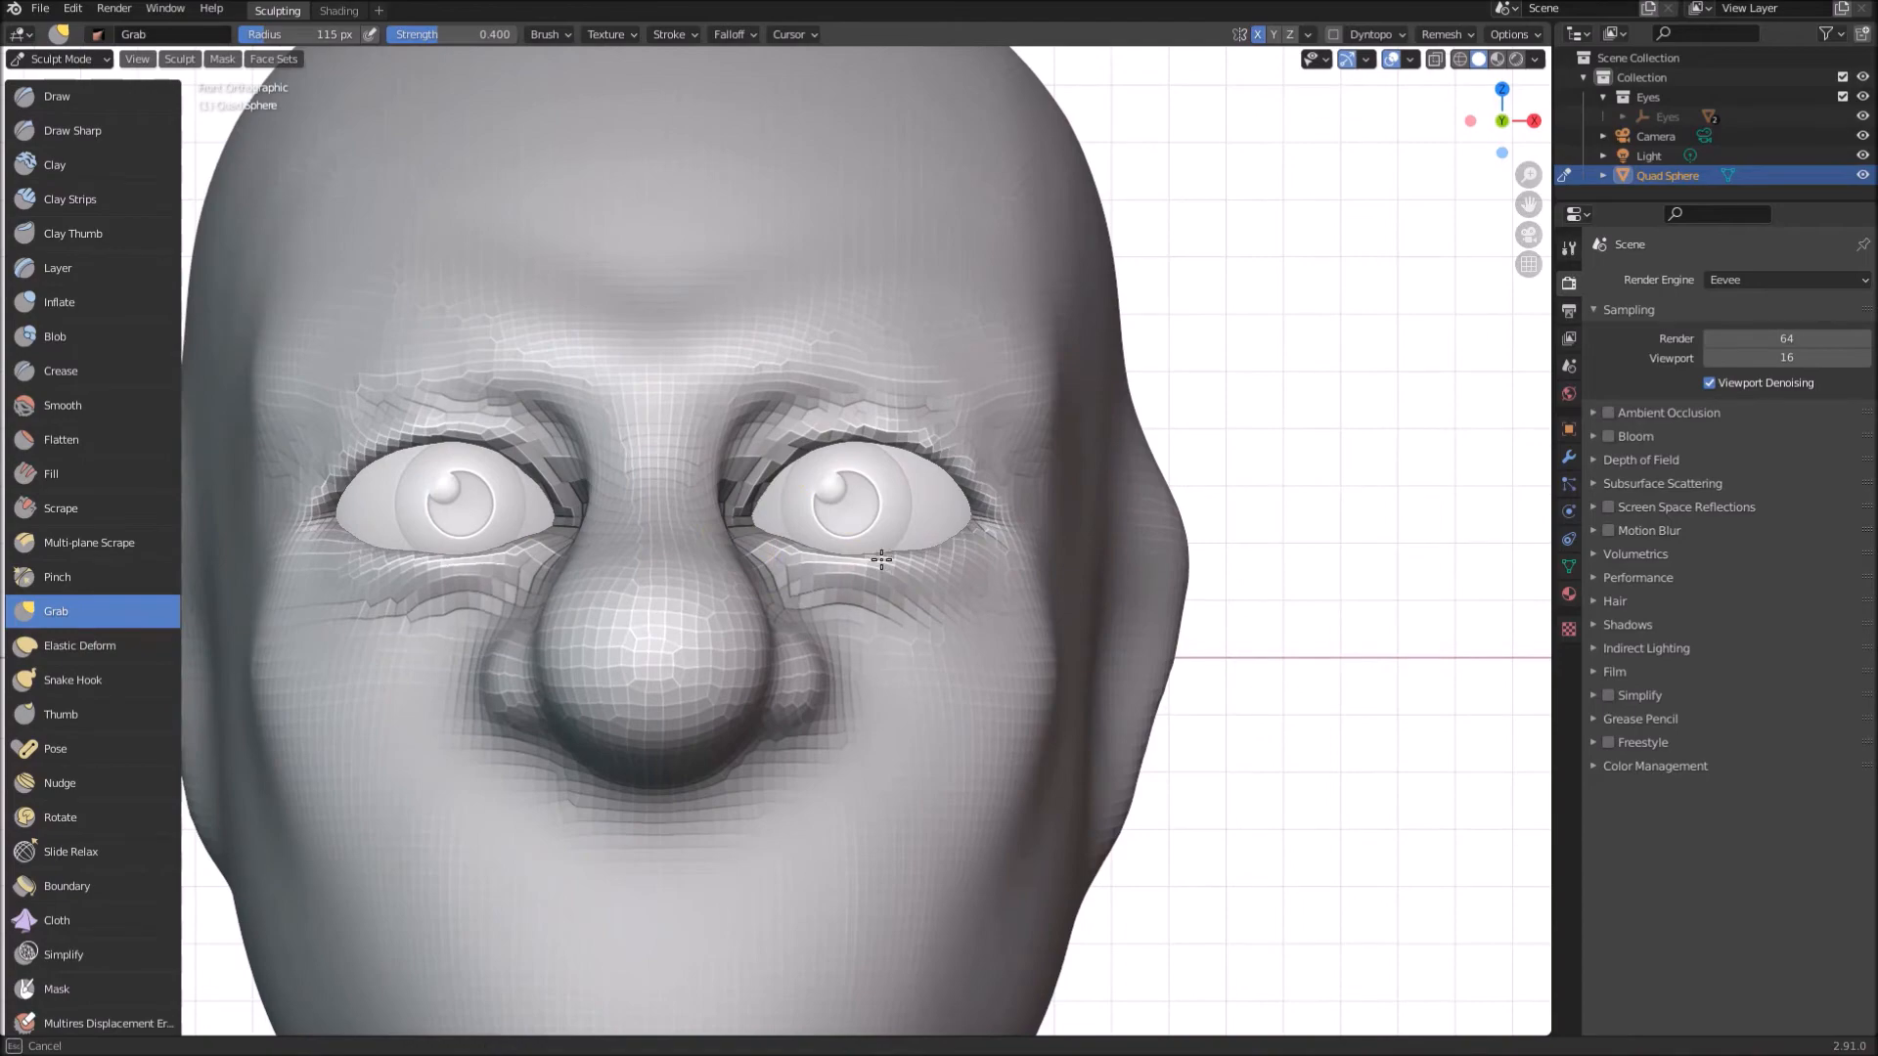
left_click_drag(881, 560, 880, 563)
middle_click_drag(880, 564, 802, 560)
Step: Pull the inner eye corner toward the nose in small Grab strokes, resizing the brush between them
key("KP_1")
scroll(797, 548, "up", 1)
key("f")
left_click(819, 517)
left_click_drag(765, 523, 762, 523)
middle_click_drag(762, 523, 653, 540)
key("KP_1")
key("f")
left_click(1007, 578)
left_click_drag(729, 538, 714, 534)
mouse_move(714, 533)
middle_mouse_down()
mouse_move(773, 587)
mouse_move(600, 605)
mouse_move(482, 529)
middle_mouse_up()
scroll(483, 528, "down", 2)
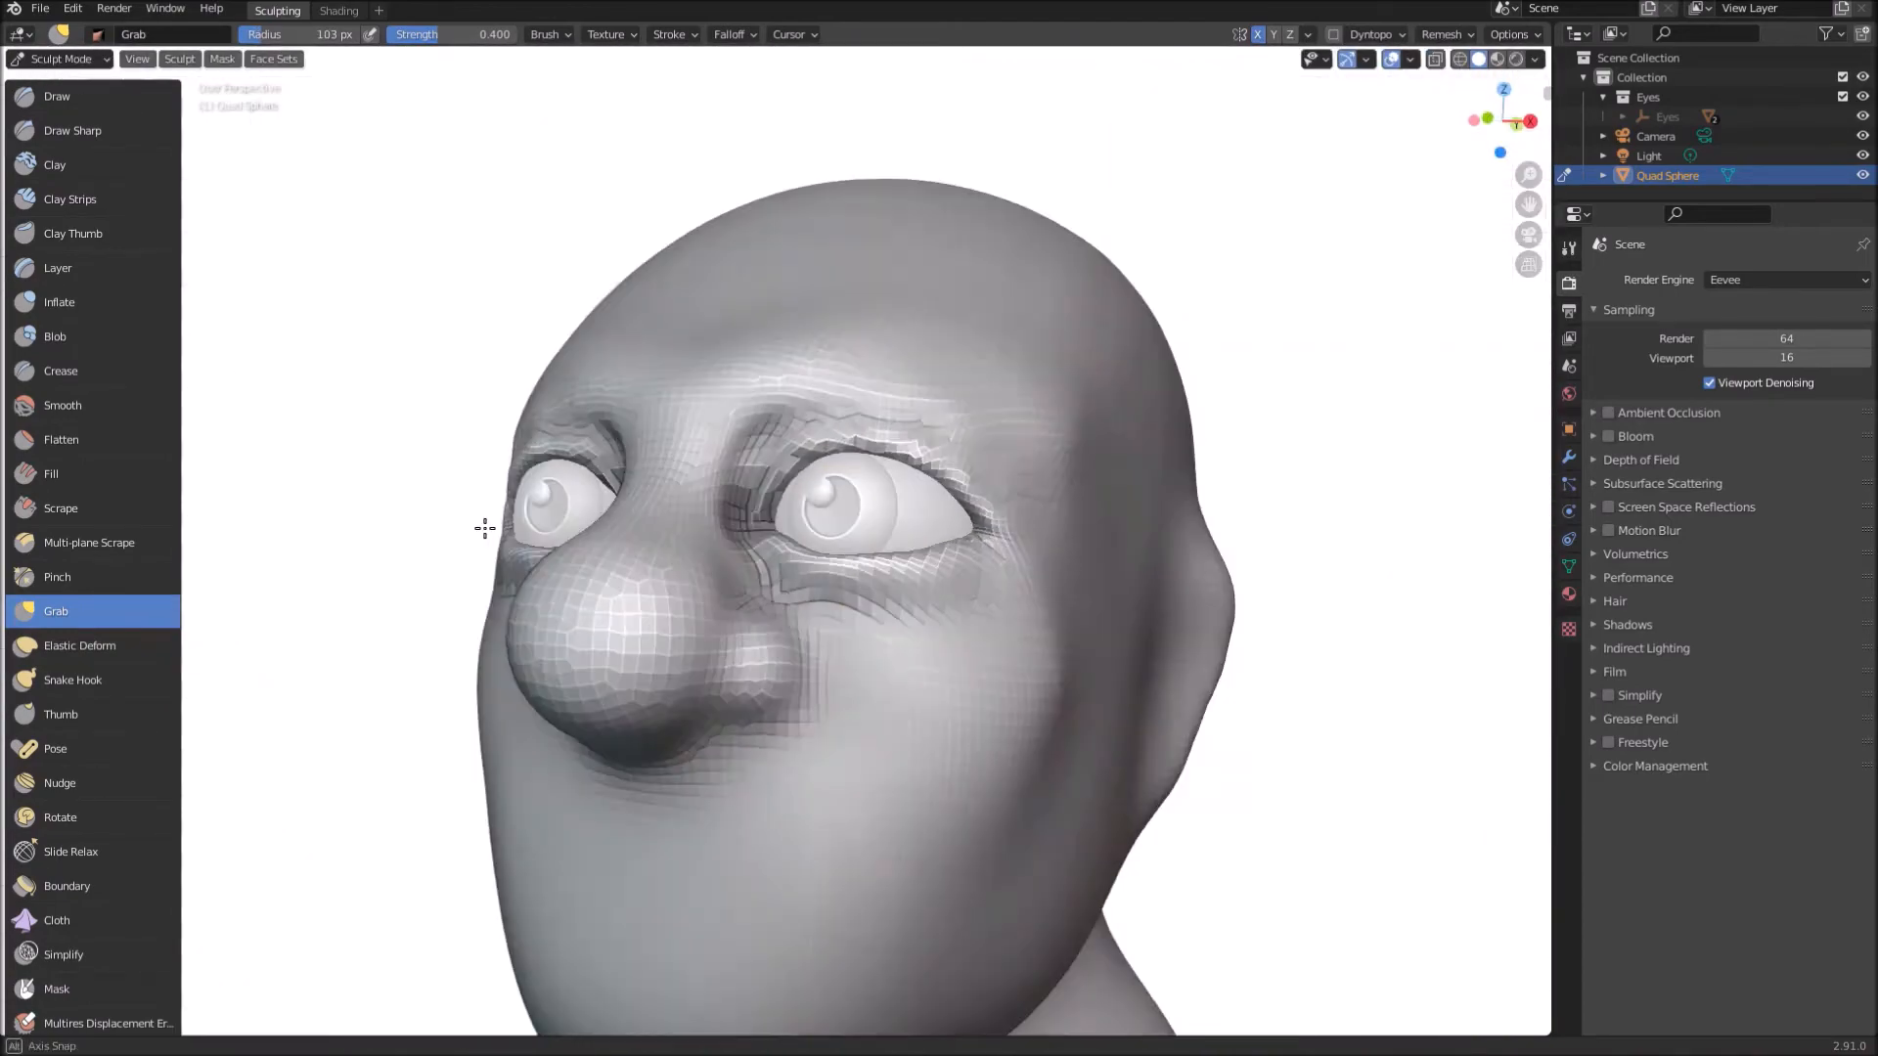
Step: Check the eyelids from the front and side, reduce the Grab radius to 44 px, and remesh the head
key("KP_1")
scroll(685, 509, "up", 1)
middle_click_drag(968, 489, 831, 509)
key("f")
left_click(972, 391)
middle_click_drag(971, 391, 734, 459)
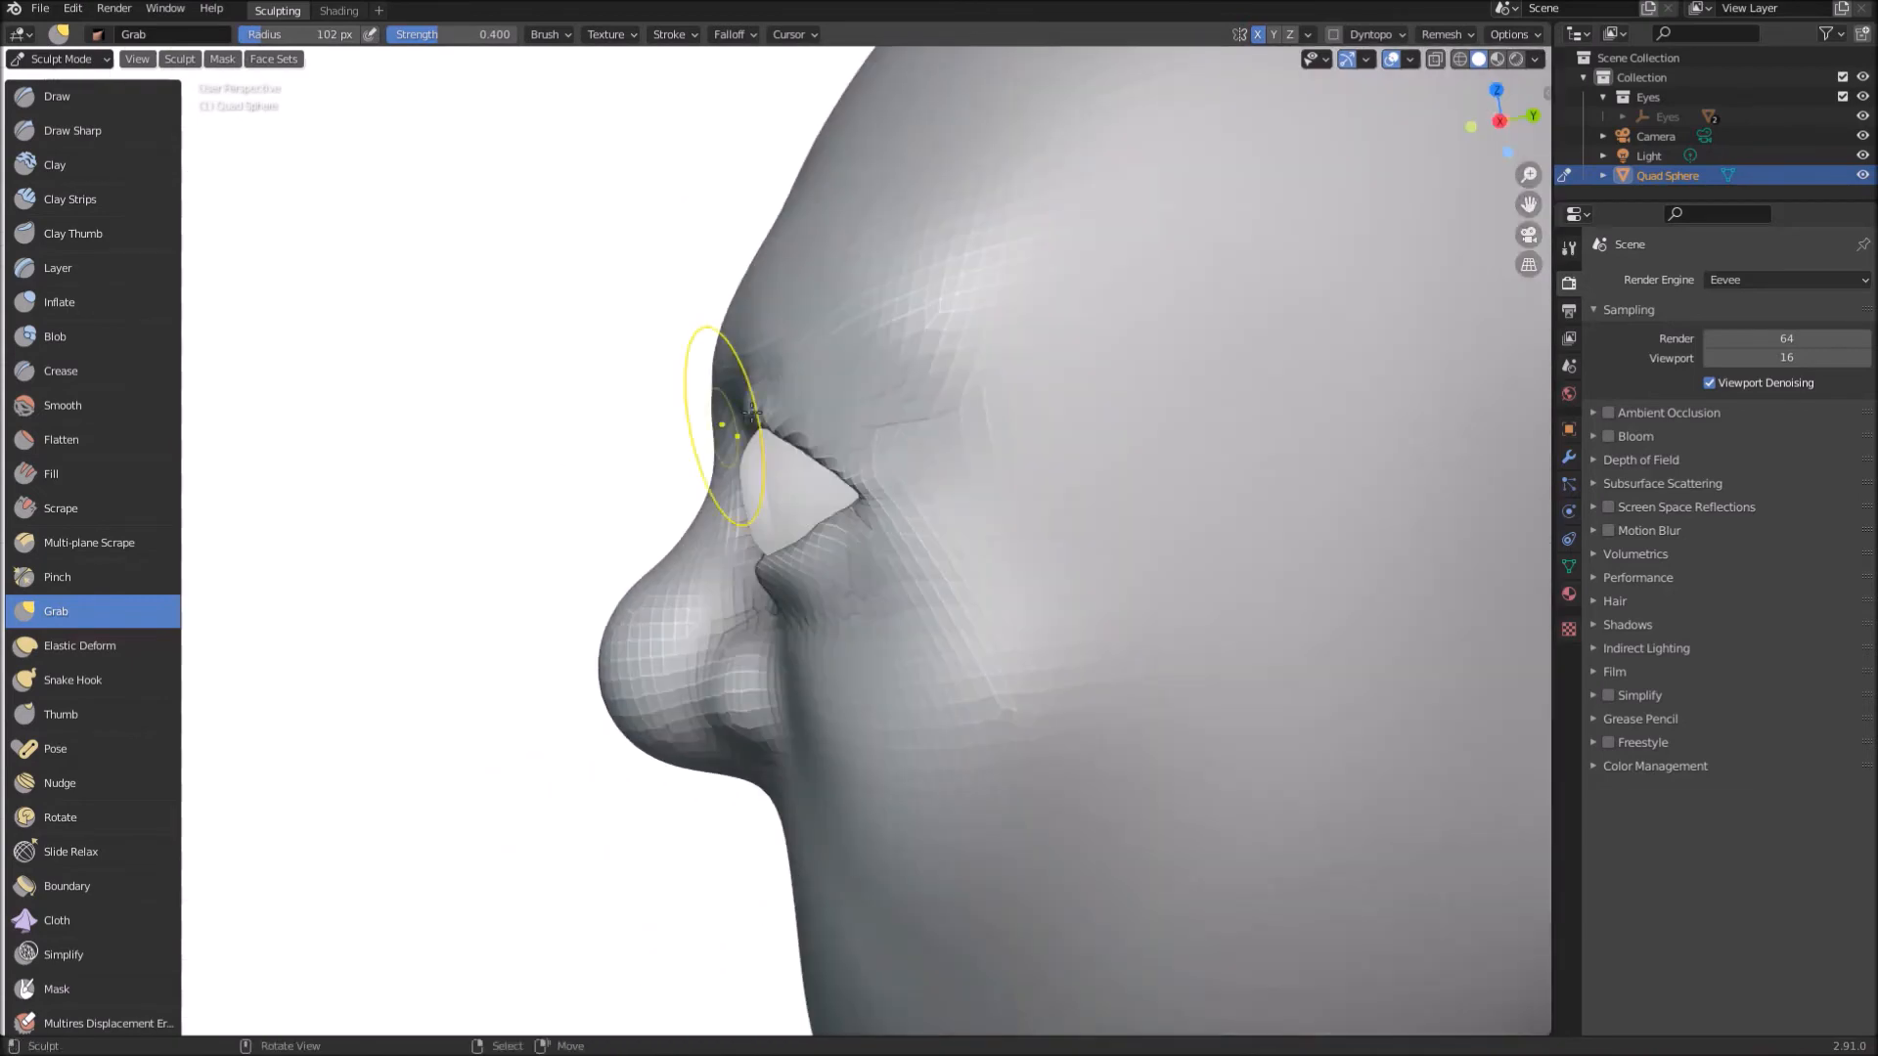
key("KP_1")
key("f")
left_click(899, 497)
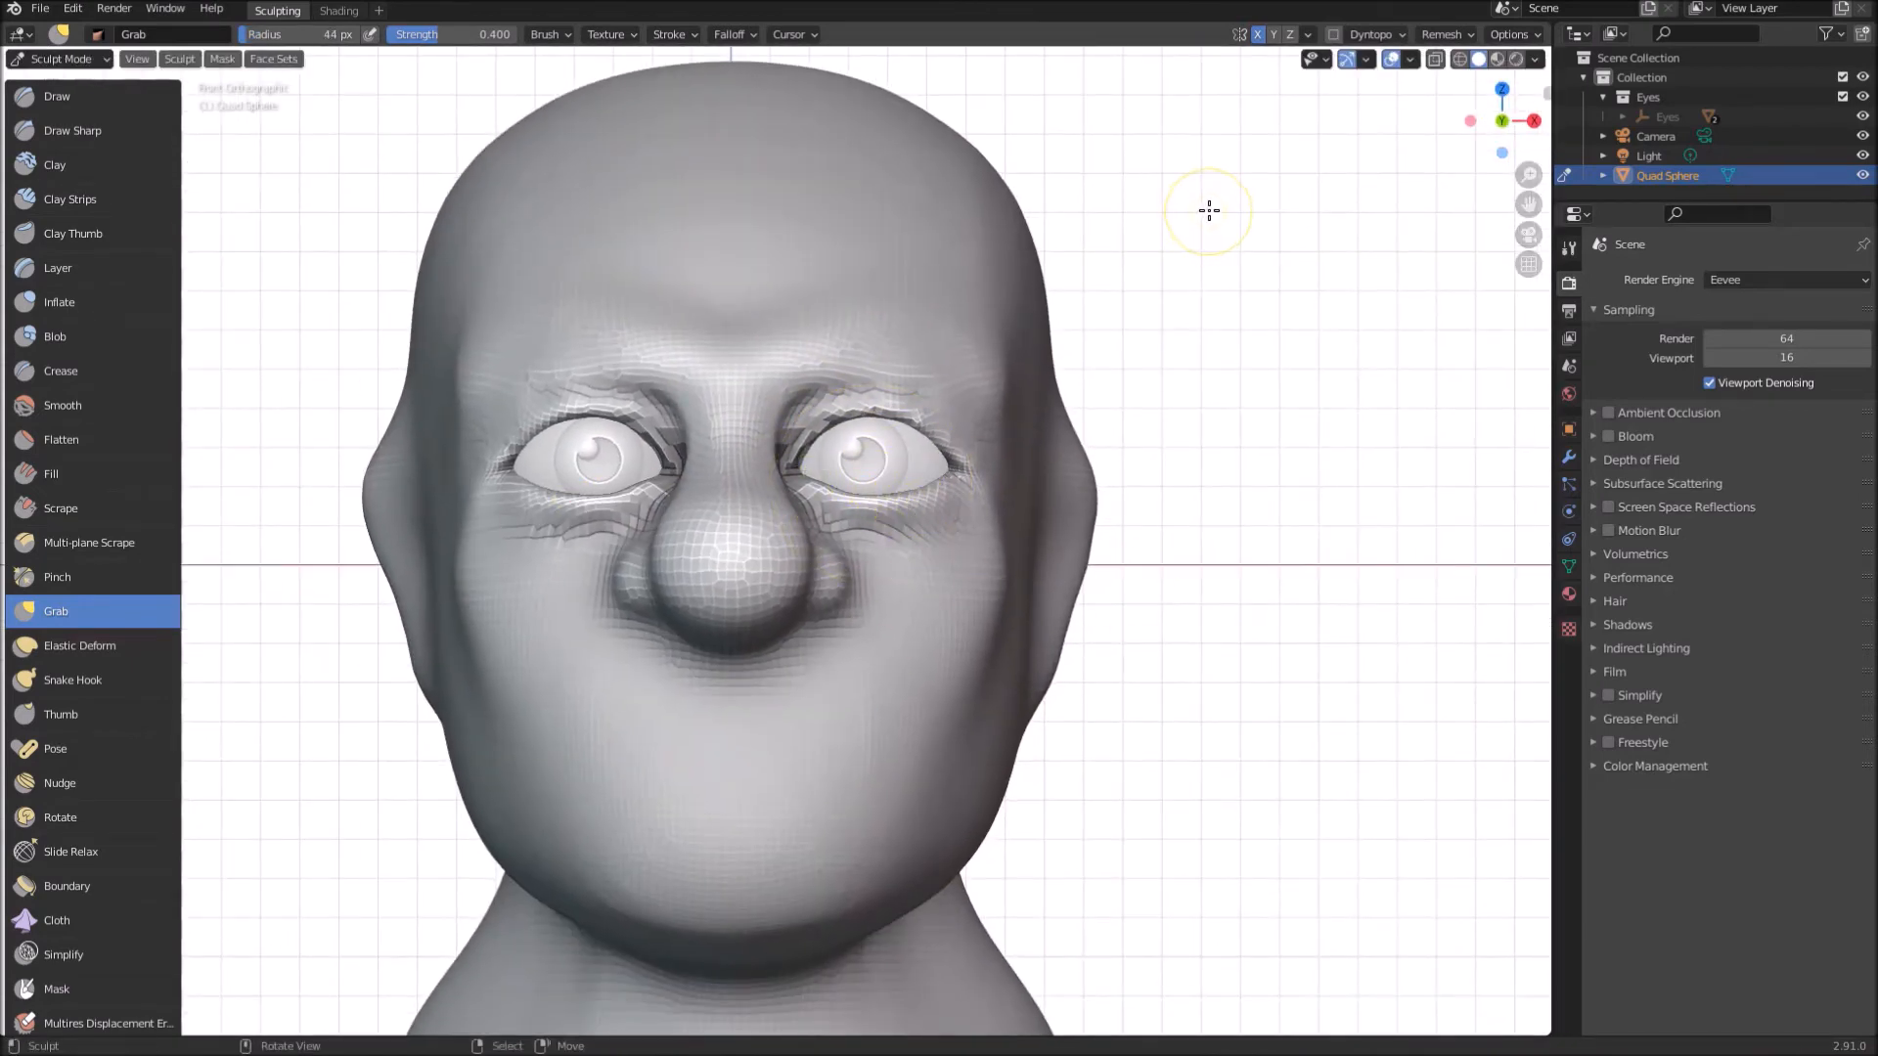
key("ctrl+r")
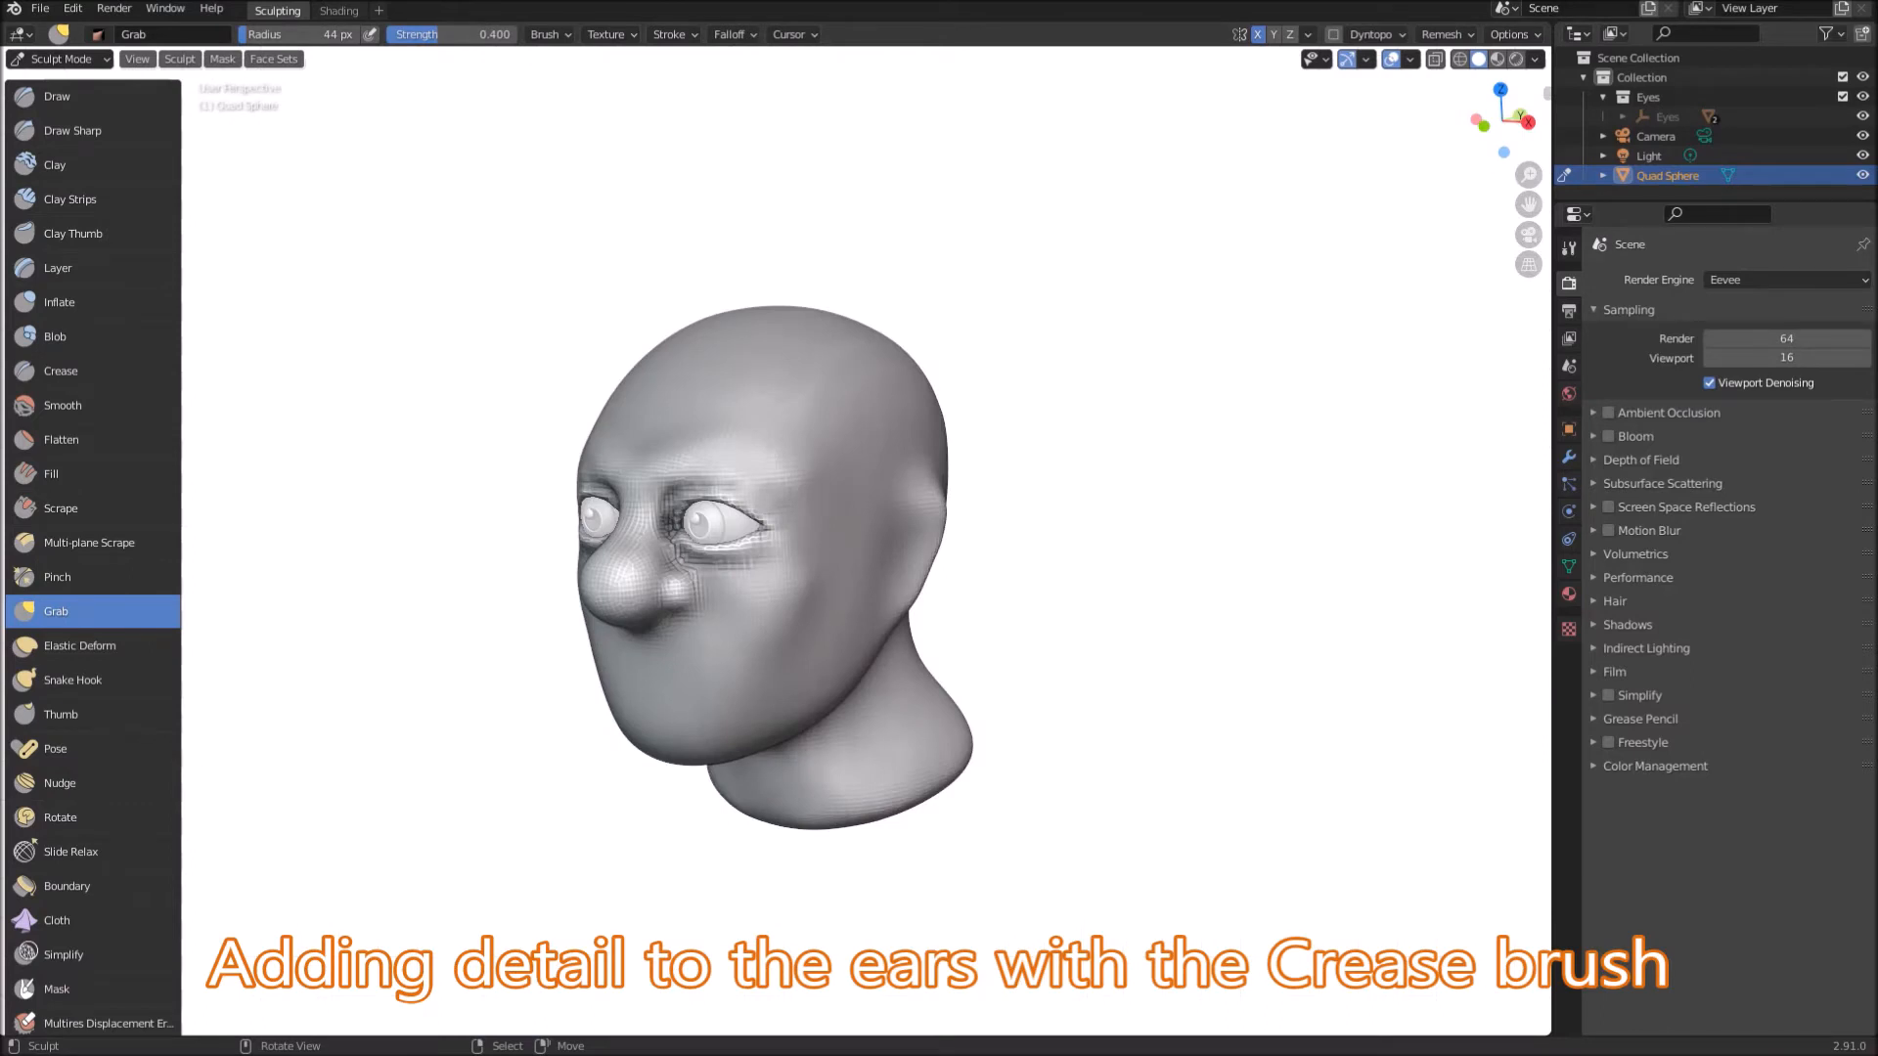
Step: Carve along the inside of the ear's outer rim down to the lobe with the Crease brush at 44 px and strength 0.752
left_click(120, 369)
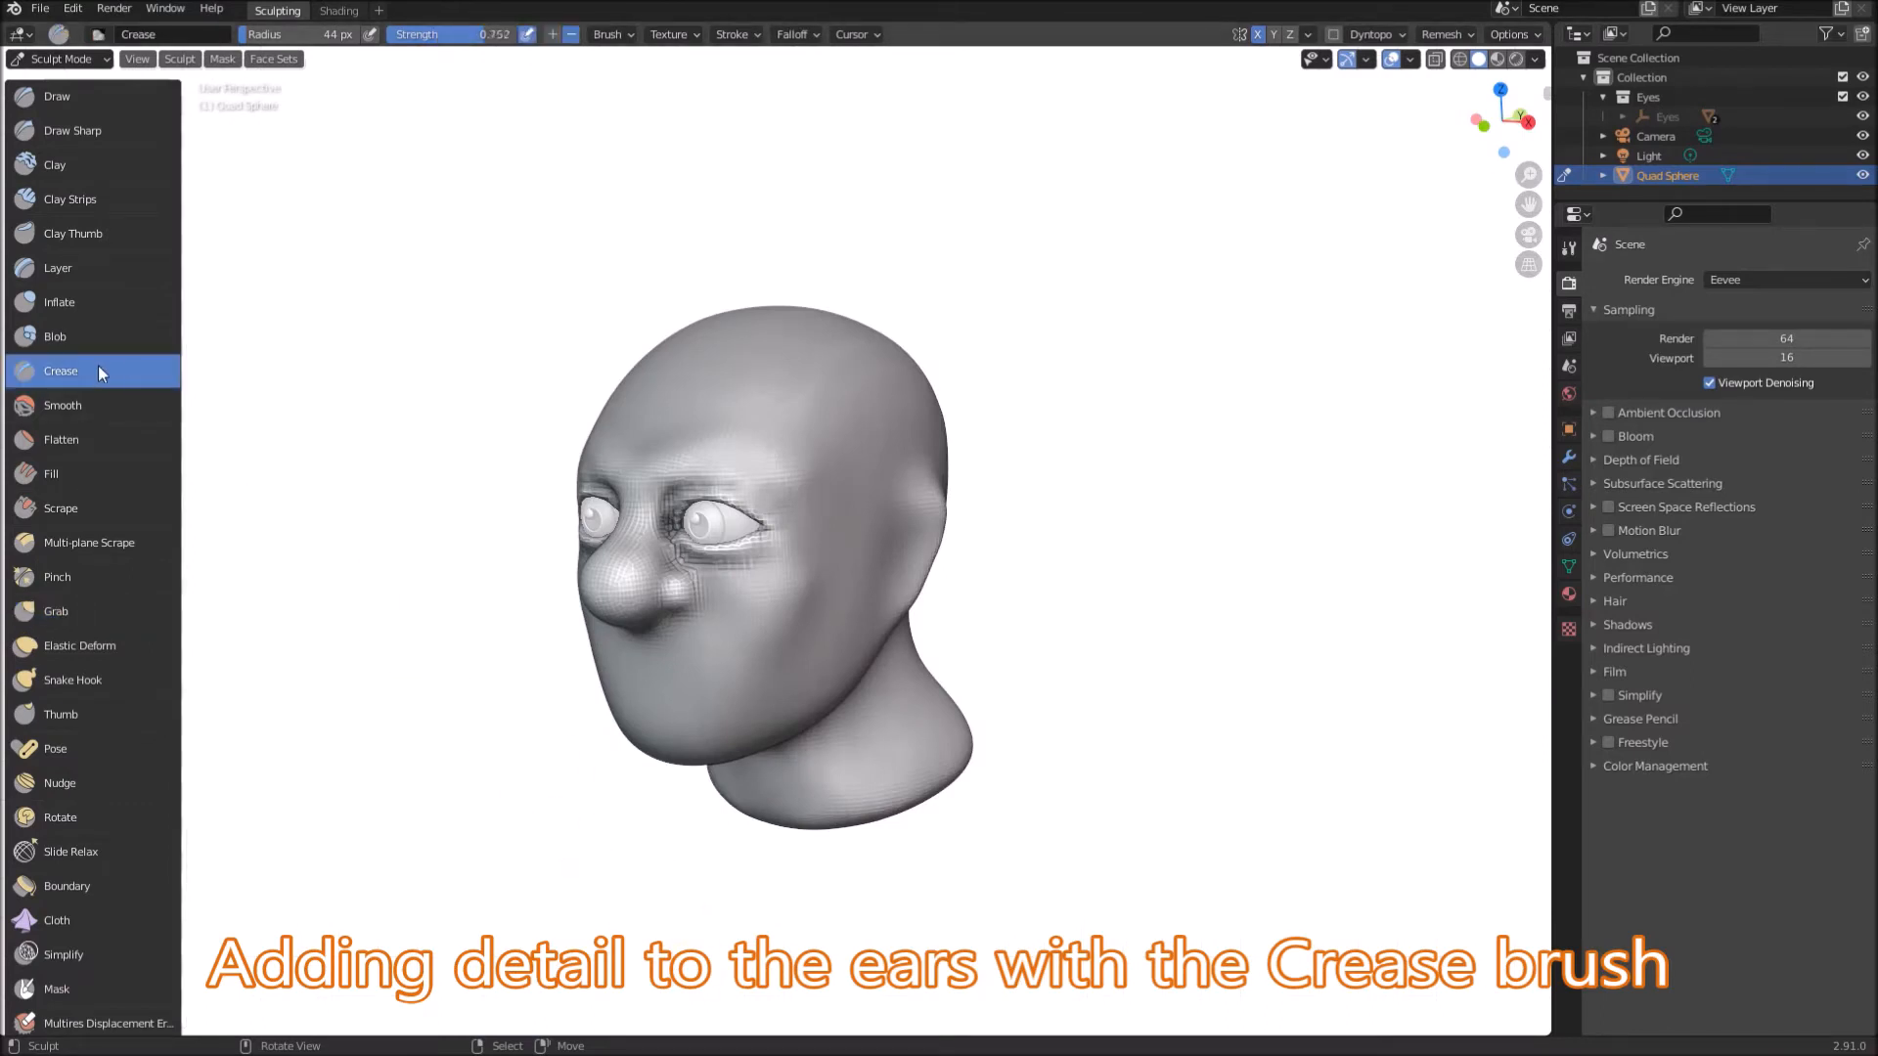
middle_click_drag(243, 326, 780, 587)
scroll(969, 471, "up", 5)
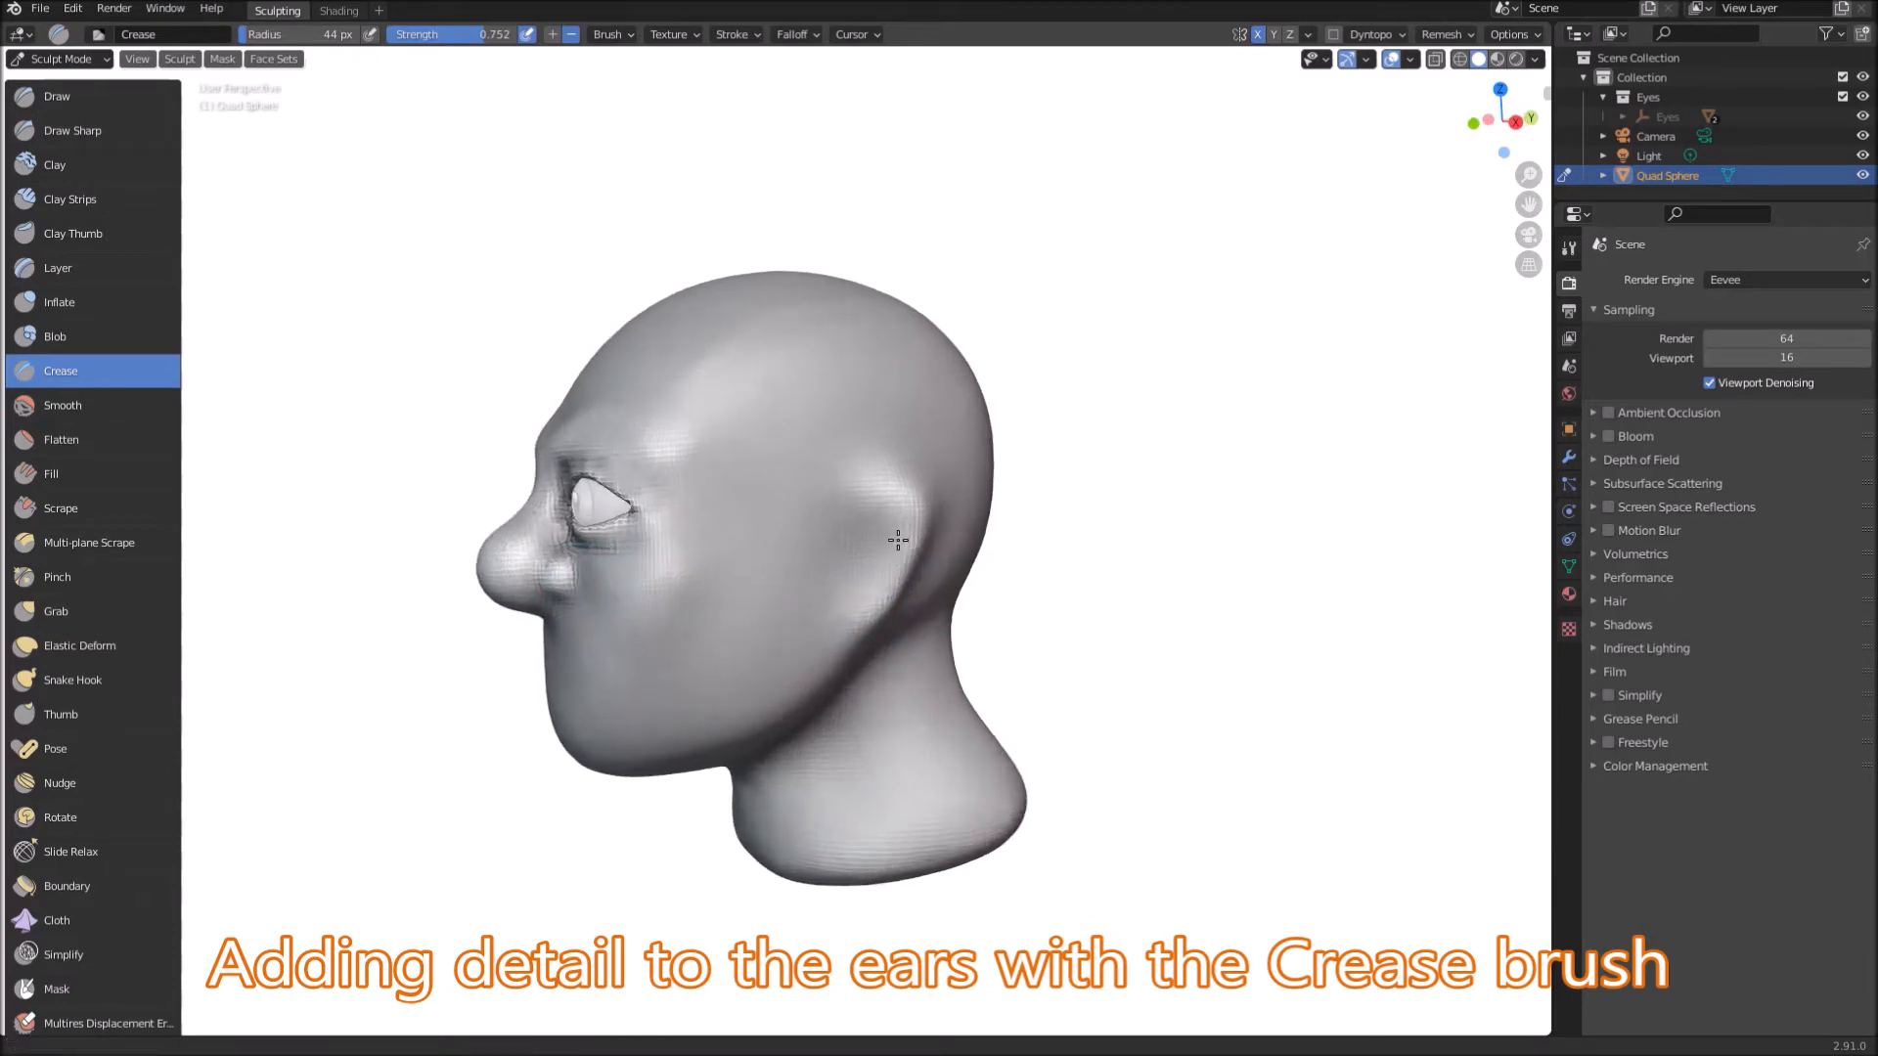
scroll(968, 472, "up", 6)
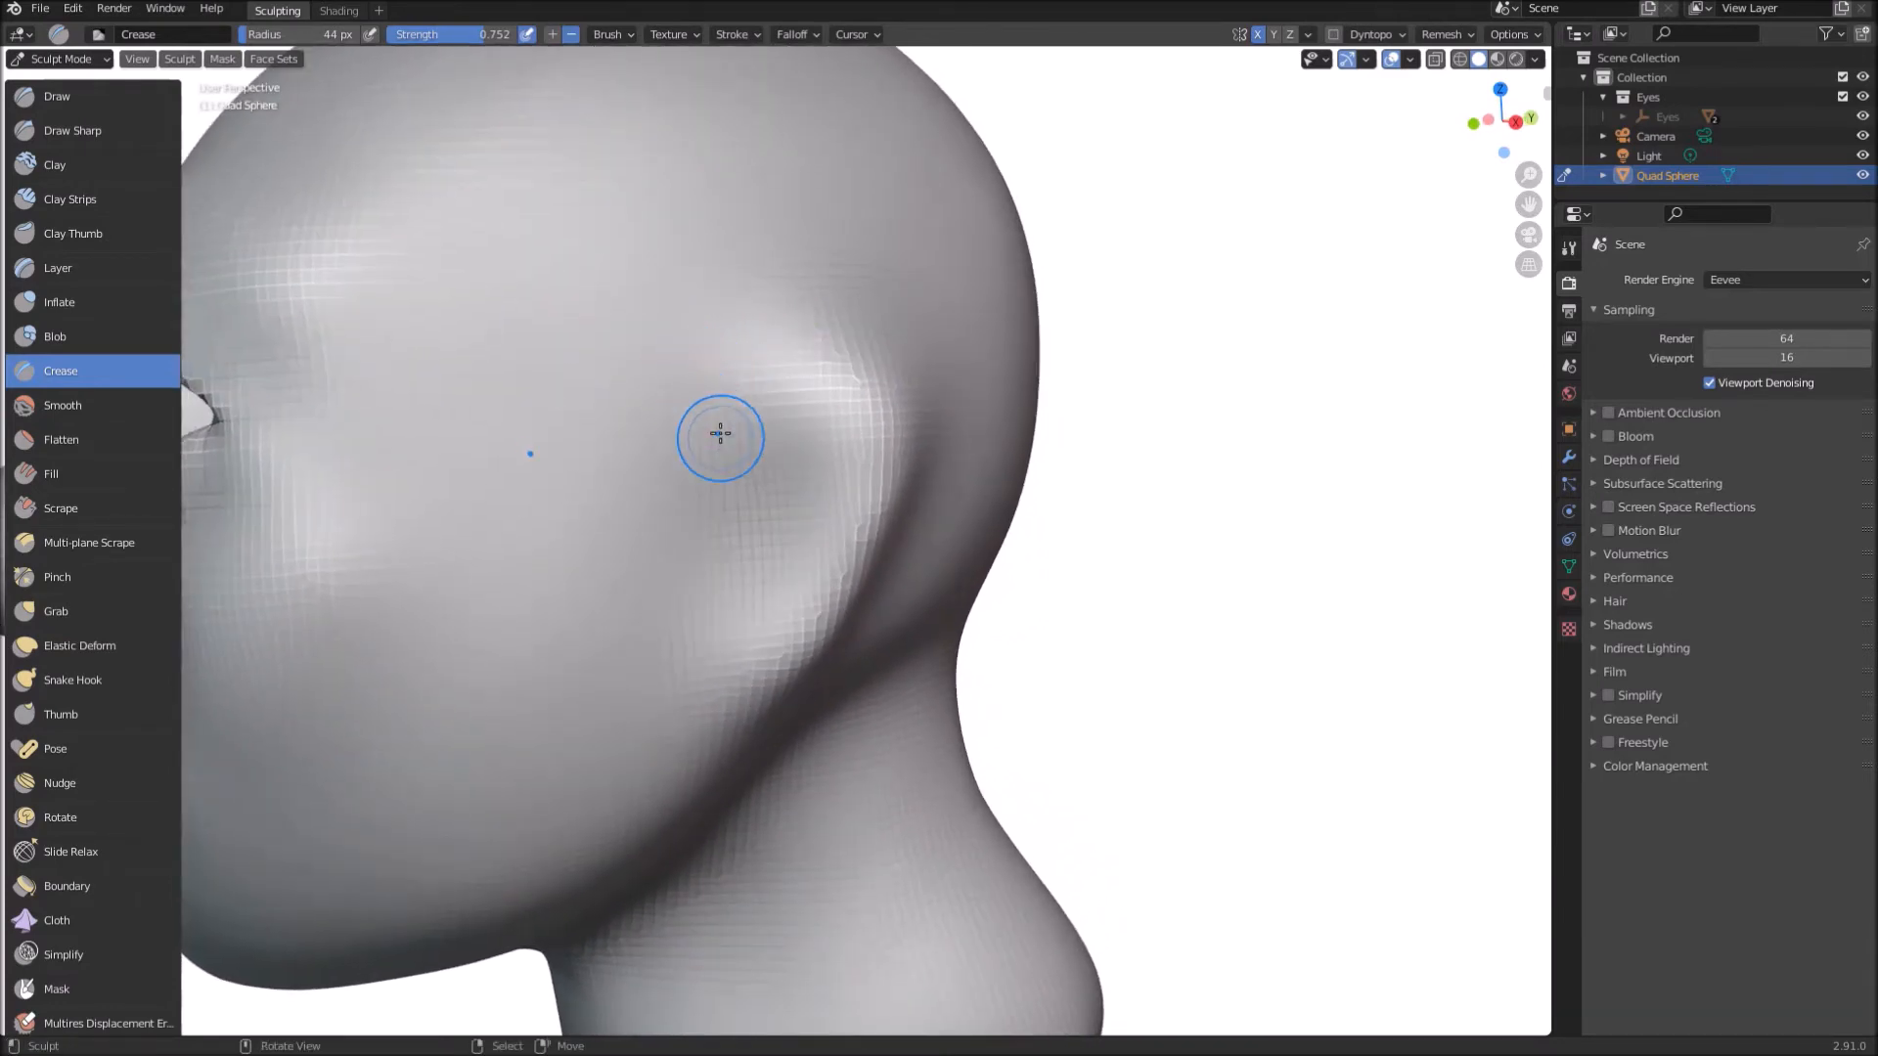
mouse_move(706, 358)
left_mouse_down()
mouse_move(822, 369)
mouse_move(867, 449)
mouse_move(820, 639)
mouse_move(724, 684)
mouse_move(689, 665)
left_mouse_up()
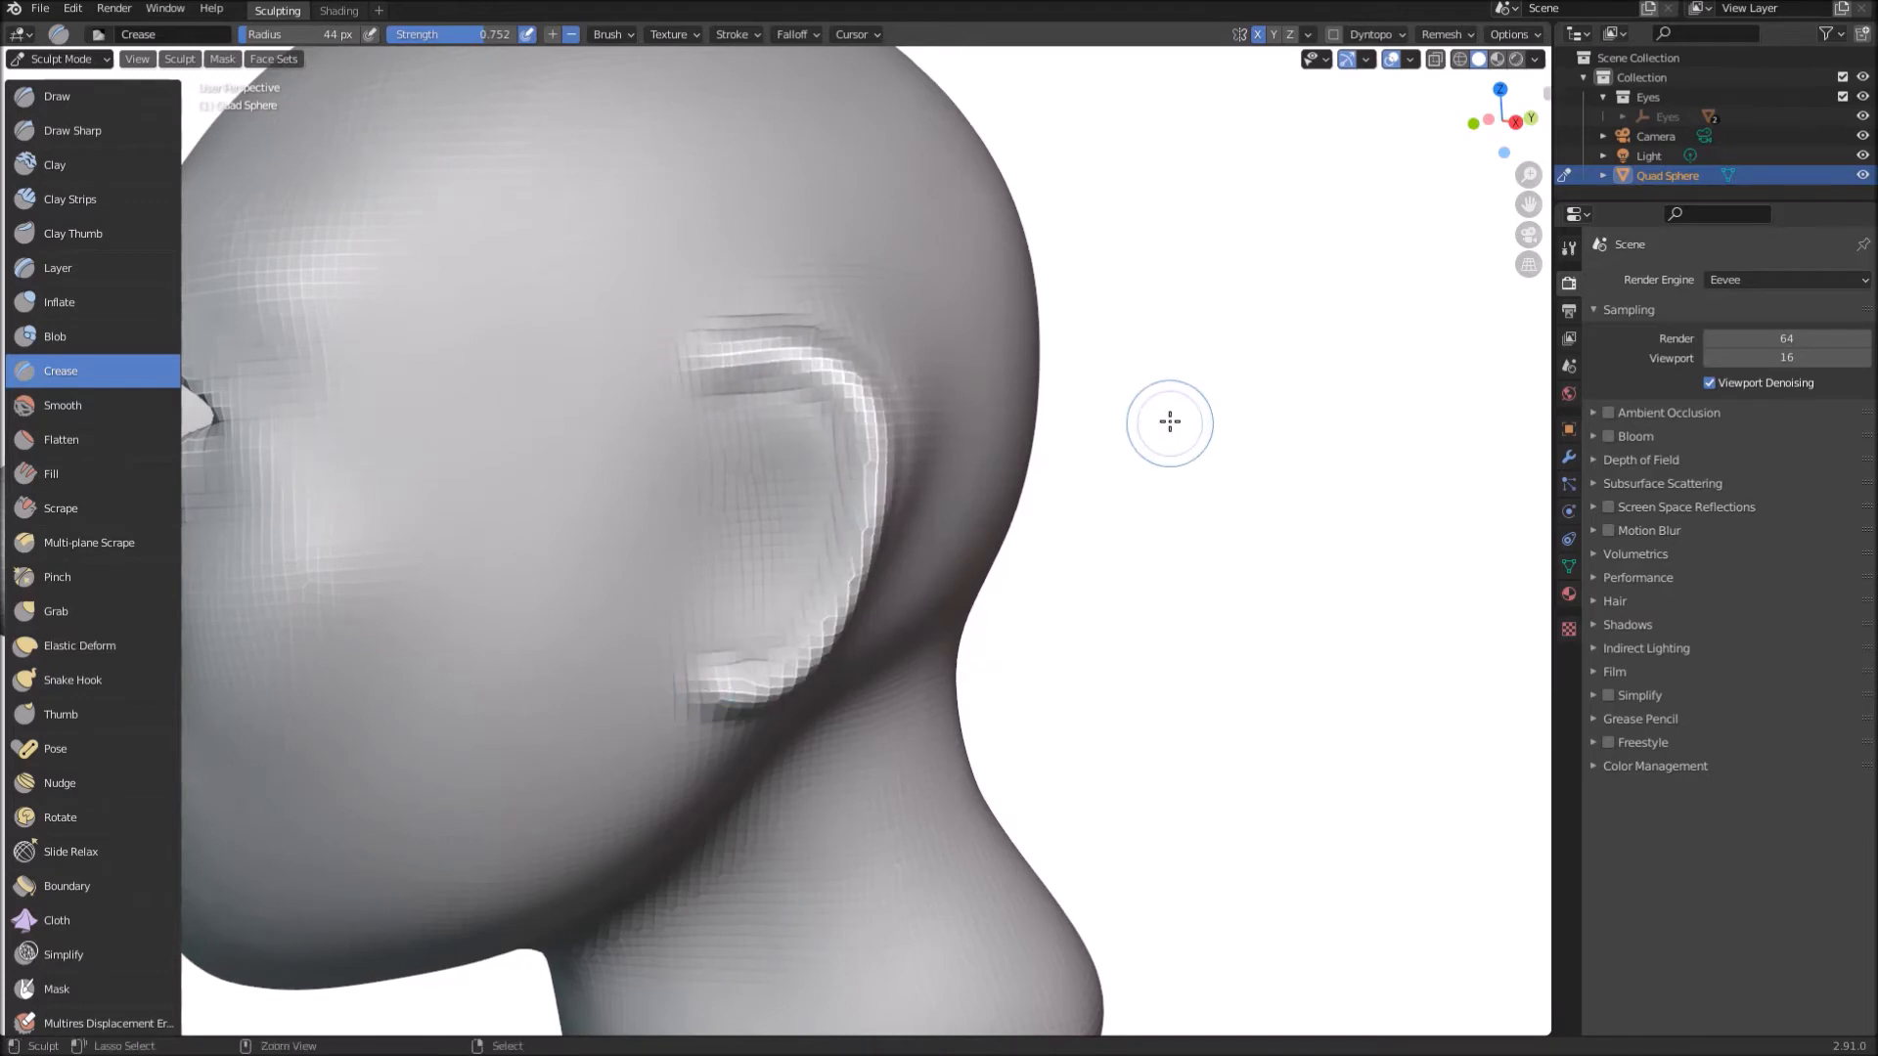
Step: Carve a deep crease behind the ear from top to bottom with the Crease brush, viewed from behind
middle_click_drag(1161, 424, 976, 496)
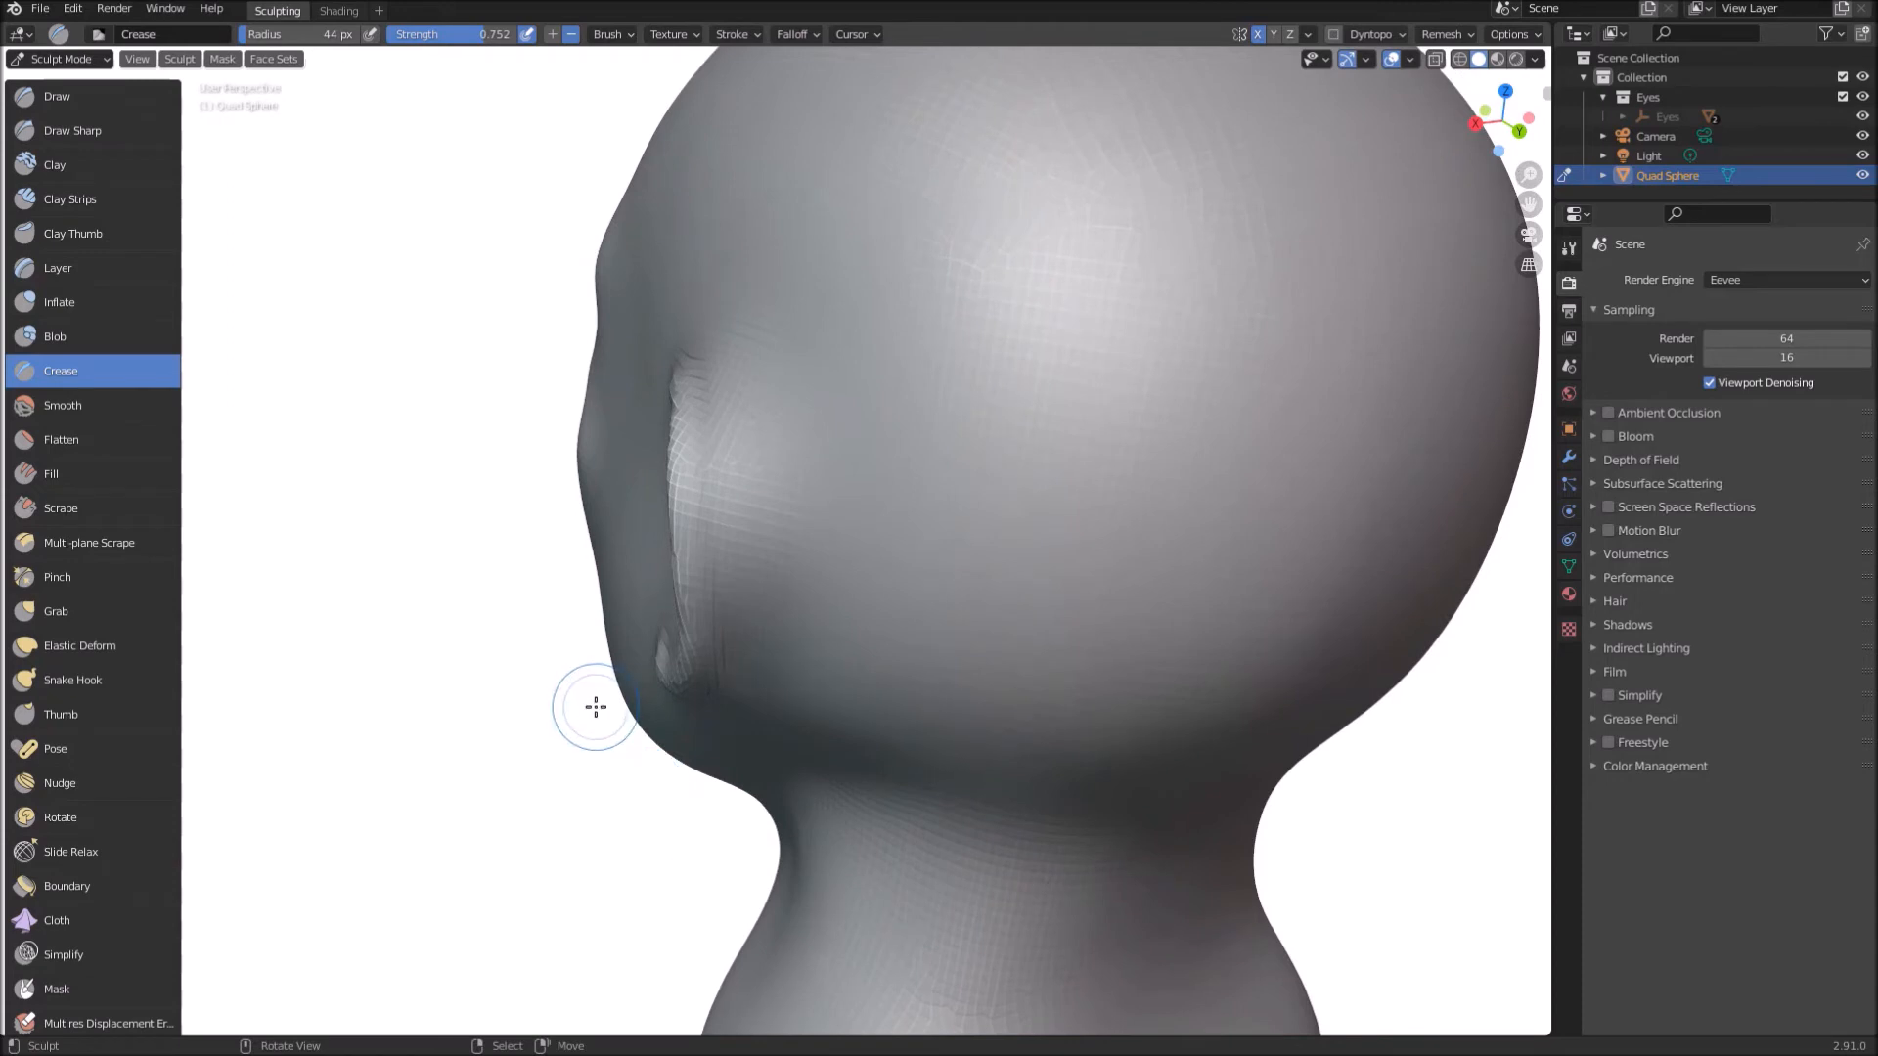
left_click_drag(707, 356, 713, 676)
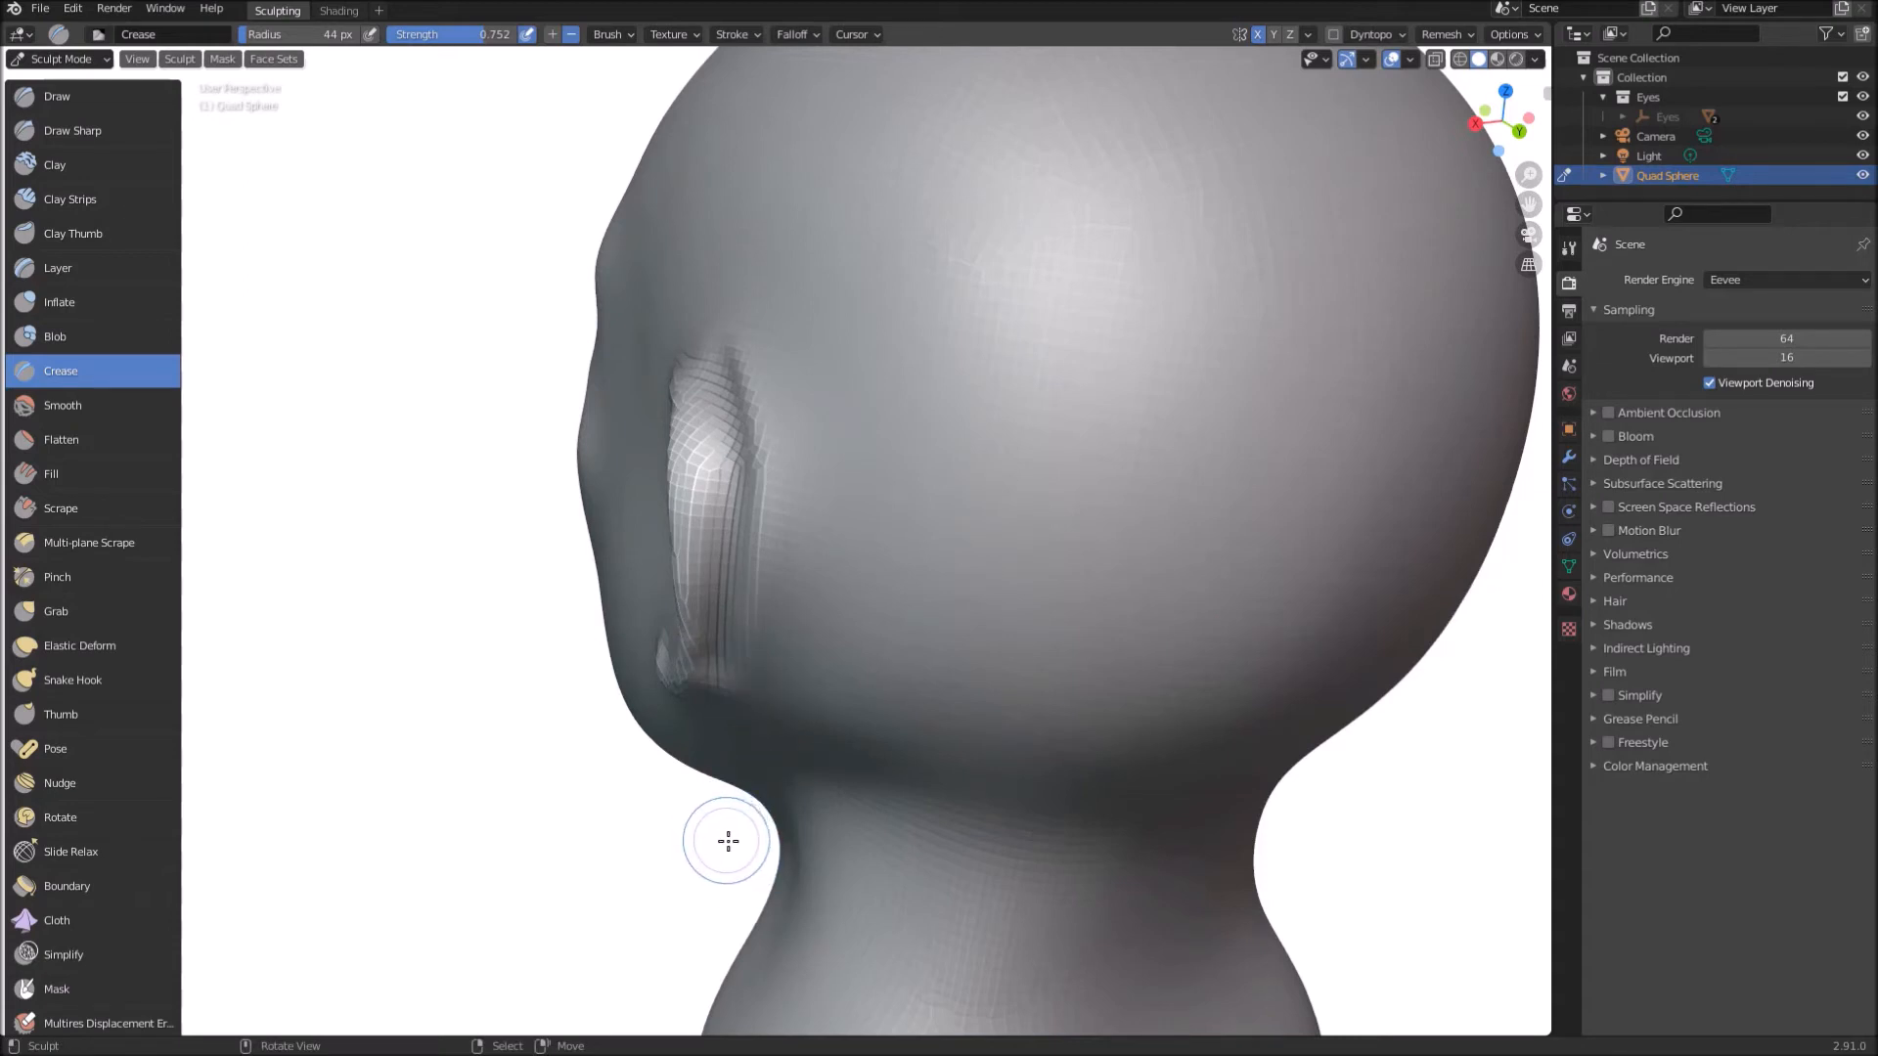
left_click_drag(732, 411, 741, 587)
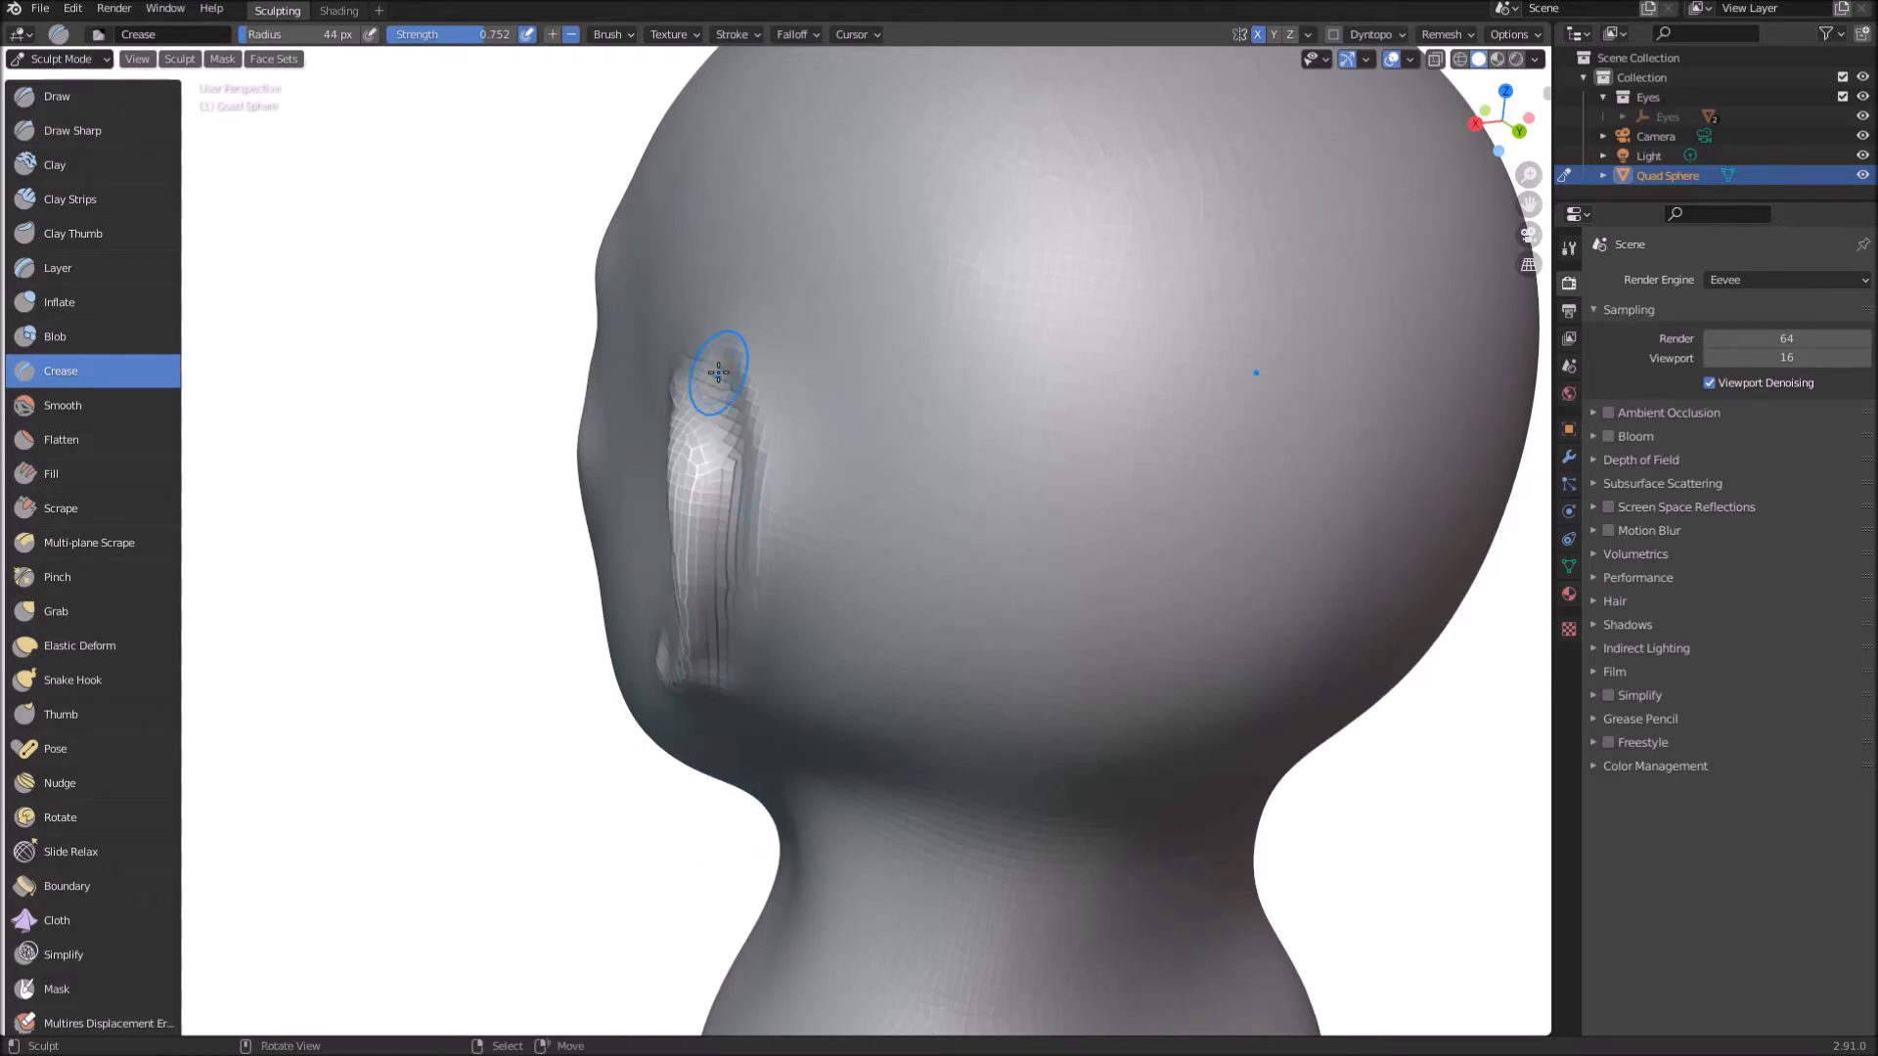
mouse_move(711, 367)
left_mouse_down()
mouse_move(740, 626)
mouse_move(722, 690)
mouse_move(712, 433)
mouse_move(731, 499)
mouse_move(716, 694)
left_mouse_up()
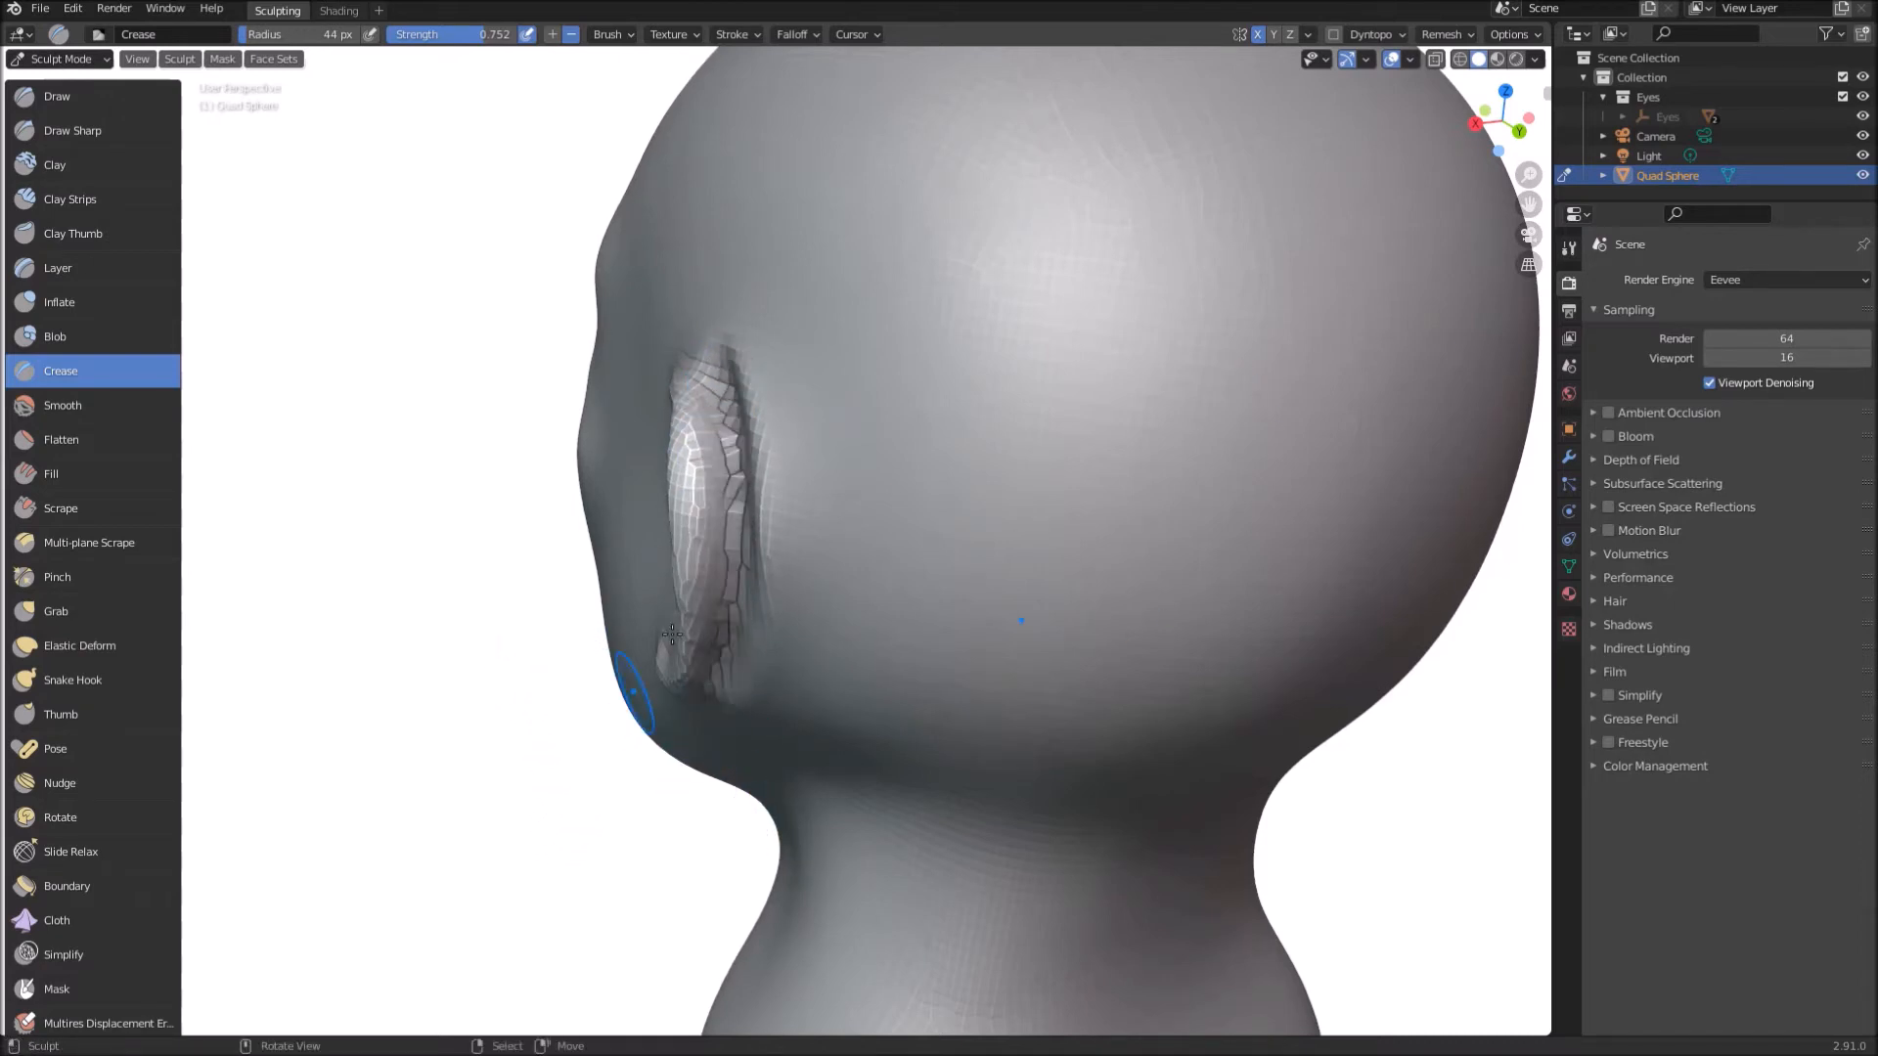
Step: Smooth the rough surface behind the ear down to the area below the lobe
mouse_move(787, 576)
middle_mouse_down()
mouse_move(1015, 554)
mouse_move(1007, 537)
middle_mouse_up()
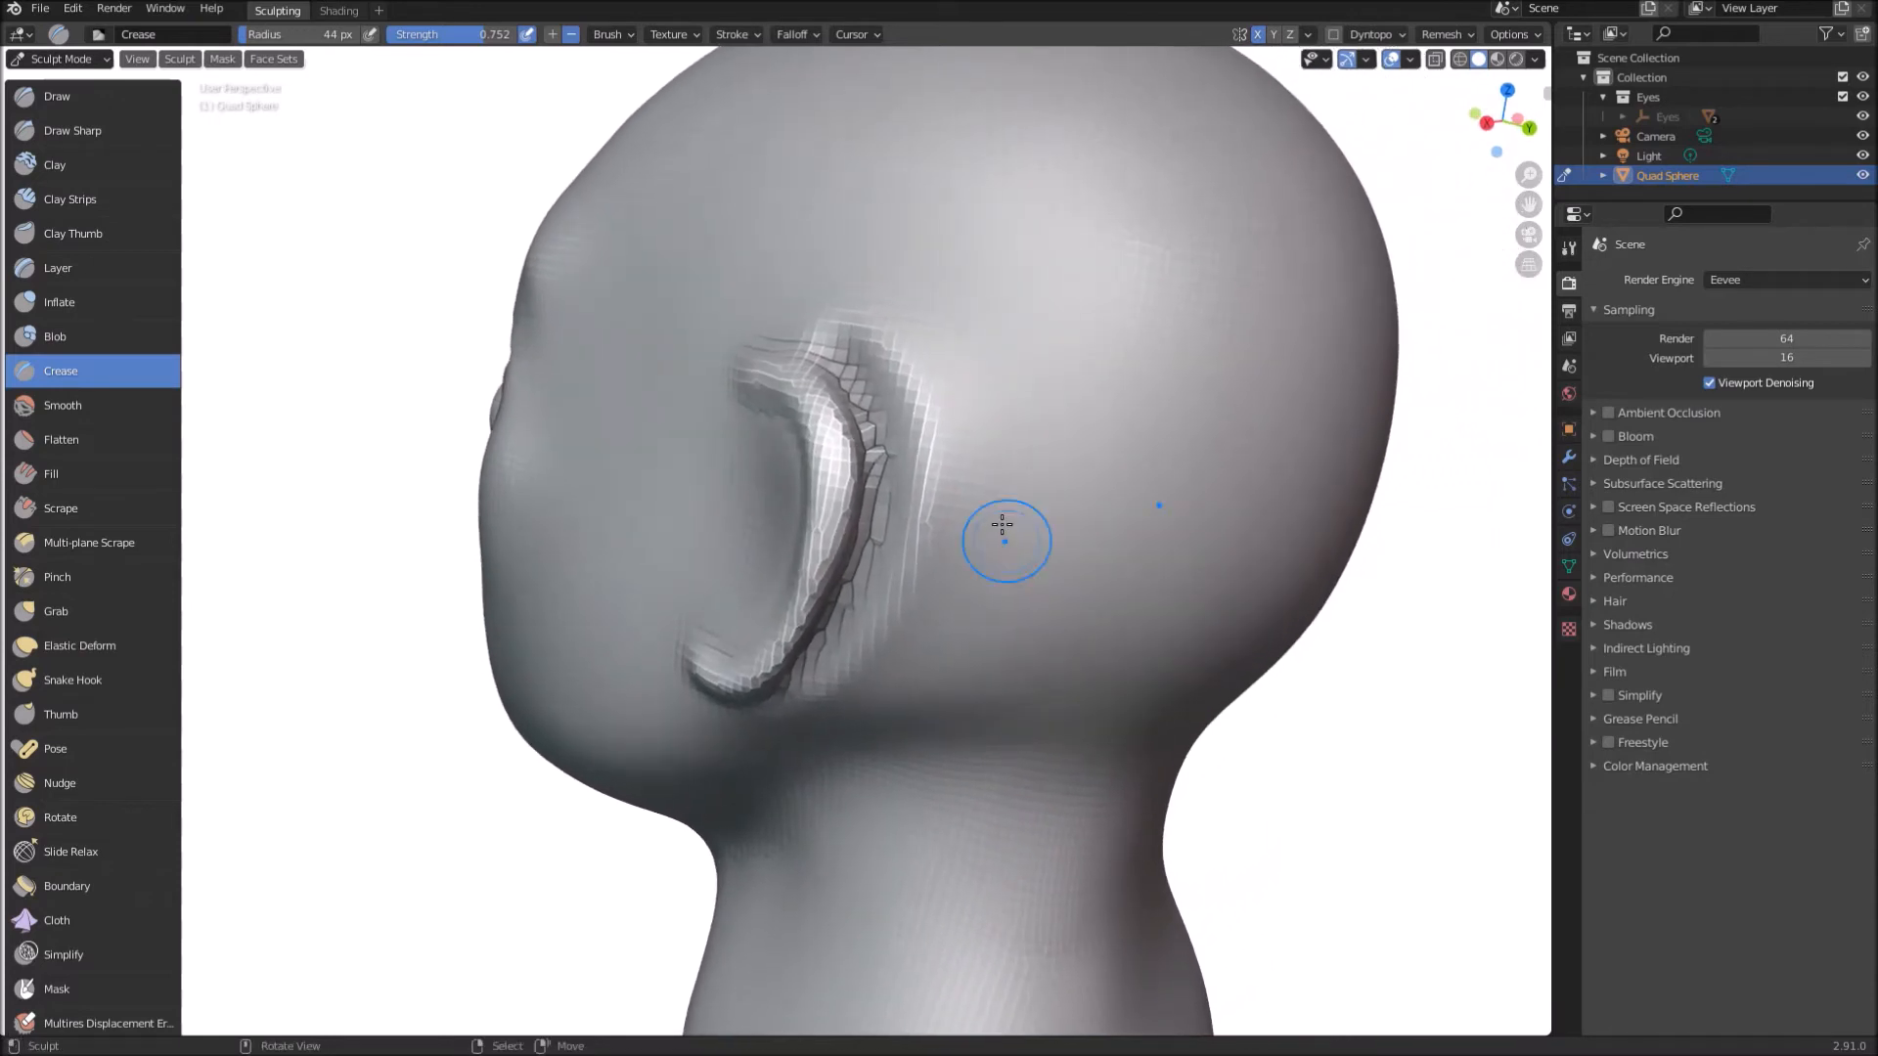
mouse_move(873, 334)
left_mouse_down()
mouse_move(838, 323)
mouse_move(881, 461)
mouse_move(930, 524)
mouse_move(927, 388)
mouse_move(887, 609)
left_mouse_up()
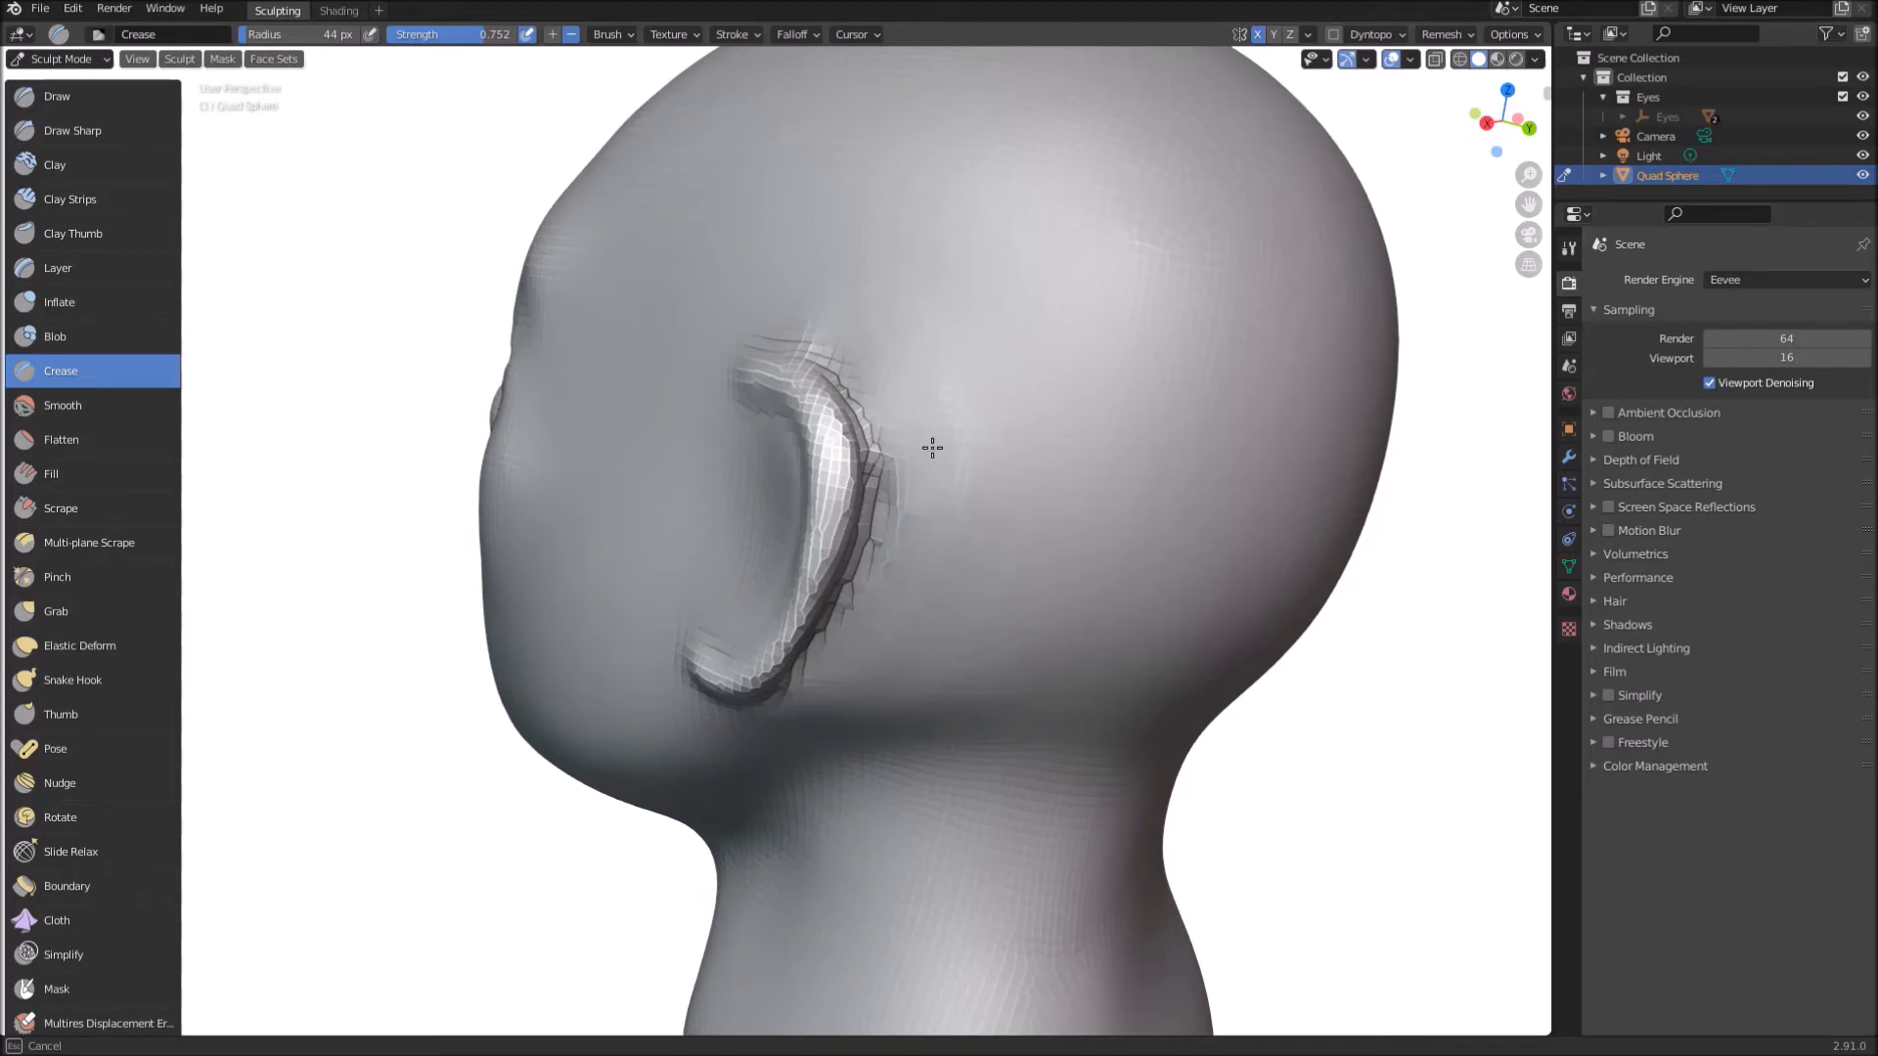
left_click_drag(923, 455, 903, 558)
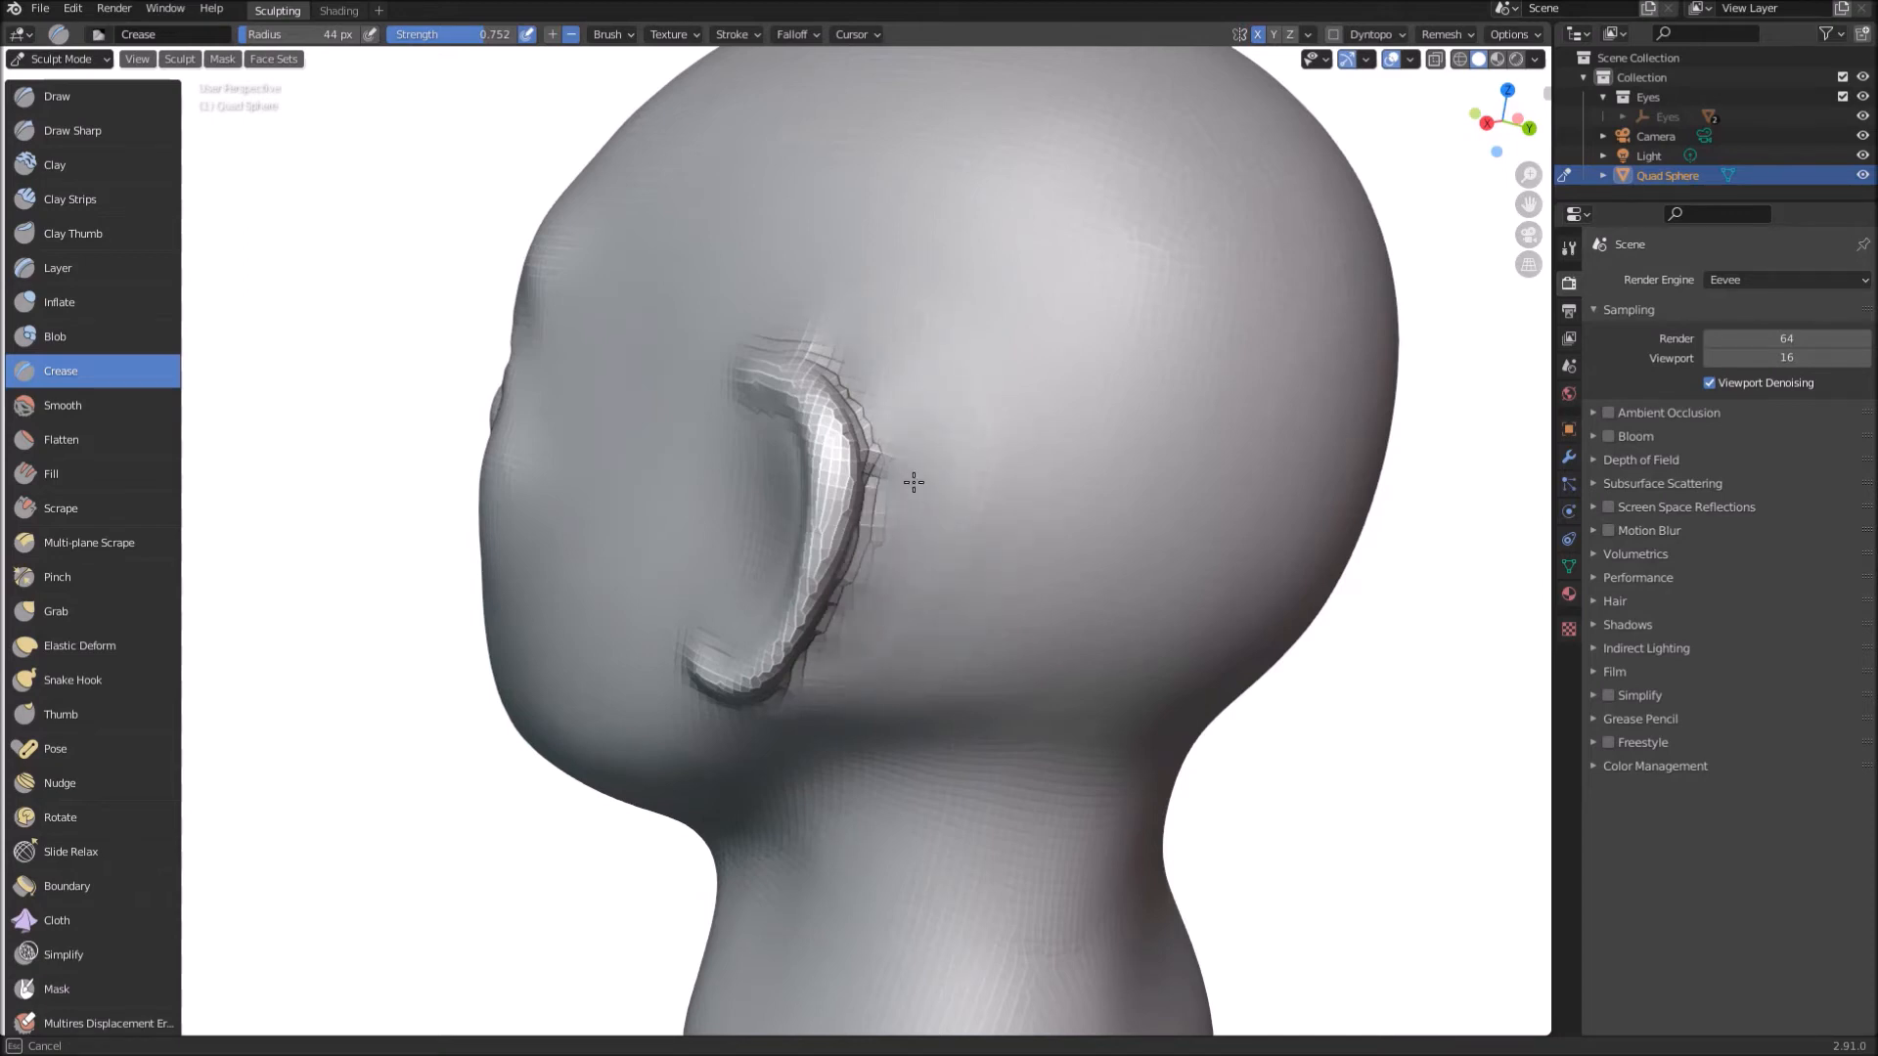
mouse_move(906, 493)
left_mouse_down()
mouse_move(890, 577)
mouse_move(959, 530)
left_mouse_up()
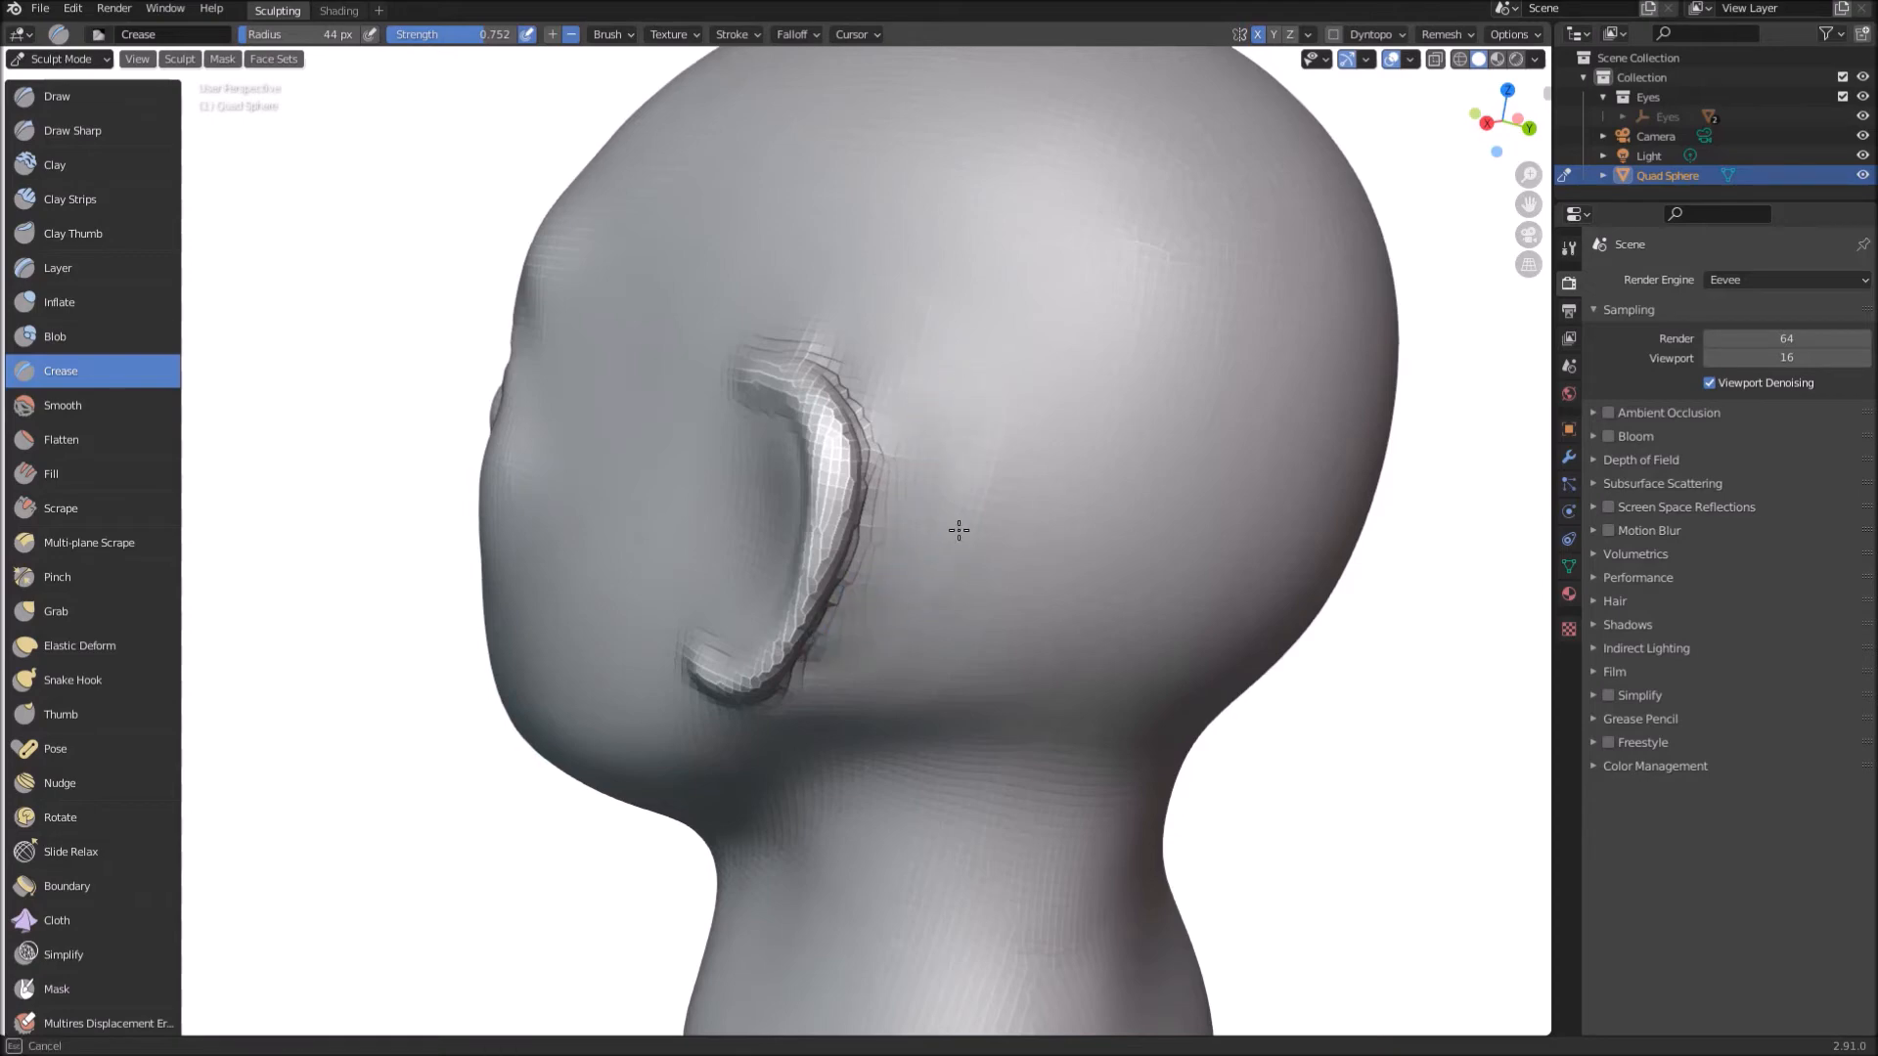
left_click_drag(823, 698, 603, 732)
Step: Deepen the groove between the back of the ear and the skull with further Crease strokes
mouse_move(613, 797)
middle_mouse_down()
mouse_move(1152, 641)
mouse_move(1131, 715)
mouse_move(654, 838)
mouse_move(392, 782)
middle_mouse_up()
left_click_drag(683, 372, 690, 538)
left_click_drag(688, 421, 686, 579)
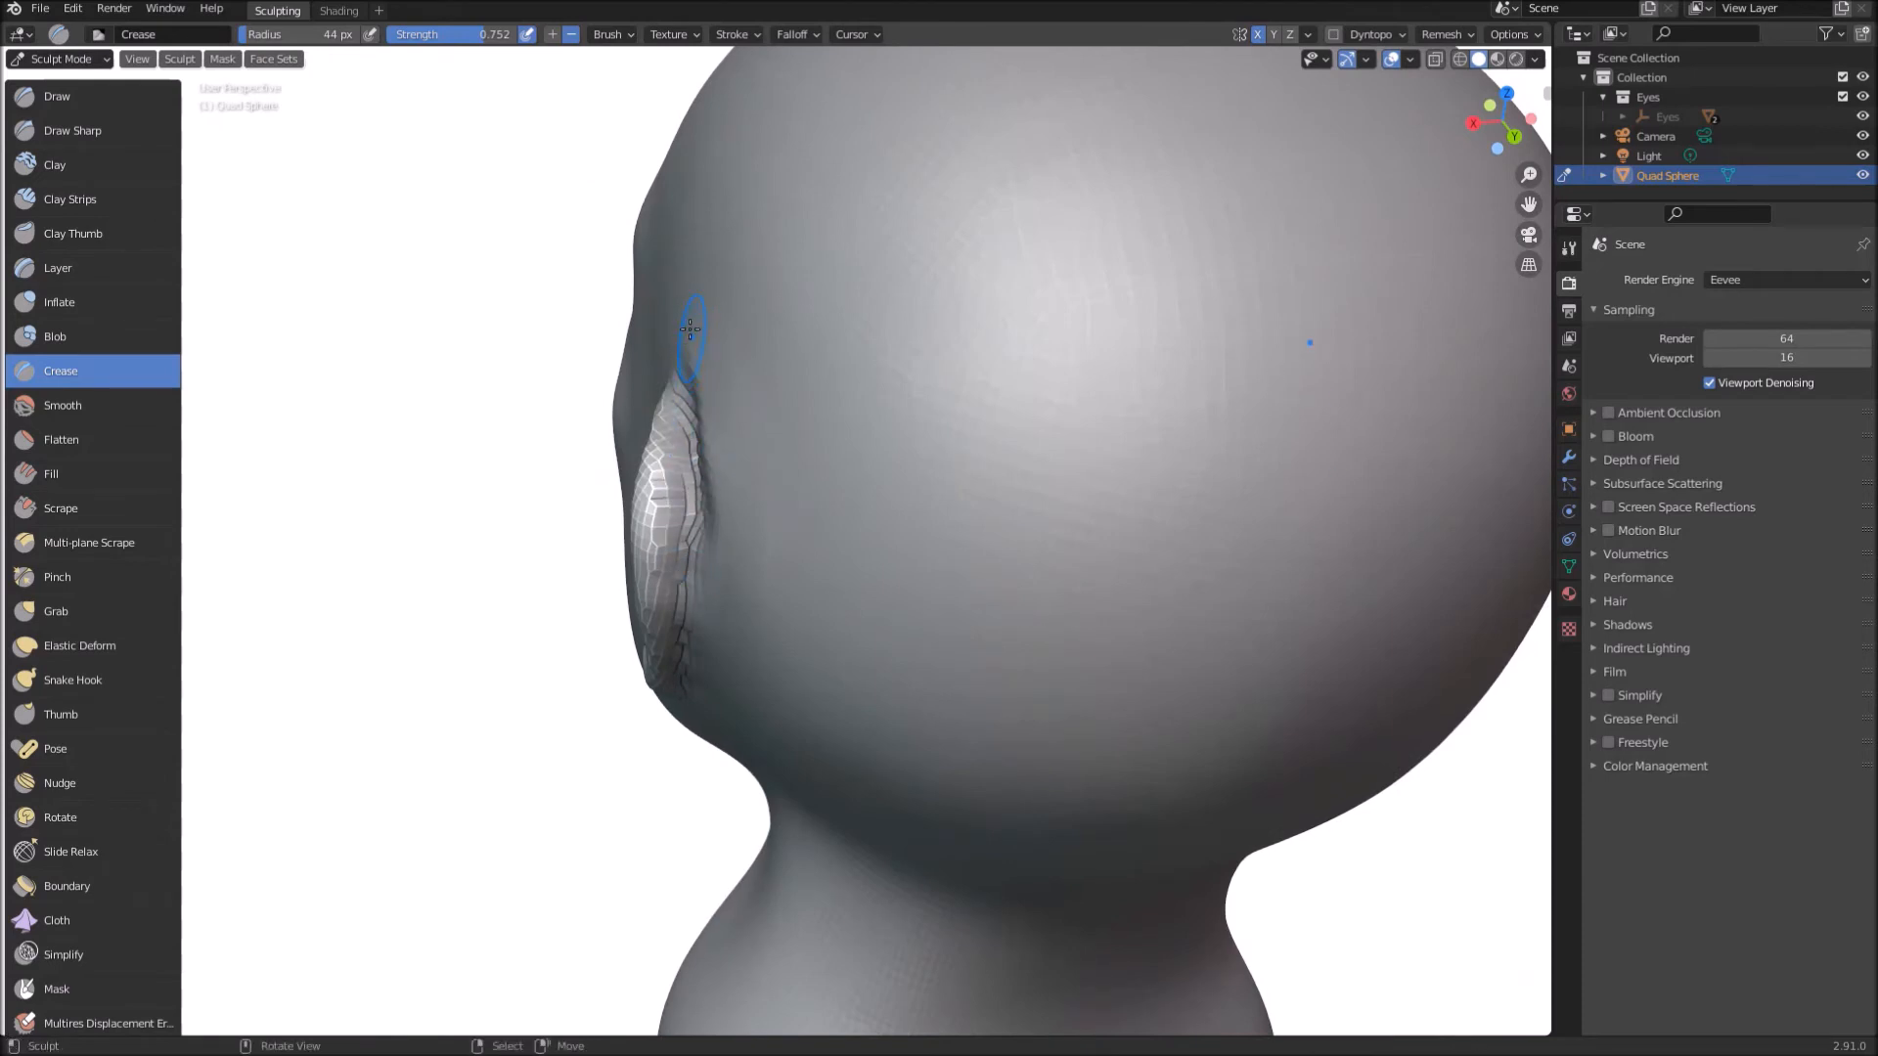
middle_click_drag(693, 312, 704, 184)
left_click_drag(716, 338, 691, 472)
mouse_move(702, 372)
left_mouse_down()
mouse_move(671, 440)
mouse_move(671, 545)
left_mouse_up()
Step: Refine the back edge of the ear with Crease strokes from several rear angles
middle_click_drag(694, 283, 719, 396)
left_click_drag(719, 397, 750, 556)
left_click_drag(751, 393, 723, 606)
middle_click_drag(704, 419, 771, 427)
left_click_drag(750, 407, 761, 597)
mouse_move(753, 391)
middle_mouse_down()
mouse_move(919, 419)
mouse_move(923, 261)
middle_mouse_up()
left_click_drag(922, 260, 876, 459)
Step: Adjust the ear's outer contour in the front view with the Grab brush at a radius of 87 px
key("KP_1")
key("g")
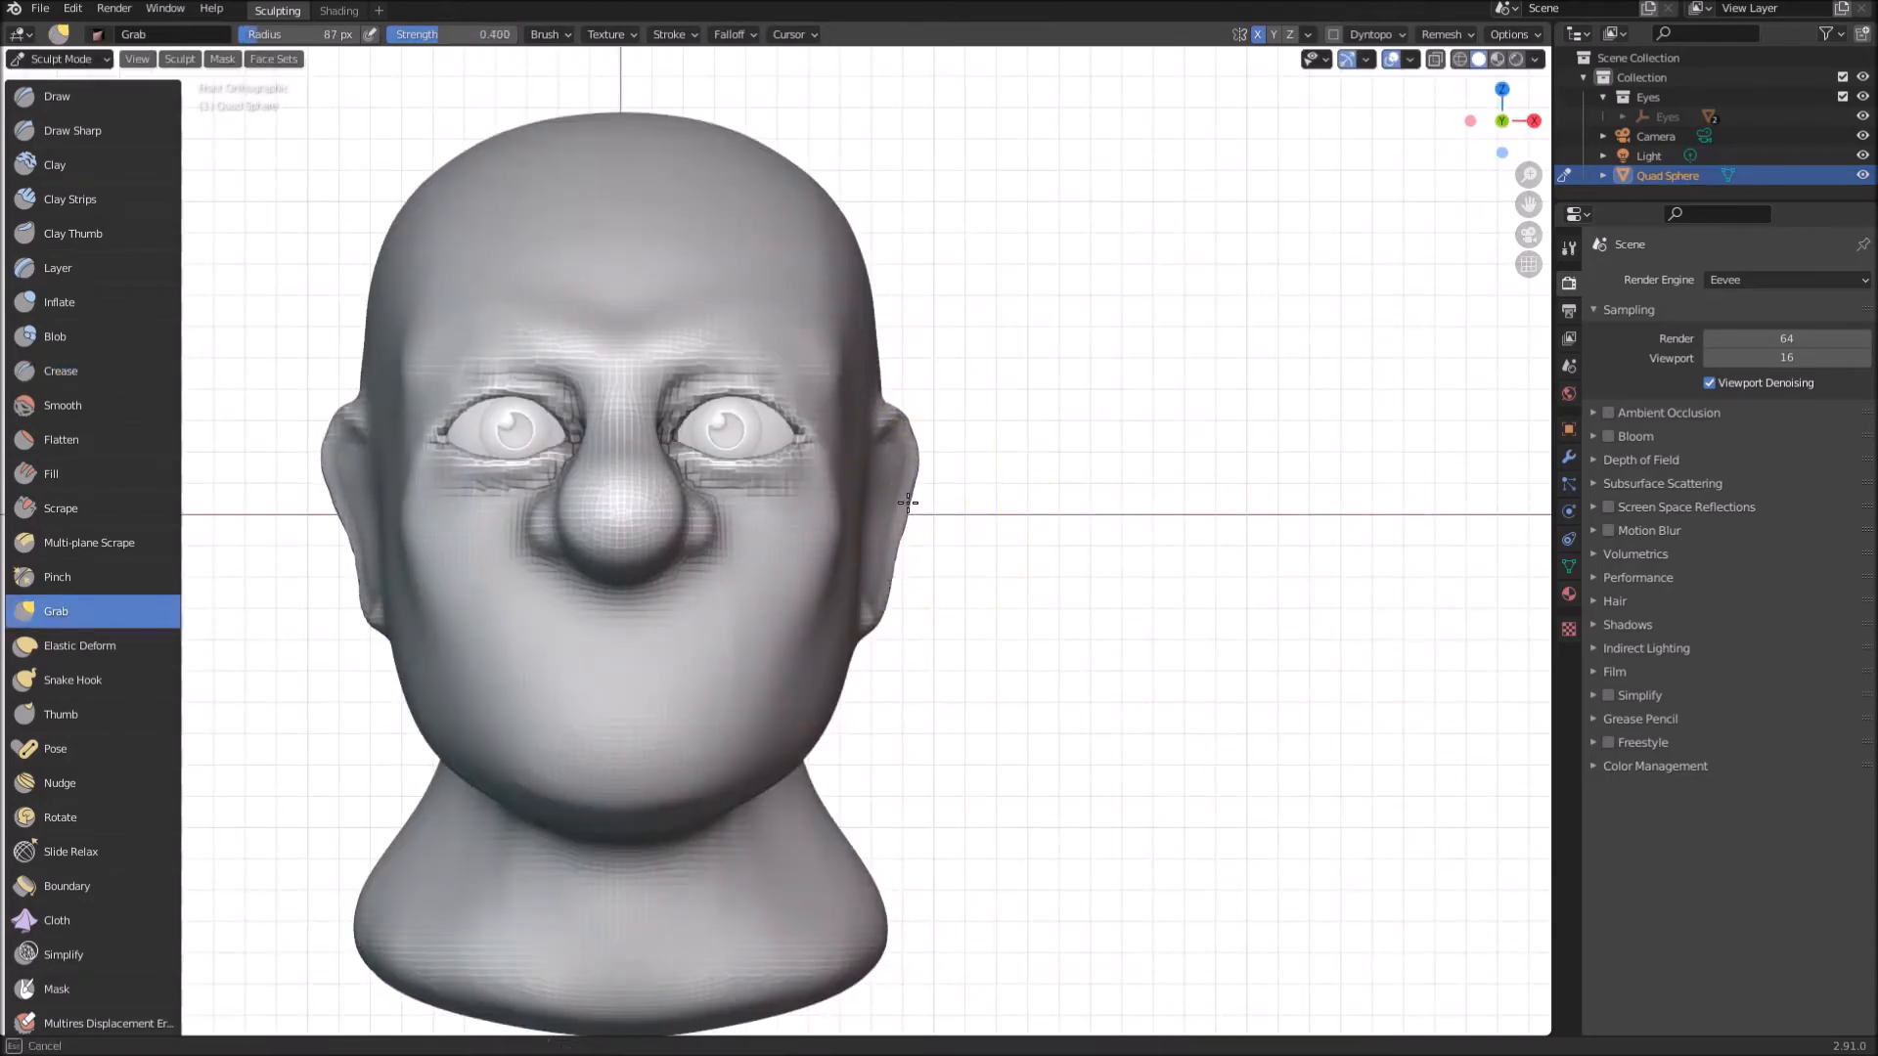
left_click_drag(911, 448, 906, 453)
left_click_drag(904, 528, 906, 484)
middle_click_drag(1300, 532, 796, 521)
scroll(811, 489, "up", 4)
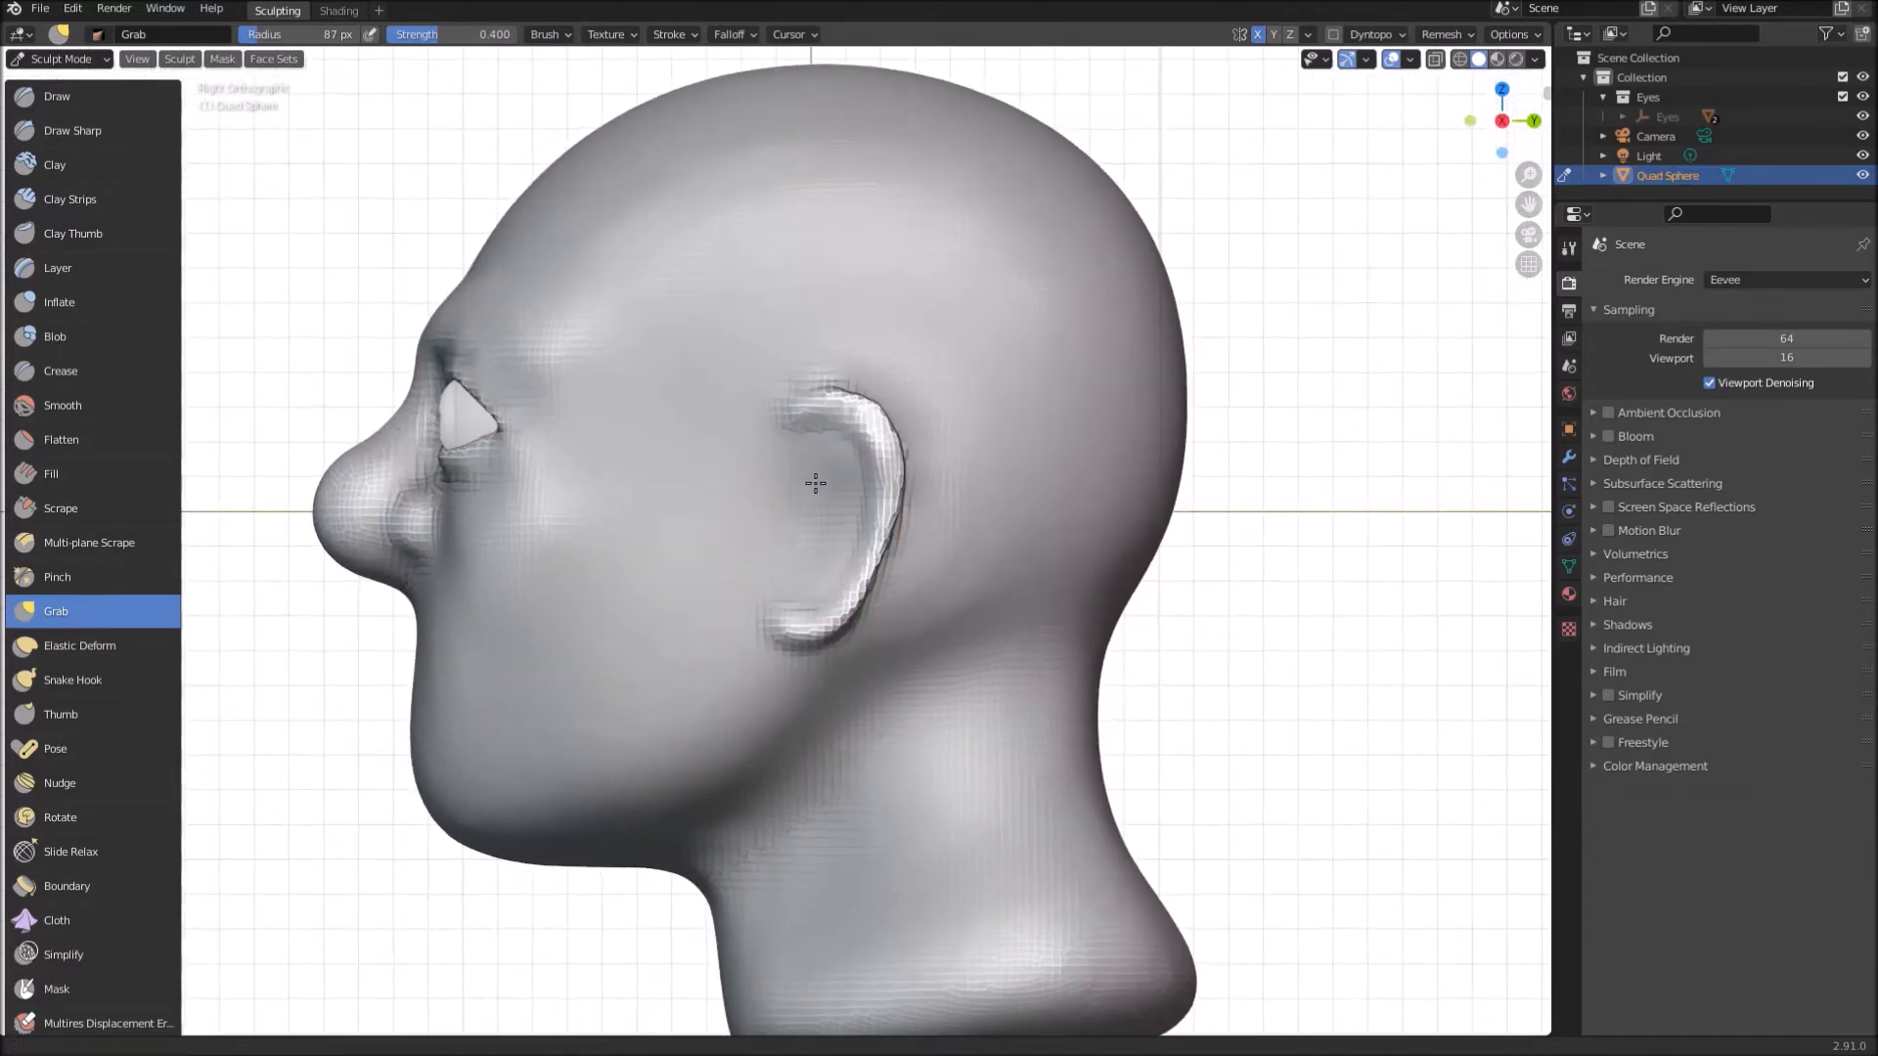
Step: Carve the ear canal opening in the side view with the Crease brush at a radius of 34 px
key("shift+c")
key("bracketleft")
key("bracketleft")
key("bracketleft")
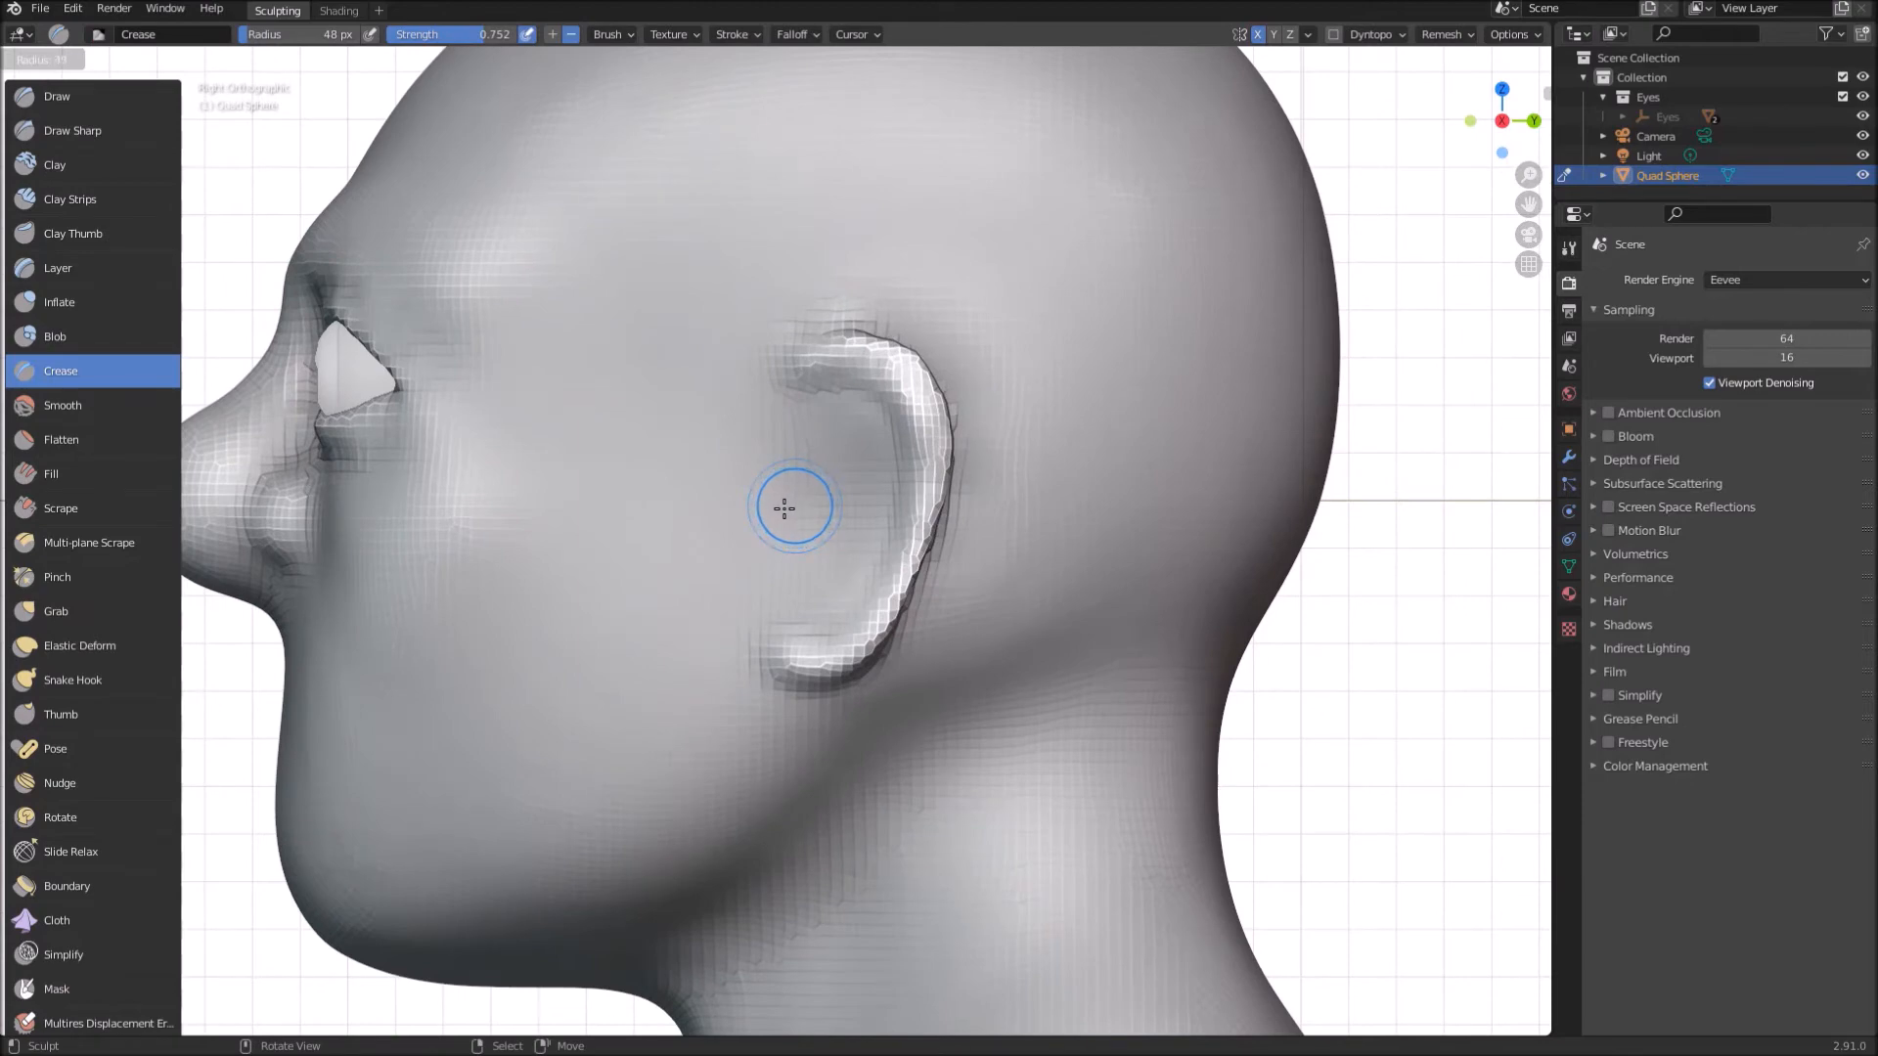
left_click_drag(799, 525, 796, 516)
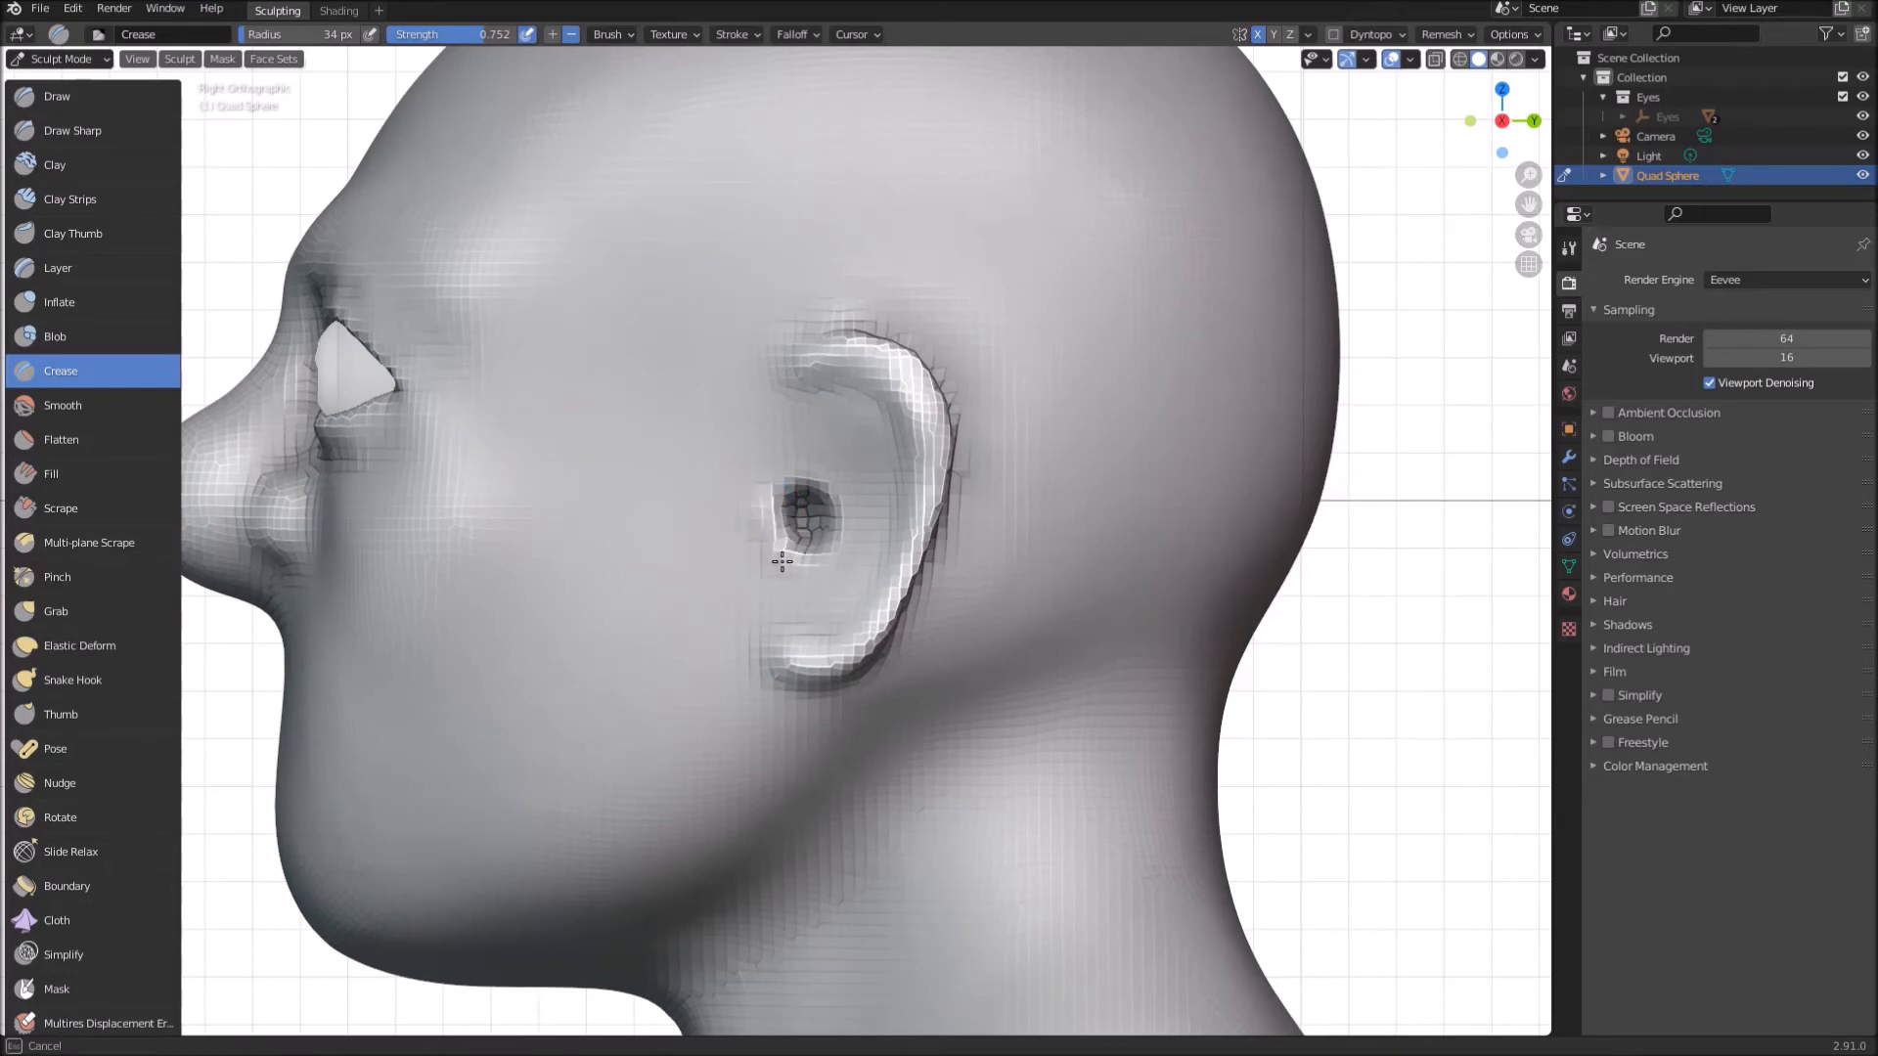
Step: Shape the inner ear folds and the ridge around the ear canal with Crease strokes, undoing the last one
mouse_move(782, 551)
left_mouse_down()
mouse_move(796, 513)
mouse_move(800, 555)
mouse_move(773, 548)
mouse_move(810, 579)
mouse_move(797, 617)
mouse_move(843, 620)
mouse_move(812, 415)
mouse_move(862, 495)
mouse_move(838, 407)
mouse_move(875, 528)
mouse_move(926, 369)
mouse_move(821, 383)
left_mouse_up()
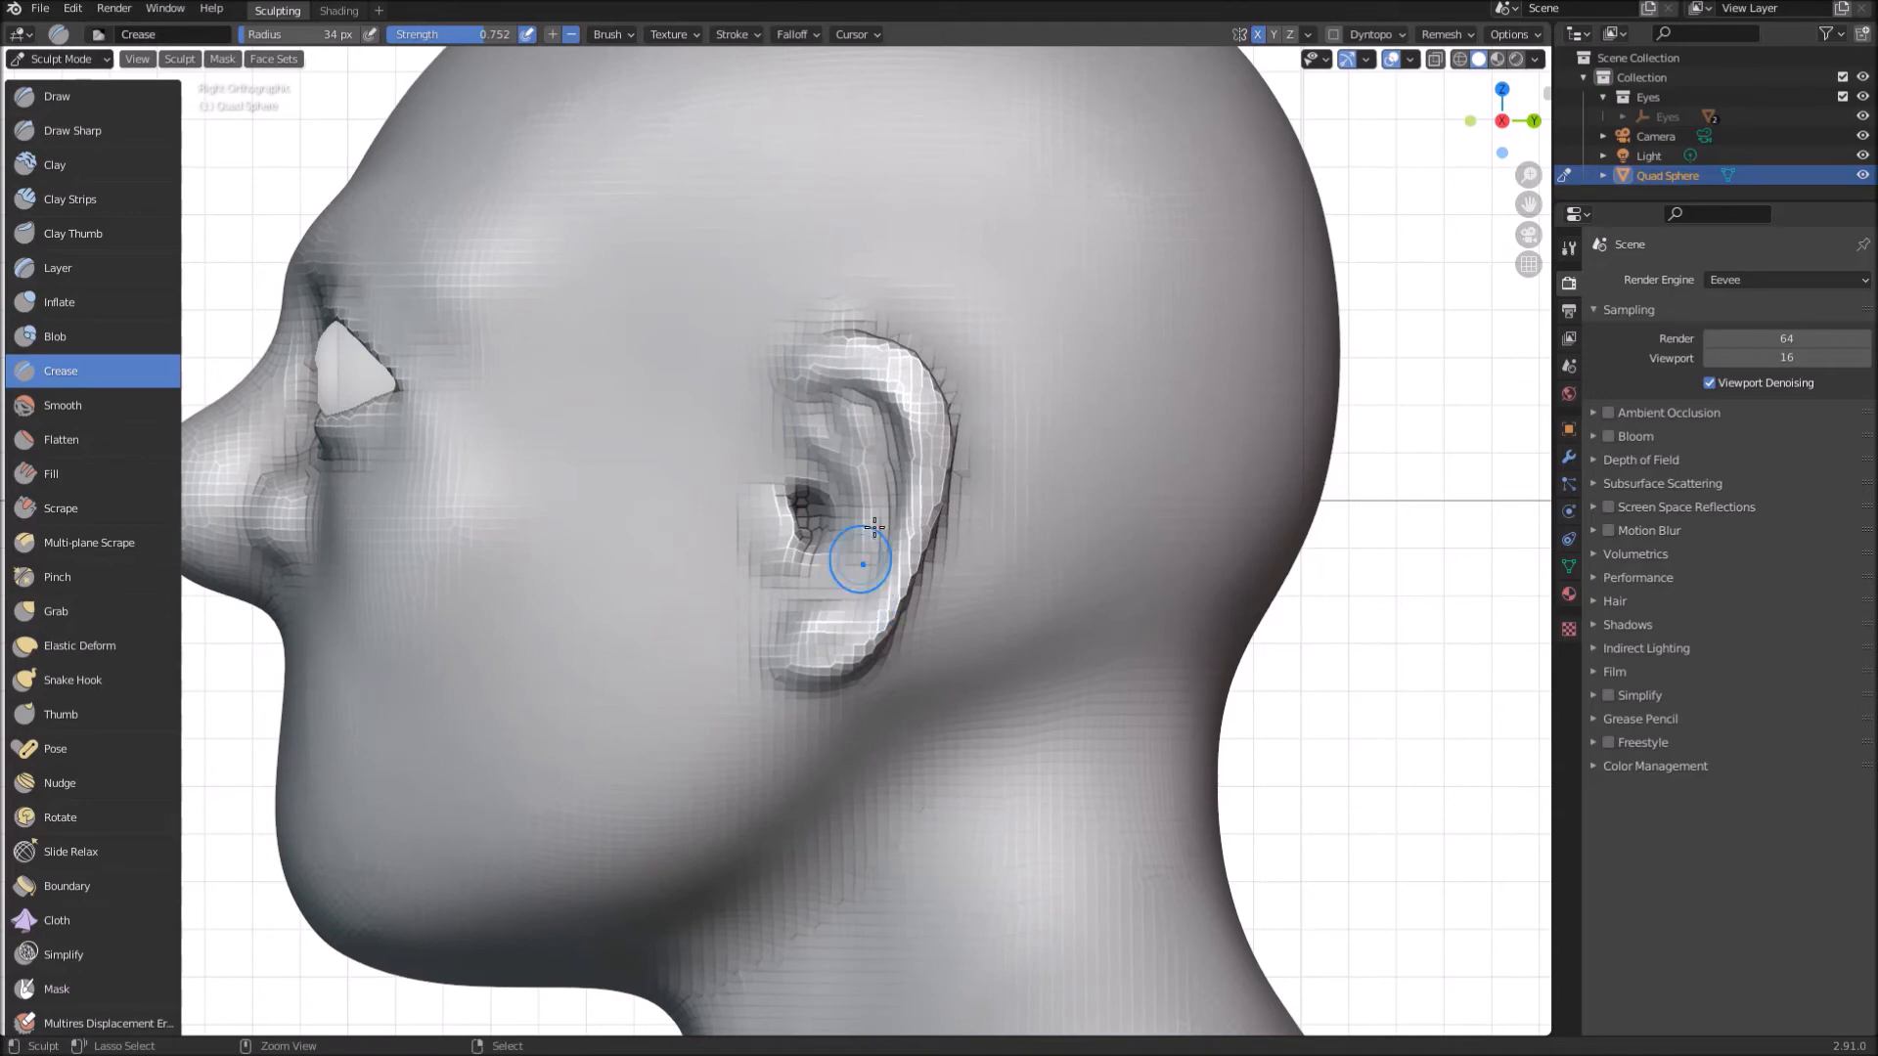
left_click_drag(783, 432, 812, 562, "ctrl")
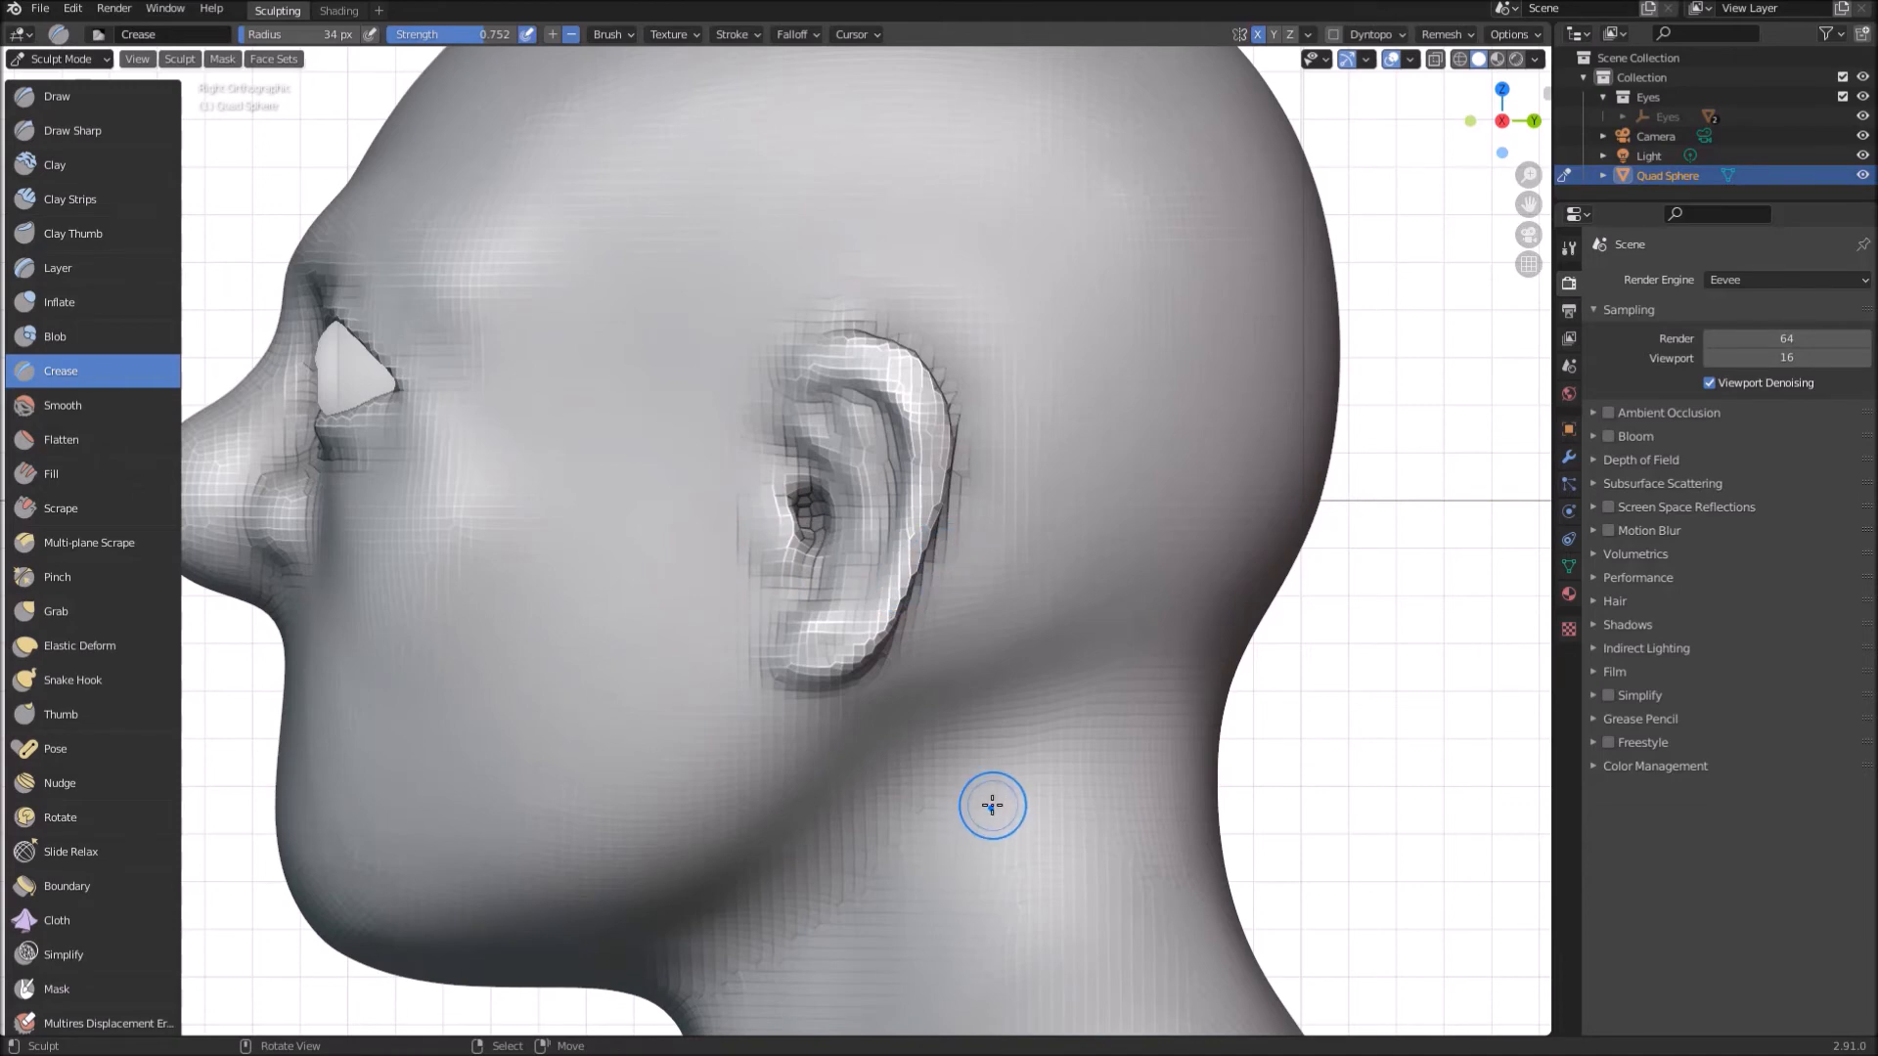
key("ctrl+z")
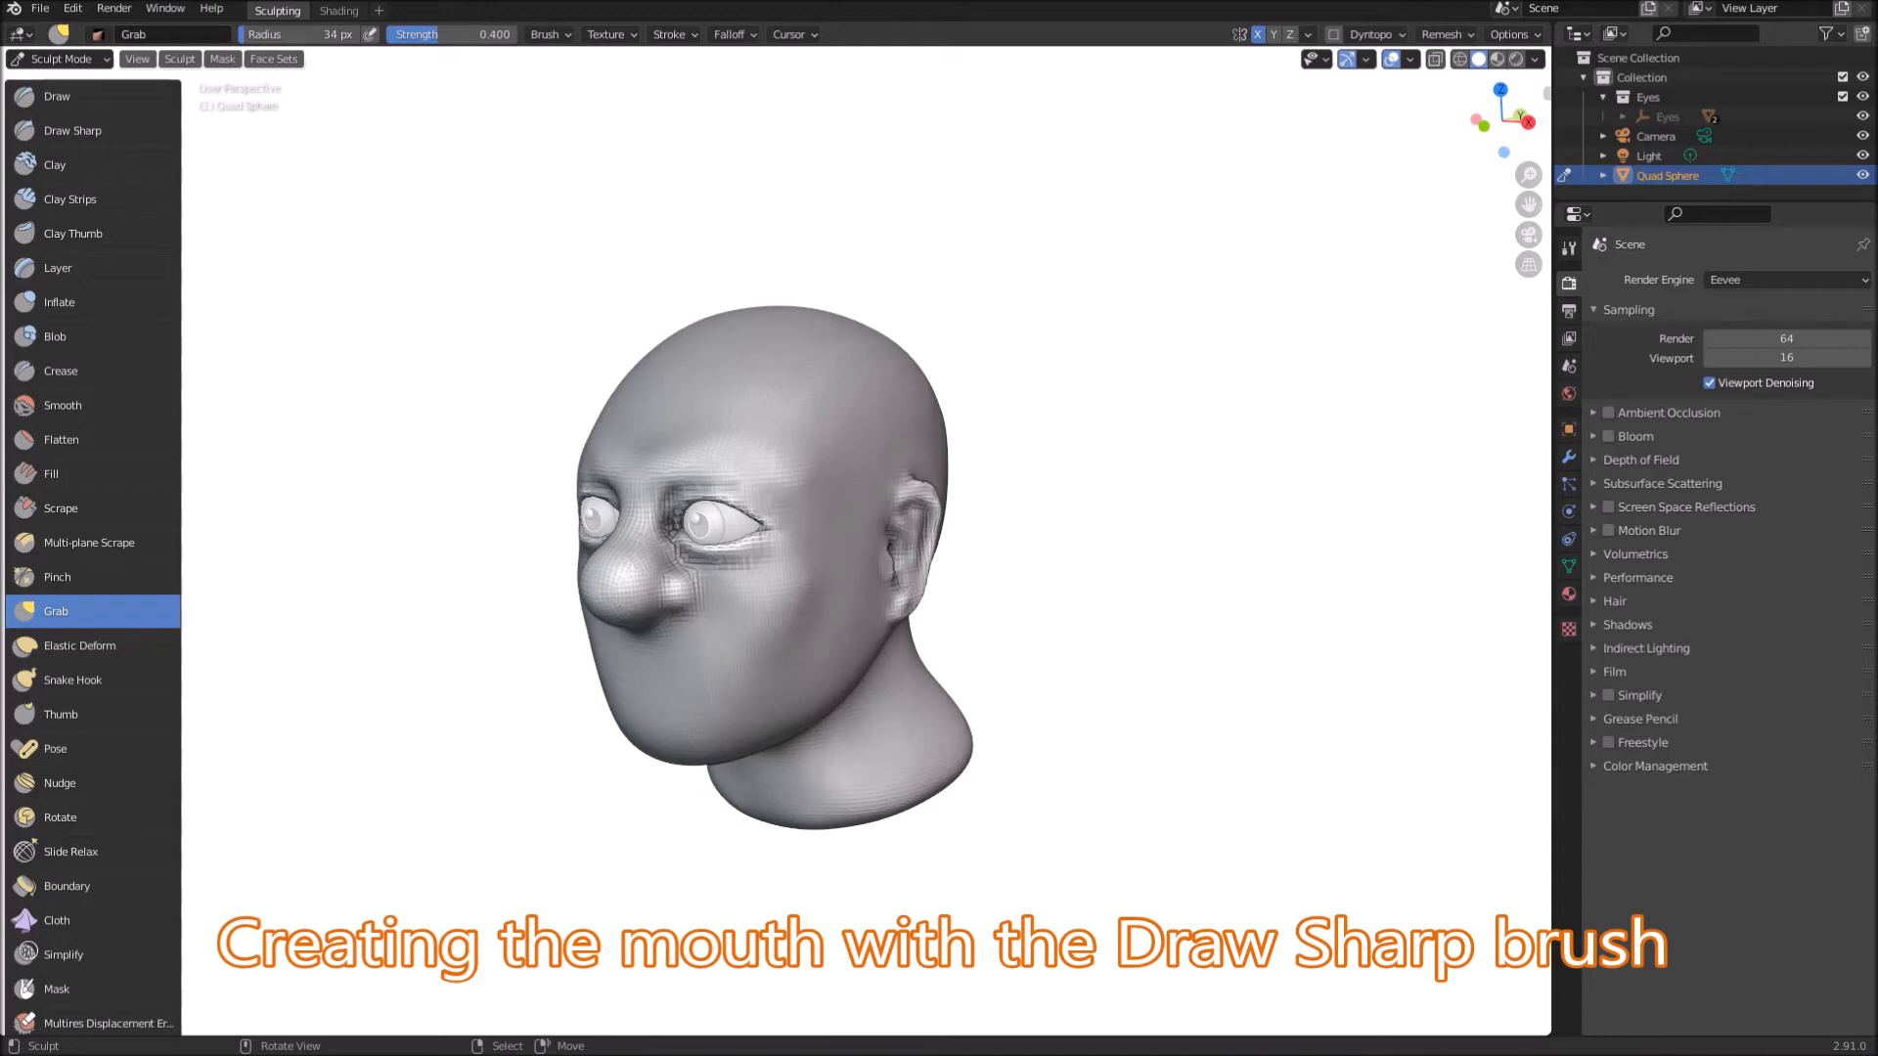
Step: Adjust the remesh voxel size and remesh the head
key("r")
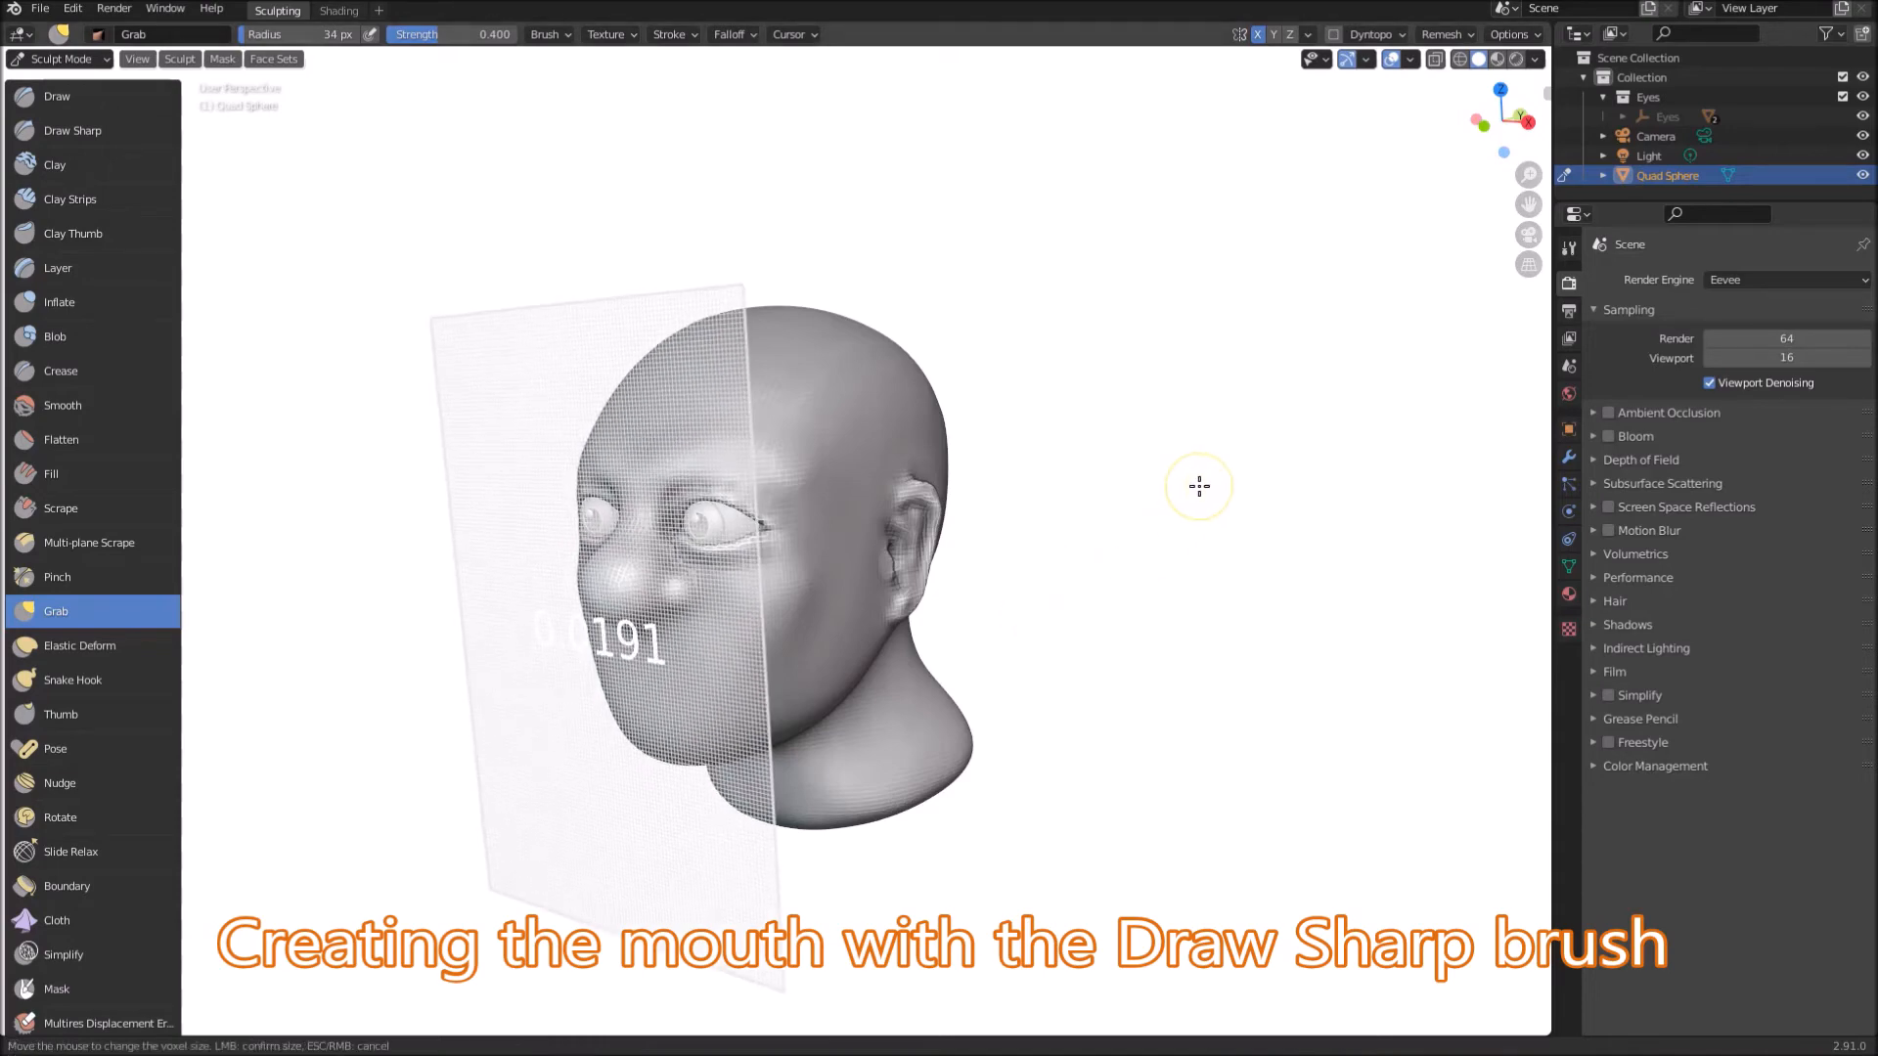
left_click(1250, 445)
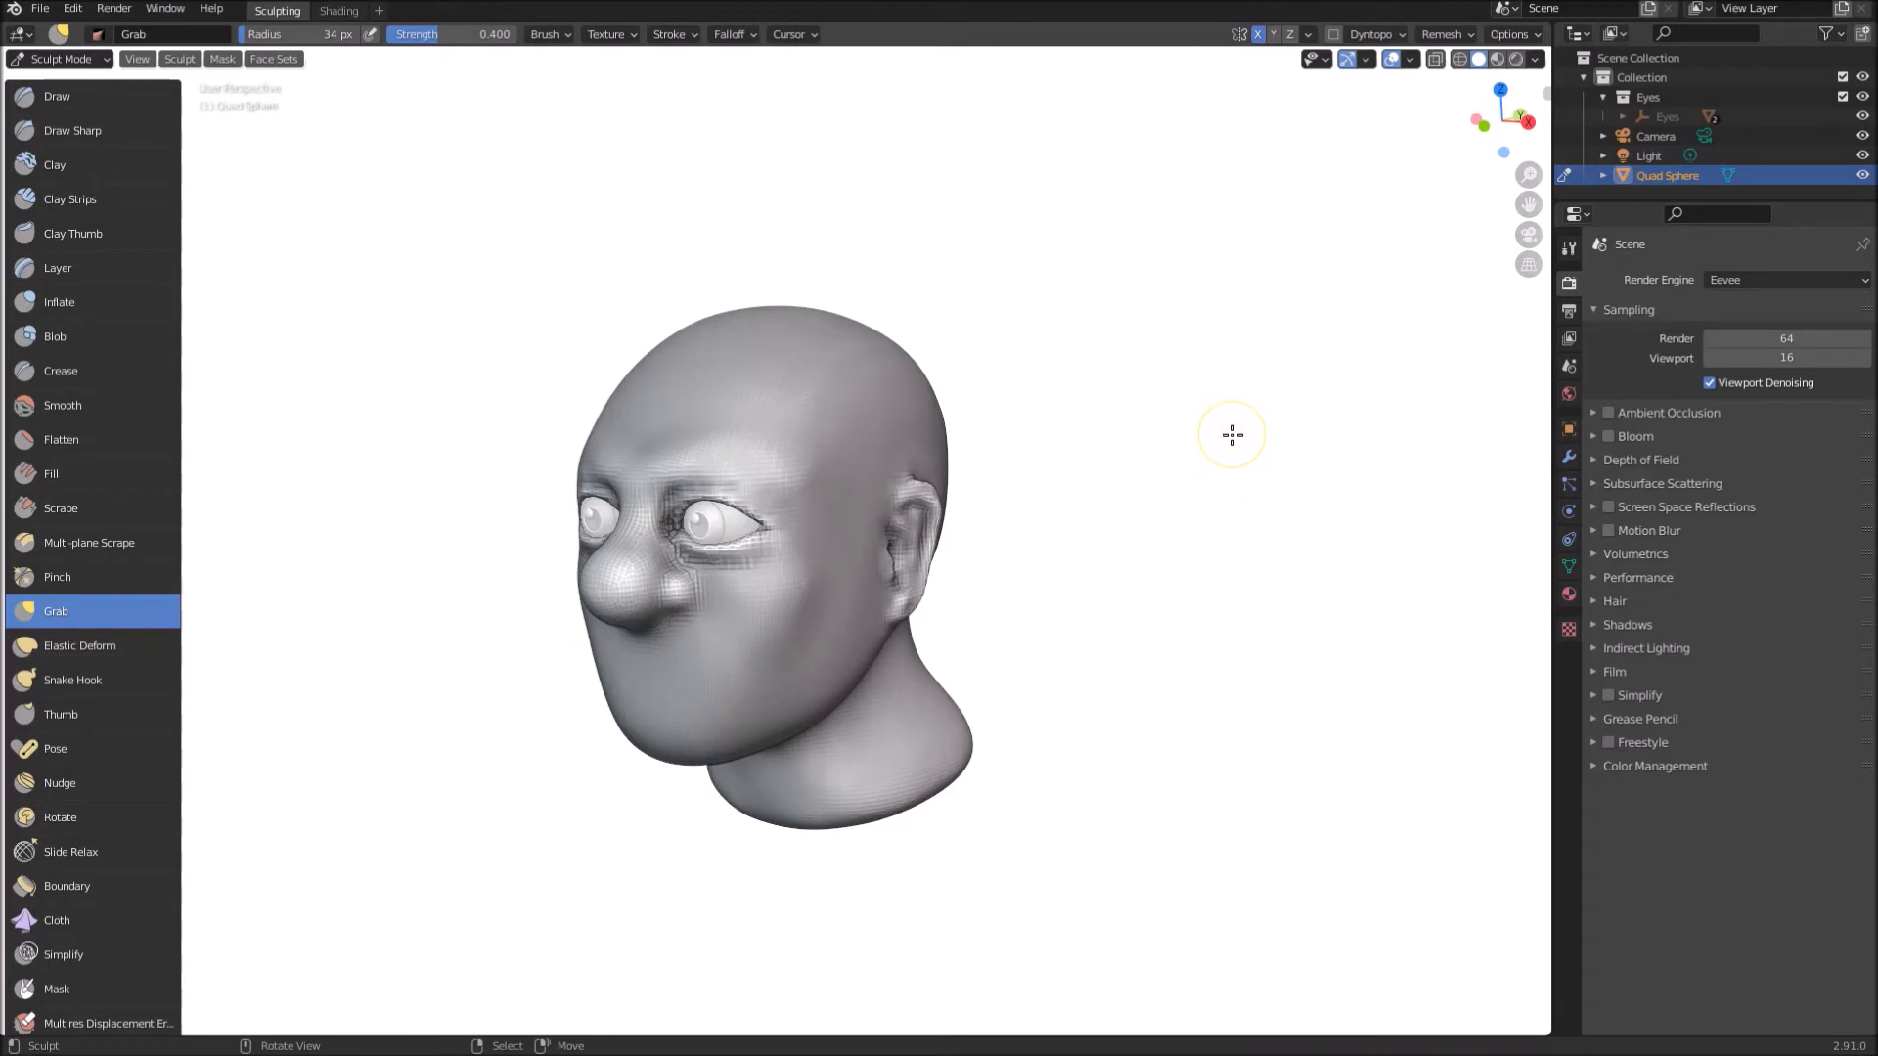
key("ctrl+r")
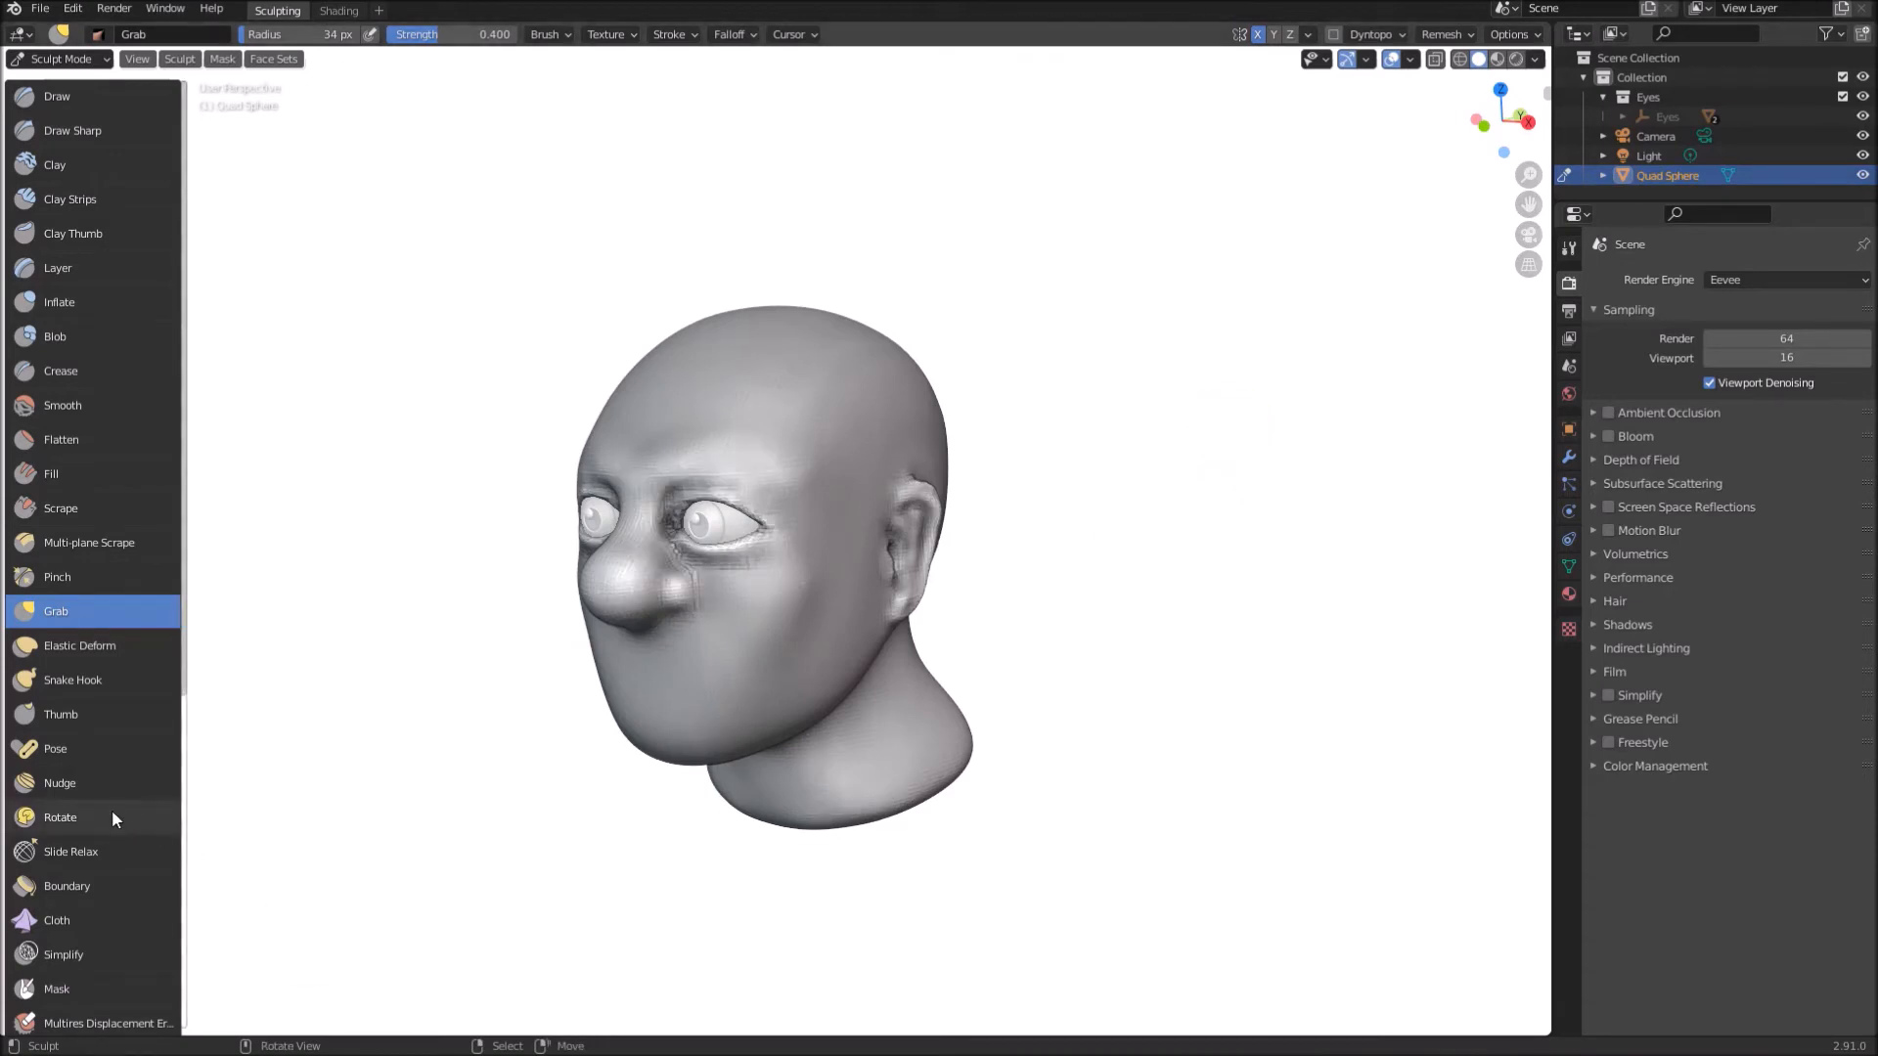
Step: Smooth the whole head with the Mesh Filter using the Smooth type at a strength of 1.000
scroll(111, 810, "down", 12)
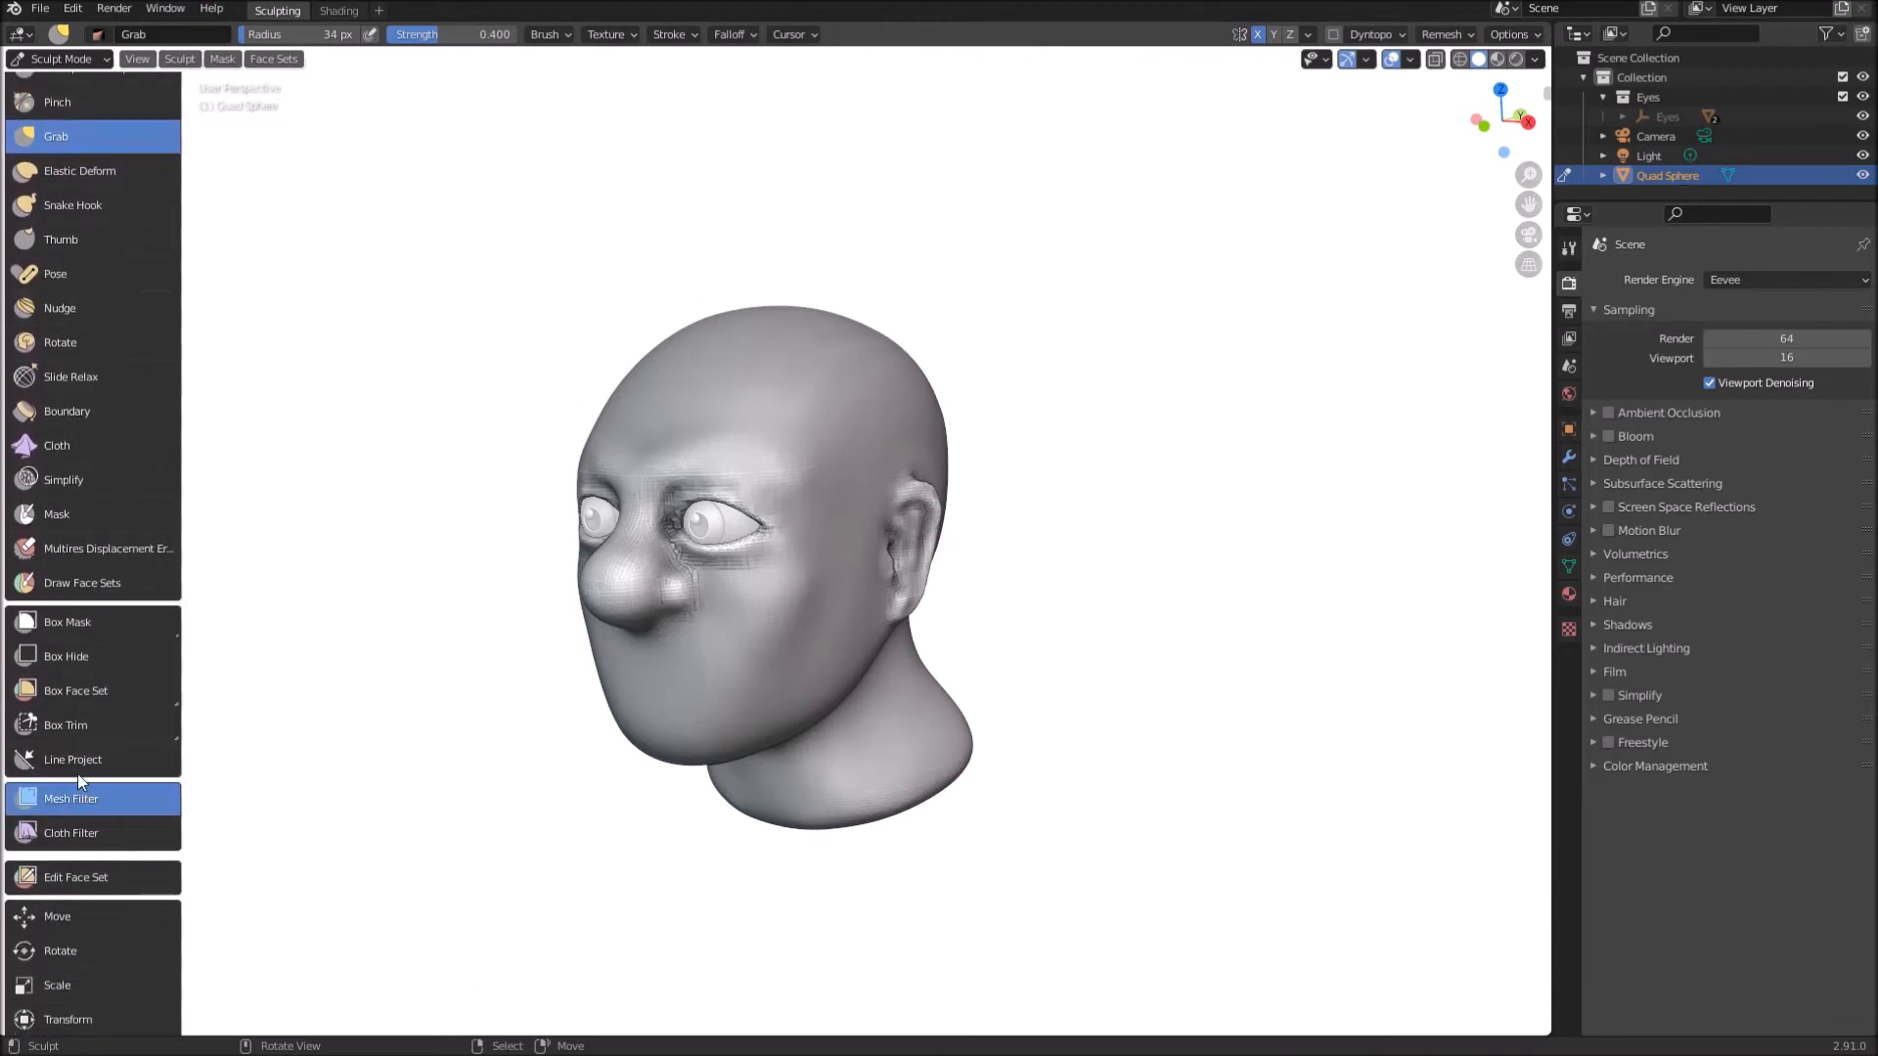
left_click(78, 795)
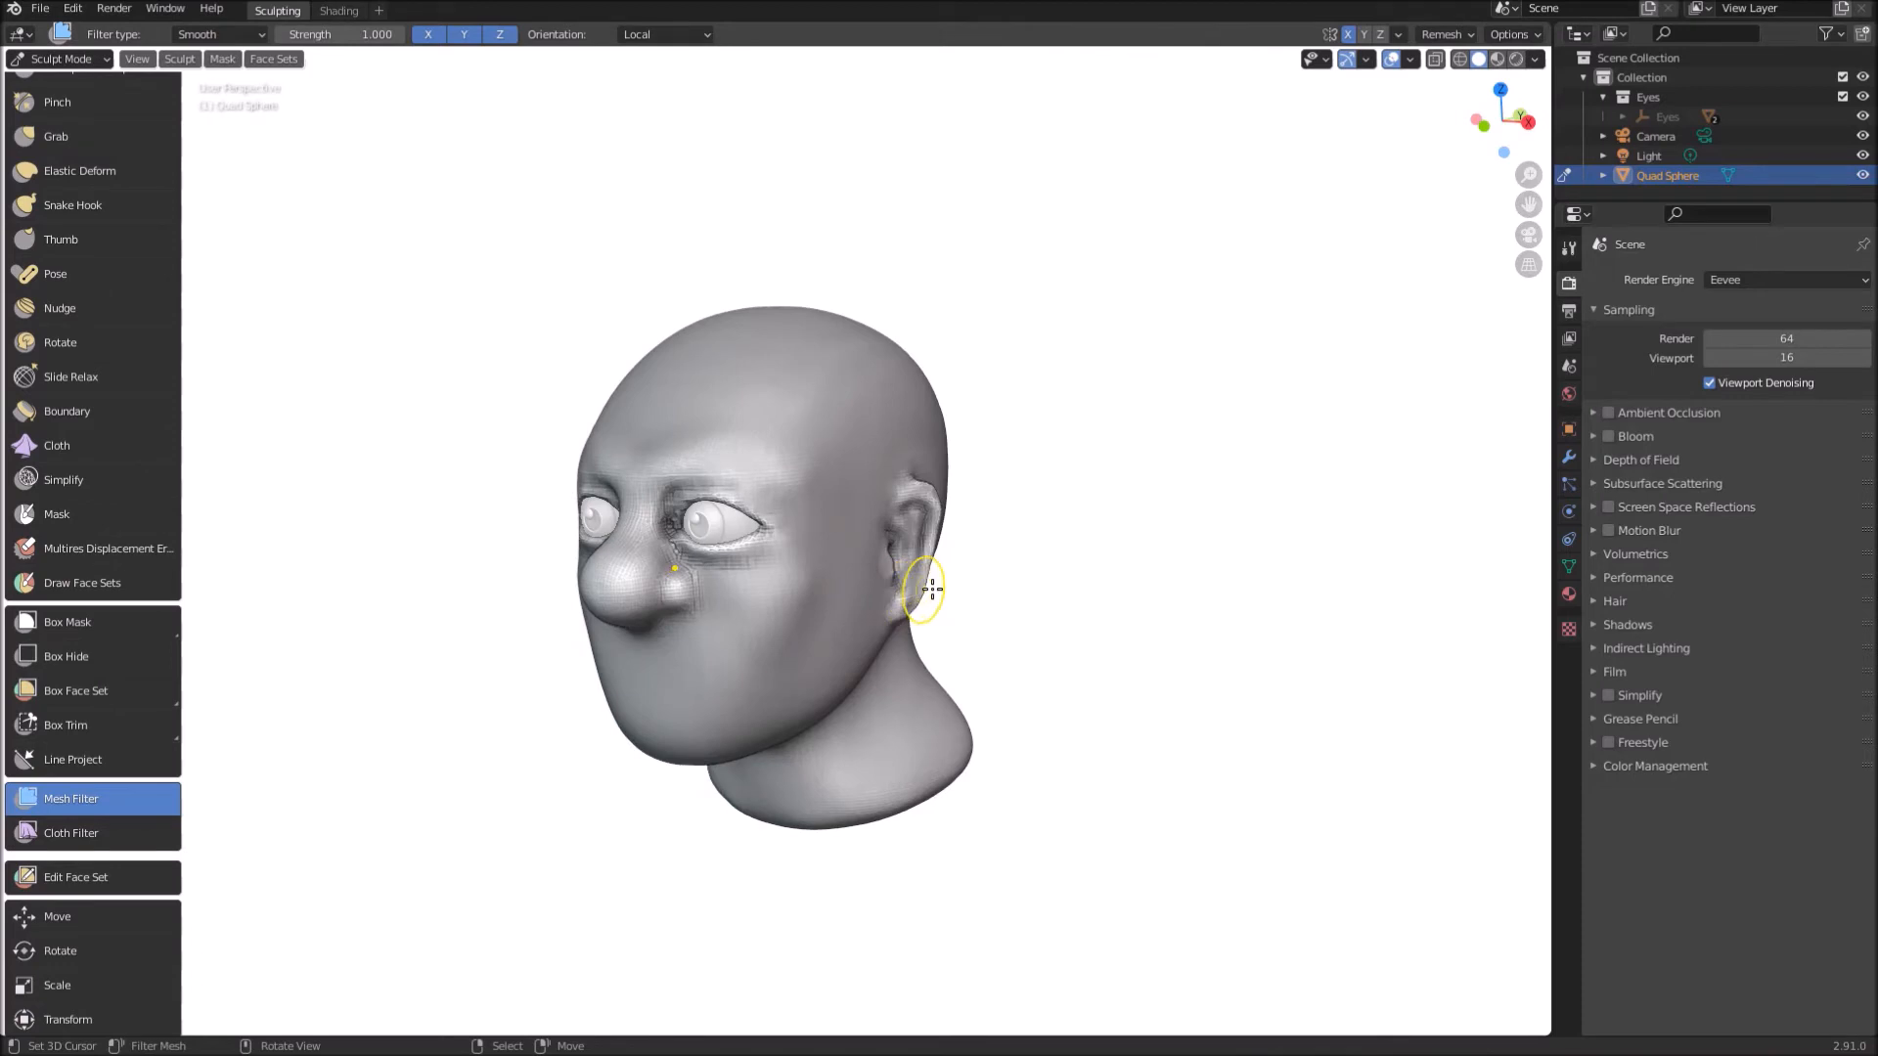
left_click_drag(1519, 578, 1706, 577)
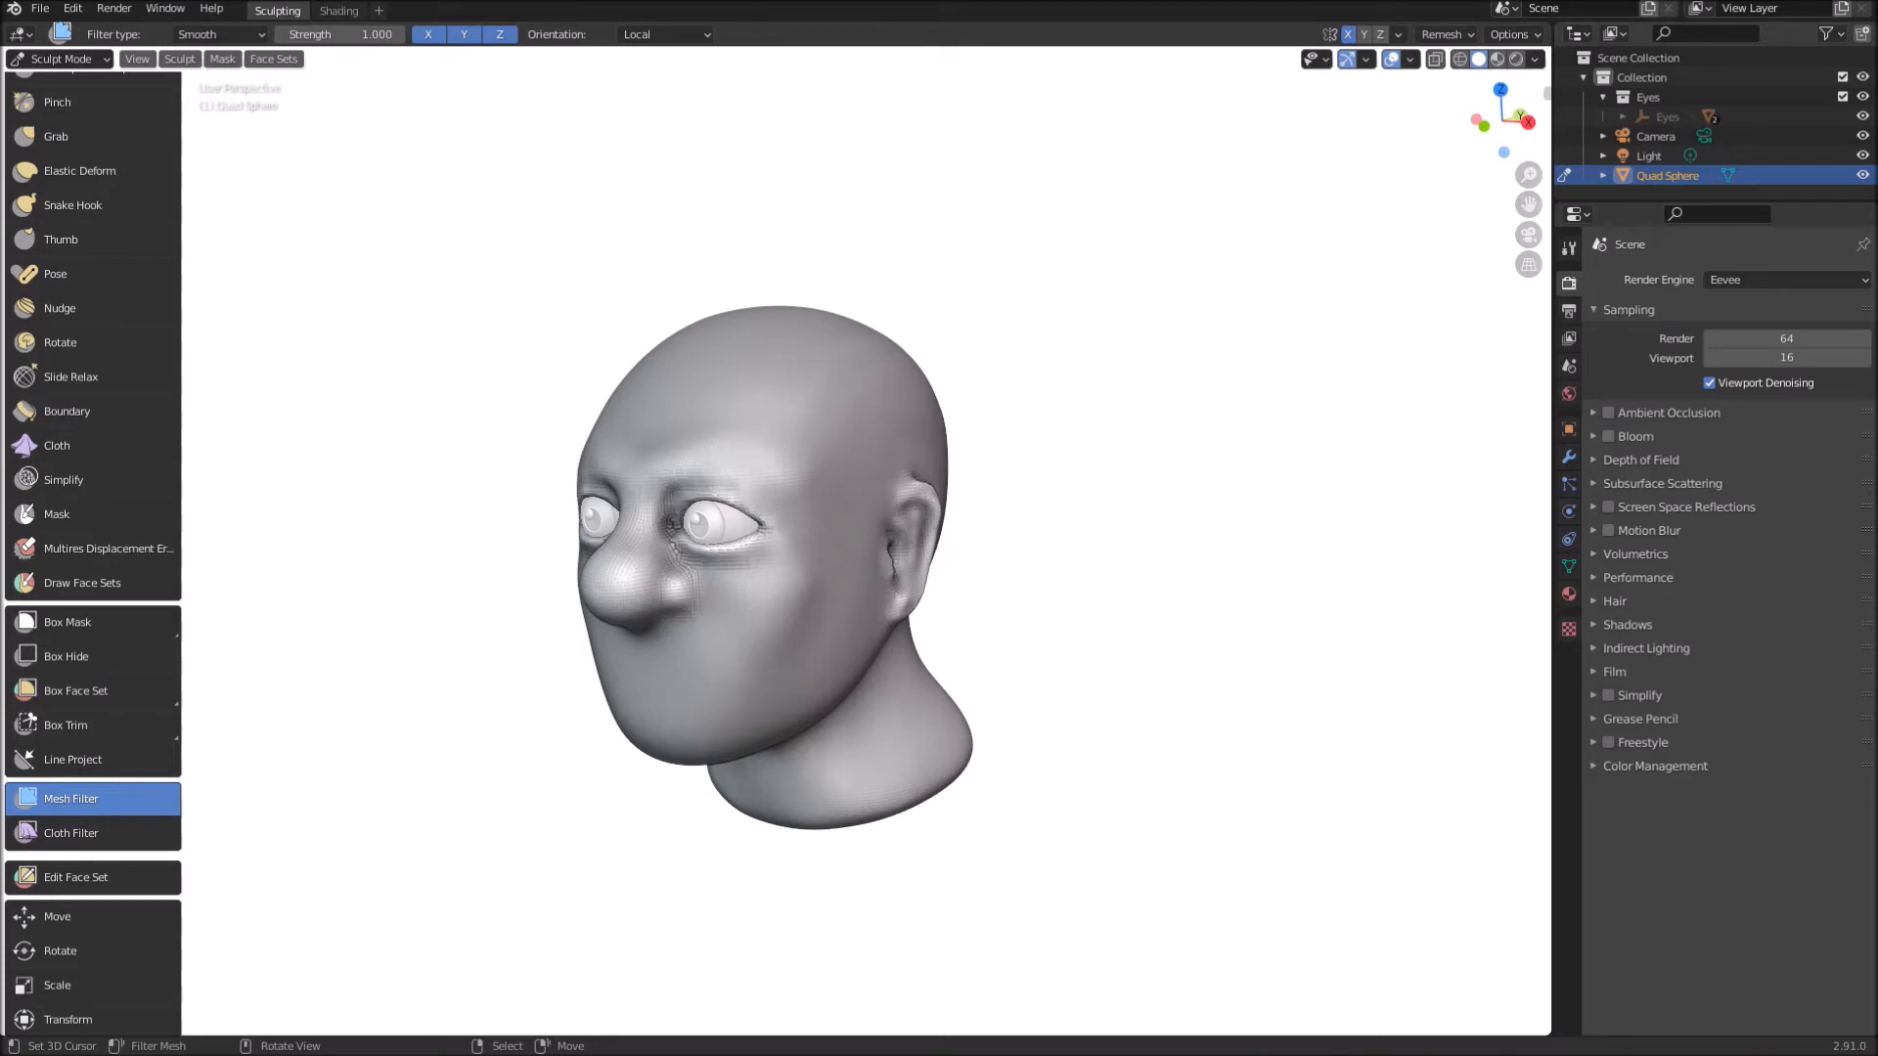
Step: Draw the mouth line, lip outlines and philtrum in the front view with the Draw Sharp brush at a radius of 20 px
left_click(1483, 124)
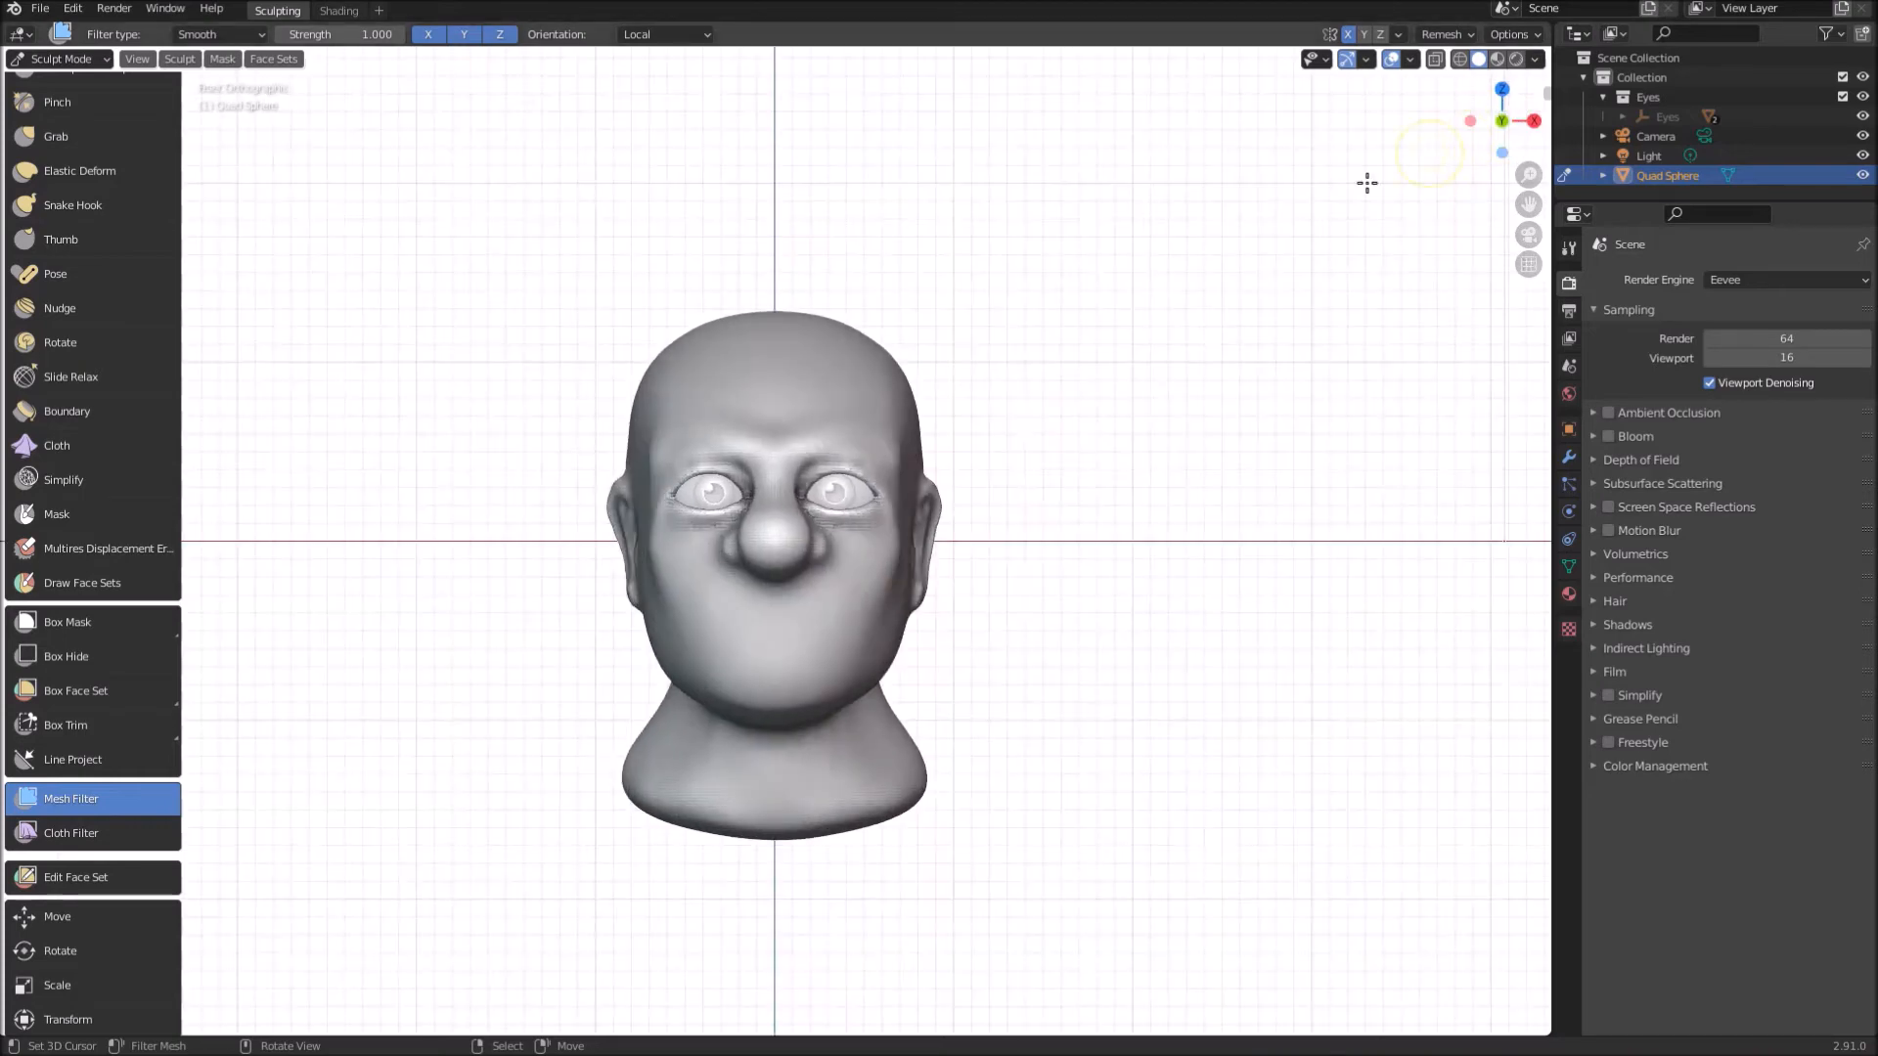
mouse_move(974, 669)
middle_mouse_down("ctrl")
mouse_move(960, 646)
mouse_move(1084, 494)
middle_mouse_up("ctrl")
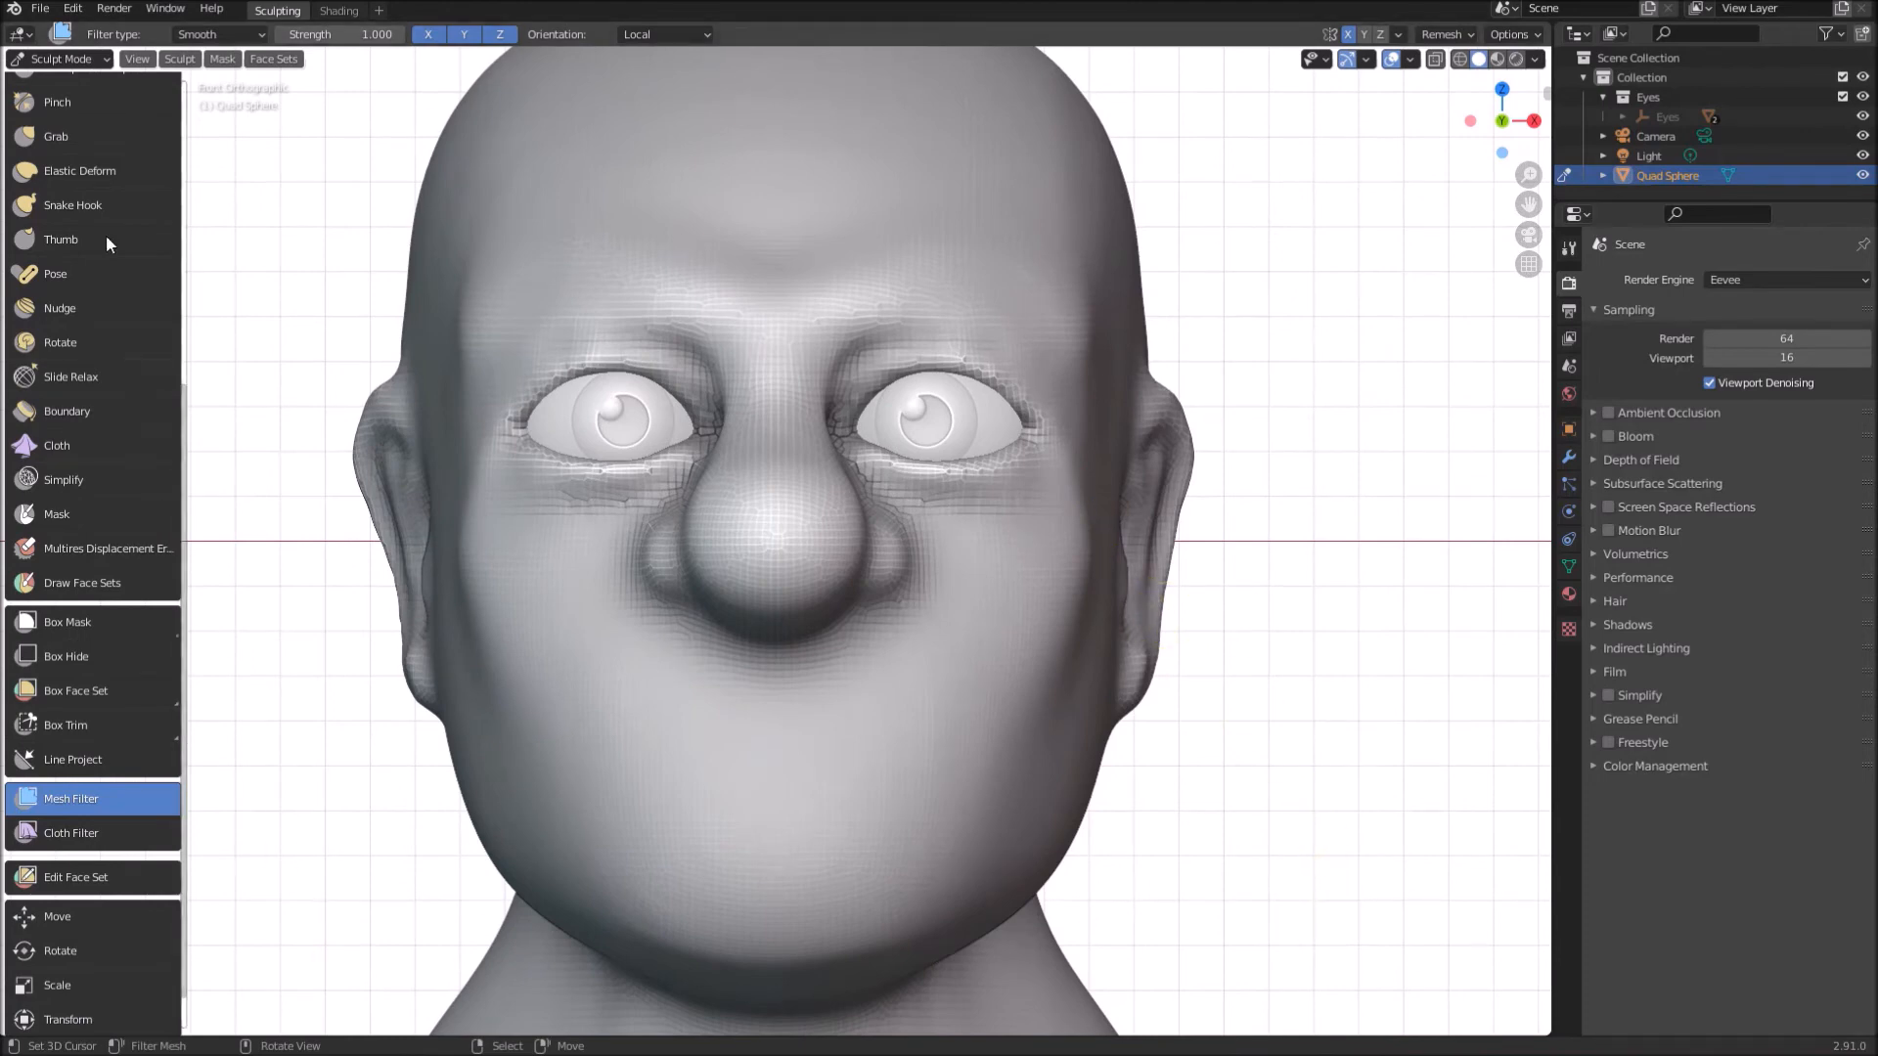
scroll(113, 244, "up", 1)
scroll(112, 245, "up", 13)
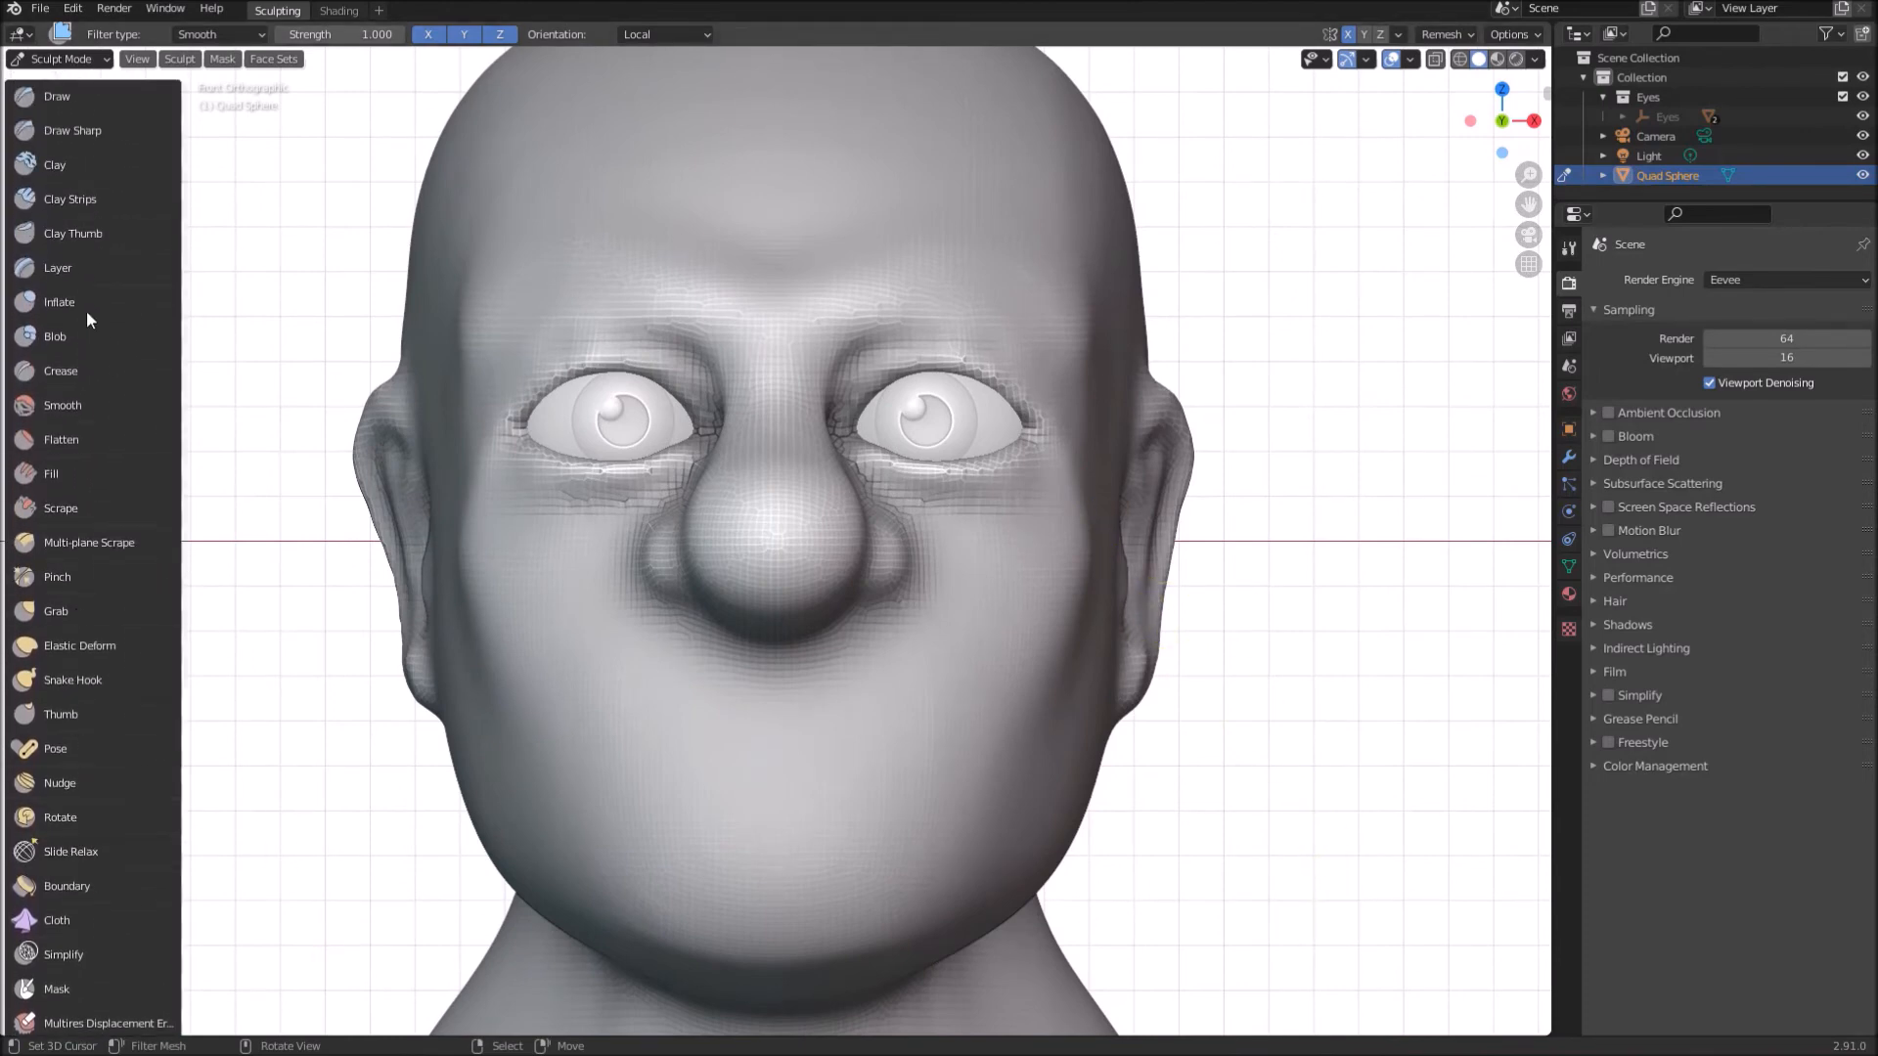
left_click(108, 130)
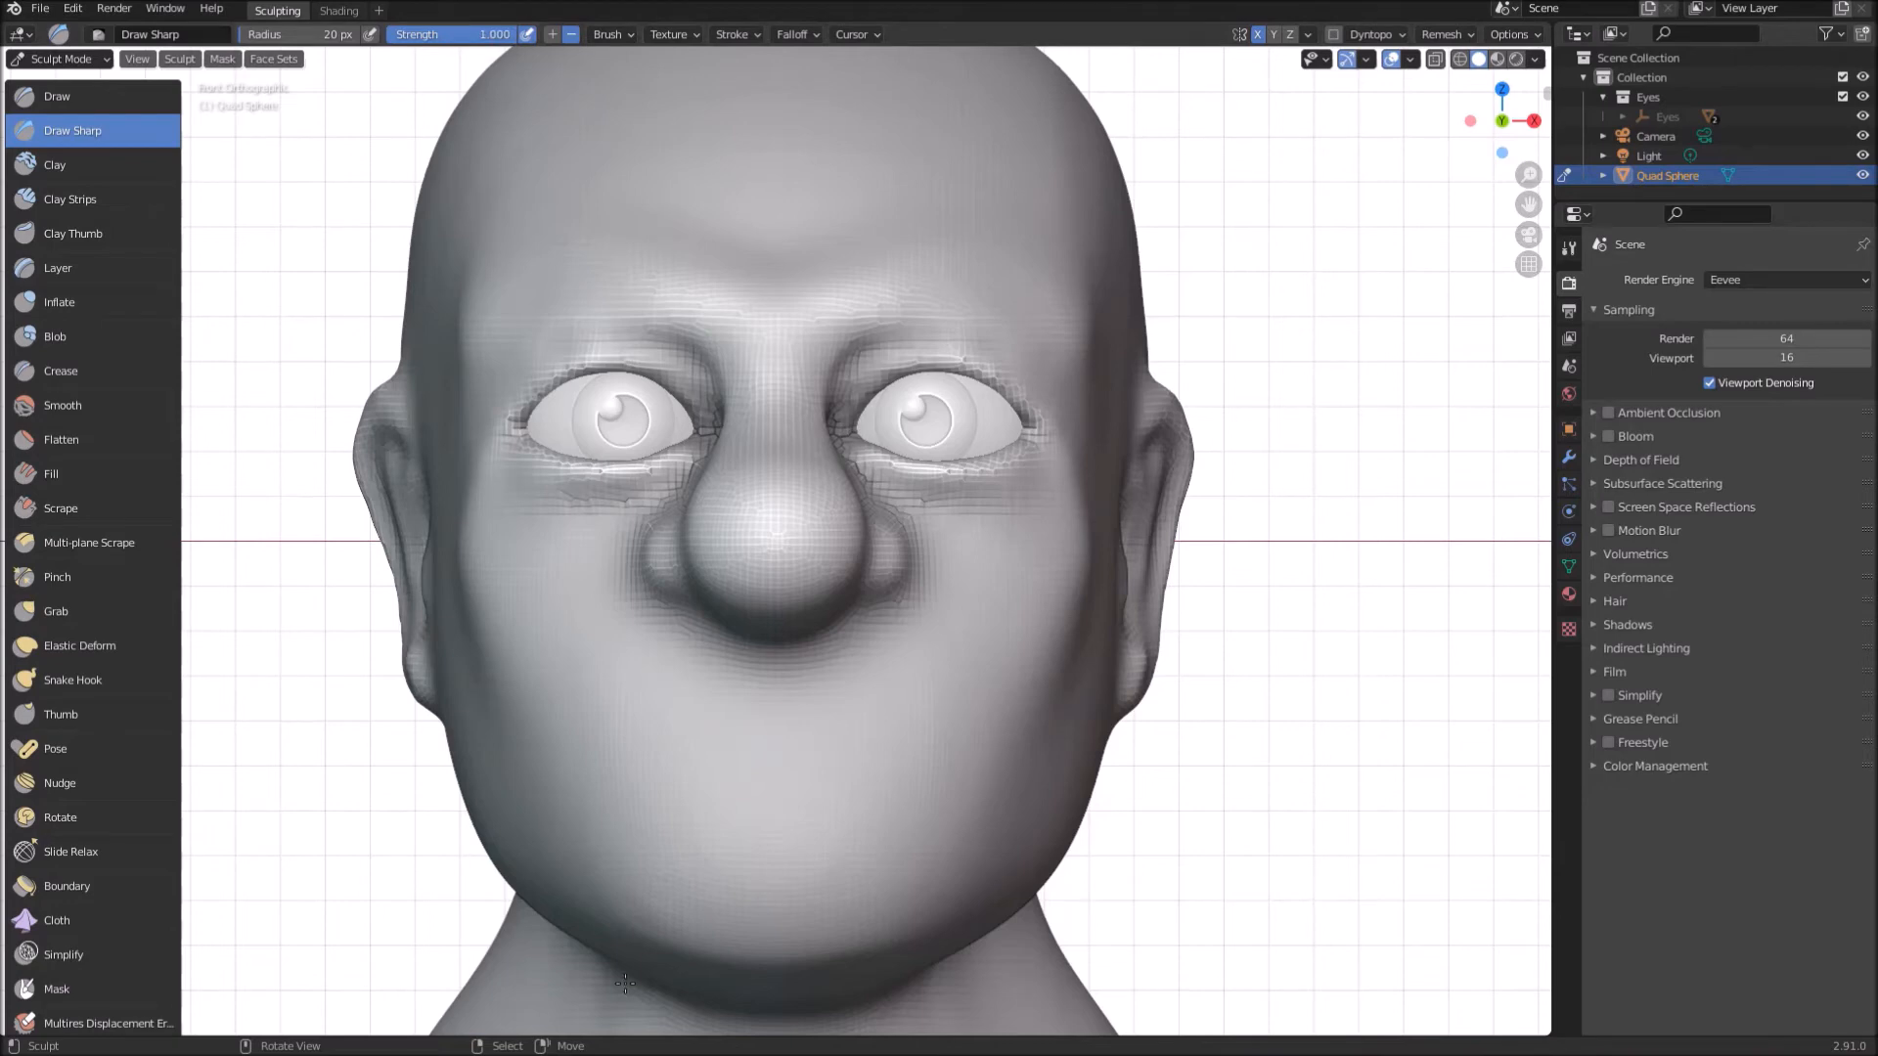
left_click_drag(633, 729, 784, 731)
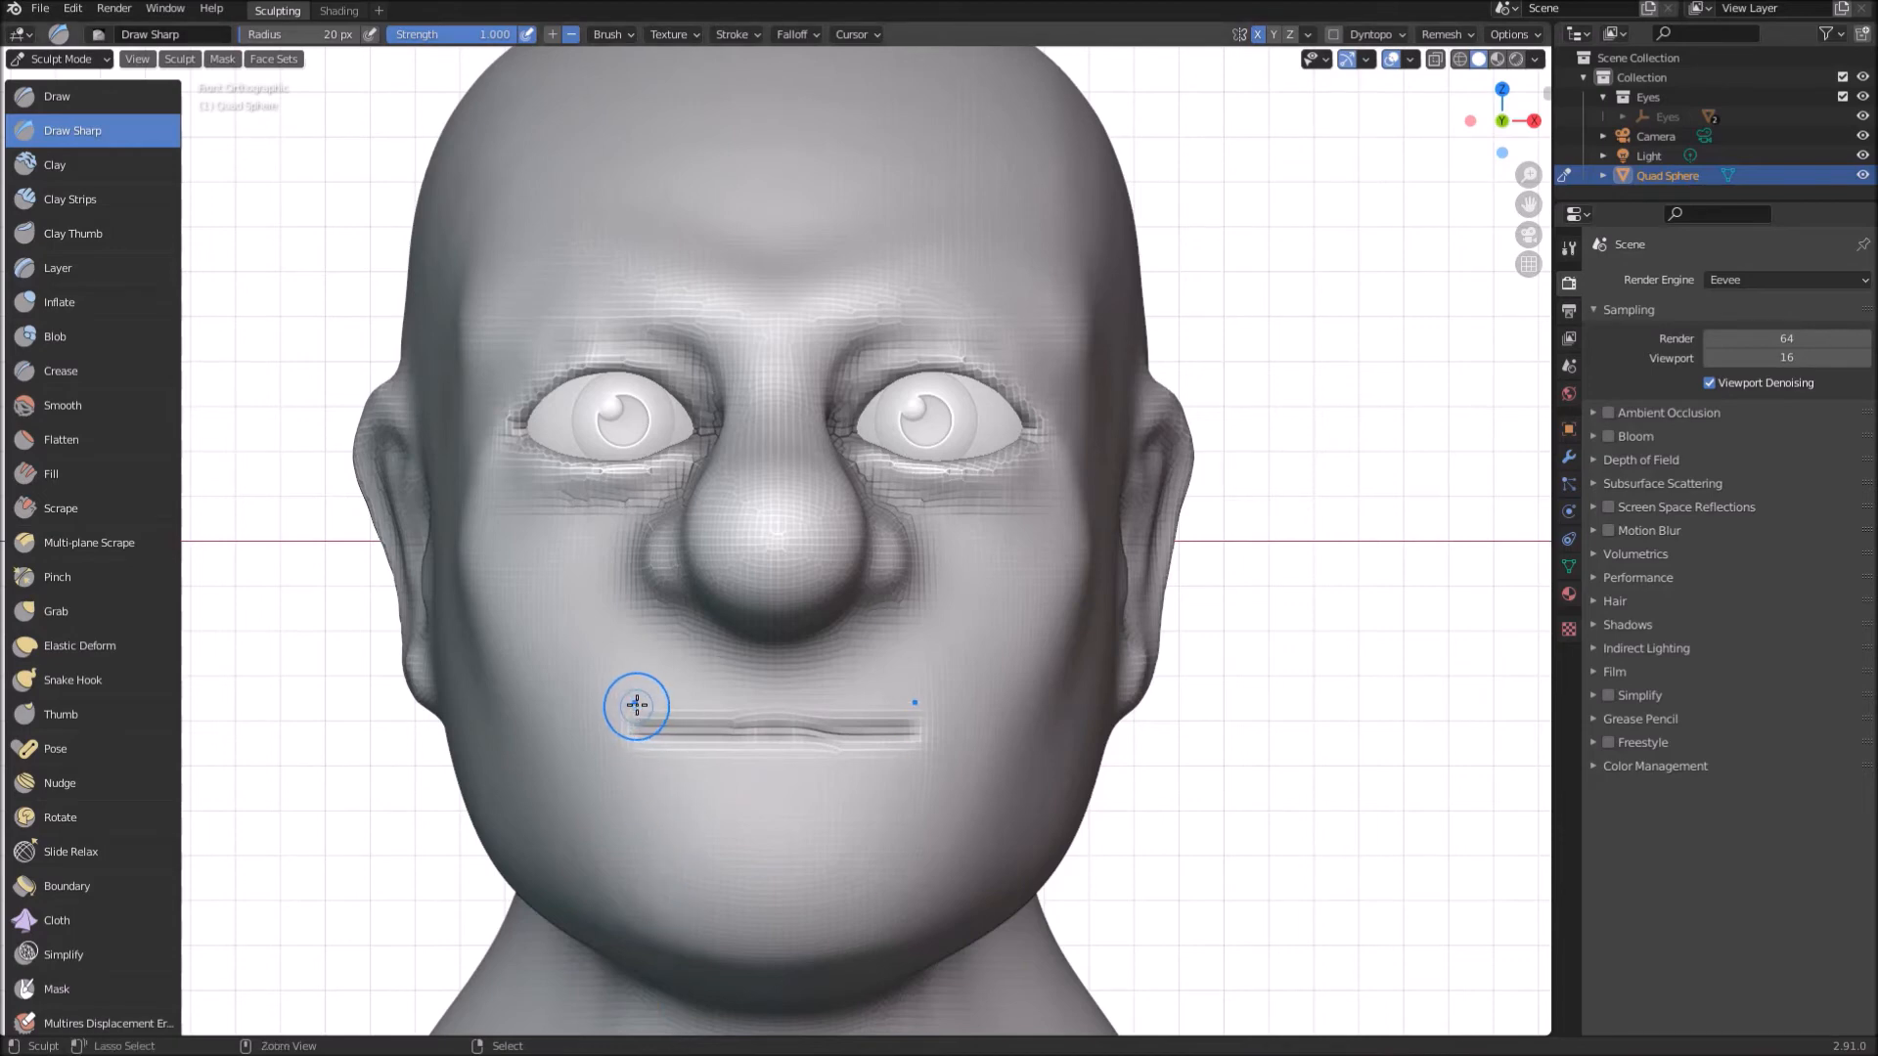
left_click_drag(638, 702, 779, 688)
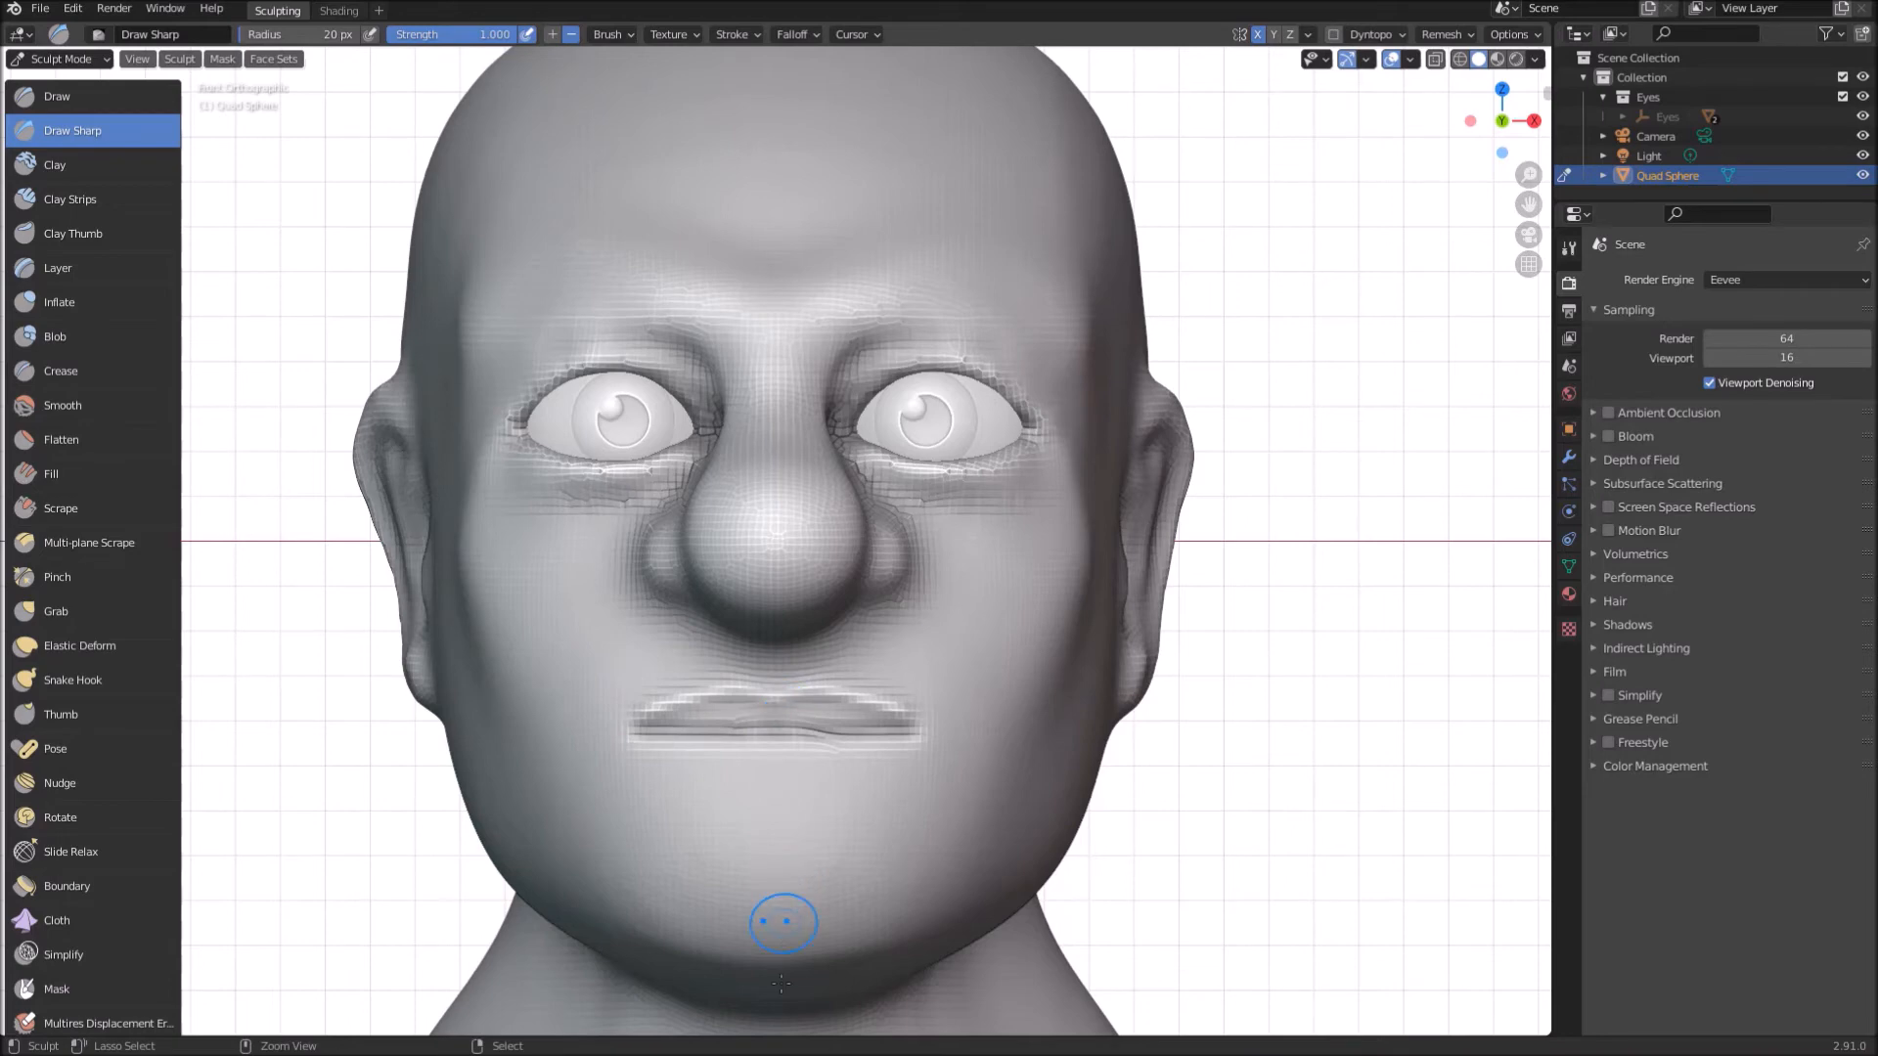
left_click_drag(662, 738, 791, 779)
left_click_drag(743, 647, 740, 687, "ctrl")
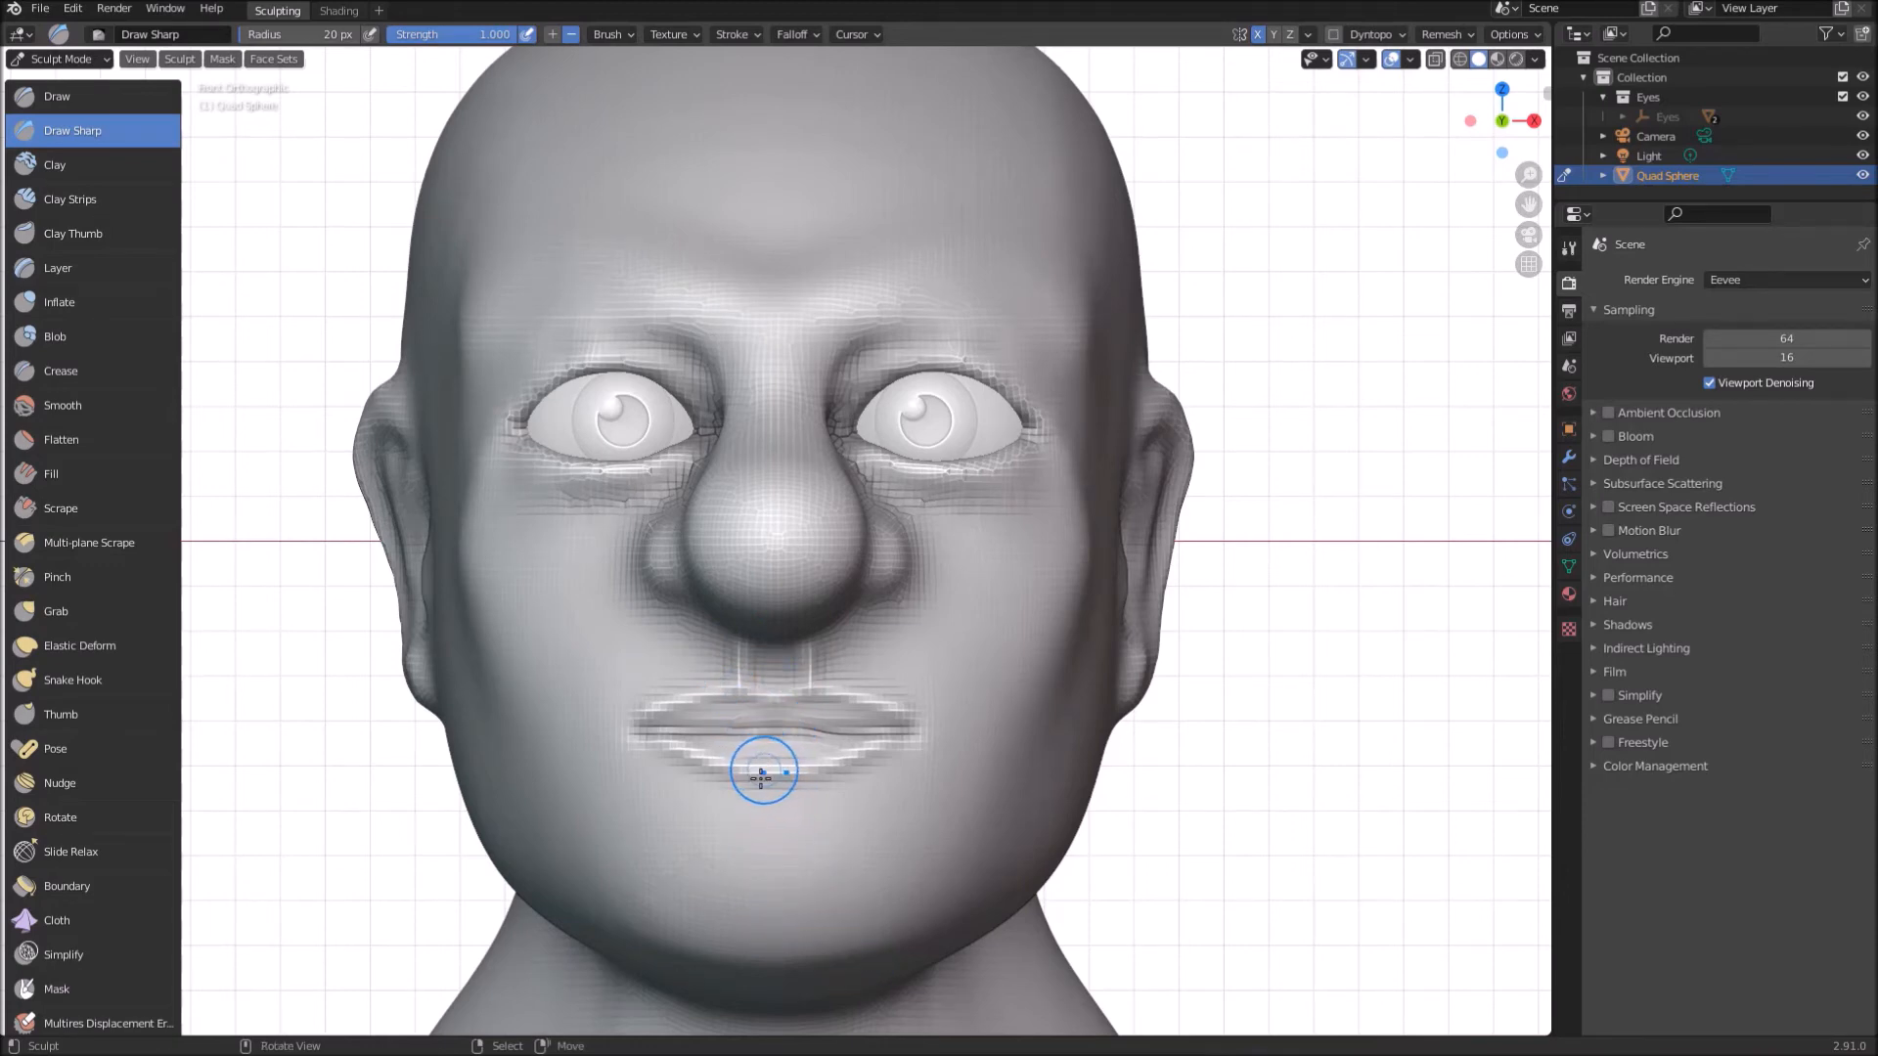
Step: Carve a short crease below the lower lip and the smile folds running from beside the nose down the cheeks
key("b")
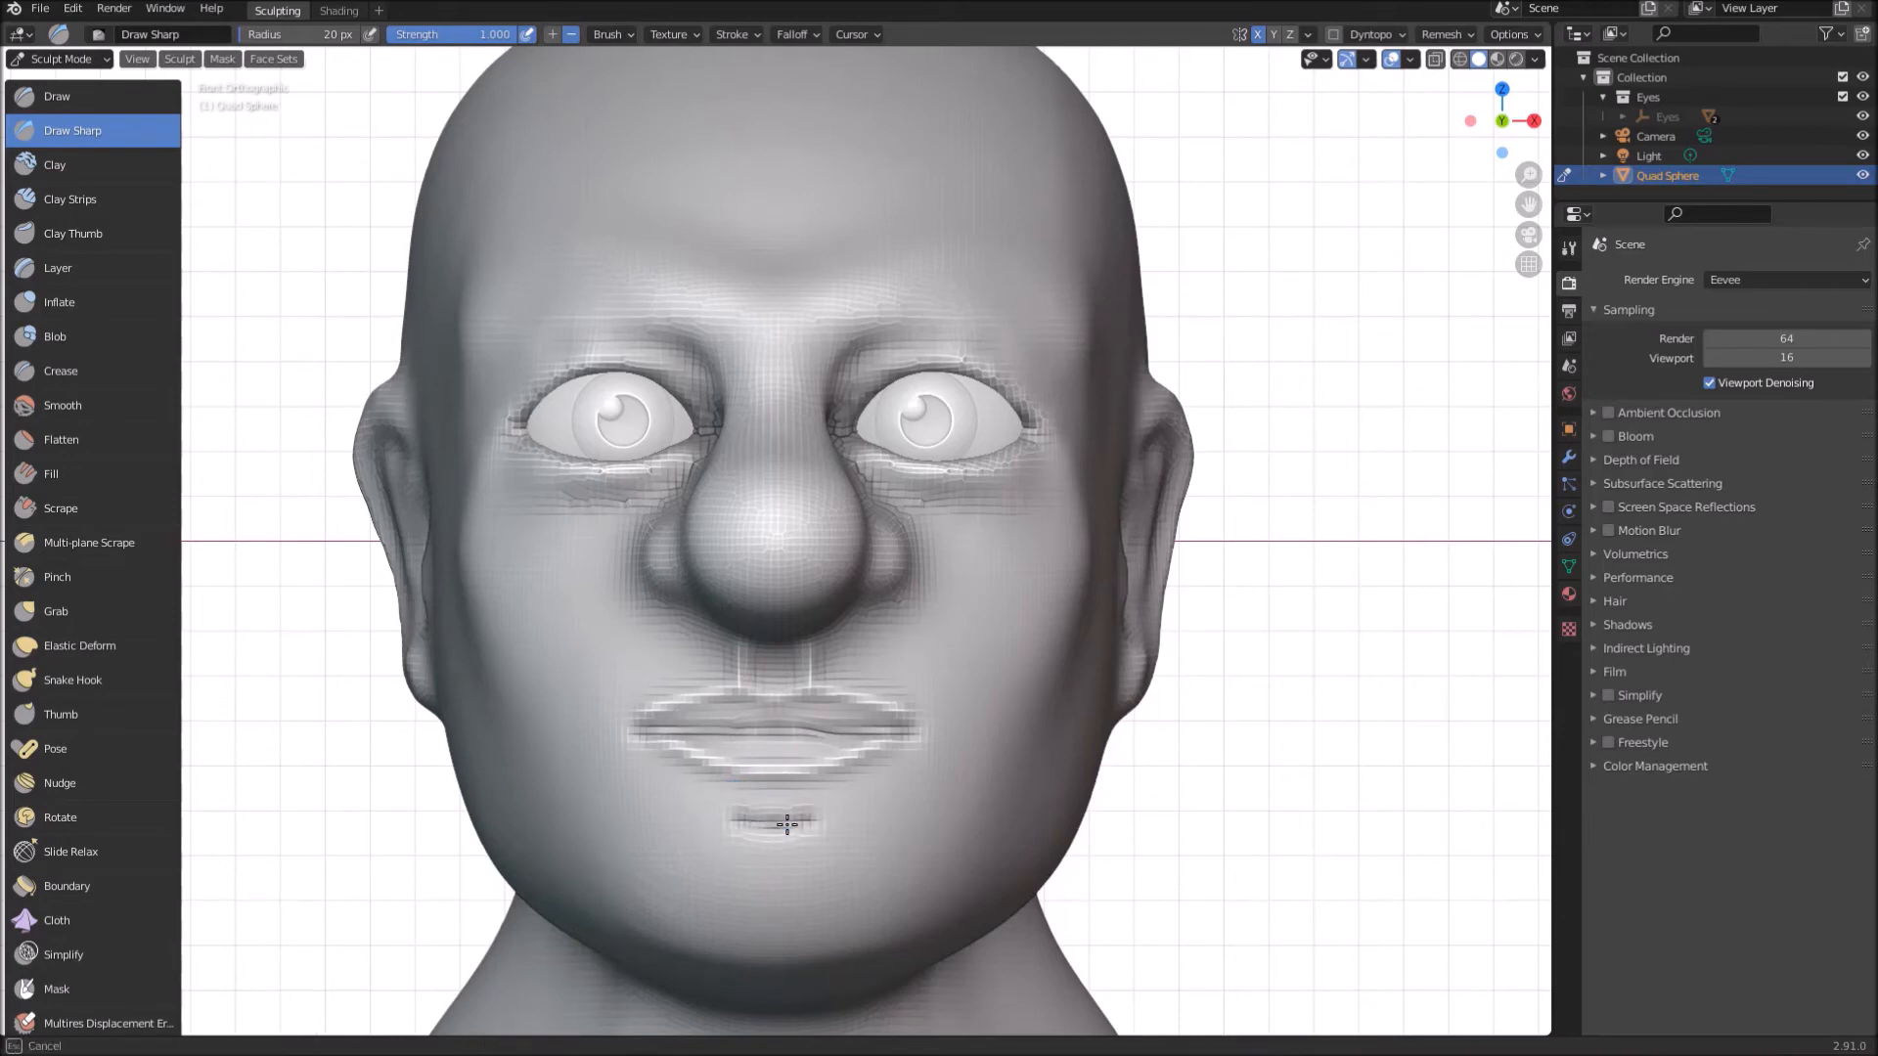
key("Escape")
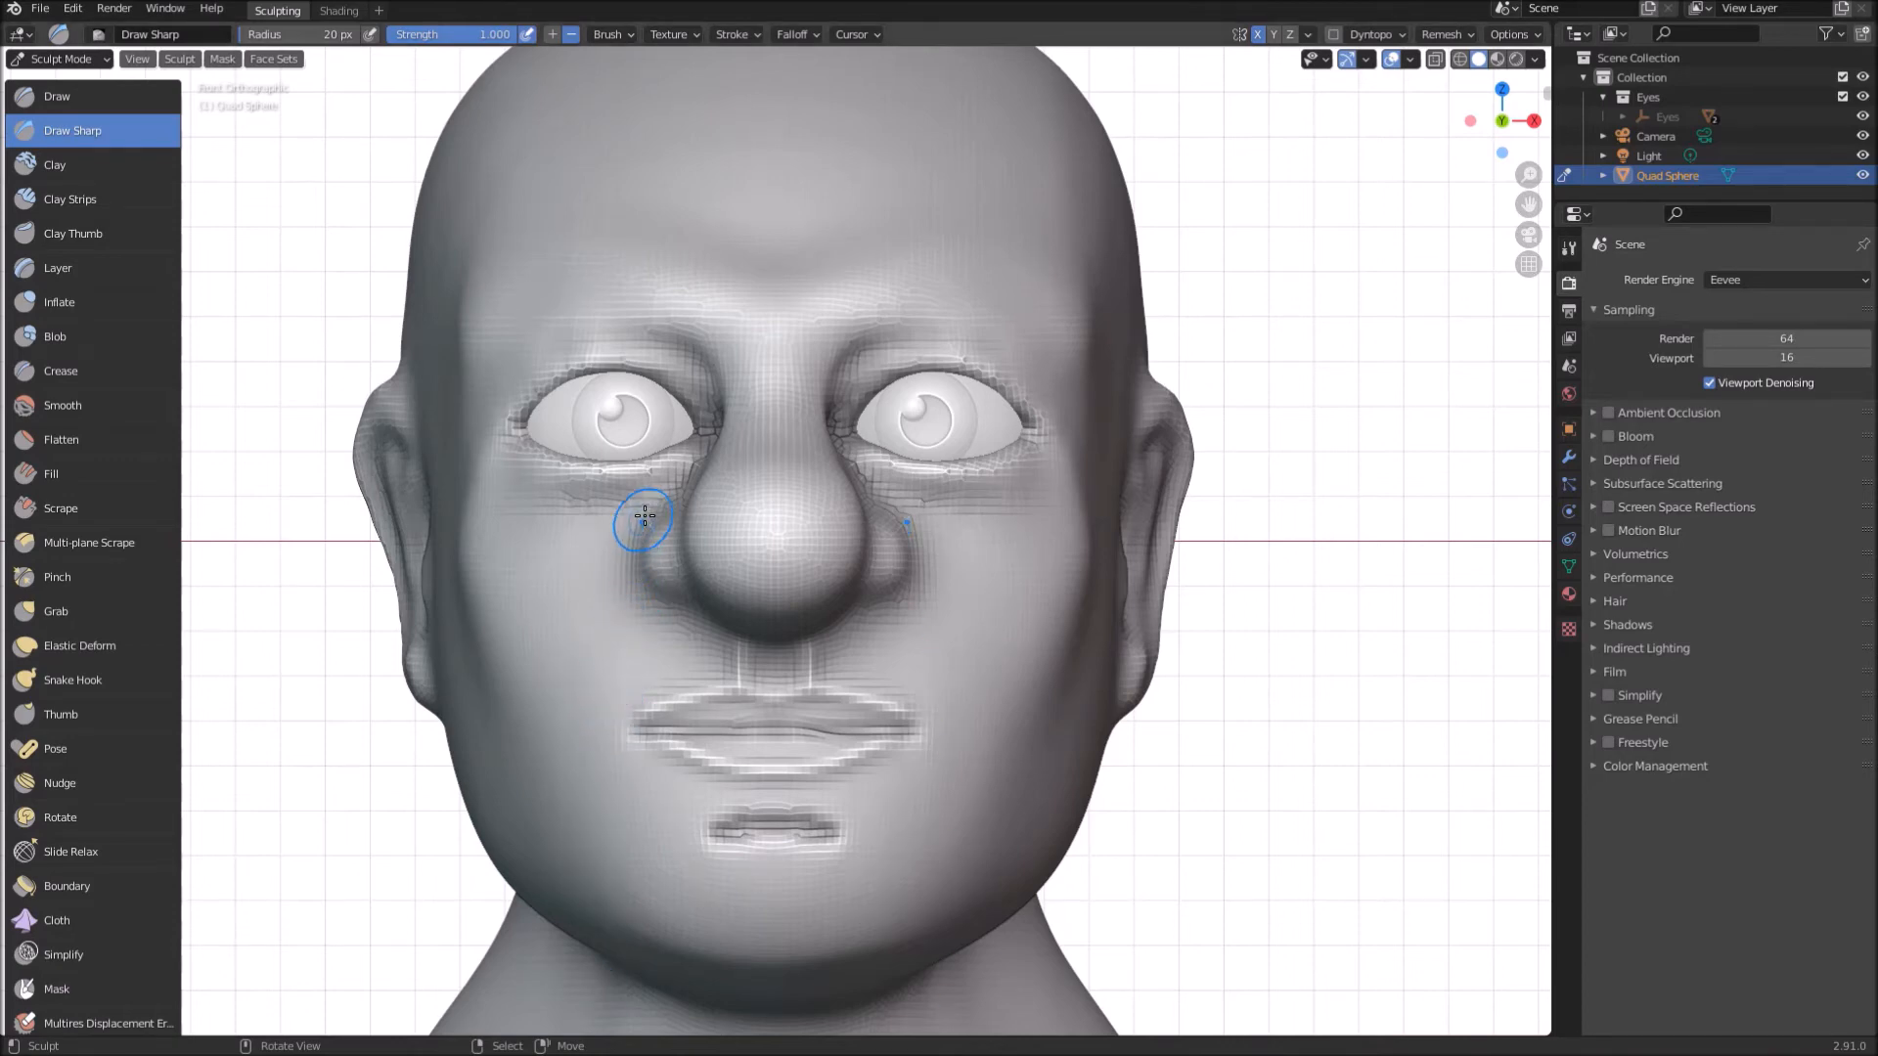
key("b")
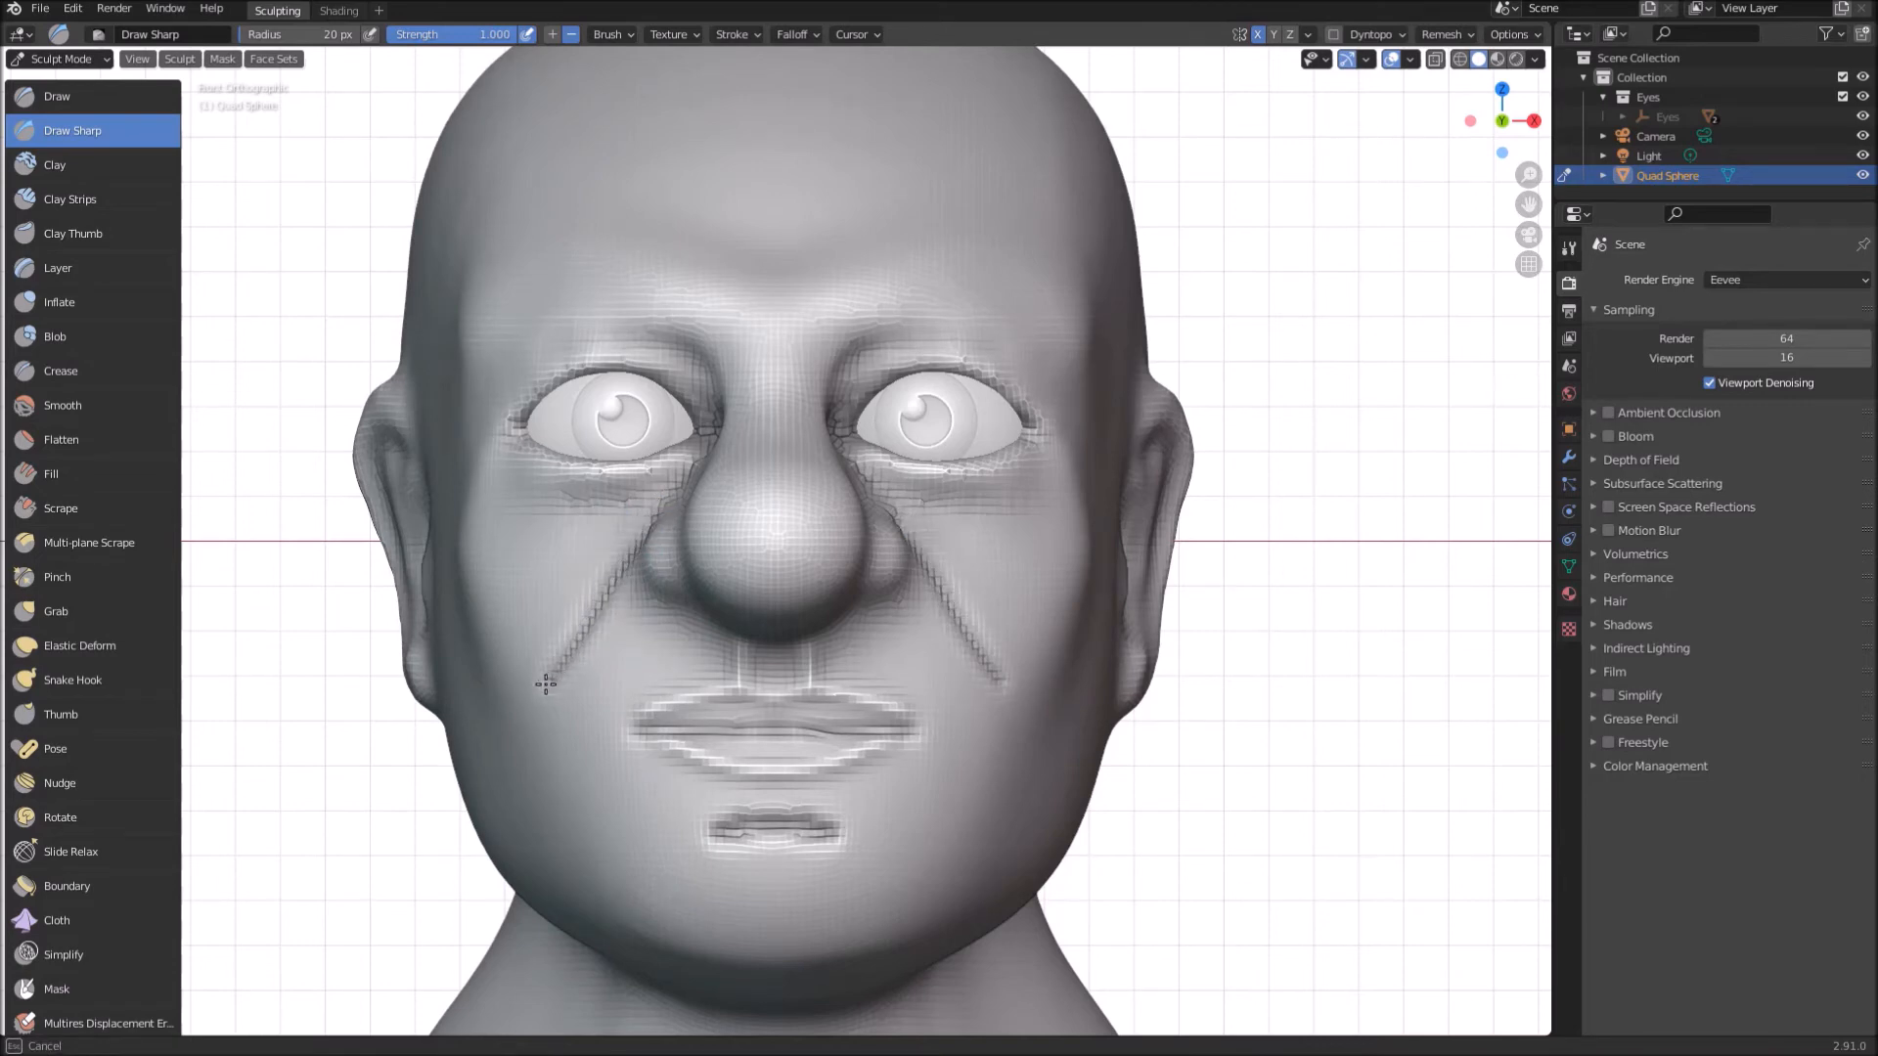
left_click_drag(556, 724, 566, 839)
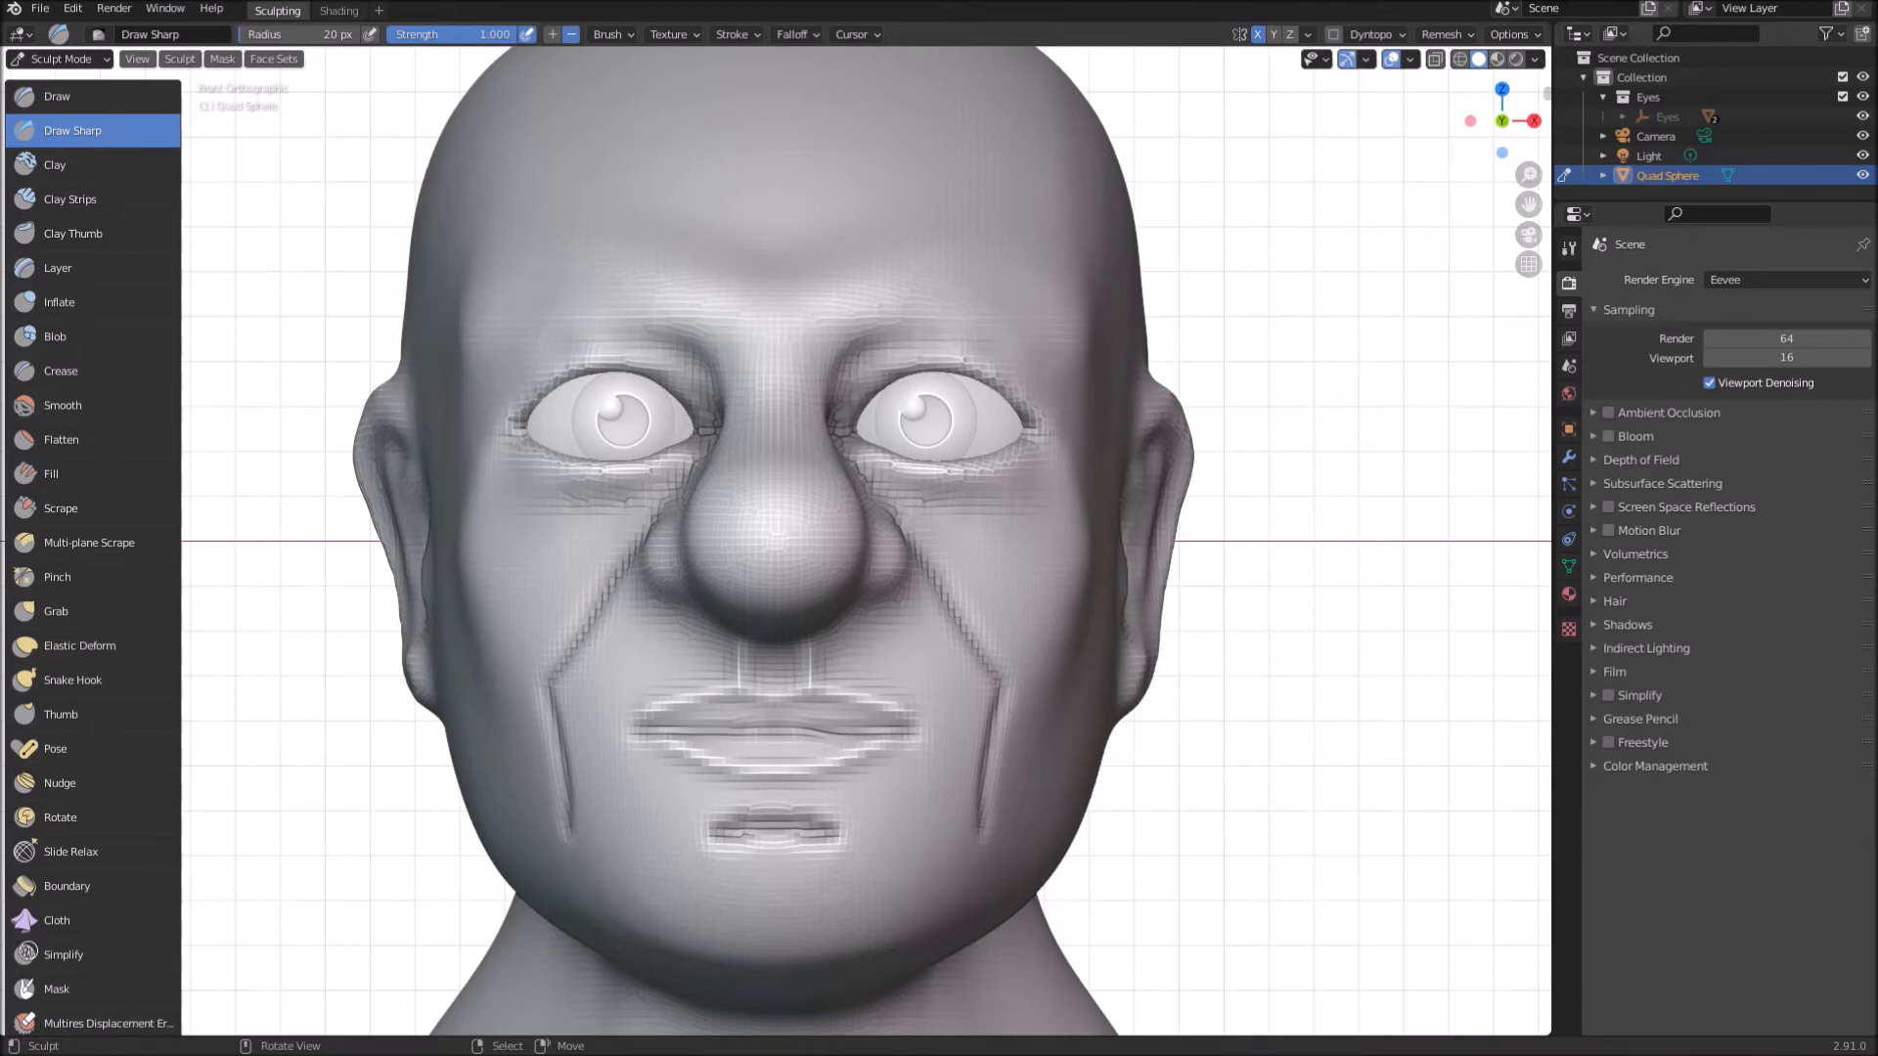
Step: Pull the lips forward from the face with the Grab brush at a radius of 167 px
scroll(901, 420, "up", 3)
mouse_move(860, 537)
middle_mouse_down()
mouse_move(941, 526)
mouse_move(923, 620)
mouse_move(978, 616)
mouse_move(920, 625)
mouse_move(1054, 666)
middle_mouse_up()
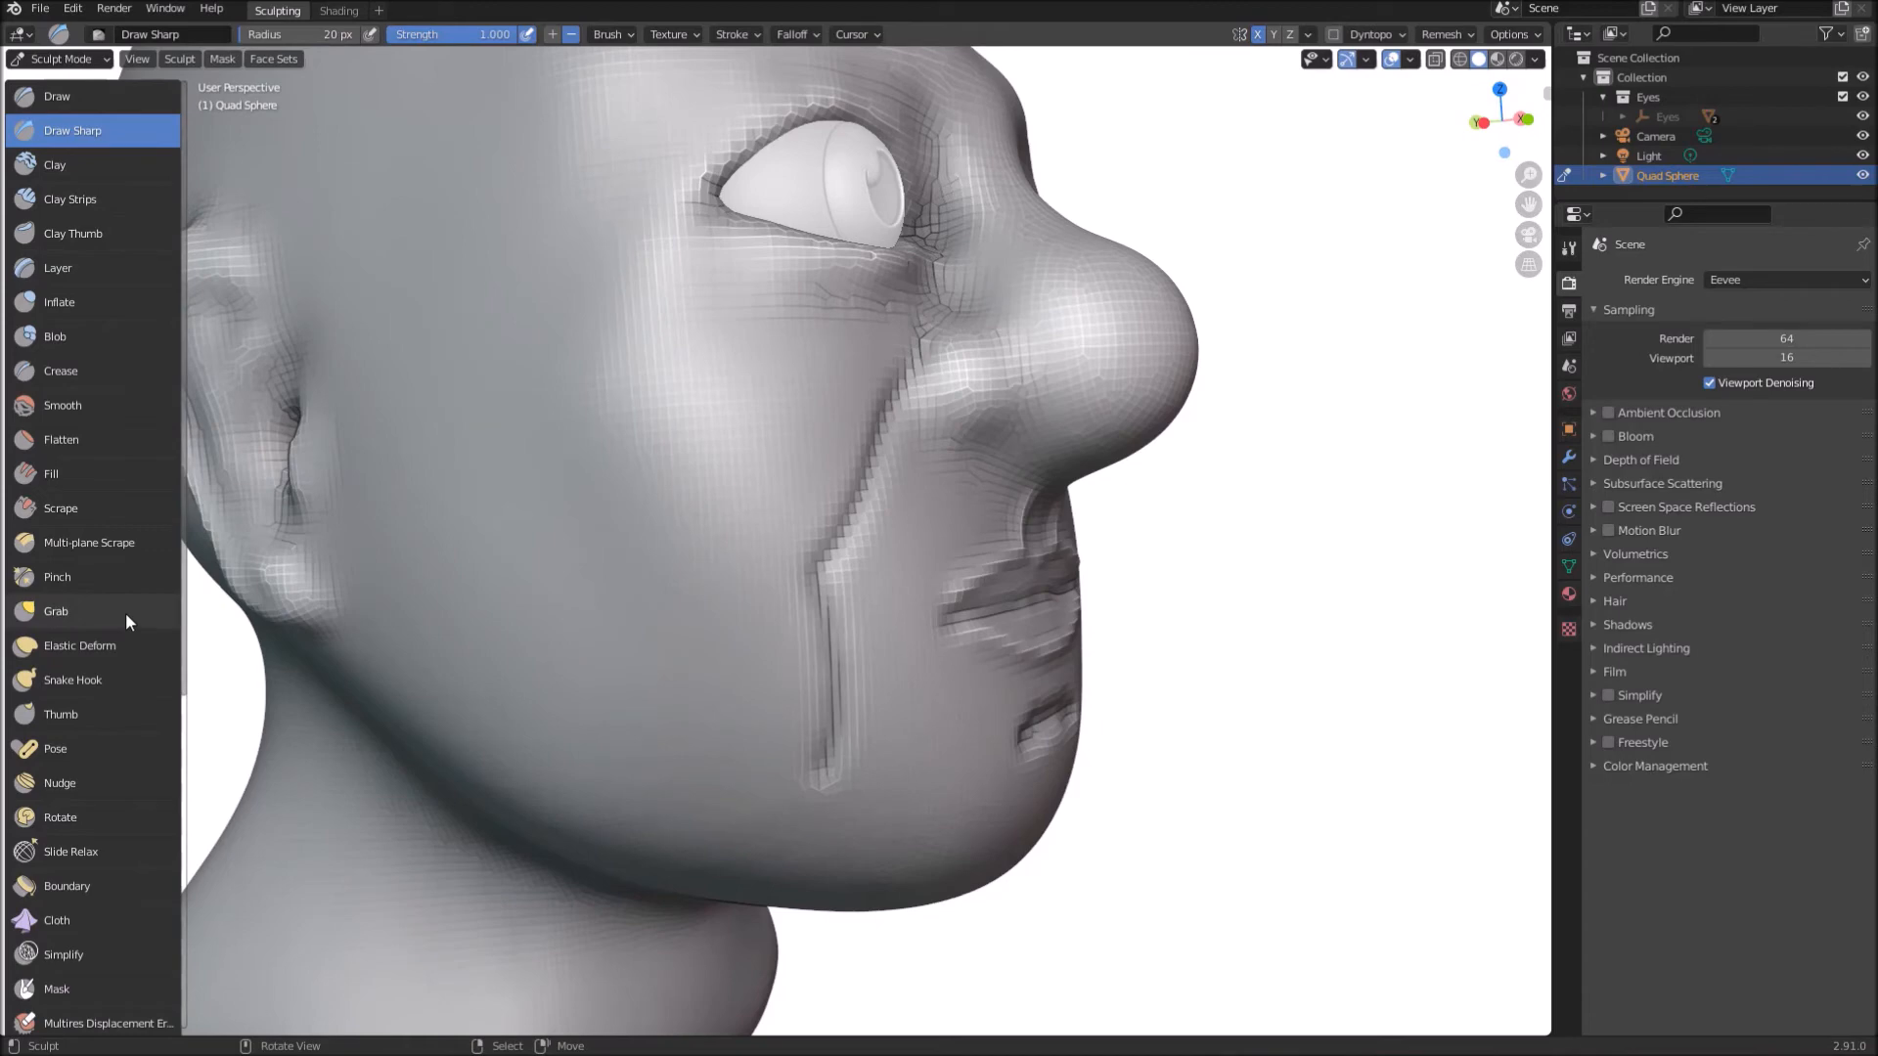
left_click(56, 612)
key("f")
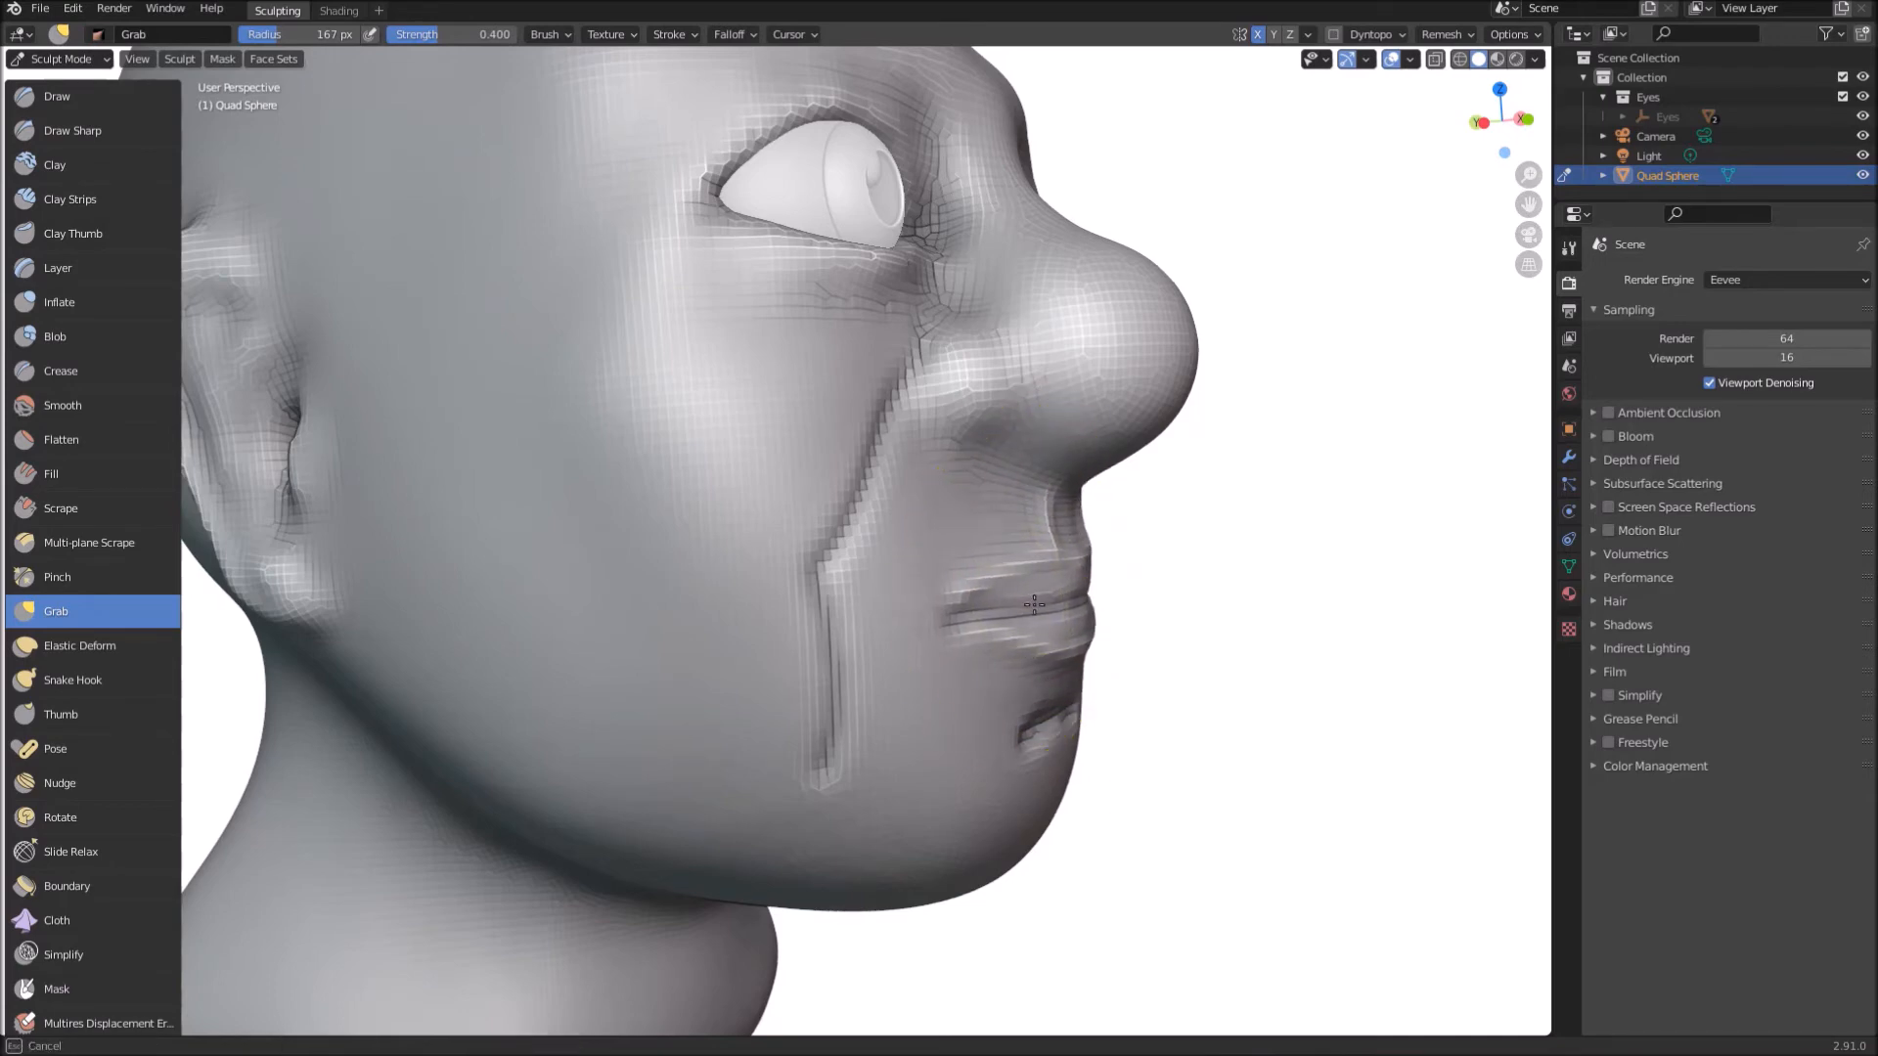
left_click_drag(1034, 605, 1093, 588)
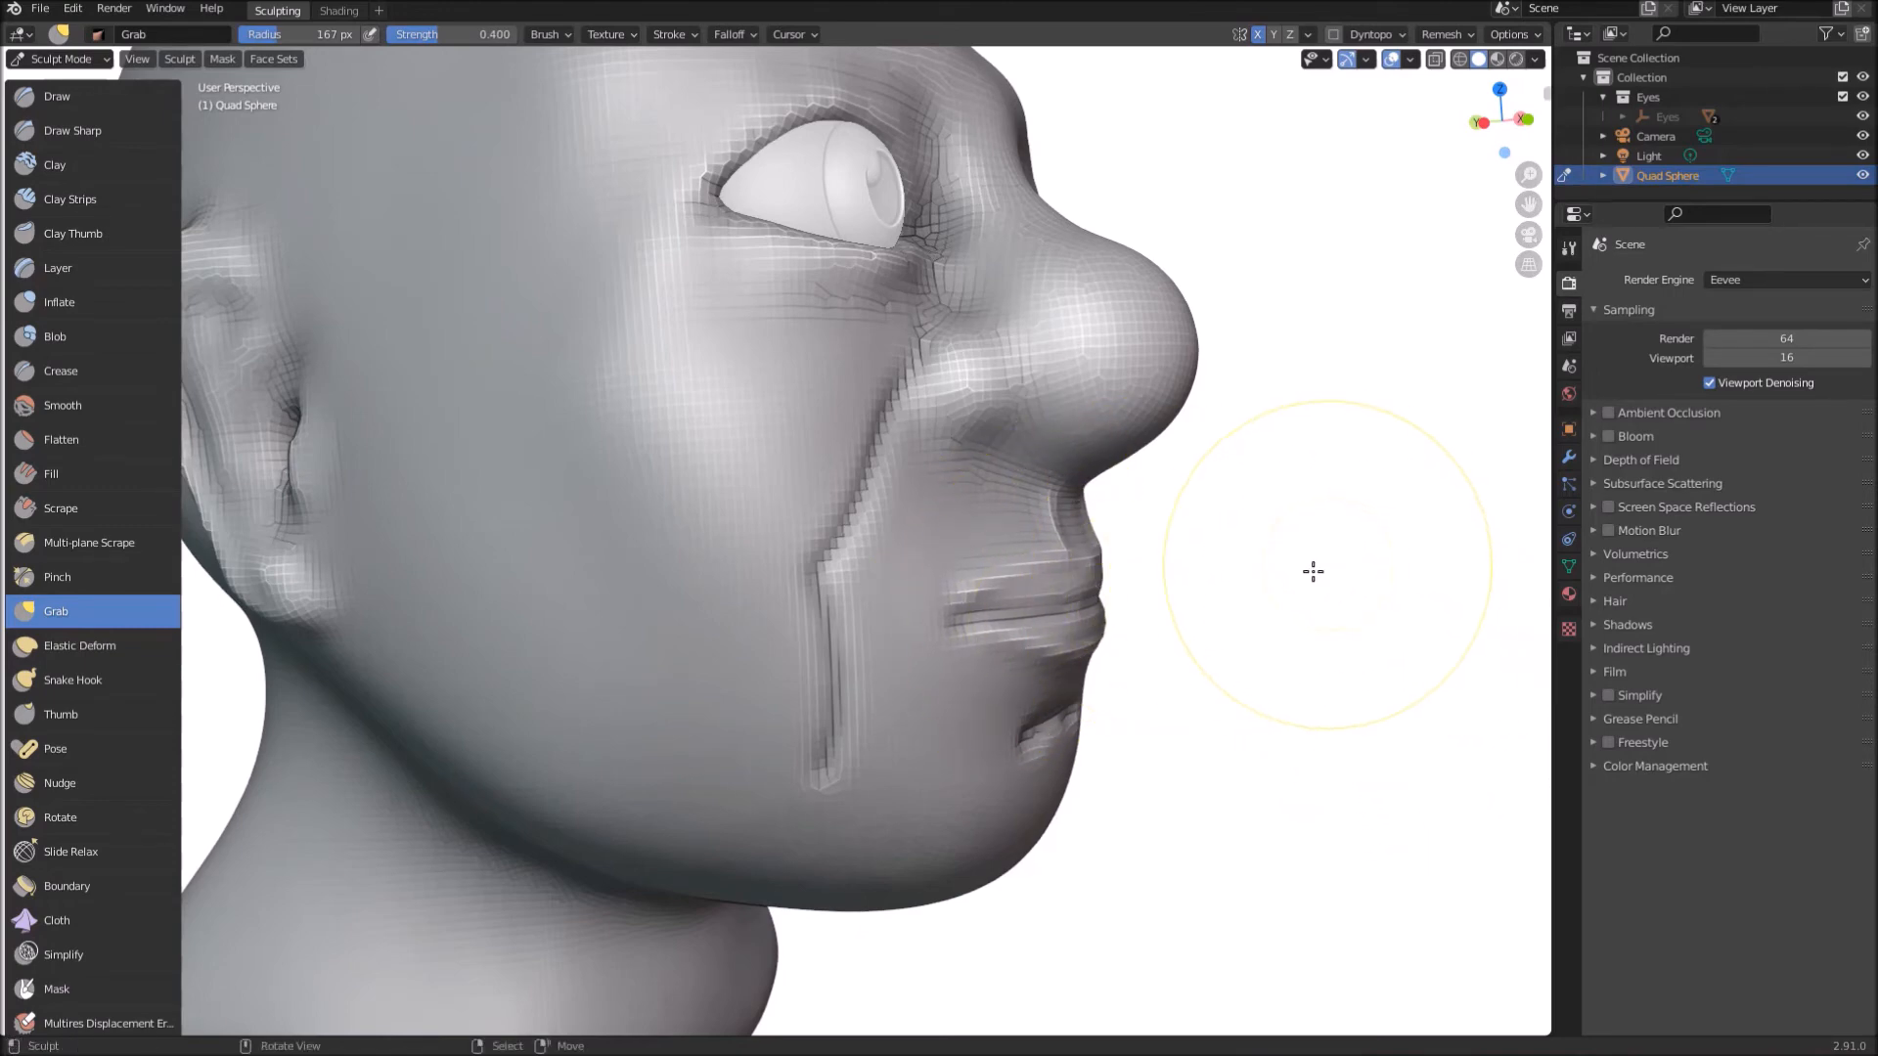
mouse_move(1274, 504)
middle_mouse_down()
mouse_move(1429, 532)
mouse_move(1223, 590)
mouse_move(1061, 474)
middle_mouse_up()
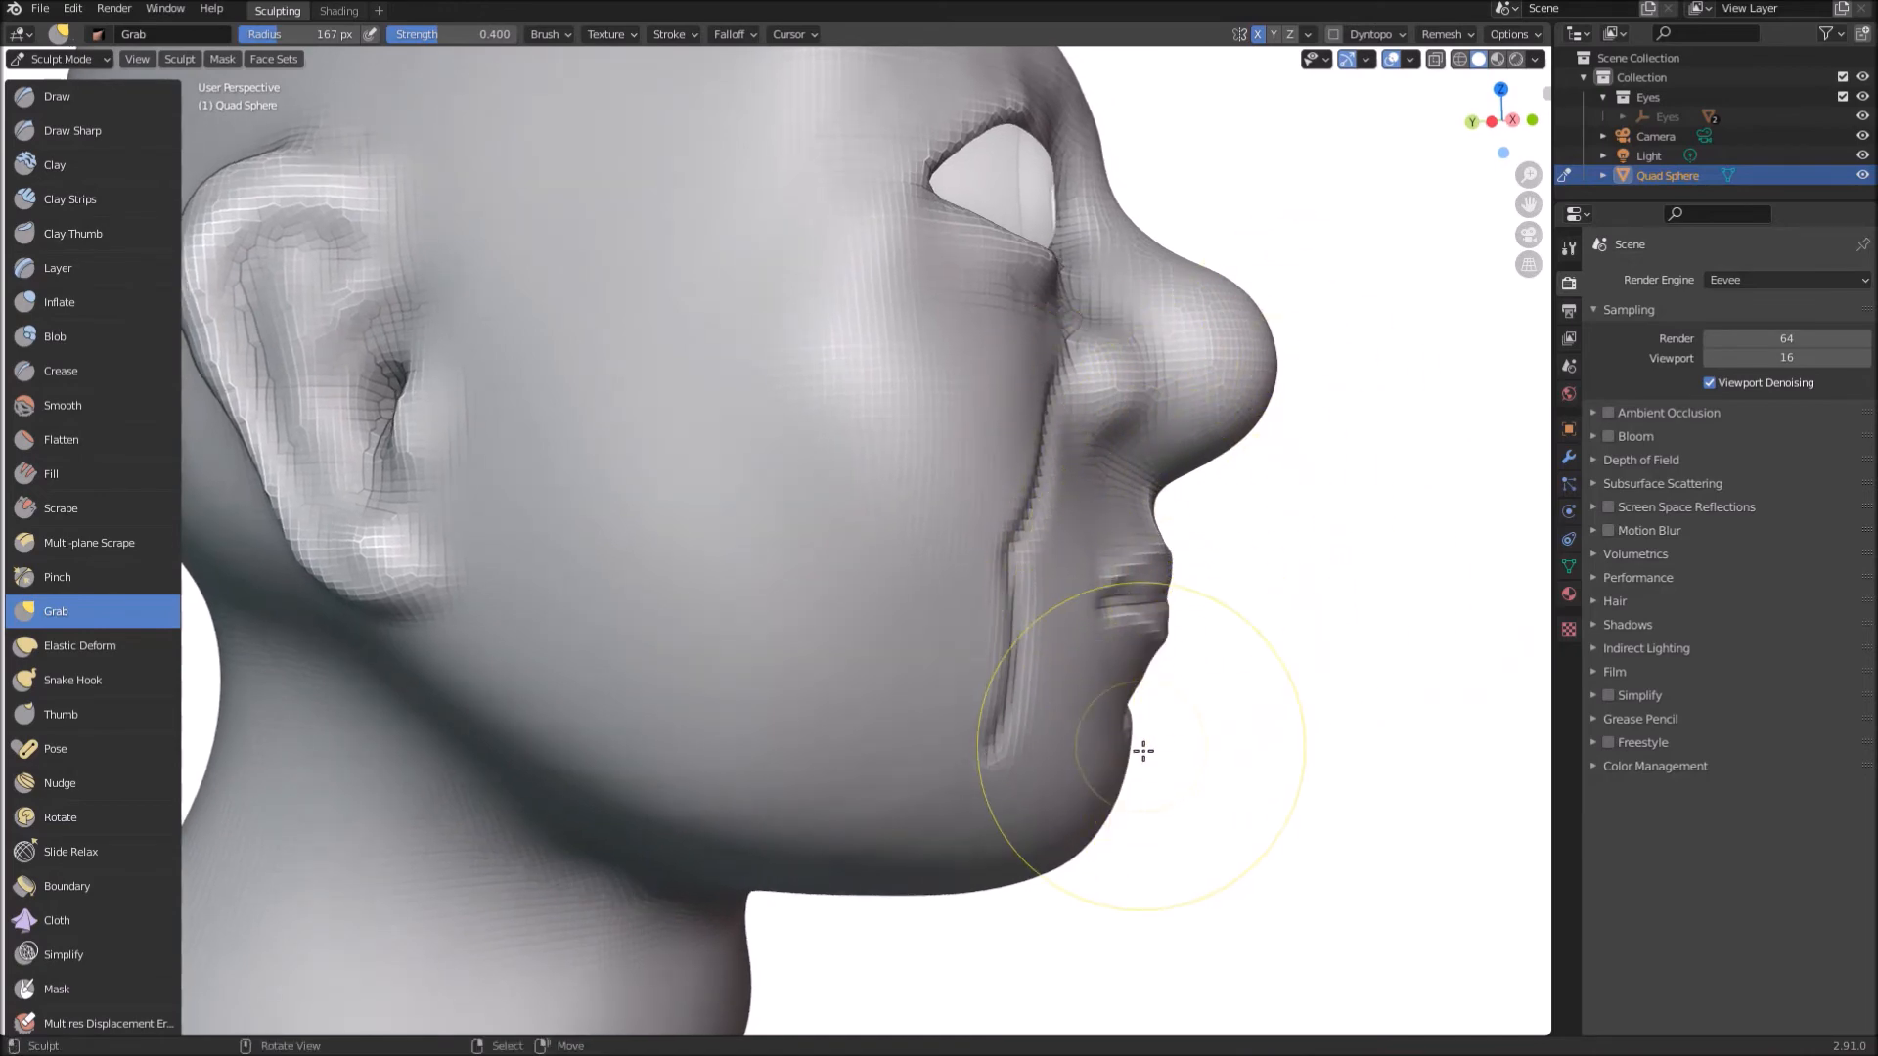
Step: Smooth the crease above the chin and soften the philtrum and lip edges at a brush radius of 86 px
middle_click_drag(1136, 742, 637, 684)
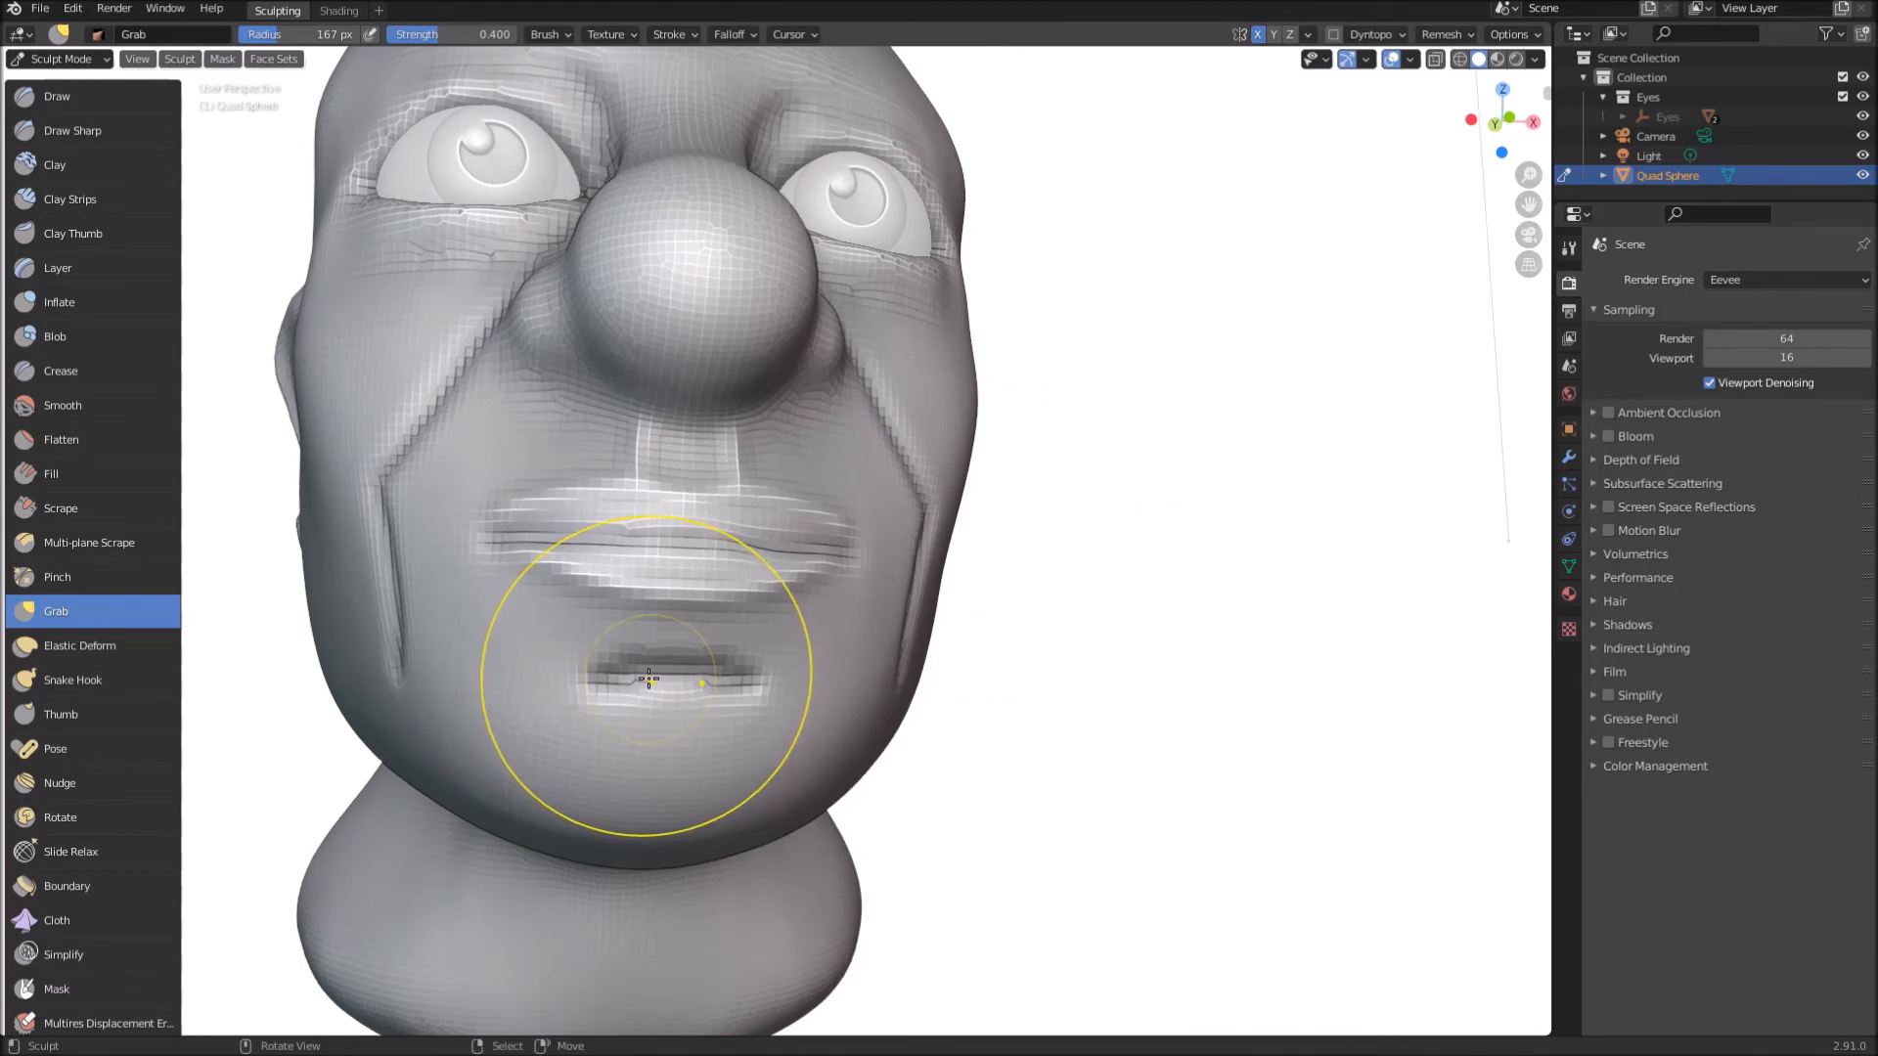
key("f")
left_click(567, 689)
left_click_drag(612, 698, 686, 671, "shift")
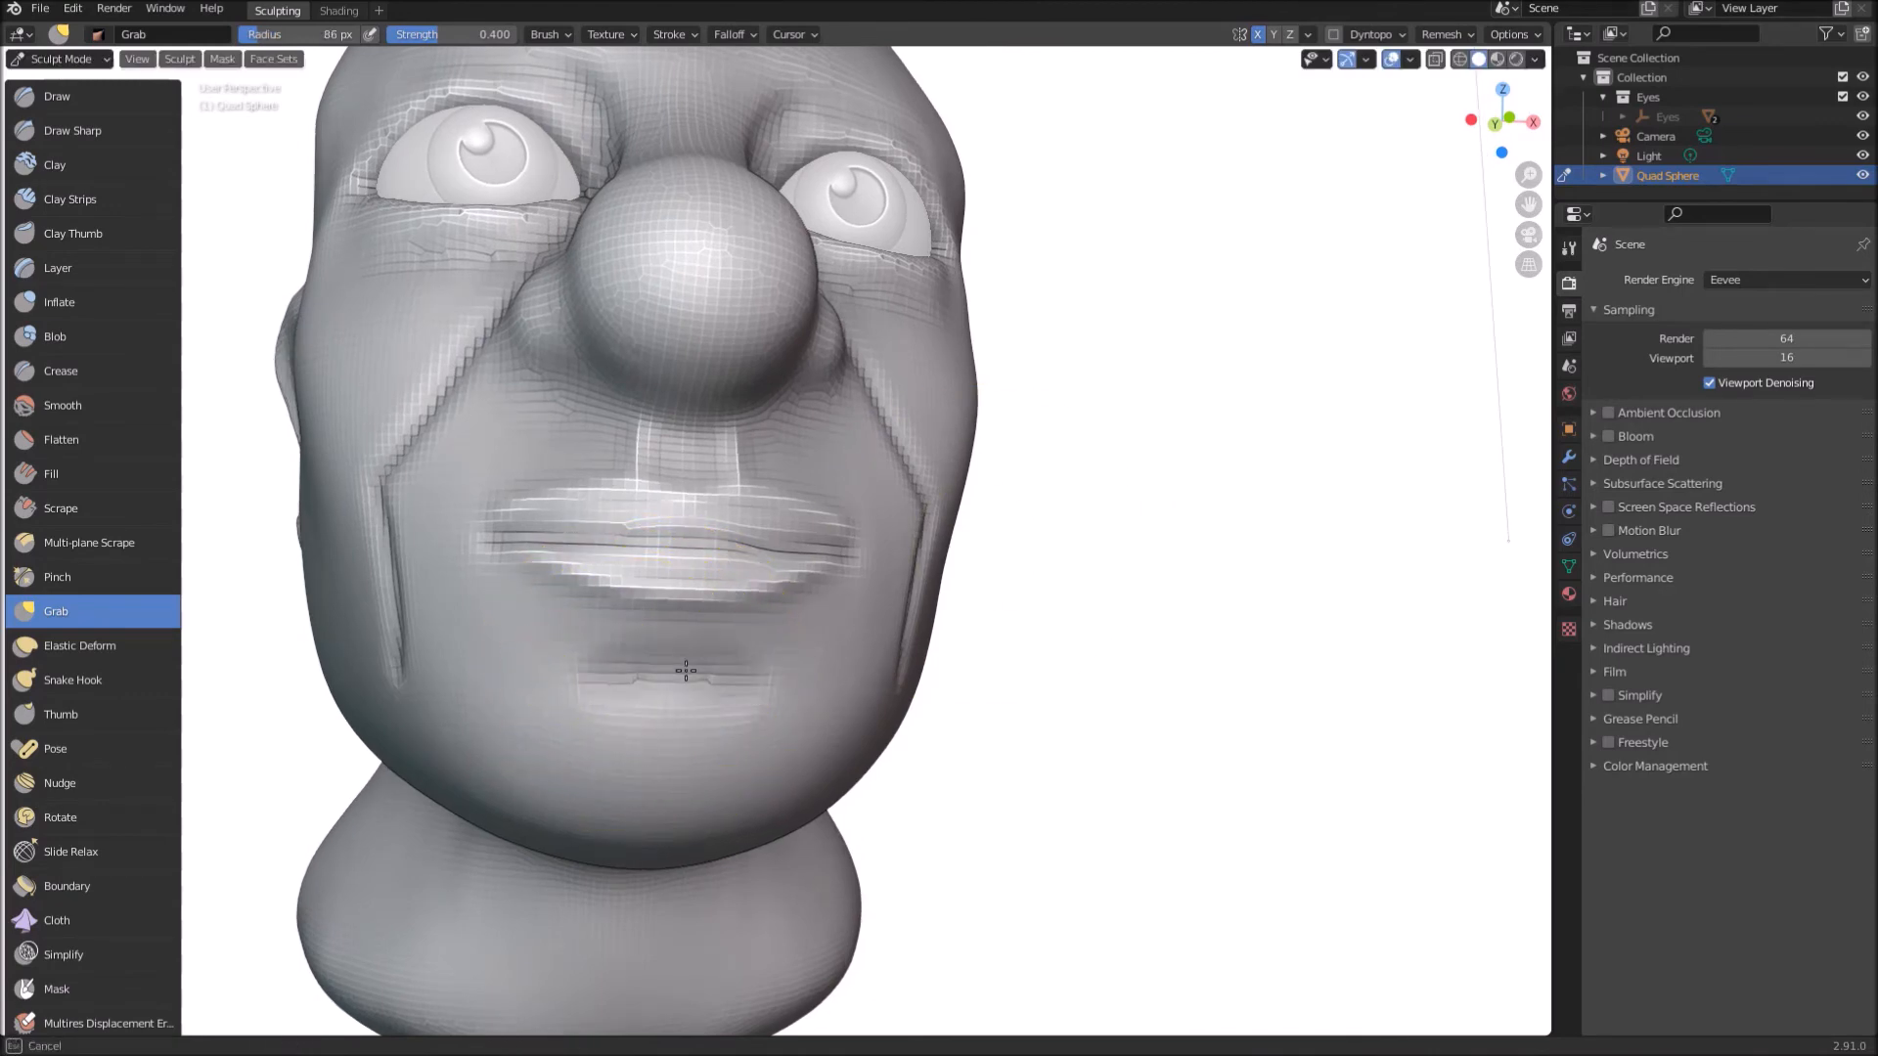
left_click_drag(565, 699, 695, 700, "shift")
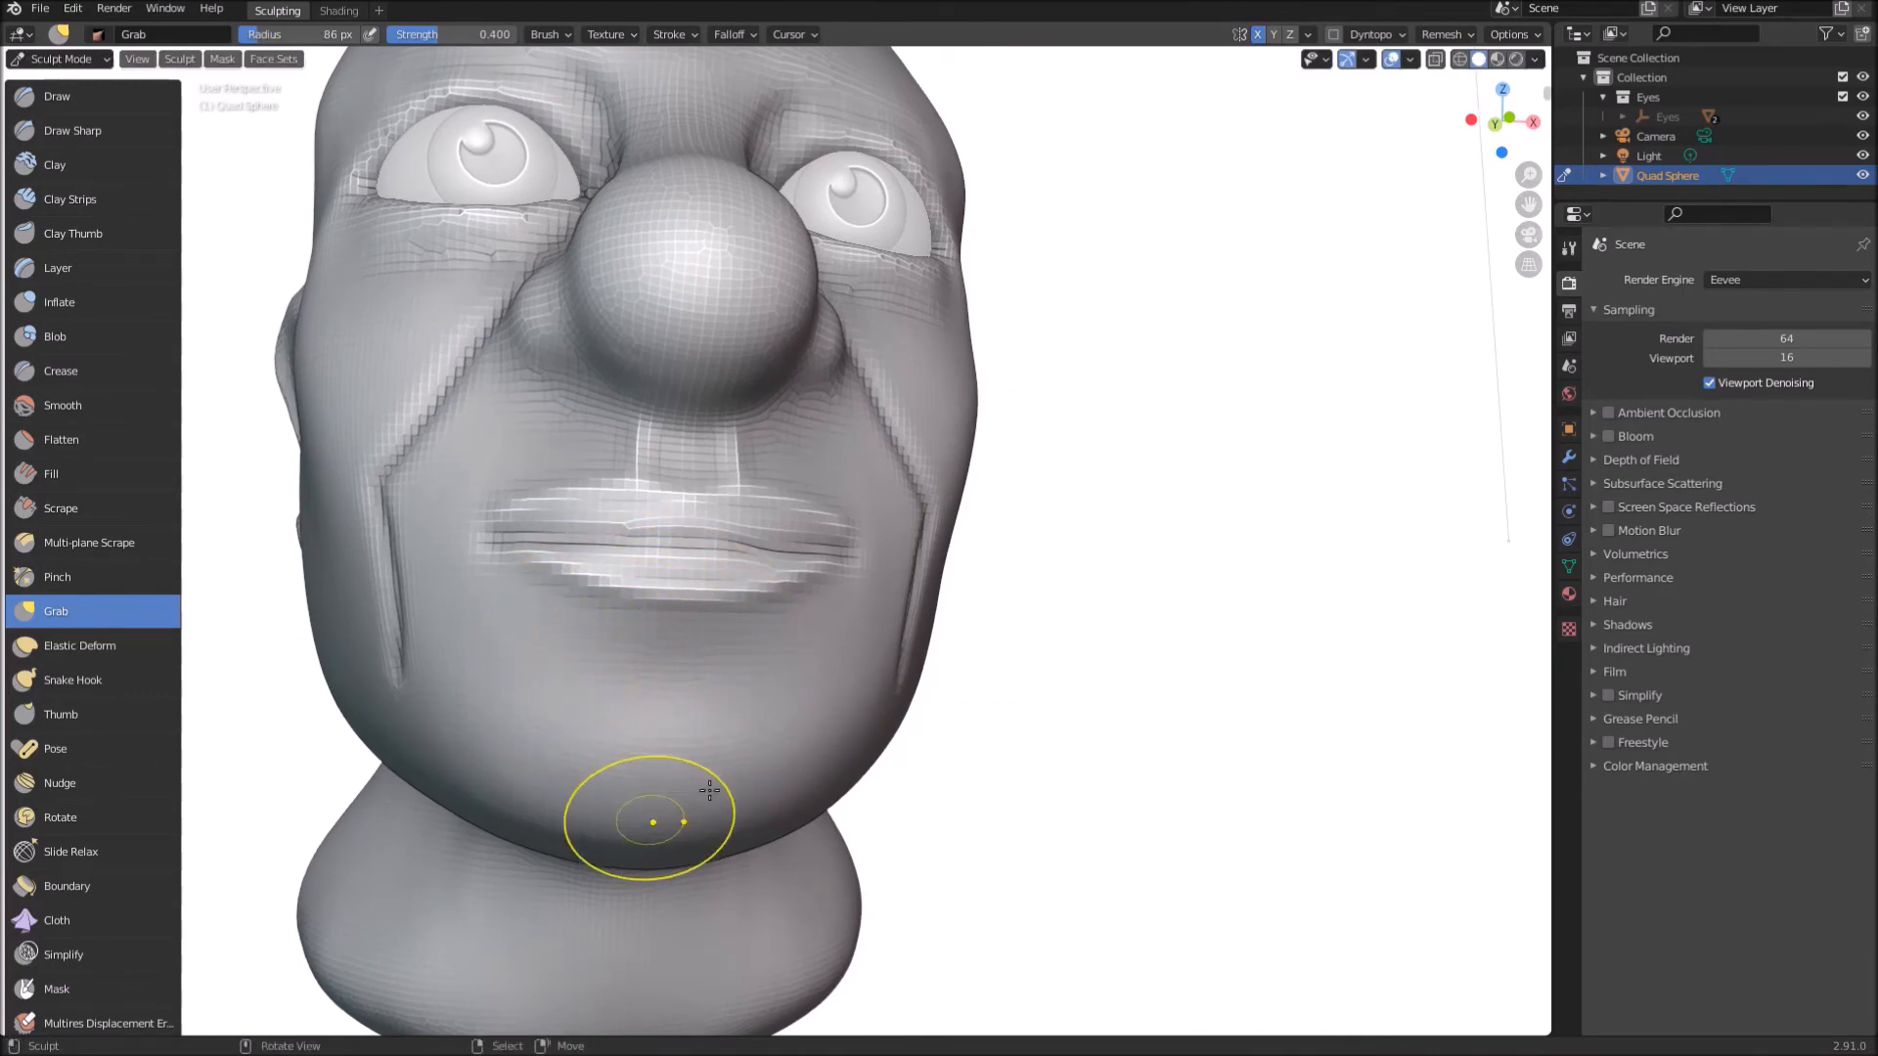
mouse_move(682, 465)
left_mouse_down("shift")
mouse_move(680, 437)
mouse_move(566, 420)
left_mouse_up("shift")
mouse_move(483, 499)
left_mouse_down("shift")
mouse_move(490, 574)
mouse_move(541, 611)
mouse_move(724, 658)
mouse_move(783, 699)
left_mouse_up("shift")
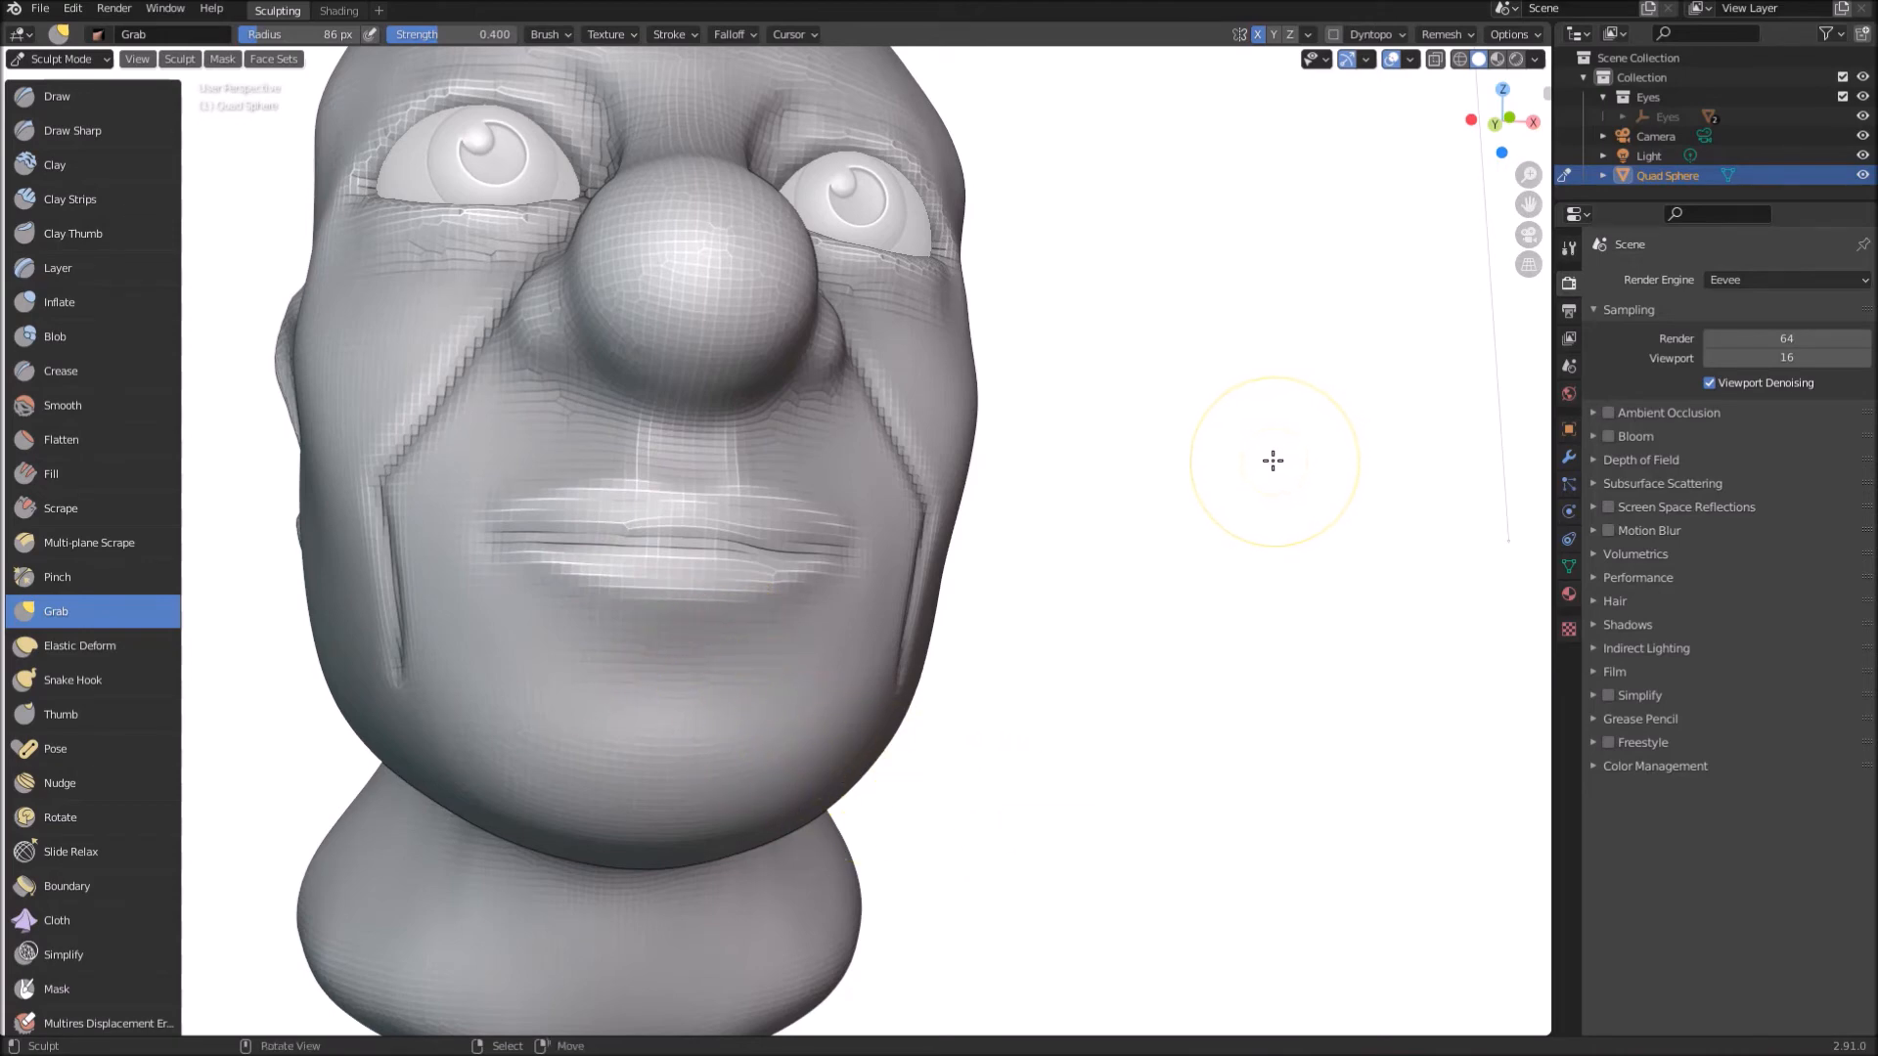
Step: Add volume to the lower and upper lips with the Inflate brush at a radius of 86 px
key("i")
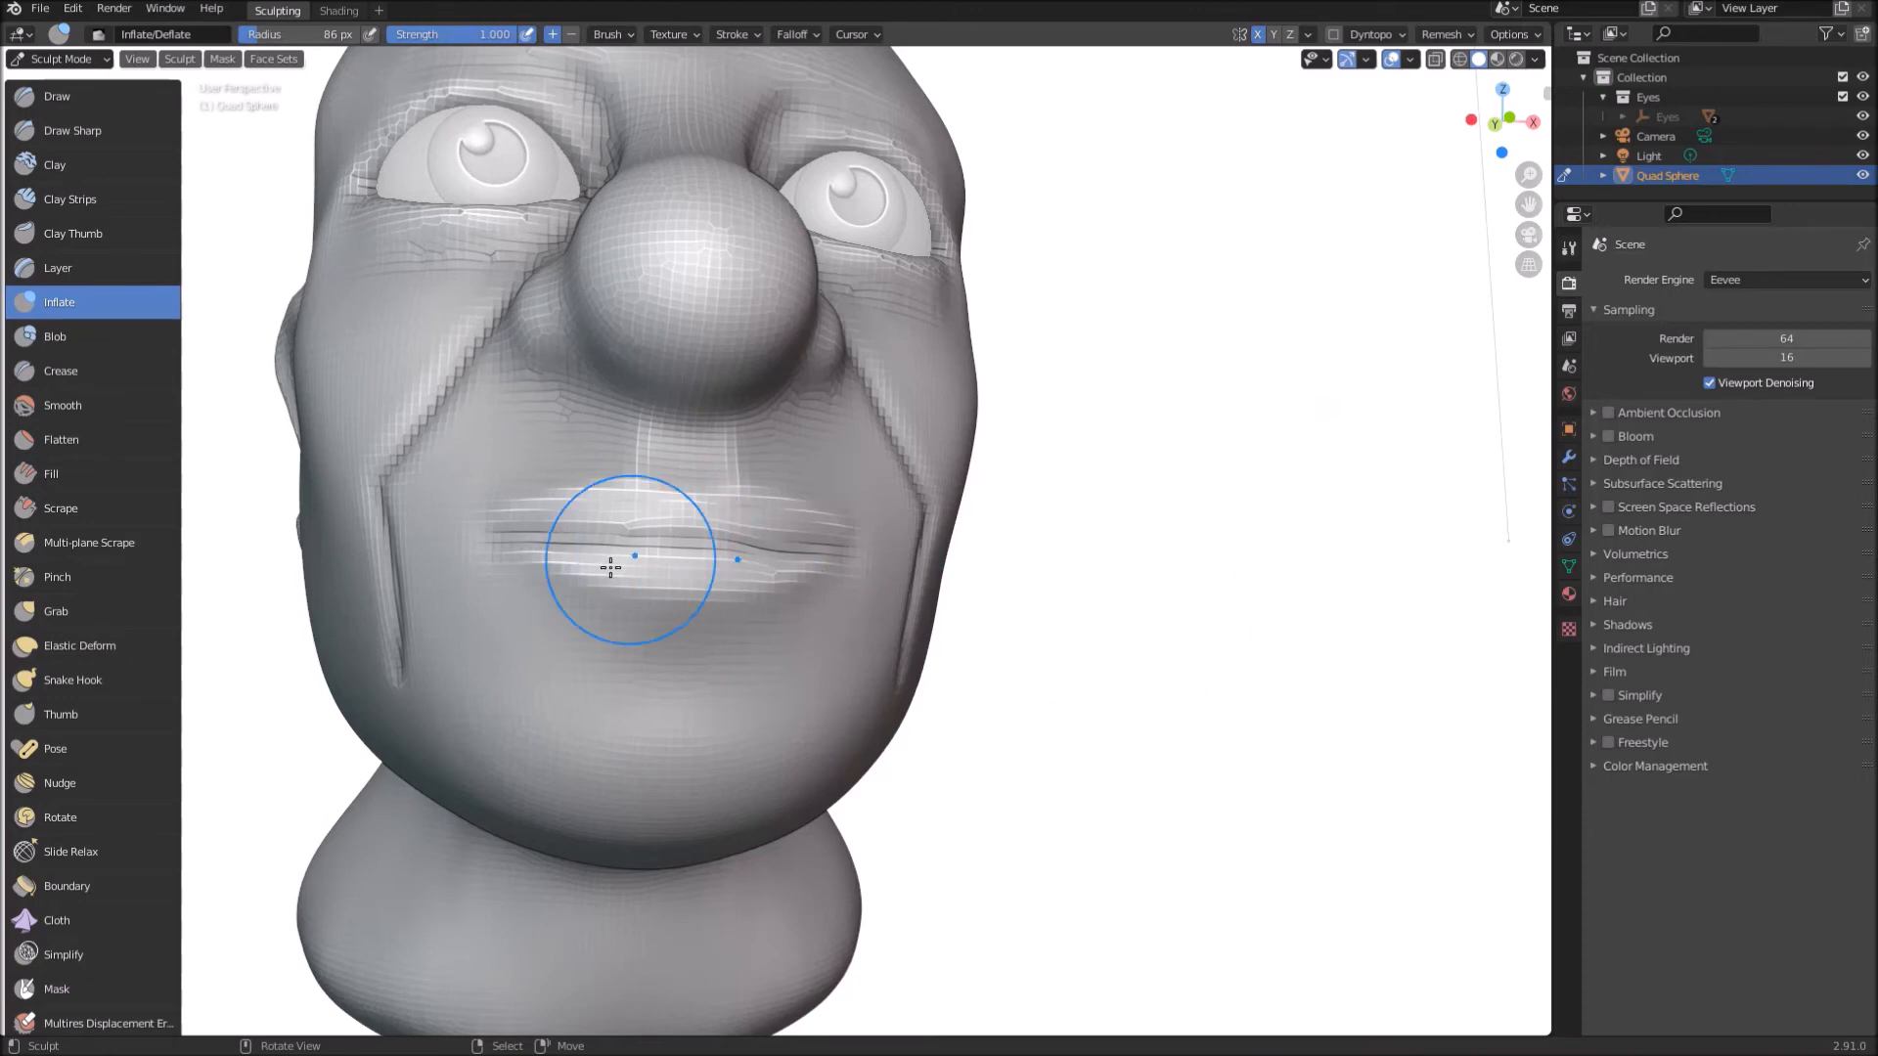
left_click_drag(573, 564, 723, 591)
mouse_move(626, 507)
left_mouse_down()
mouse_move(607, 508)
mouse_move(655, 512)
left_mouse_up()
left_click_drag(655, 511, 524, 537)
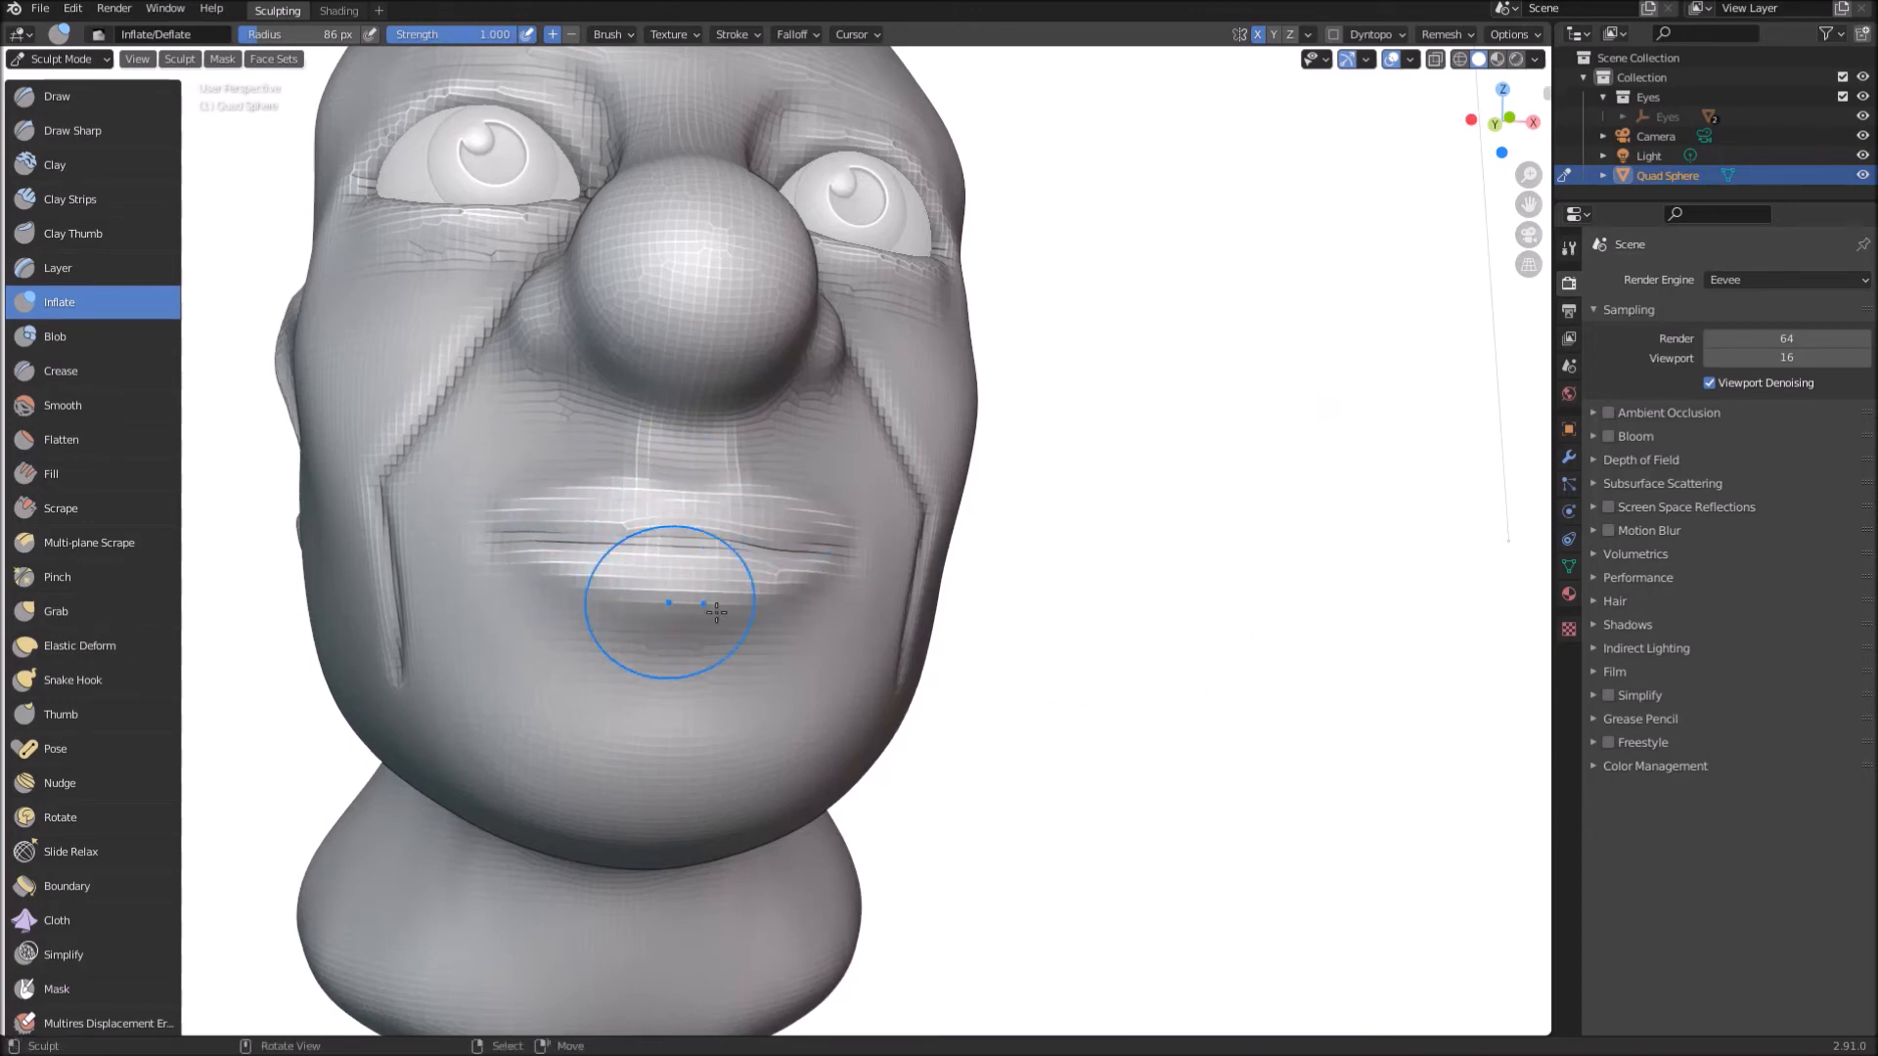
Step: Inflate the cheeks beside the smile folds and smooth the fold lines down to the jaw
middle_click_drag(557, 482, 749, 409)
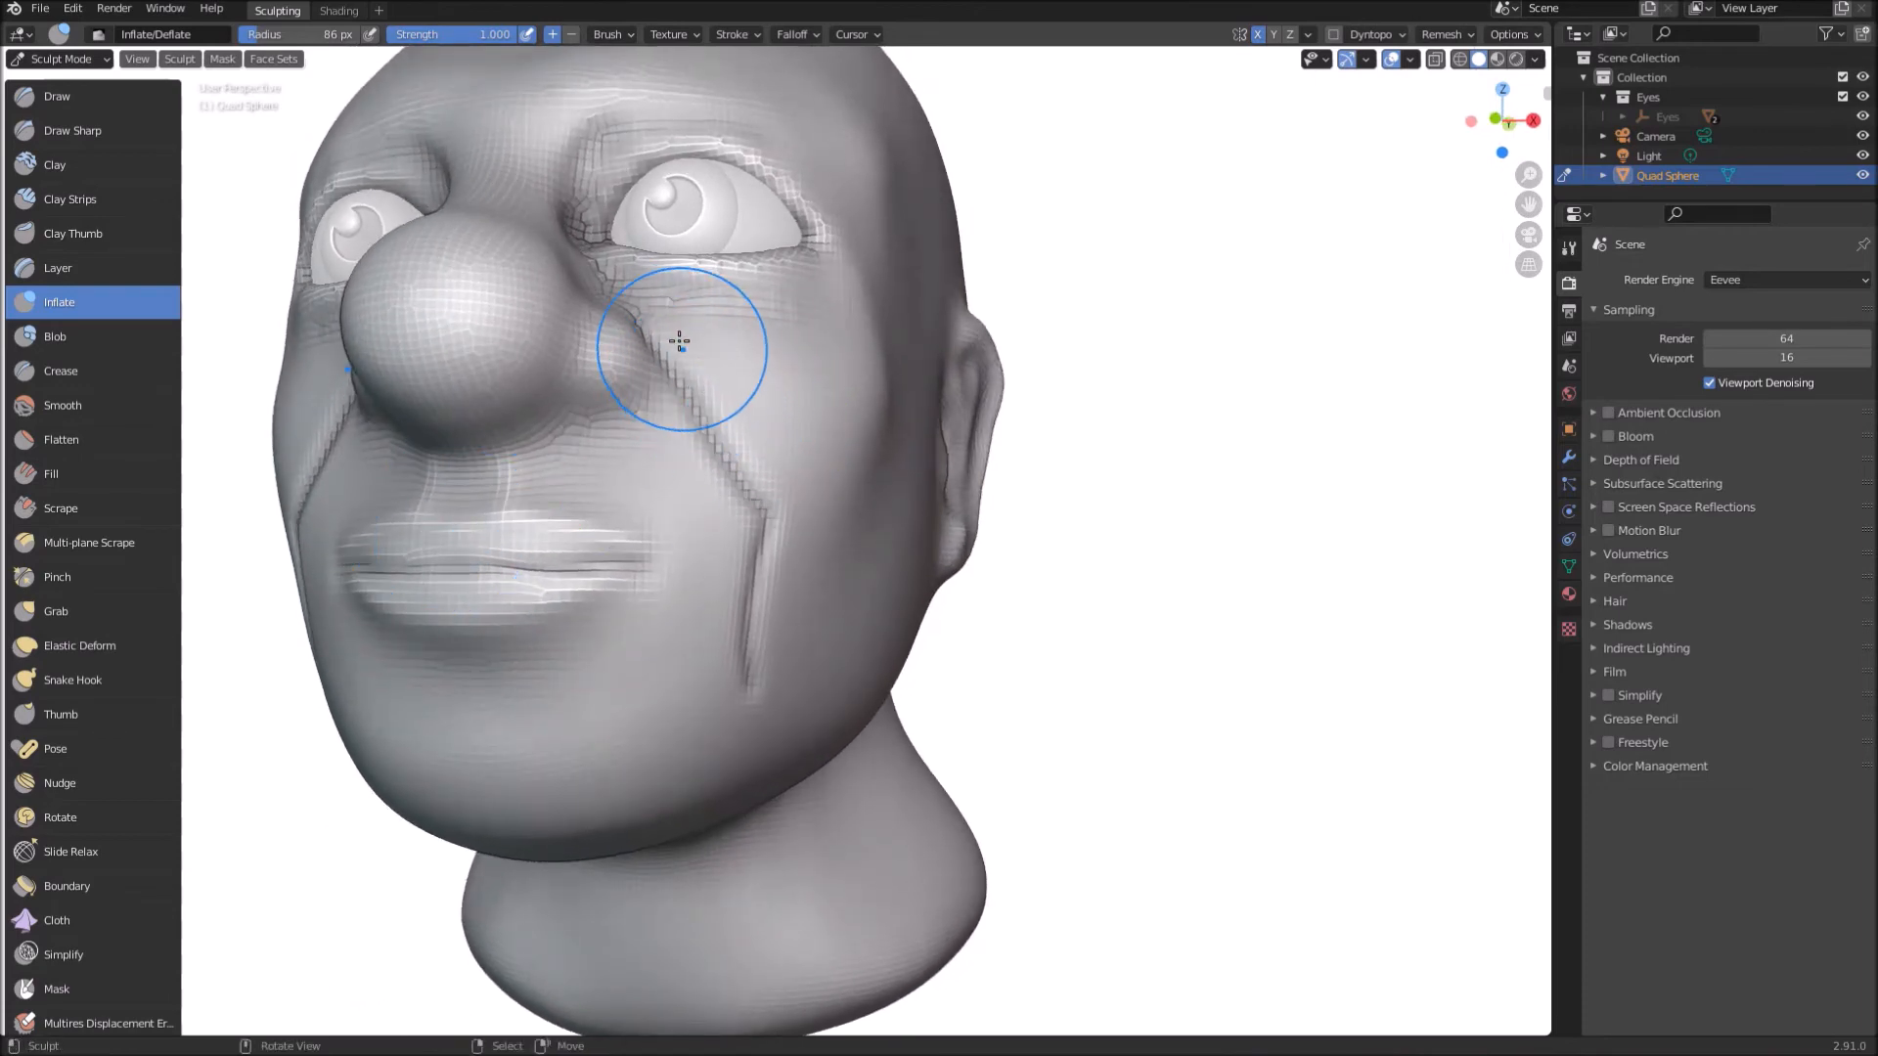
left_click_drag(709, 366, 814, 474)
left_click_drag(767, 357, 790, 471)
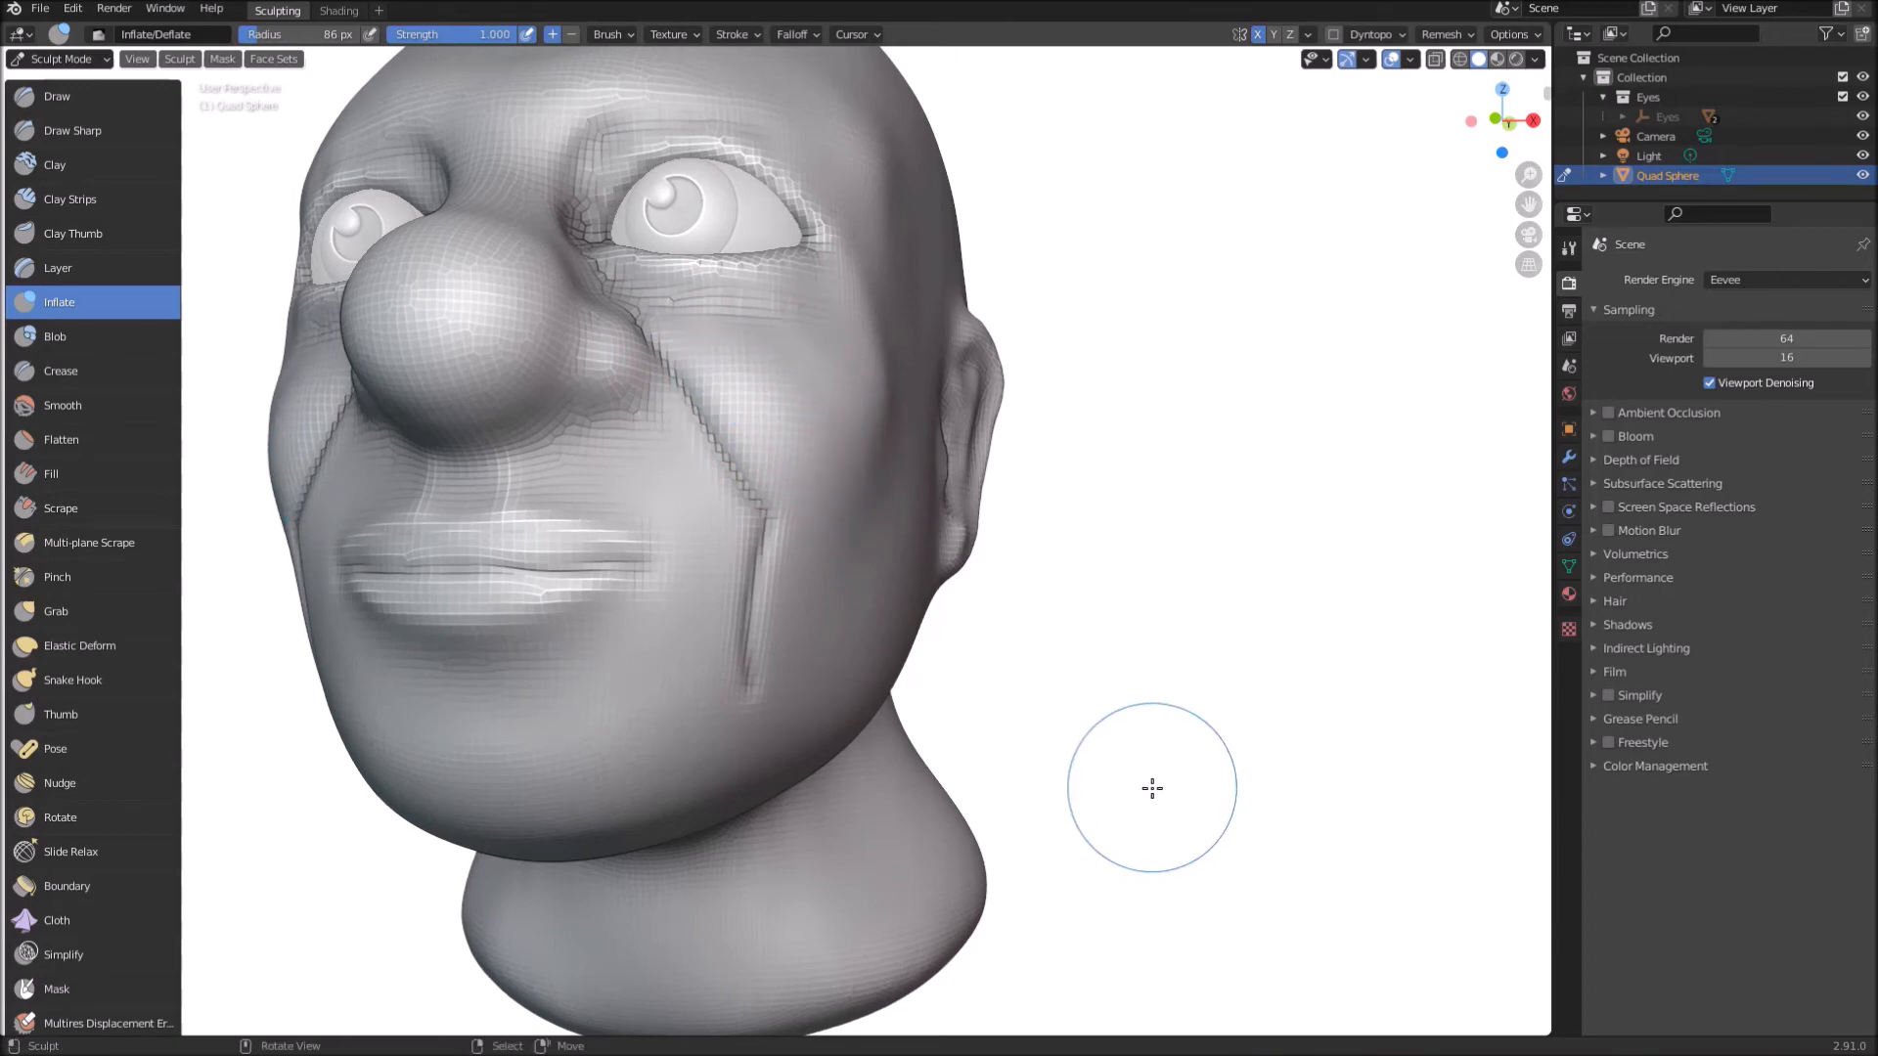
mouse_move(675, 394)
left_mouse_down("shift")
mouse_move(648, 338)
mouse_move(733, 503)
mouse_move(752, 690)
left_mouse_up("shift")
left_click_drag(743, 593, 752, 699, "shift")
left_click_drag(741, 623, 745, 706, "shift")
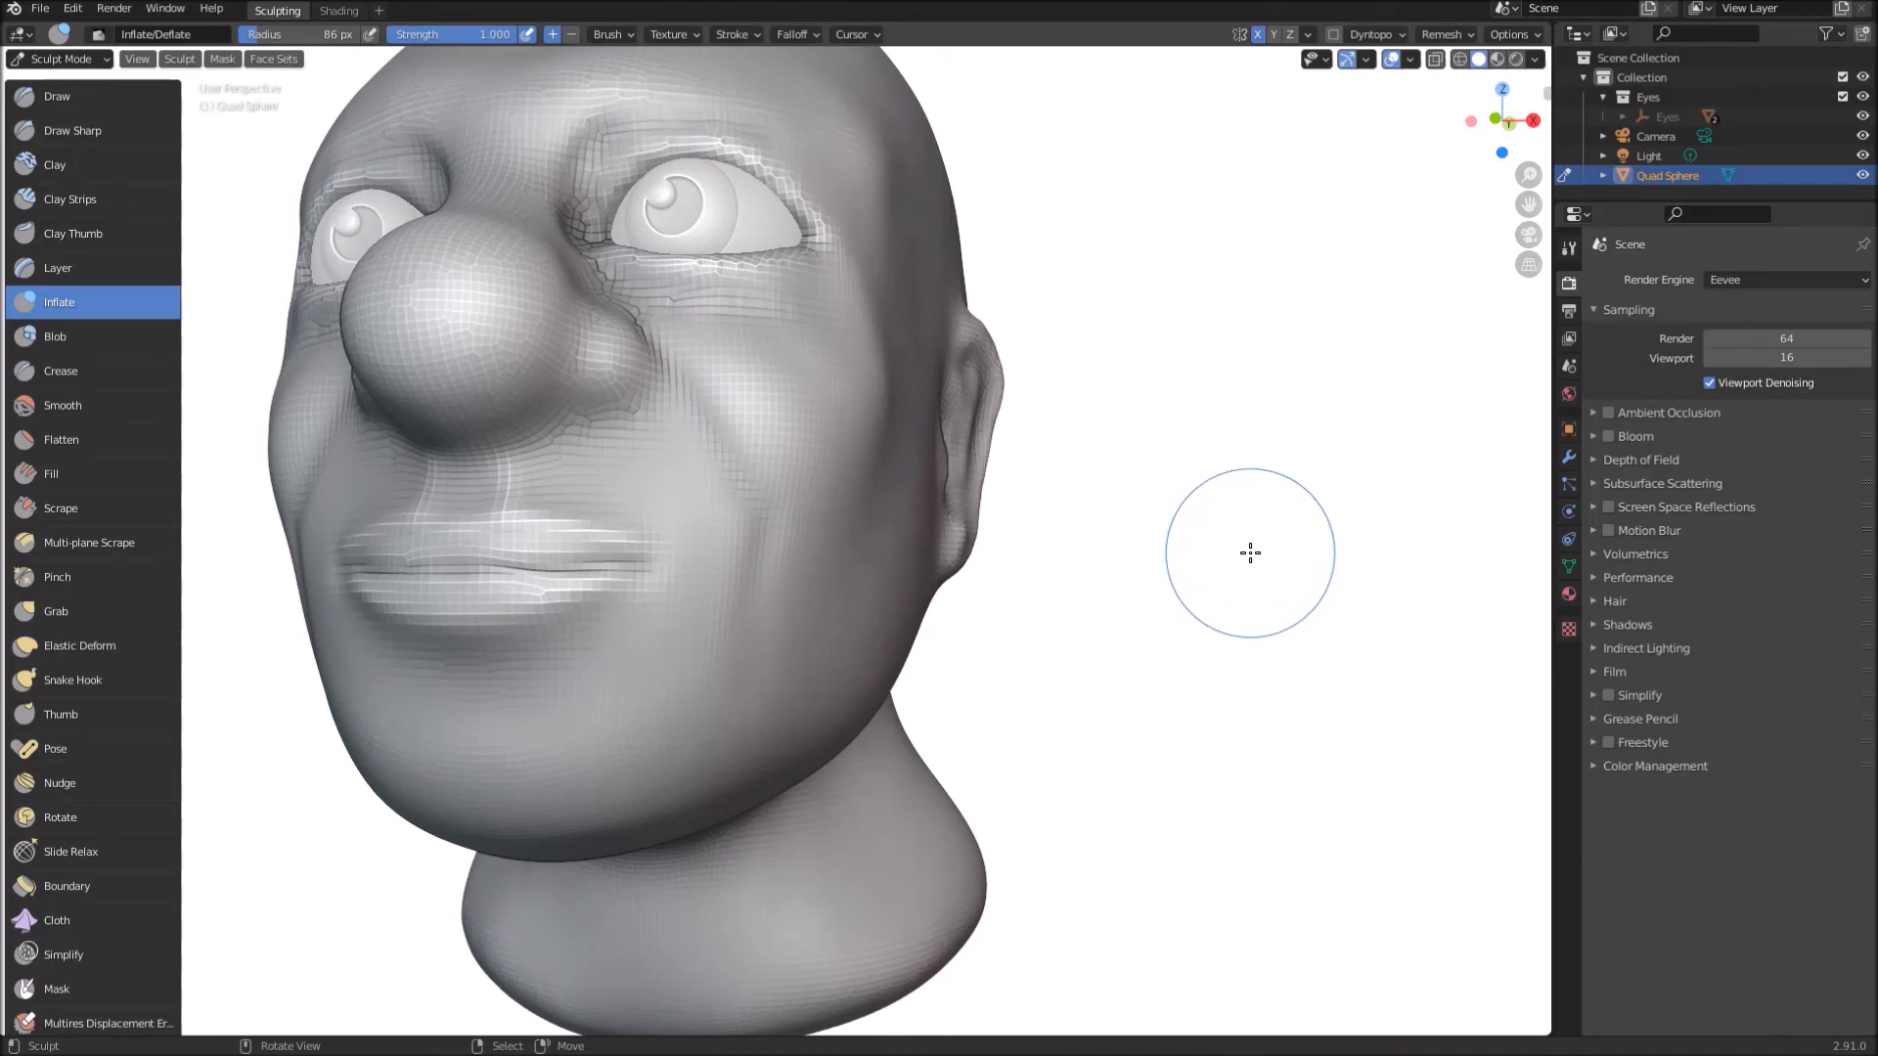
Step: Pull the cheeks downward in the front view with the Grab brush at a radius of 145 px
key("g")
key("KP_1")
scroll(825, 470, "up", 4)
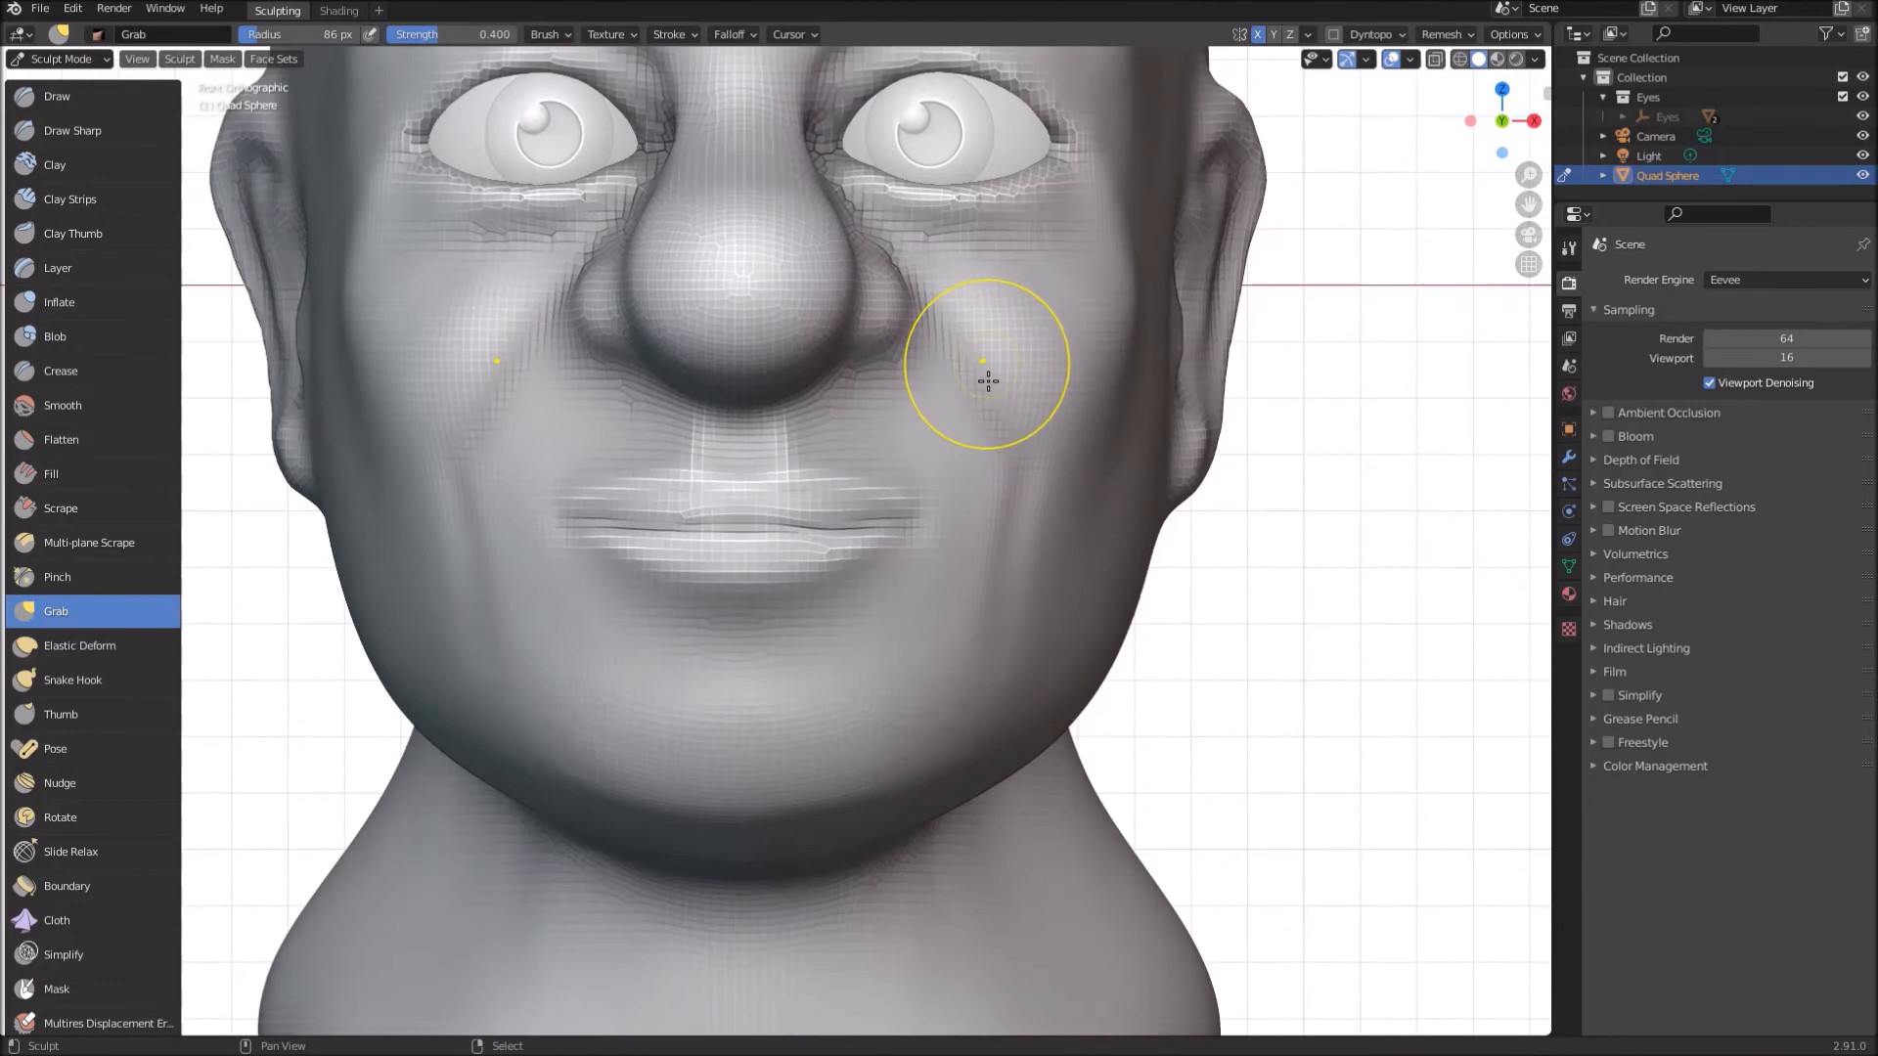
scroll(984, 450, "up", 1)
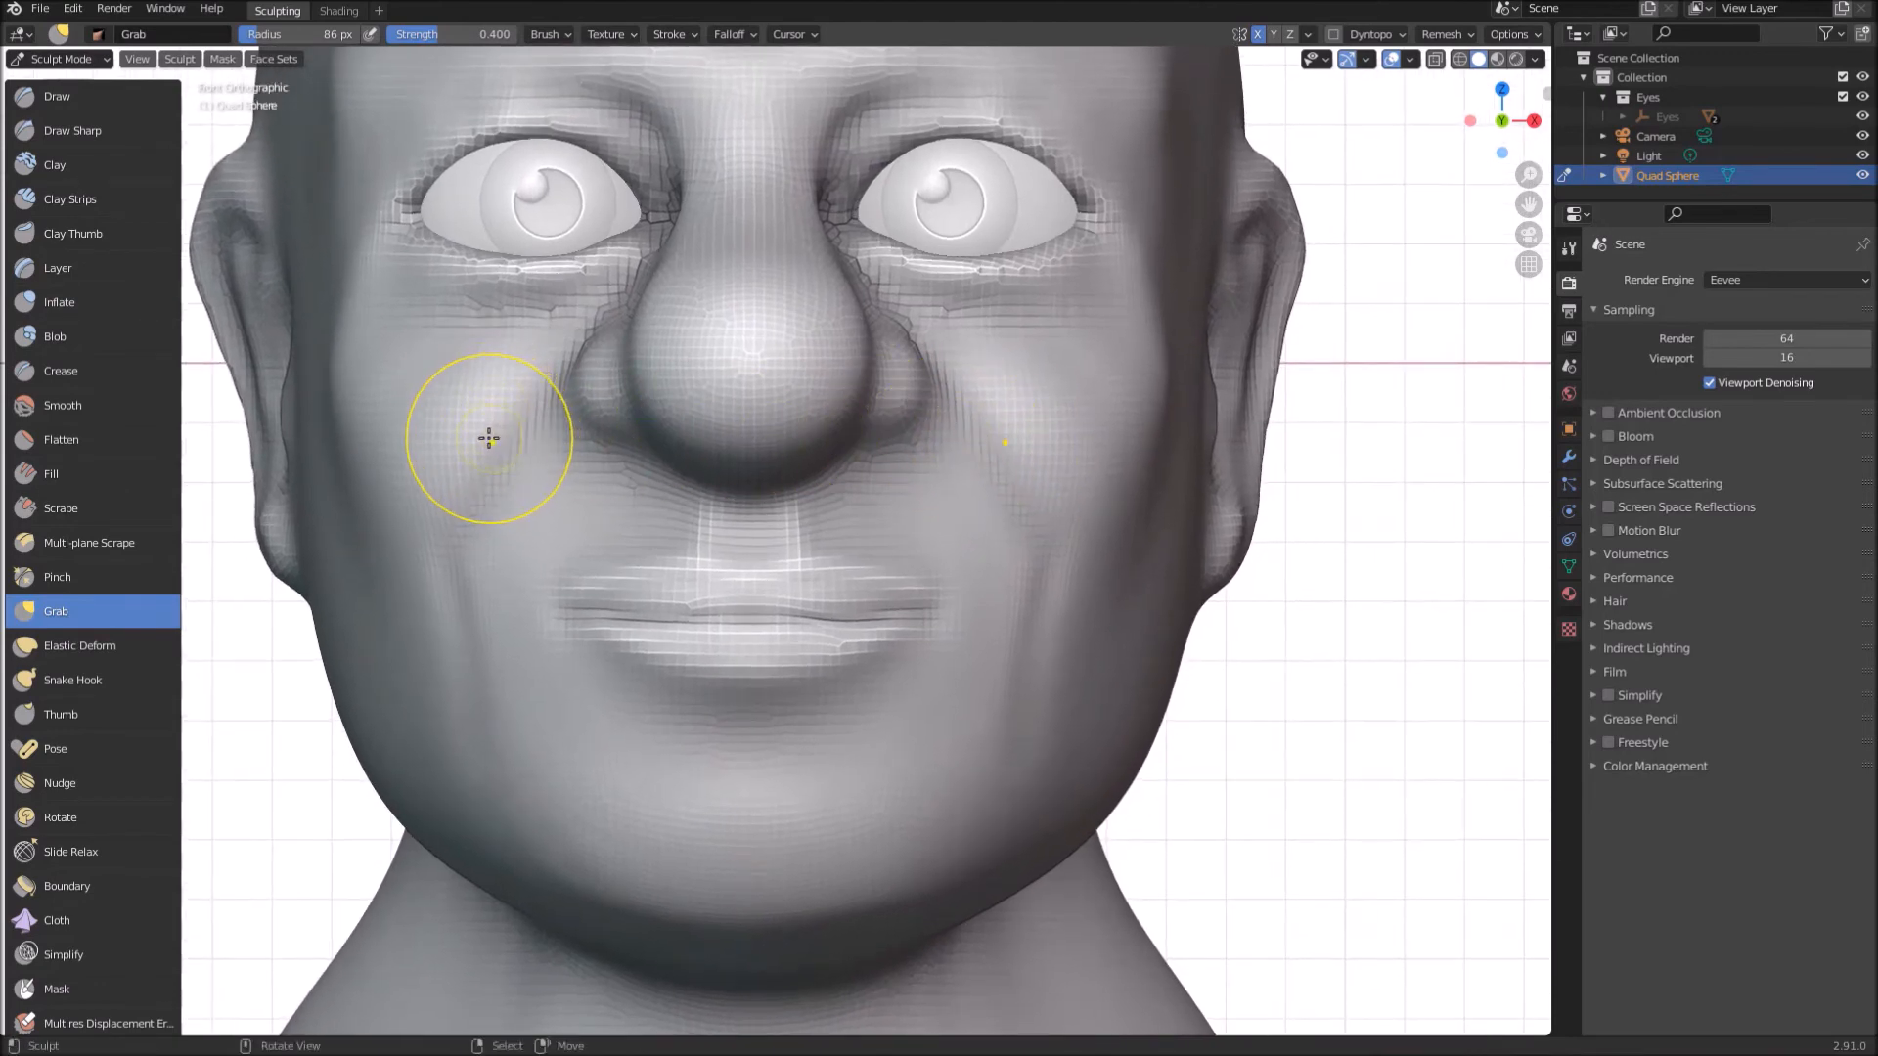
key("f")
left_click(548, 467)
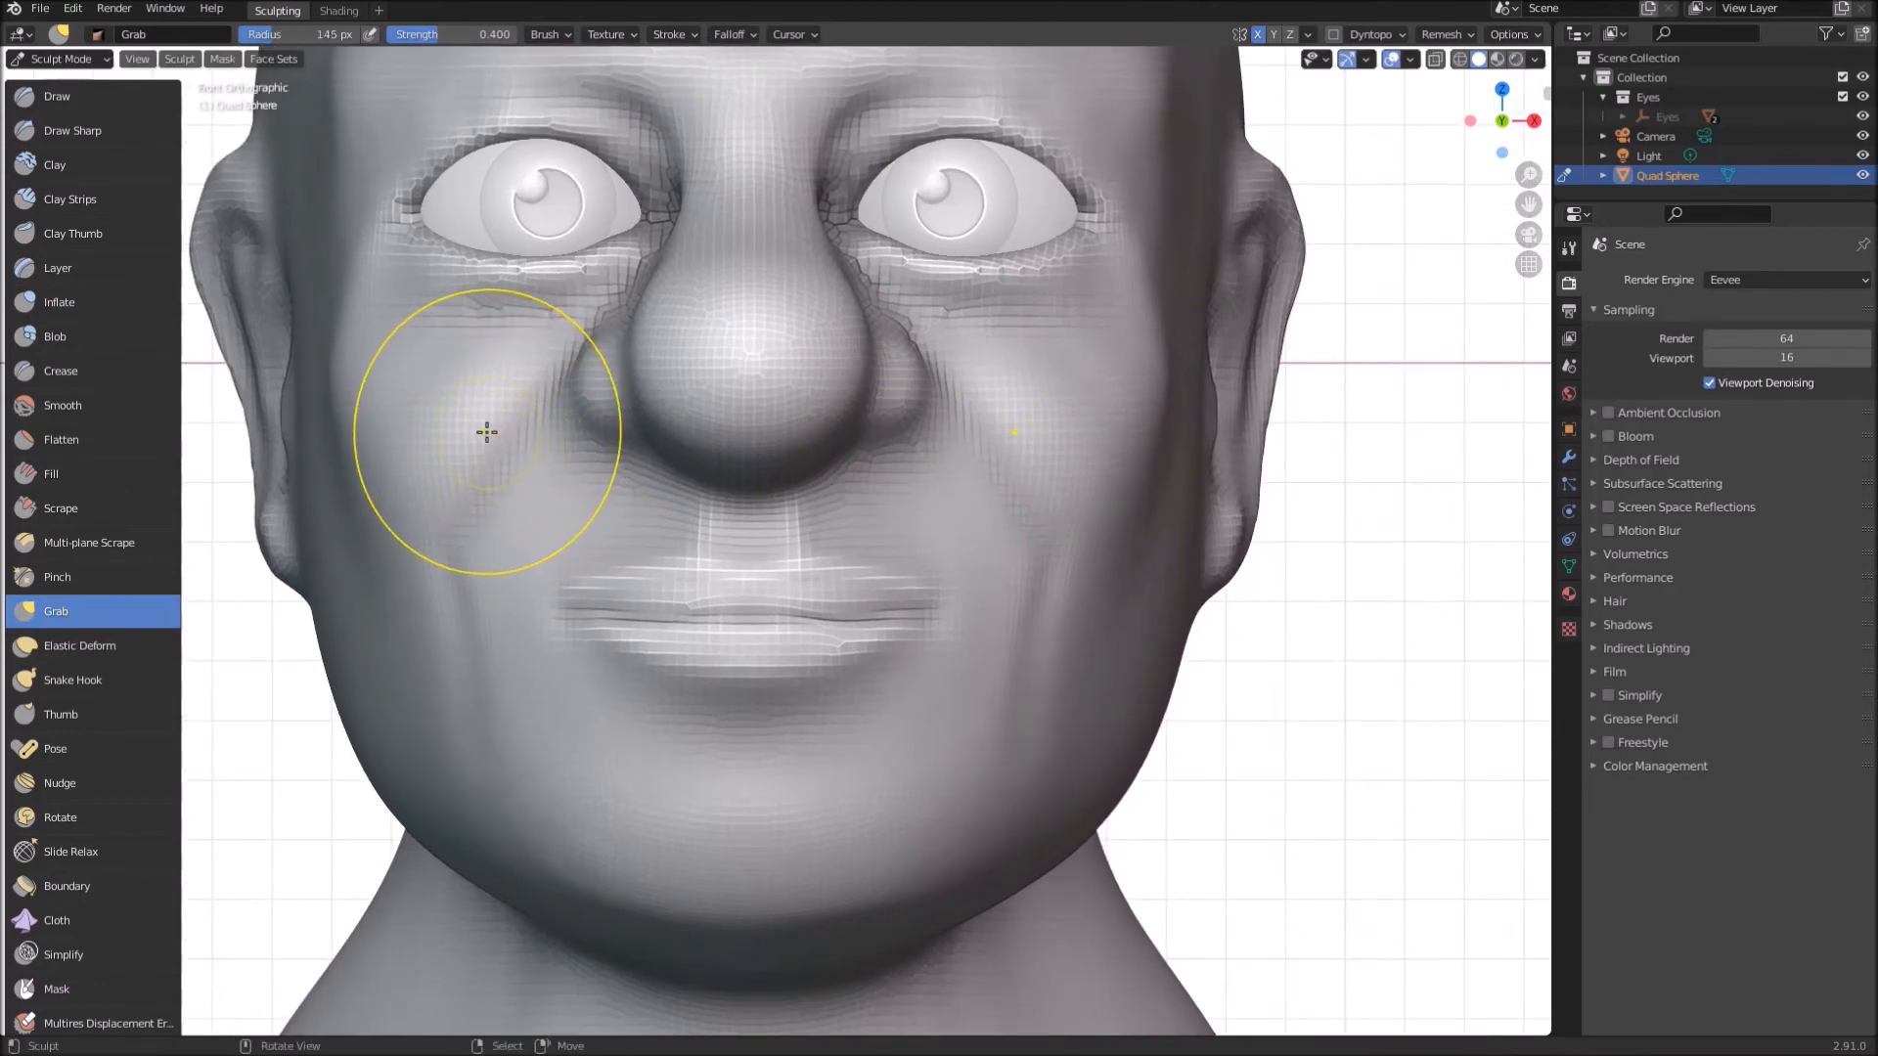
mouse_move(461, 432)
left_mouse_down()
mouse_move(495, 411)
mouse_move(507, 453)
mouse_move(519, 420)
mouse_move(478, 520)
left_mouse_up()
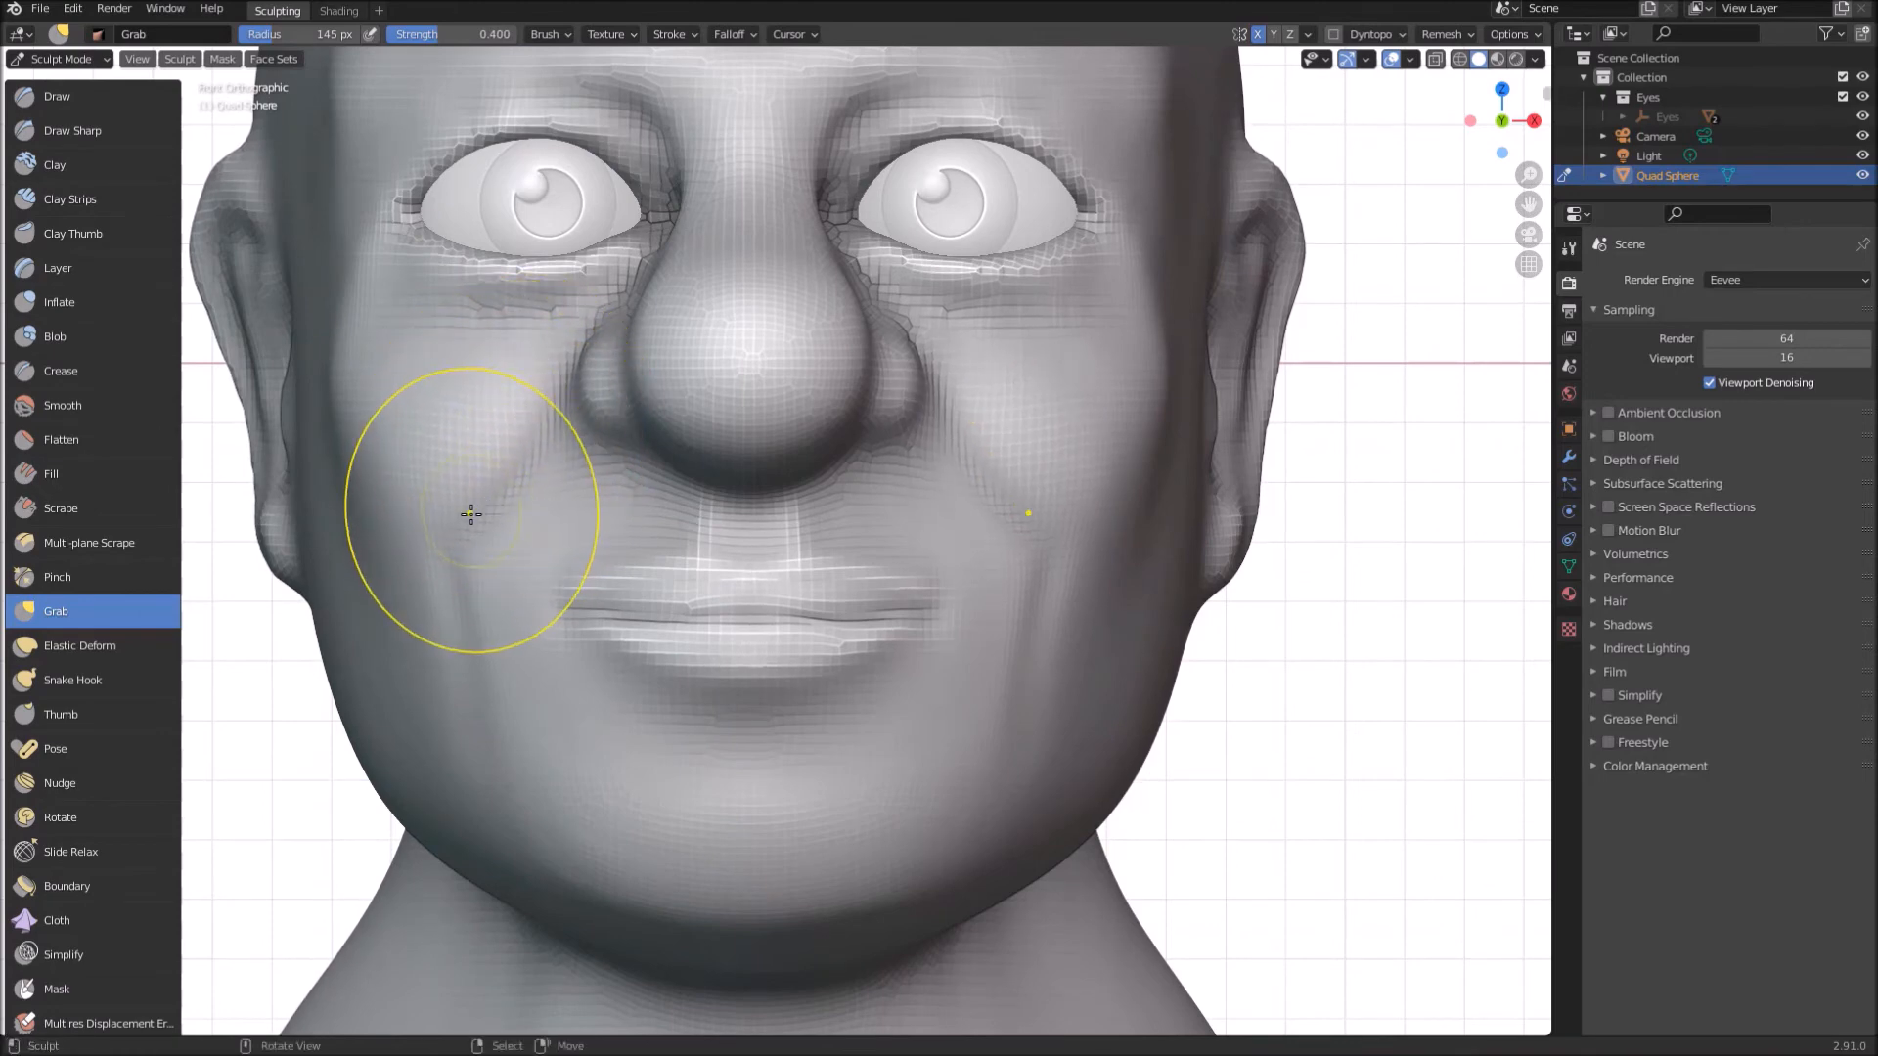
Step: Reshape the mouth corners and the lower lip's edge with the Grab brush at a radius of 95 px
key("f")
left_click(607, 587)
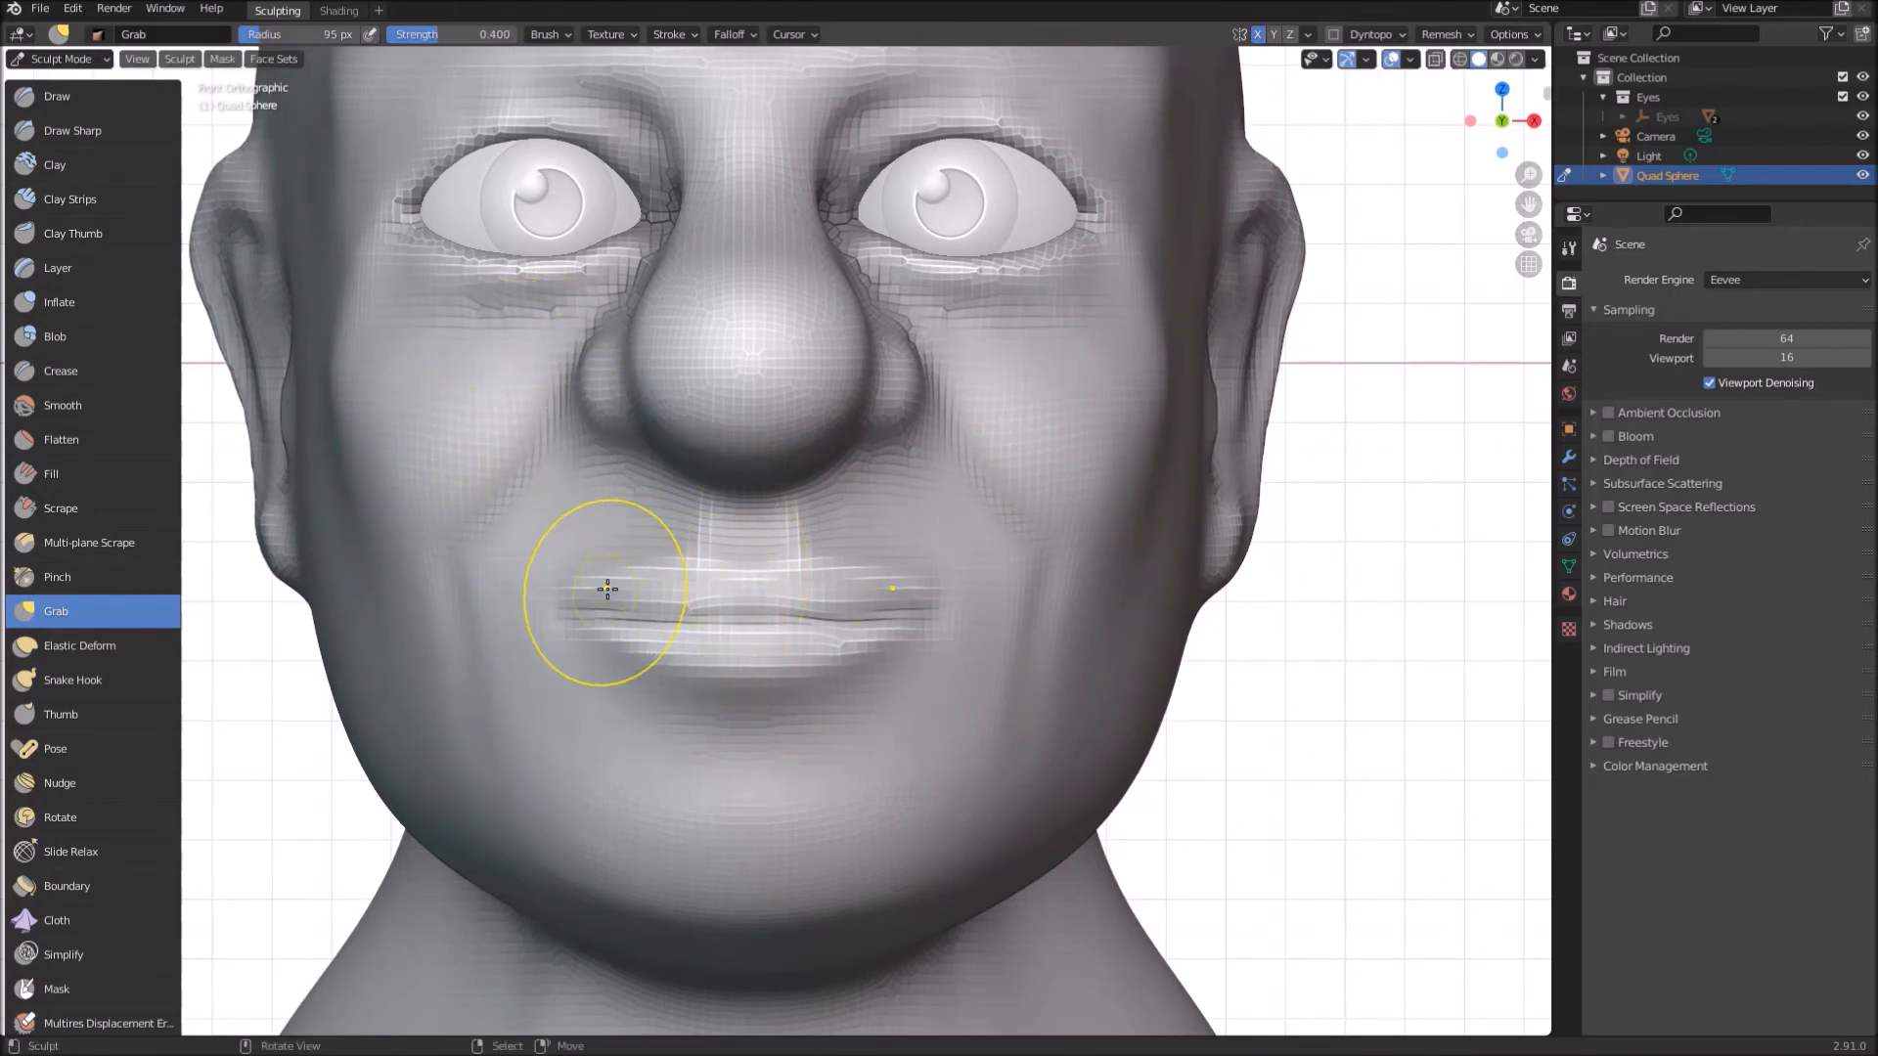
left_click_drag(593, 589, 573, 599)
left_click_drag(568, 598, 558, 605)
left_click_drag(601, 659, 615, 681)
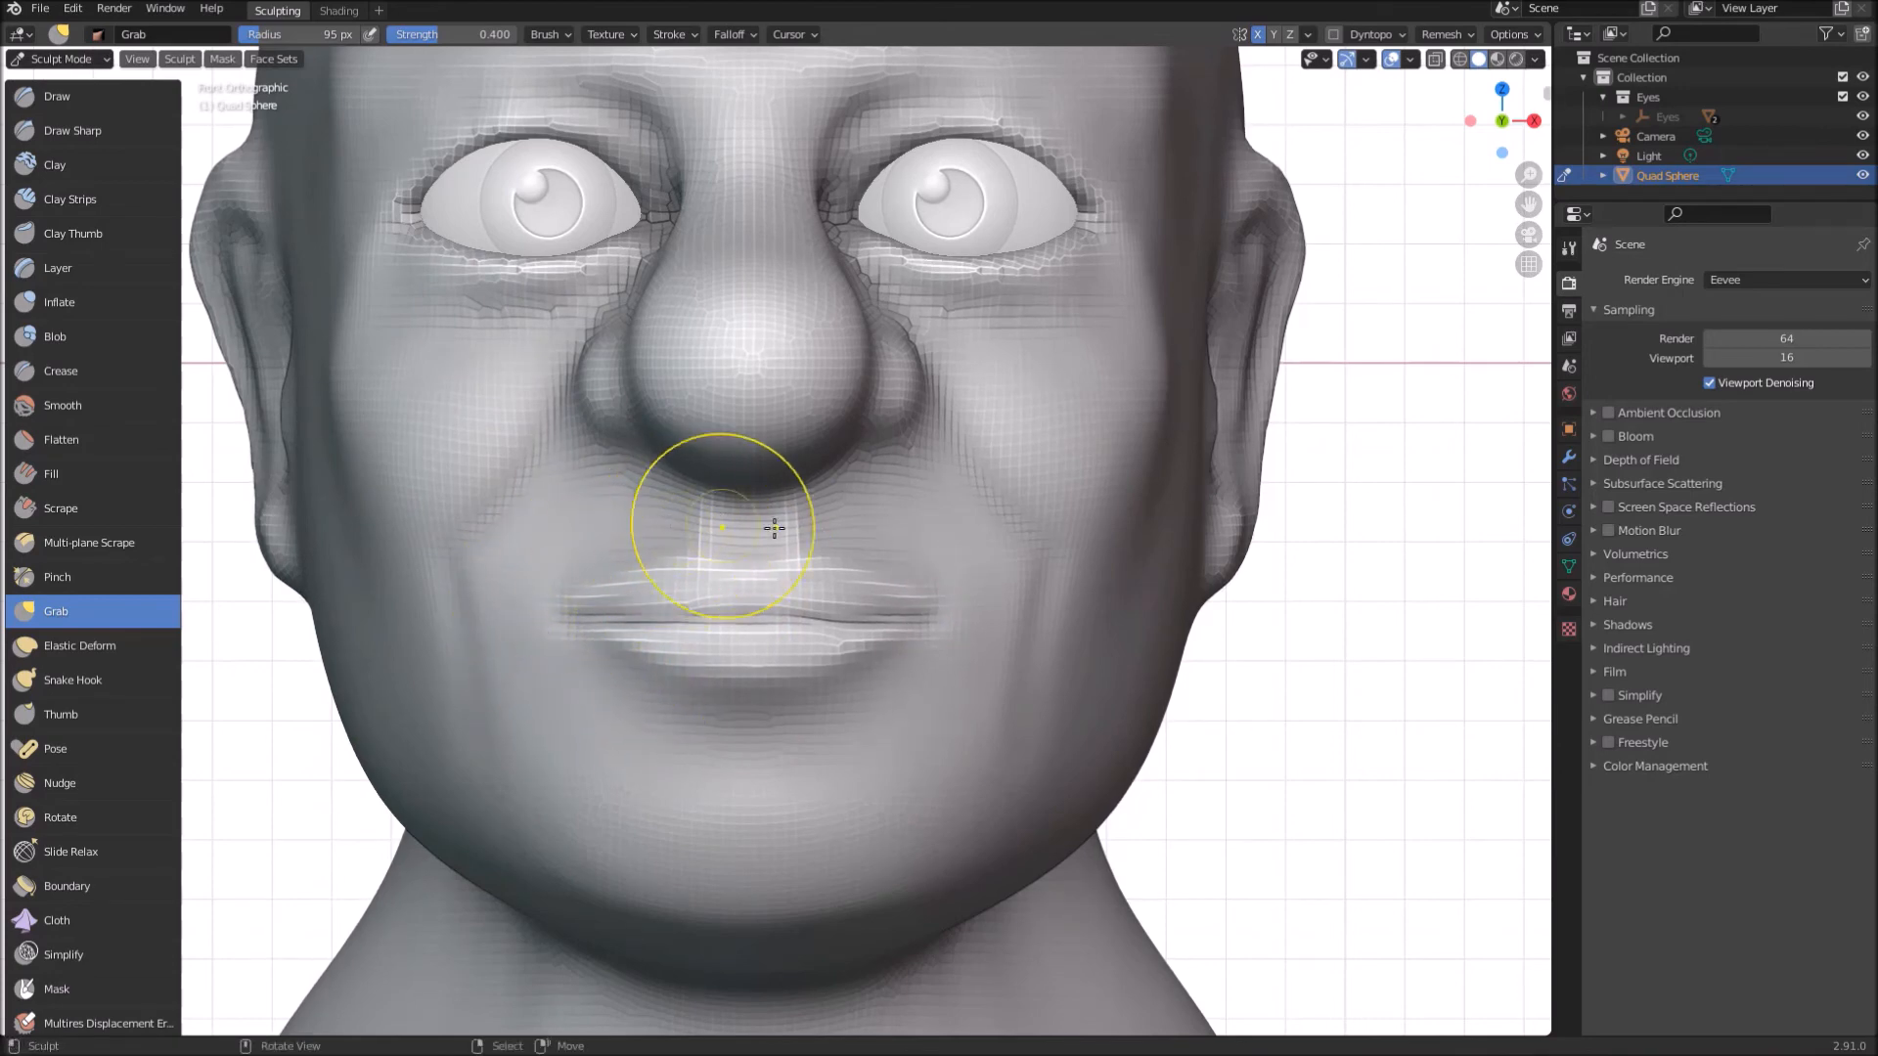
Step: Reshape the upper lip and the groove beneath the nose with the Grab brush at radii of 60 and 88 px
key("f")
left_click(710, 561)
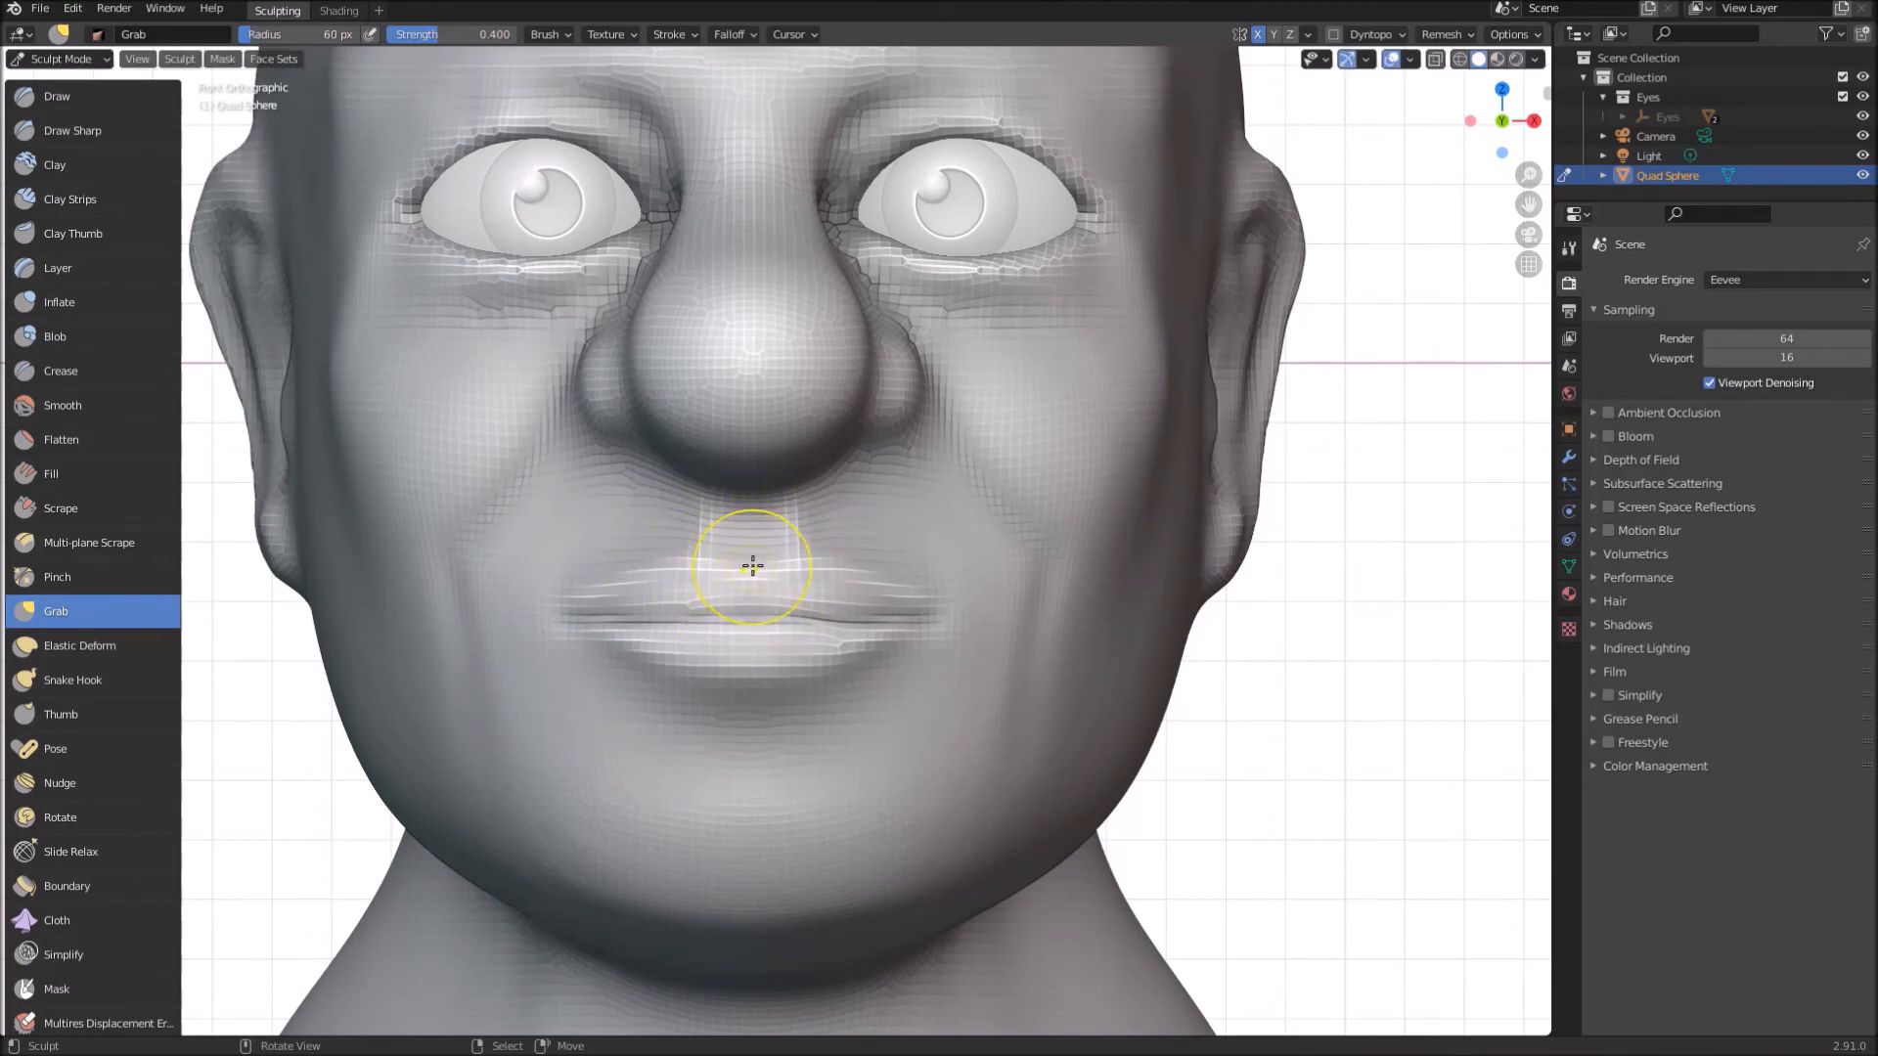
mouse_move(753, 571)
left_mouse_down()
mouse_move(737, 508)
mouse_move(714, 591)
left_mouse_up()
key("f")
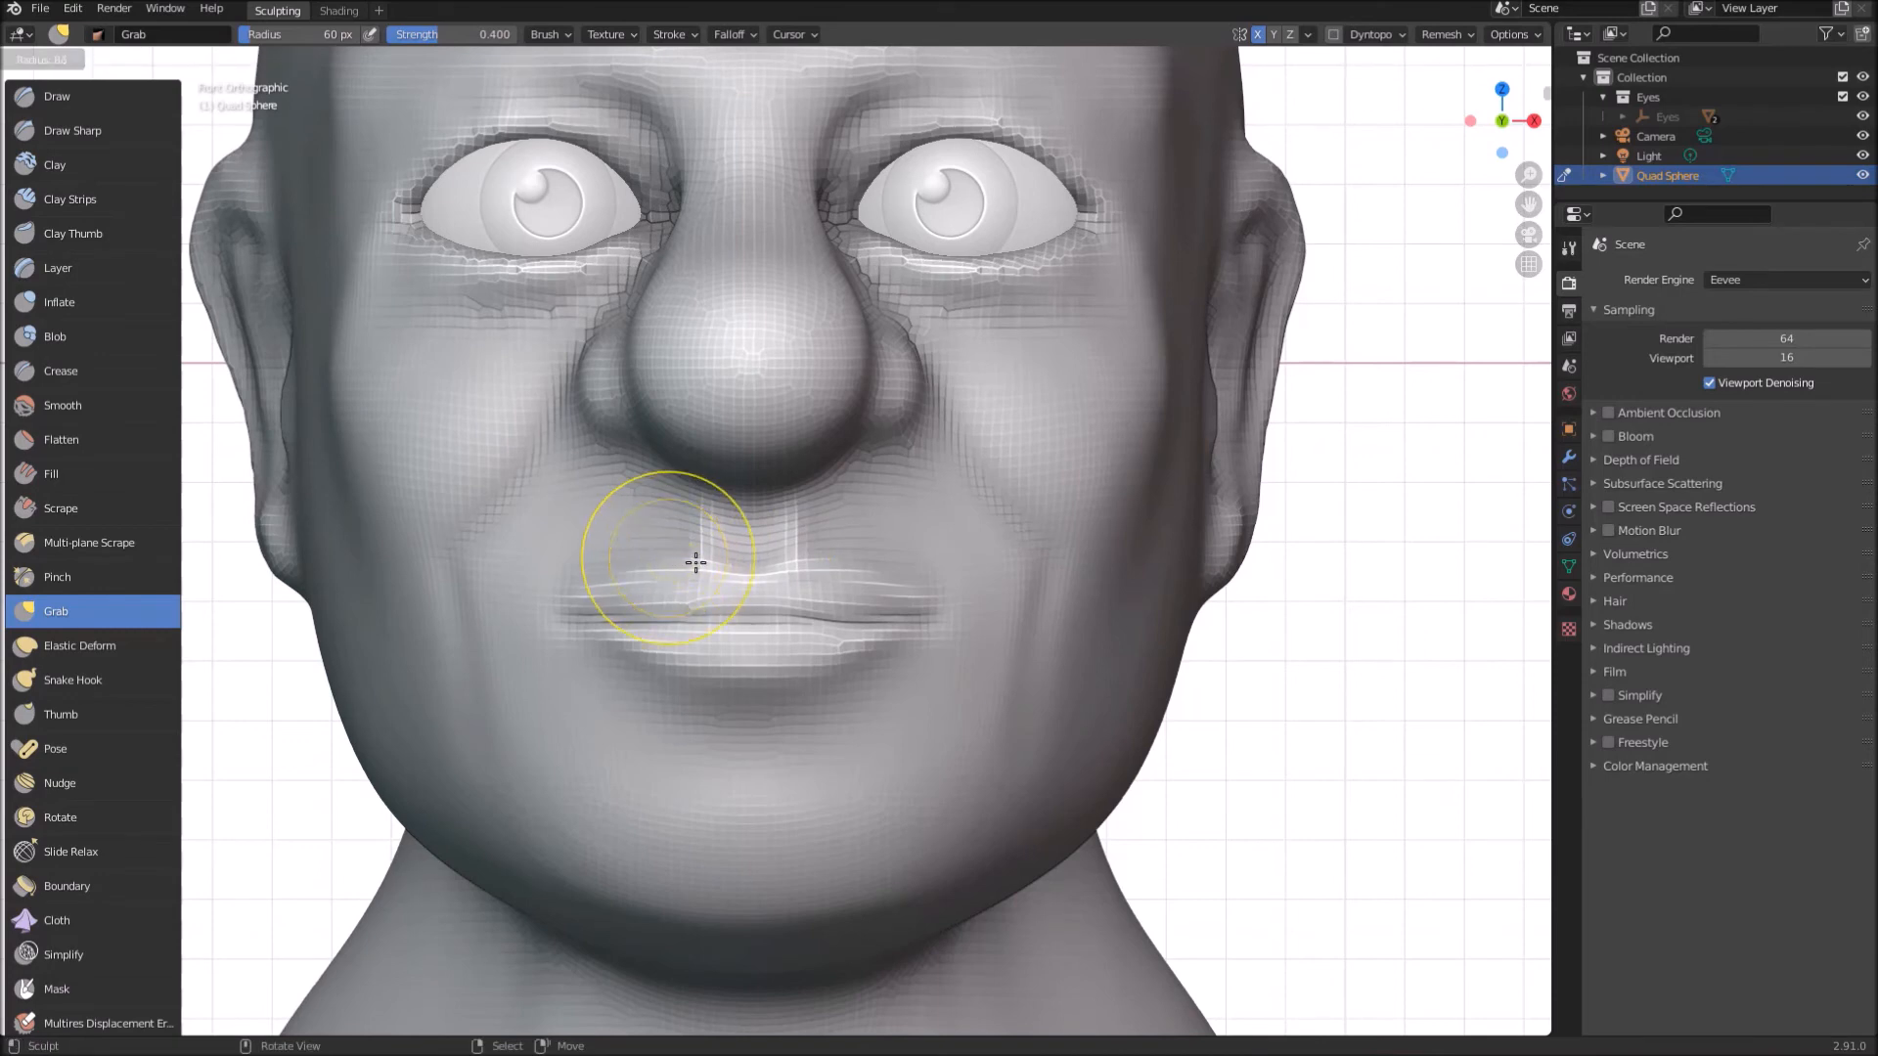
left_click(679, 585)
mouse_move(679, 585)
left_mouse_down()
mouse_move(621, 557)
mouse_move(682, 640)
mouse_move(608, 566)
mouse_move(524, 591)
left_mouse_up()
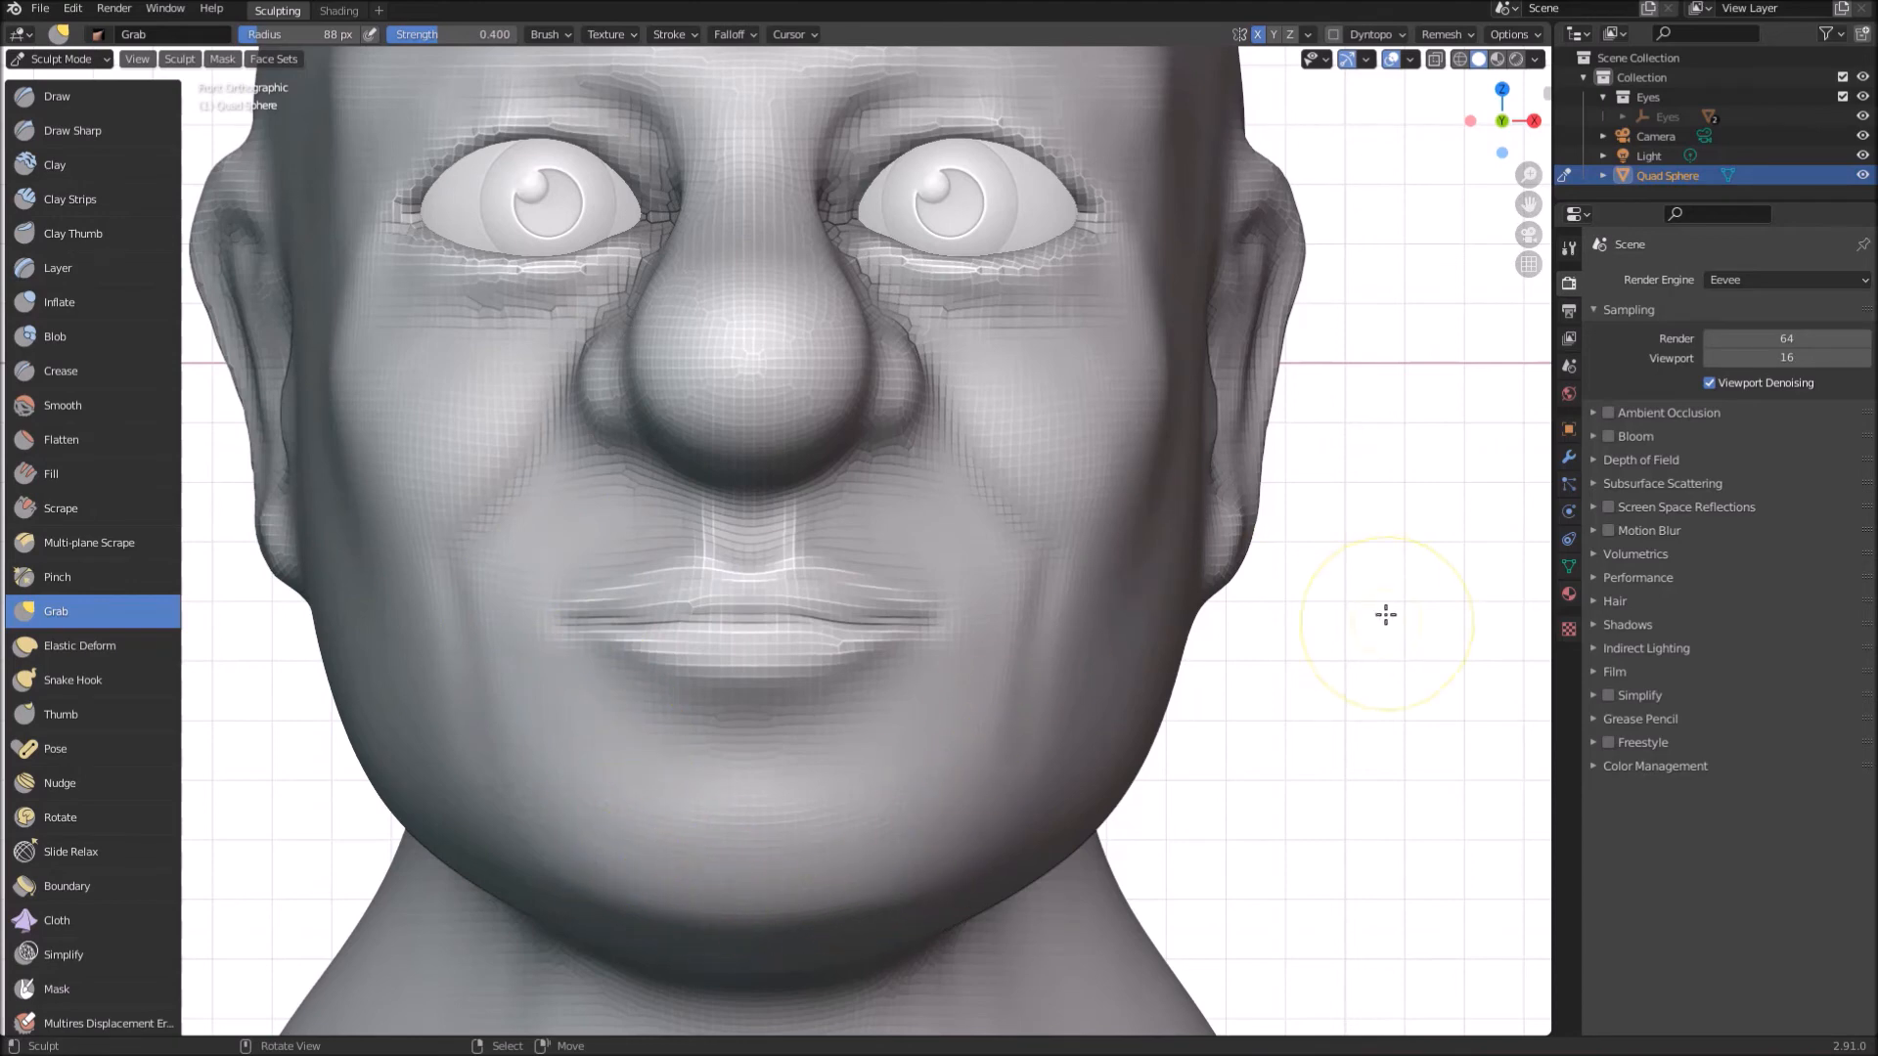
Step: Apply Shade Smooth to the head in Object Mode and return it to Sculpt Mode
scroll(1367, 535, "down", 5)
middle_click_drag(1379, 650, 1225, 703)
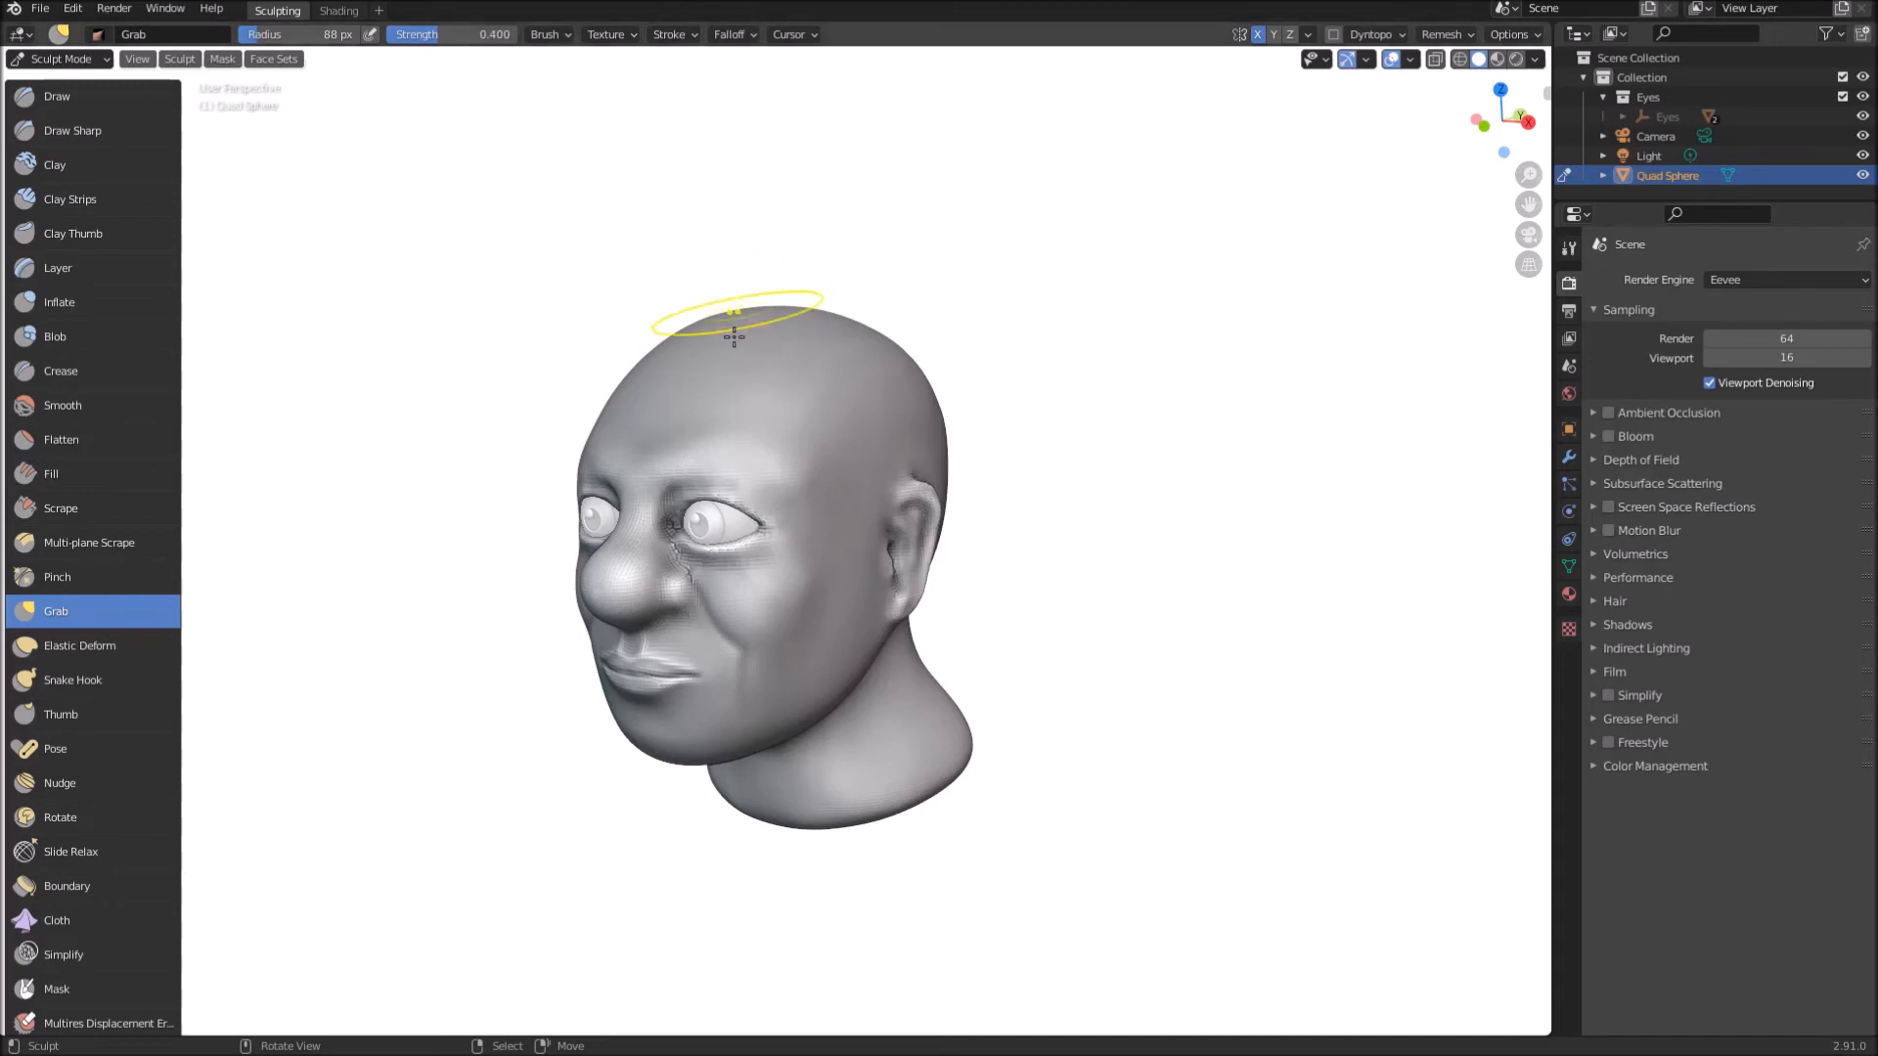
scroll(718, 409, "up", 5)
scroll(718, 408, "up", 1)
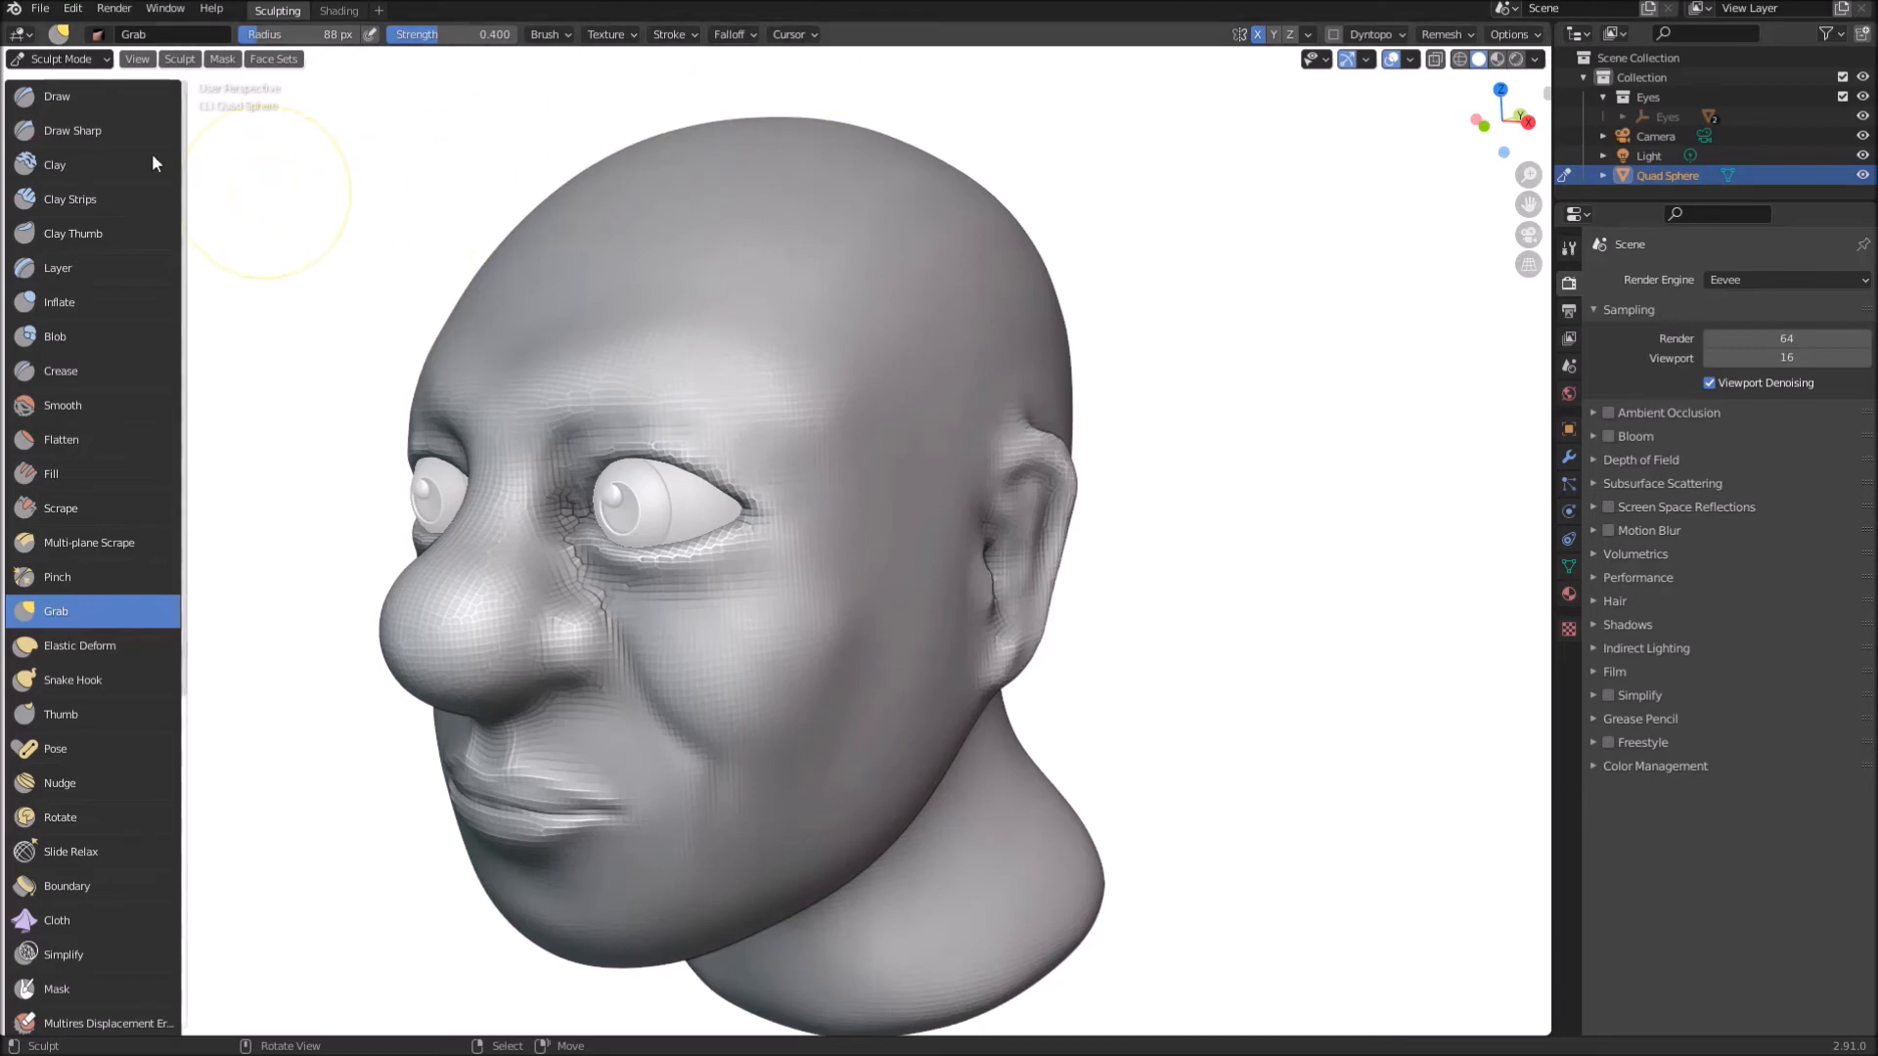
left_click(73, 59)
left_click(69, 82)
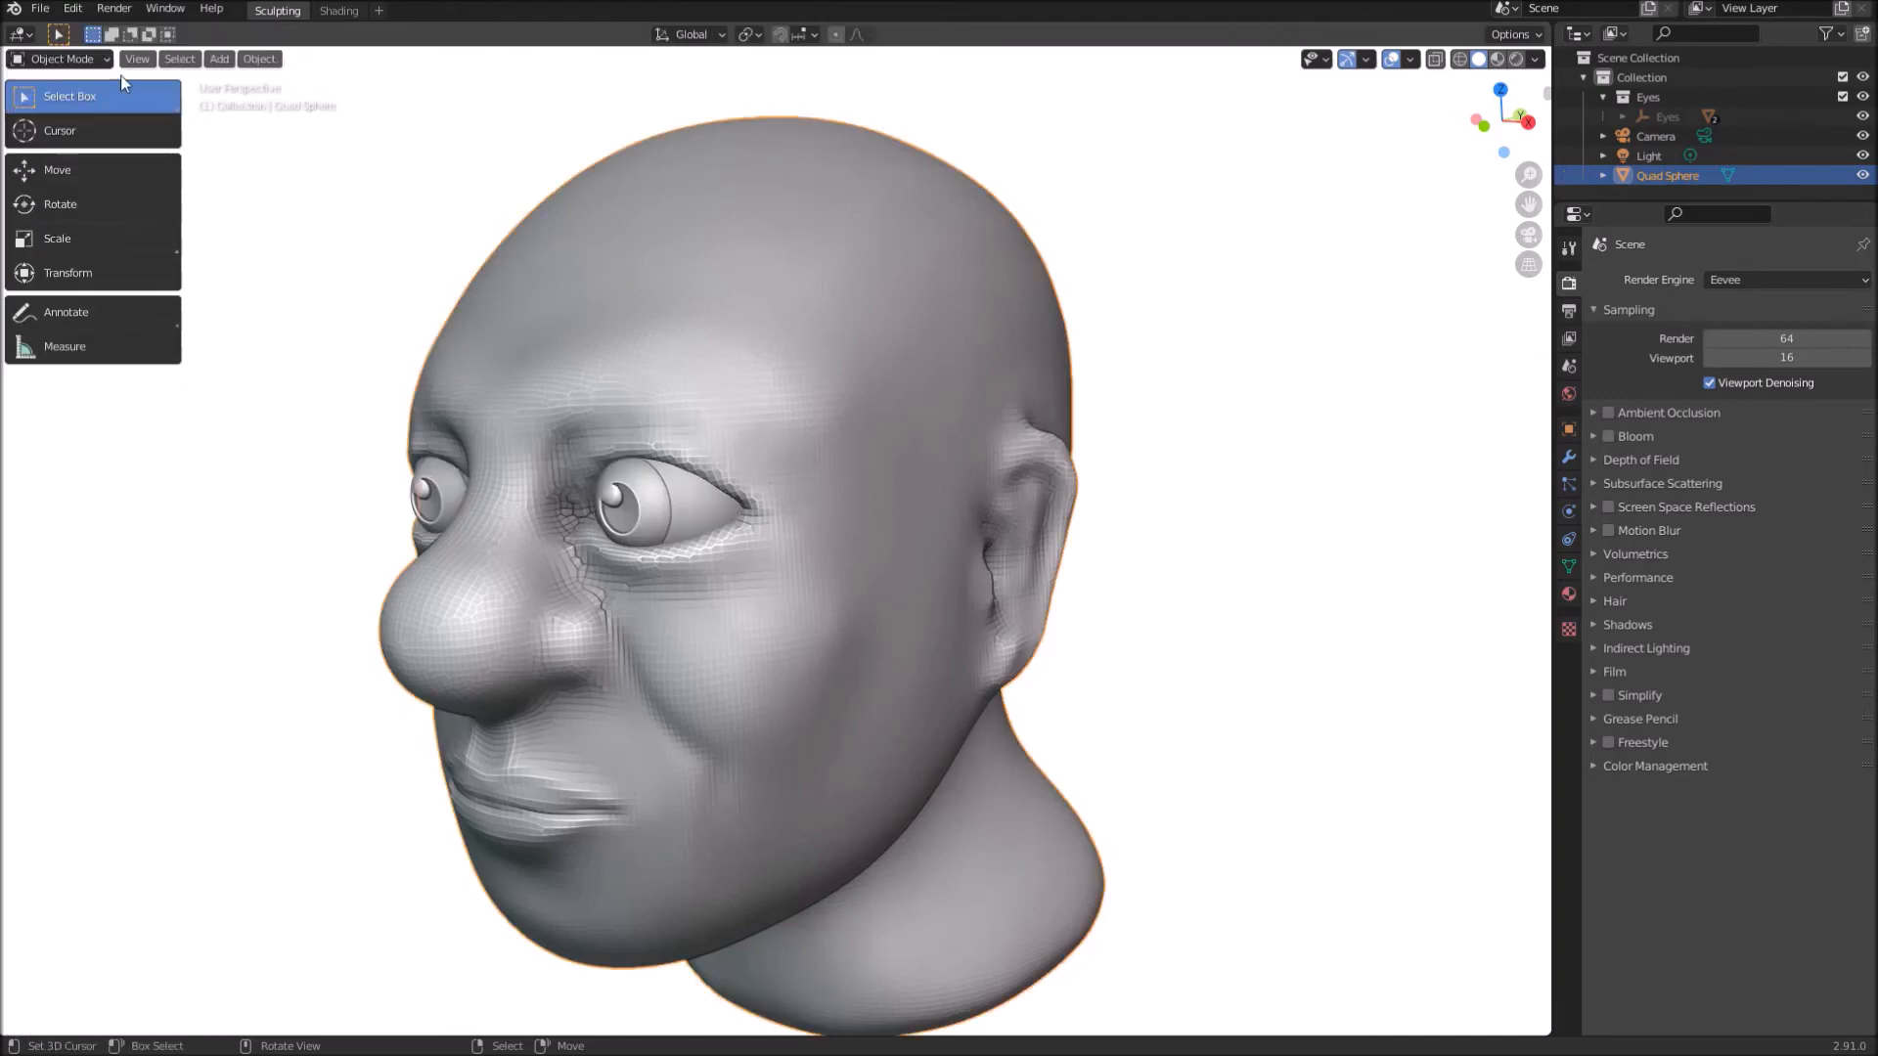
left_click(259, 58)
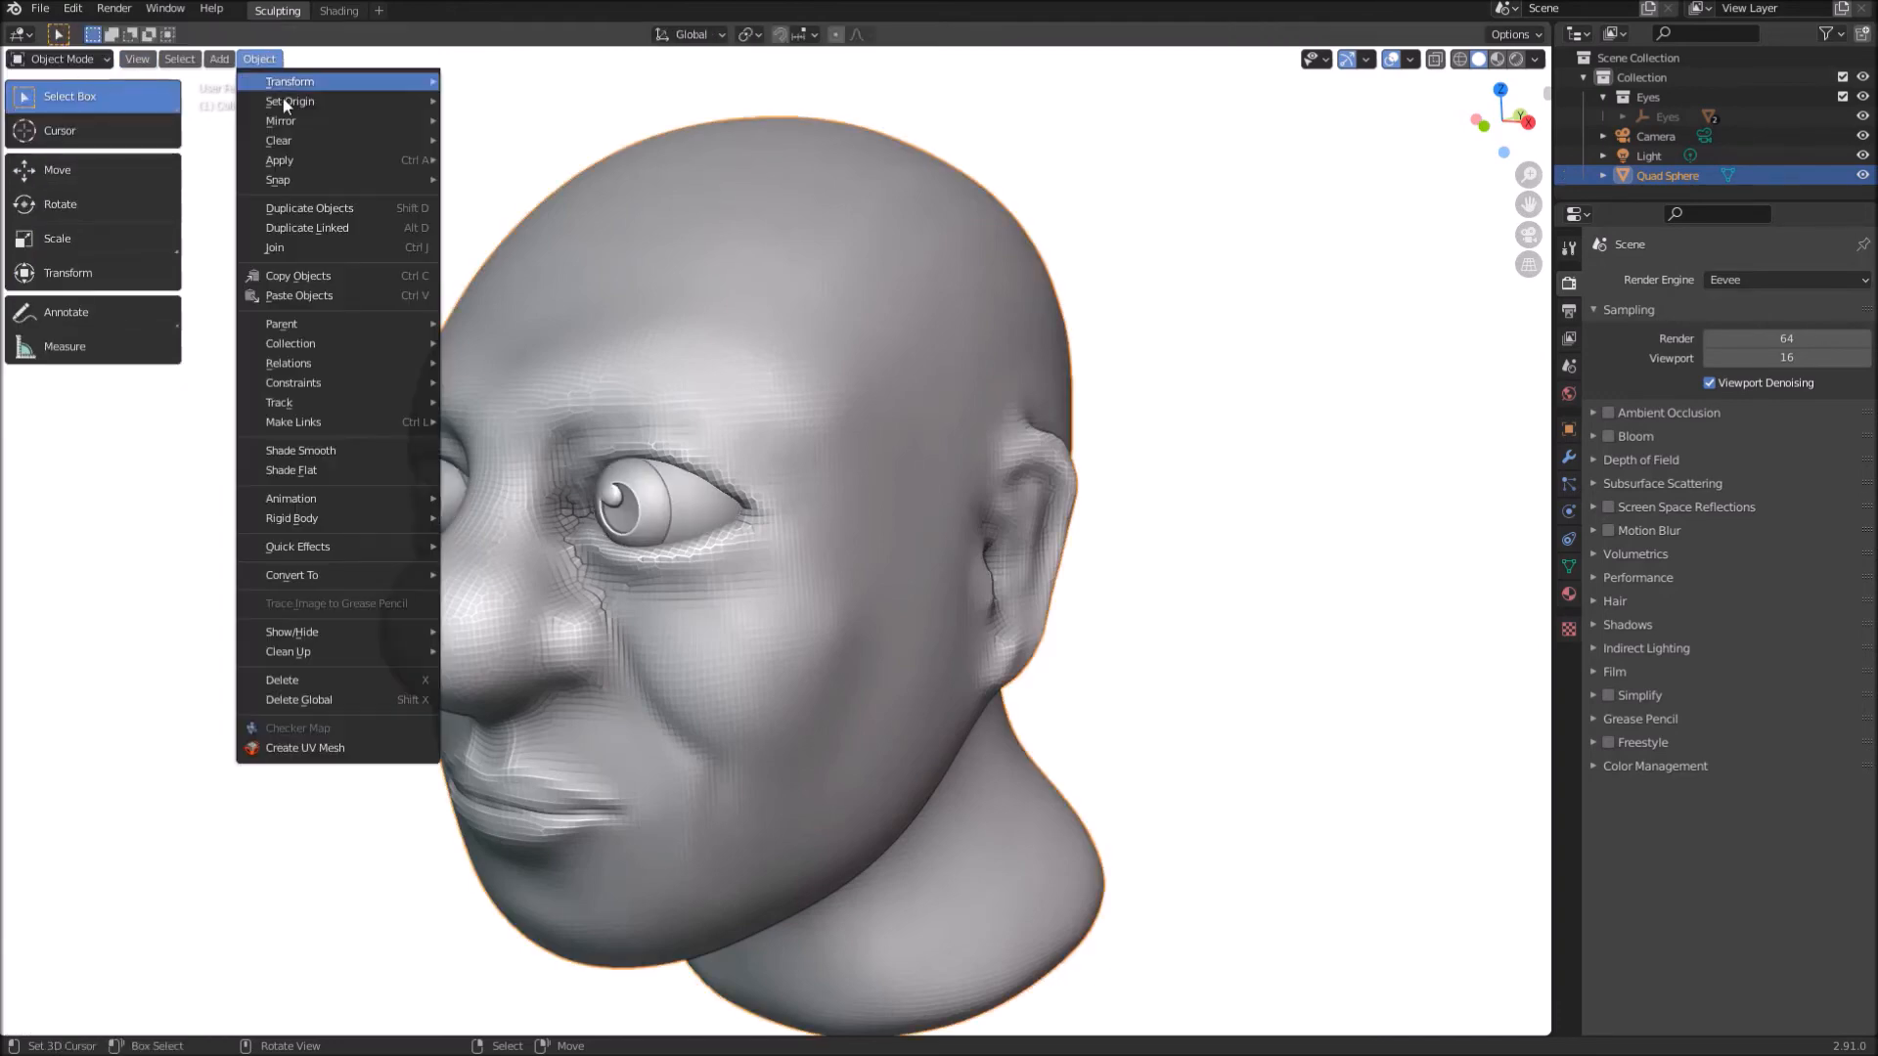
left_click(328, 450)
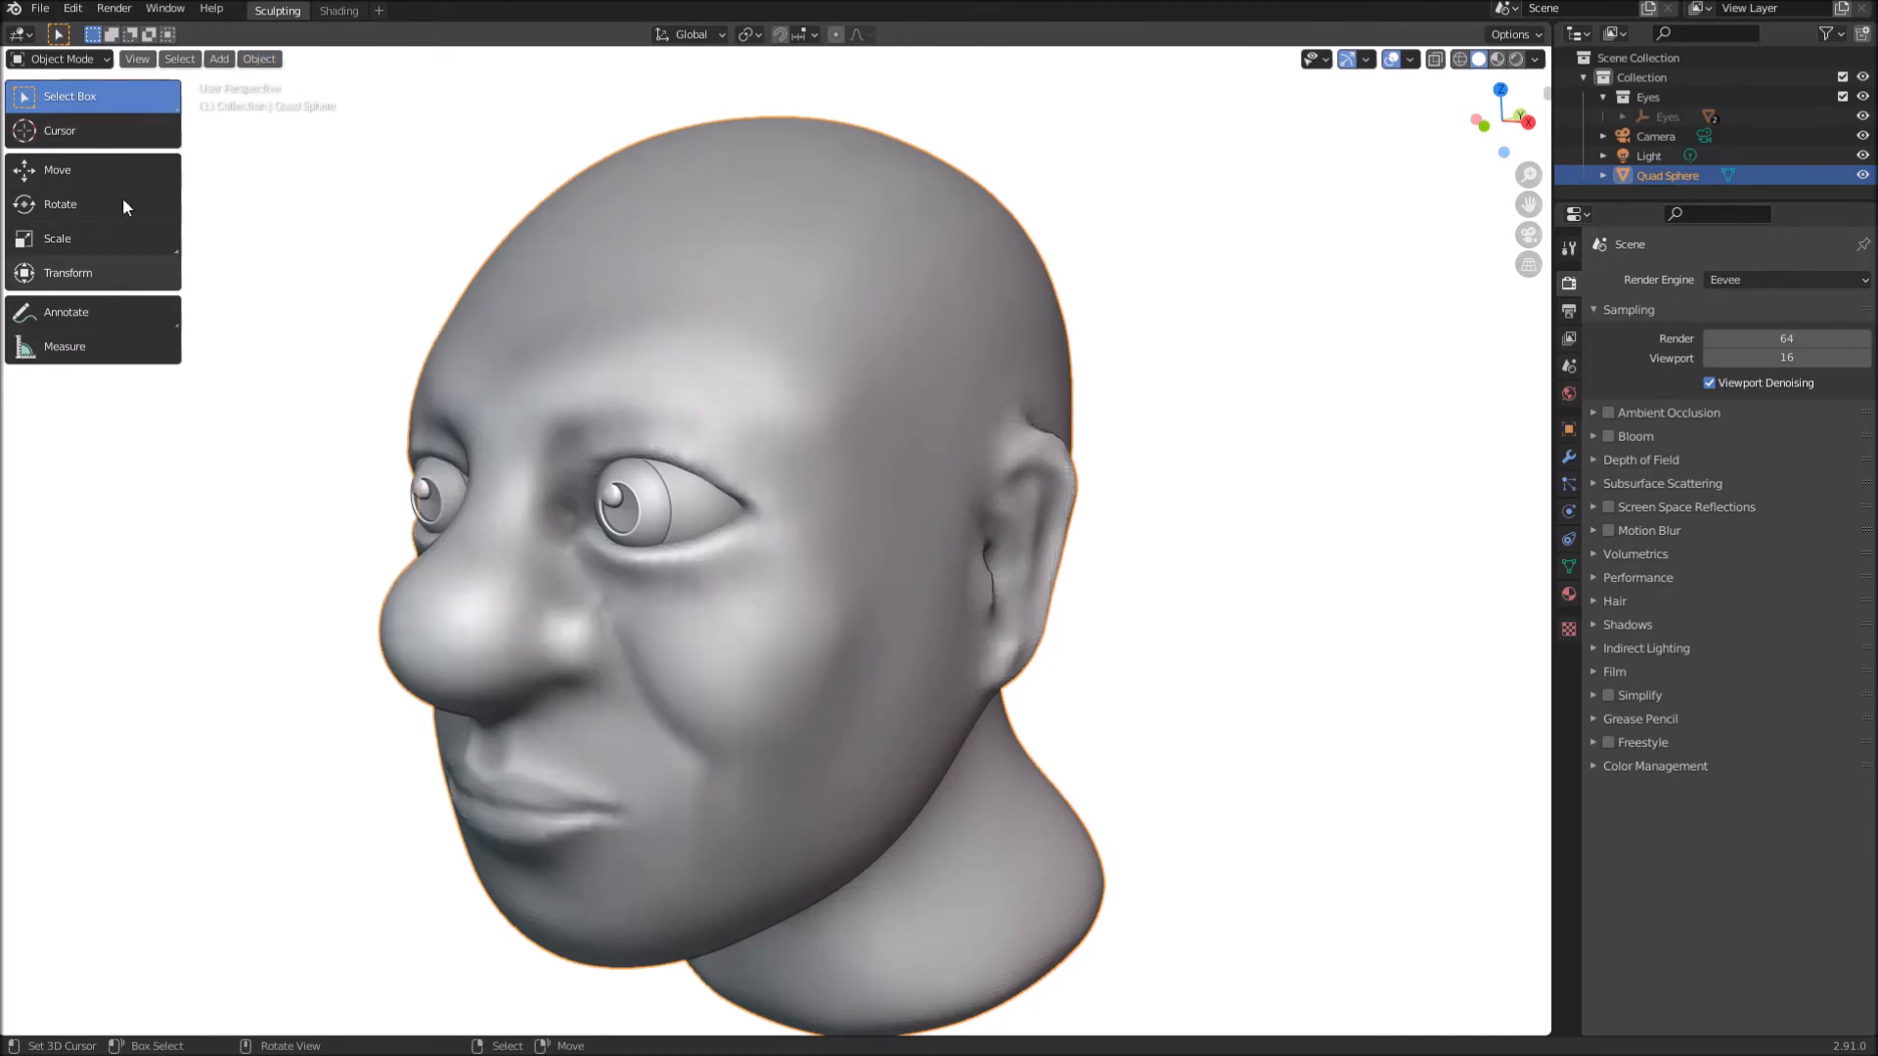
left_click(62, 59)
left_click(76, 126)
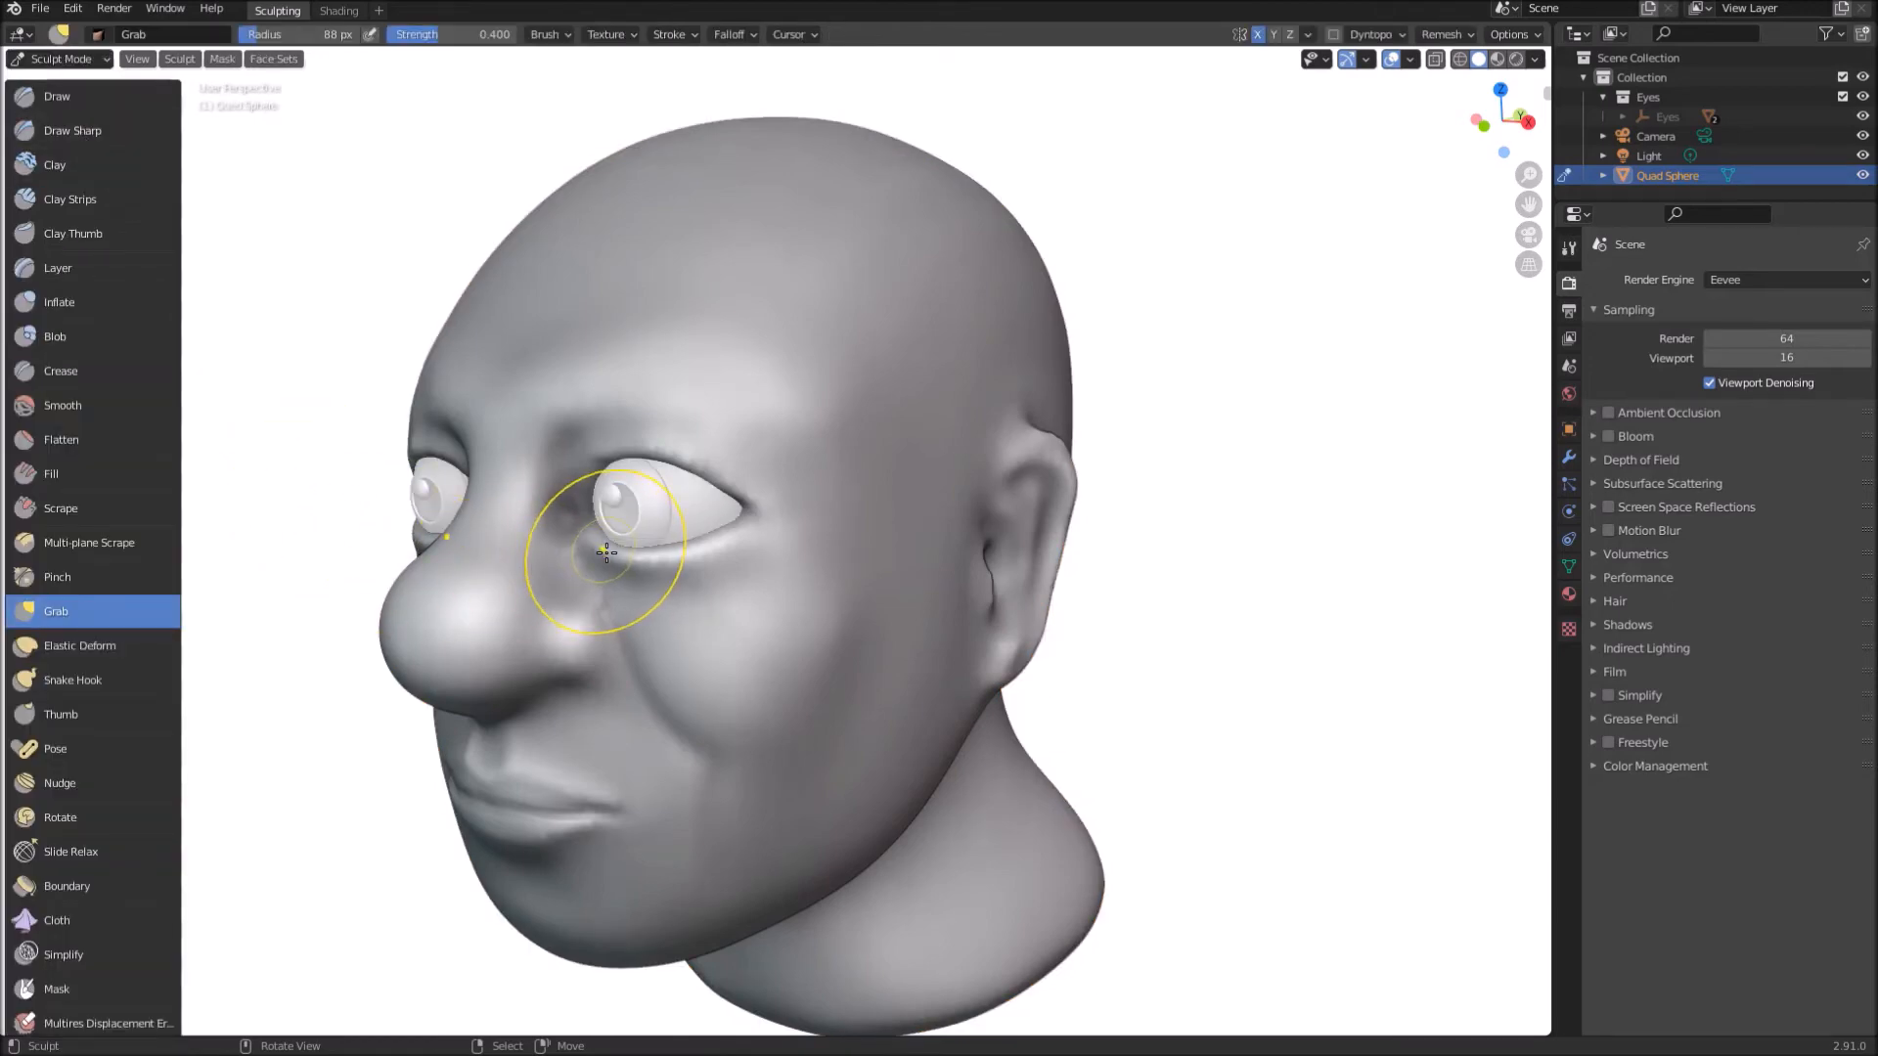
mouse_move(617, 587)
left_mouse_down()
mouse_move(713, 616)
mouse_move(692, 672)
left_mouse_up()
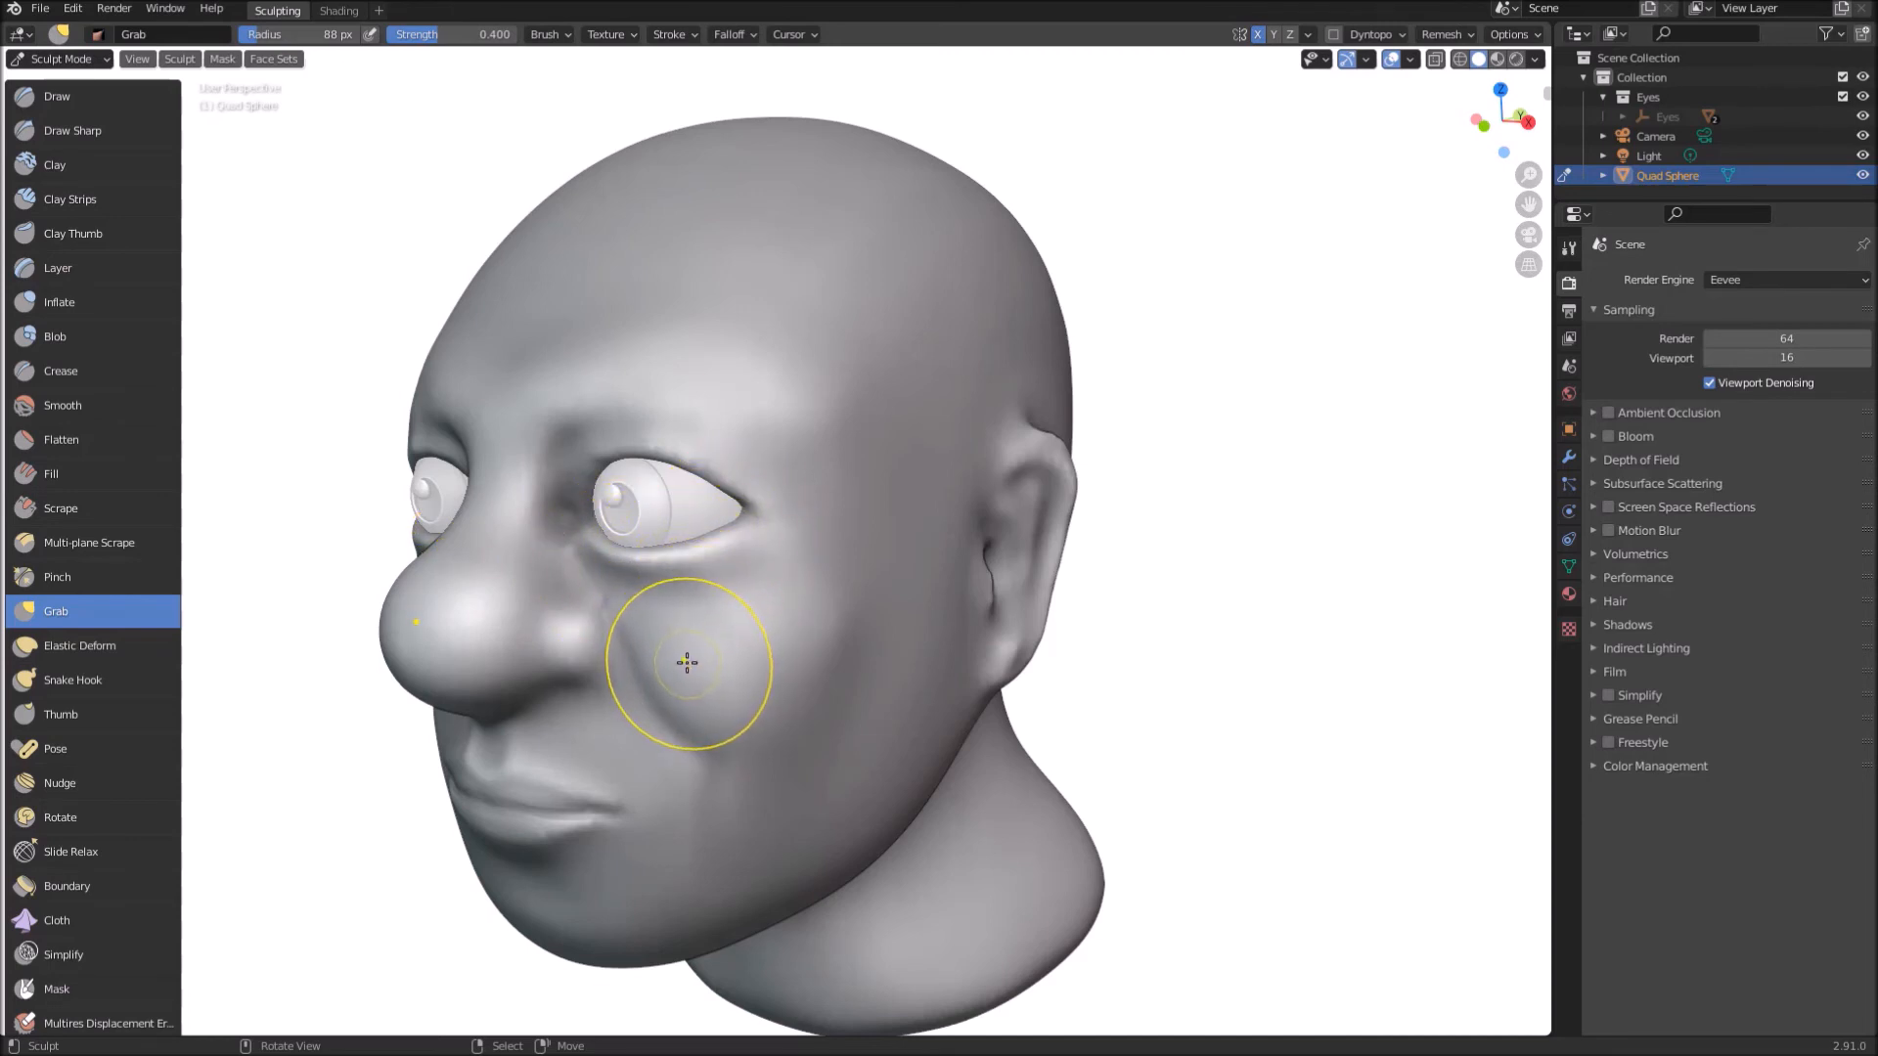
Step: Sharpen the rims of the lower and upper eyelids with the Pinch brush at a radius of 71 px
left_click(76, 583)
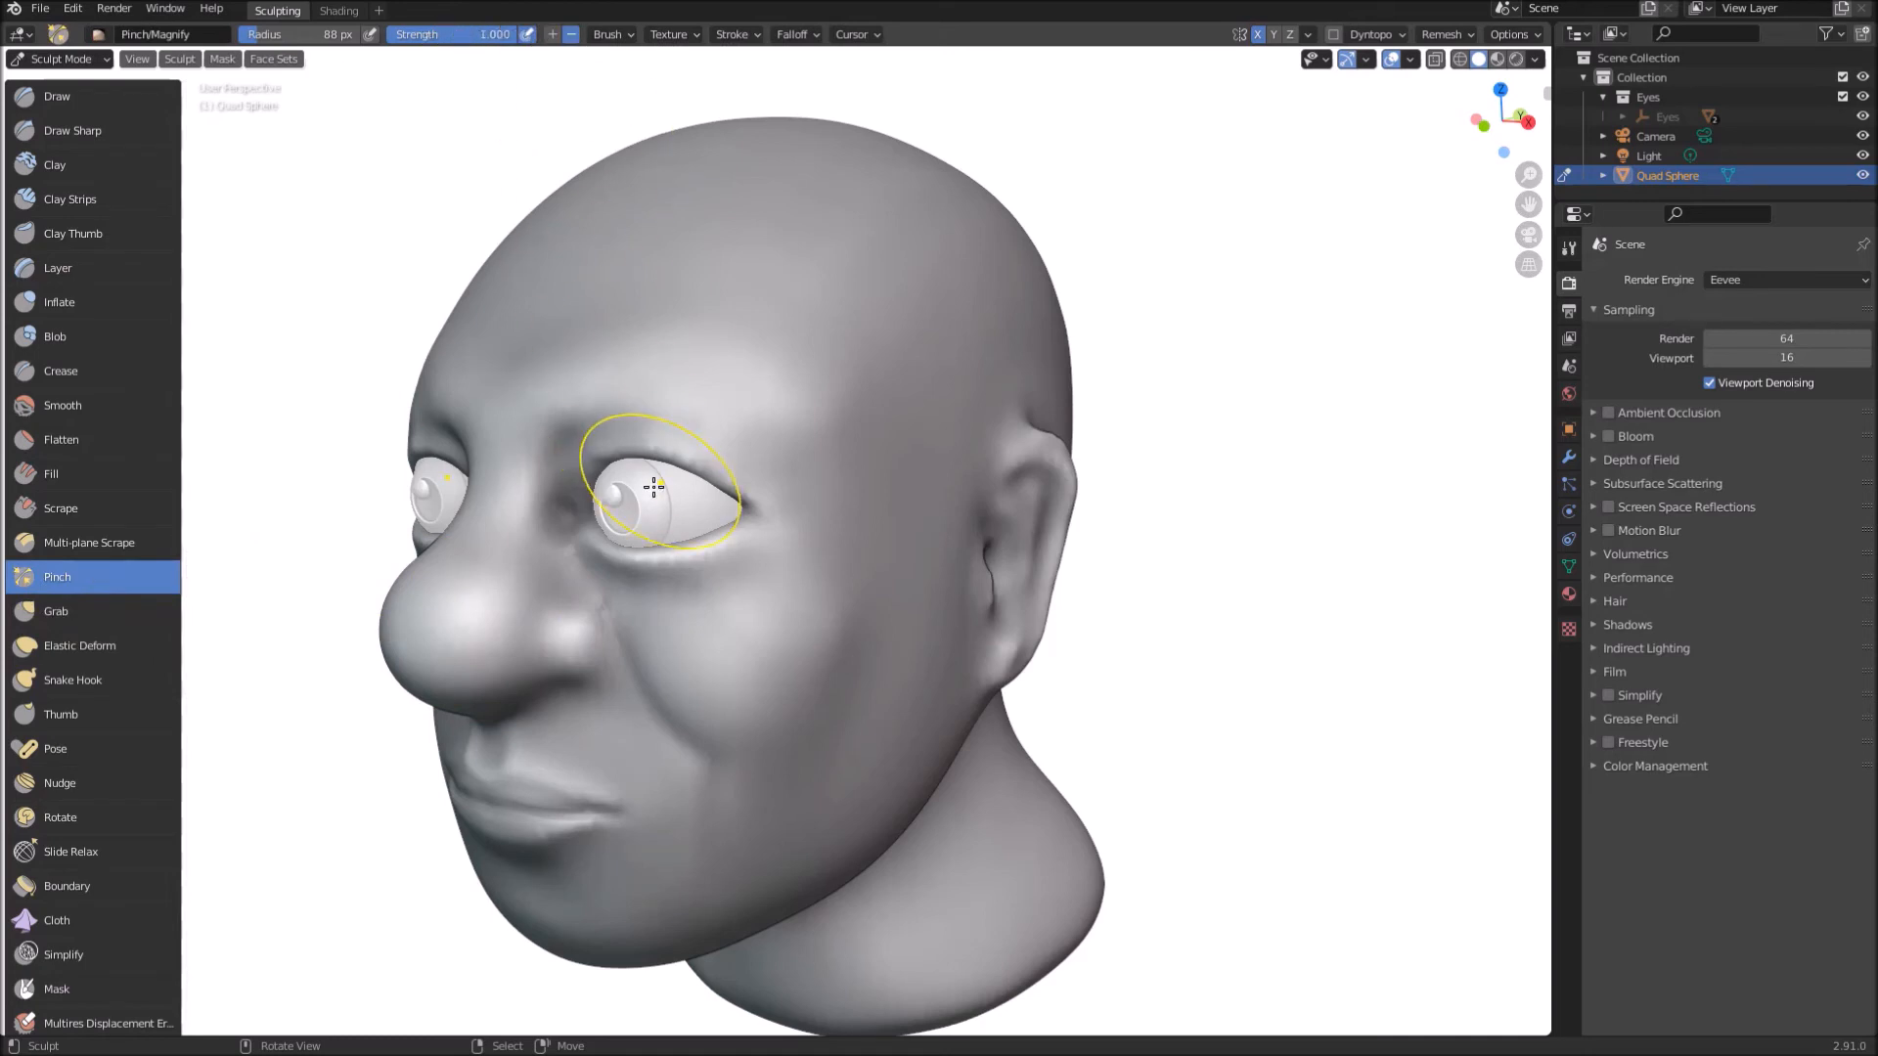
scroll(627, 550, "up", 1)
scroll(641, 473, "up", 5)
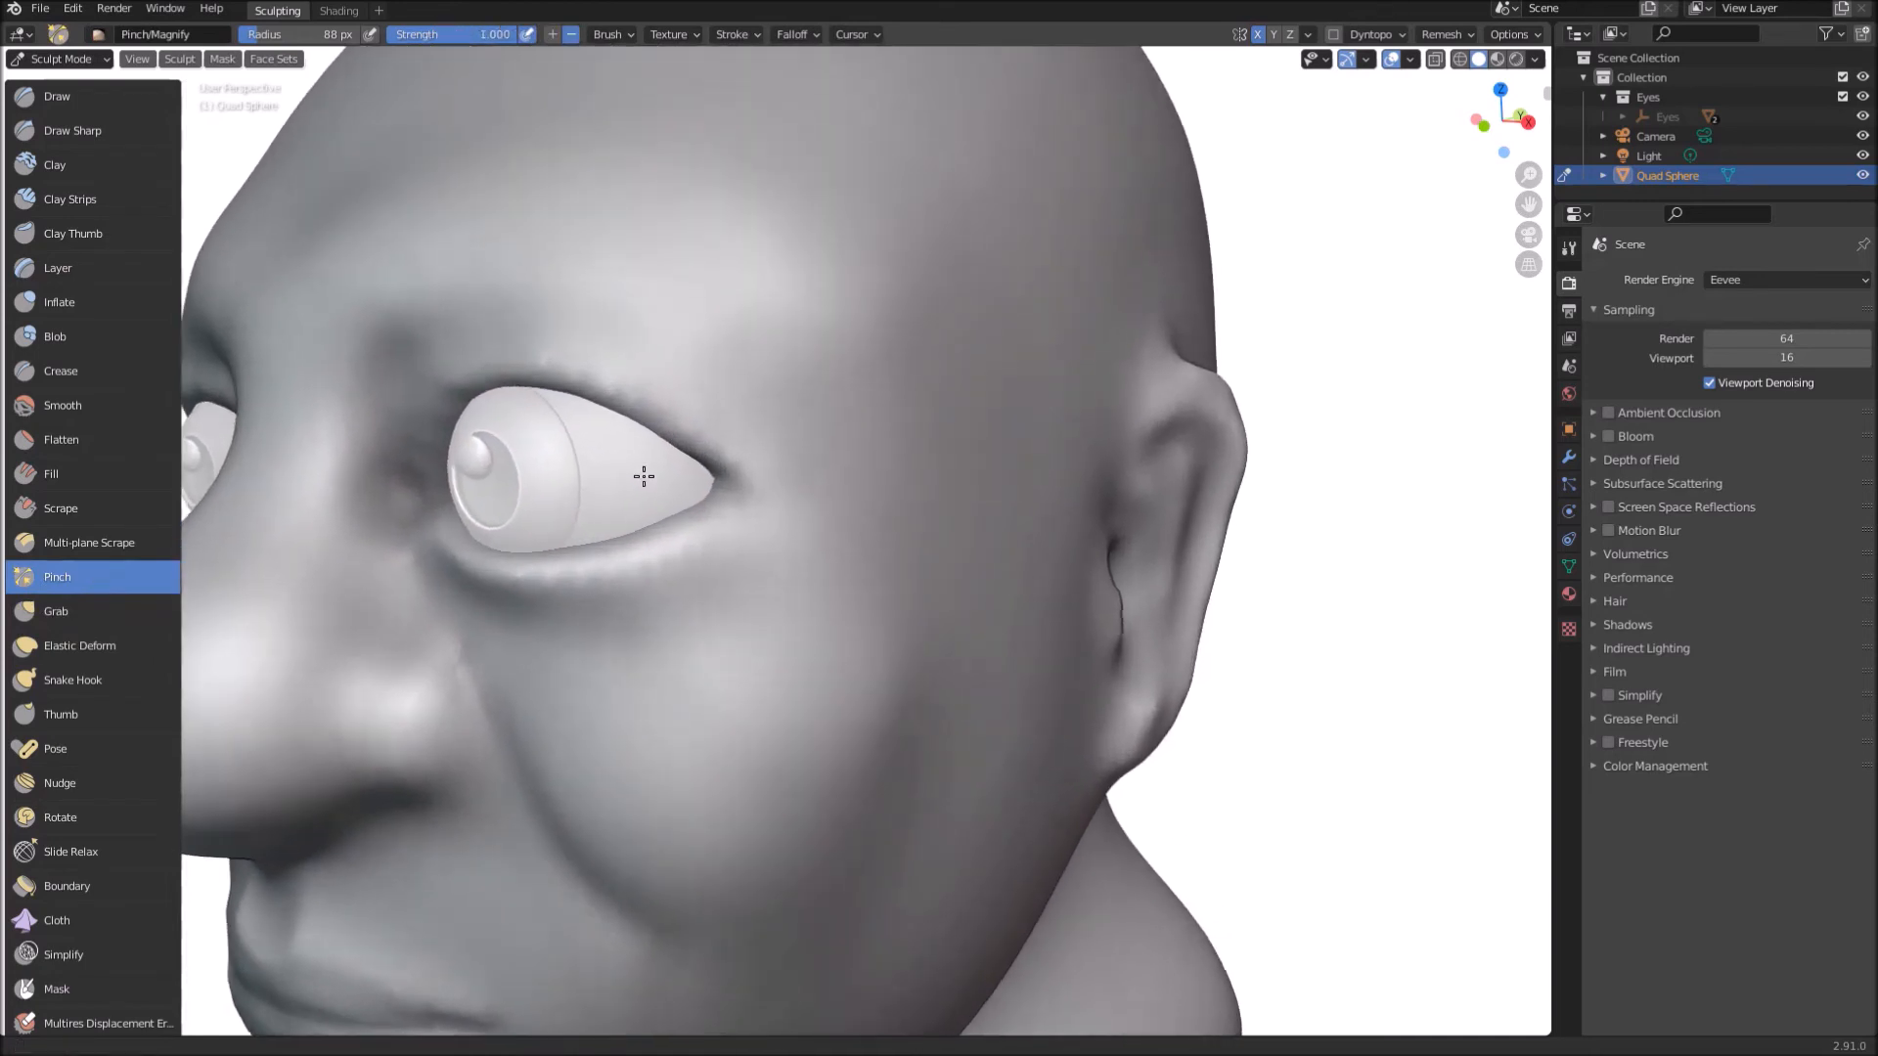
scroll(724, 475, "up", 3)
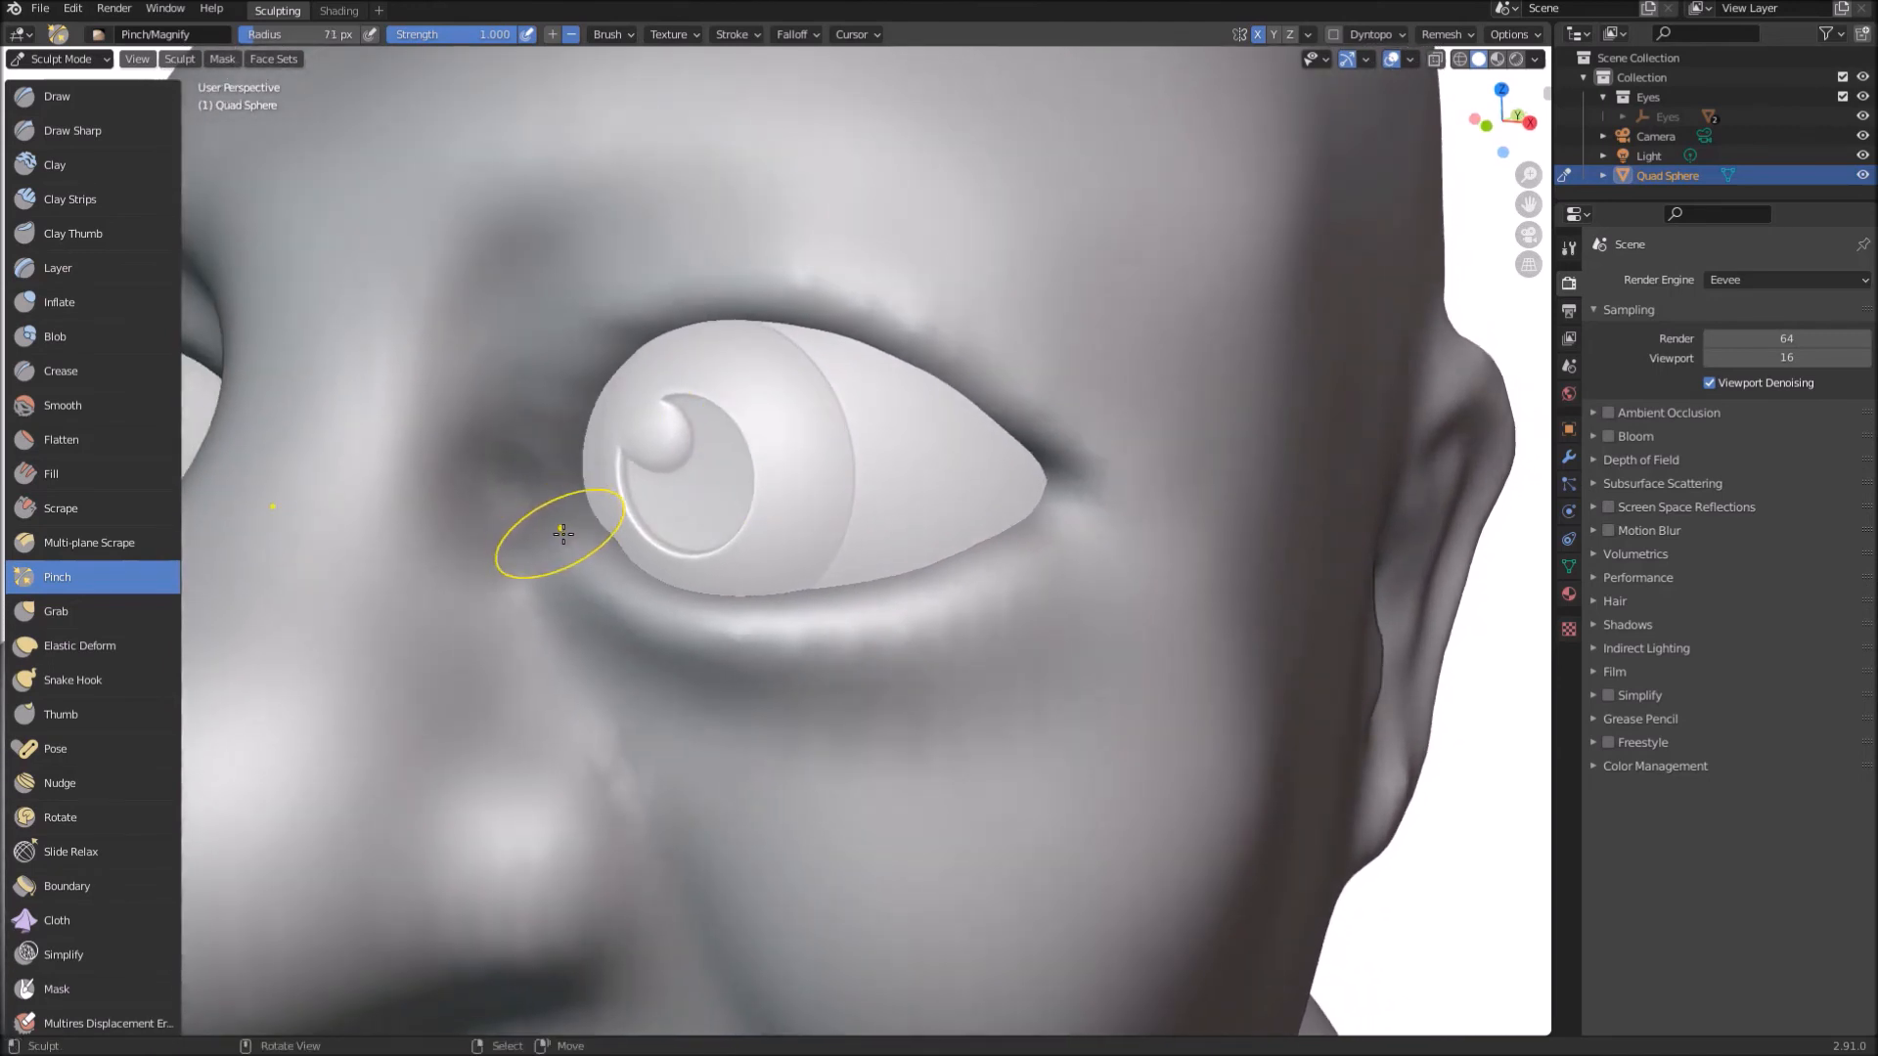
left_click_drag(568, 549, 607, 583)
mouse_move(848, 620)
left_mouse_down()
mouse_move(1077, 520)
mouse_move(626, 536)
mouse_move(552, 511)
left_mouse_up()
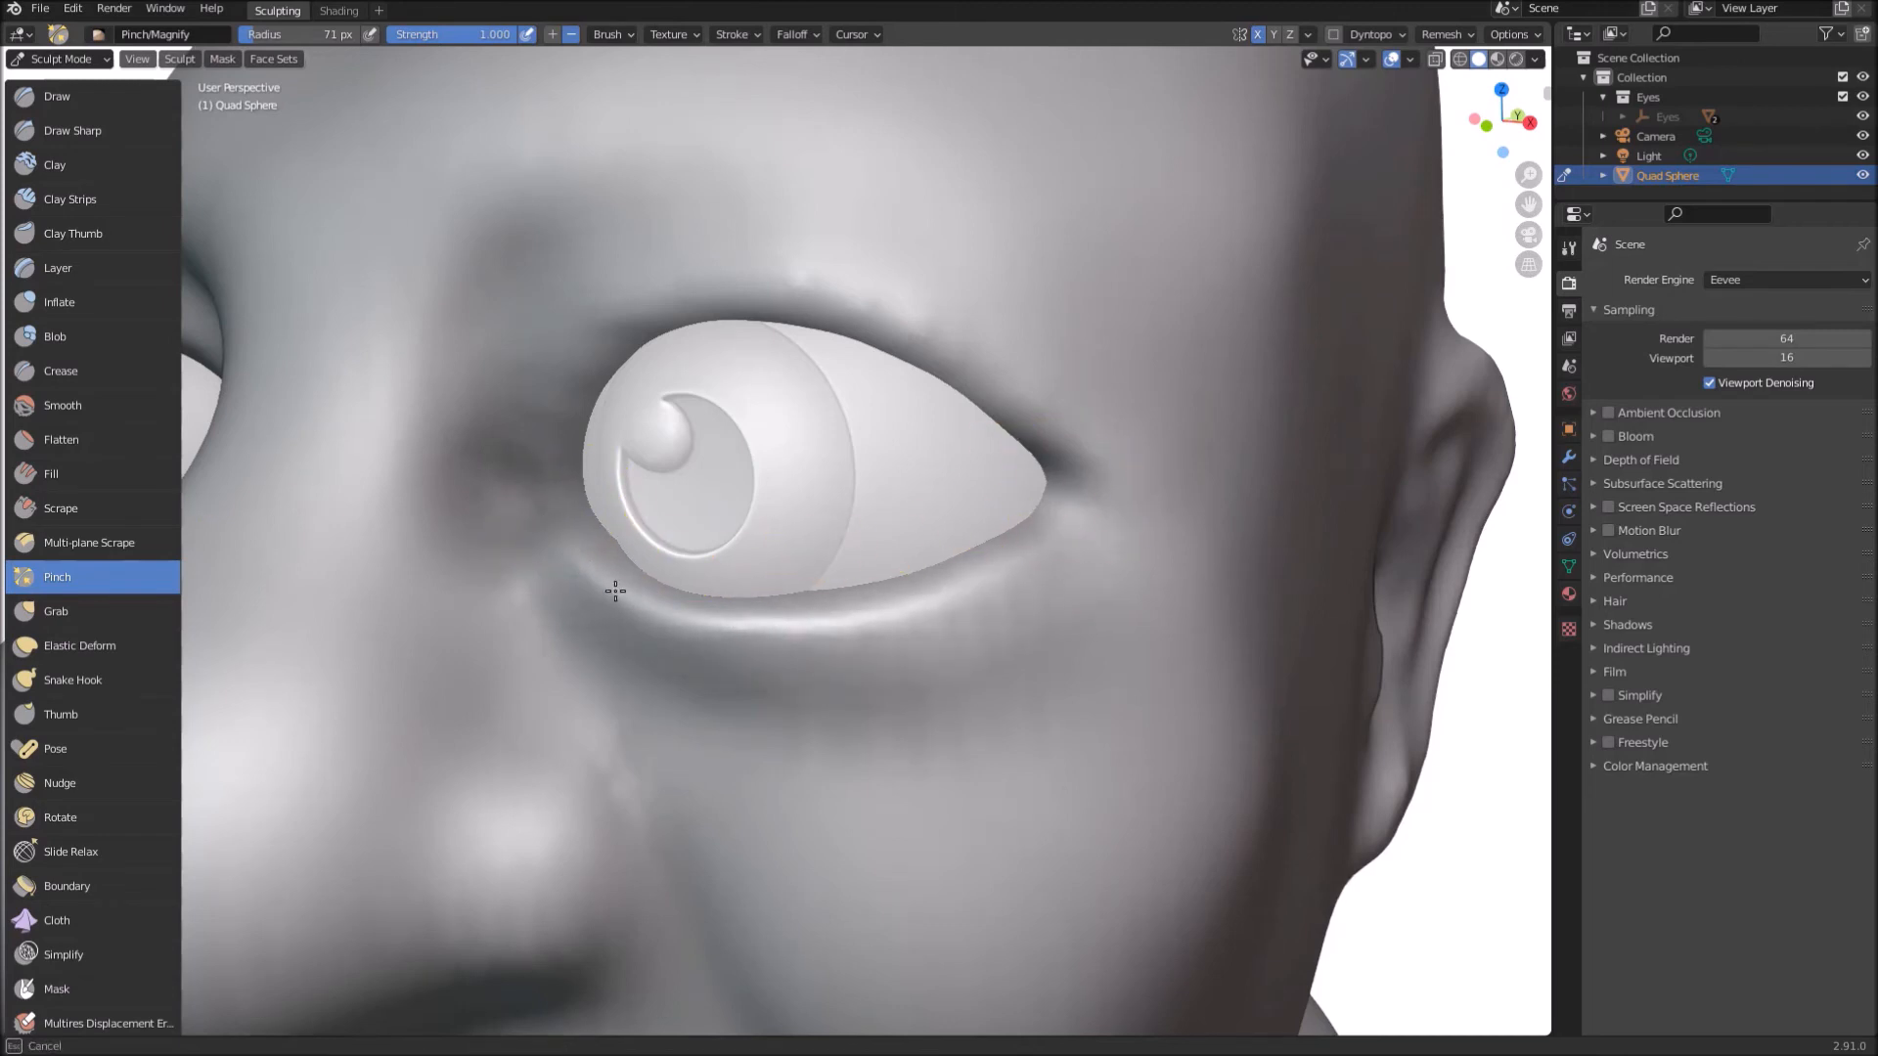
mouse_move(833, 629)
left_mouse_down()
mouse_move(1027, 558)
mouse_move(985, 587)
mouse_move(849, 560)
left_mouse_up()
mouse_move(743, 597)
left_mouse_down()
mouse_move(853, 638)
mouse_move(1017, 553)
left_mouse_up()
mouse_move(836, 632)
left_mouse_down()
mouse_move(691, 637)
mouse_move(675, 620)
left_mouse_up()
left_click_drag(749, 629, 592, 569)
mouse_move(717, 600)
left_mouse_down()
mouse_move(776, 612)
mouse_move(721, 620)
left_mouse_up()
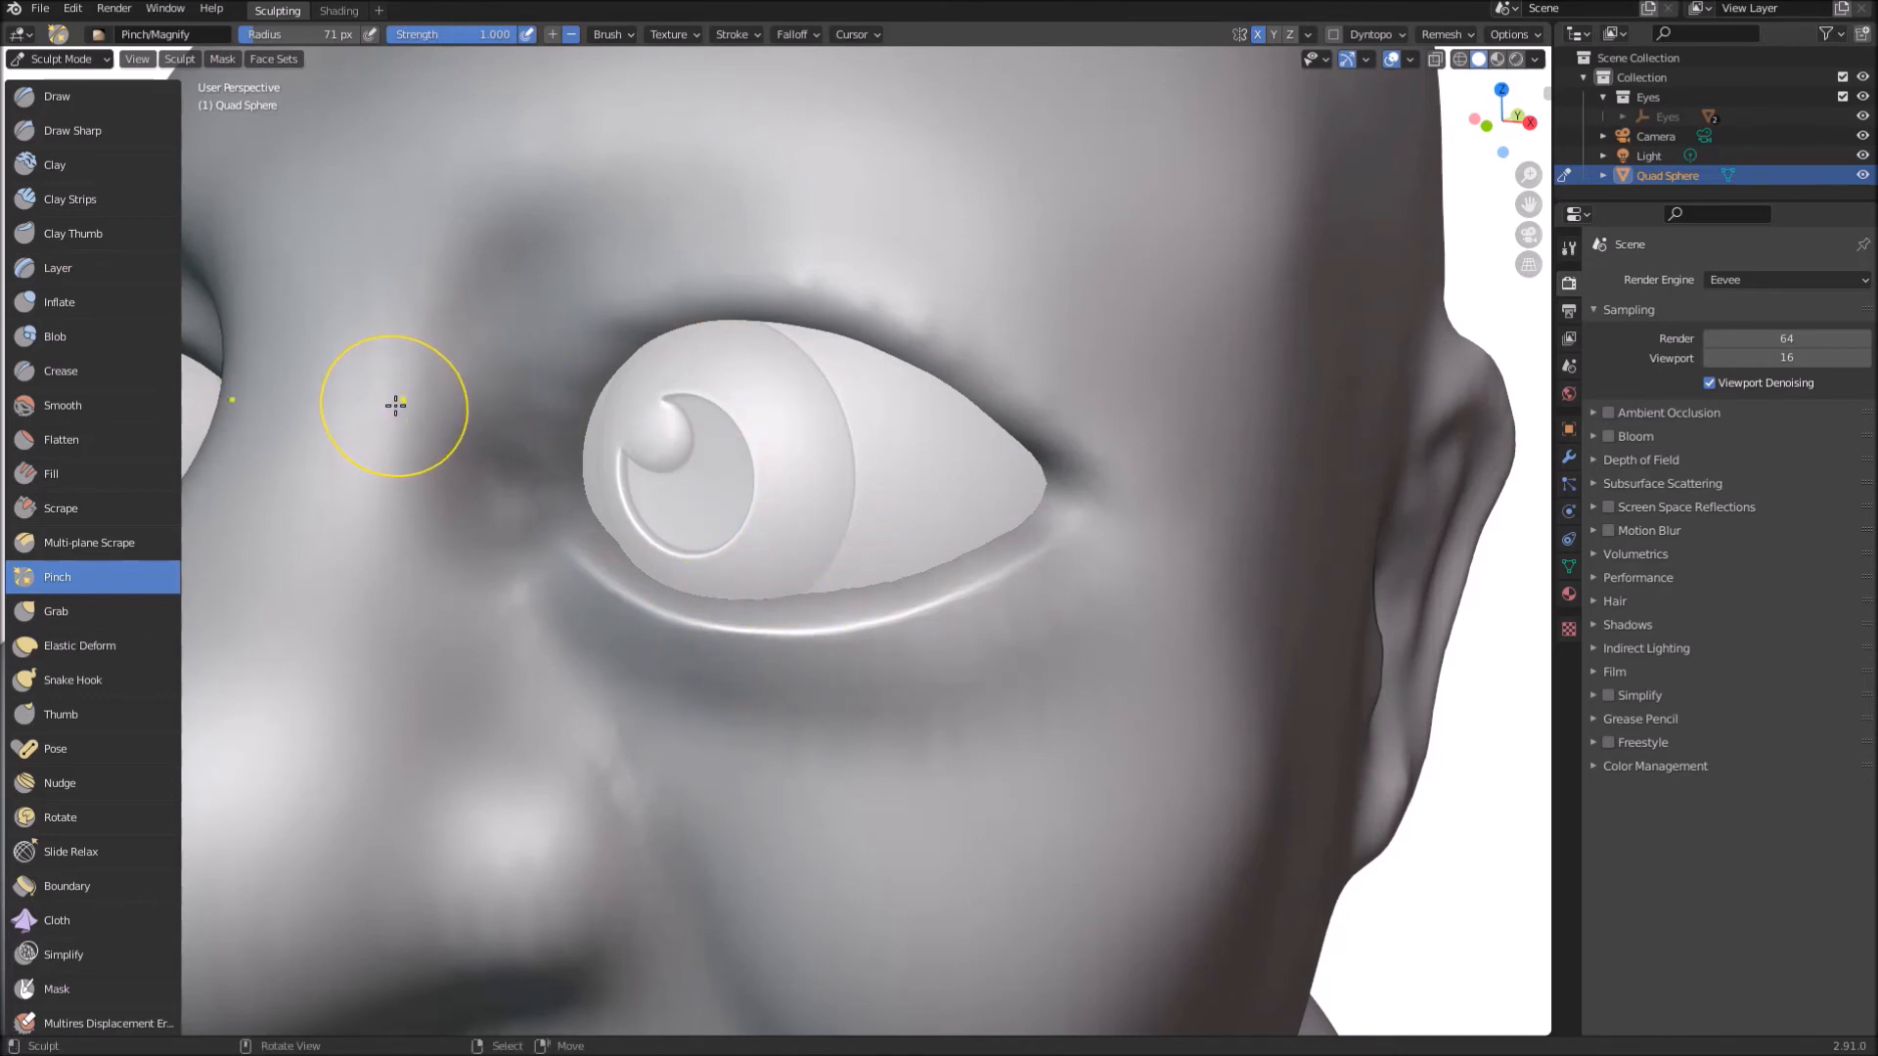
middle_click_drag(453, 431, 415, 525)
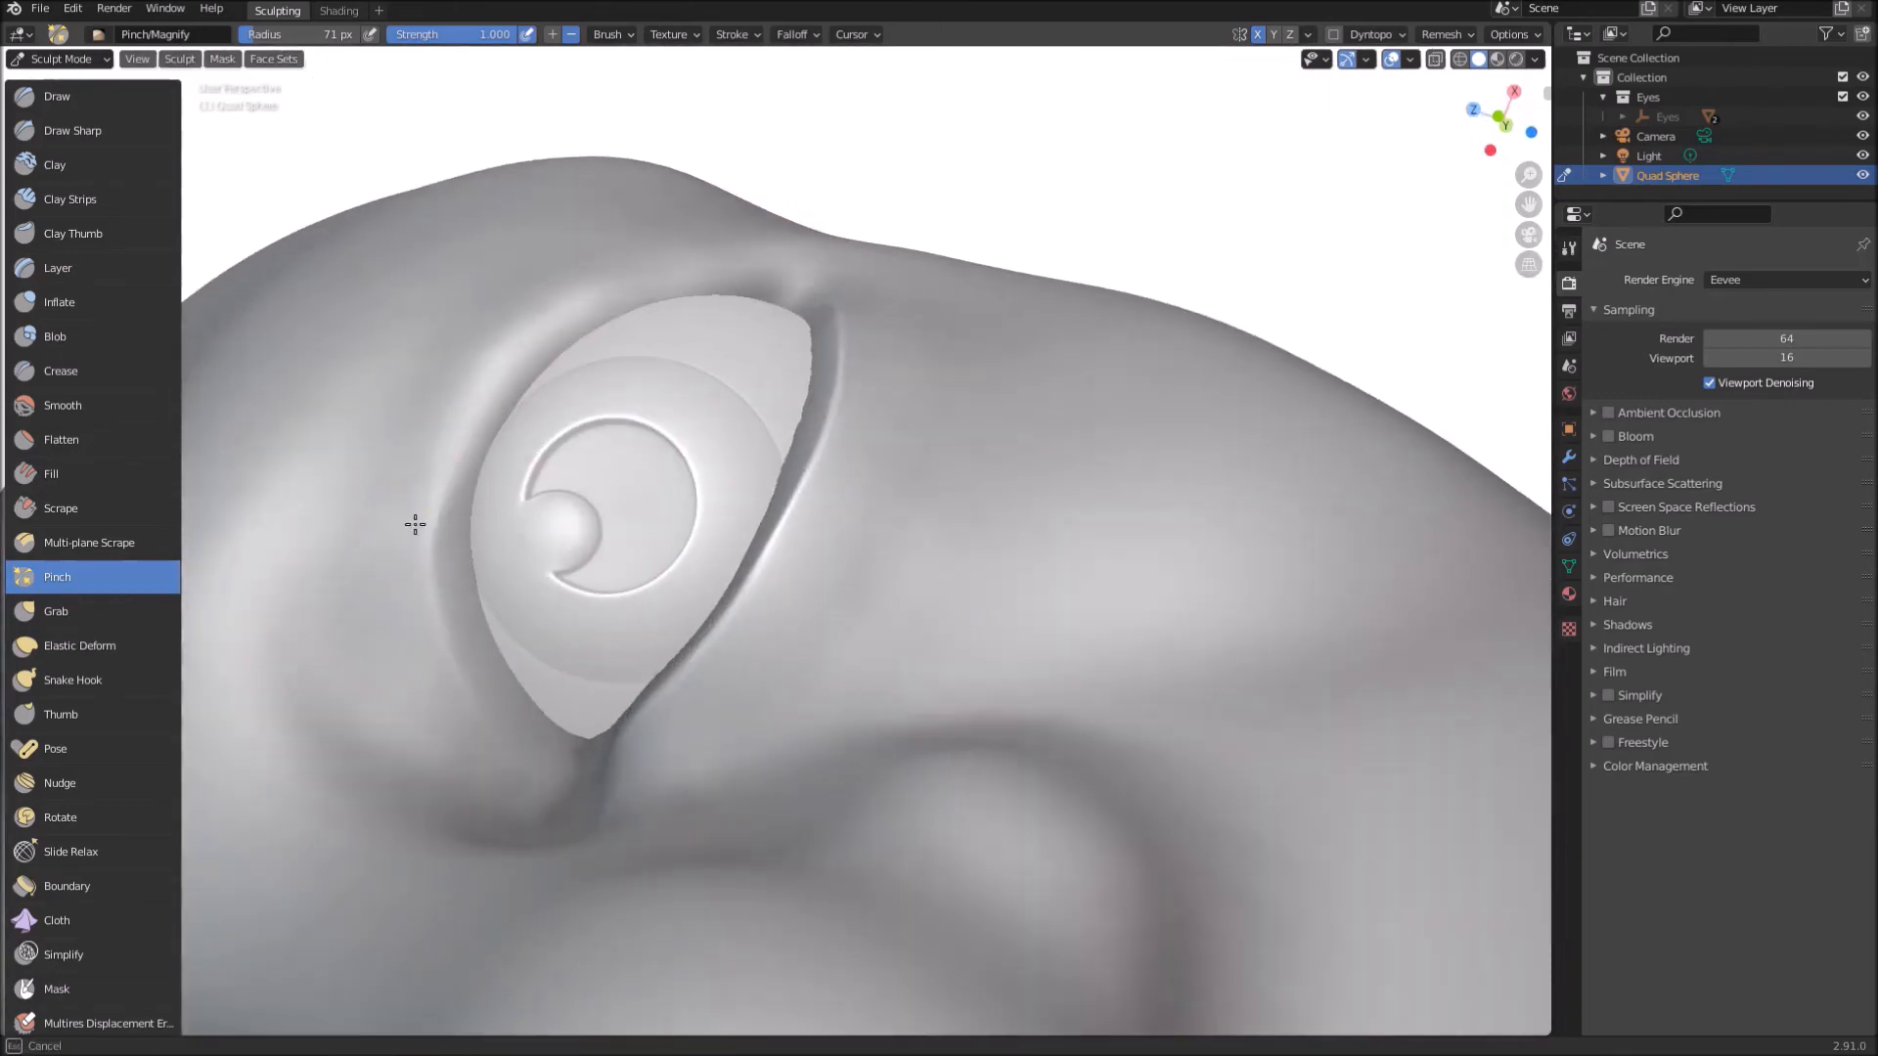
middle_click_drag(532, 326, 662, 402)
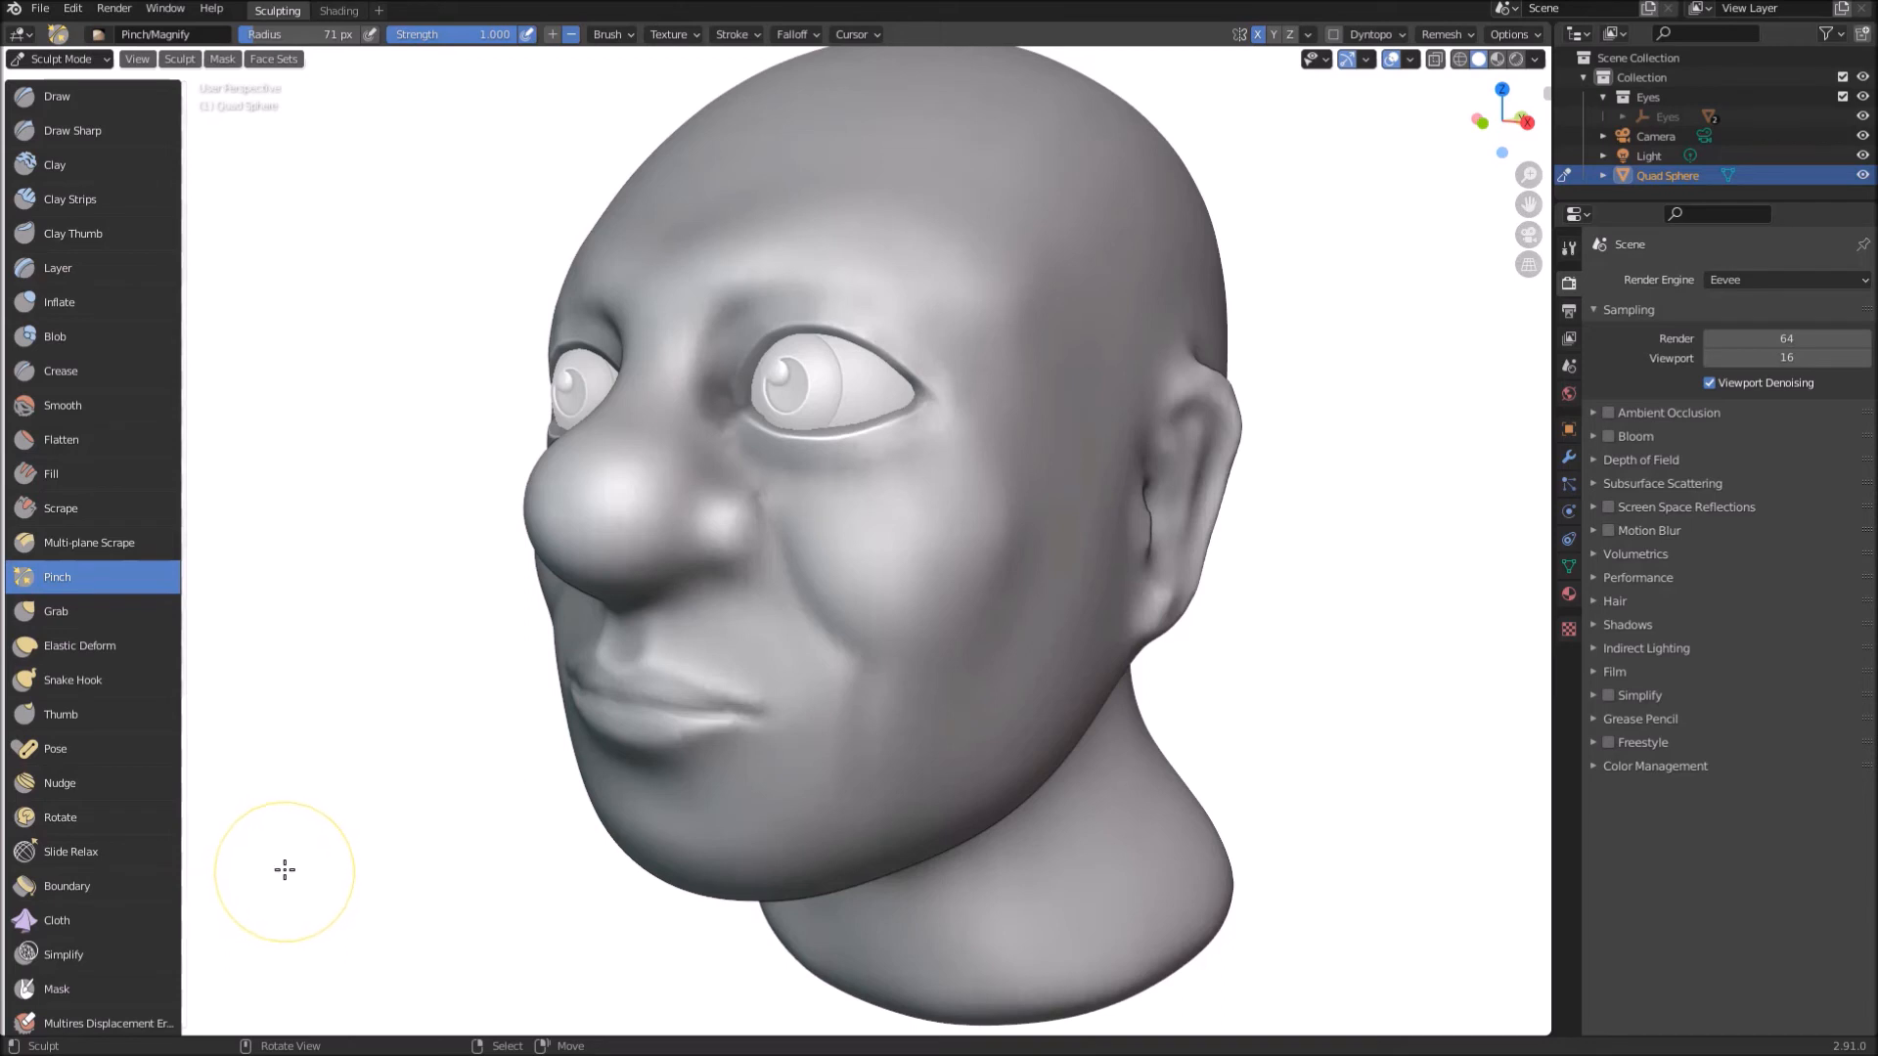
Step: Sharpen the lip edges with the Pinch brush and refine the mouth shape with the Grab brush at a radius of 67 px
middle_click_drag(284, 869, 381, 859)
scroll(638, 586, "up", 1)
mouse_move(640, 577)
middle_mouse_down()
mouse_move(641, 541)
mouse_move(677, 548)
middle_mouse_up()
middle_click_drag(831, 557, 706, 360, "shift")
middle_click_drag(707, 360, 710, 342)
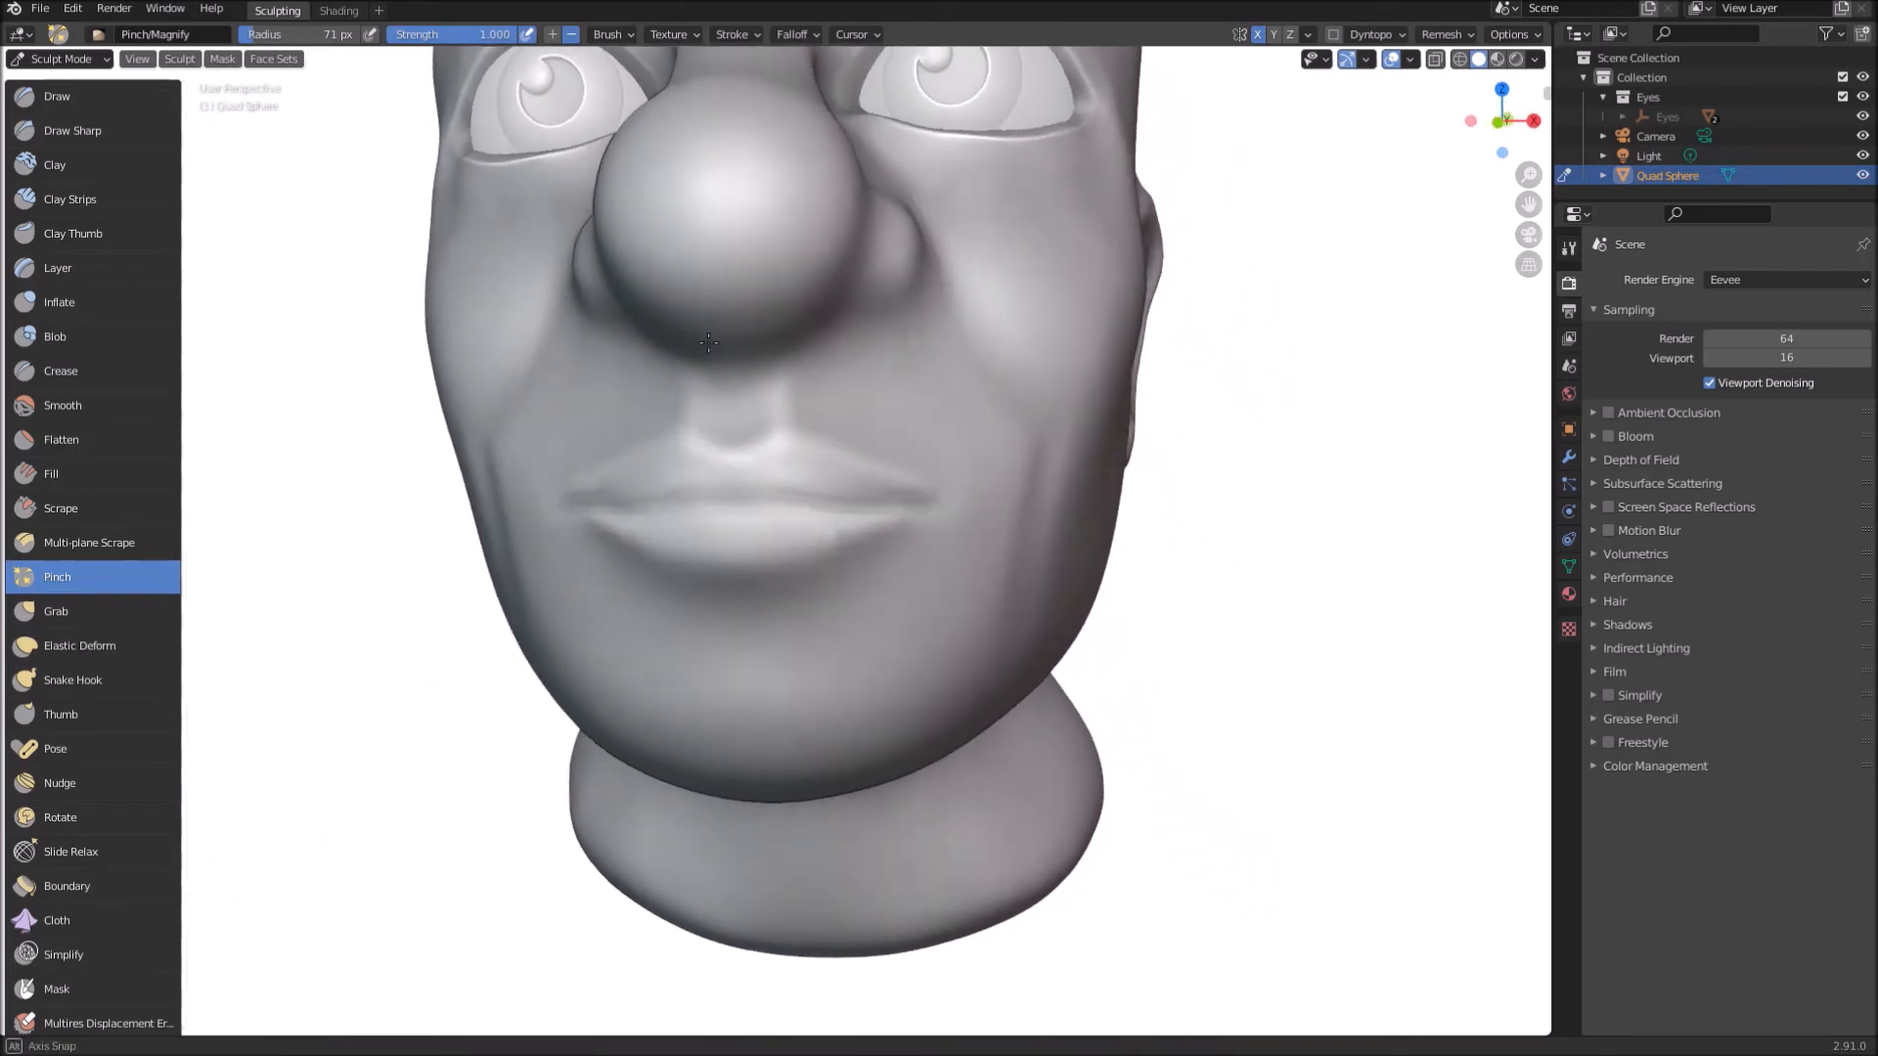
scroll(714, 337, "up", 1)
middle_click_drag(722, 349, 714, 362)
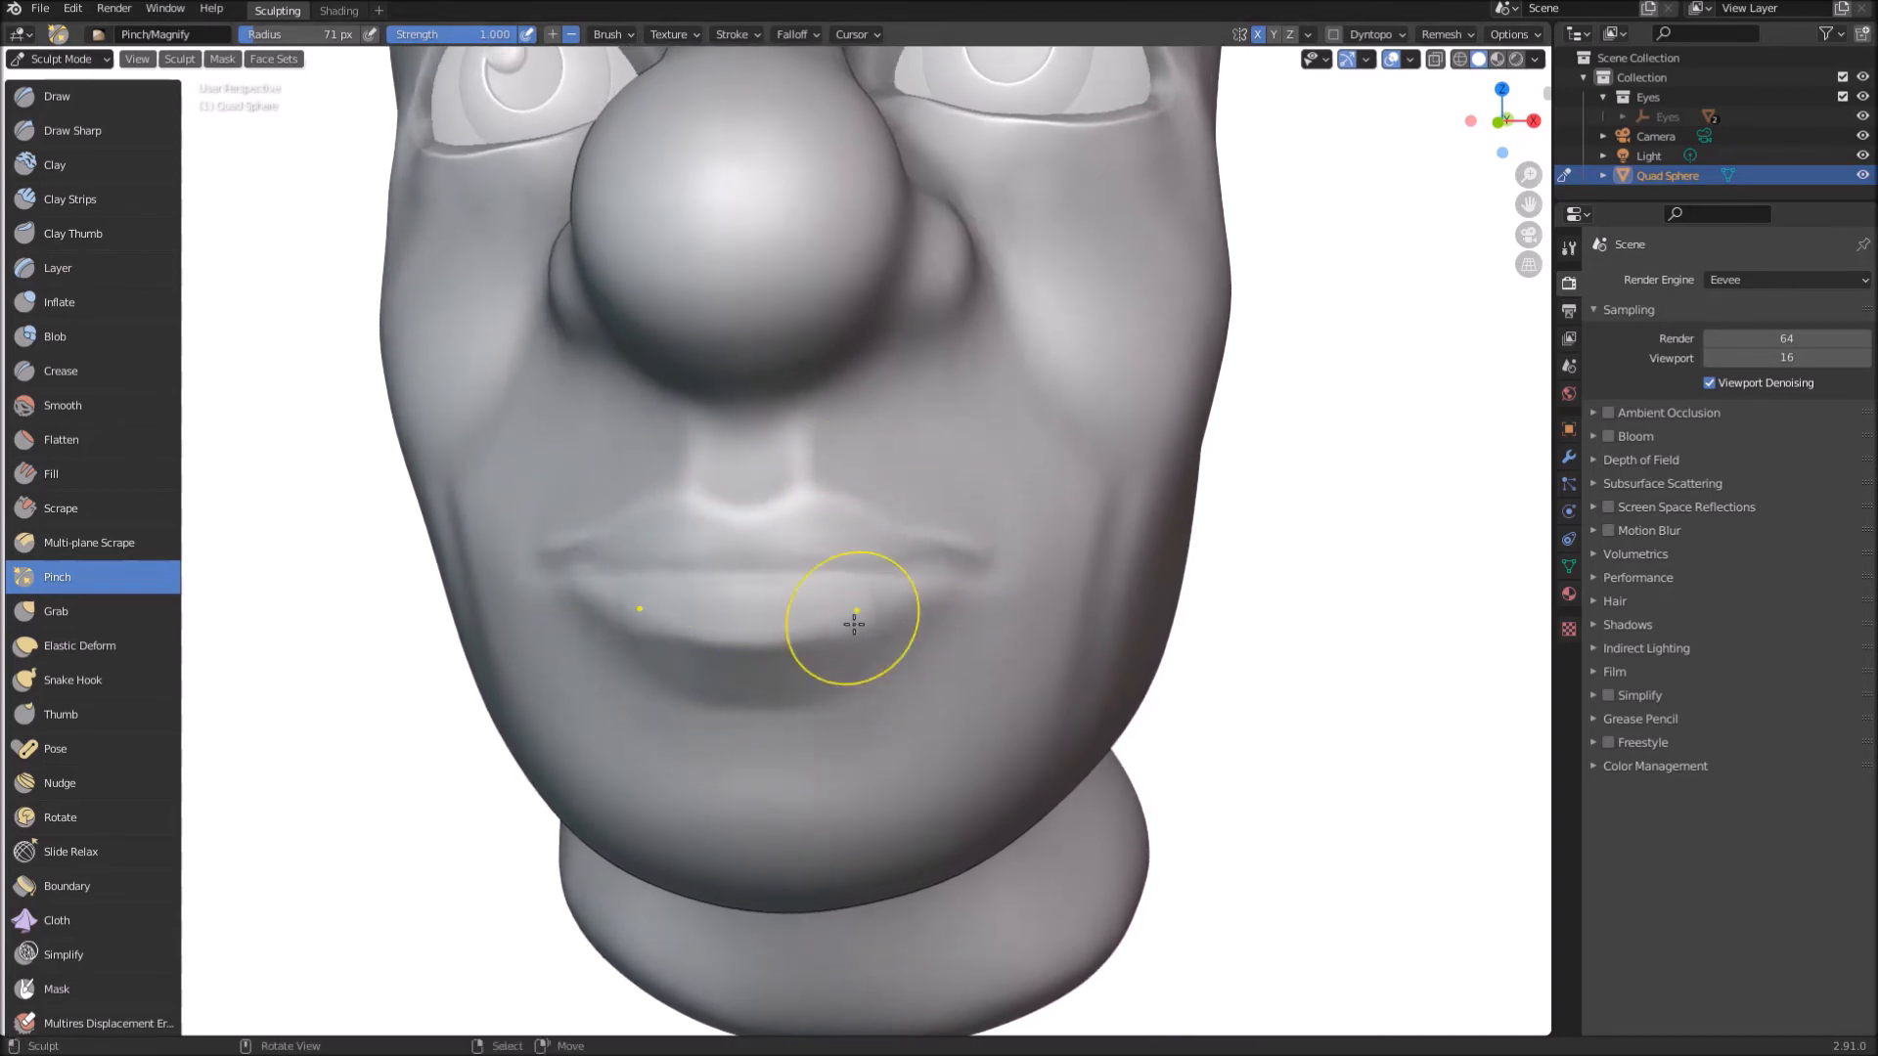
key("g")
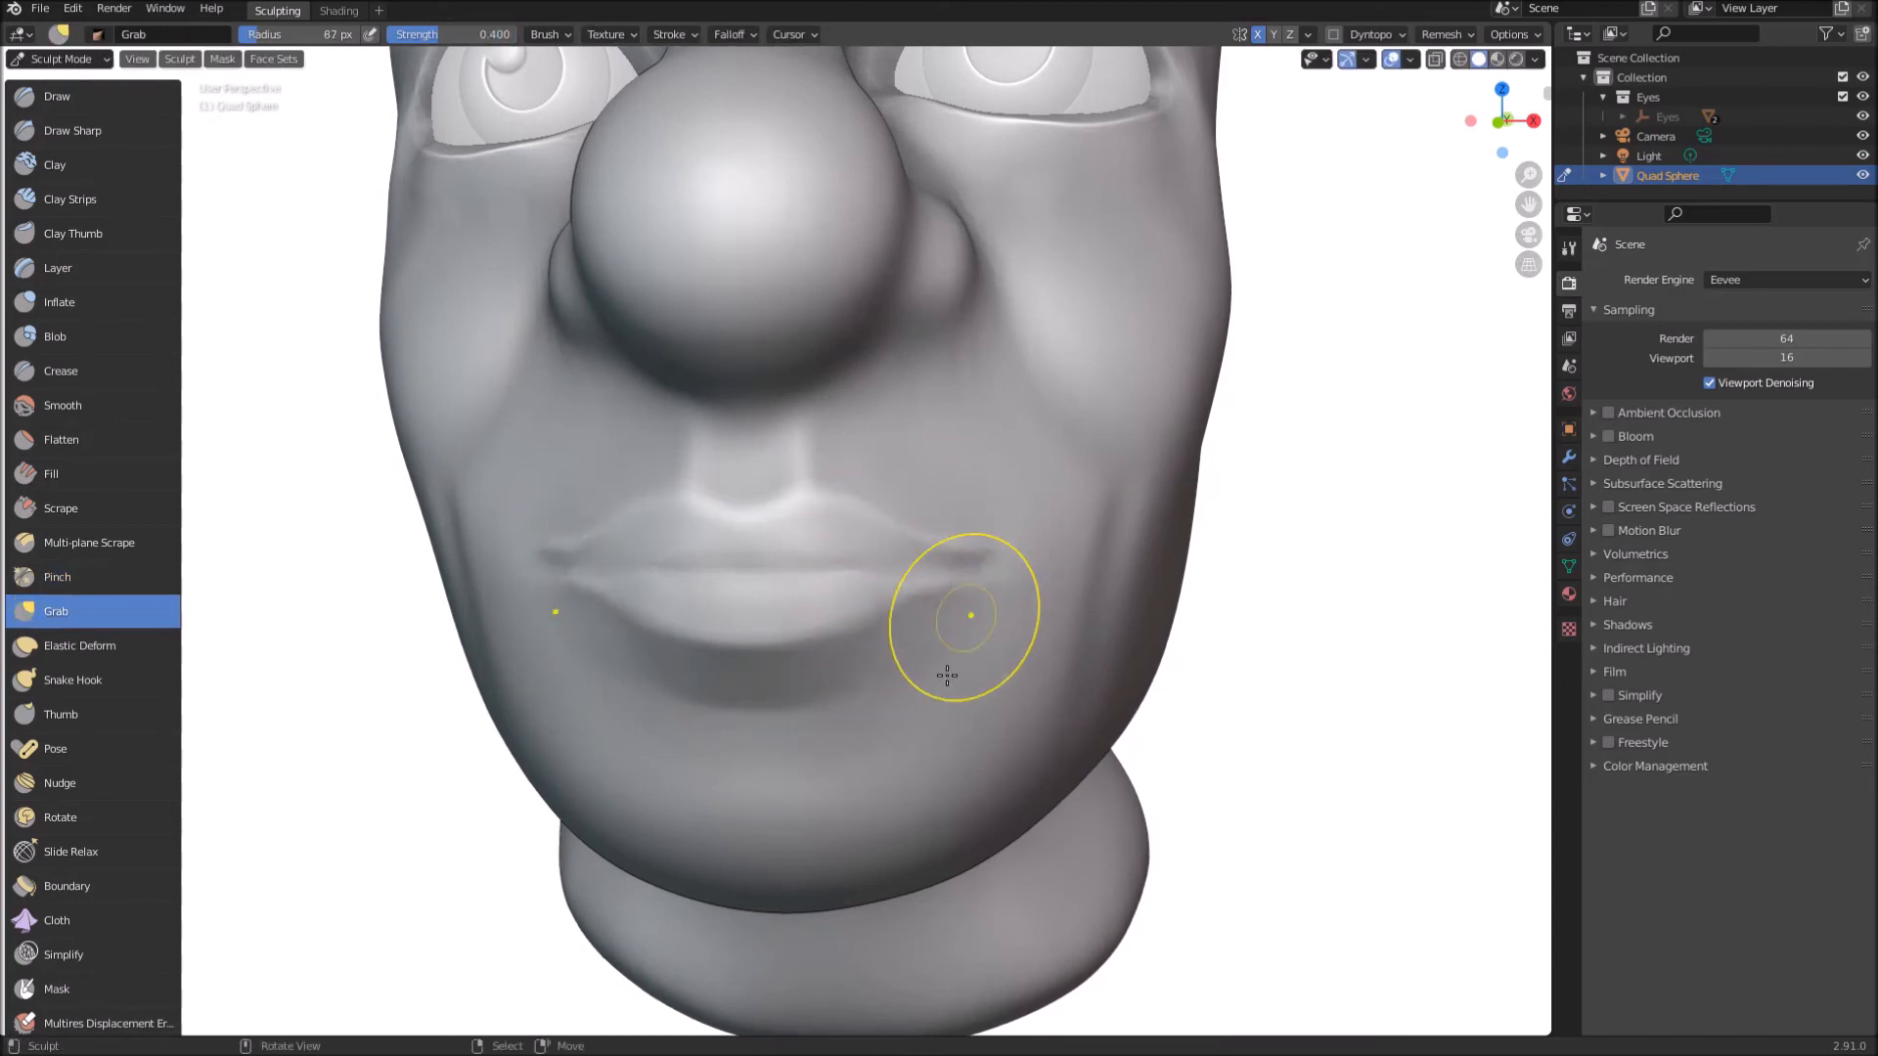
key("p")
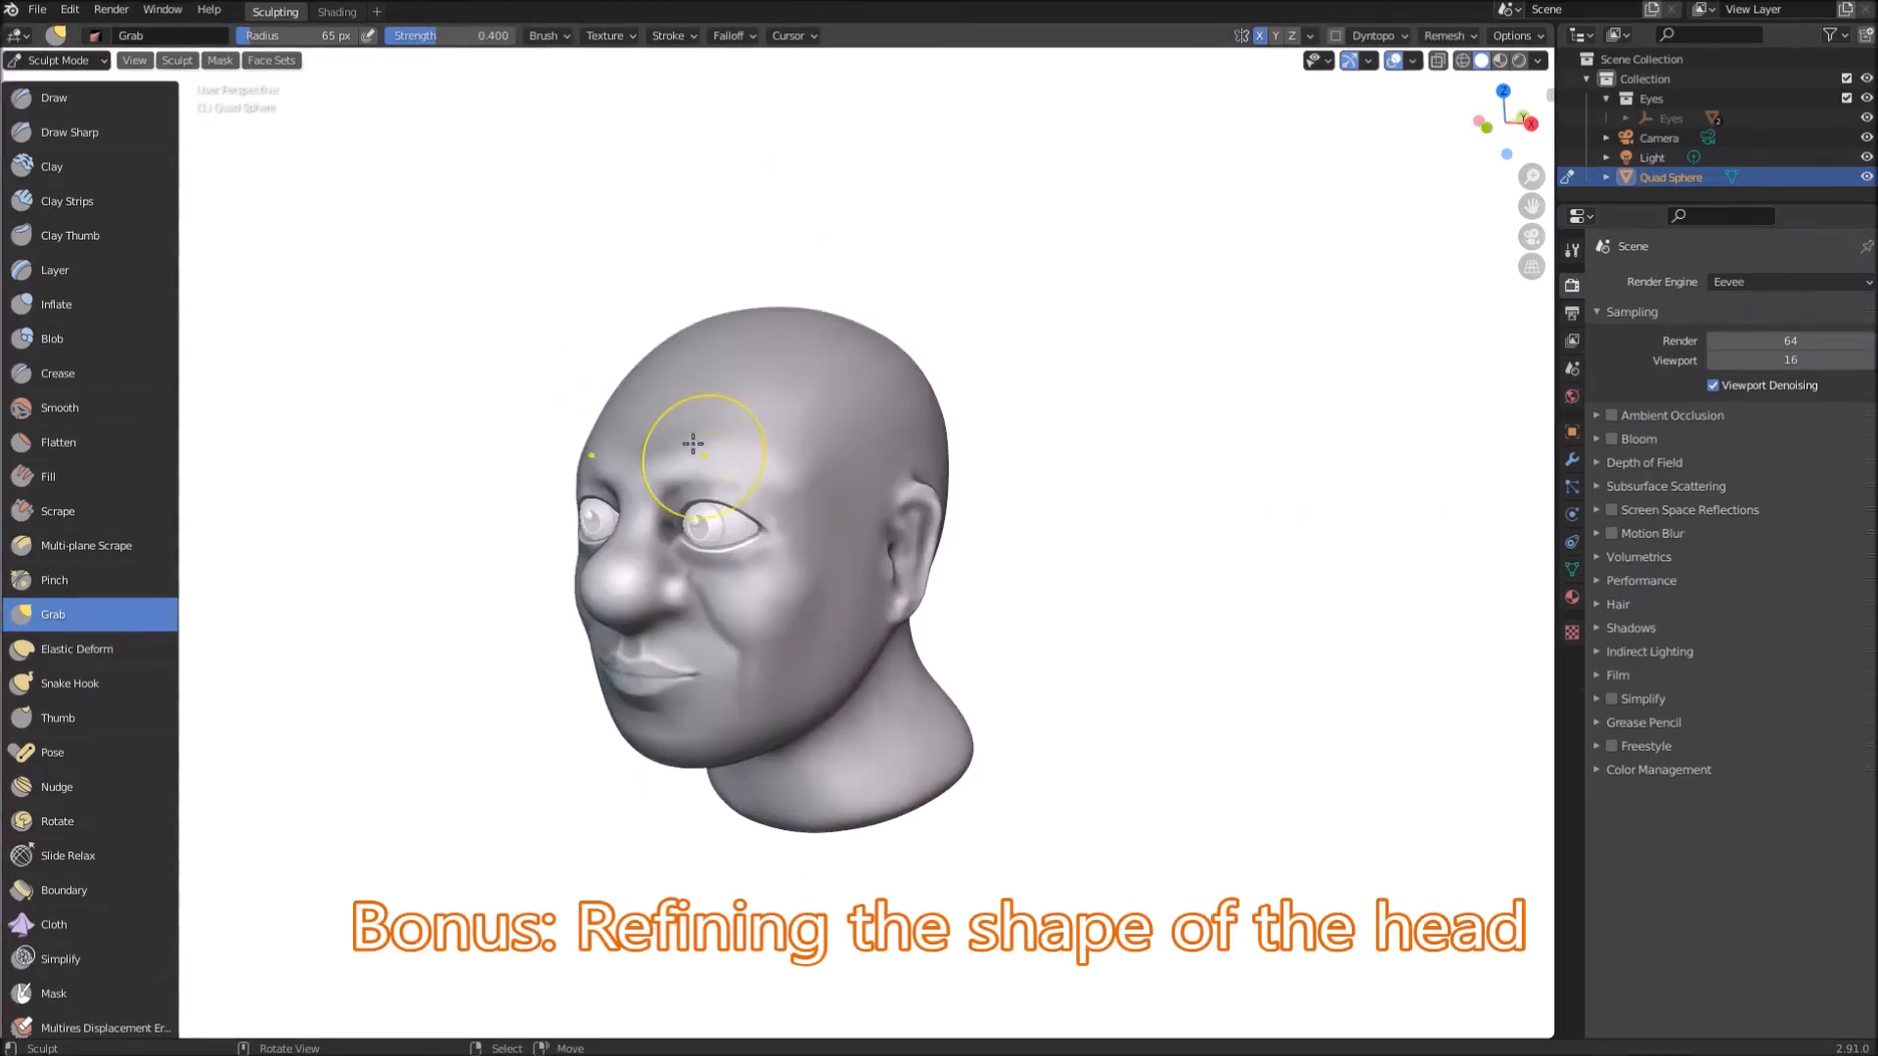
Step: Carve nostrils into the underside of the nose with the Crease brush at a radius of 36 px and strength 1.000
middle_click_drag(796, 532, 786, 237, "ctrl")
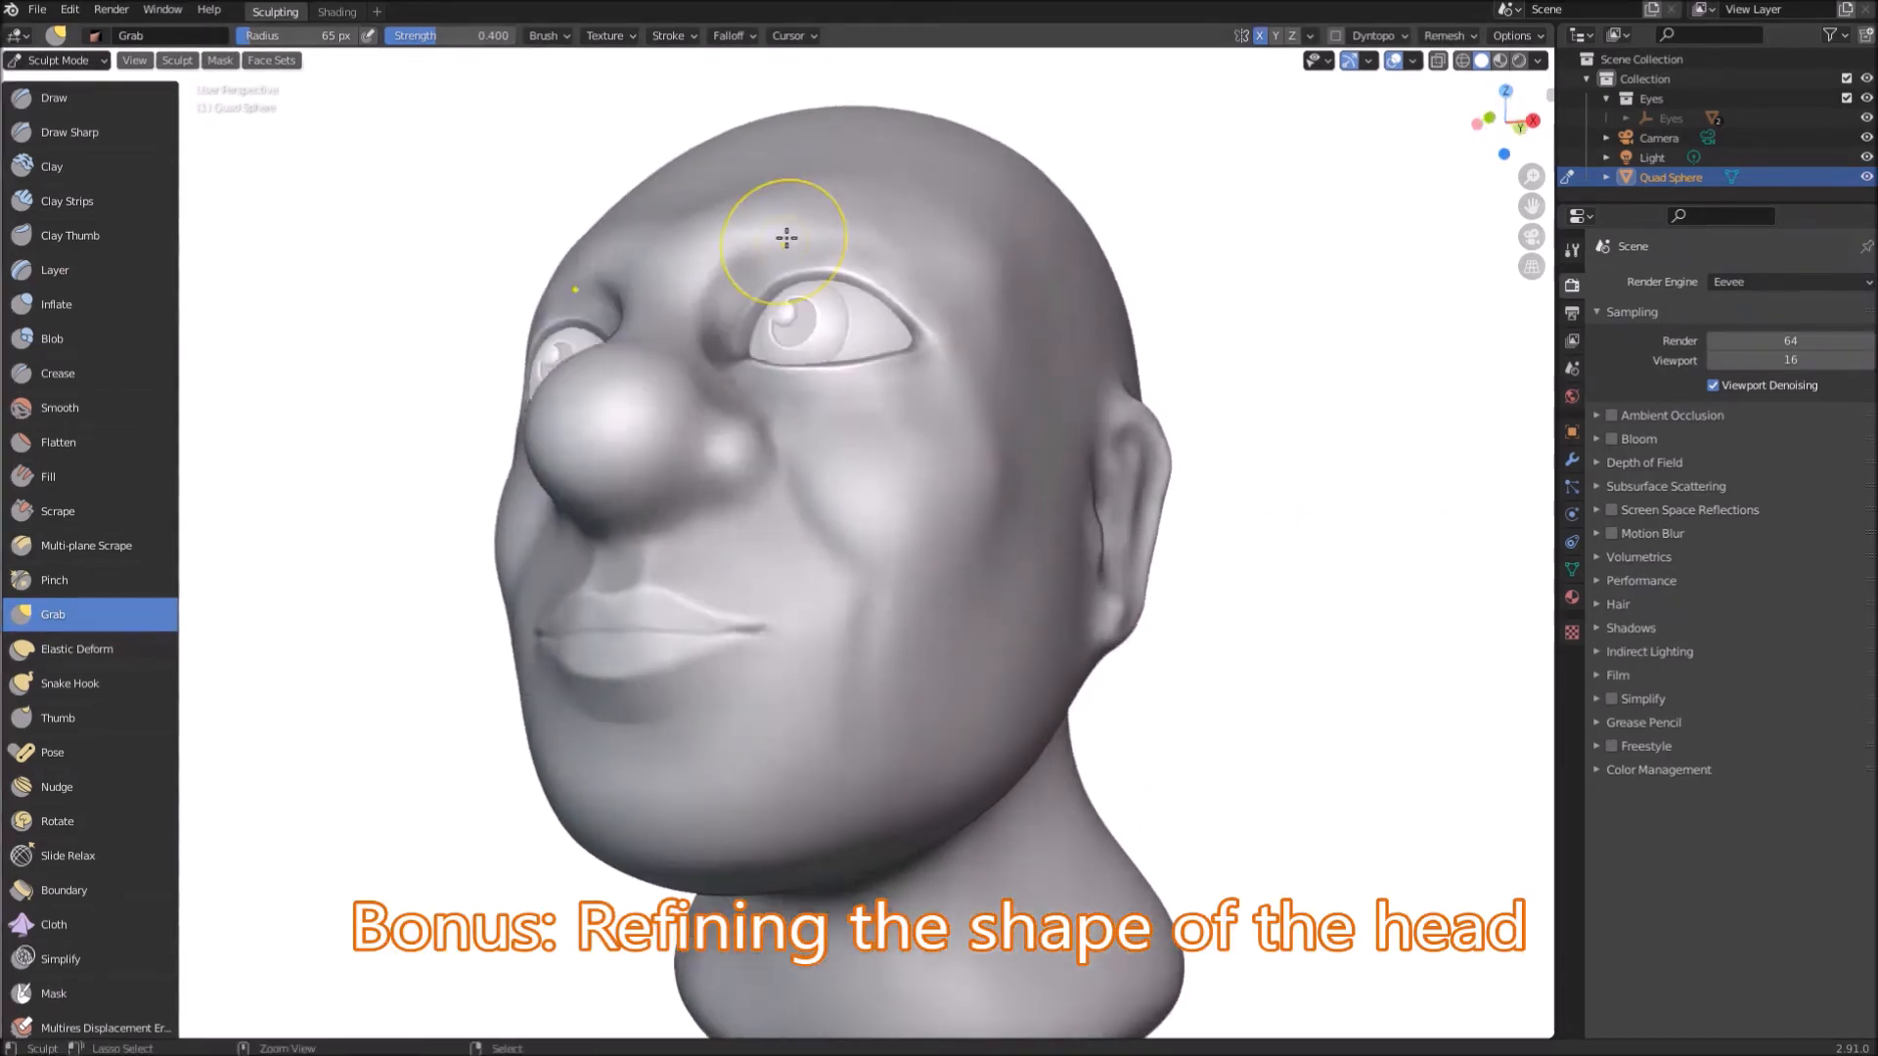
key("shift+c")
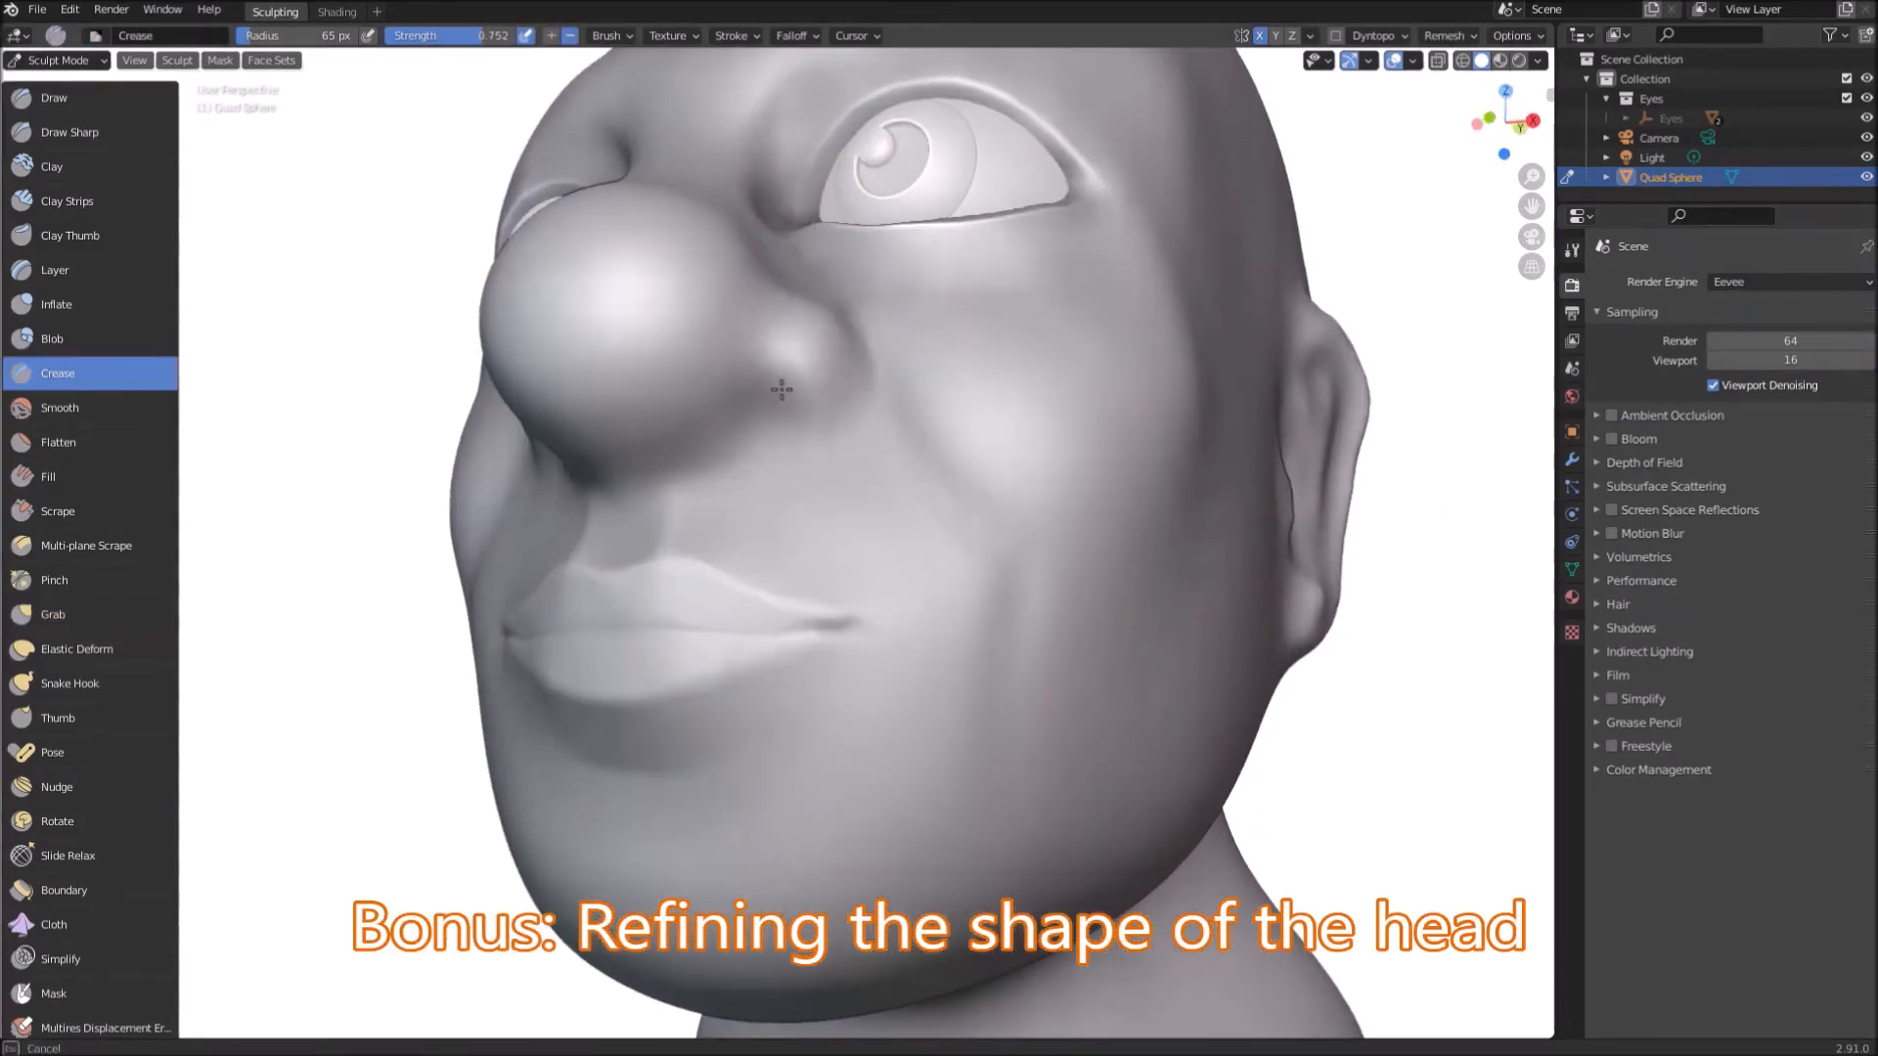
left_click_drag(772, 343, 783, 420)
middle_click_drag(783, 420, 796, 348)
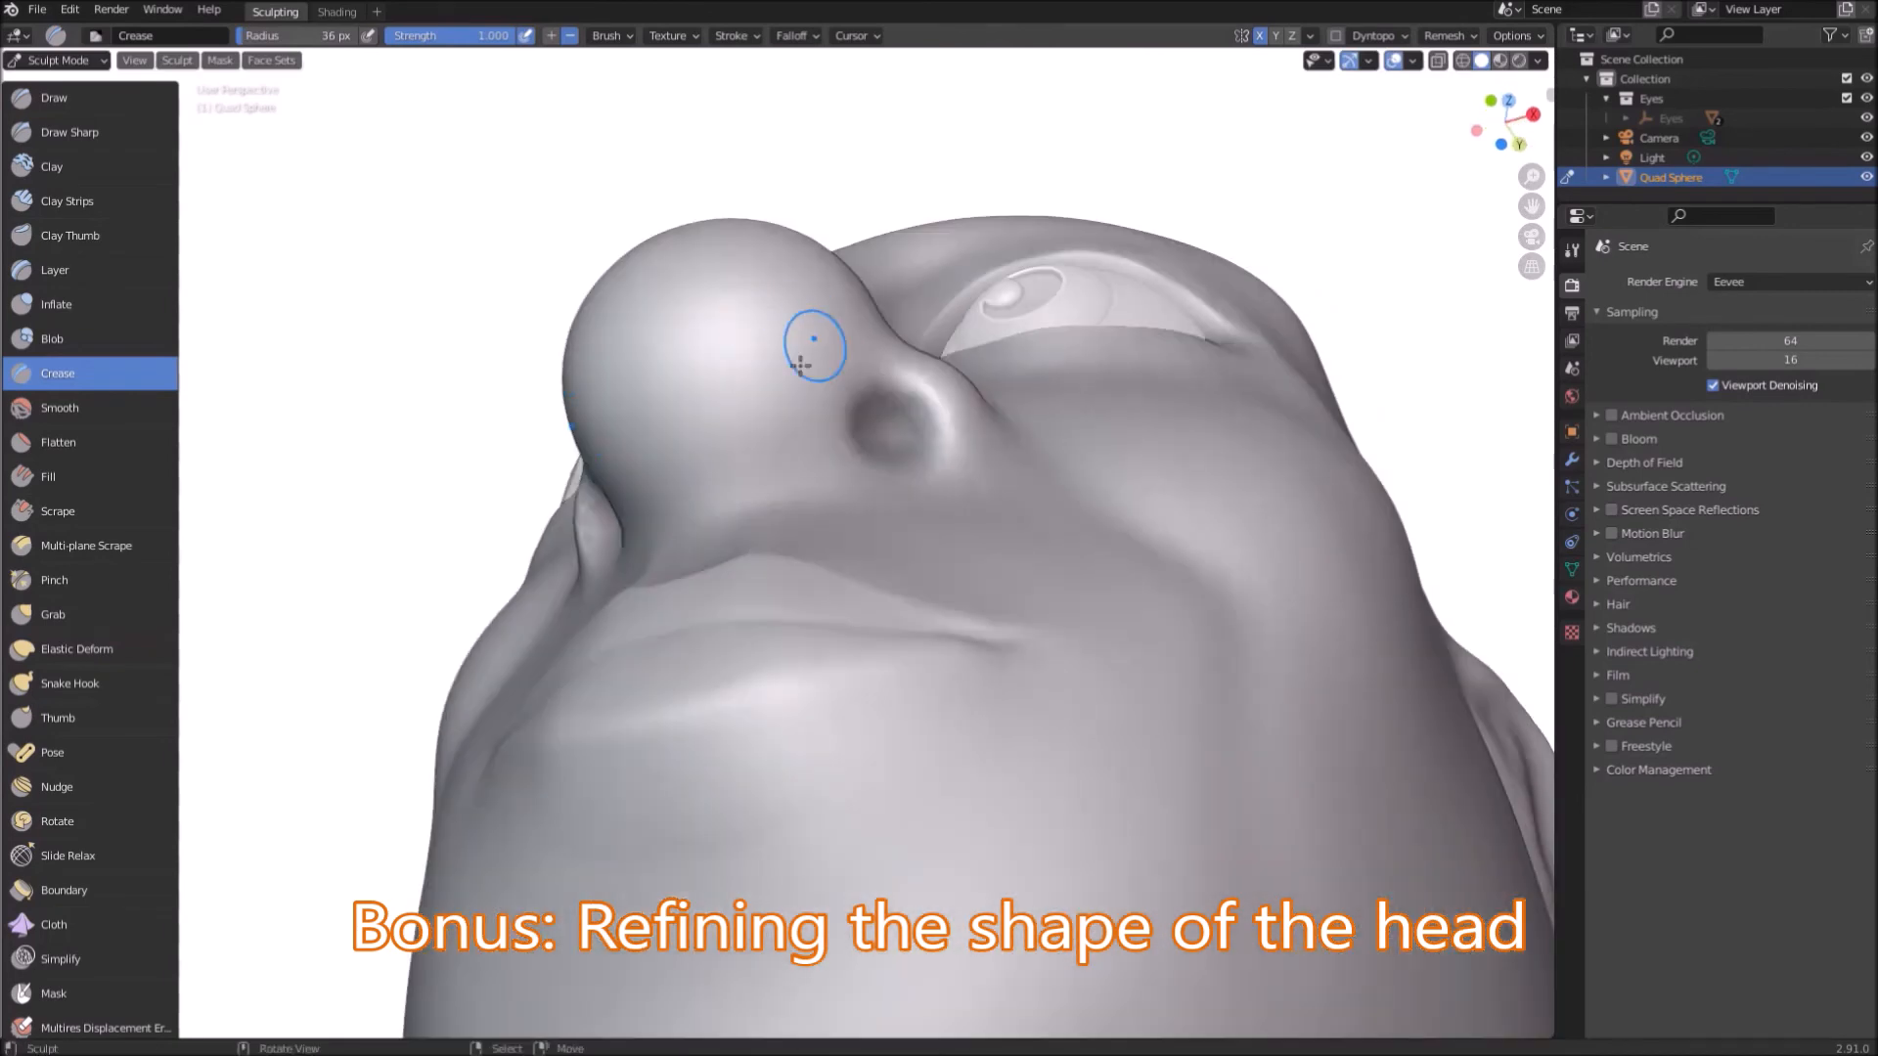
left_click_drag(773, 489, 705, 431)
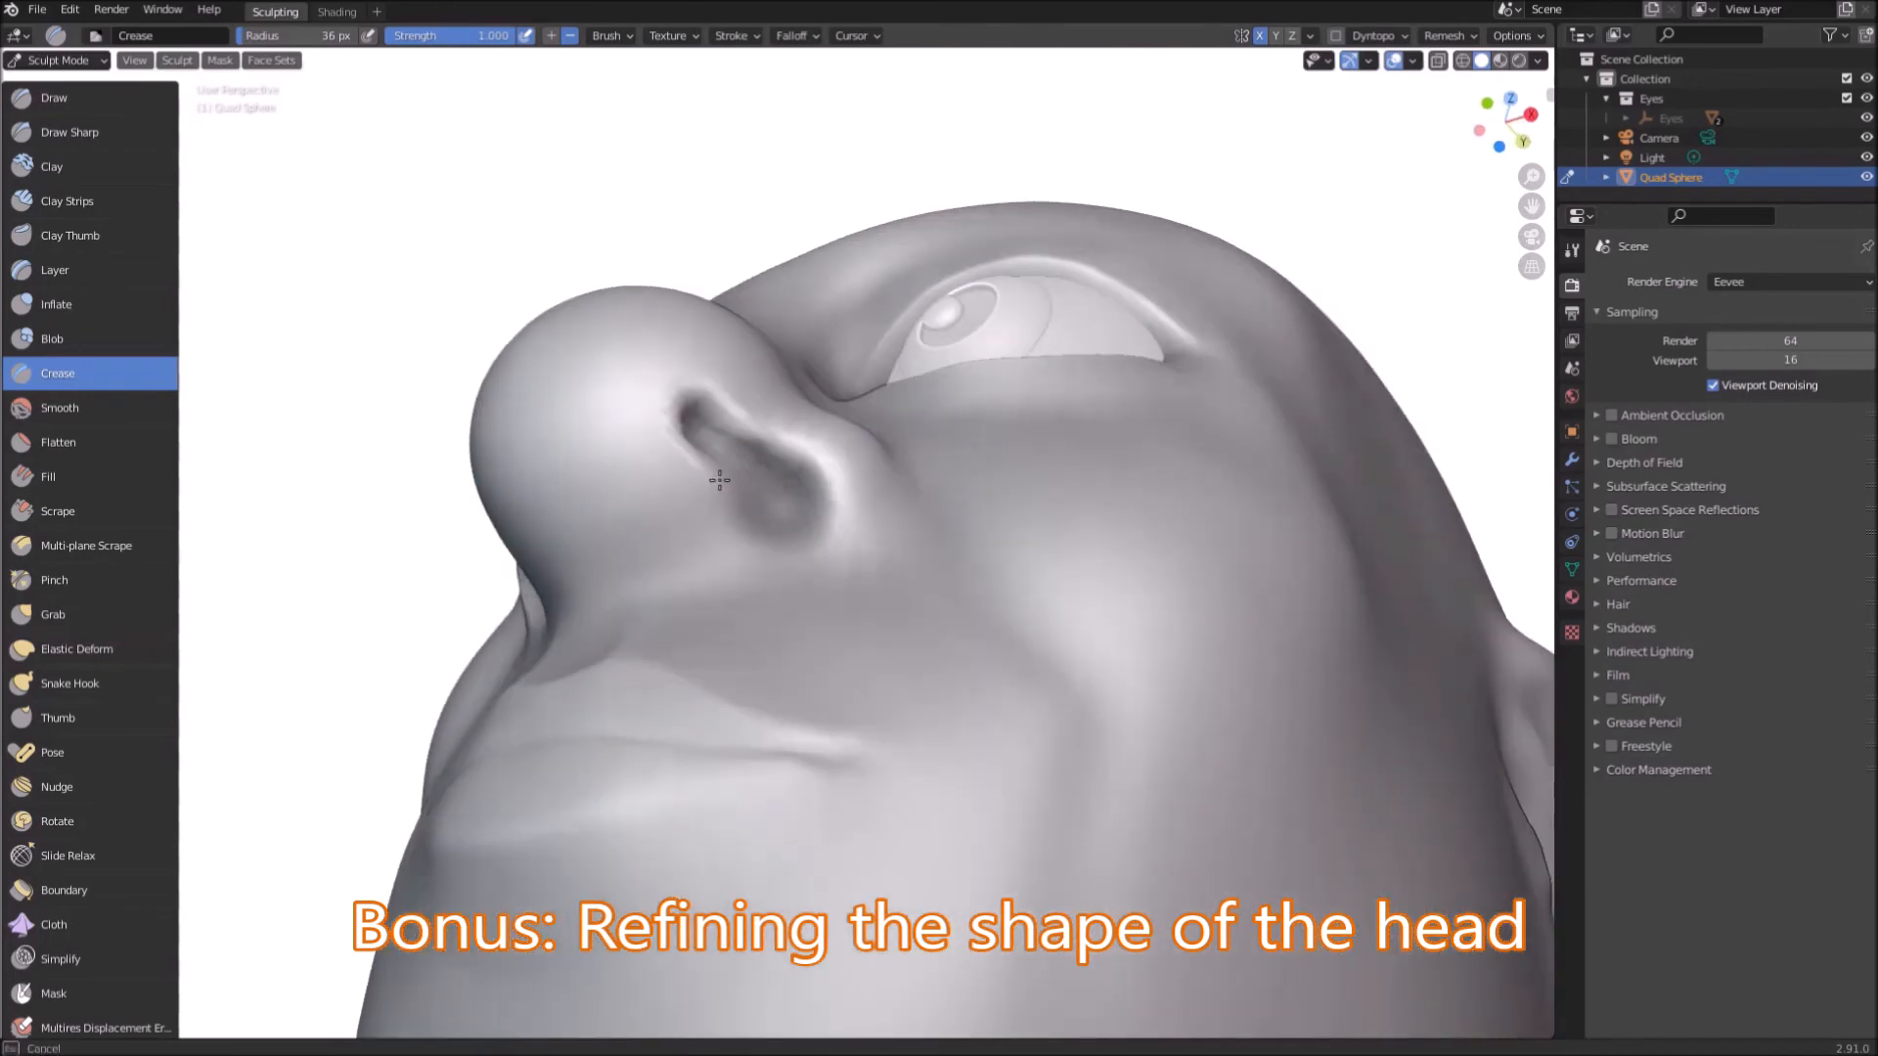
mouse_move(729, 449)
middle_mouse_down()
mouse_move(620, 537)
mouse_move(684, 533)
middle_mouse_up()
Step: Refine the nostrils and nose wings from below with the Grab brush at a radius of 77 px and the Inflate brush
key("g")
middle_click_drag(554, 553, 626, 567)
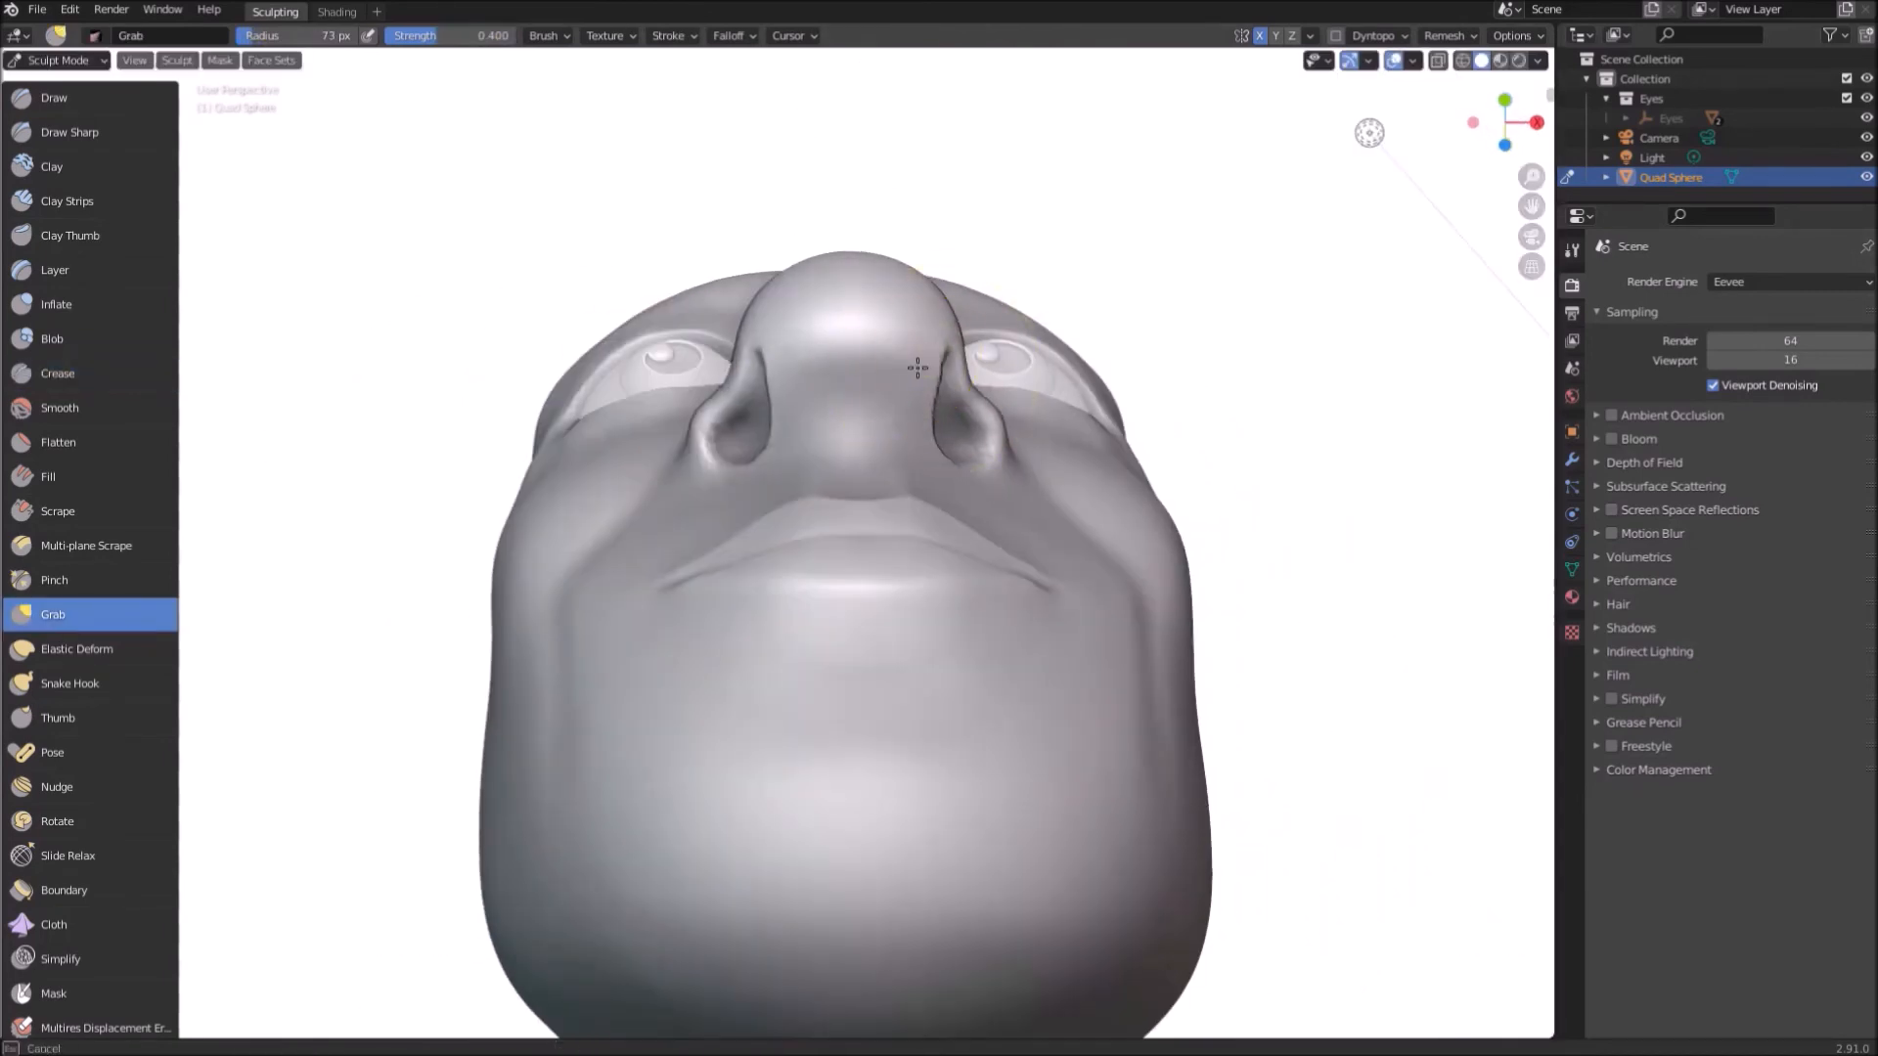
mouse_move(684, 489)
middle_mouse_down()
mouse_move(743, 509)
mouse_move(724, 529)
middle_mouse_up()
scroll(724, 528, "up", 3)
left_click_drag(719, 543, 722, 544)
scroll(801, 415, "down", 3)
mouse_move(919, 469)
middle_mouse_down()
mouse_move(801, 415)
mouse_move(783, 509)
mouse_move(655, 489)
middle_mouse_up()
key("i")
scroll(654, 547, "up", 2)
key("g")
Step: Build up the brow ridge above the eyes with the Draw brush in the front view
key("KP_1")
scroll(630, 404, "up", 2)
key("x")
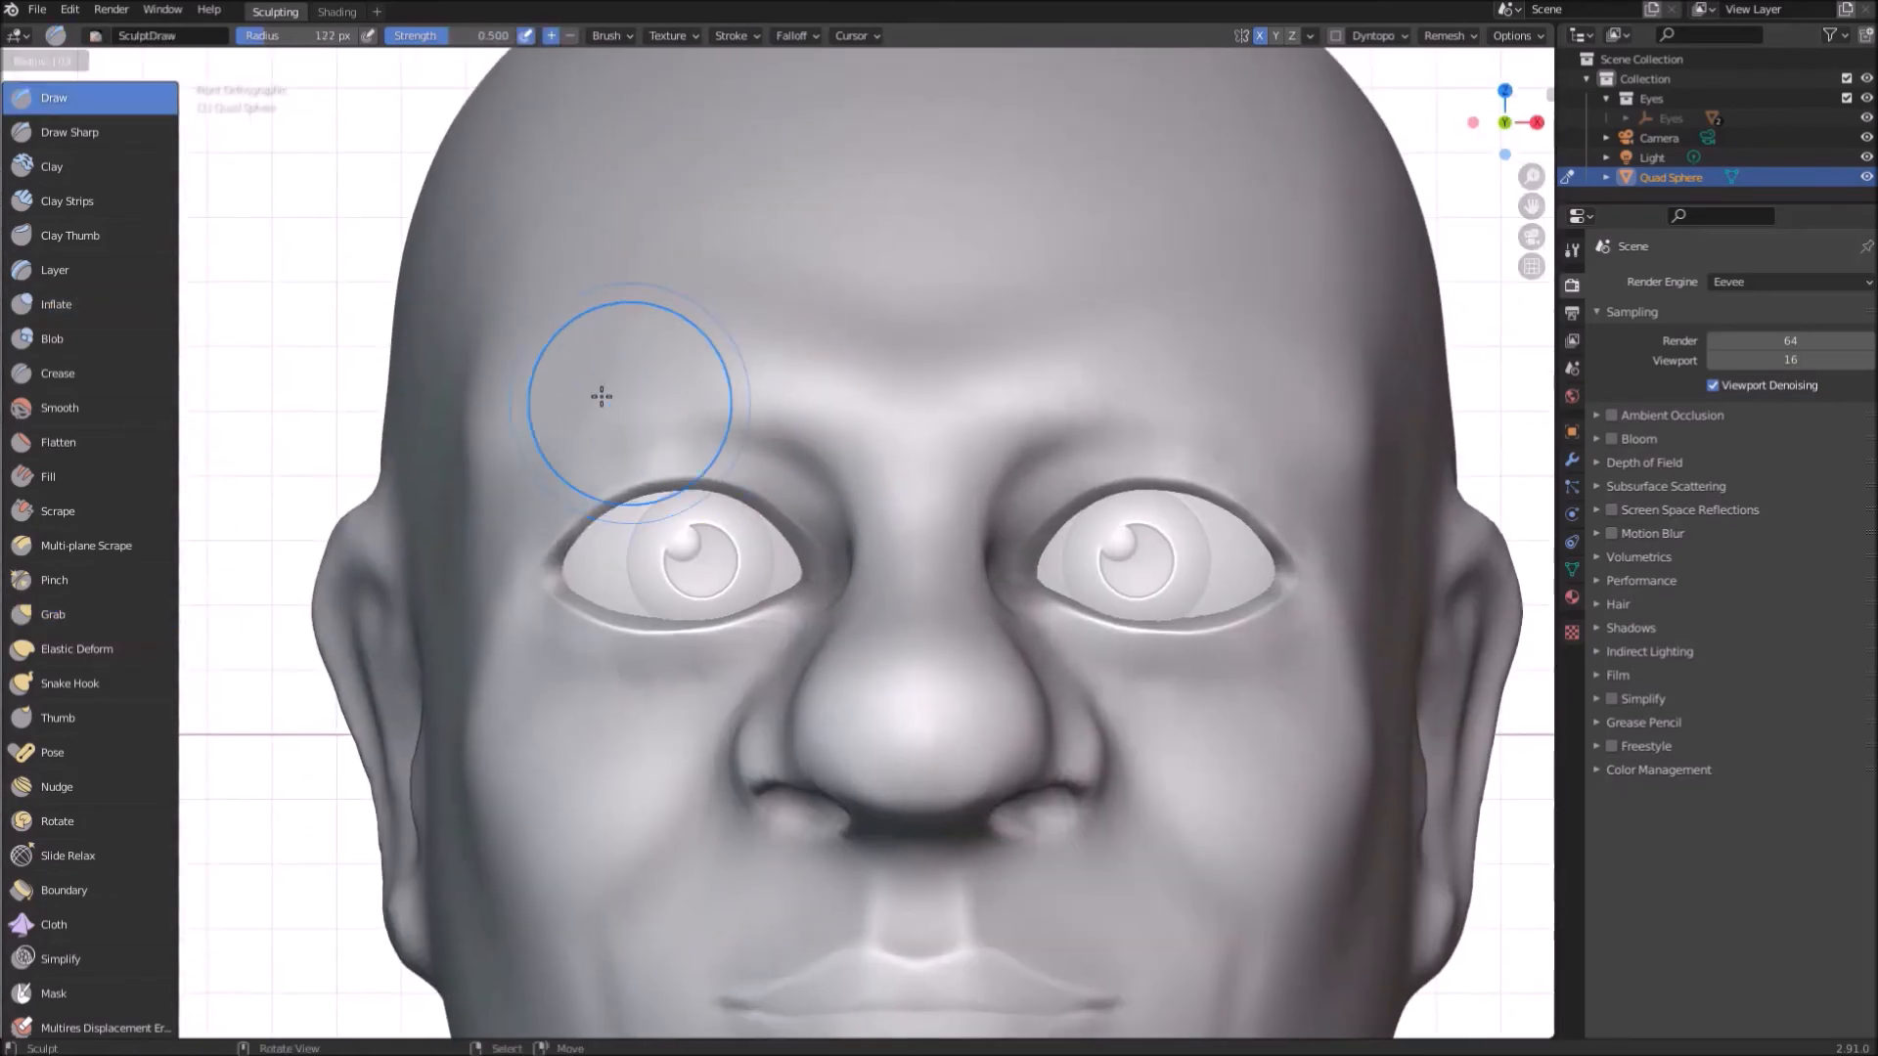
Step: Adjust the head's profile in the side view with Snake Hook at a 409 px radius and push the back of the skull inward with Grab
key("KP_3")
scroll(683, 431, "down", 3)
key("g")
key("k")
left_click_drag(928, 501, 880, 504)
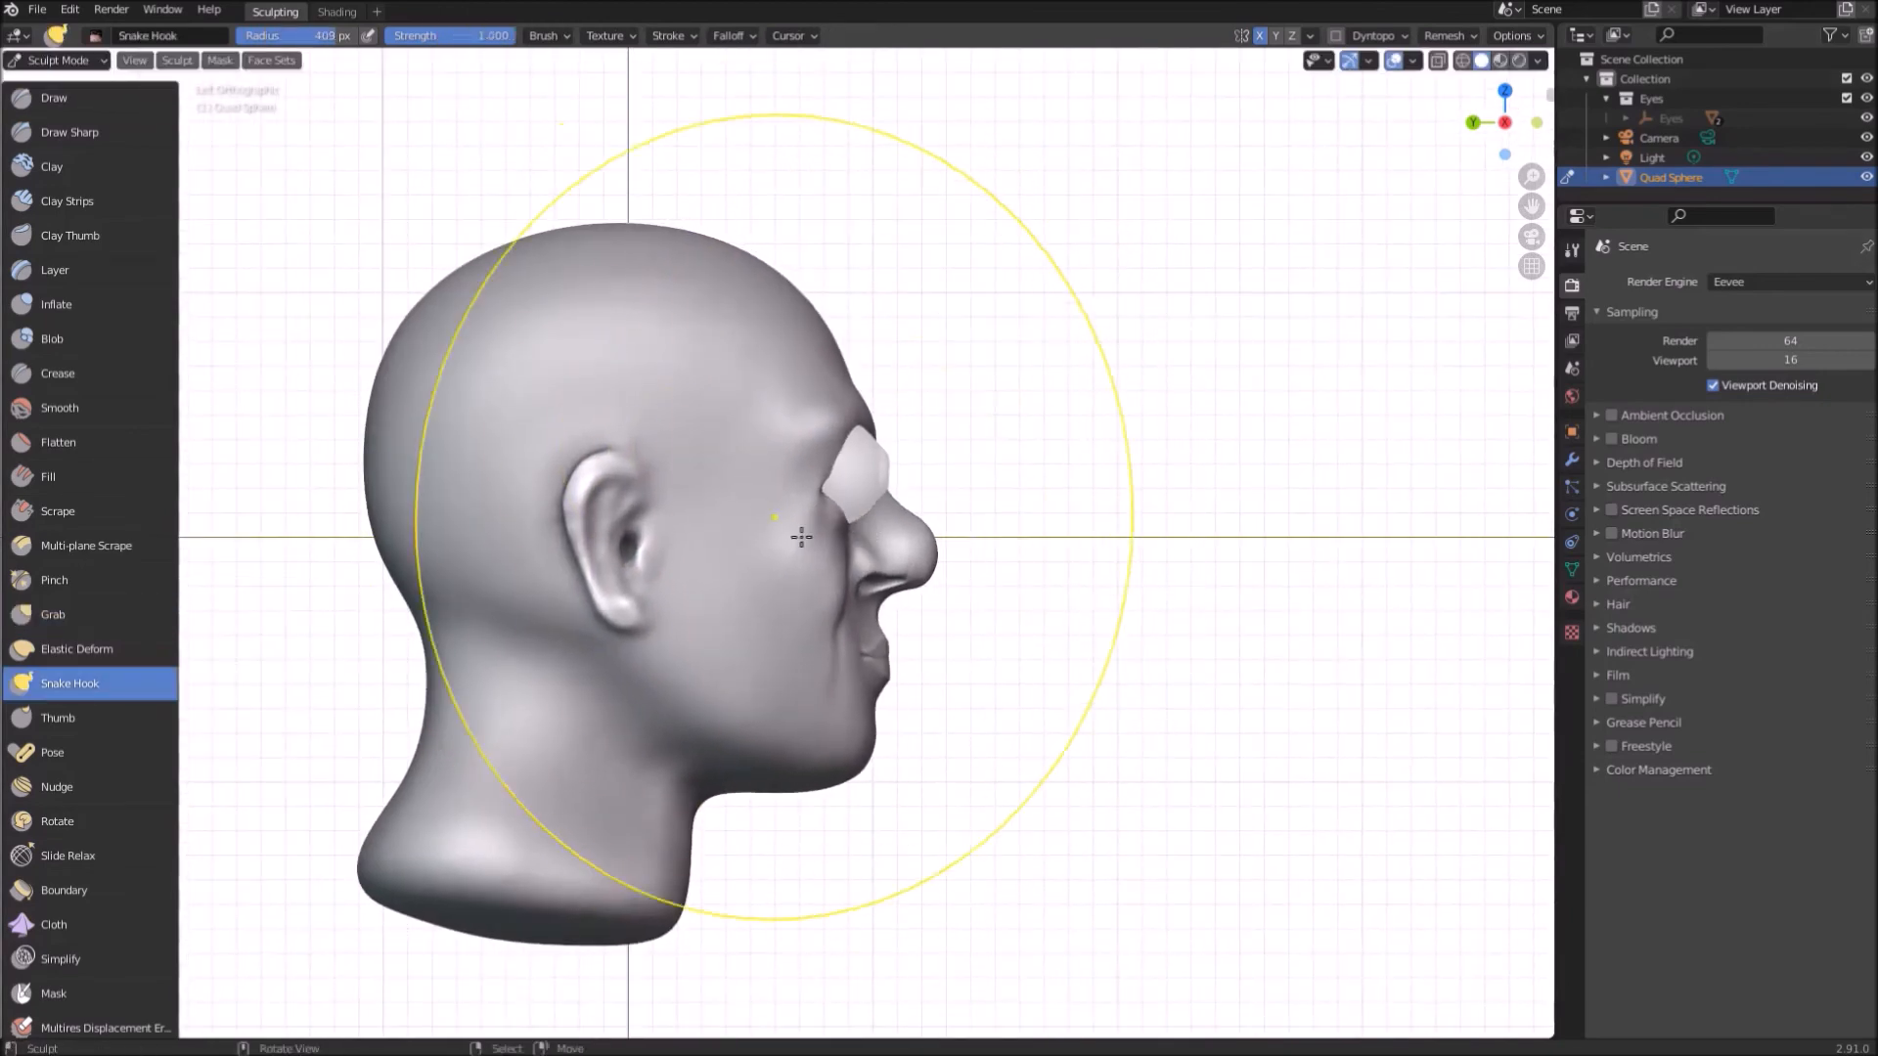
key("g")
left_click_drag(372, 428, 404, 428)
Step: Move the eyes back into their sockets in Object Mode using the side view, and return the head to Sculpt Mode
key("ctrl+Tab")
right_click(859, 473)
key("g")
left_click(929, 494)
key("g")
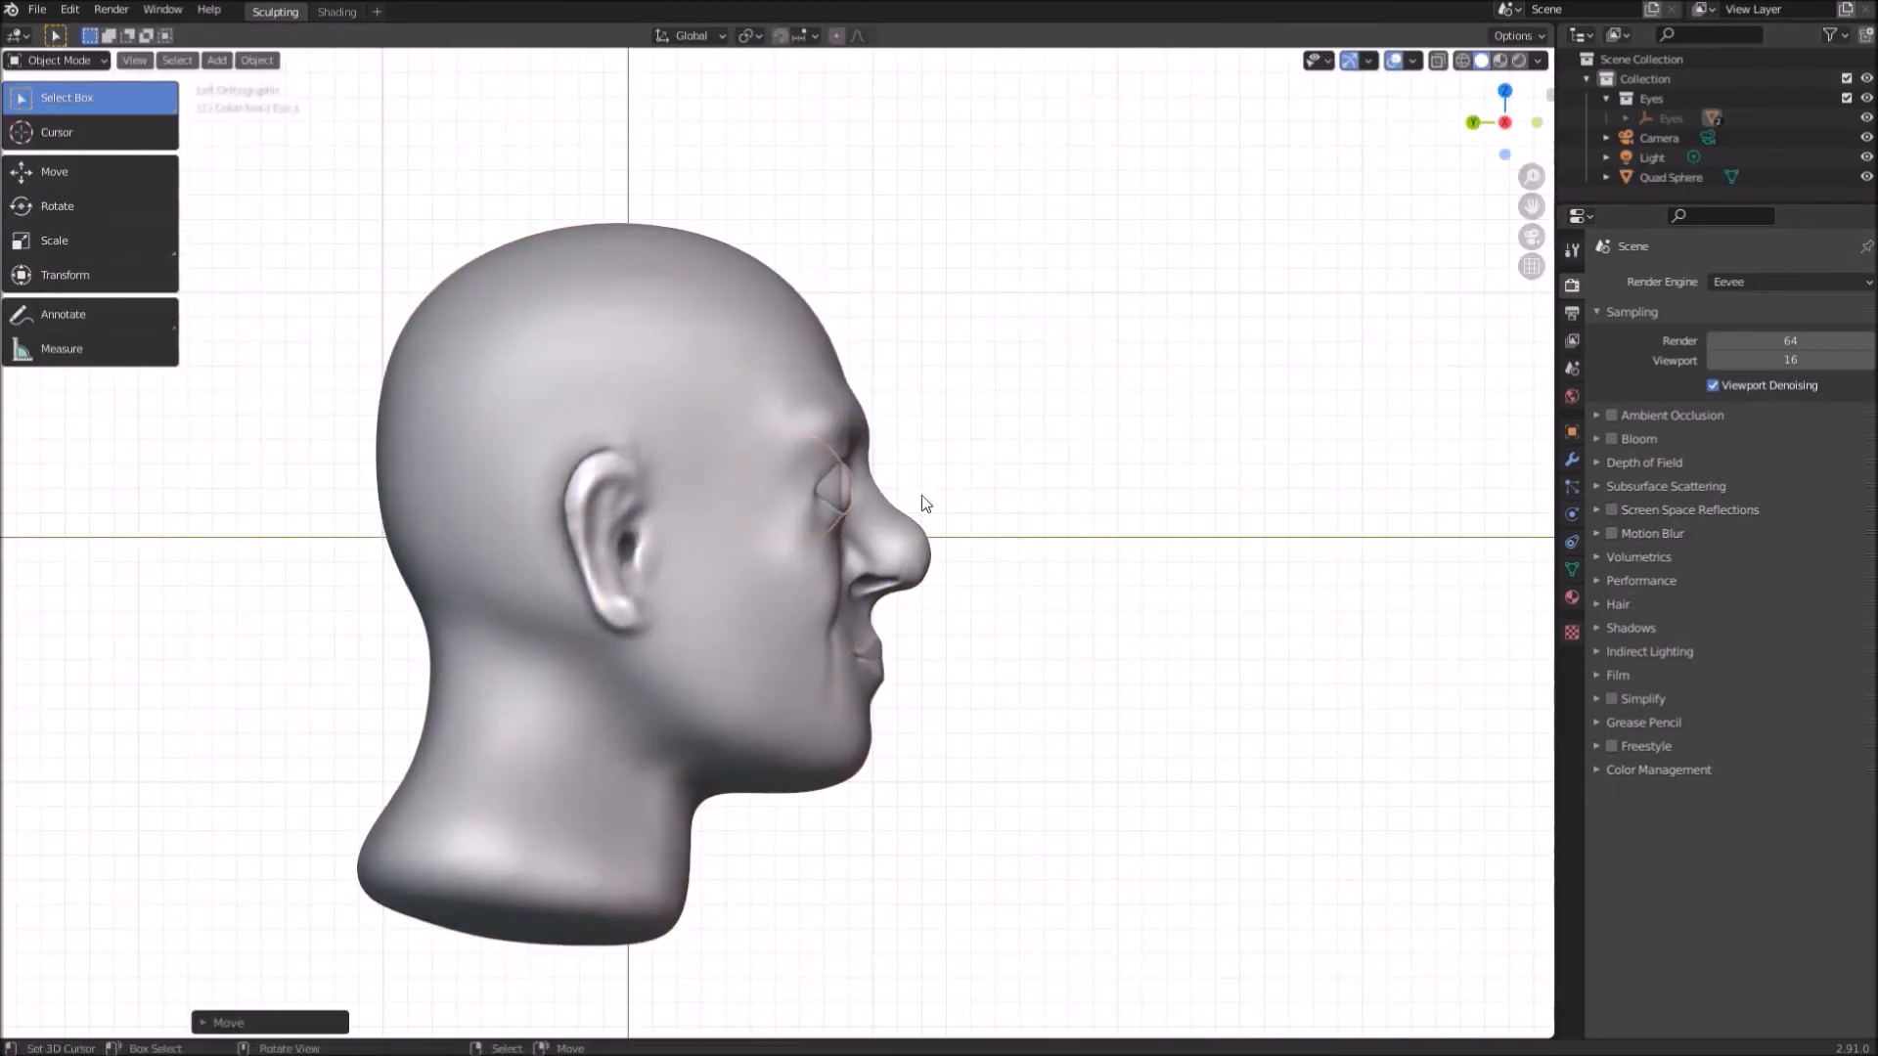
left_click(923, 495)
middle_click_drag(922, 494, 847, 551)
key("KP_1")
scroll(753, 397, "up", 4)
left_click(685, 315)
key("ctrl+Tab")
Step: Fit the brows and upper eyelids around the eyes with the Grab brush at a radius of 233 px
mouse_move(685, 315)
middle_mouse_down()
mouse_move(872, 537)
mouse_move(741, 464)
middle_mouse_up()
left_click_drag(740, 464, 733, 477)
key("KP_1")
scroll(876, 293, "up", 3)
mouse_move(876, 294)
middle_mouse_down()
mouse_move(528, 490)
mouse_move(784, 365)
middle_mouse_up()
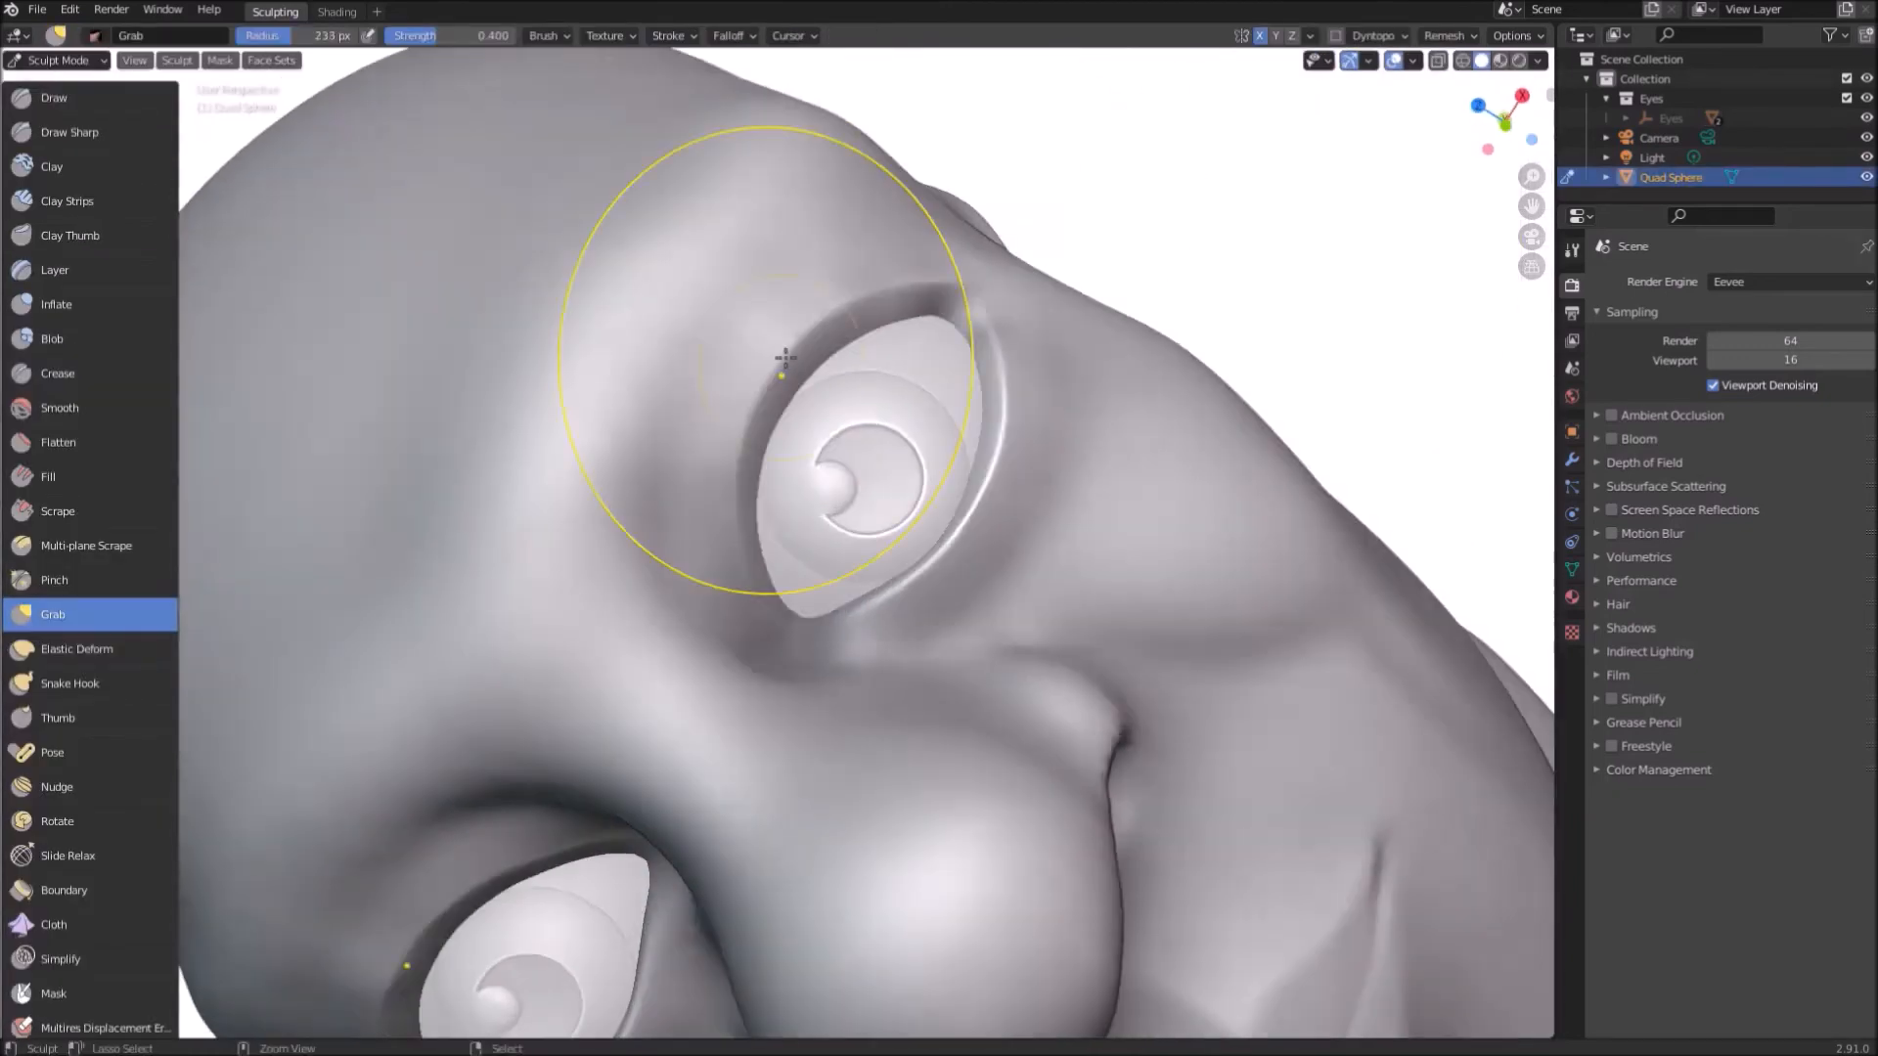
Step: Carve a fold above the upper eyelids with the Crease brush at a radius of 54 px and strength 1.000
scroll(783, 365, "up", 2)
key("shift+c")
key("f")
left_click(487, 409)
mouse_move(657, 572)
left_mouse_down()
mouse_move(666, 344)
mouse_move(778, 210)
left_mouse_up()
middle_click_drag(778, 235, 743, 460)
left_click_drag(712, 536, 927, 191)
left_click_drag(768, 357, 706, 616)
middle_click_drag(738, 747, 827, 763)
left_click_drag(831, 768, 629, 553)
scroll(860, 365, "down", 3)
mouse_move(629, 554)
middle_mouse_down()
mouse_move(860, 365)
mouse_move(822, 411)
middle_mouse_up()
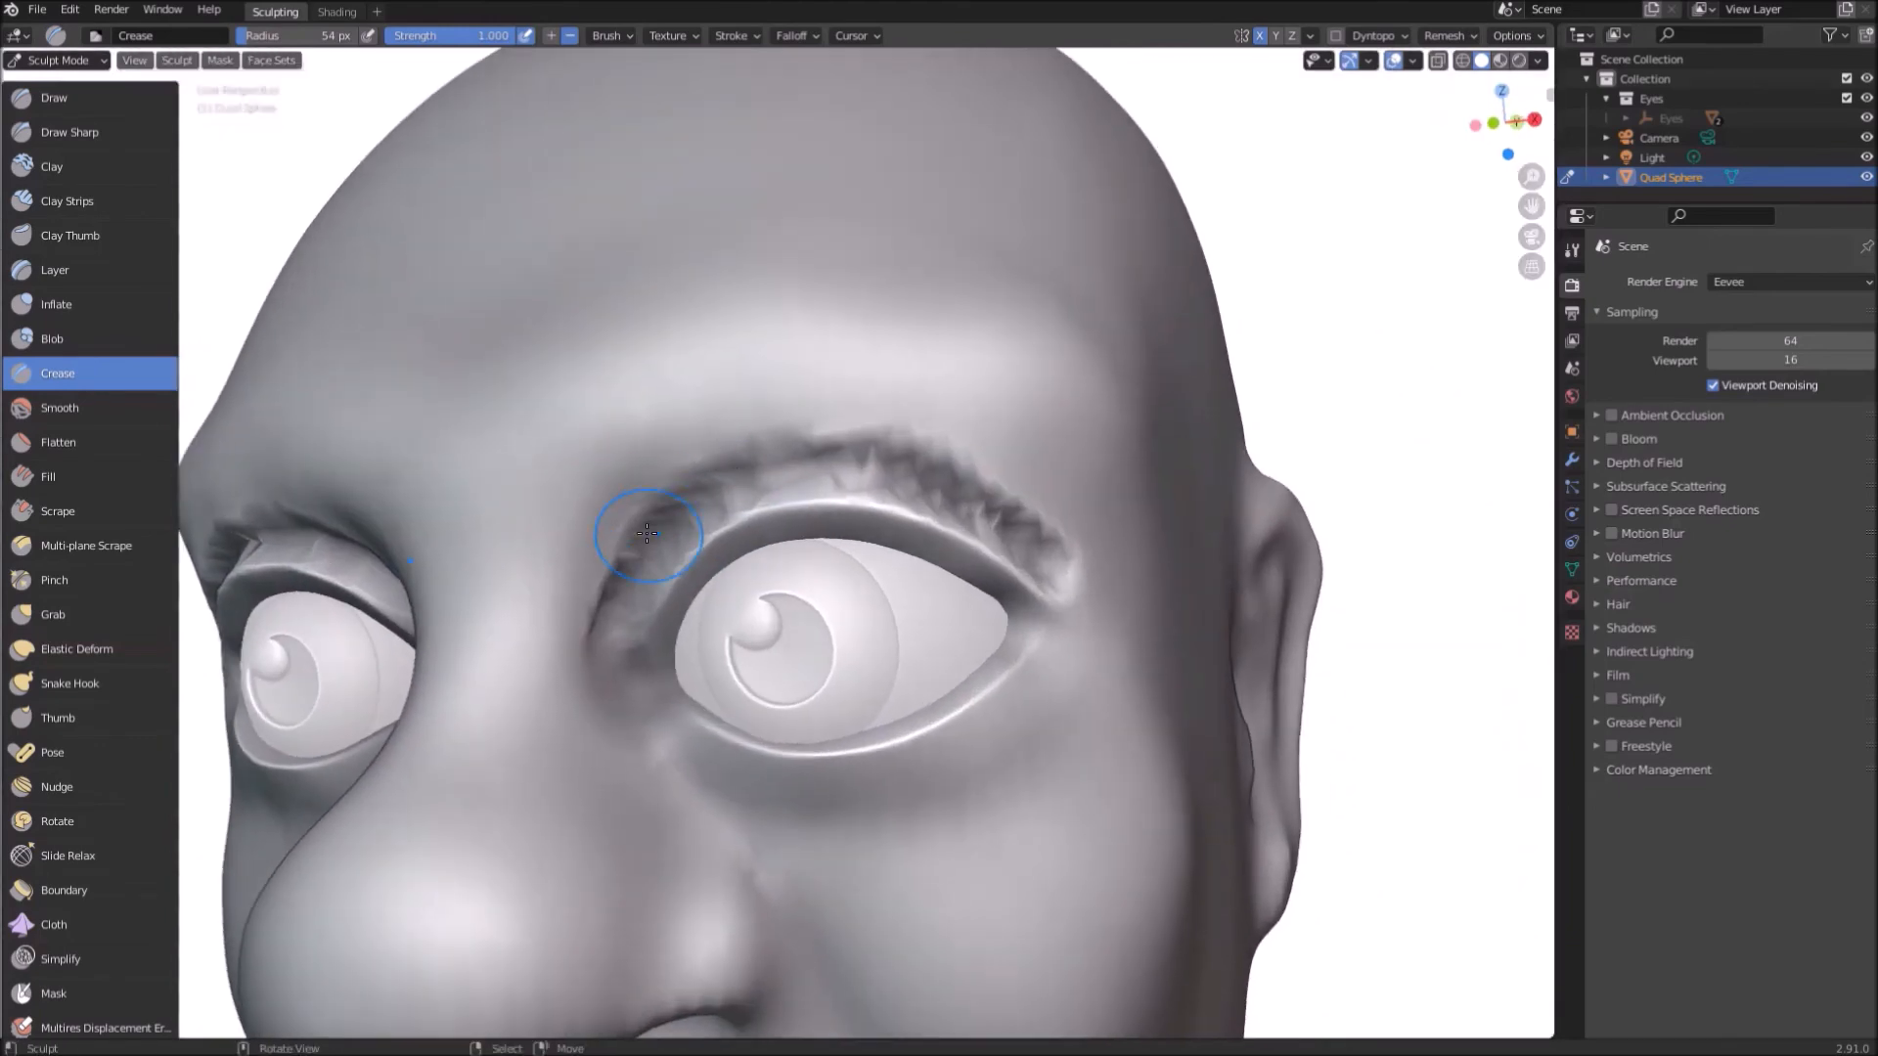
Step: Tighten the fold above the upper eyelids with the Pinch brush
key("p")
key("f")
left_click(710, 490)
mouse_move(675, 523)
left_mouse_down()
mouse_move(846, 469)
mouse_move(939, 538)
left_mouse_up()
middle_click_drag(939, 538, 1017, 528)
Step: Refine the upper eyelids and their folds with the Grab brush, using a radius of 31 px for the close-up details
key("g")
left_click_drag(875, 465, 878, 485)
left_click_drag(734, 489, 732, 508)
scroll(640, 577, "down", 5)
middle_click_drag(612, 620, 512, 436)
scroll(822, 430, "up", 8)
key("f")
left_click(821, 430)
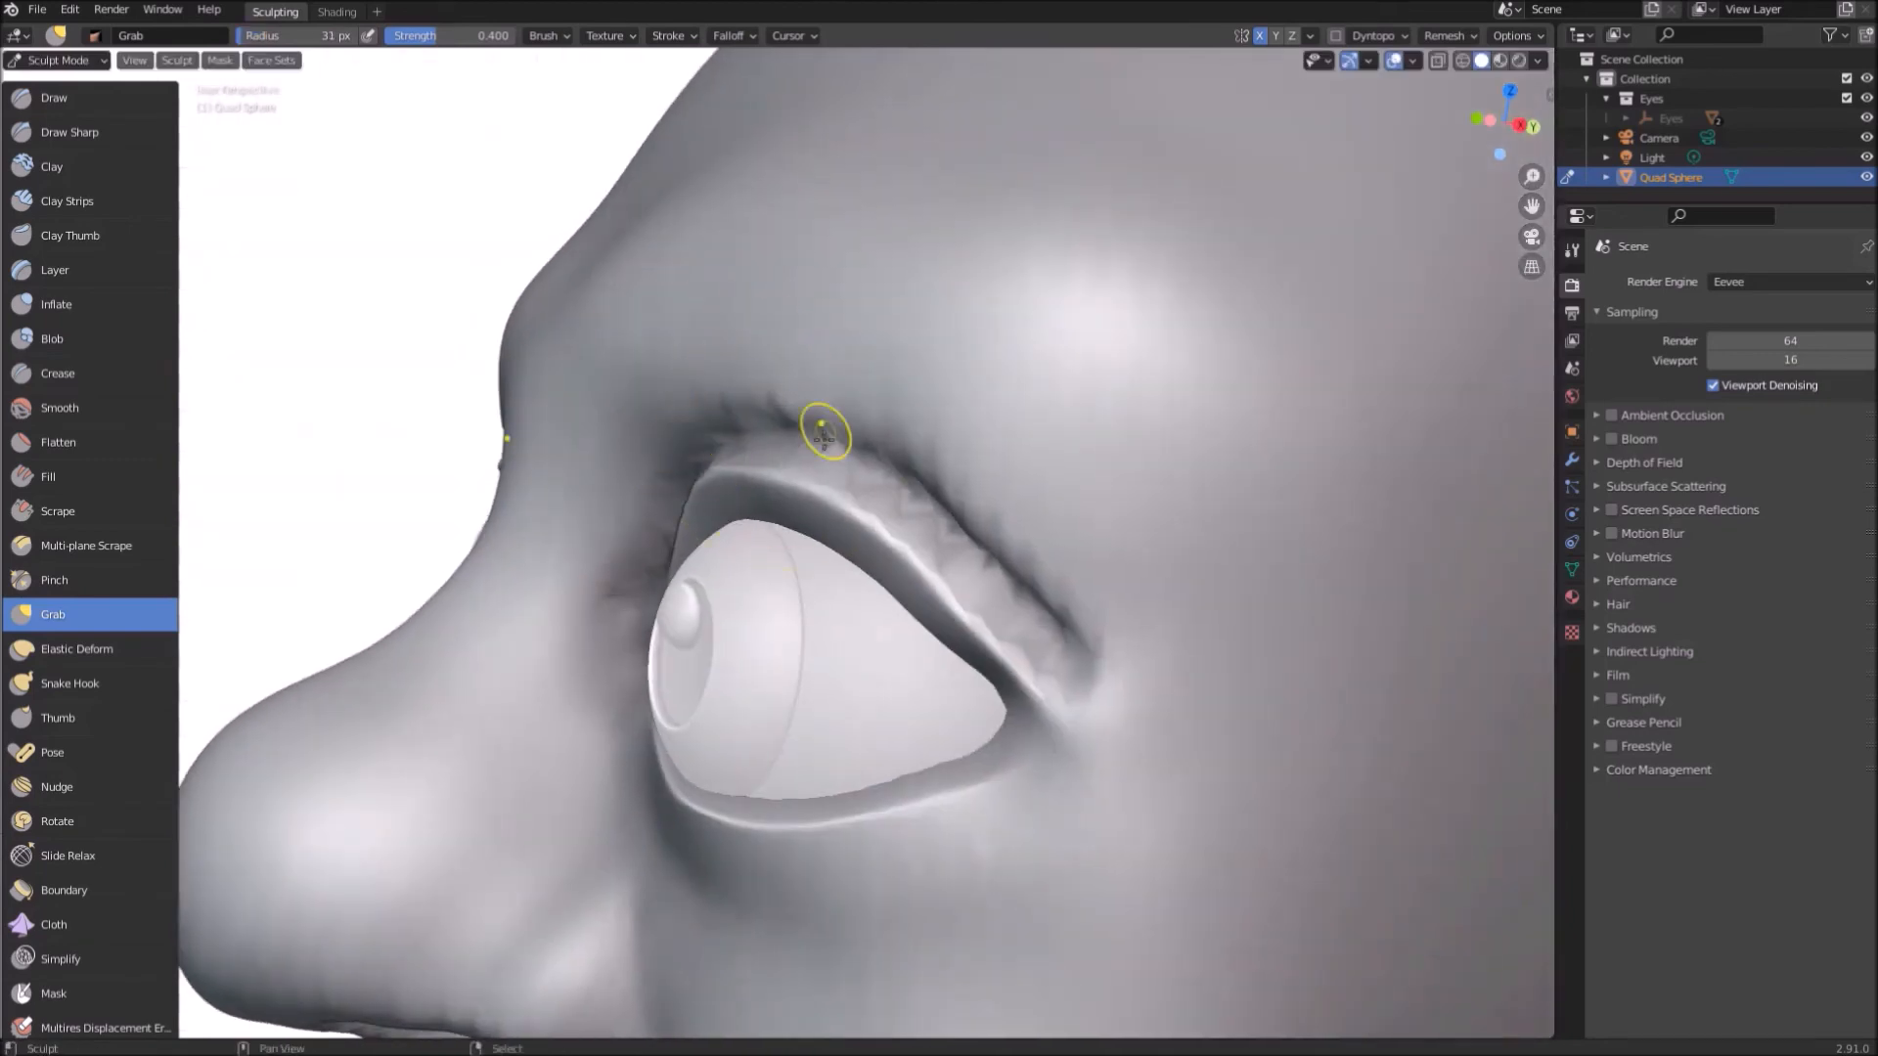
mouse_move(1039, 664)
middle_mouse_down()
mouse_move(586, 495)
mouse_move(775, 440)
middle_mouse_up()
key("f")
left_click(936, 431)
Step: Sharpen the smile folds with the Pinch brush at 105 px and adjust the mouth corners with the Grab brush at 156 px
scroll(441, 461, "down", 6)
key("p")
scroll(684, 489, "up", 6)
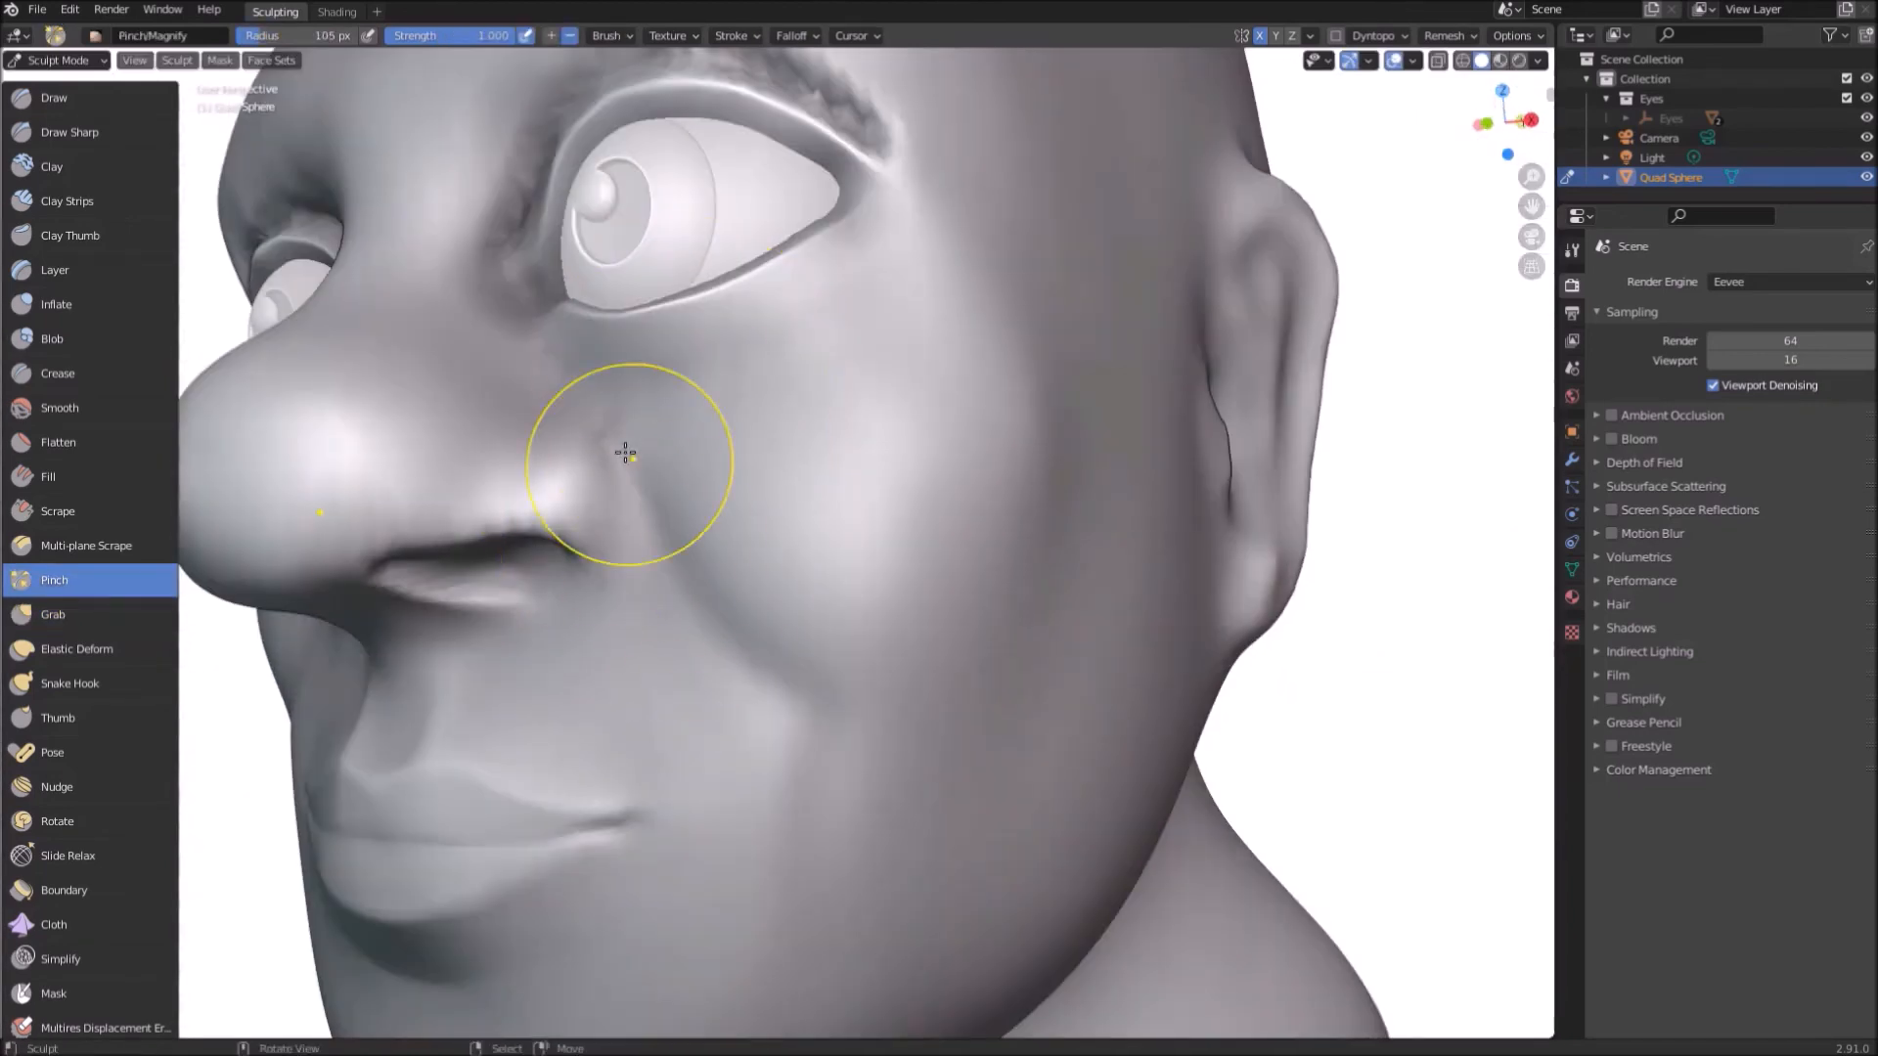
scroll(756, 396, "down", 5)
key("KP_1")
key("g")
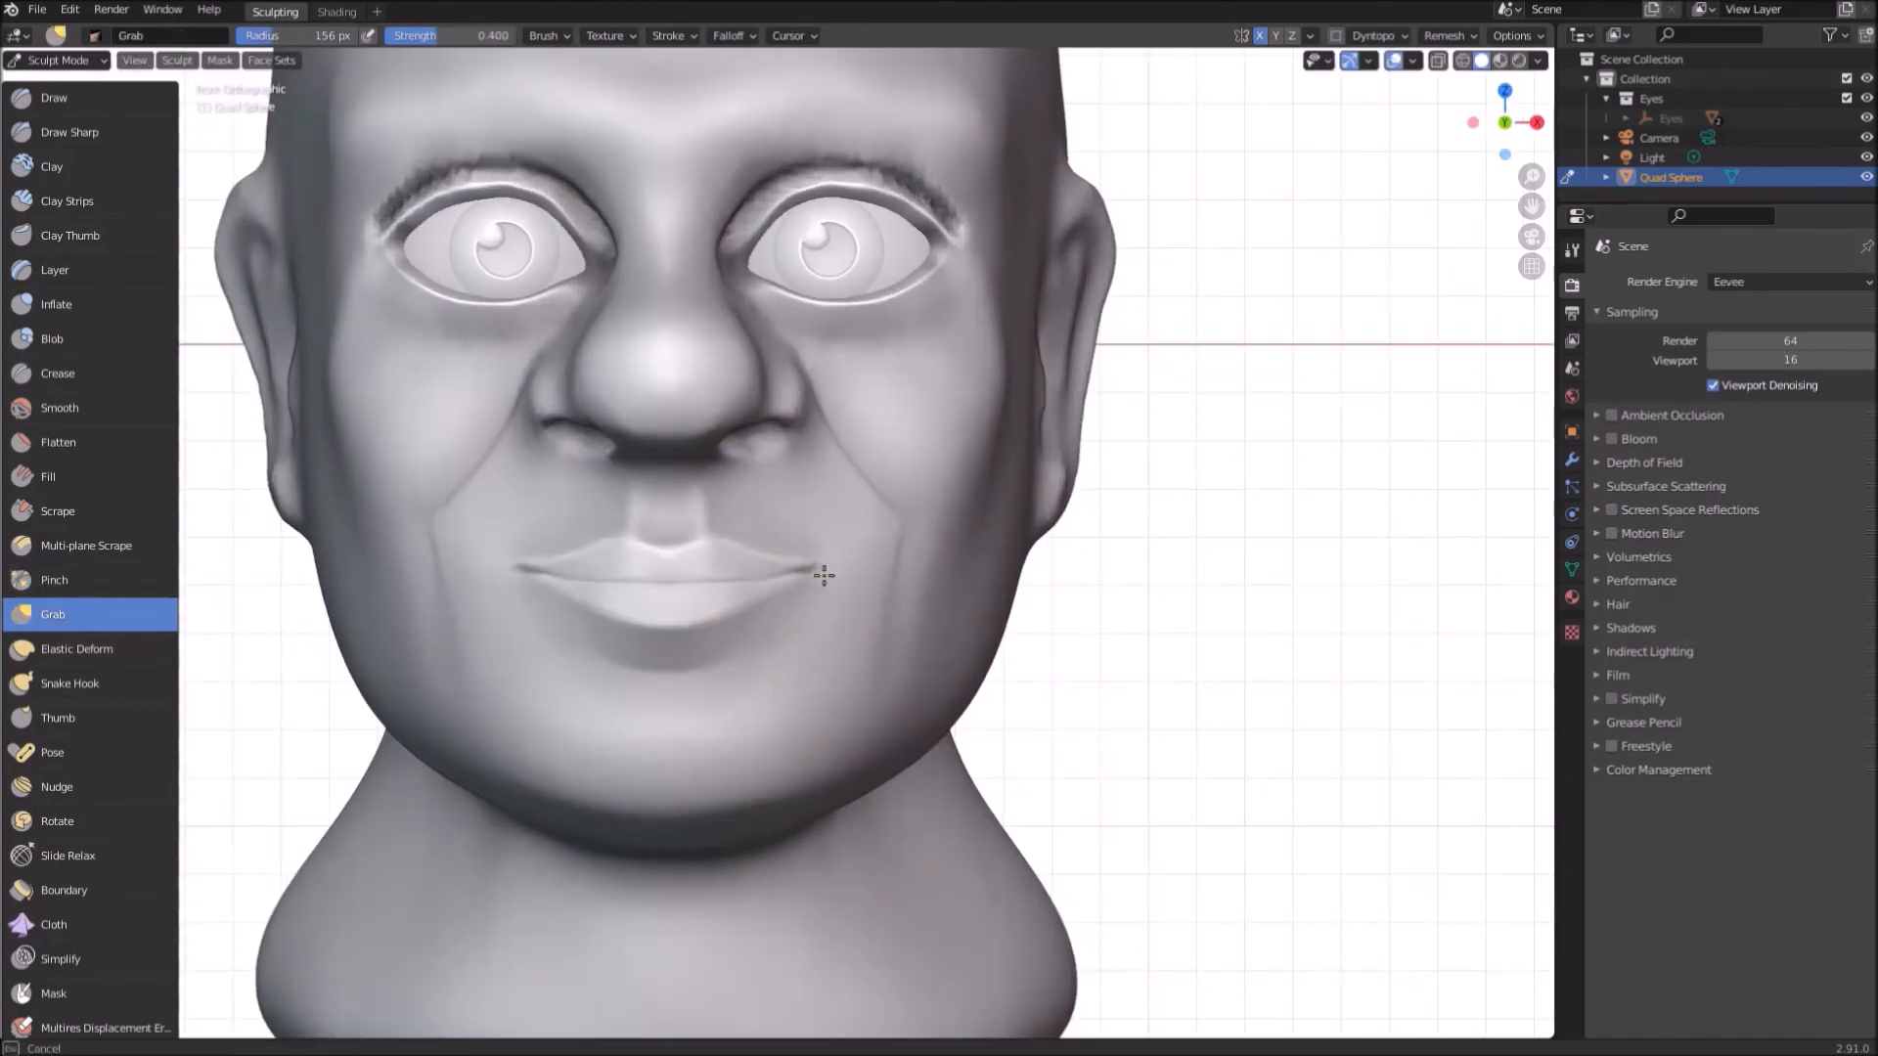
Step: Carve the crease around the nostril wings with the Crease brush at 35 px and strength 1.000, and tighten it with the Pinch brush
mouse_move(666, 539)
middle_mouse_down()
mouse_move(545, 356)
mouse_move(587, 378)
middle_mouse_up()
scroll(587, 378, "up", 4)
key("shift+c")
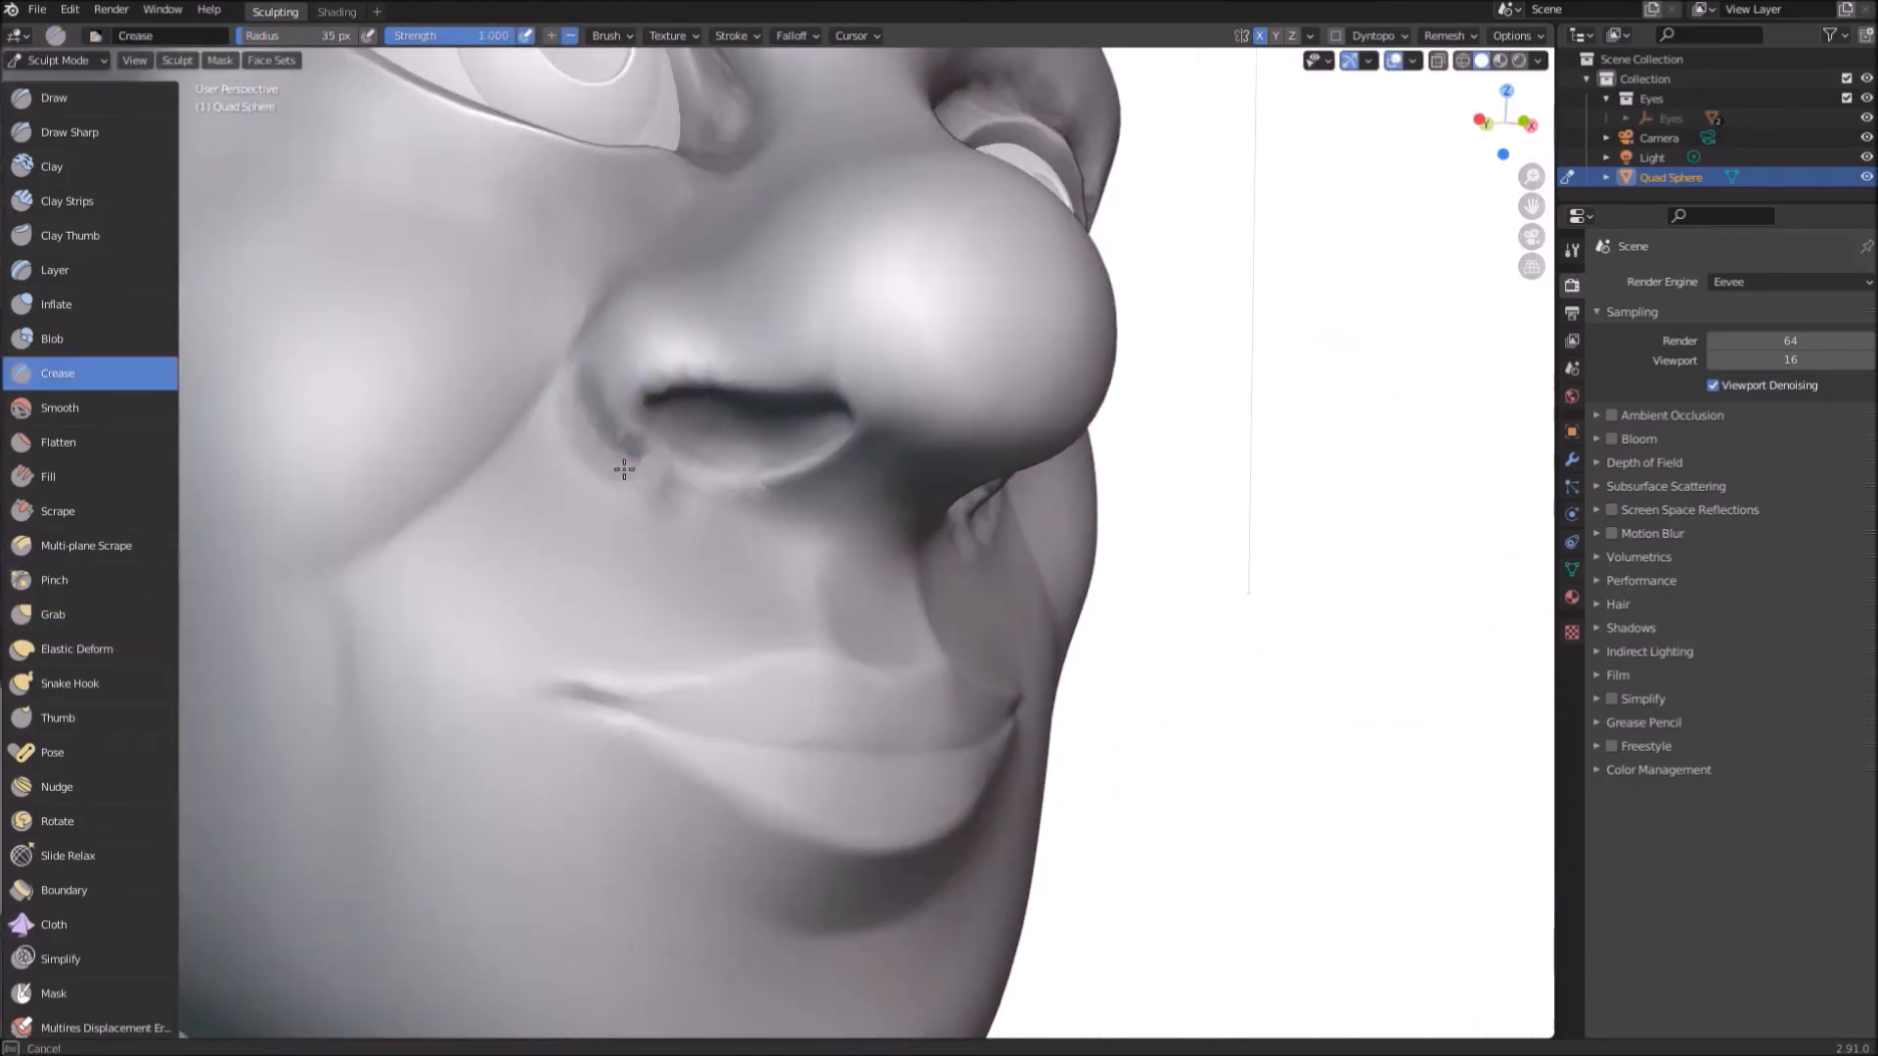
key("p")
scroll(663, 470, "down", 6)
Step: Build up the ear's outer rim with the Clay Strips brush at a radius of 75 px and strength 1.000
key("KP_3")
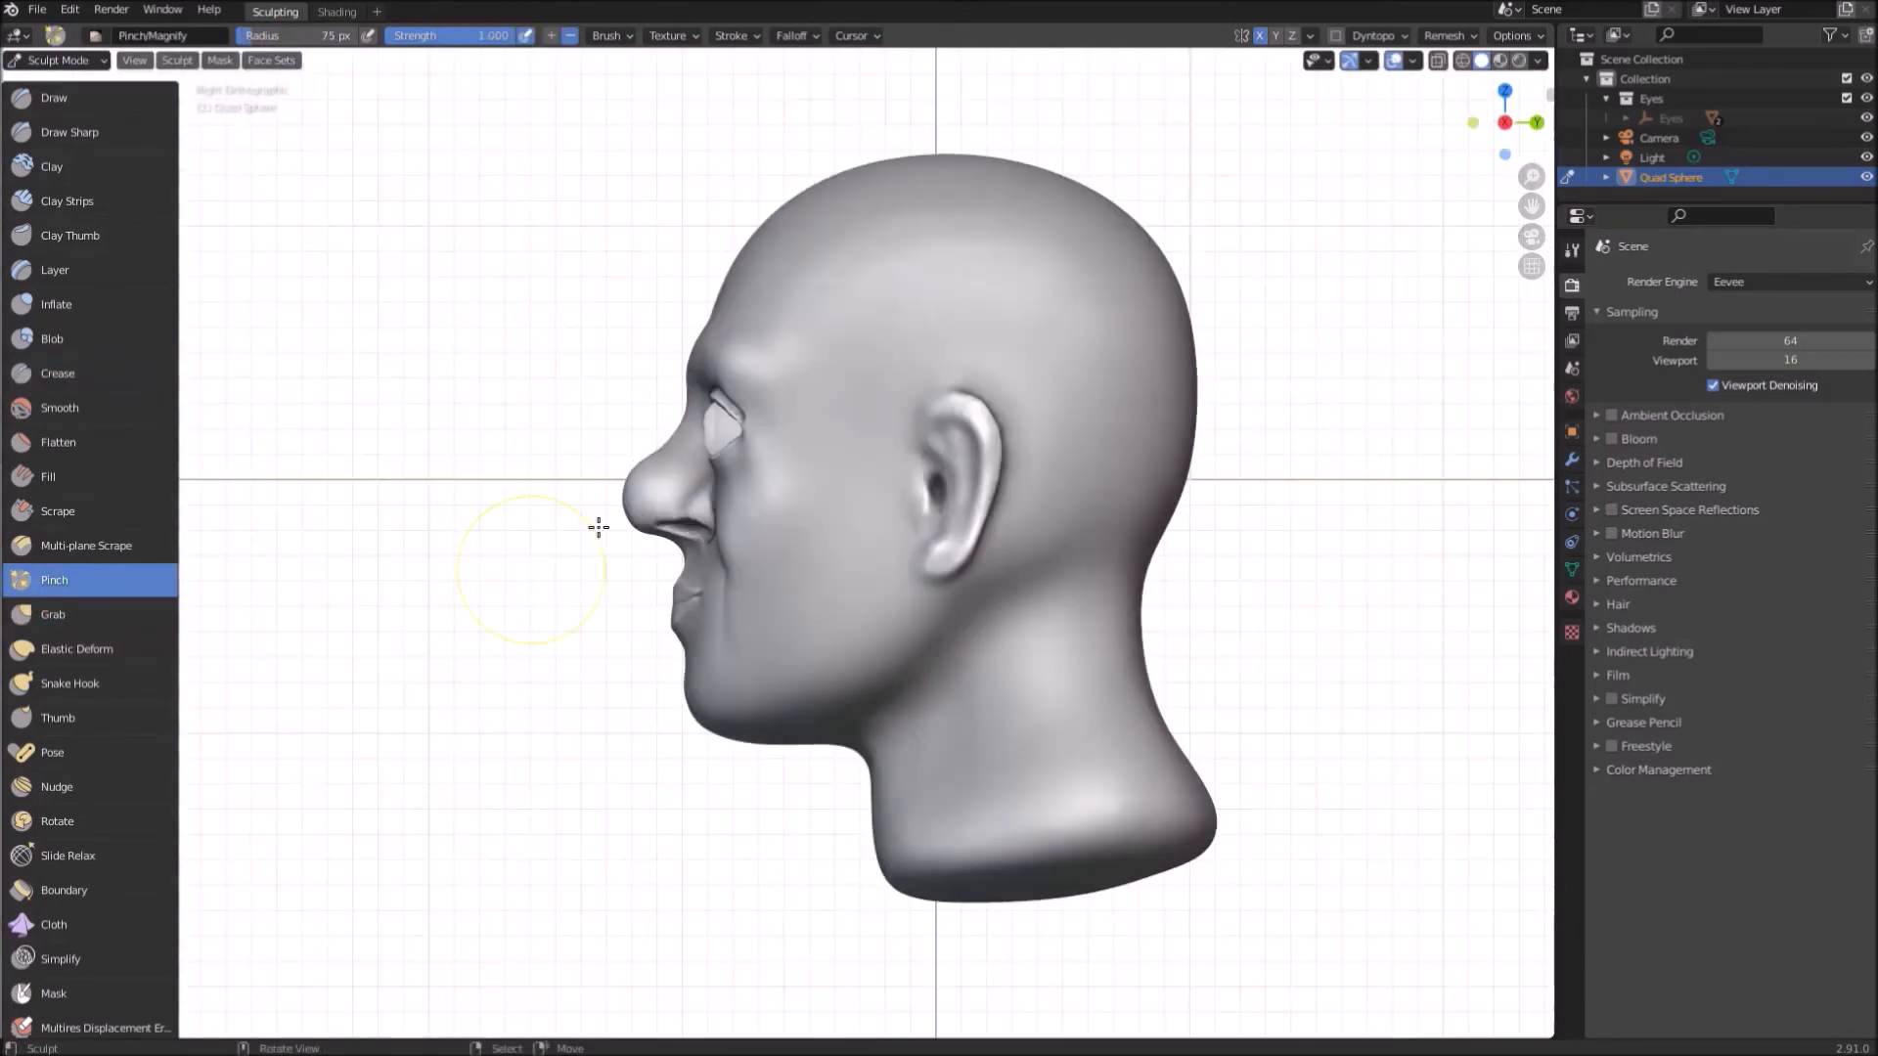
key("KP_Decimal")
middle_click_drag(772, 312, 671, 419)
scroll(578, 314, "up", 6)
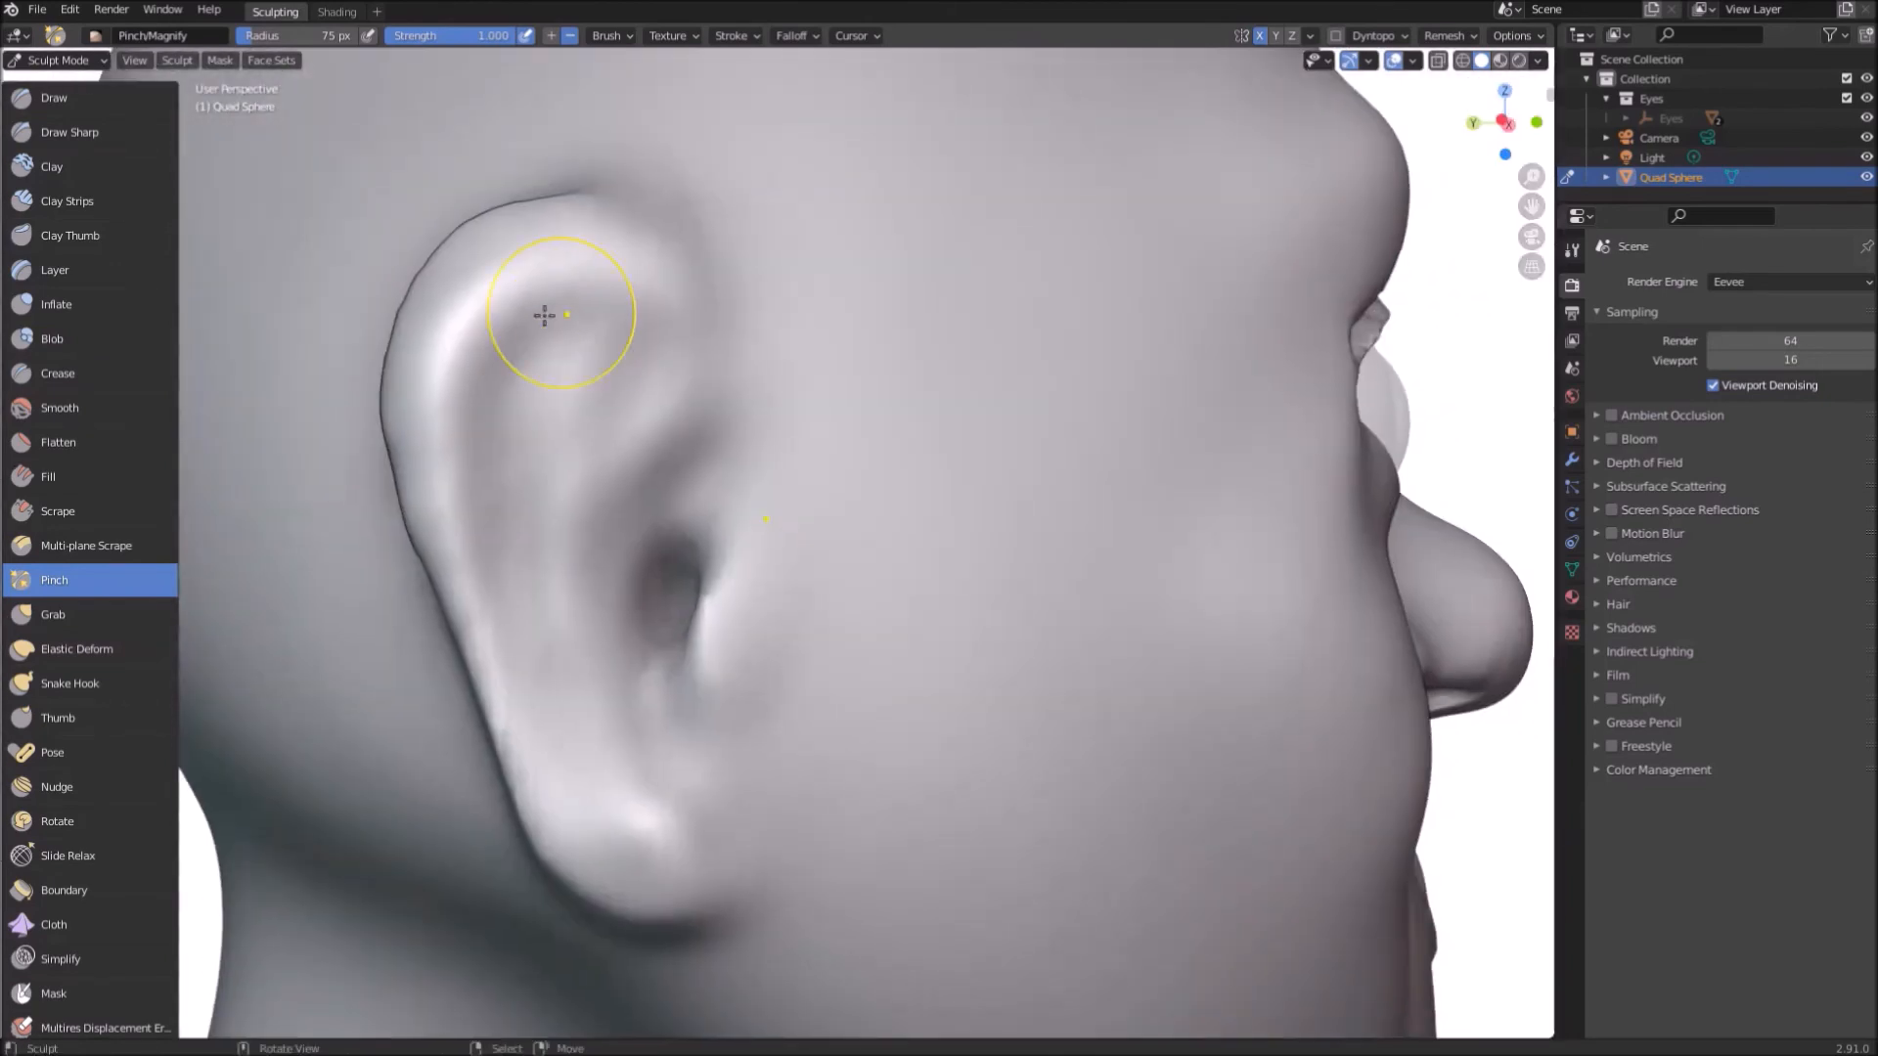
key("c")
key("f")
key("Escape")
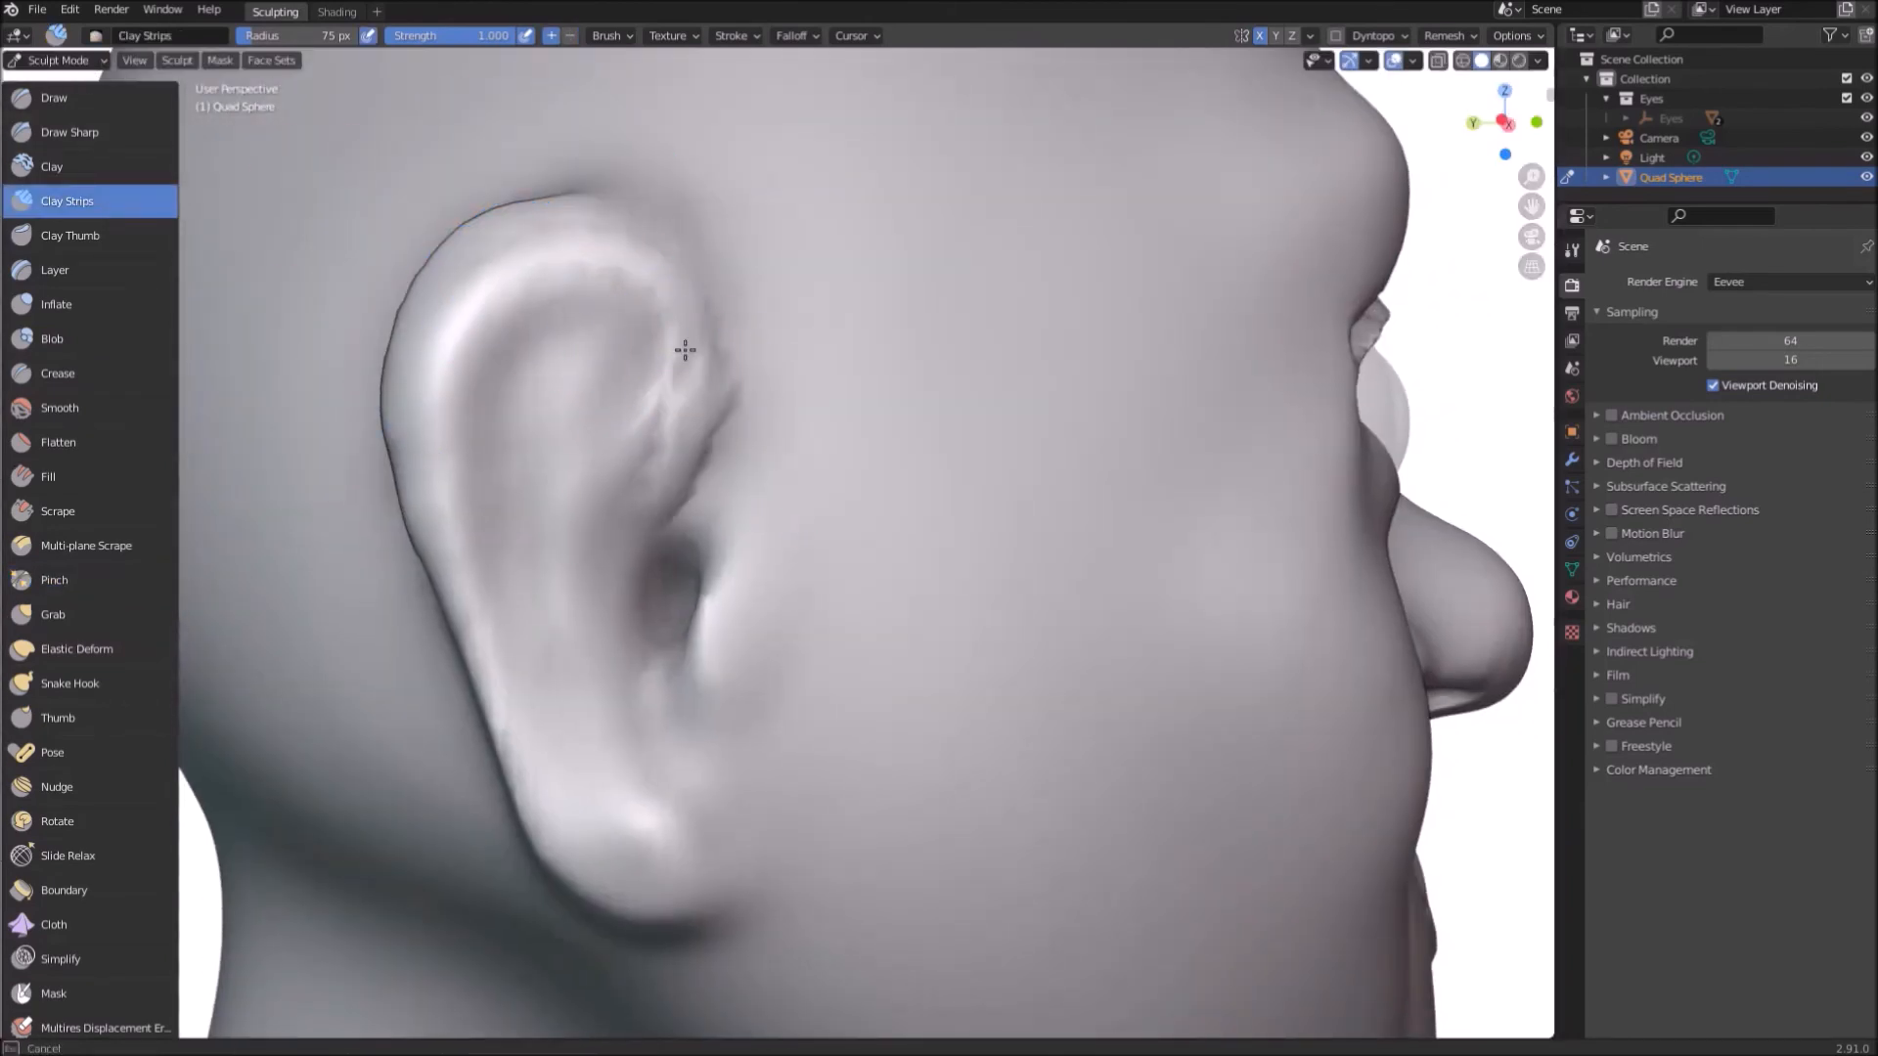
left_click_drag(671, 481, 692, 373)
middle_click_drag(519, 270, 405, 225)
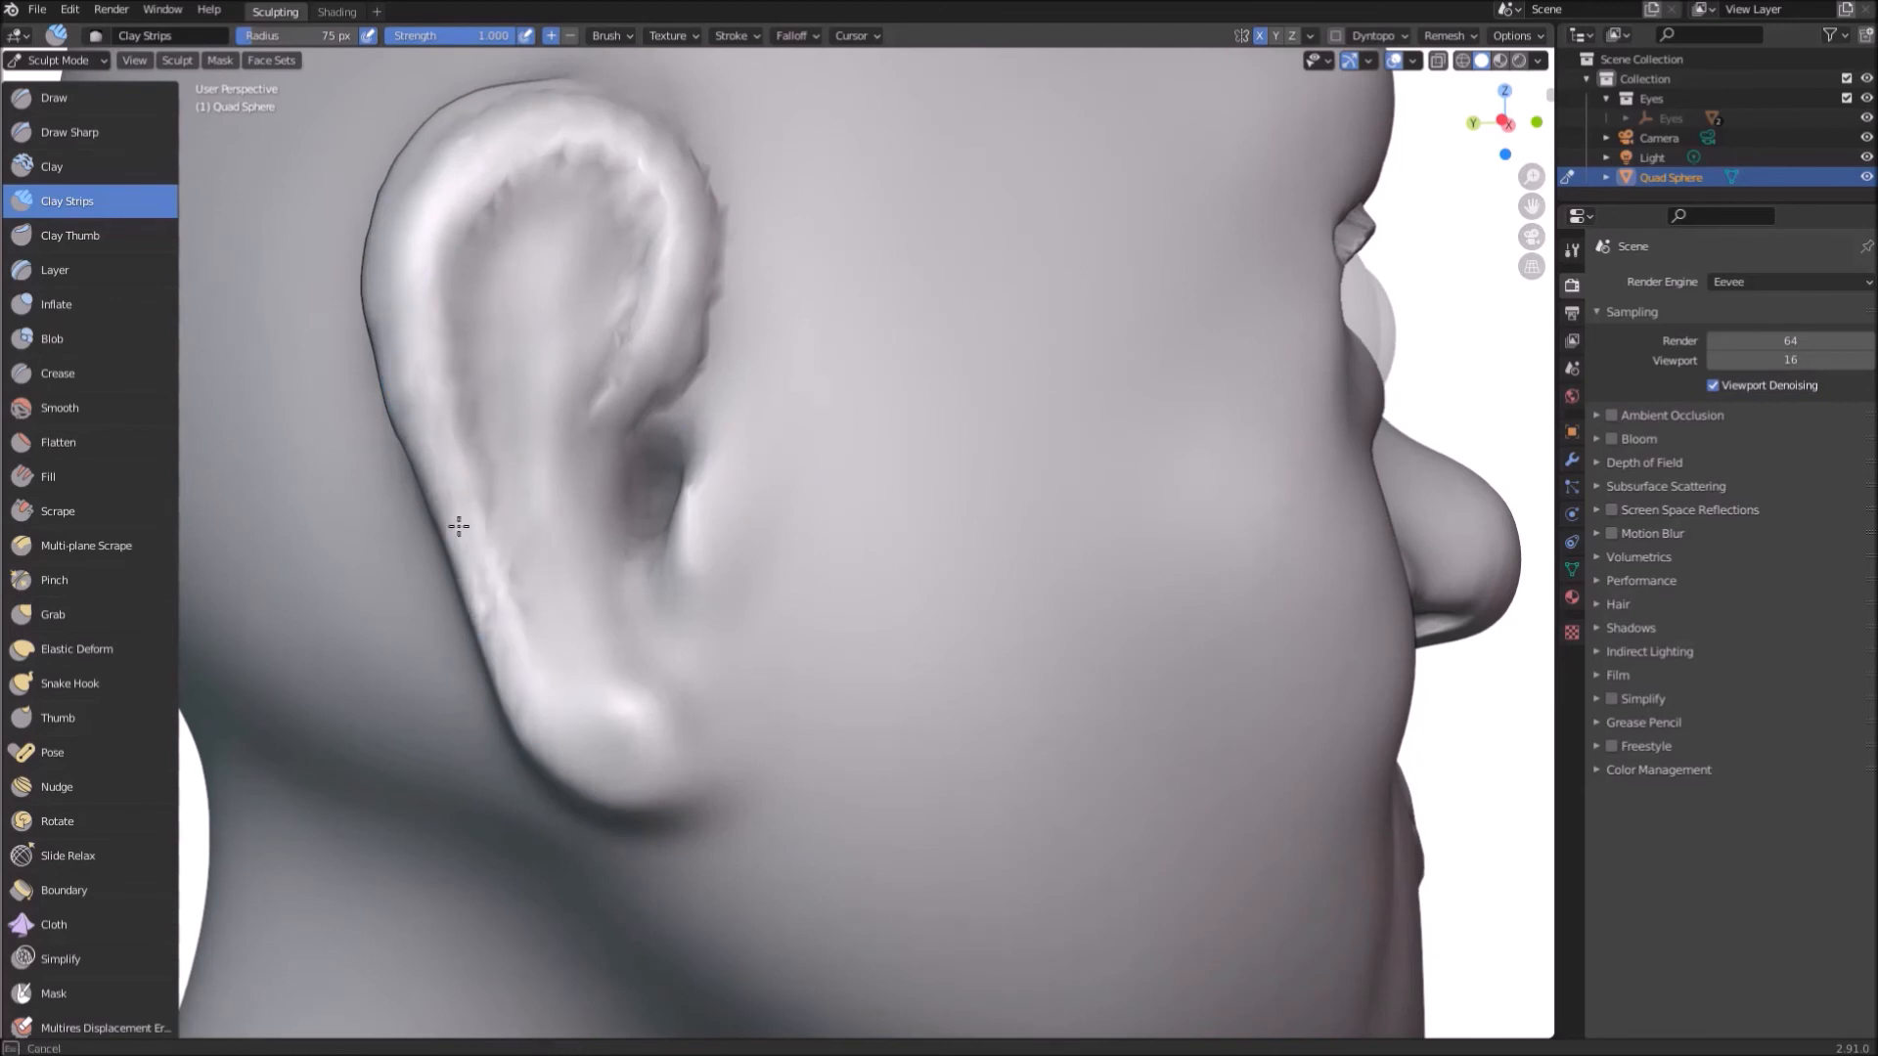
Step: Sculpt the ridges and hollows inside the ear with the Clay Strips brush at a radius of 43 px
key("f")
left_click(542, 548)
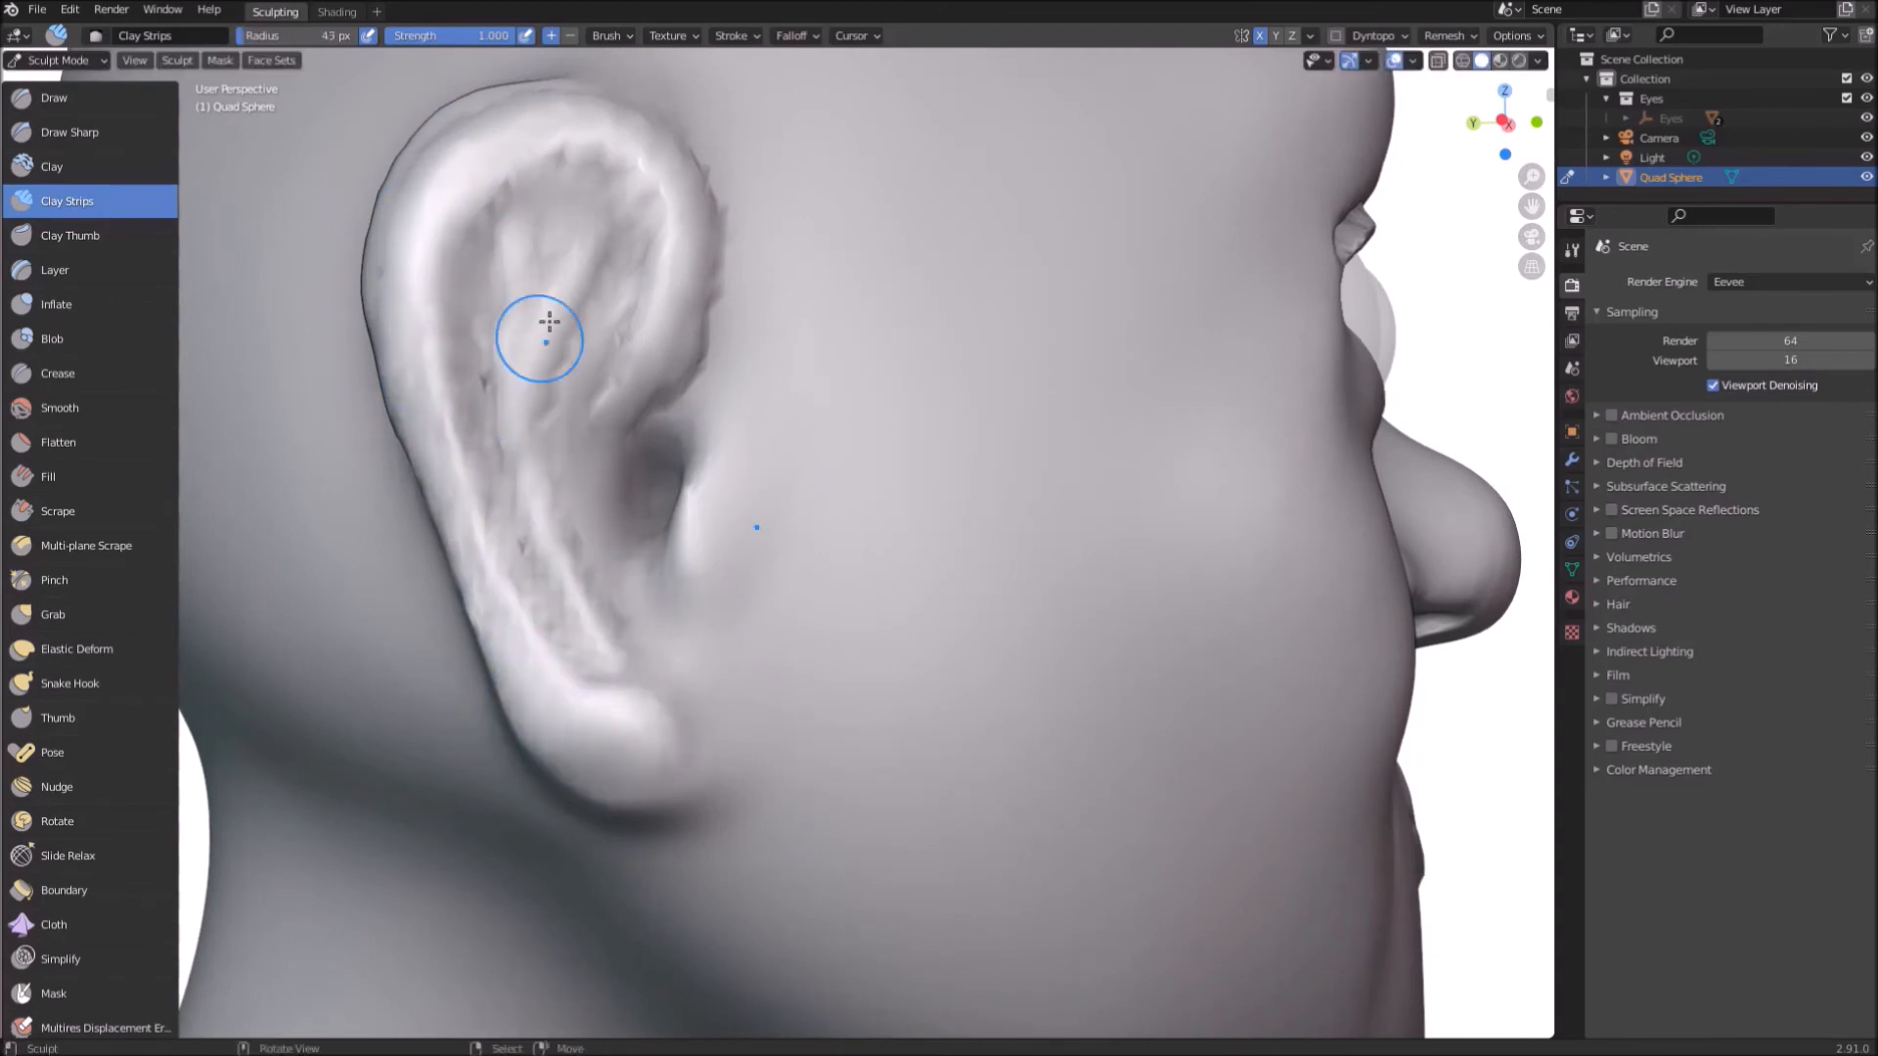
left_click_drag(472, 330, 544, 462)
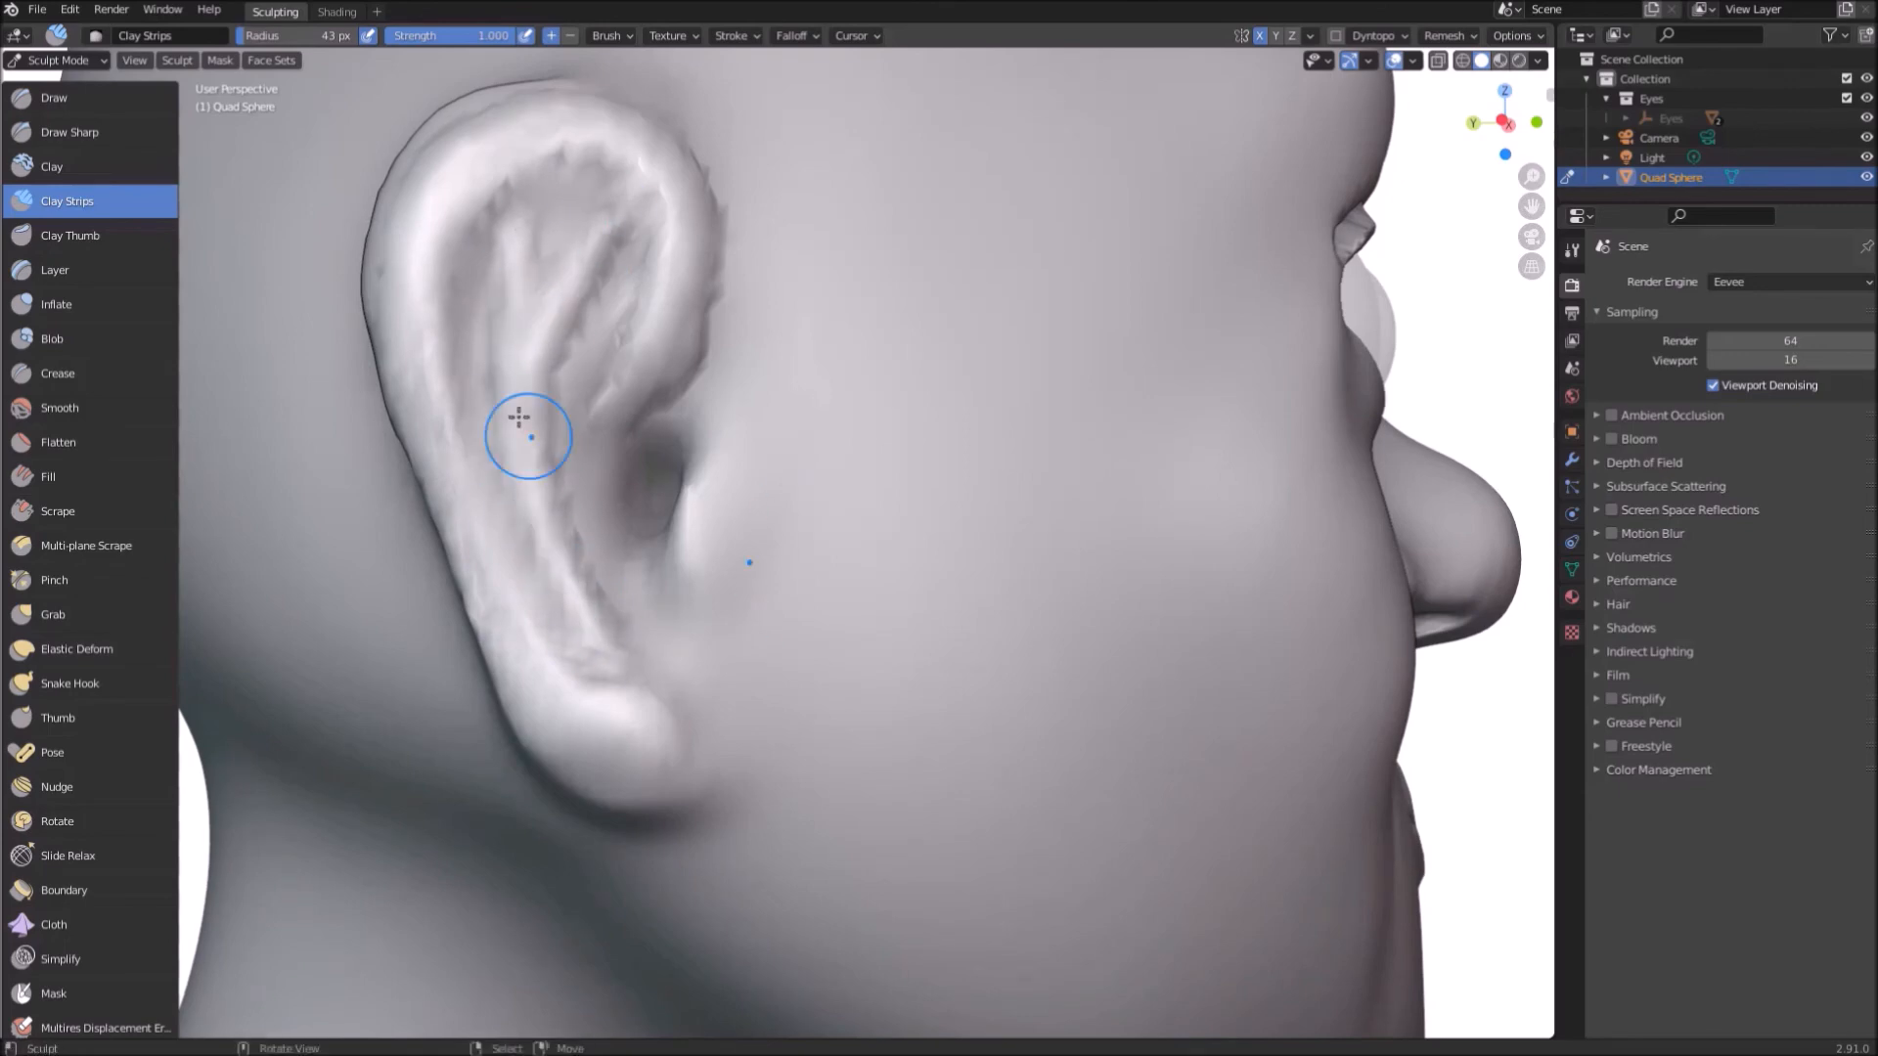
middle_click_drag(677, 516, 587, 378)
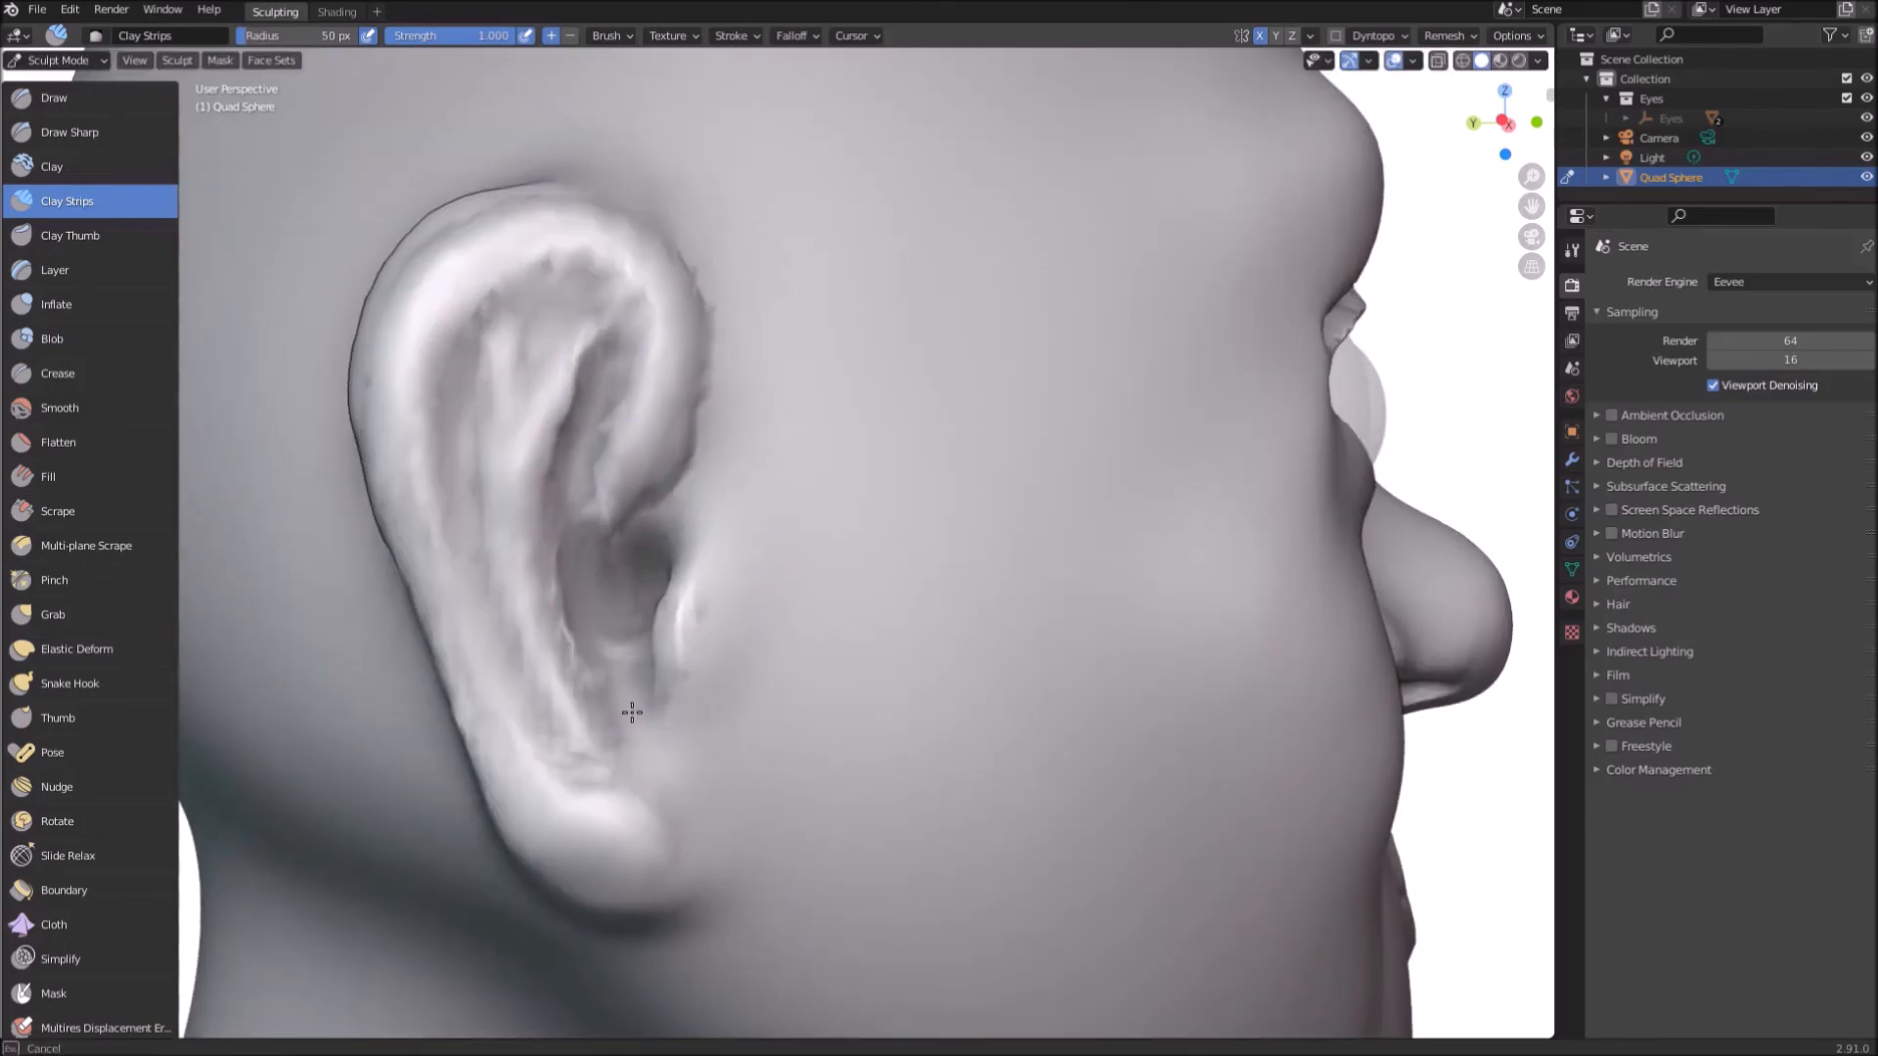
Step: Deepen the creases around the ear with the Crease brush, working toward its back side
scroll(632, 712, "down", 5)
scroll(637, 440, "up", 2)
key("shift+c")
mouse_move(646, 323)
middle_mouse_down()
mouse_move(637, 440)
mouse_move(665, 518)
middle_mouse_up()
left_click_drag(755, 595, 685, 622)
middle_click_drag(675, 607, 635, 616)
key("ctrl+z")
key("f")
left_click_drag(635, 616, 782, 577)
left_click(675, 598)
middle_click_drag(782, 577, 924, 367)
left_click_drag(930, 357, 860, 532)
mouse_move(856, 596)
middle_mouse_down()
mouse_move(865, 512)
mouse_move(831, 420)
mouse_move(776, 473)
middle_mouse_up()
Step: Shape the surface behind the ear with the Draw brush at 91 px and strength 0.500
key("x")
scroll(866, 318, "up", 4)
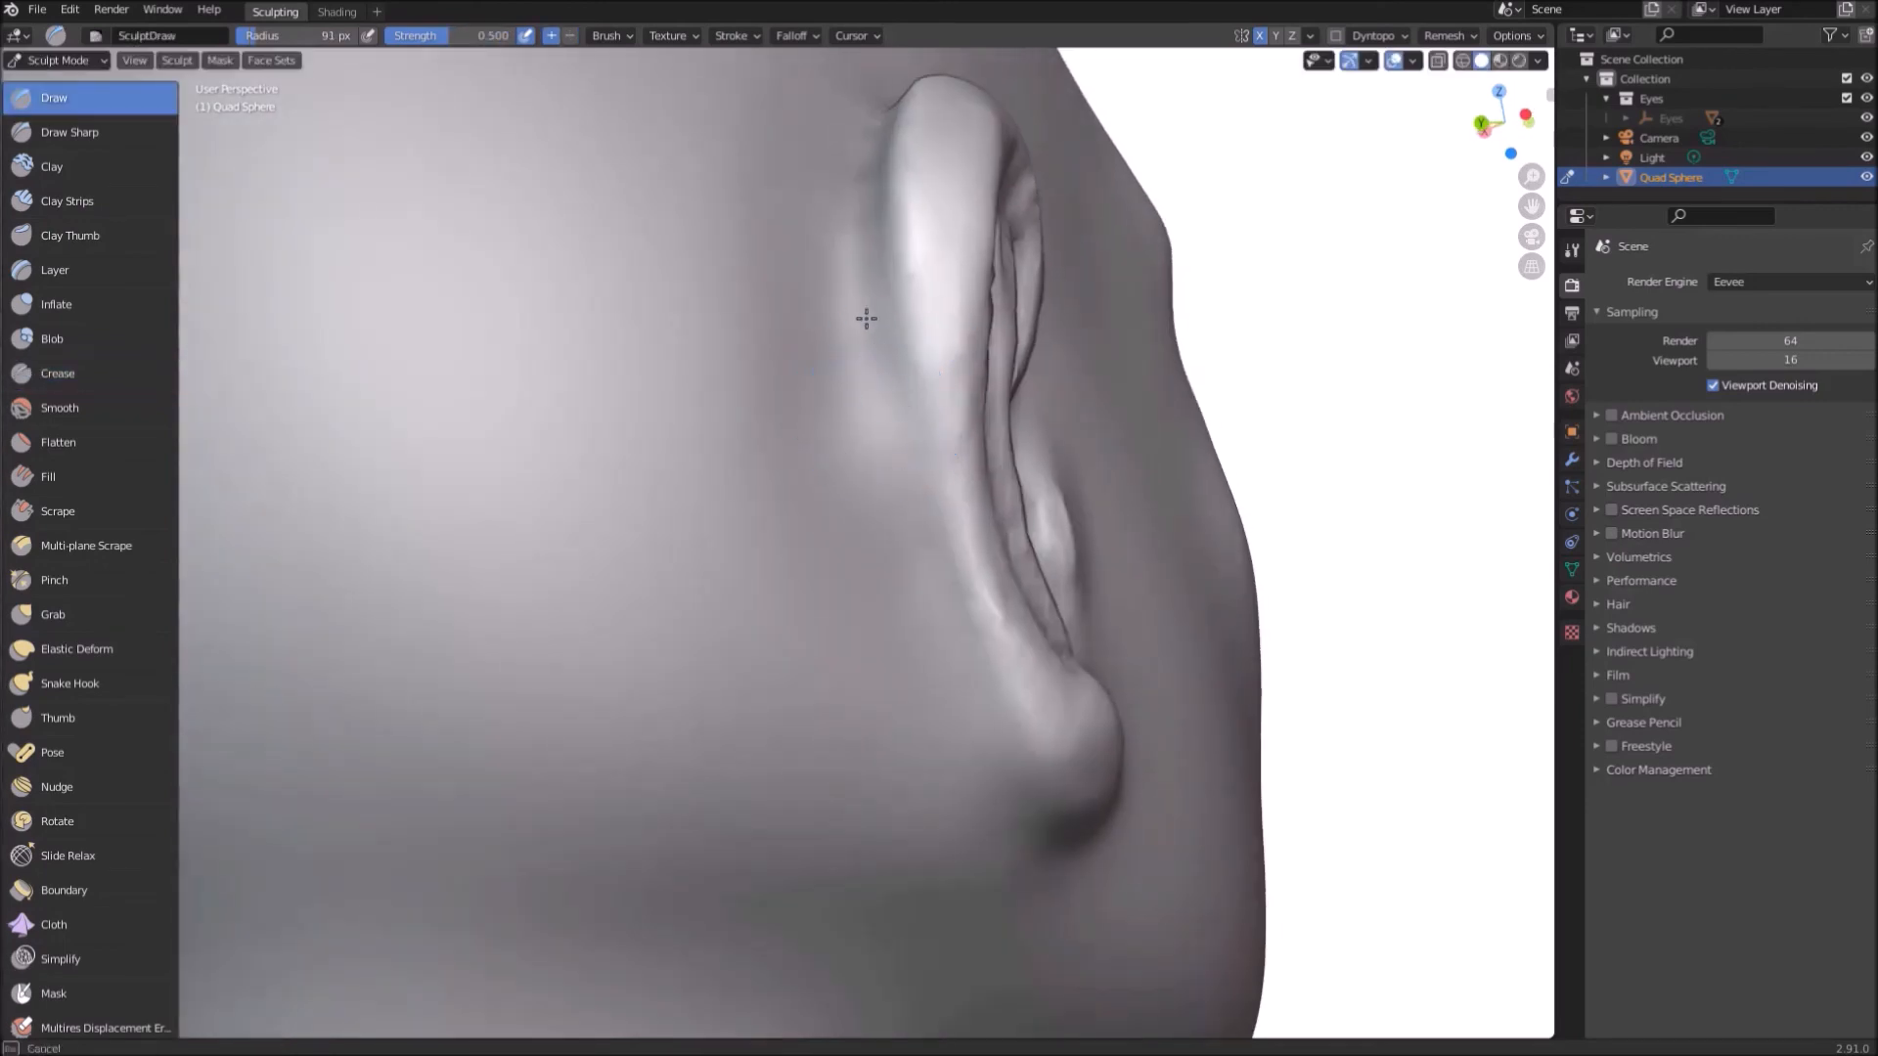
scroll(866, 318, "down", 5)
mouse_move(503, 482)
middle_mouse_down()
mouse_move(692, 264)
mouse_move(786, 489)
middle_mouse_up()
key("f")
left_click(683, 425)
scroll(683, 425, "up", 2)
key("g")
Step: Carve the boundary behind the ear with the Crease brush at 42 px and sharpen it with the Pinch brush
key("shift+c")
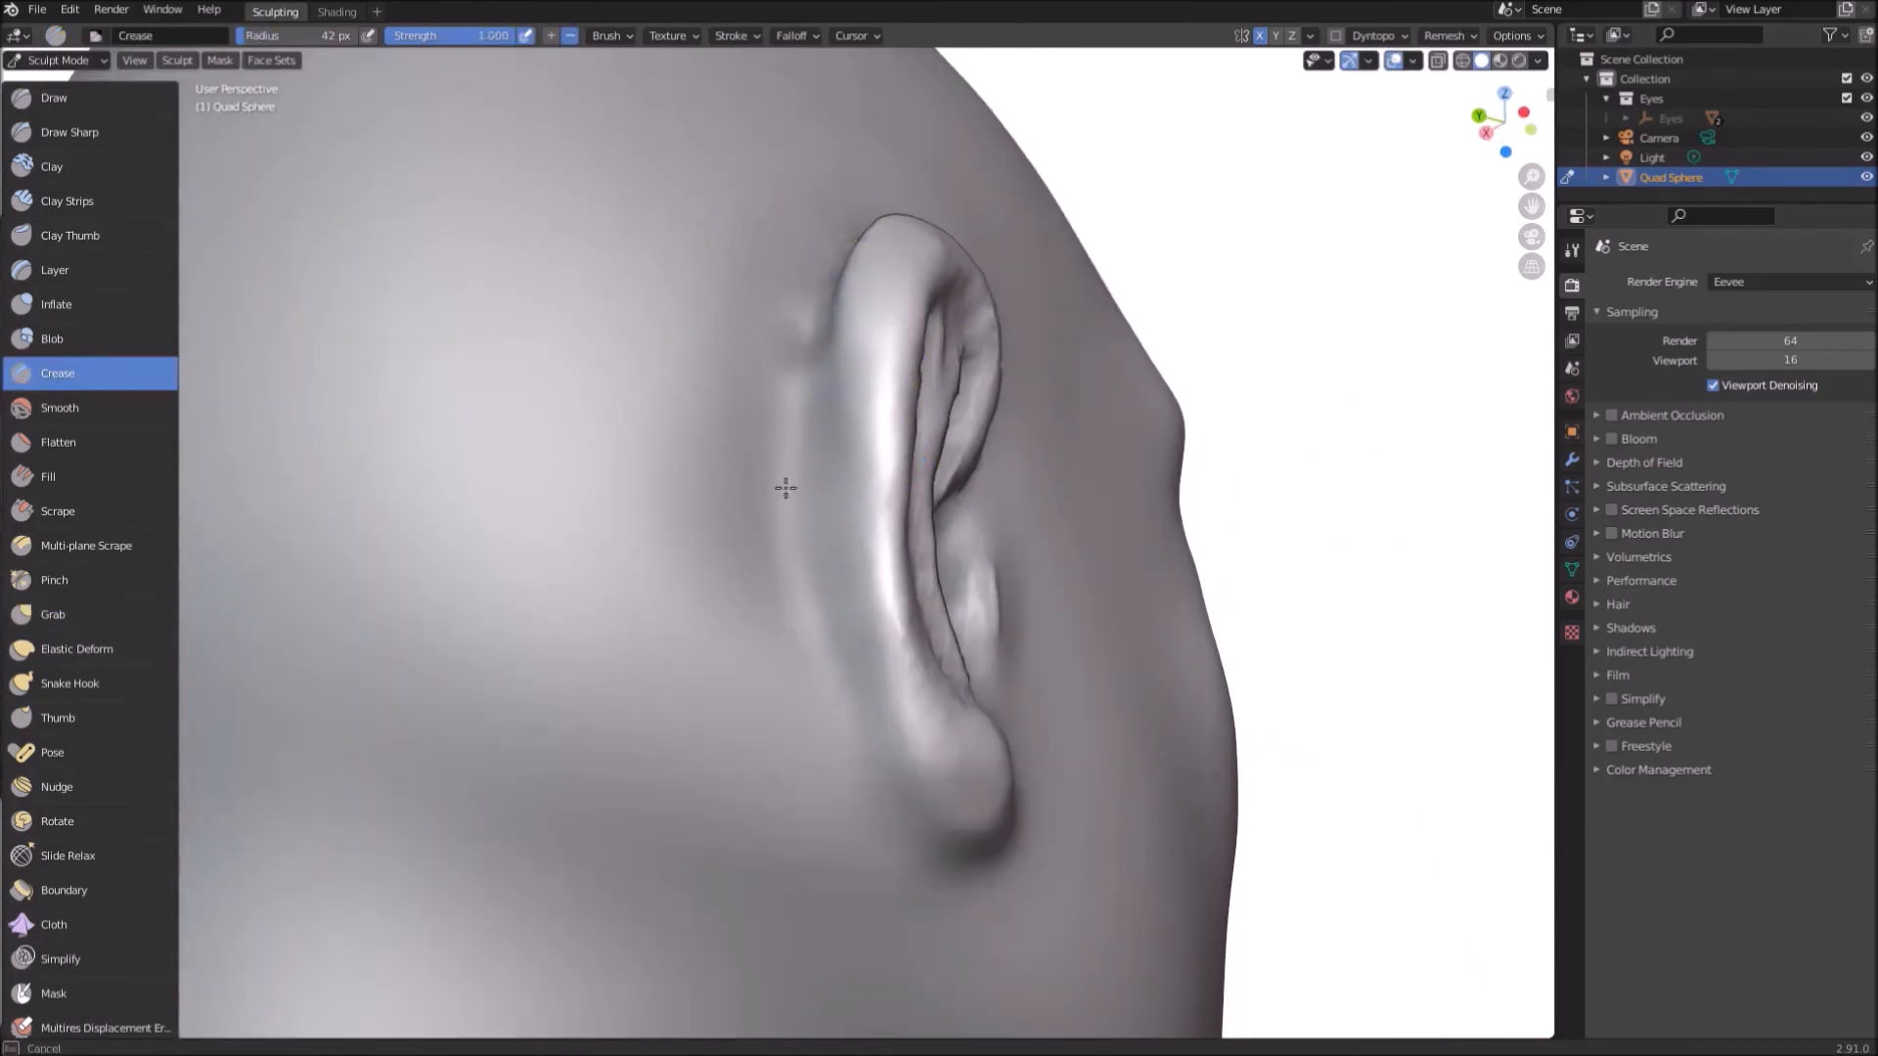
left_click_drag(786, 488, 838, 596)
key("p")
mouse_move(767, 314)
middle_mouse_down()
mouse_move(738, 495)
mouse_move(826, 604)
mouse_move(809, 490)
middle_mouse_up()
Step: Adjust the ear's shape and its attachment to the head with the Grab brush, starting at a radius of 135 px
key("g")
scroll(831, 556, "down", 3)
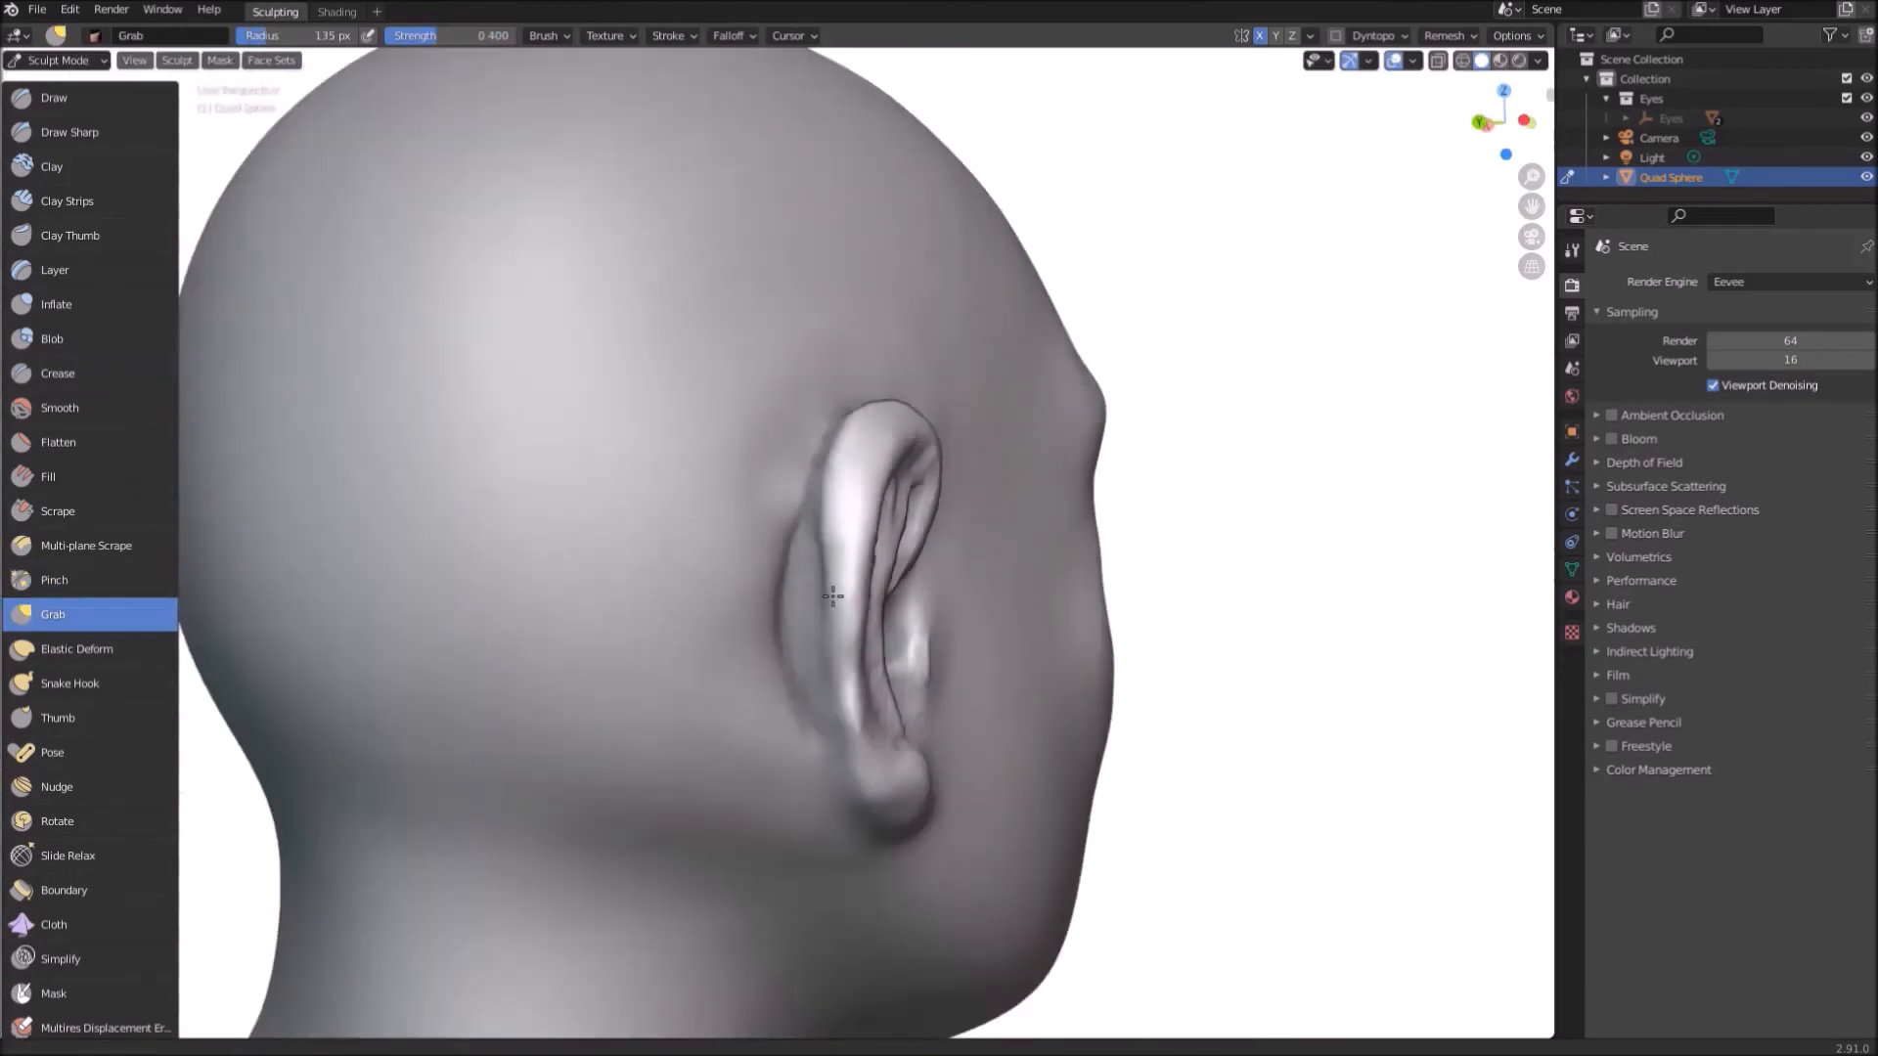
middle_click_drag(835, 595, 574, 453)
scroll(575, 453, "up", 3)
key("f")
left_click(571, 432)
Step: Crease the underside of the earlobe and tighten it with the Pinch brush at a radius of 65 px
scroll(570, 432, "down", 3)
middle_click_drag(649, 549, 872, 260)
scroll(608, 402, "up", 3)
key("shift+c")
key("p")
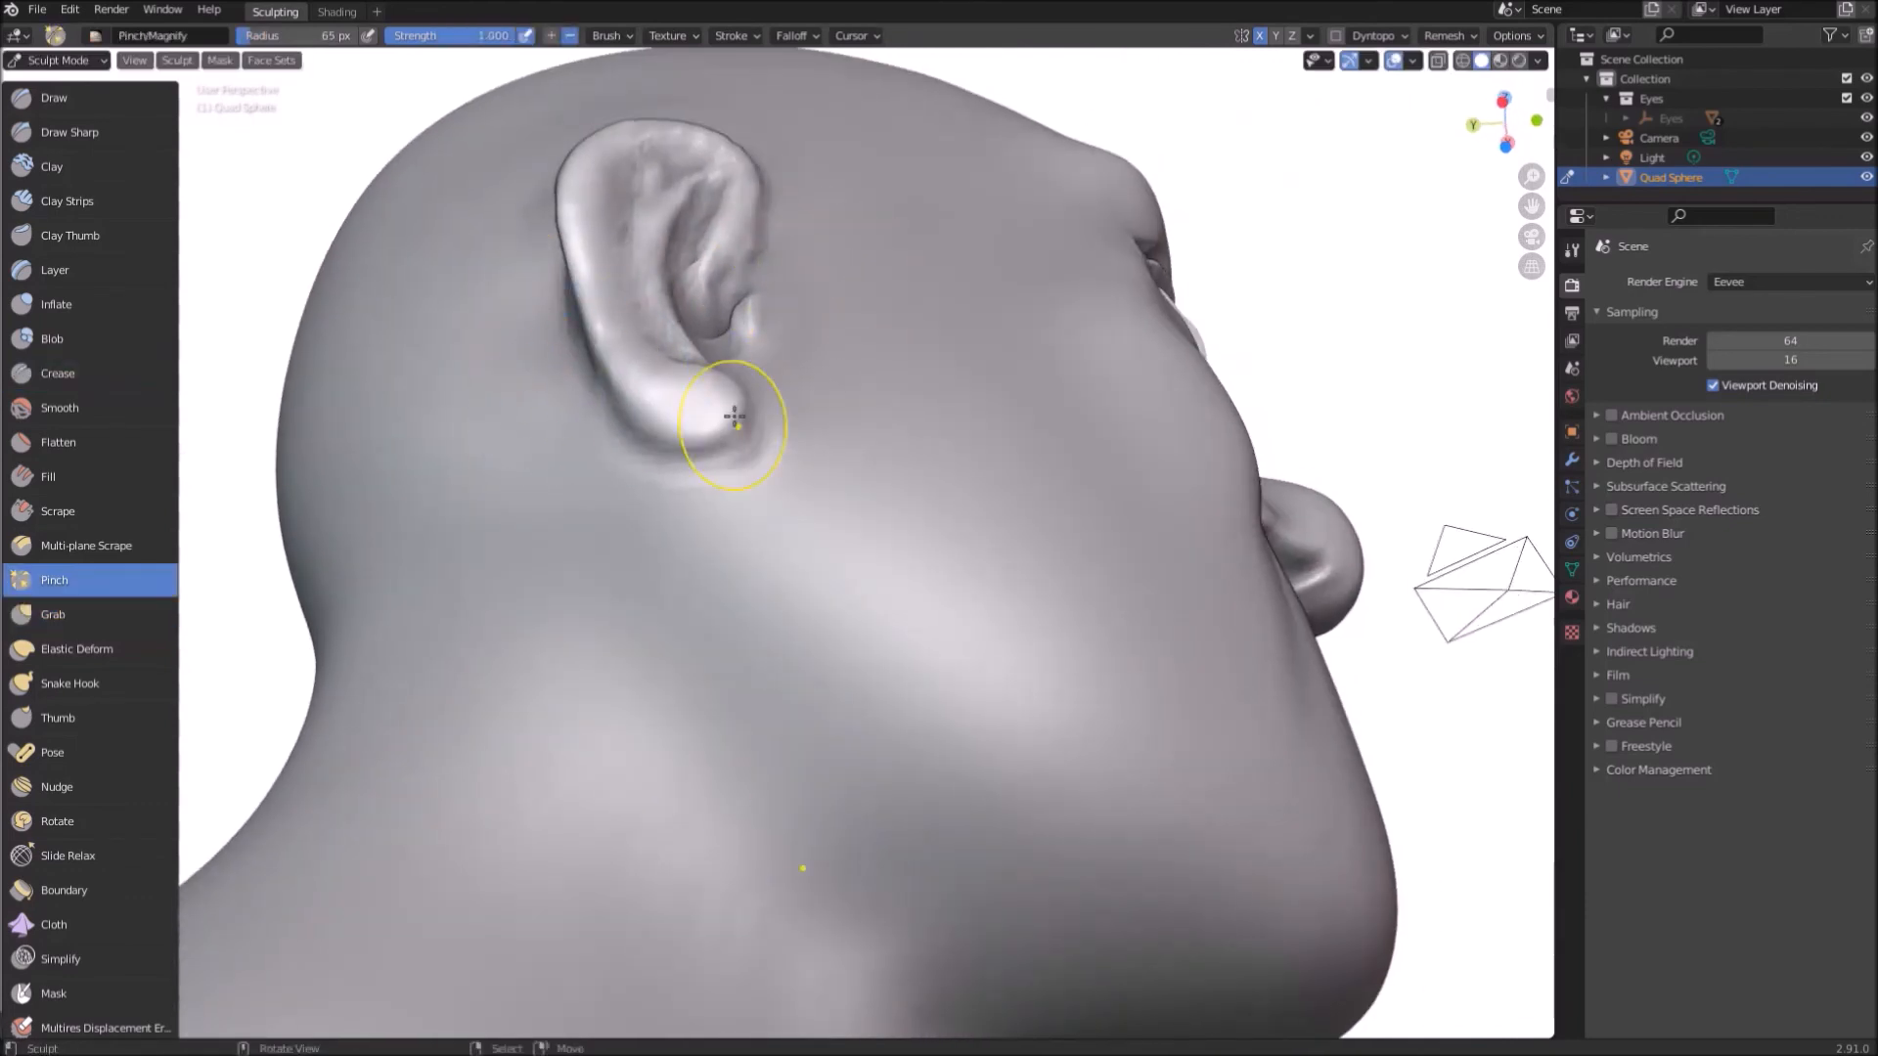
scroll(606, 428, "down", 4)
Step: Adjust the brow area from the front with the Grab brush at a radius of 100 px
key("KP_1")
scroll(541, 385, "up", 3)
key("g")
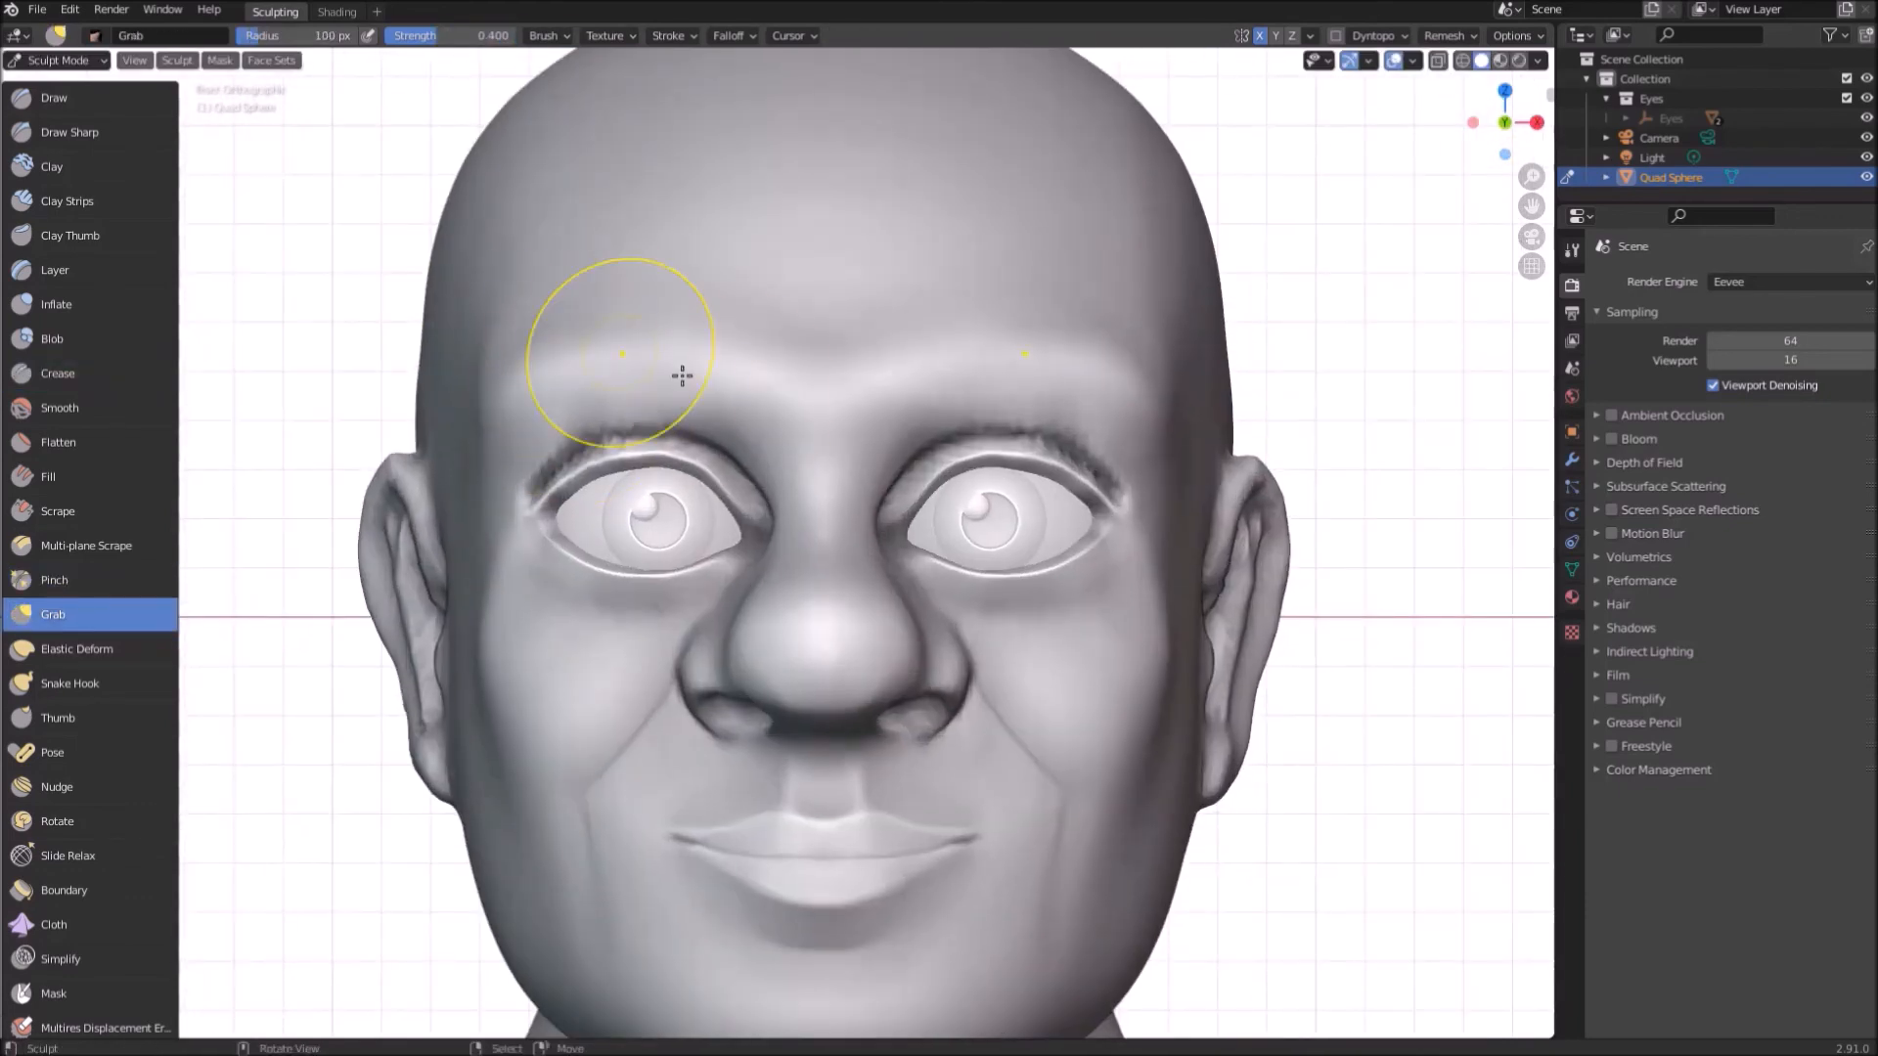
scroll(671, 427, "up", 3)
scroll(501, 385, "down", 4)
Step: Refine the nose from below with the Grab brush at a radius of 55 px
middle_click_drag(529, 411, 685, 240)
scroll(926, 377, "up", 4)
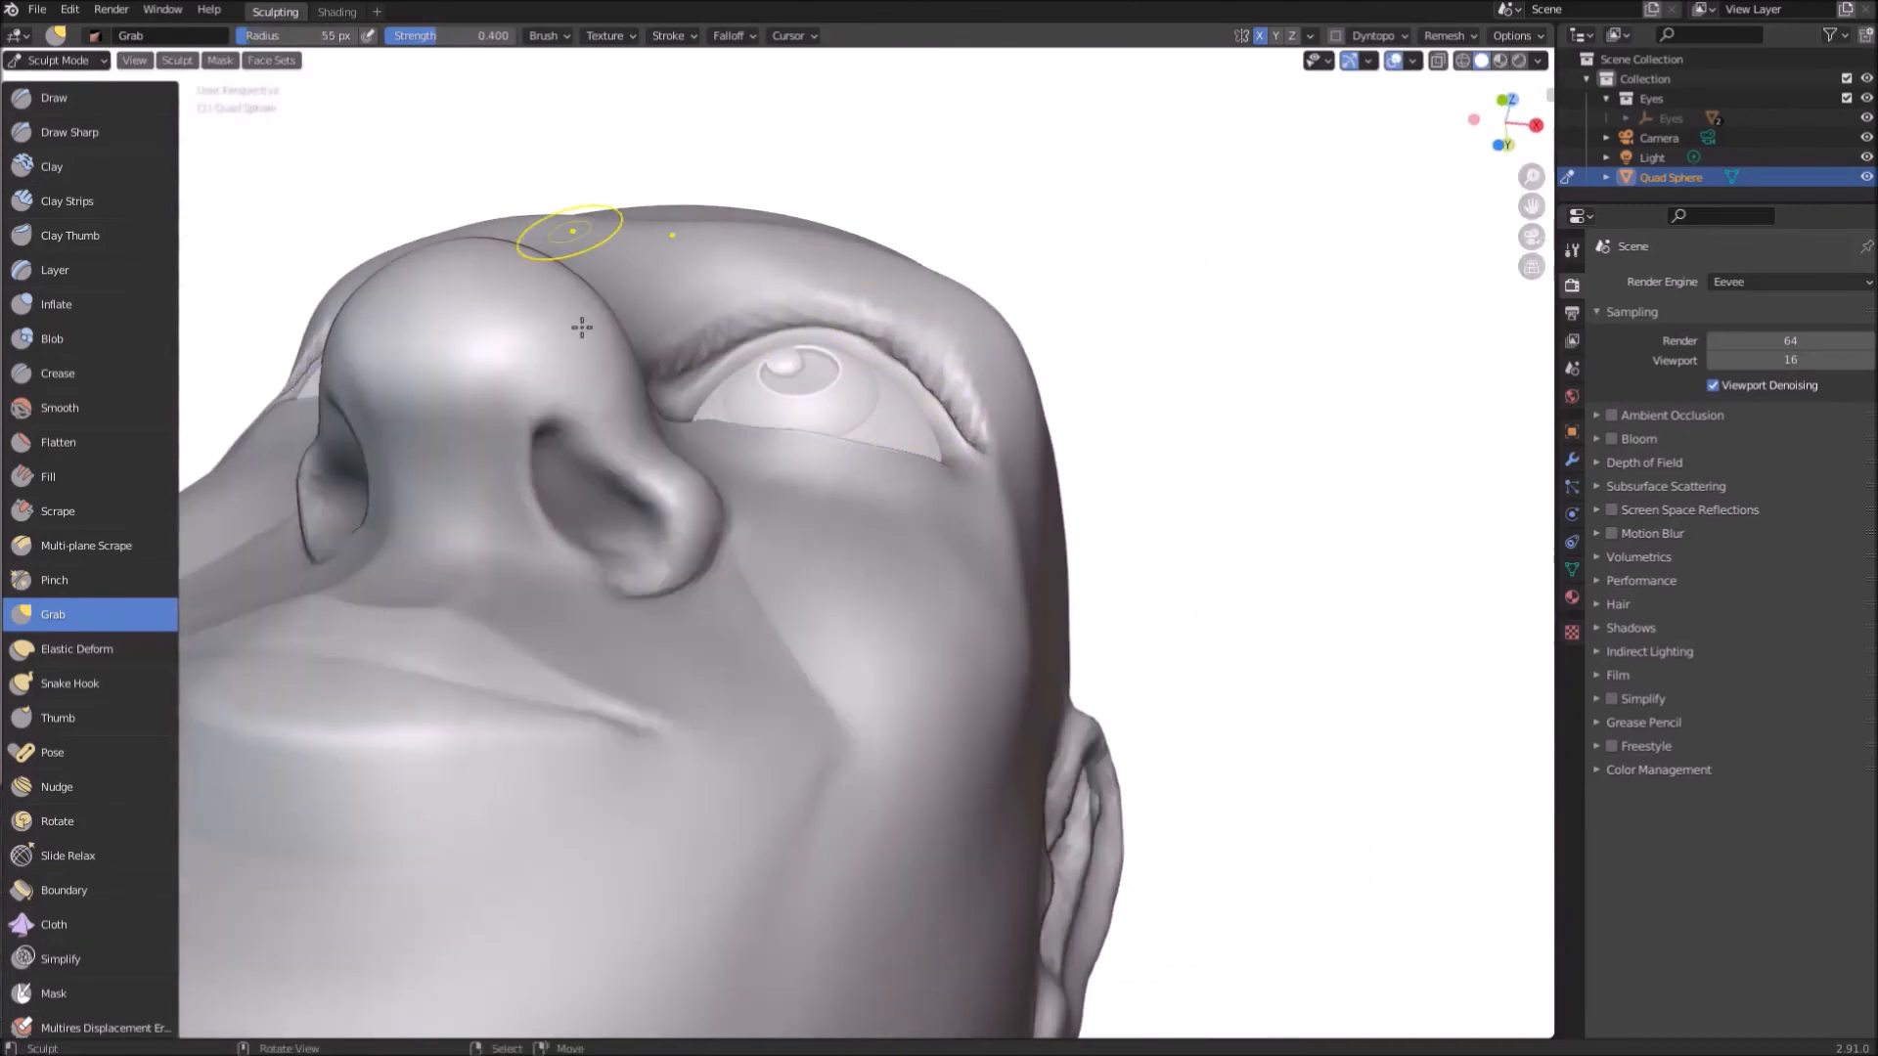
scroll(548, 227, "down", 4)
middle_click_drag(548, 227, 744, 235)
Step: Define the jawline with the Pinch brush at a radius of 122 px and adjust it with the Grab brush
key("p")
scroll(658, 608, "down", 1)
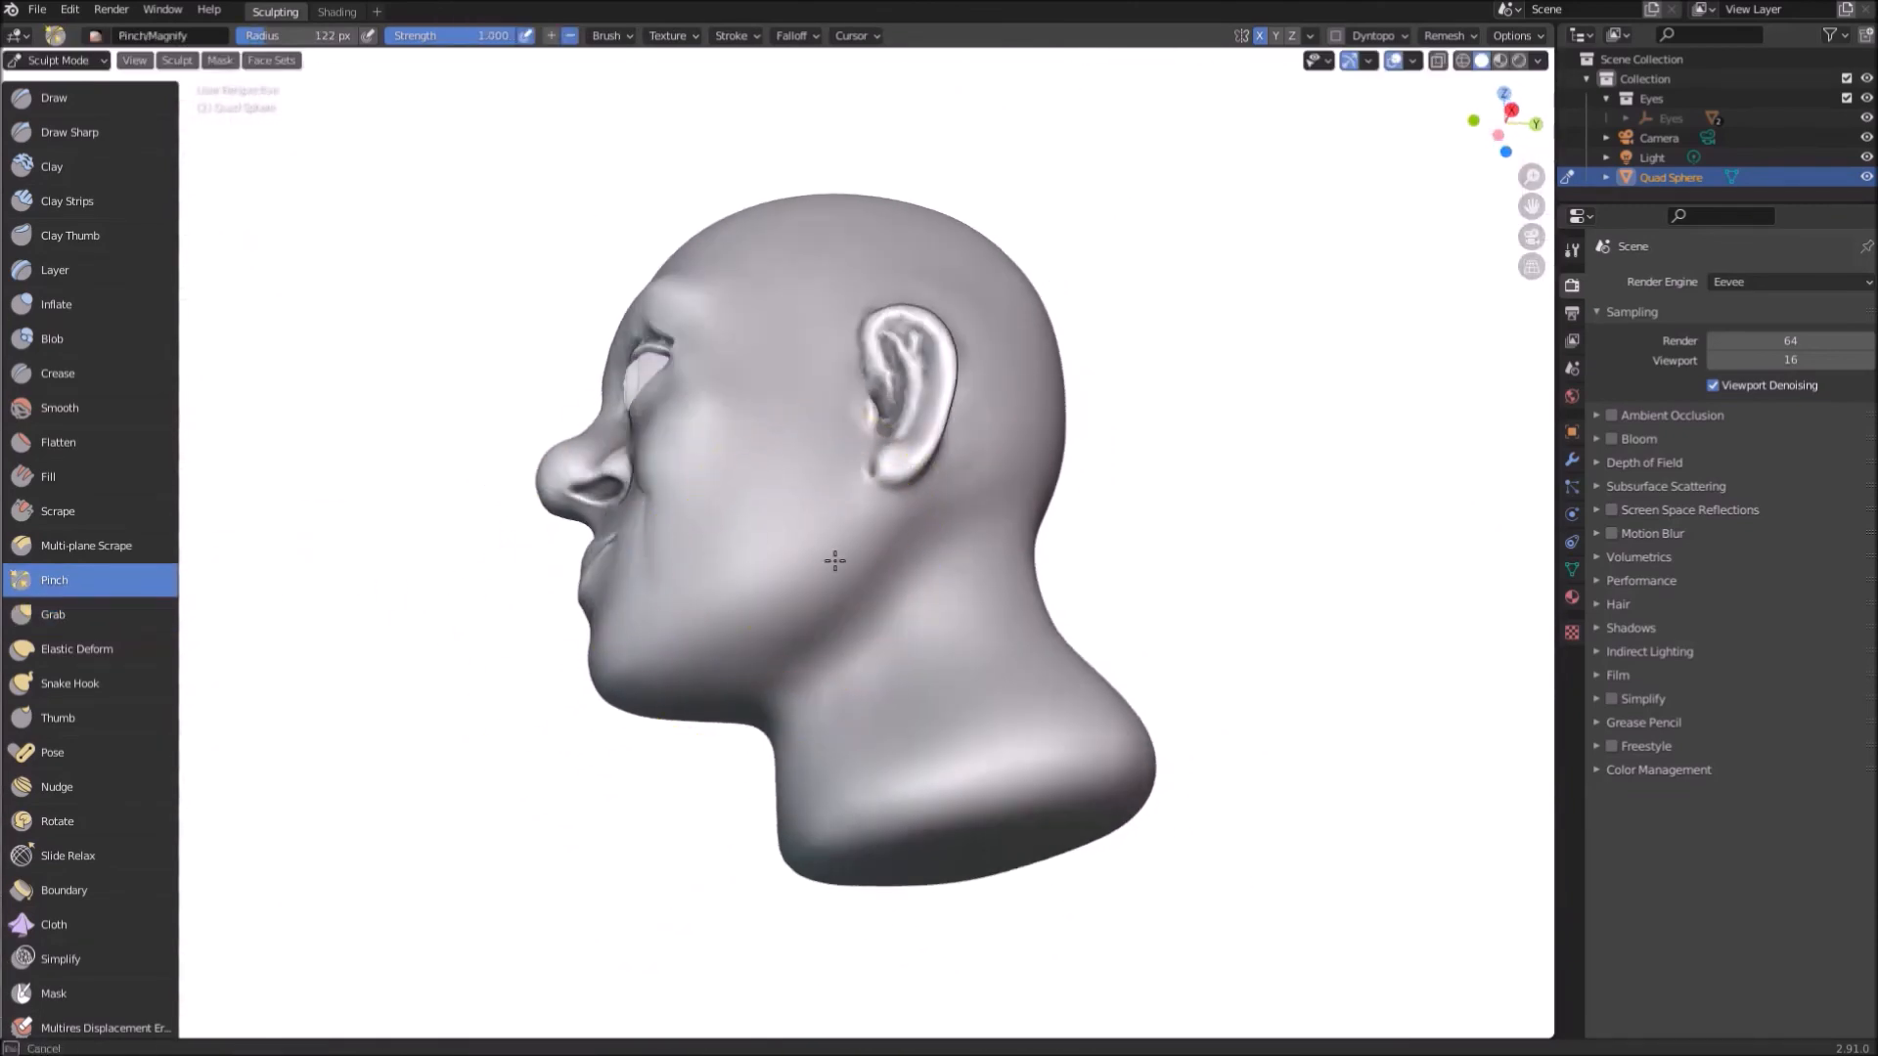
mouse_move(665, 666)
middle_mouse_down()
mouse_move(906, 533)
mouse_move(746, 587)
mouse_move(696, 519)
mouse_move(658, 586)
mouse_move(838, 608)
mouse_move(943, 545)
mouse_move(663, 489)
mouse_move(611, 647)
mouse_move(685, 548)
mouse_move(782, 507)
middle_mouse_up()
key("g")
scroll(663, 489, "up", 2)
scroll(782, 507, "up", 2)
Step: Build up the cheekbones with the Inflate brush, reducing its radius to 55 px for the side view
key("i")
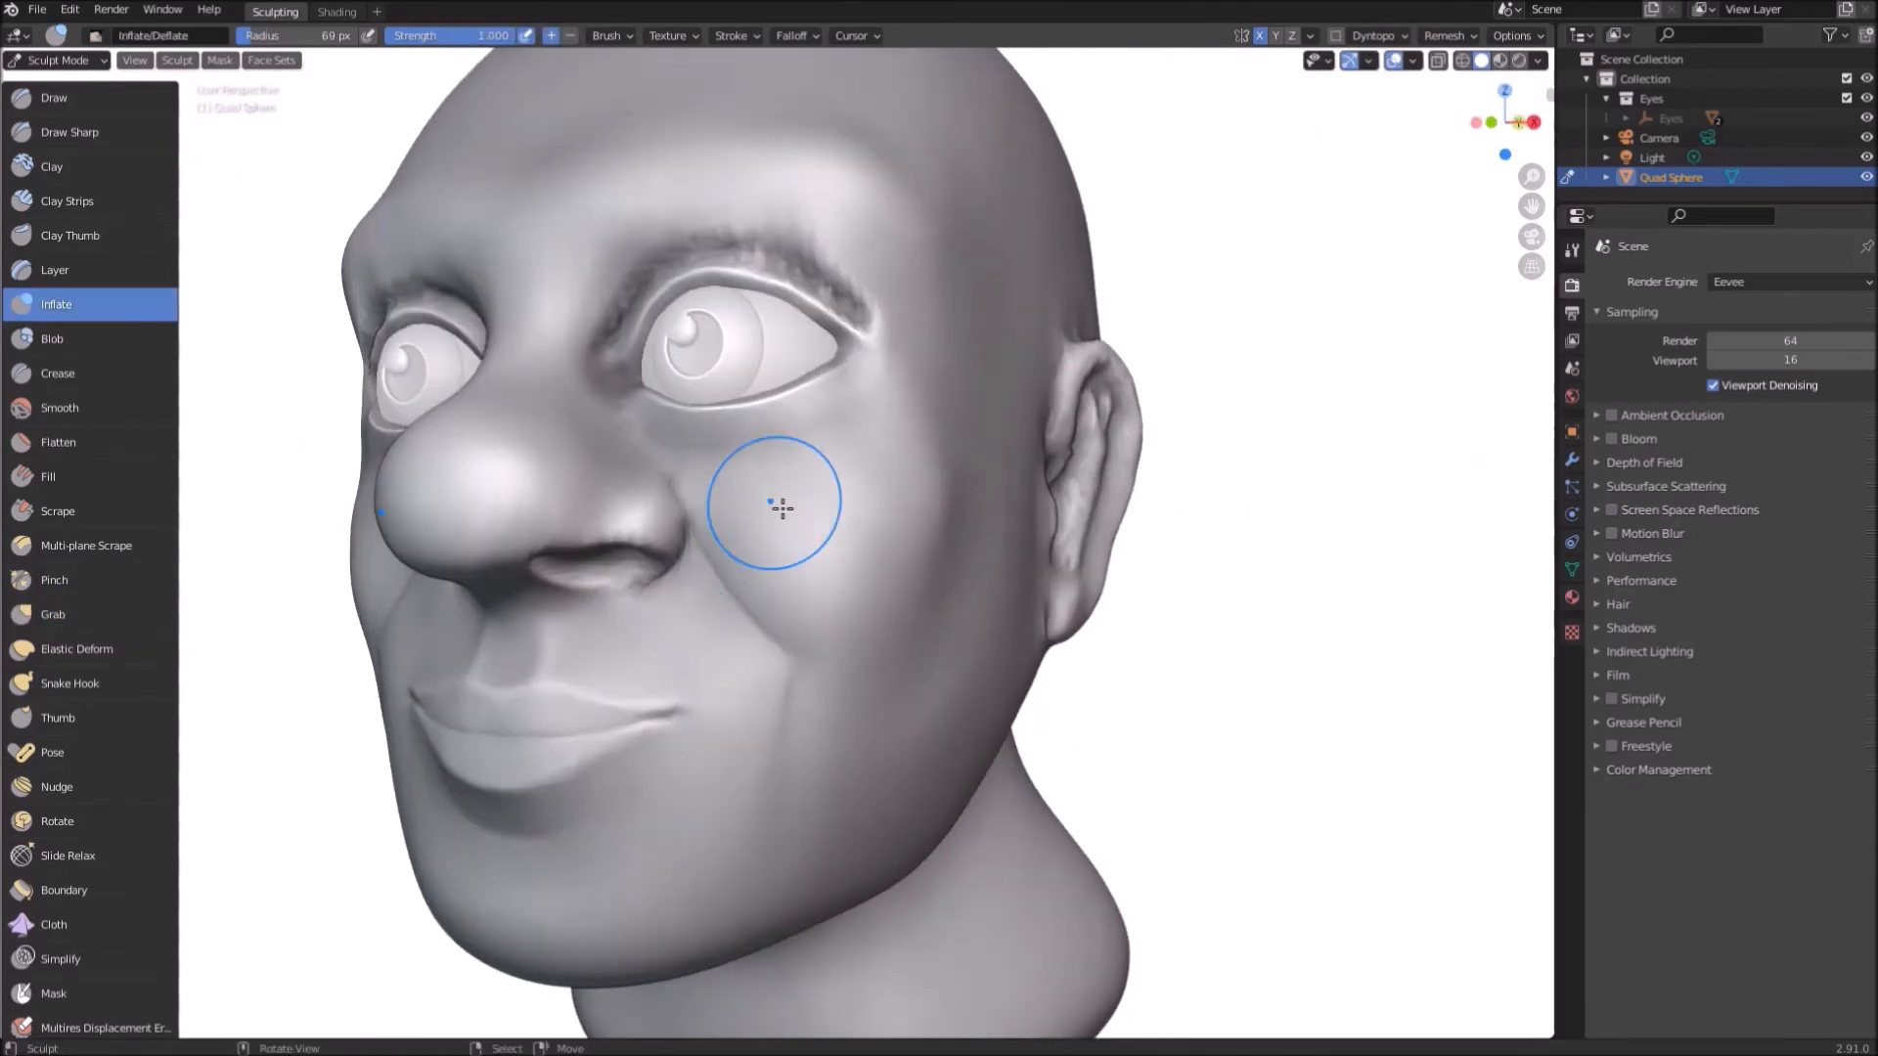
scroll(921, 567, "down", 2)
key("KP_3")
scroll(696, 415, "up", 1)
middle_click_drag(695, 415, 829, 430, "shift")
key("f")
left_click(836, 506)
left_click_drag(834, 498, 836, 507)
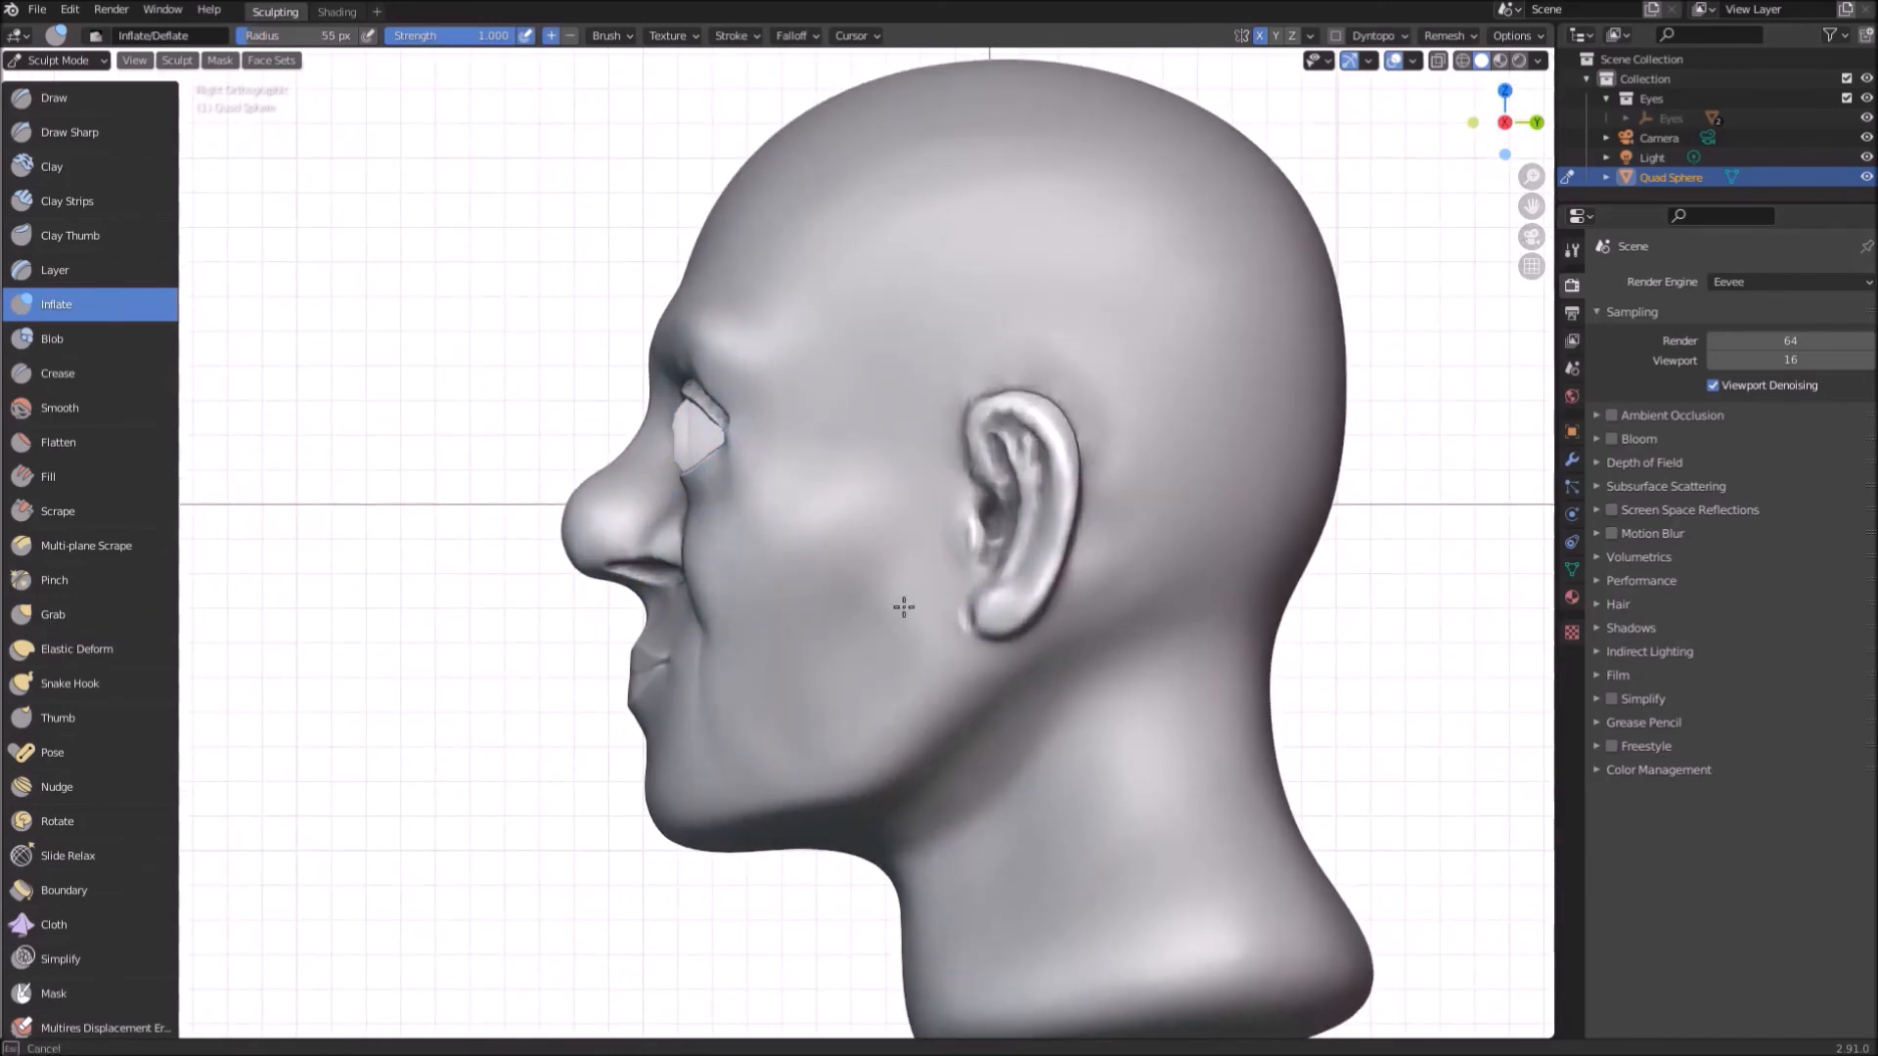
Step: Refine the cheek and brow forms with the Crease brush and the Inflate brush at a radius of 57 px
middle_click_drag(904, 607, 854, 607)
scroll(776, 431, "up", 2)
middle_click_drag(776, 431, 838, 407)
key("KP_3")
scroll(749, 490, "up", 2)
mouse_move(749, 490)
middle_mouse_down()
mouse_move(884, 319)
mouse_move(836, 456)
mouse_move(746, 491)
middle_mouse_up()
key("shift+c")
scroll(862, 443, "down", 5)
key("i")
key("KP_3")
scroll(613, 477, "up", 2)
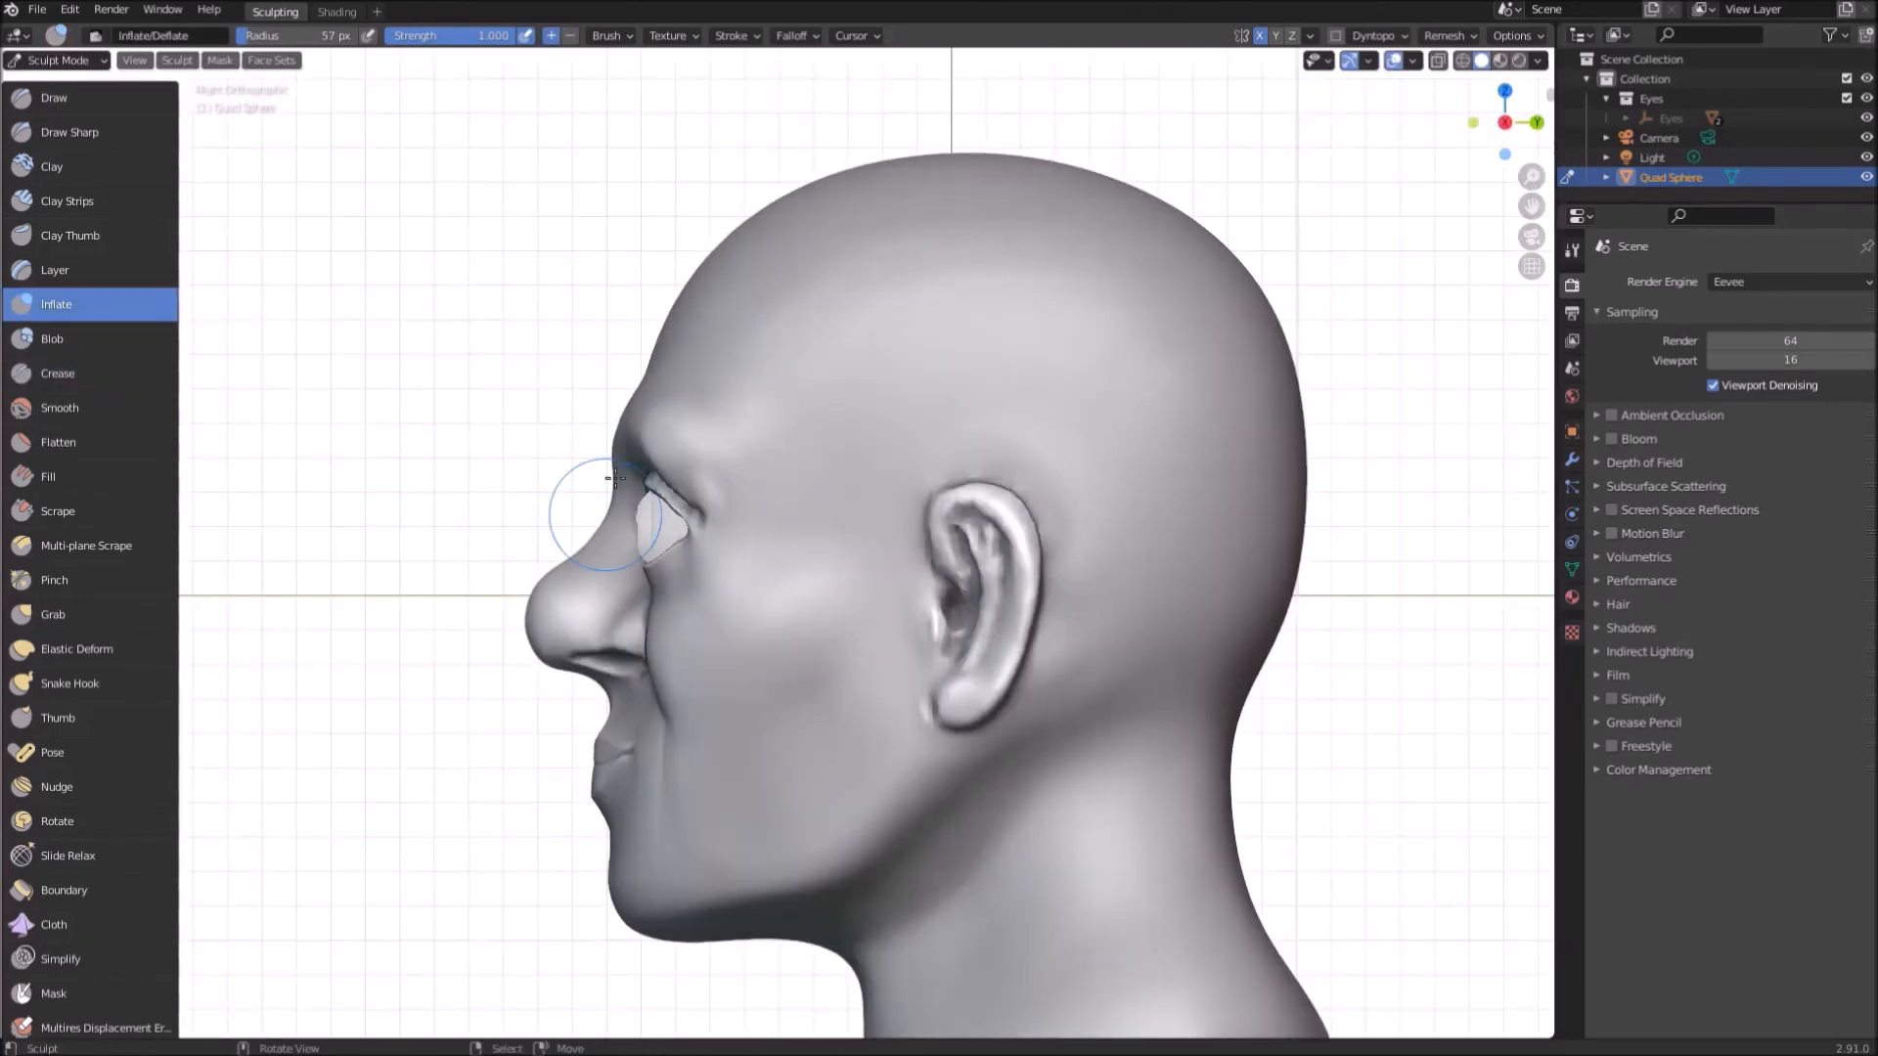
Step: Carve frown lines between the brows with the Crease brush at strength 1.000 and tighten them with the Pinch brush
middle_click_drag(614, 477, 860, 511)
key("KP_1")
scroll(744, 357, "up", 2)
key("shift+c")
scroll(877, 438, "up", 2)
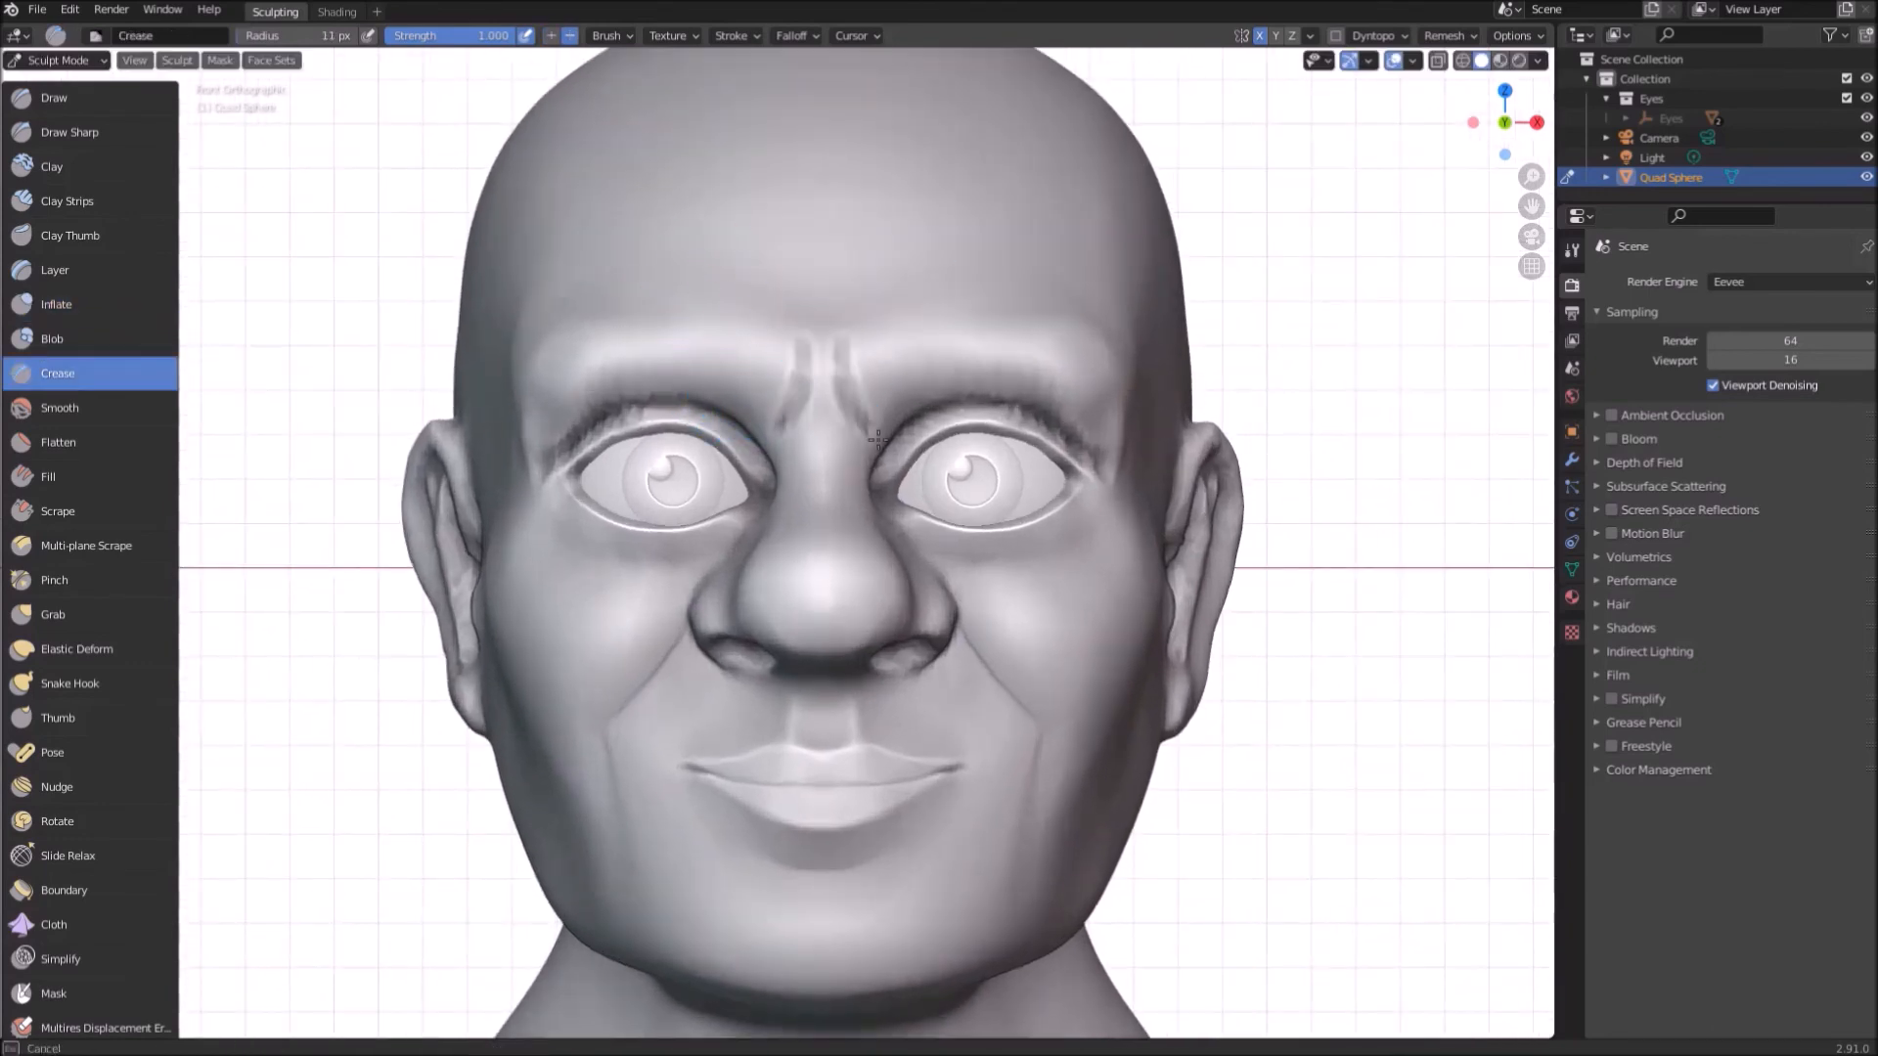
key("p")
Step: Swell the inner brows beside the frown lines with the Inflate brush, using radii of 55 px and 101 px
key("i")
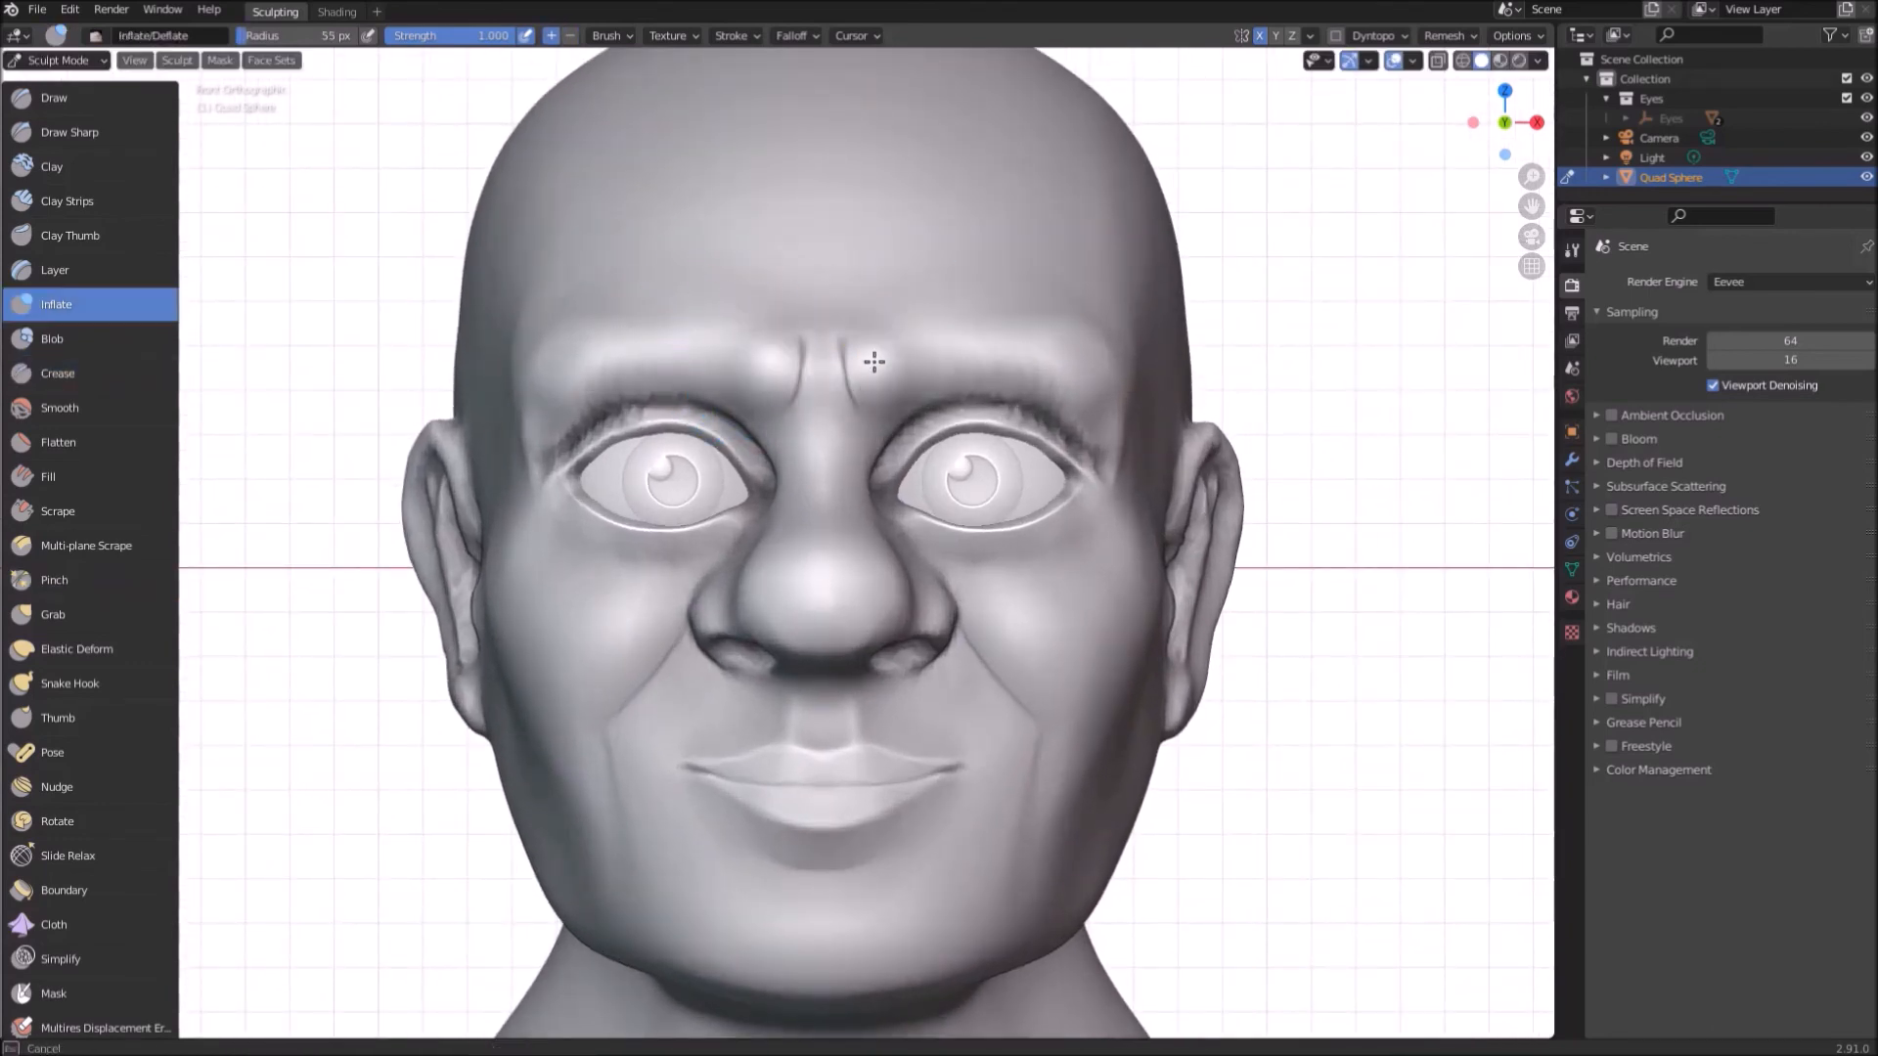
middle_click_drag(867, 372, 779, 537)
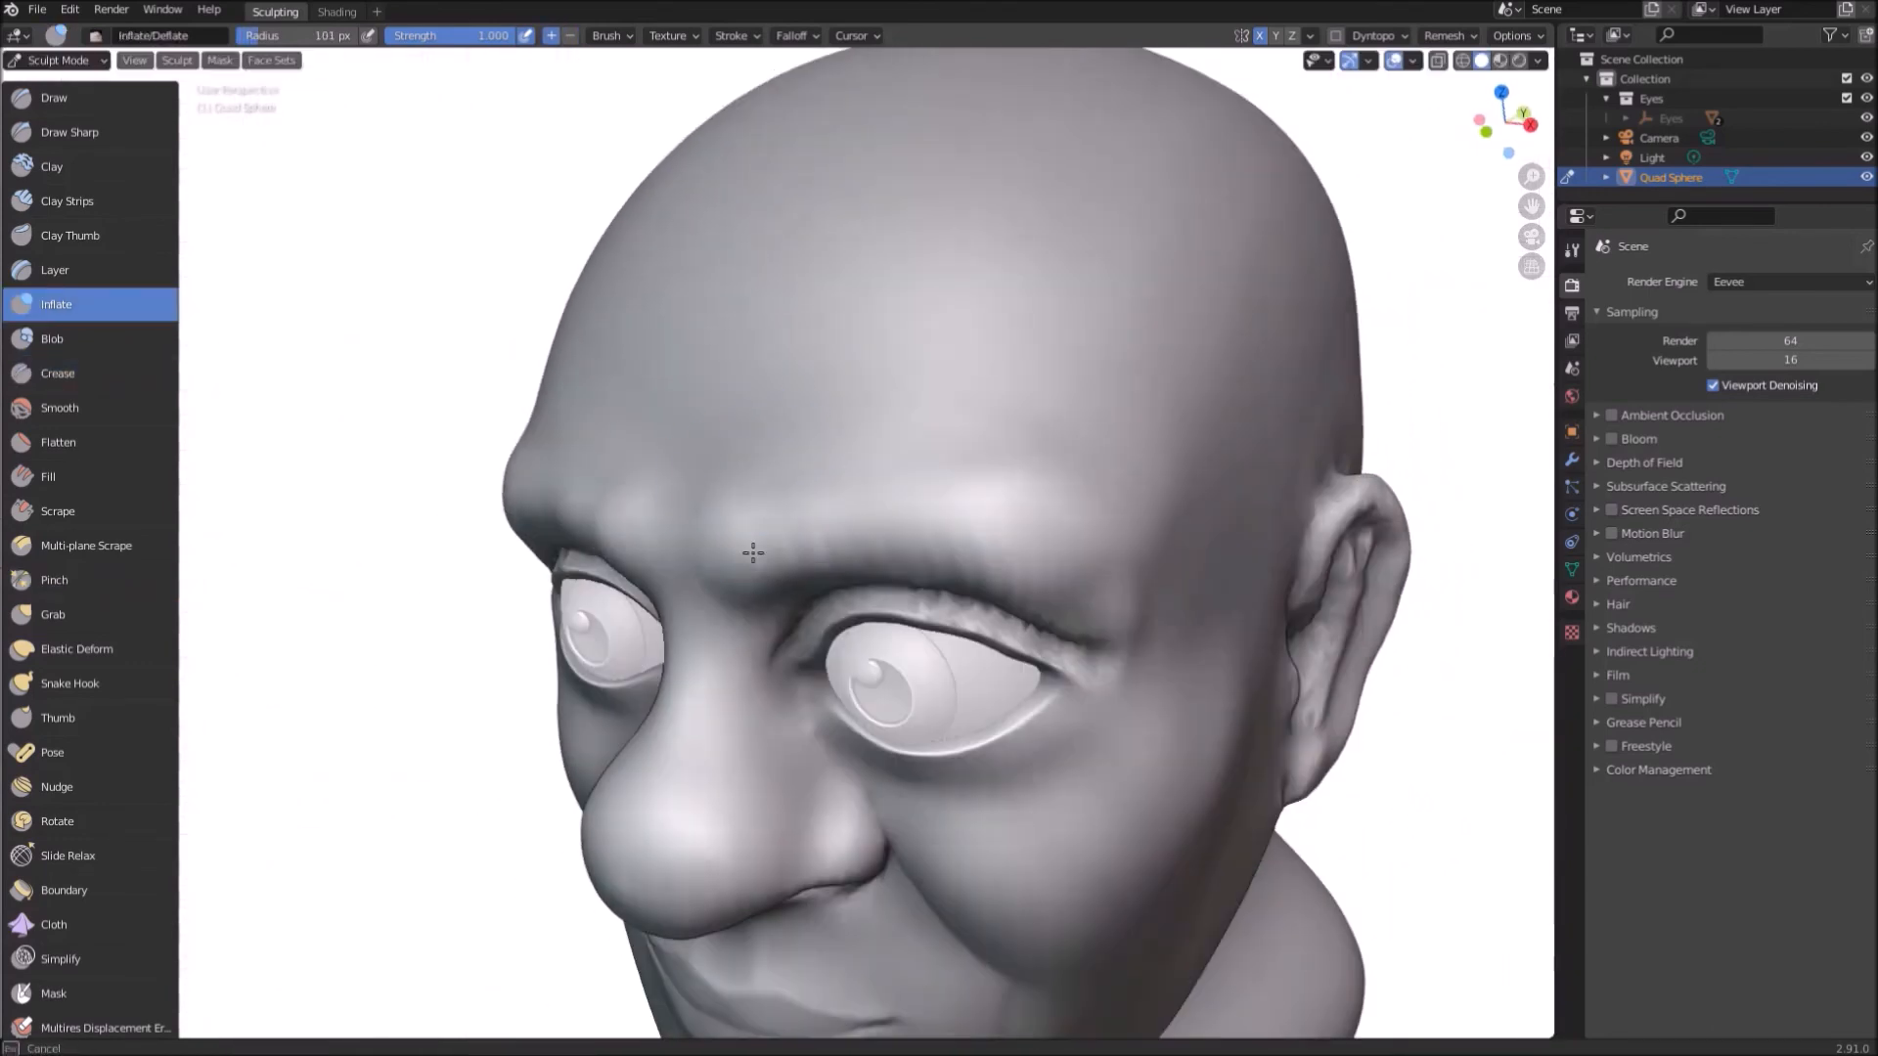
key("f")
left_click(753, 440)
key("KP_3")
middle_click_drag(585, 643, 746, 431)
Step: Reshape the outer eye corners with the Grab brush at a radius of 95 px and strength 0.400
key("g")
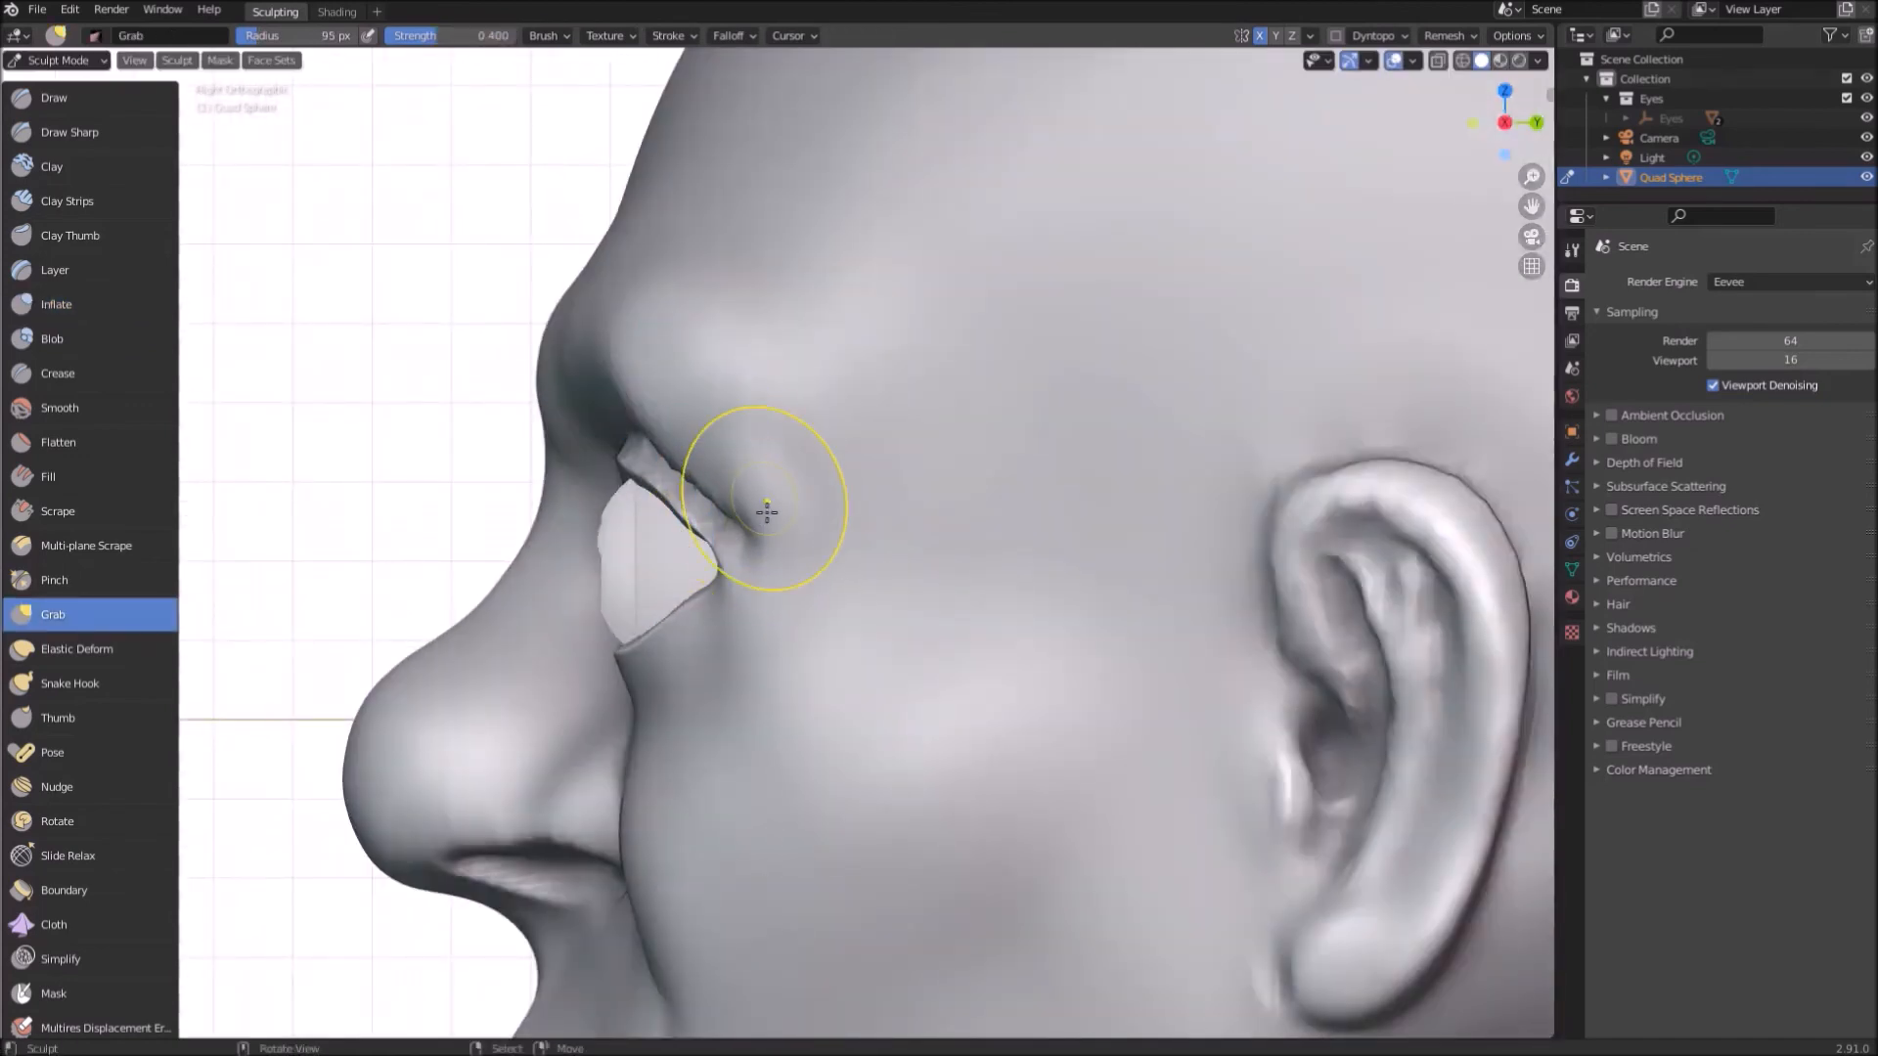
scroll(830, 407, "up", 3)
scroll(588, 492, "up", 1)
middle_click_drag(588, 492, 627, 632)
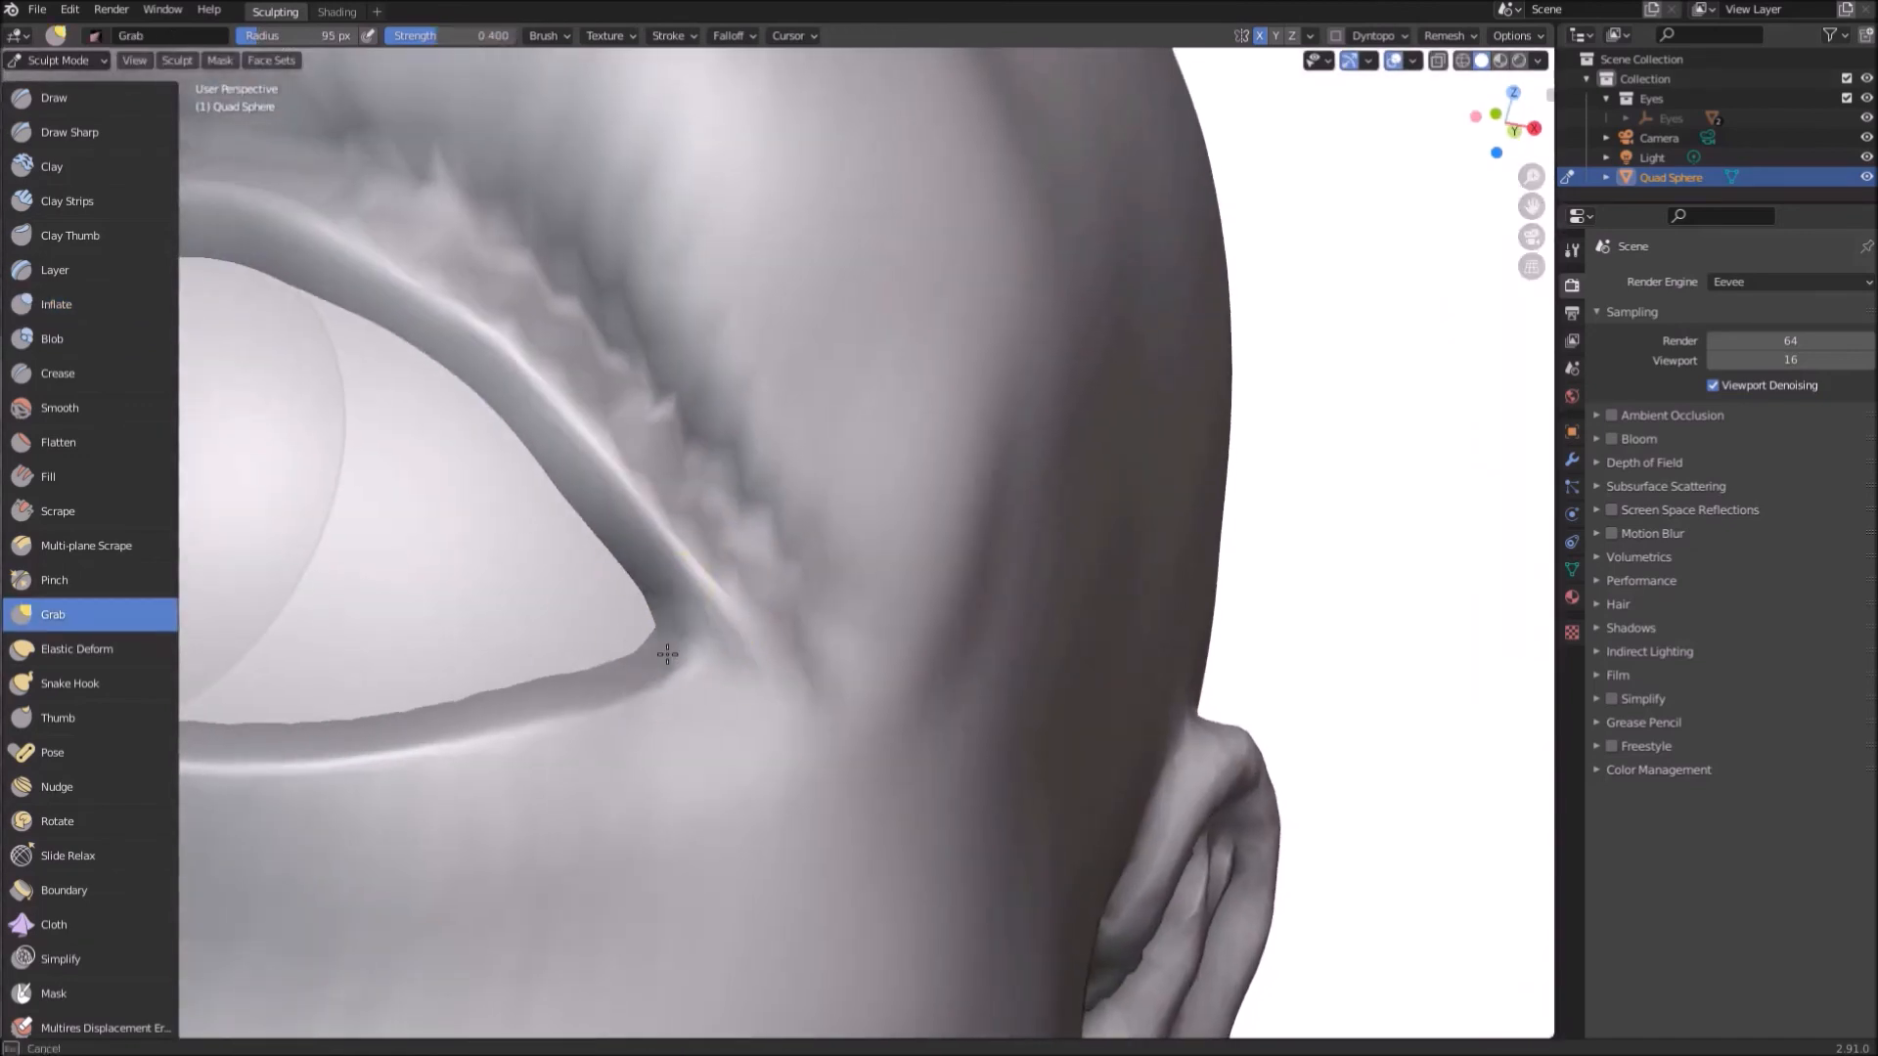
scroll(423, 684, "down", 3)
mouse_move(607, 600)
middle_mouse_down()
mouse_move(423, 684)
mouse_move(764, 602)
mouse_move(776, 629)
middle_mouse_up()
Step: Fit the inner eye corners around the eyeballs with the Grab brush at a radius of 159 px
scroll(764, 601, "up", 3)
scroll(913, 431, "up", 4)
mouse_move(913, 431)
middle_mouse_down()
mouse_move(943, 524)
mouse_move(940, 717)
mouse_move(692, 444)
mouse_move(708, 604)
middle_mouse_up()
scroll(708, 604, "up", 3)
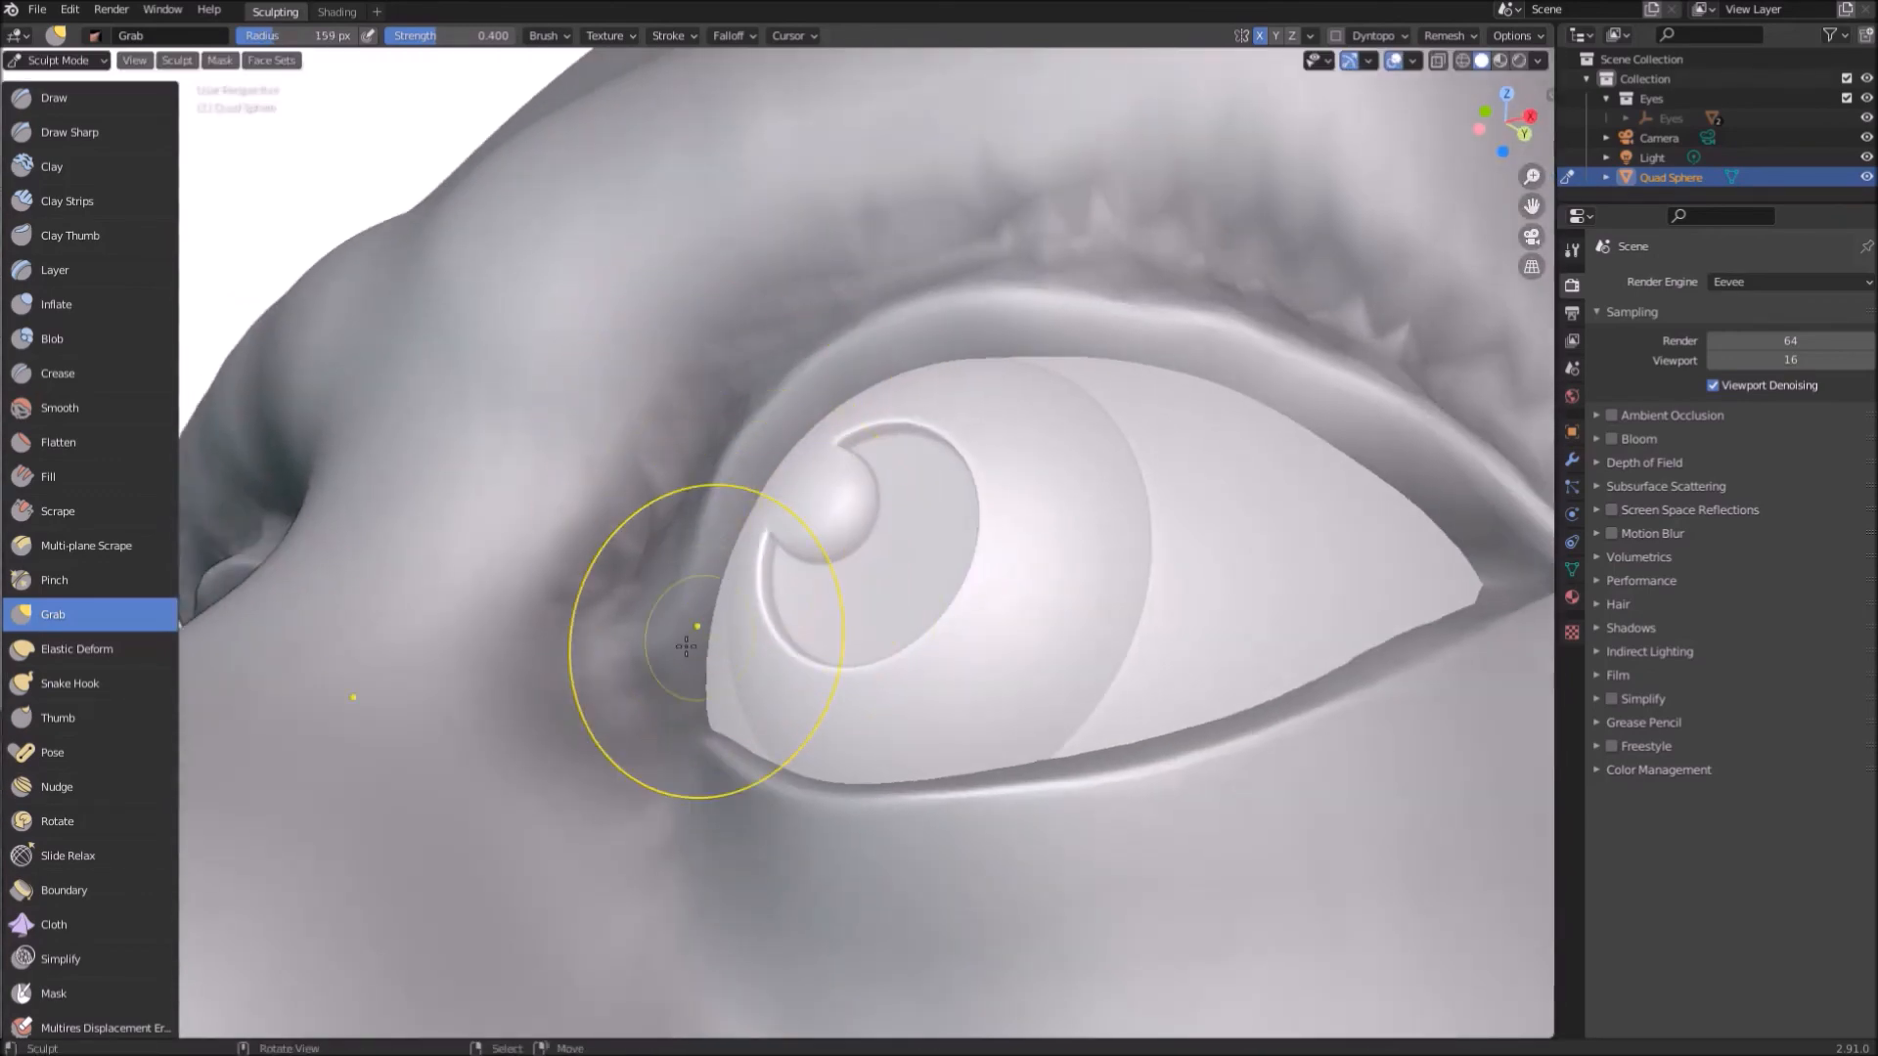
Step: Adjust the upper eyelid curve from the front with the Grab brush at a radius of 89 px
key("KP_1")
scroll(1083, 371, "down", 4)
scroll(840, 465, "up", 4)
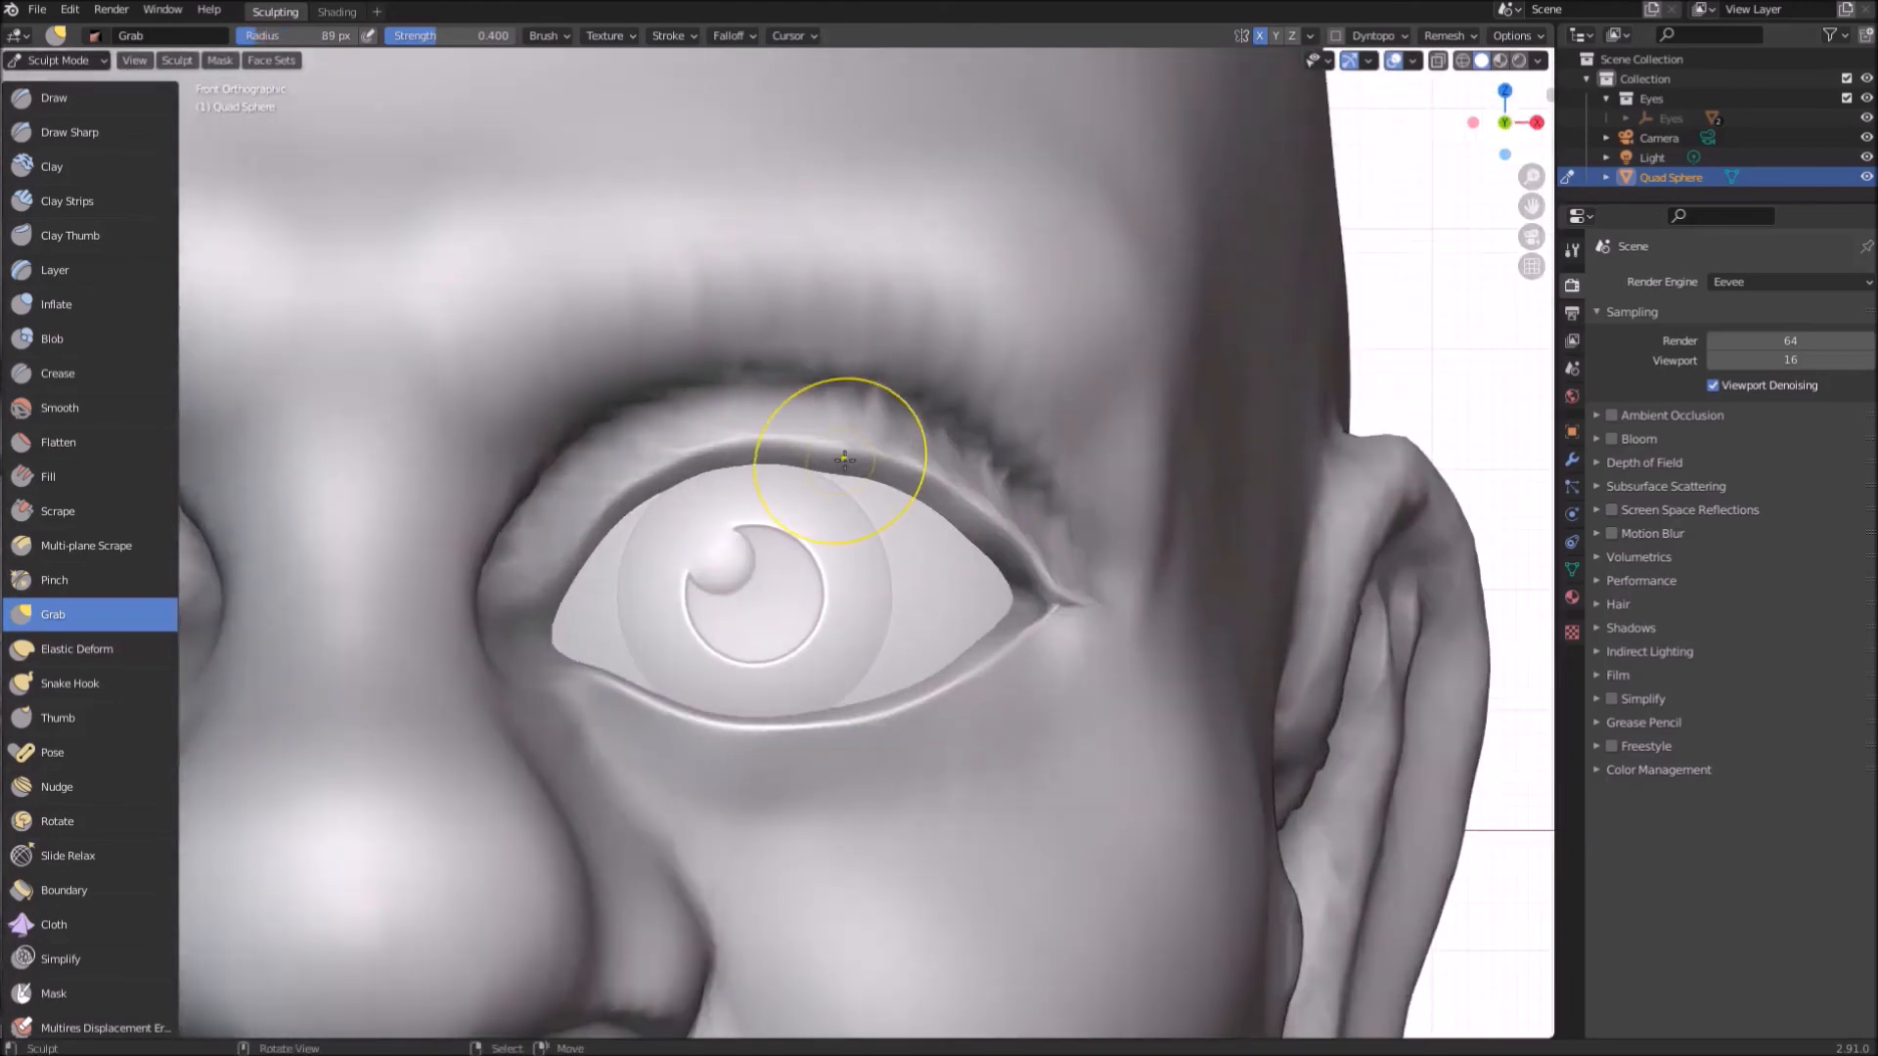
Step: Crease the fold beneath the lower eyelids and tighten it with the Pinch brush at a radius of 90 px
scroll(762, 525, "down", 2)
key("shift+c")
key("p")
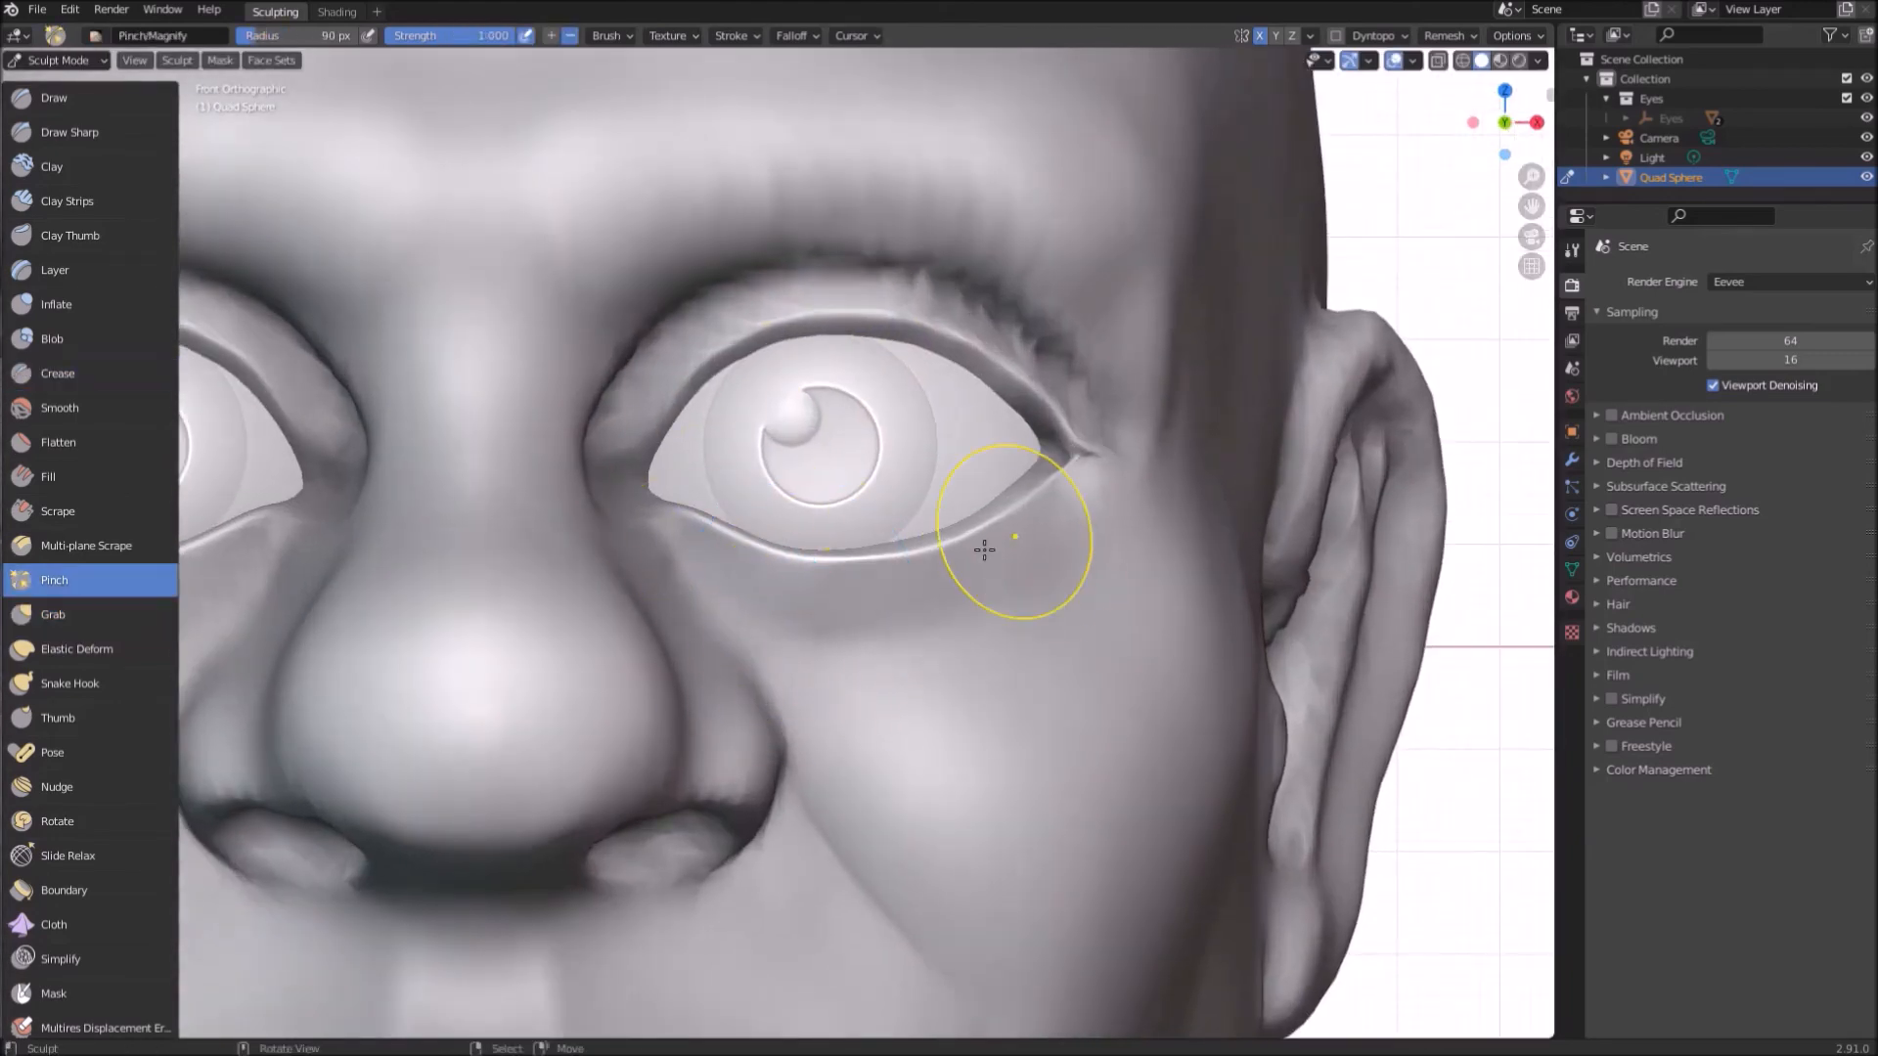
Step: Shape the upper cheeks below the eye bags with the Draw brush at 74 px and strength 0.500, and pinch the fold's edge
middle_click_drag(691, 599, 642, 483)
key("x")
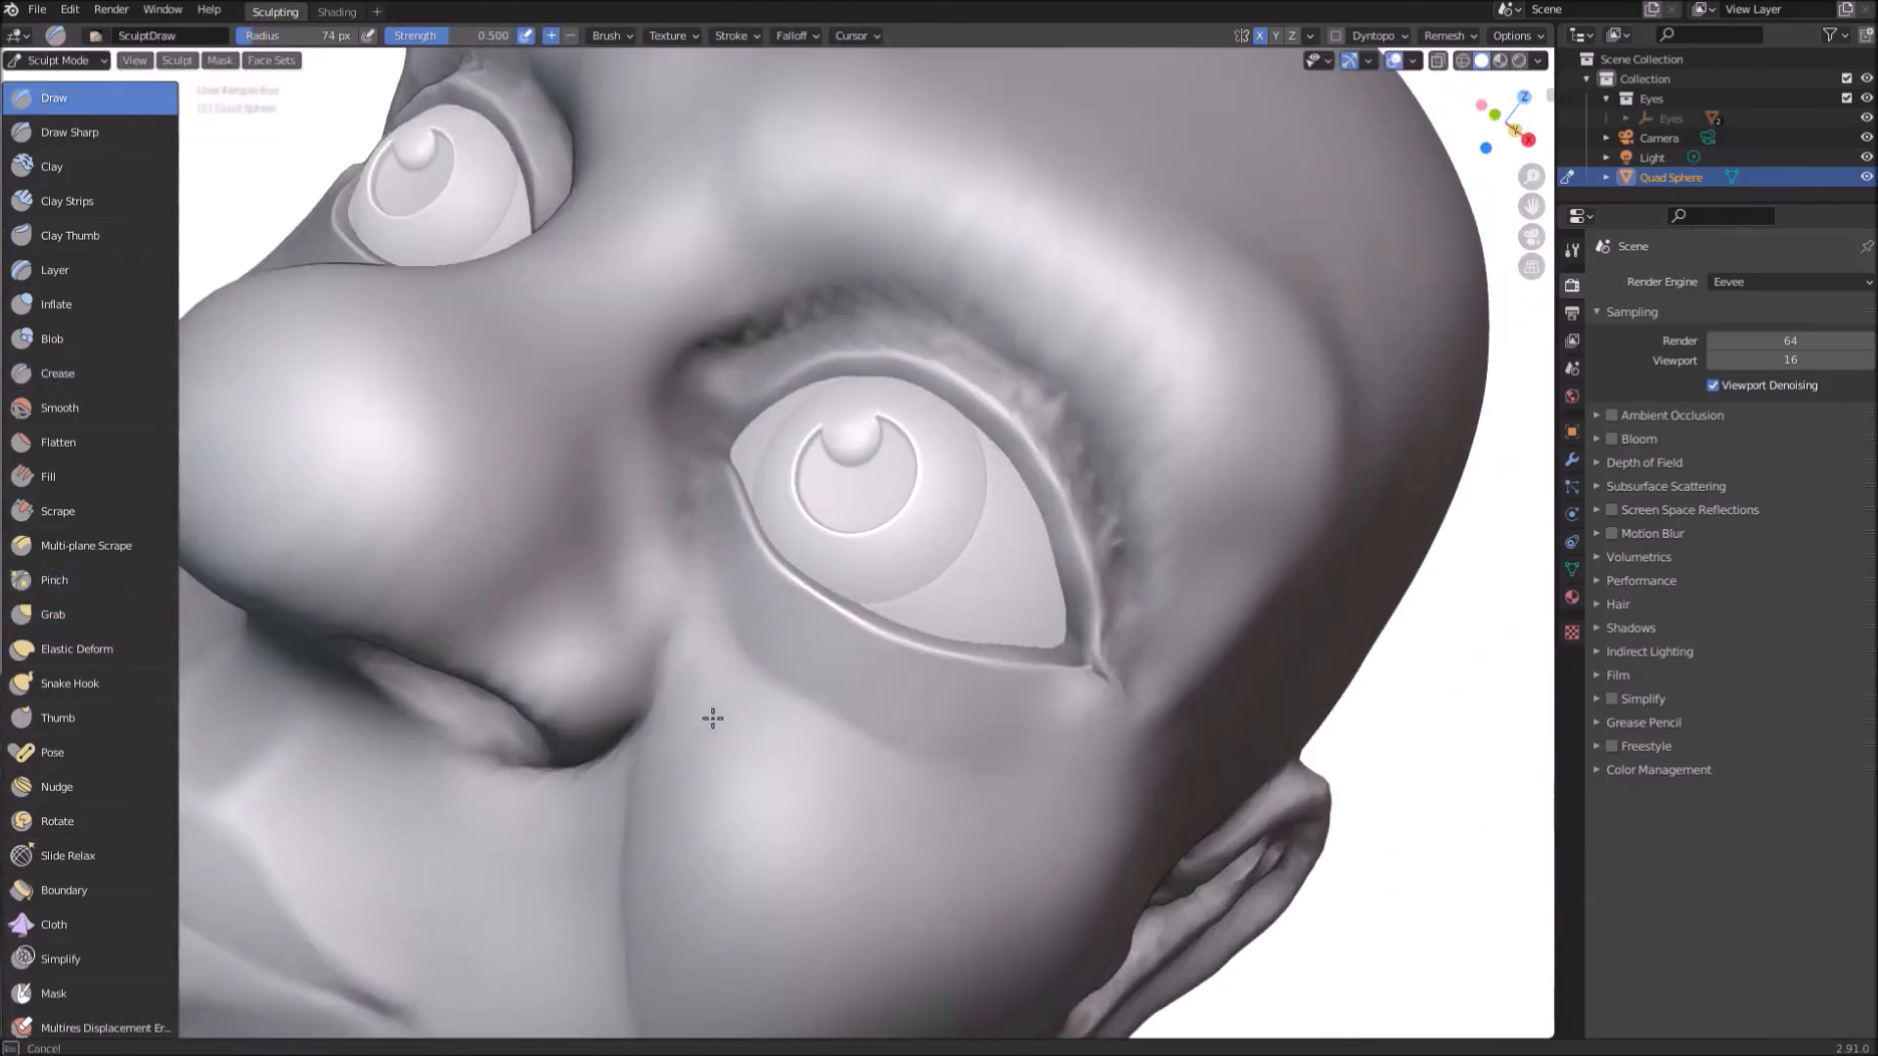
key("p")
mouse_move(704, 544)
middle_mouse_down("alt")
mouse_move(809, 666)
mouse_move(743, 587)
mouse_move(675, 556)
middle_mouse_up("alt")
Step: Refine the folds under the eyes with the Grab, Crease and Pinch brushes
key("g")
key("shift+c")
key("f")
left_click(711, 544)
key("p")
Step: Adjust the surrounding face forms with the Draw brush and the Grab brush
mouse_move(715, 634)
middle_mouse_down()
mouse_move(620, 545)
mouse_move(657, 568)
mouse_move(860, 574)
mouse_move(658, 378)
middle_mouse_up()
key("x")
scroll(669, 532, "down", 6)
key("g")
scroll(704, 587, "up", 4)
mouse_move(637, 528)
middle_mouse_down()
mouse_move(704, 587)
mouse_move(720, 640)
mouse_move(549, 595)
mouse_move(612, 620)
middle_mouse_up()
key("f")
left_click(783, 590)
Step: Carve the line between the lips with the Crease brush and sharpen it with the Pinch brush
key("KP_1")
key("shift+c")
scroll(578, 445, "up", 3)
mouse_move(591, 476)
left_mouse_down()
mouse_move(759, 484)
mouse_move(1002, 442)
mouse_move(819, 481)
left_mouse_up()
key("p")
left_click_drag(671, 474, 937, 455)
Step: Deepen the mouth corners with the Crease brush and tighten the lip edges with the Pinch brush at 65 px
mouse_move(611, 463)
middle_mouse_down()
mouse_move(586, 528)
mouse_move(779, 557)
mouse_move(909, 617)
mouse_move(947, 528)
middle_mouse_up()
key("shift+c")
key("p")
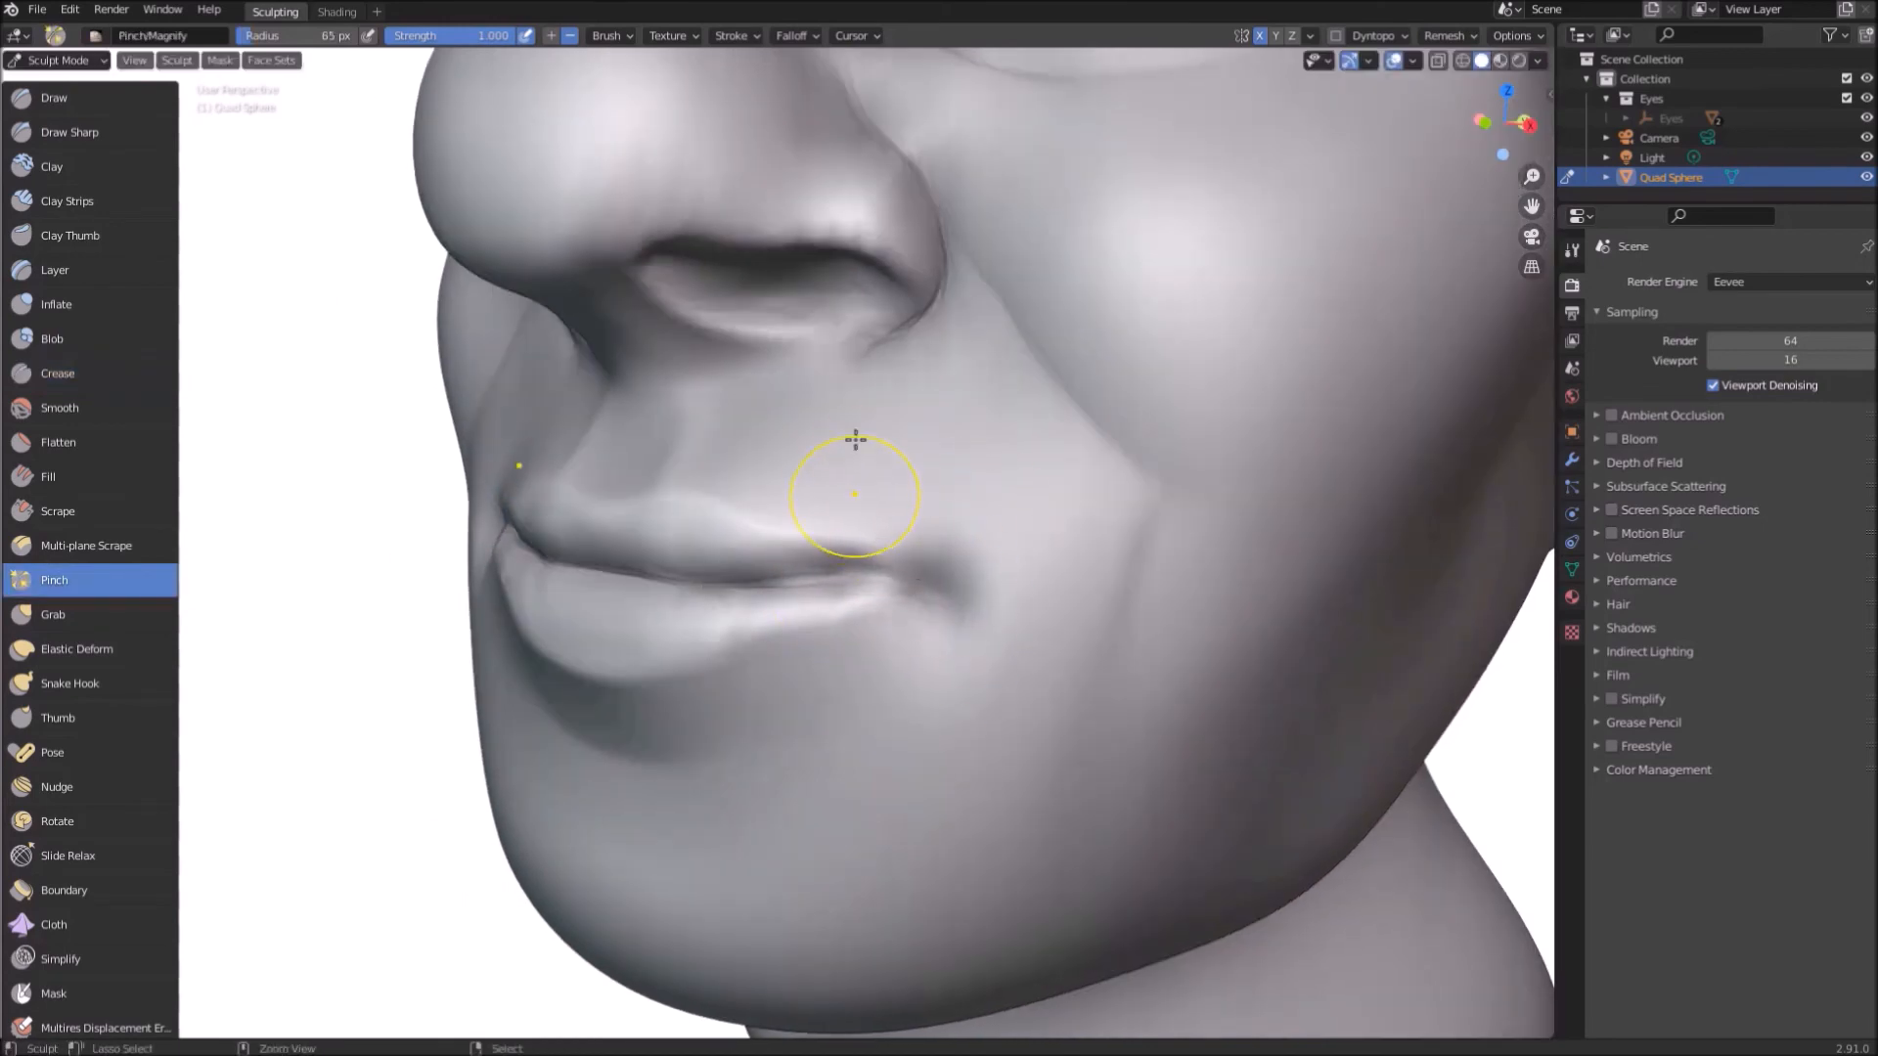
Step: Pull the mouth corners into shape from the front with the Grab brush at a radius of 102 px
key("g")
key("KP_1")
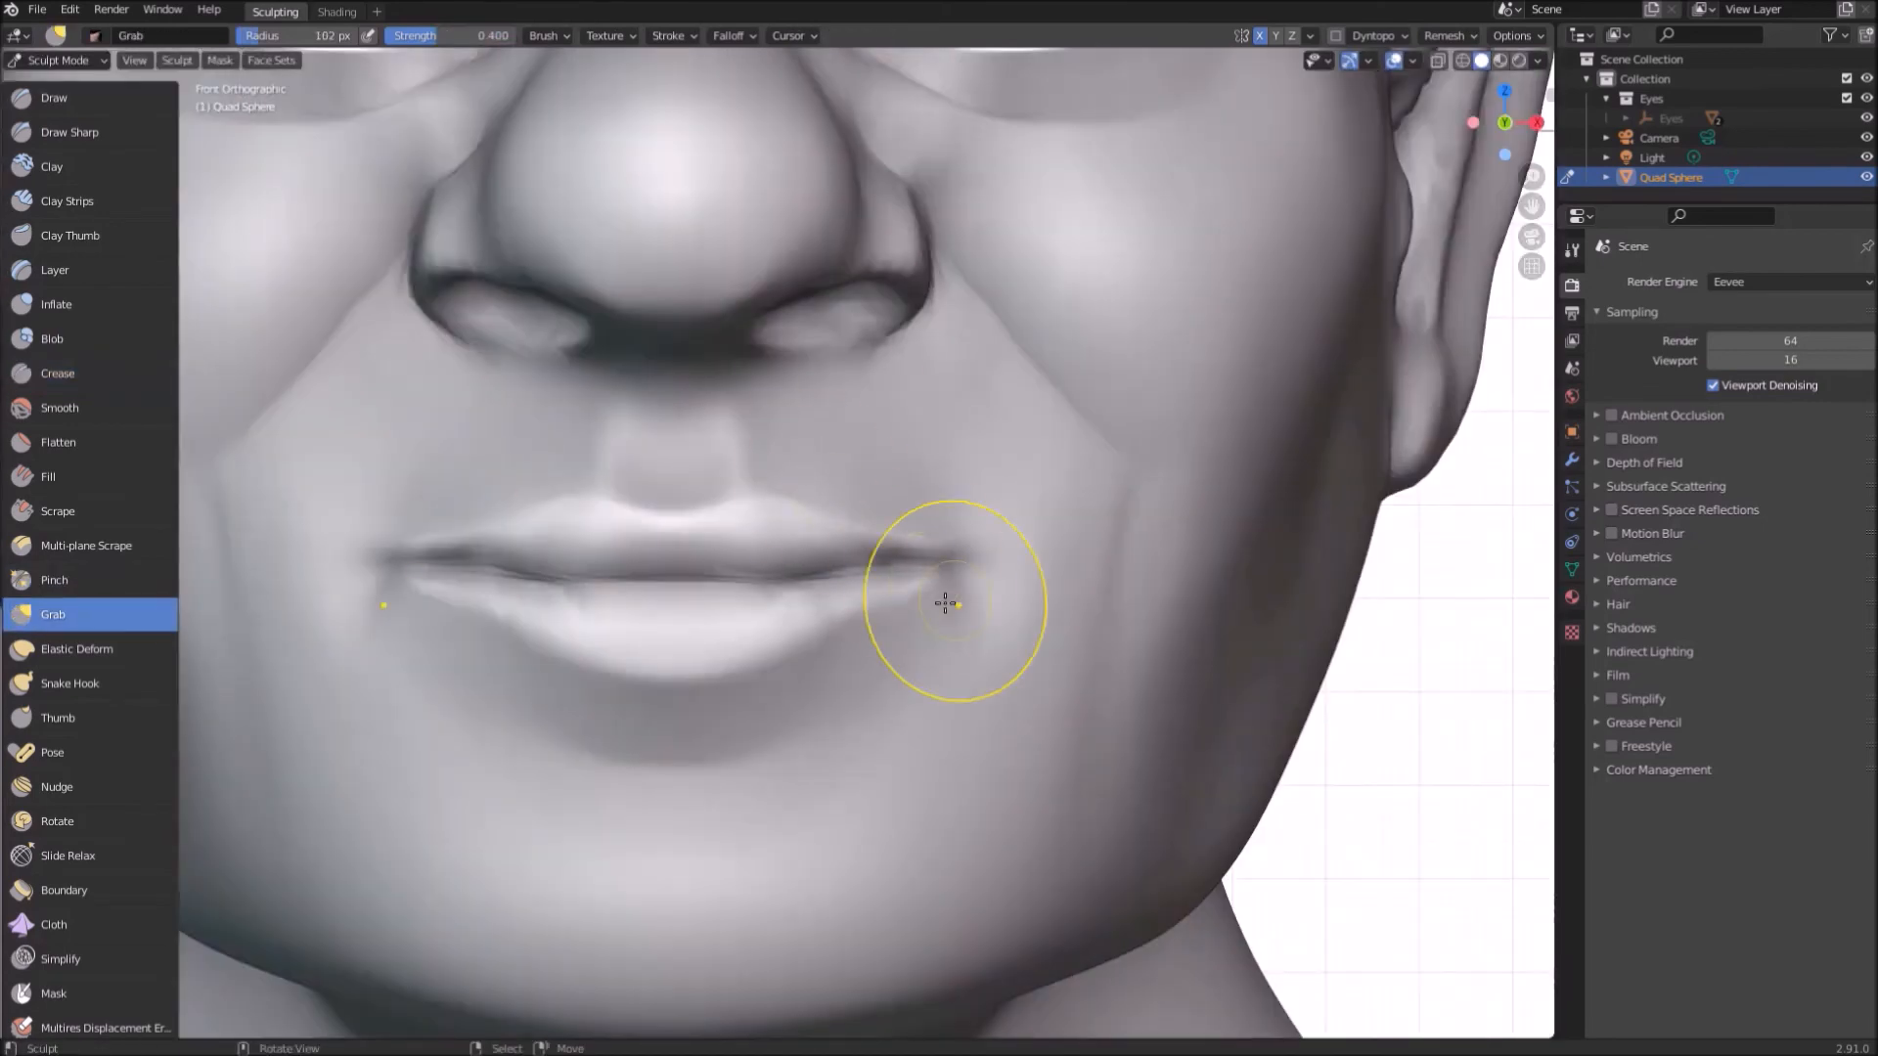
left_click_drag(1002, 640, 935, 613)
Step: Sharpen the lower lip's edge with the Pinch brush at a radius of 91 px and strength 1.000
key("p")
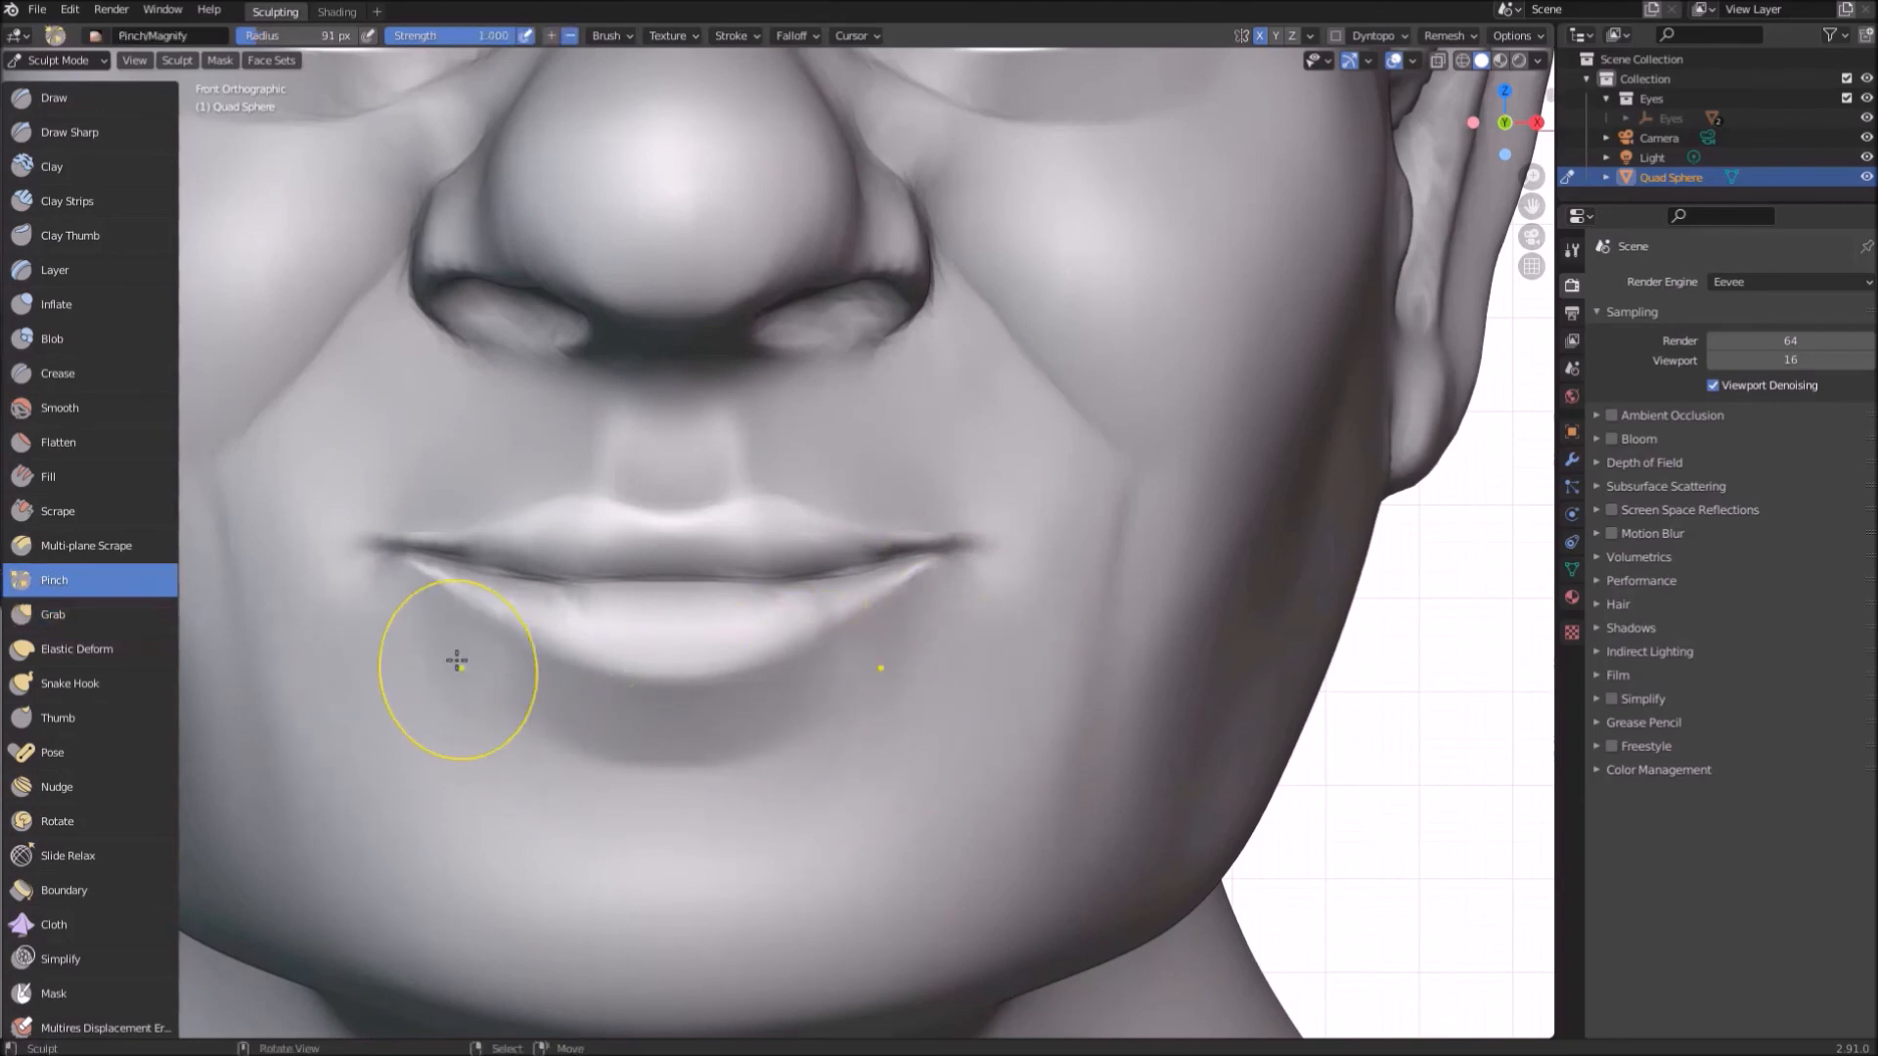
scroll(512, 662, "down", 1)
middle_click_drag(512, 662, 445, 675)
scroll(577, 616, "up", 2)
Step: Pull the lower lip's outline and the mouth corners into shape from several angles with the Grab brush at a radius of 72 px
key("g")
left_click_drag(595, 629, 621, 635)
middle_click_drag(697, 646, 772, 675)
scroll(684, 626, "up", 1)
left_click_drag(495, 533, 484, 523)
middle_click_drag(509, 586, 739, 621)
scroll(750, 625, "up", 2)
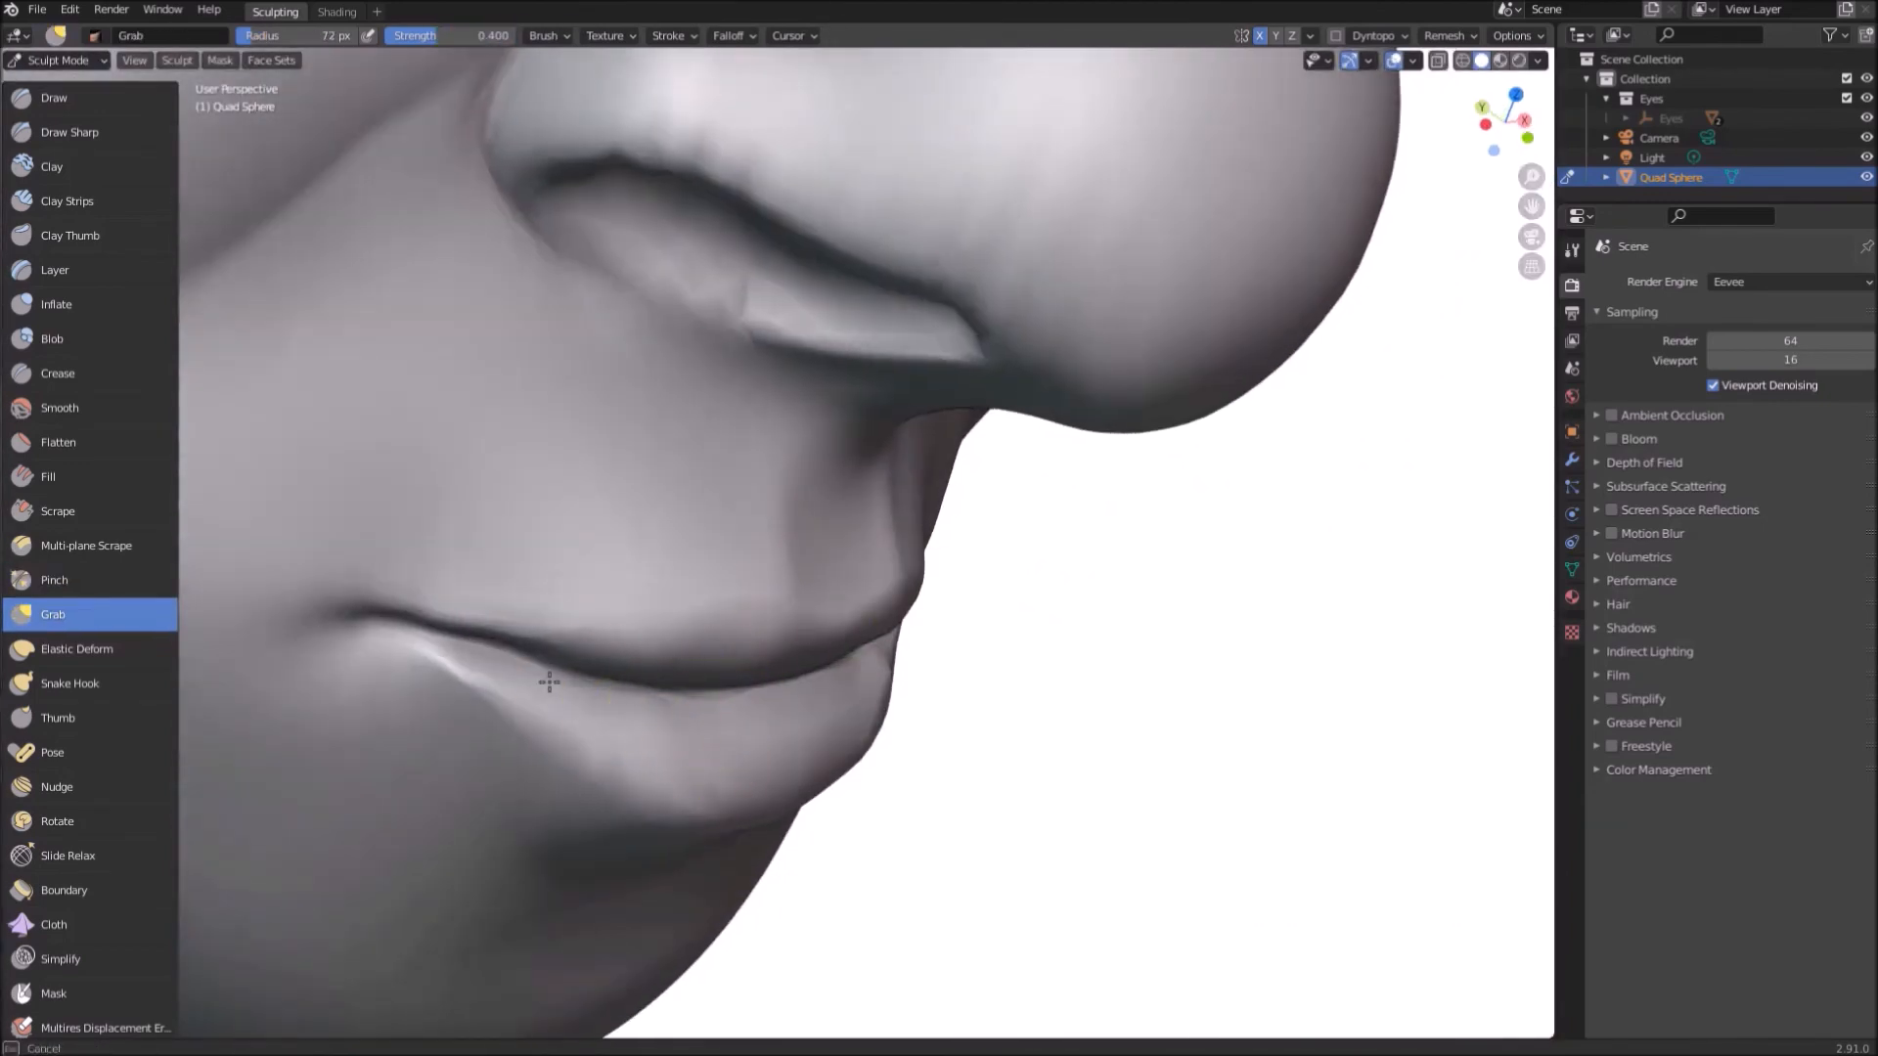
middle_click_drag(591, 692, 463, 684)
scroll(464, 685, "down", 2)
left_click_drag(450, 647, 444, 642)
Step: Deepen the folds around the underside of the nose with the Crease brush and tighten them with the Pinch brush
scroll(537, 461, "down", 6)
middle_click_drag(537, 460, 423, 332)
scroll(659, 316, "up", 5)
middle_click_drag(658, 316, 761, 292, "shift")
key("shift+c")
mouse_move(499, 318)
left_mouse_down()
mouse_move(719, 475)
mouse_move(745, 457)
left_mouse_up()
key("p")
Step: Add volume beside the nostril wing with the Inflate brush at a radius of 50 px and strength 1.000
middle_click_drag(573, 391, 691, 658)
scroll(419, 607, "down", 3)
scroll(867, 558, "down", 3)
scroll(691, 658, "up", 2)
scroll(675, 648, "up", 2)
key("i")
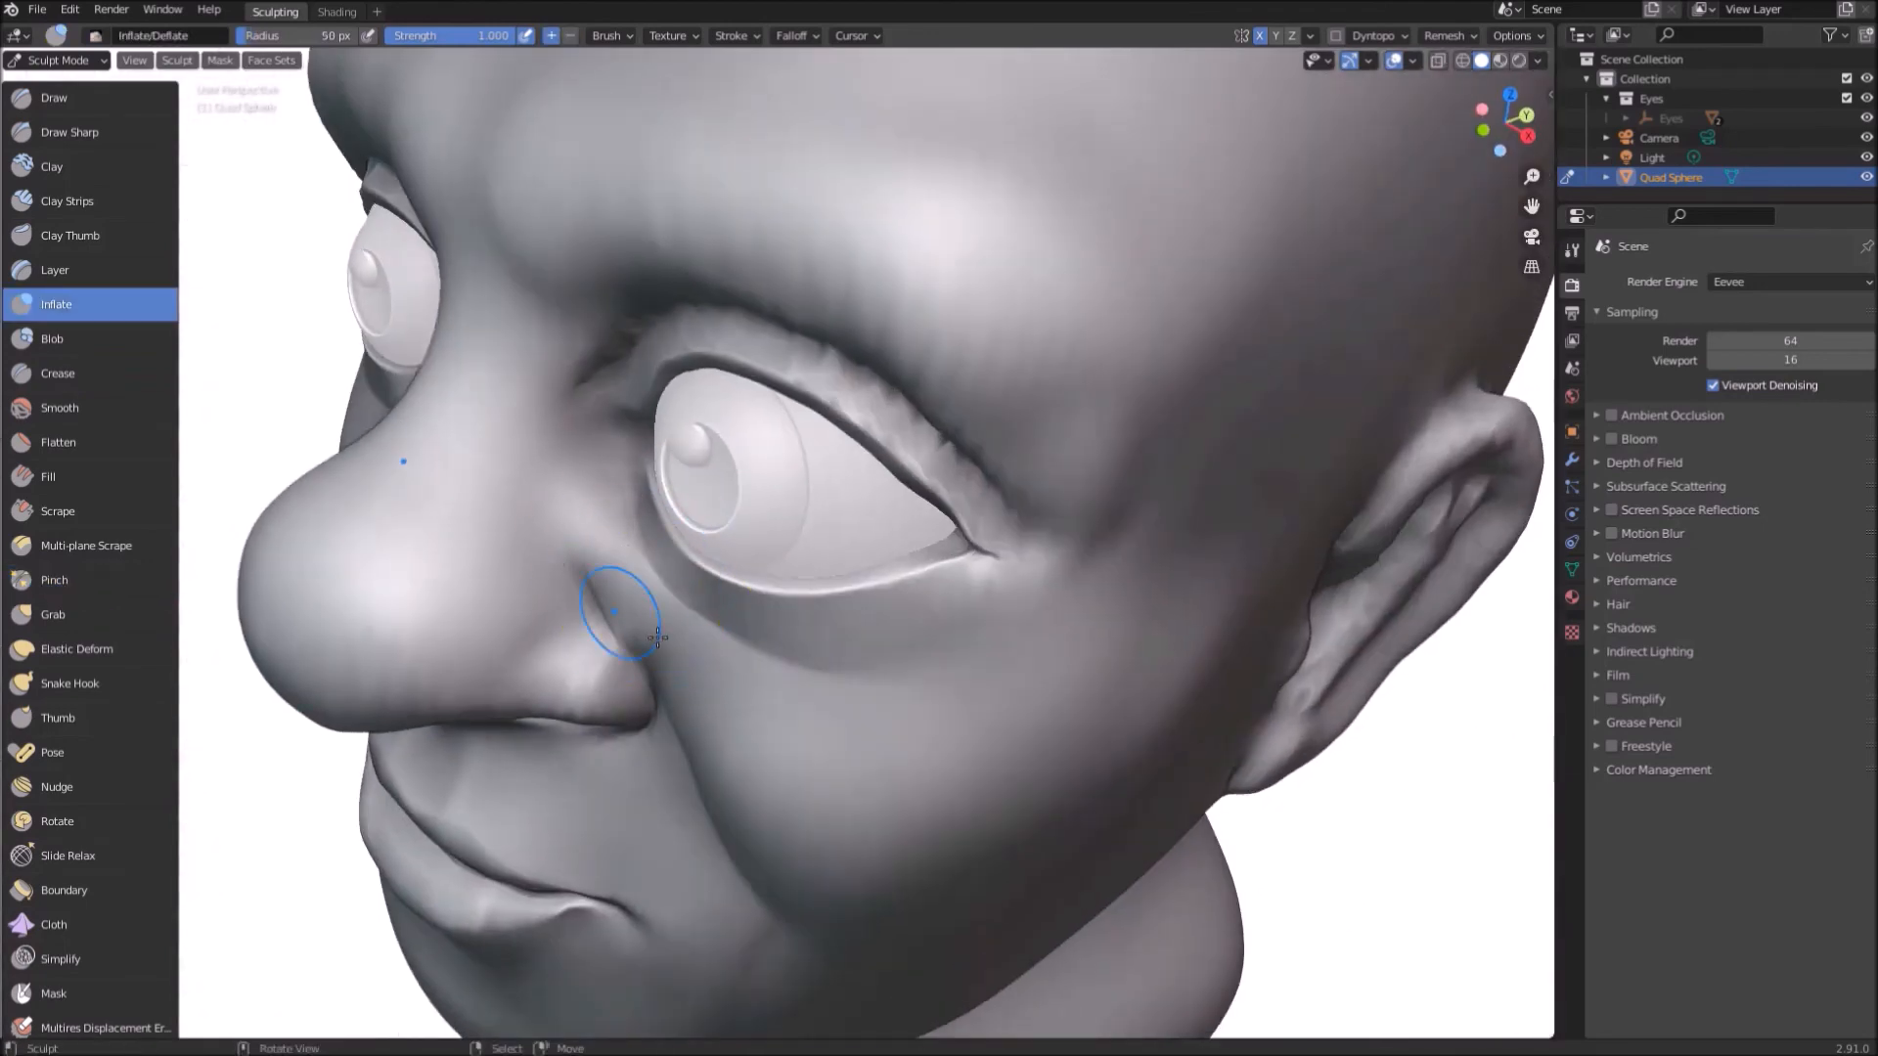
middle_click_drag(630, 613, 599, 486)
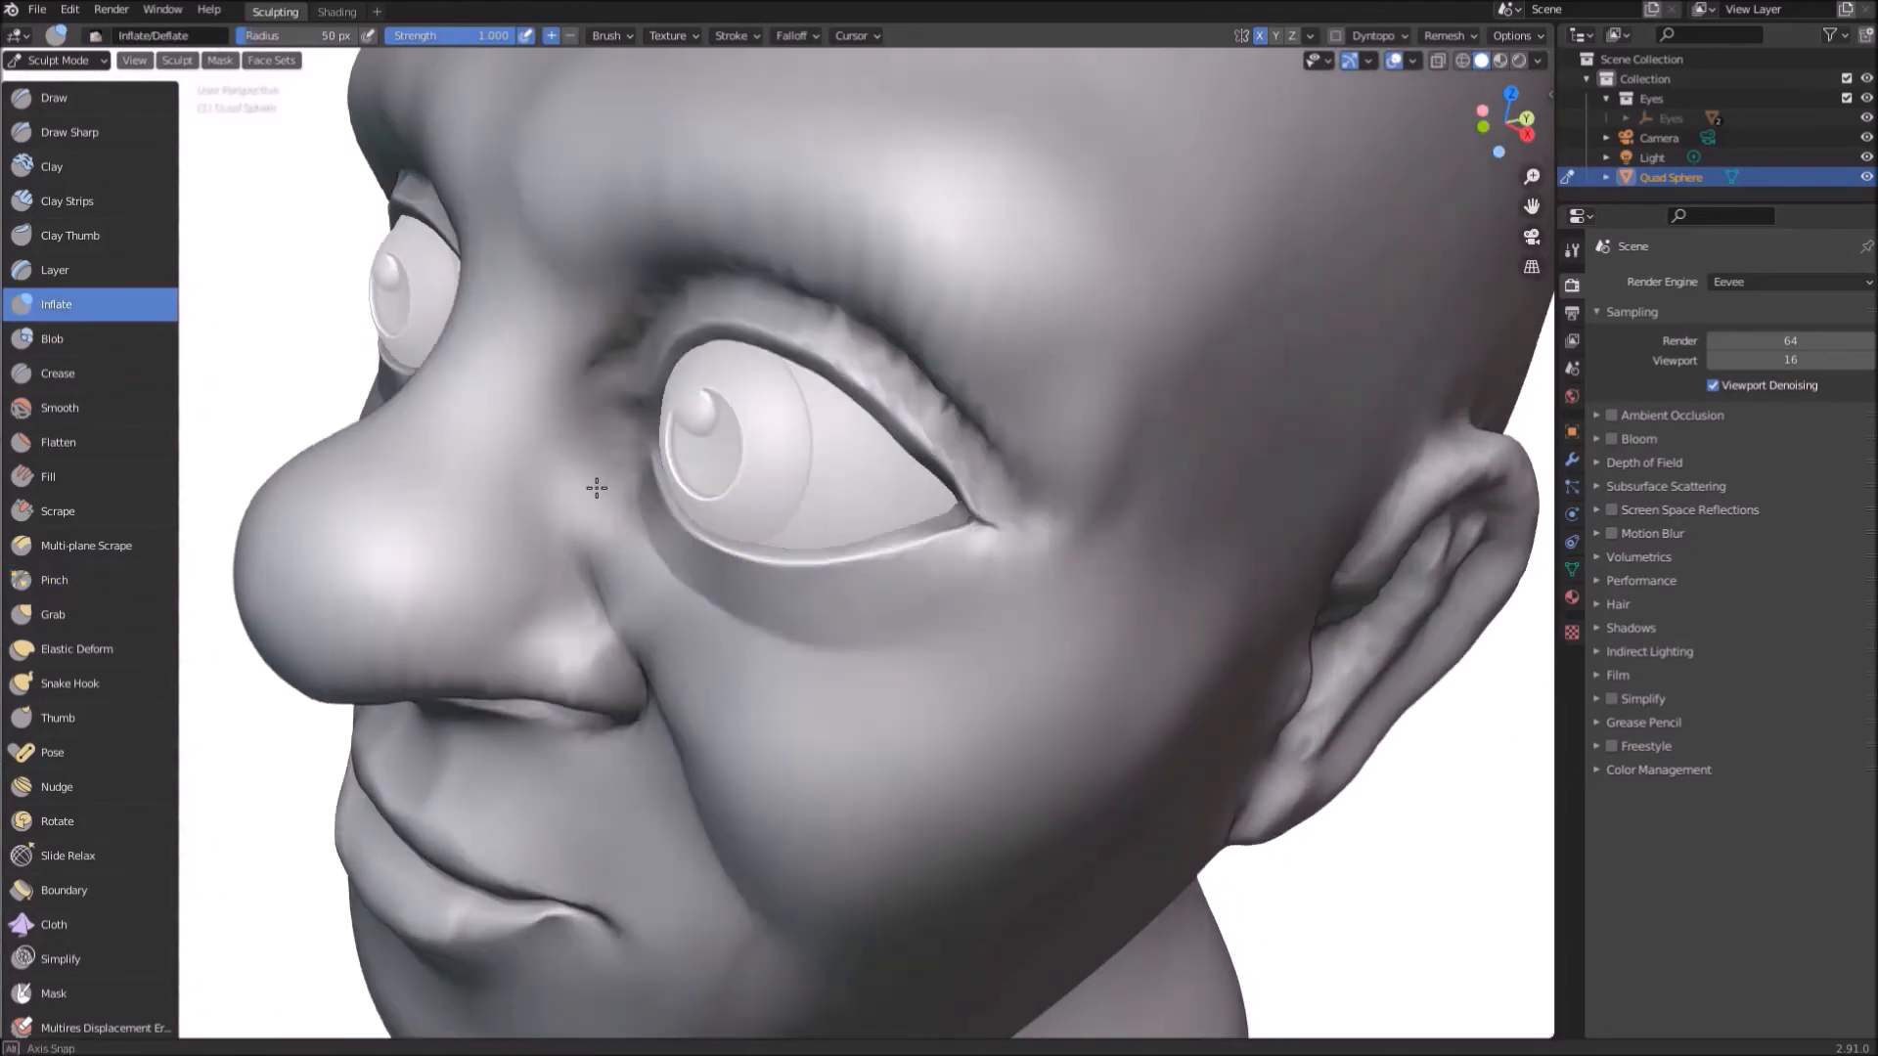
Step: Reshape the area around the nostril wing and cheek fold with the Grab brush and define it with the Crease brush
key("g")
mouse_move(713, 629)
middle_mouse_down()
mouse_move(587, 545)
mouse_move(671, 554)
mouse_move(650, 596)
mouse_move(800, 650)
mouse_move(750, 786)
middle_mouse_up()
key("shift+c")
scroll(579, 575, "down", 4)
scroll(649, 596, "down", 1)
Step: Adjust the ear's outline from the side with the Grab brush at a radius of 54 px
key("g")
scroll(750, 786, "up", 2)
middle_click_drag(665, 634, 707, 421)
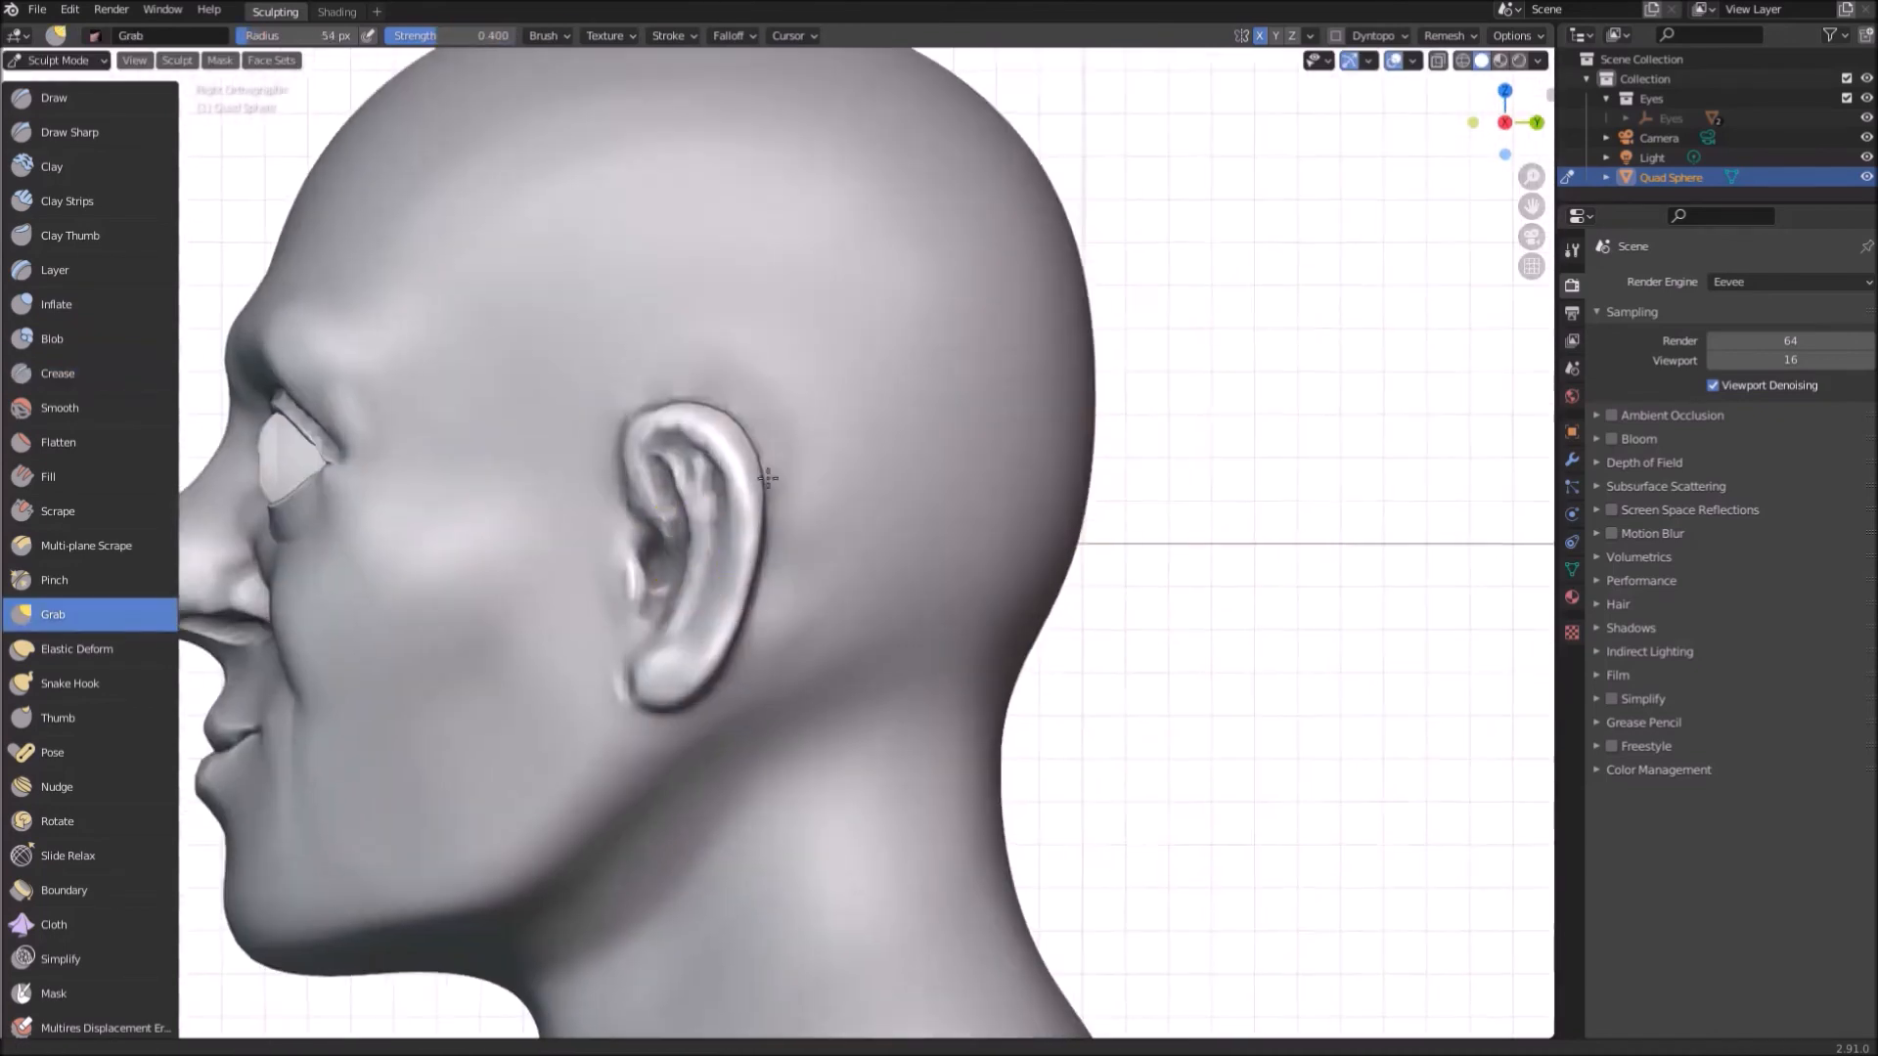
scroll(707, 420, "up", 5)
scroll(948, 694, "down", 8)
Step: Widen the base of the neck into the start of the shoulders with a resized Grab brush
middle_click_drag(558, 549, 917, 692)
key("KP_1")
key("f")
mouse_move(542, 366)
middle_mouse_down()
mouse_move(549, 431)
mouse_move(776, 473)
mouse_move(780, 743)
mouse_move(804, 643)
middle_mouse_up()
Step: Build up the back of the neck with the Draw brush at 69 px and strength 0.500, adjusting it with Snake Hook
key("x")
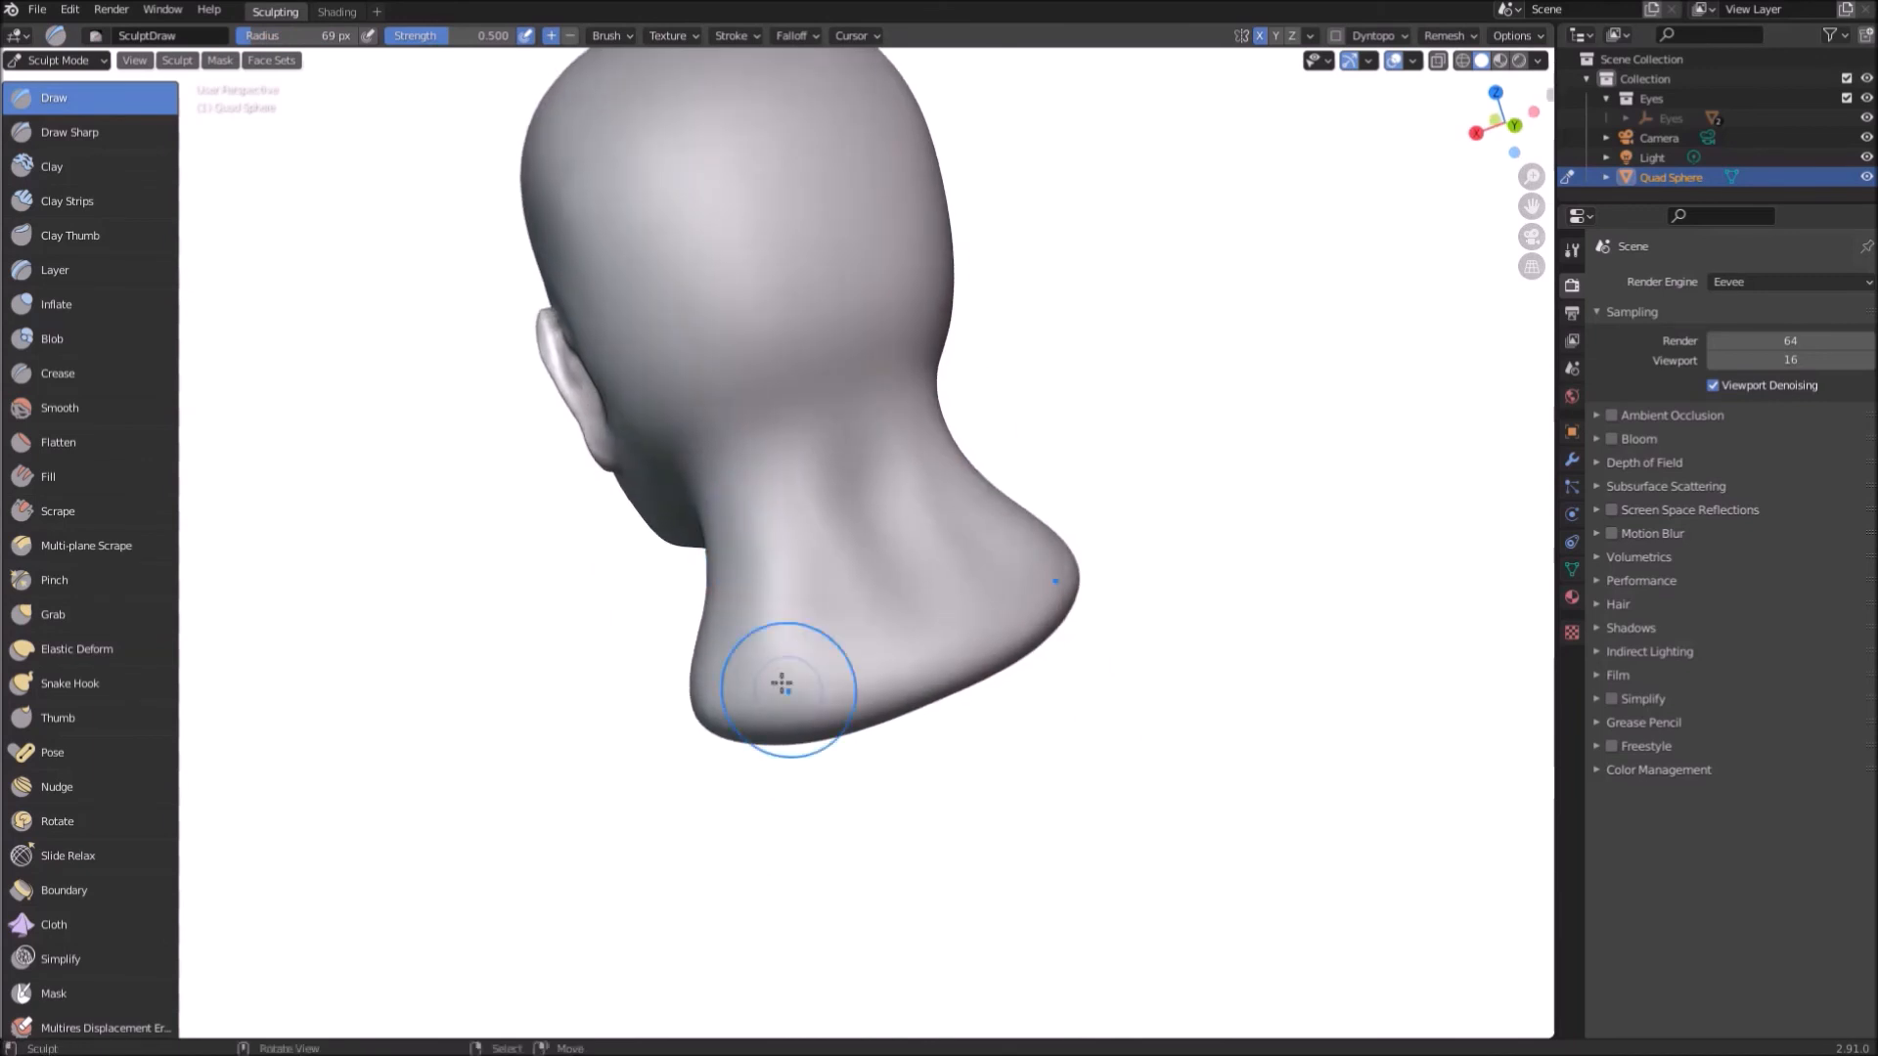
key("k")
mouse_move(639, 519)
middle_mouse_down()
mouse_move(655, 352)
mouse_move(596, 268)
mouse_move(490, 490)
middle_mouse_up()
scroll(610, 525, "up", 3)
Step: Form the muscles on the side of the neck with the Draw brush and the Inflate brush at a radius of 76 px
key("x")
mouse_move(609, 525)
middle_mouse_down()
mouse_move(611, 673)
mouse_move(675, 549)
mouse_move(667, 568)
middle_mouse_up()
middle_click_drag(513, 634, 773, 600)
mouse_move(975, 650)
middle_mouse_down()
mouse_move(691, 536)
mouse_move(719, 510)
middle_mouse_up()
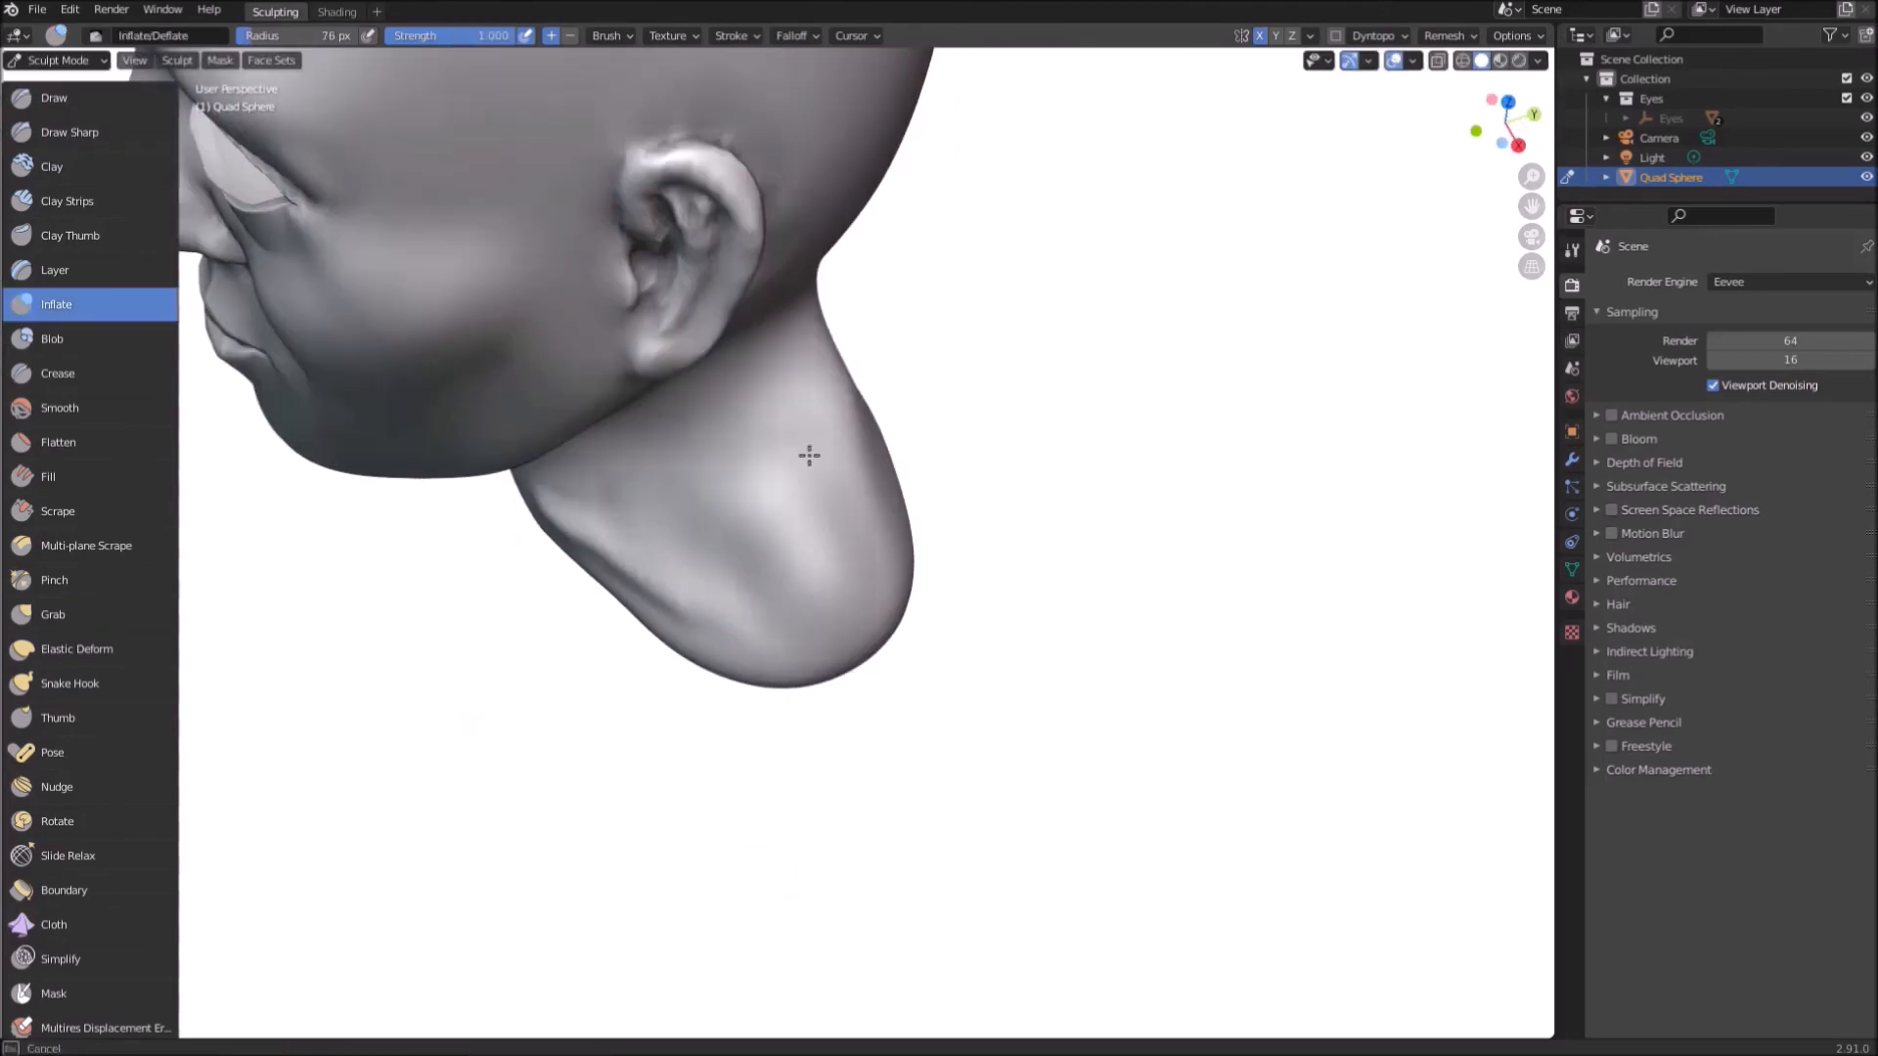
mouse_move(866, 464)
middle_mouse_down()
mouse_move(743, 430)
mouse_move(840, 613)
mouse_move(504, 491)
mouse_move(636, 587)
middle_mouse_up()
Step: Reshape the underside and outline of the shoulders with the Grab brush at a radius of 253 px
key("g")
scroll(817, 748, "up", 3)
key("f")
left_click(712, 729)
mouse_move(599, 700)
middle_mouse_down()
mouse_move(796, 226)
mouse_move(750, 469)
mouse_move(755, 430)
middle_mouse_up()
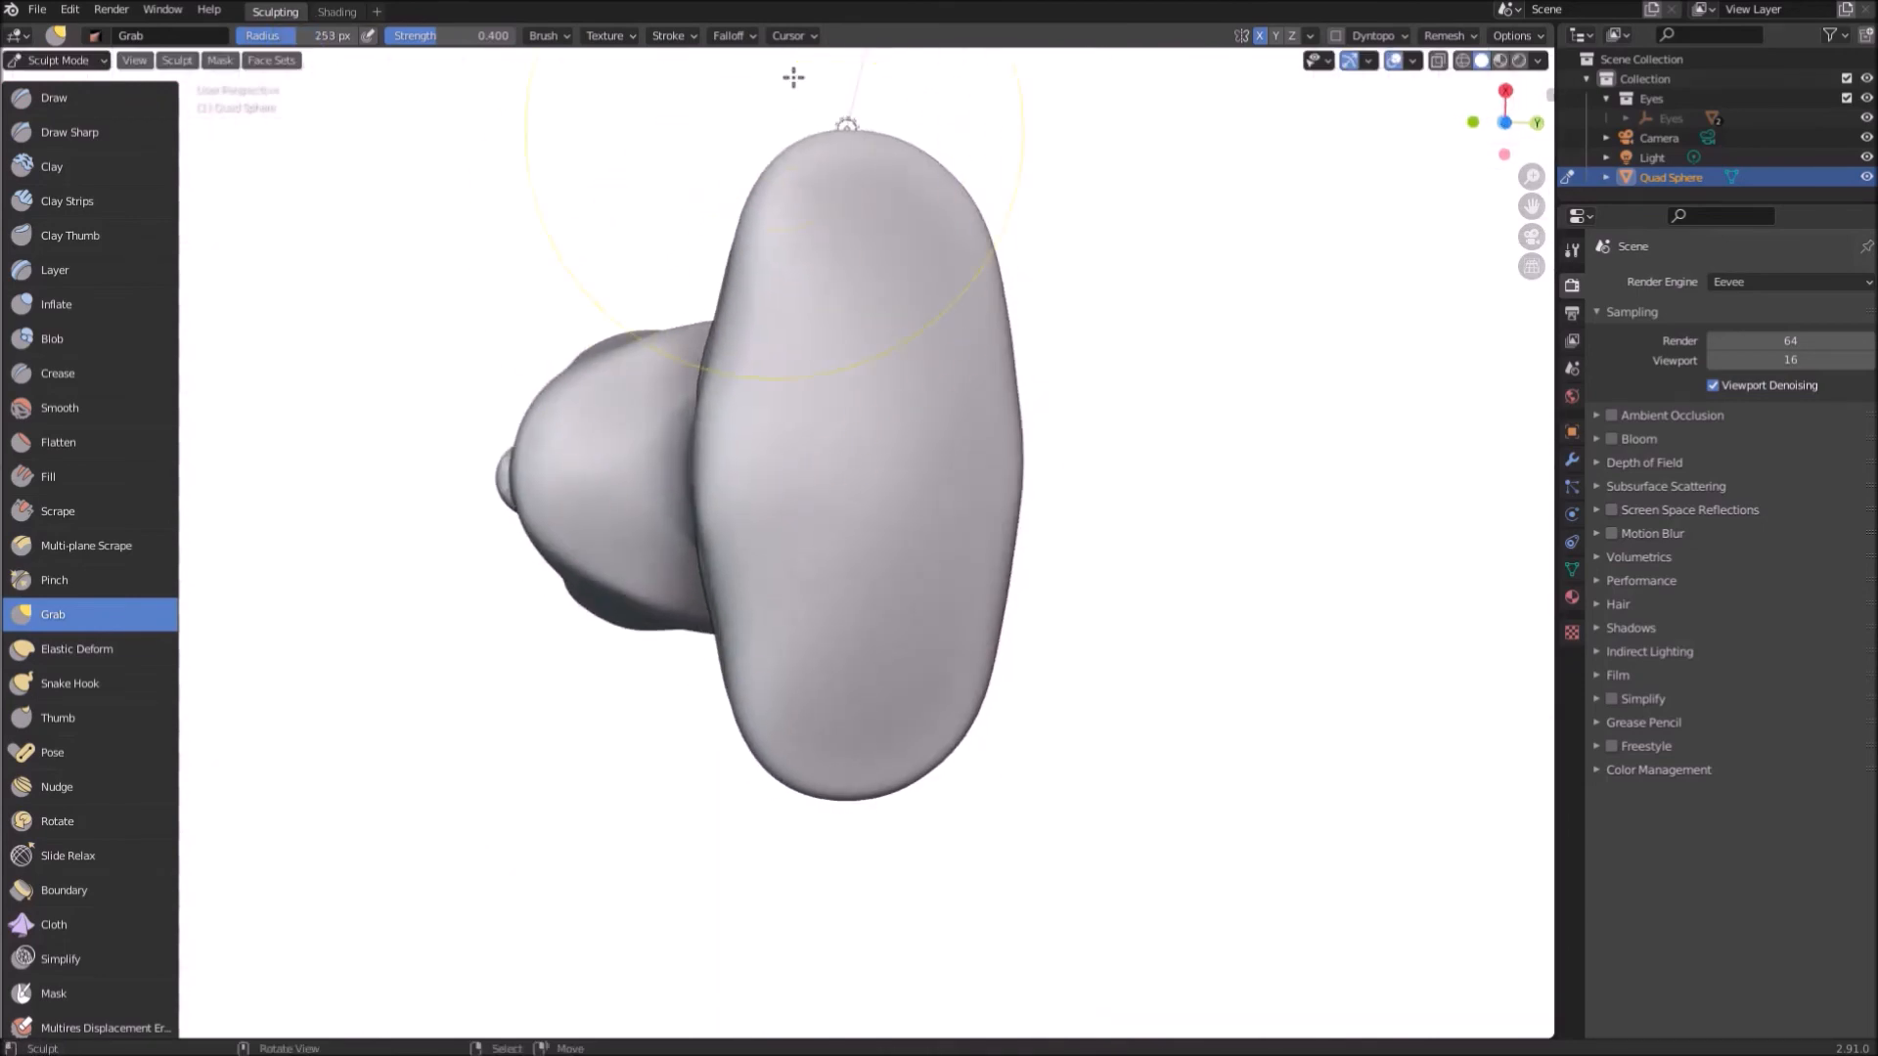
Step: Pull the shoulders outward and upward from the back with the Grab brush at a radius of 170 px
key("KP_1")
middle_click_drag(1002, 575, 508, 642)
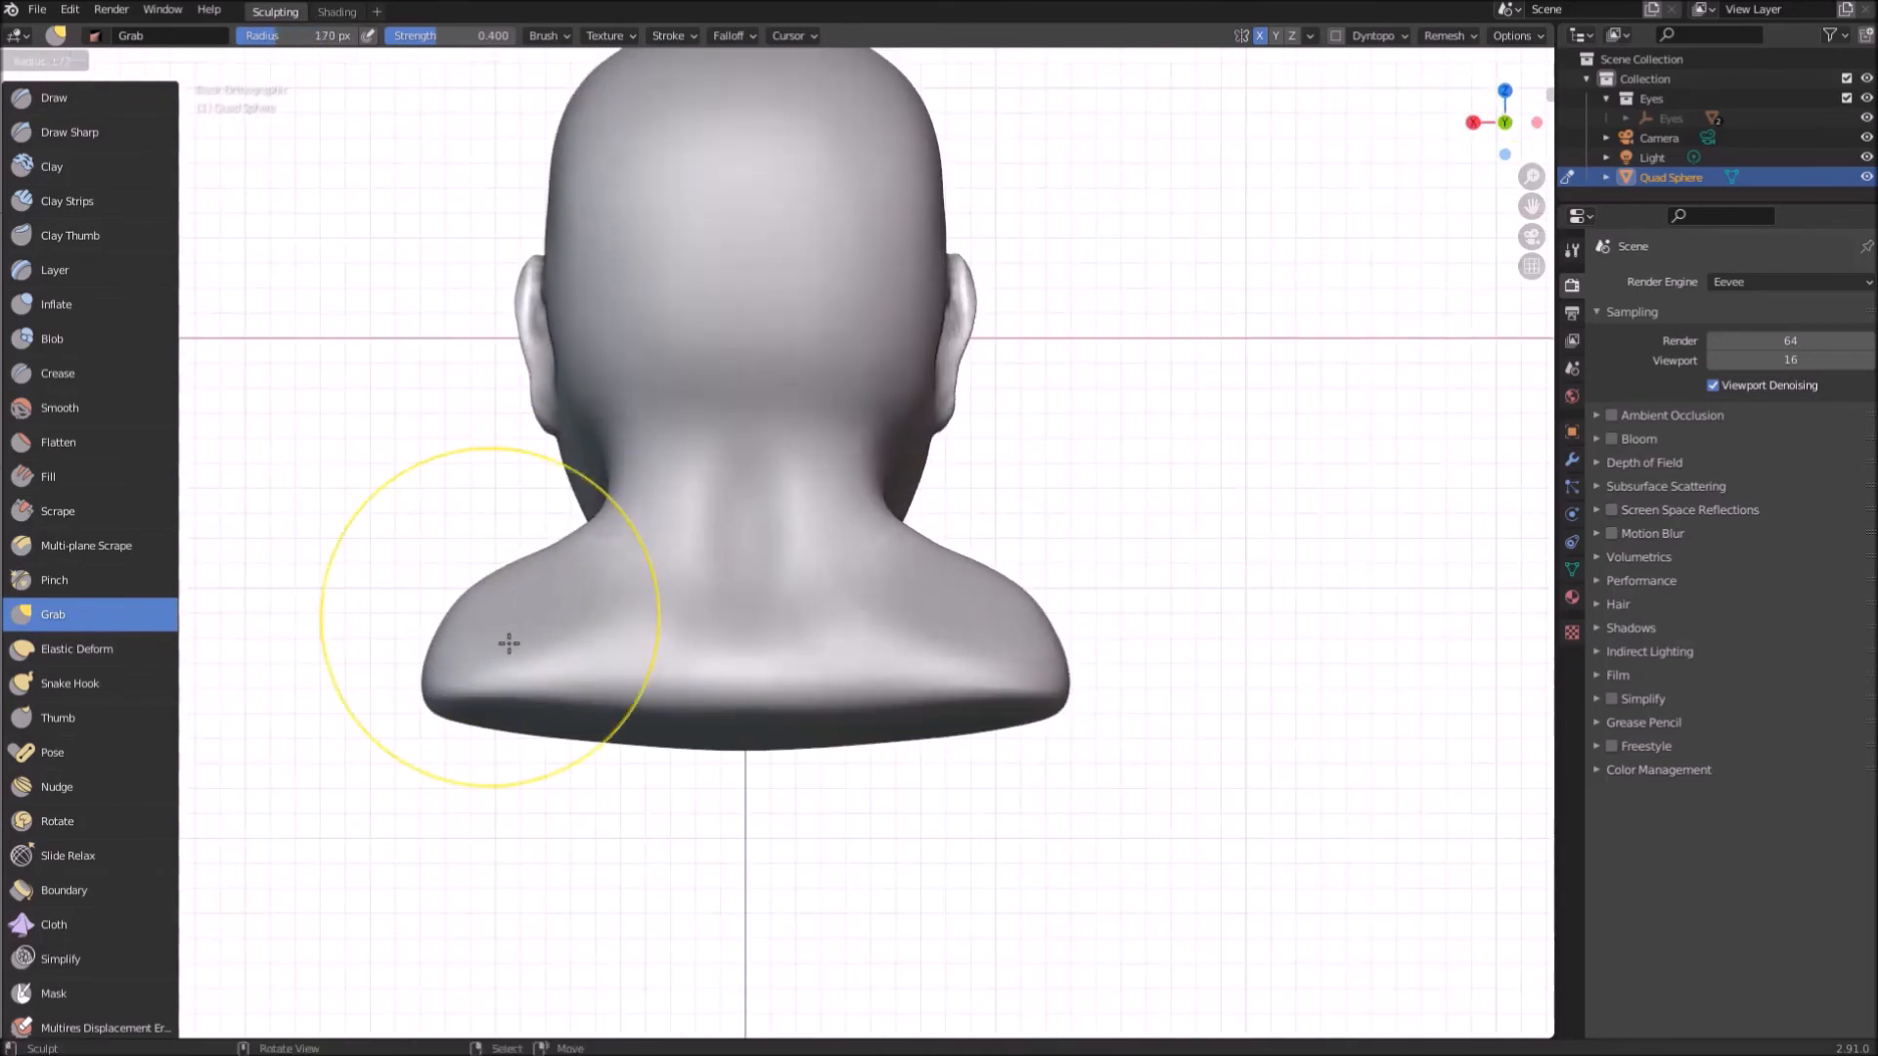
left_click_drag(444, 615, 352, 524)
mouse_move(352, 524)
middle_mouse_down()
mouse_move(603, 704)
mouse_move(880, 789)
mouse_move(721, 460)
mouse_move(756, 394)
mouse_move(847, 557)
mouse_move(826, 318)
mouse_move(864, 536)
mouse_move(712, 587)
mouse_move(587, 574)
mouse_move(602, 486)
mouse_move(226, 537)
mouse_move(846, 561)
mouse_move(696, 491)
mouse_move(537, 640)
mouse_move(704, 432)
mouse_move(691, 649)
mouse_move(591, 659)
mouse_move(809, 658)
mouse_move(615, 665)
middle_mouse_up()
Step: Build up the shoulders and upper chest with the Draw brush, reshaping them with the Grab brush at a radius of 227 px
key("x")
scroll(847, 558, "up", 4)
key("g")
key("x")
scroll(537, 639, "down", 4)
key("x")
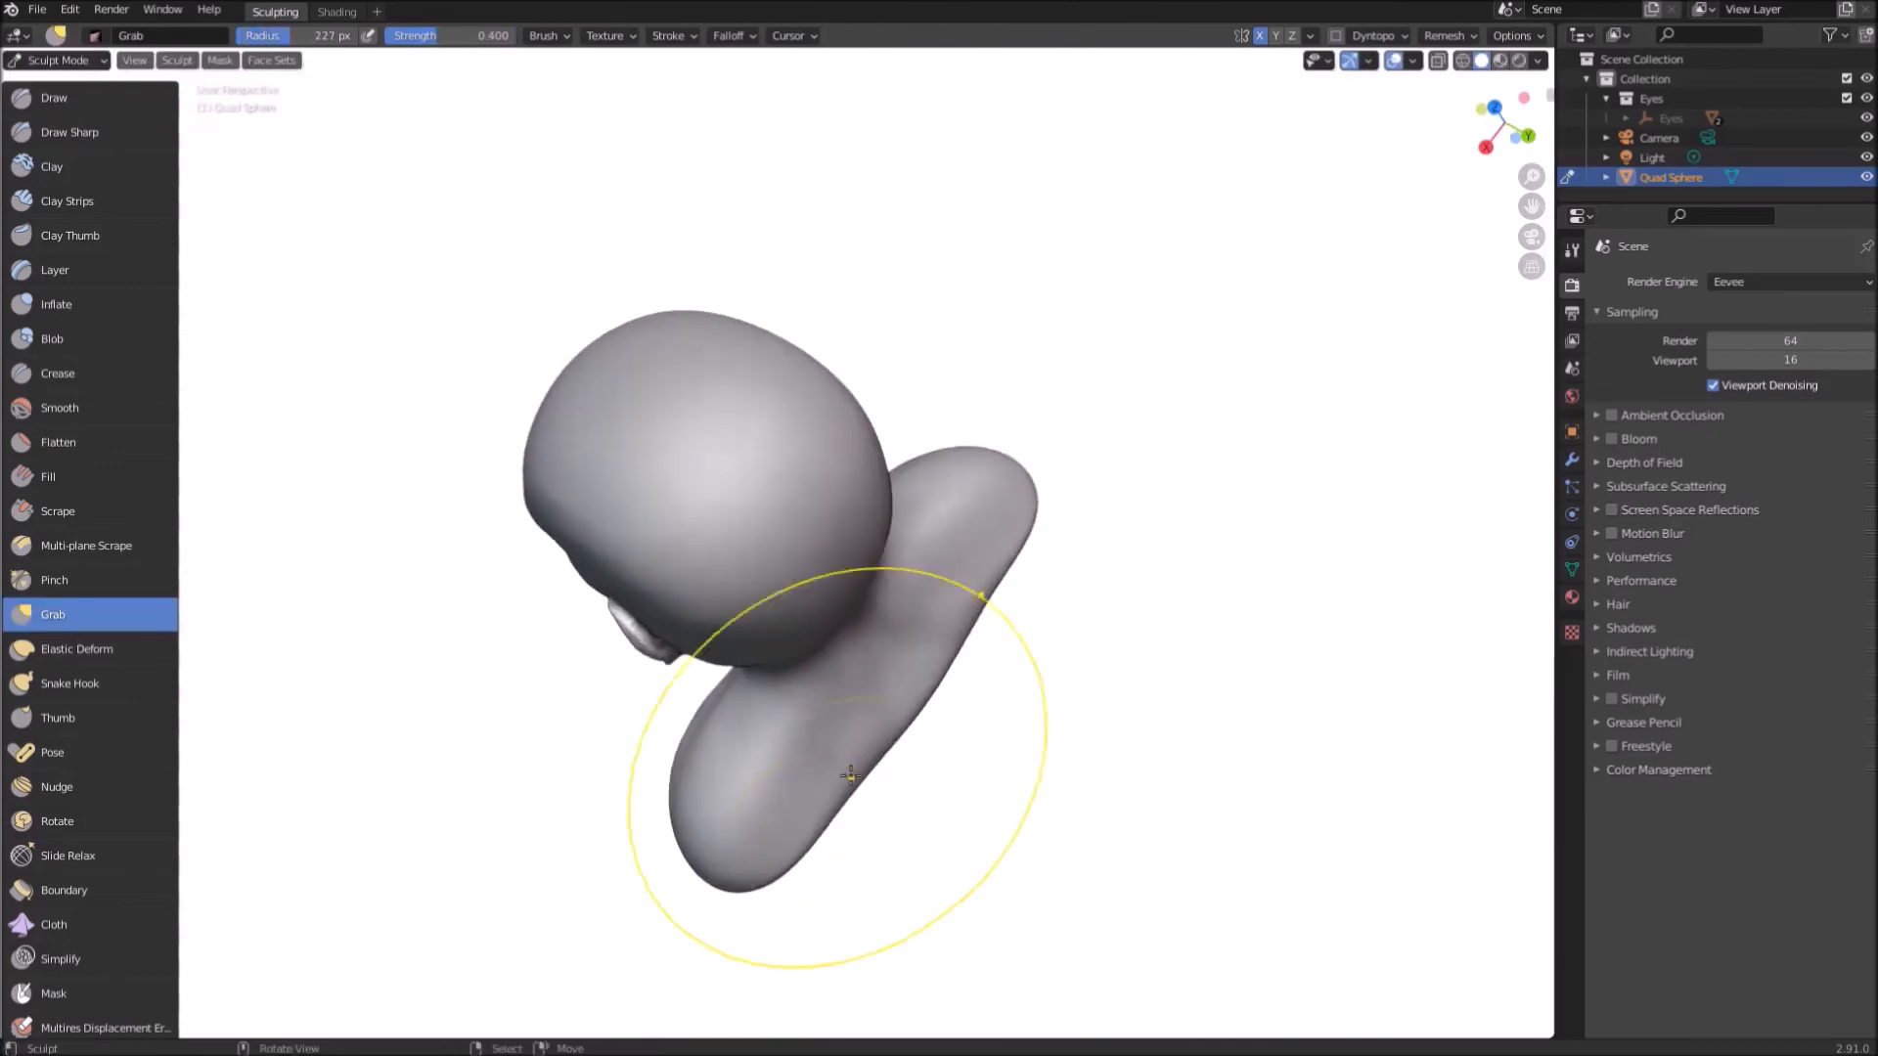
middle_click_drag(913, 731, 904, 631)
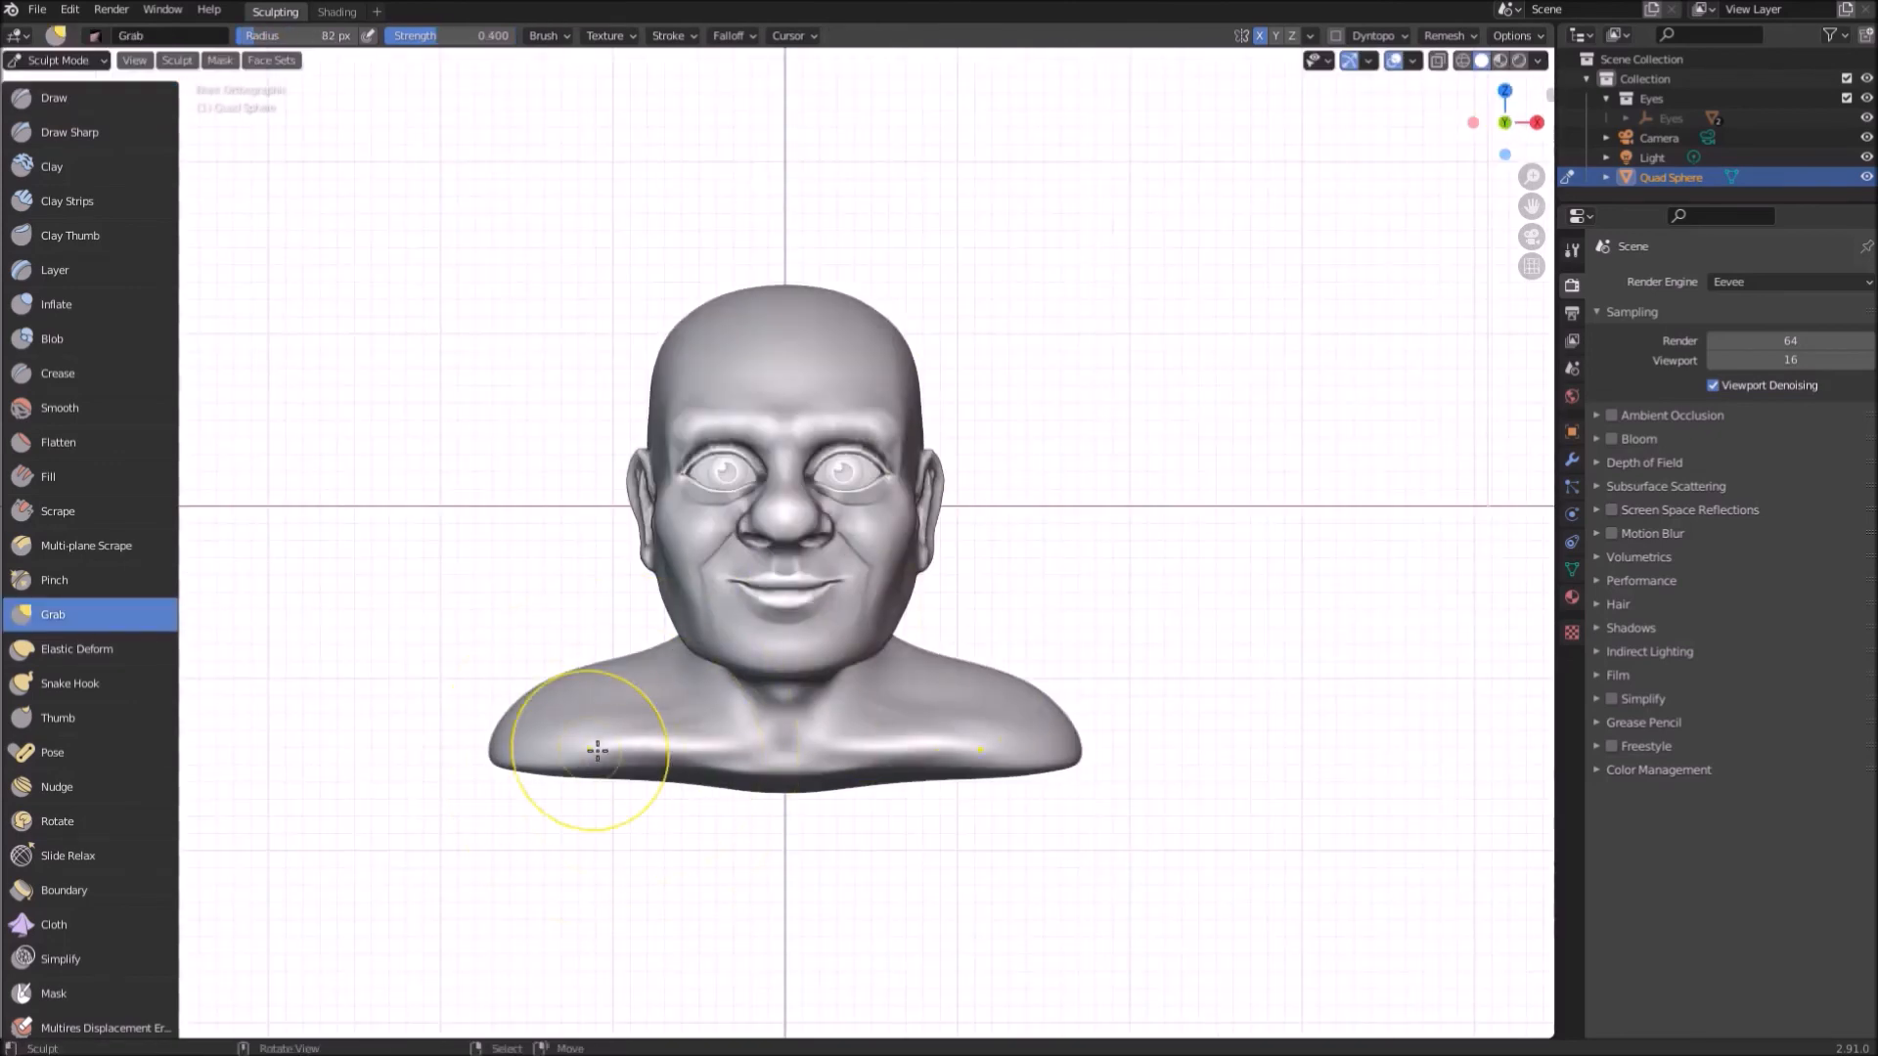
Step: Examine the proportions of the head and shoulders from several angles and distances
middle_click_drag(545, 506, 1105, 445)
scroll(802, 709, "down", 5)
scroll(684, 489, "up", 5)
mouse_move(646, 489)
middle_mouse_down()
mouse_move(746, 532)
mouse_move(947, 507)
mouse_move(795, 379)
mouse_move(692, 524)
mouse_move(893, 420)
middle_mouse_up()
scroll(794, 379, "down", 4)
scroll(893, 419, "down", 2)
scroll(847, 594, "up", 3)
mouse_move(783, 489)
middle_mouse_down()
mouse_move(847, 593)
mouse_move(881, 508)
mouse_move(765, 604)
middle_mouse_up()
Step: Add volume to the cheeks beside the mouth with the Draw brush at a radius of 81 px and strength 0.500
key("x")
middle_click_drag(880, 545, 838, 545)
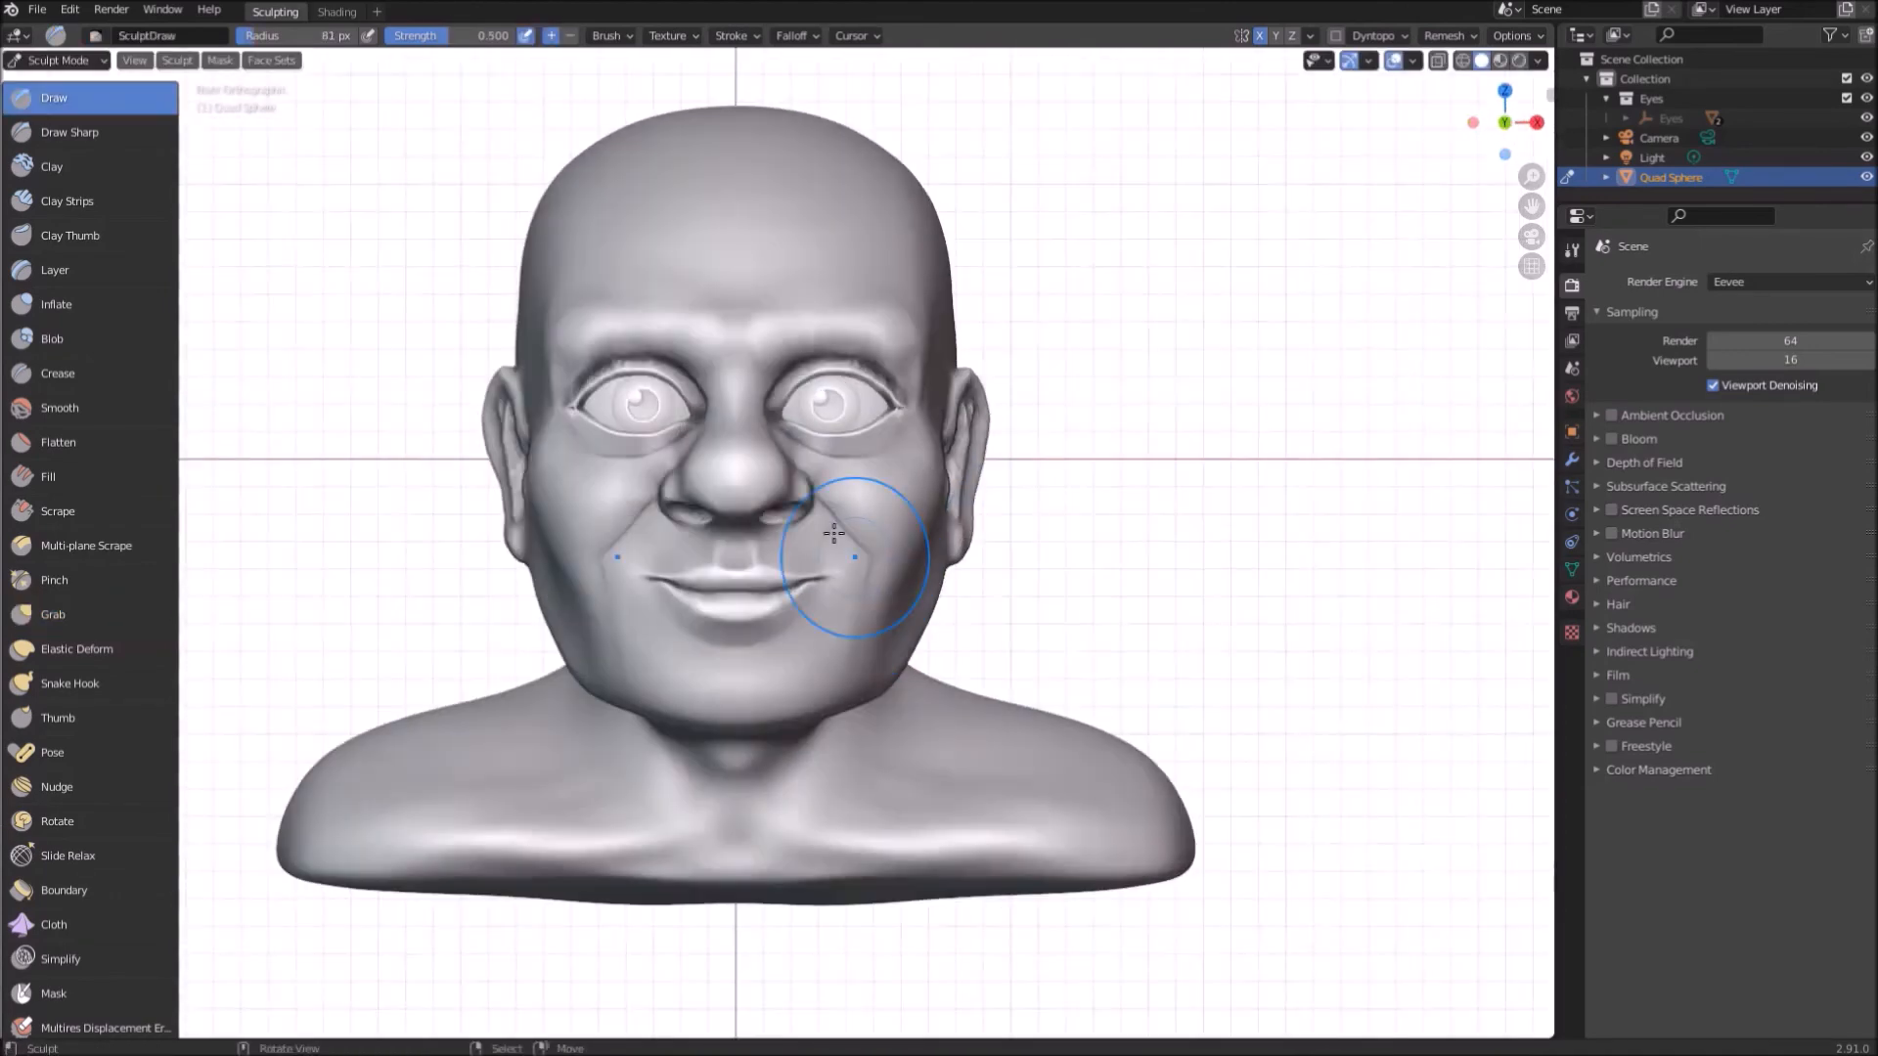
scroll(838, 545, "down", 2)
scroll(685, 528, "up", 3)
Step: Reshape the cheeks beside the nose with the Grab brush at a radius of 97 px
key("g")
scroll(743, 498, "up", 2)
mouse_move(549, 511)
middle_mouse_down()
mouse_move(742, 497)
mouse_move(658, 520)
mouse_move(1111, 578)
middle_mouse_up()
scroll(1111, 578, "down", 2)
key("KP_1")
scroll(924, 419, "up", 3)
middle_click_drag(904, 449, 830, 513)
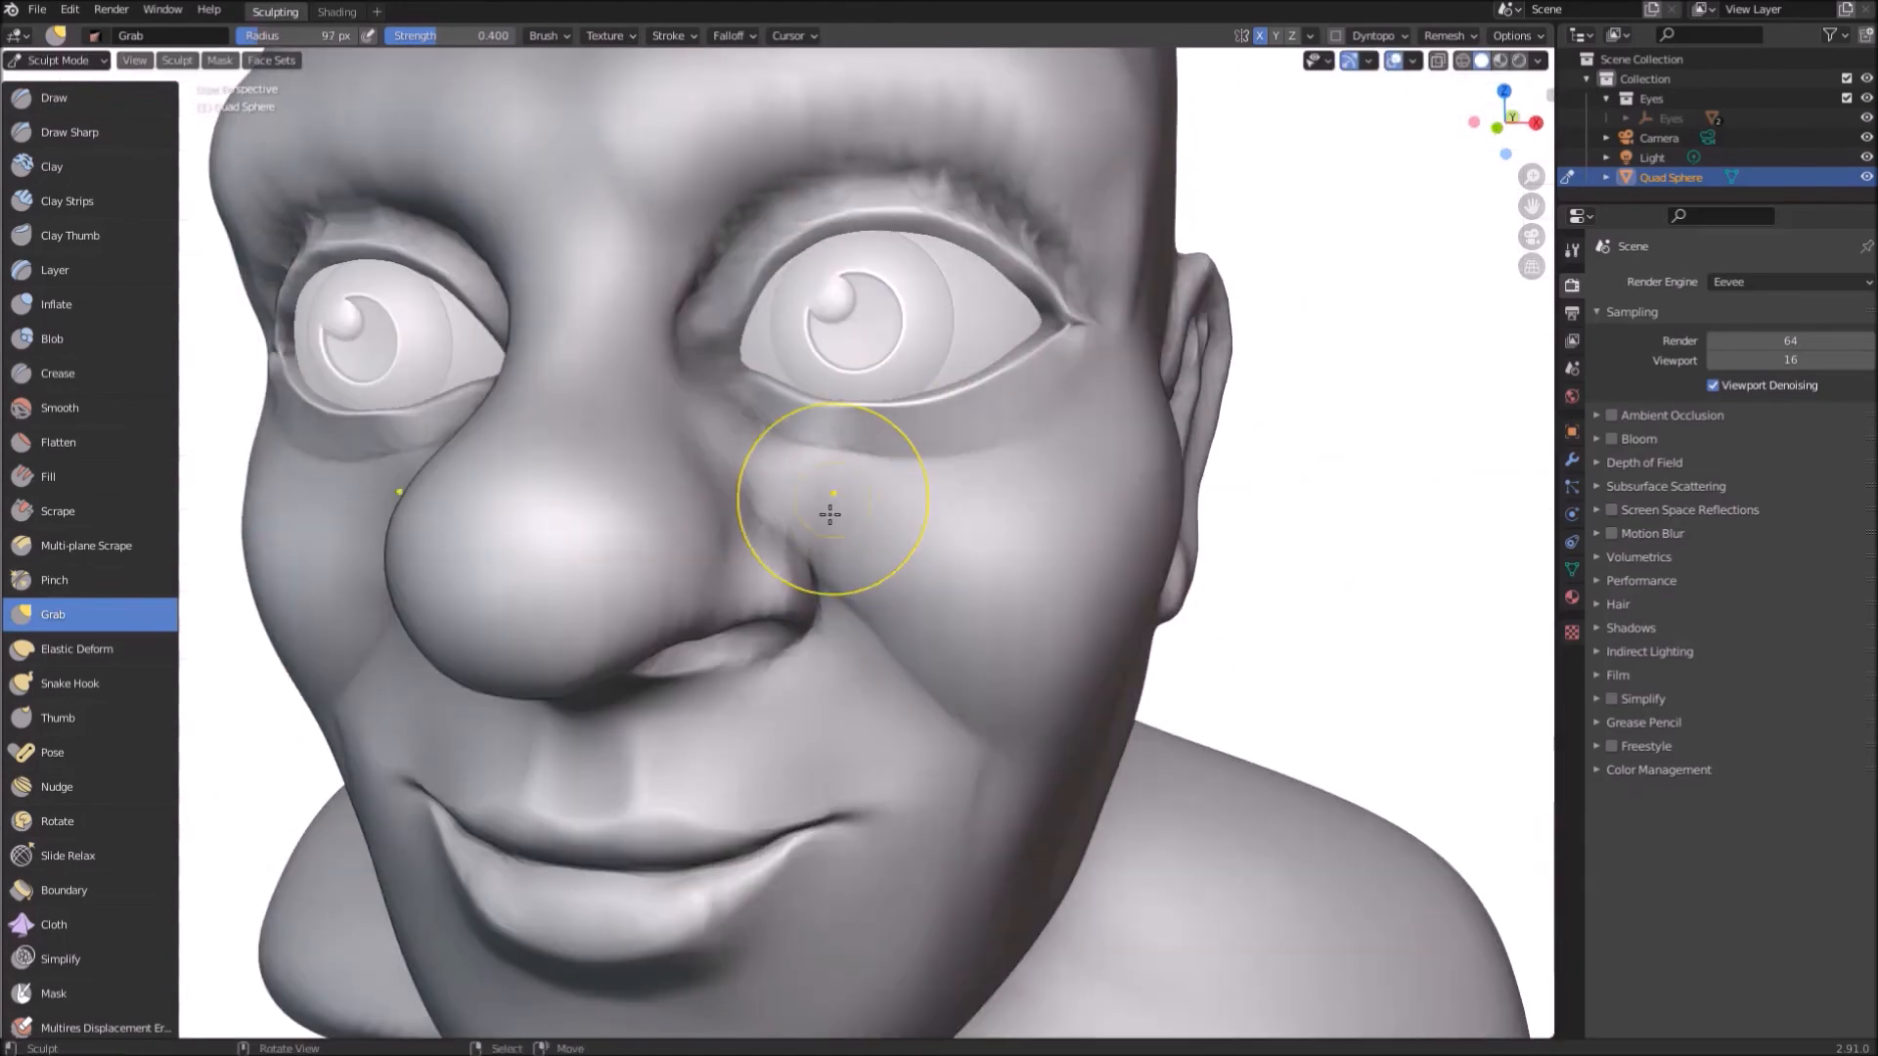
Step: Puff out the cheeks with the Inflate brush at a radius of 121 px and strength 1.000
key("i")
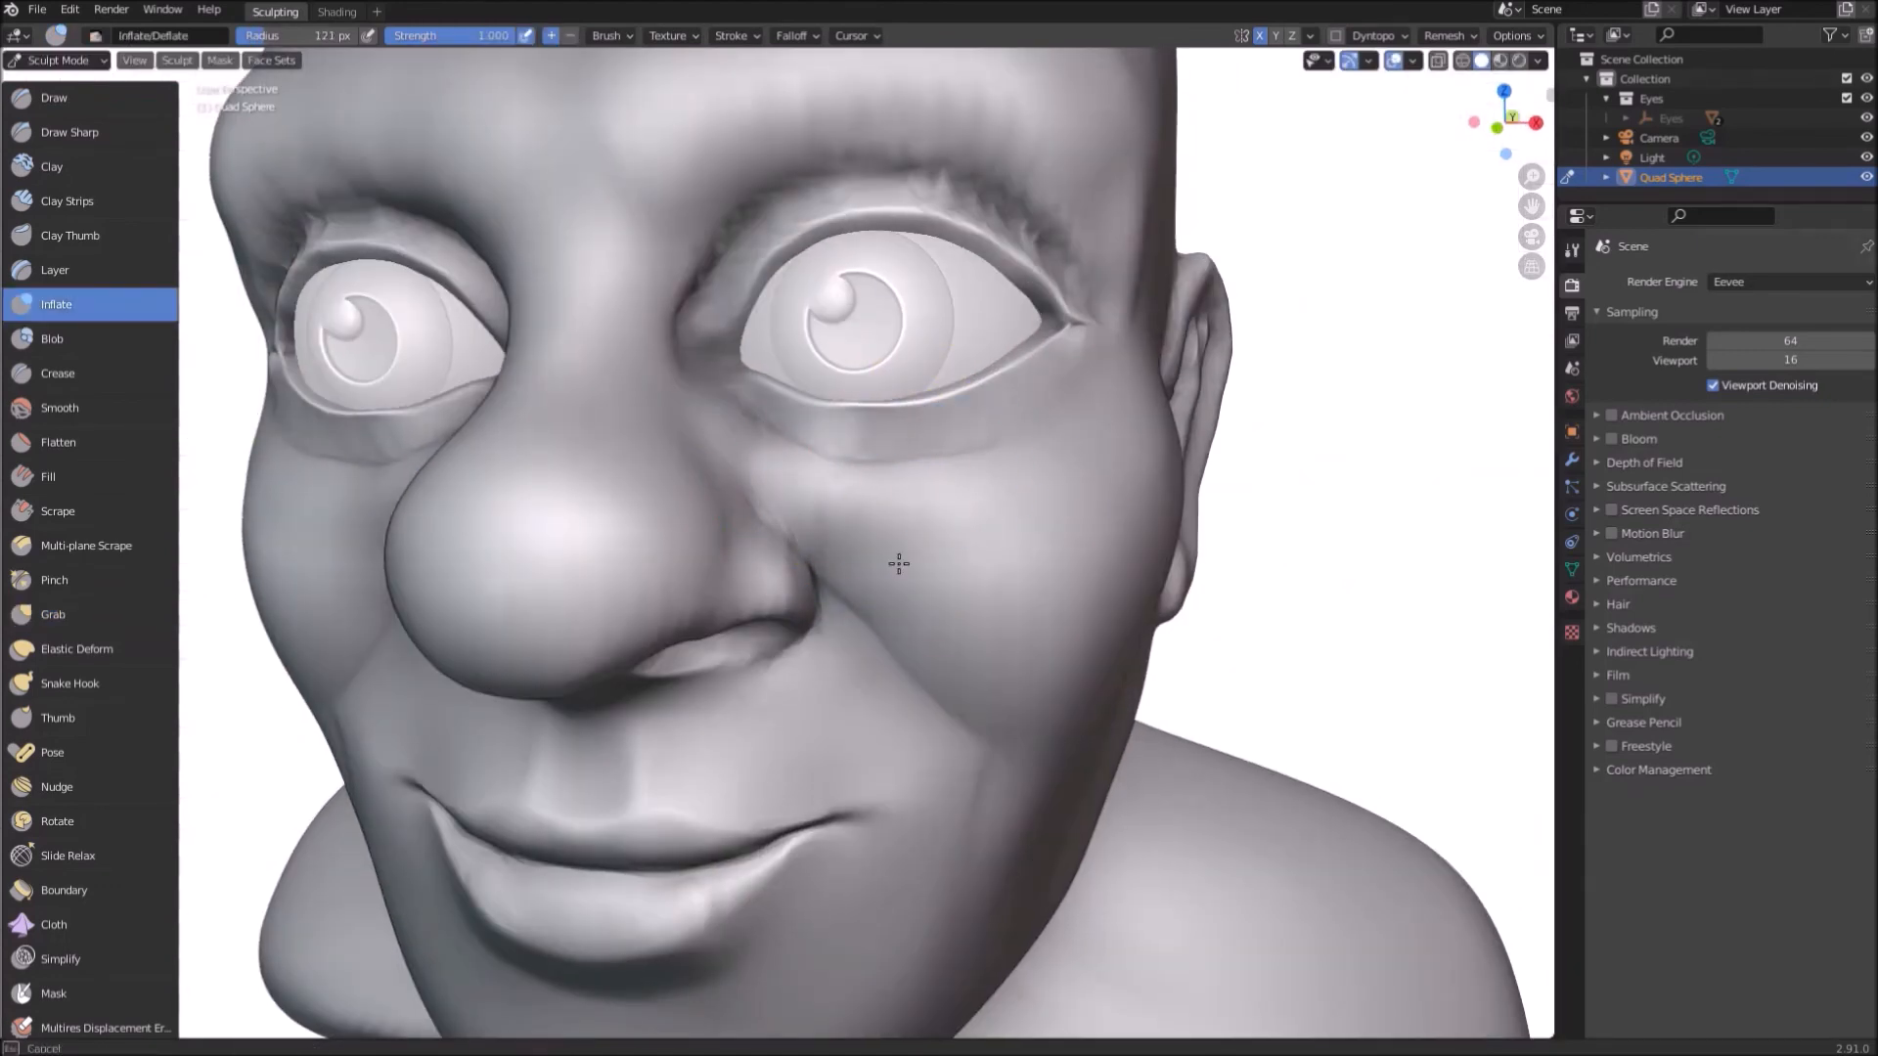
scroll(899, 563, "down", 4)
mouse_move(899, 564)
middle_mouse_down()
mouse_move(649, 529)
mouse_move(888, 444)
mouse_move(997, 506)
mouse_move(685, 459)
mouse_move(666, 724)
mouse_move(677, 423)
mouse_move(684, 474)
middle_mouse_up()
Step: Refine the brow and the area above the eye with the Crease brush and the Grab brush at a radius of 83 px
key("g")
key("shift+c")
mouse_move(757, 597)
middle_mouse_down()
mouse_move(533, 533)
mouse_move(587, 565)
mouse_move(361, 350)
mouse_move(620, 490)
mouse_move(817, 567)
mouse_move(629, 463)
mouse_move(666, 401)
mouse_move(536, 420)
middle_mouse_up()
key("g")
scroll(548, 337, "down", 4)
scroll(701, 319, "up", 7)
middle_click_drag(910, 371, 854, 387)
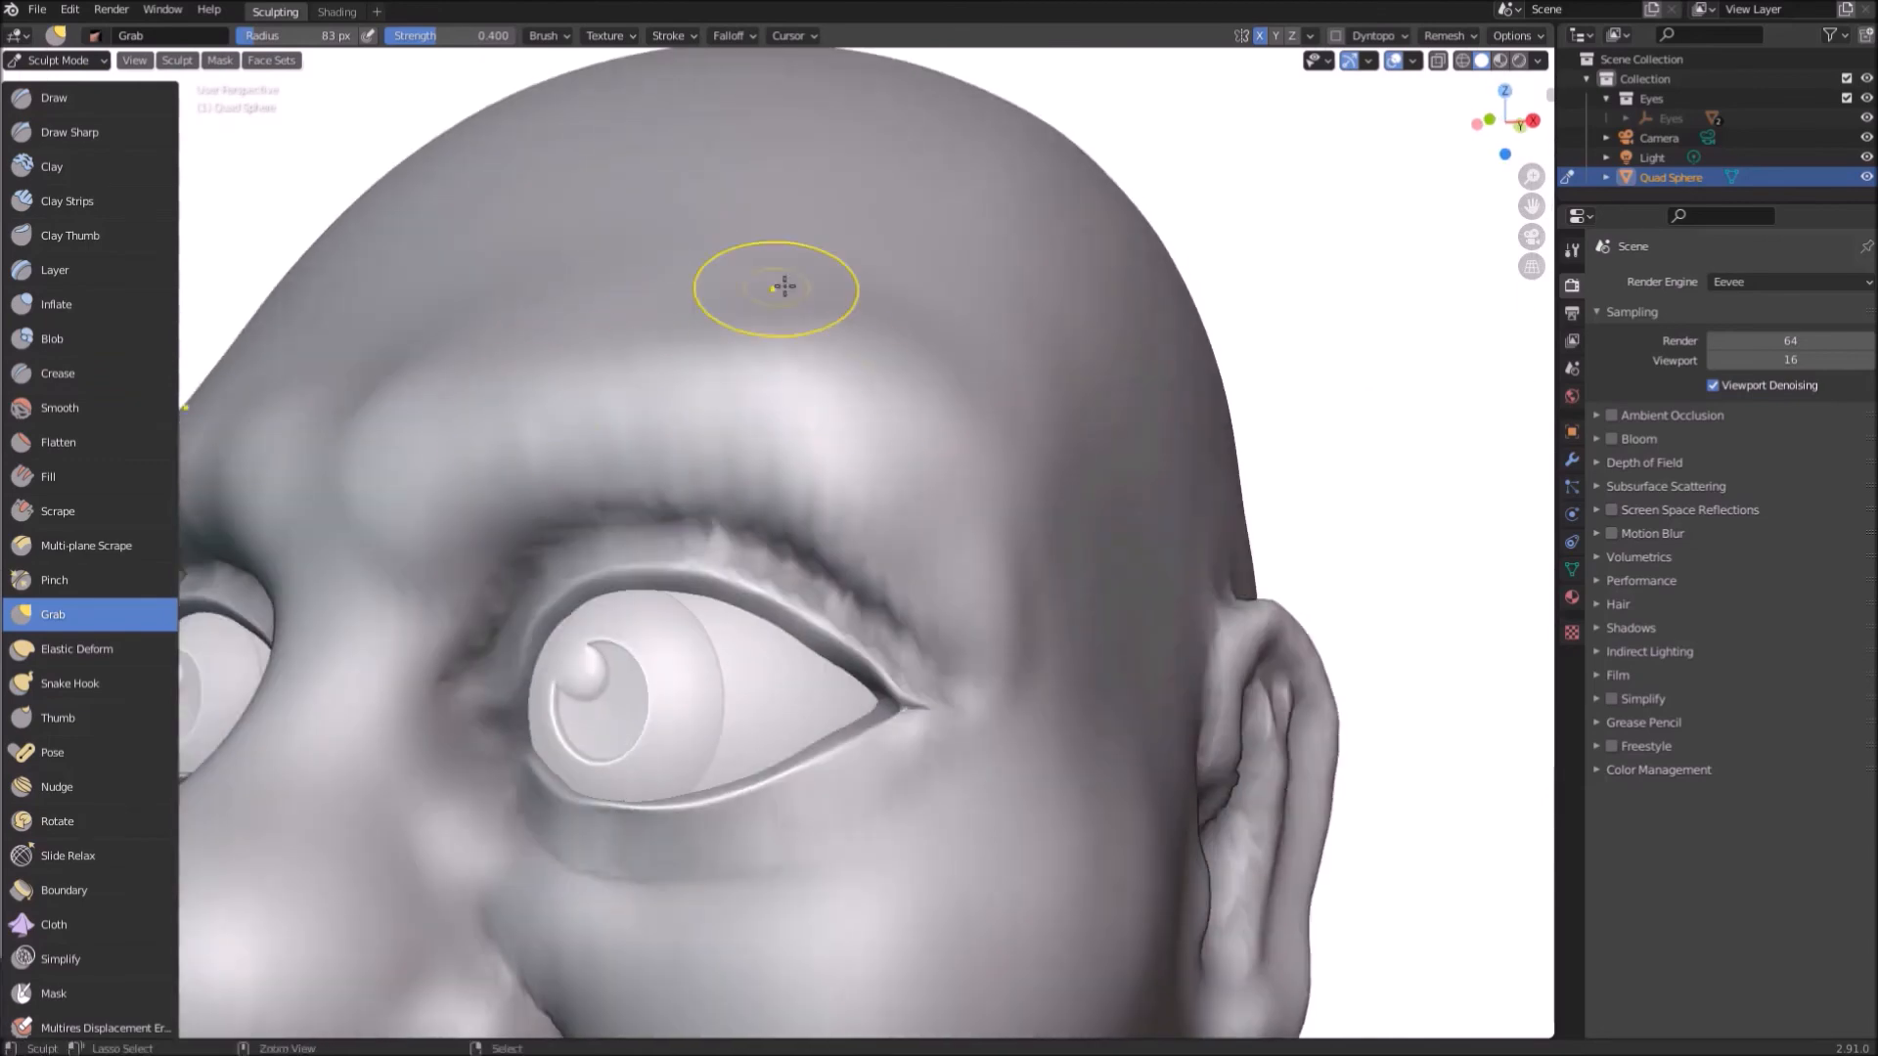